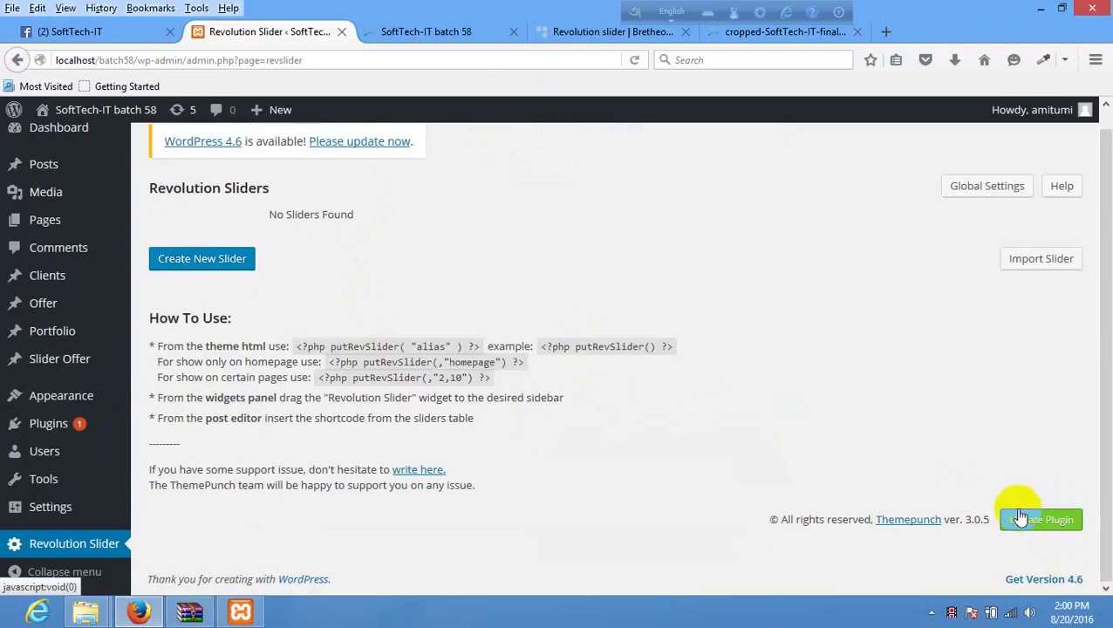
Step: Start a new Revolution Slider and set its title to "amader slider"
scroll(784, 420, up, 1)
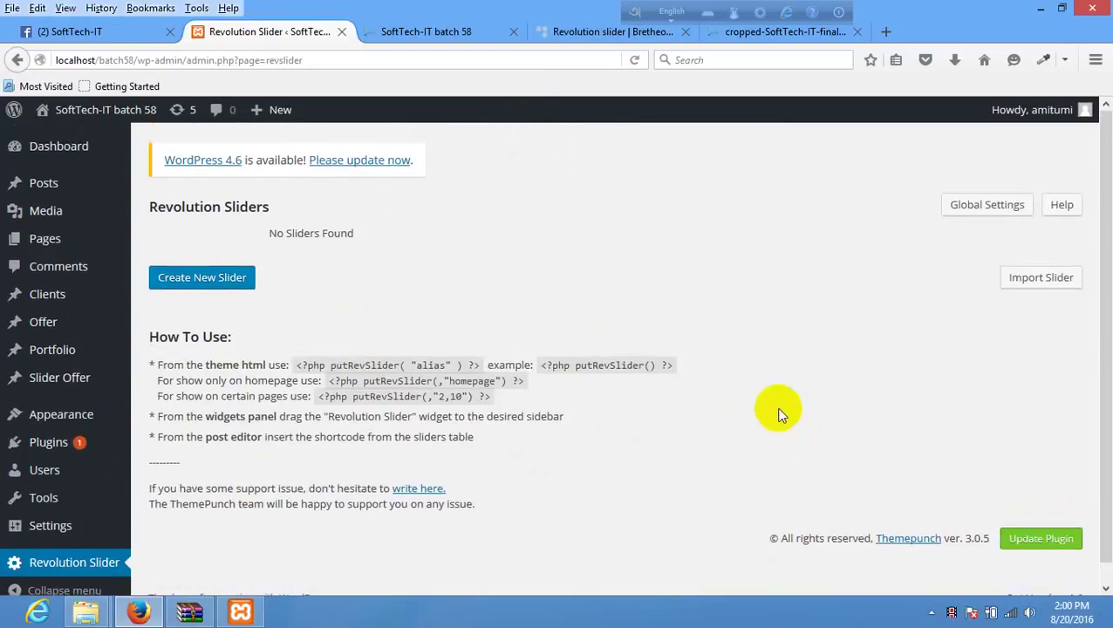
scroll(418, 322, down, 1)
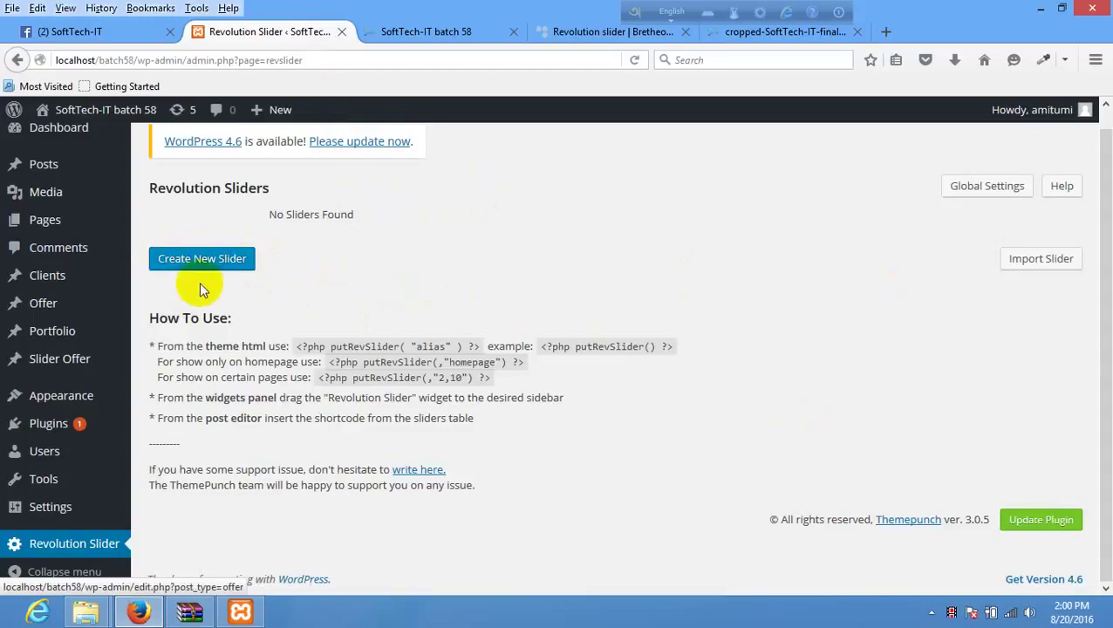
click(210, 262)
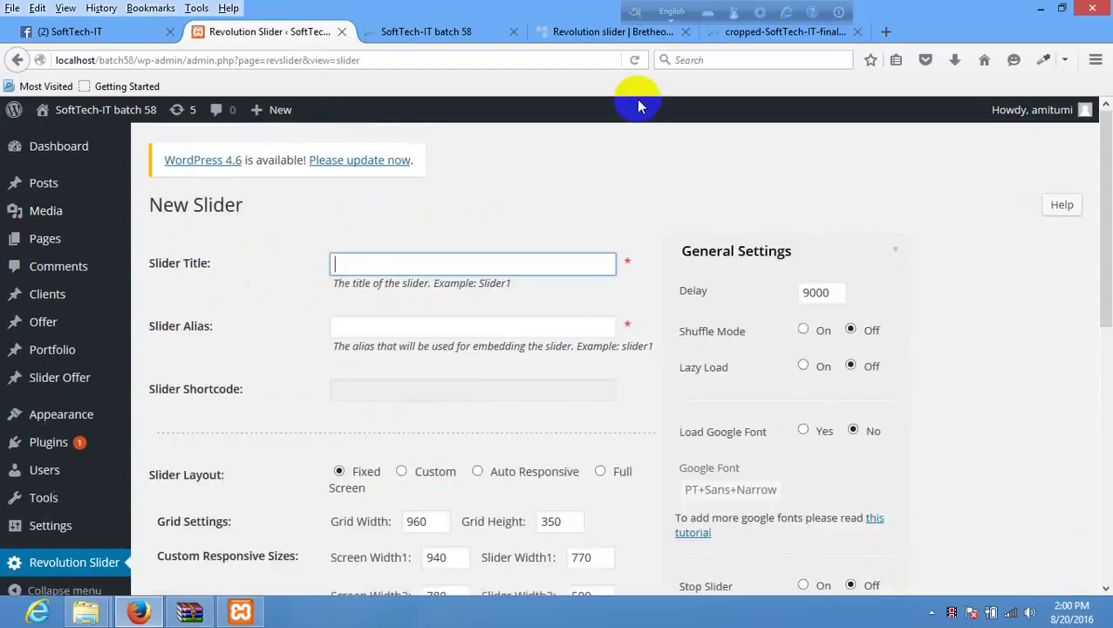
click(355, 271)
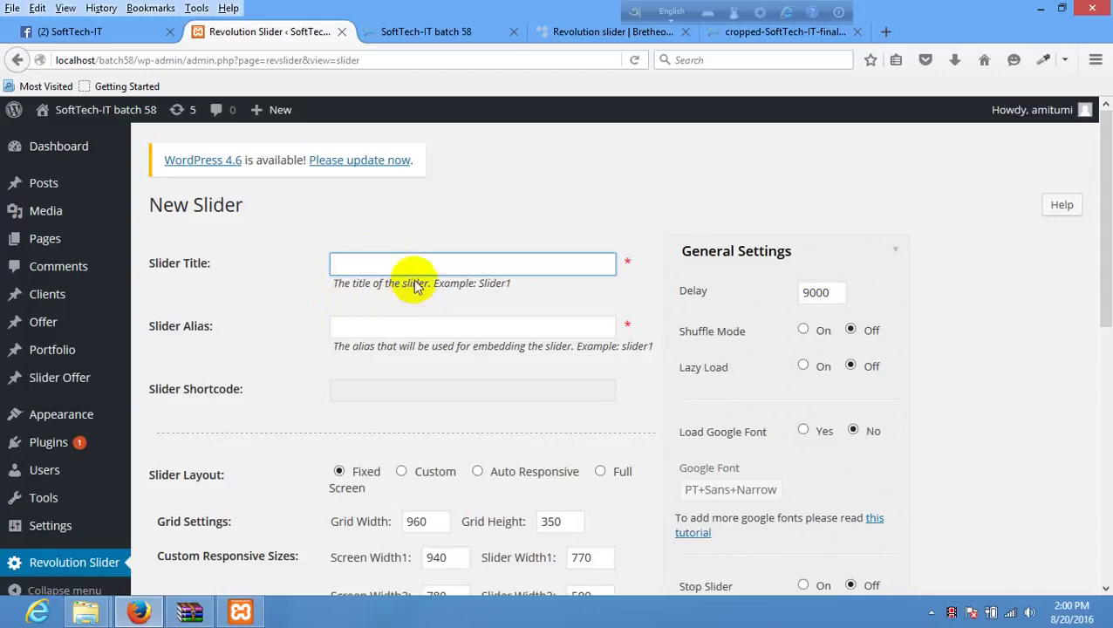
drag(231, 255, 169, 271)
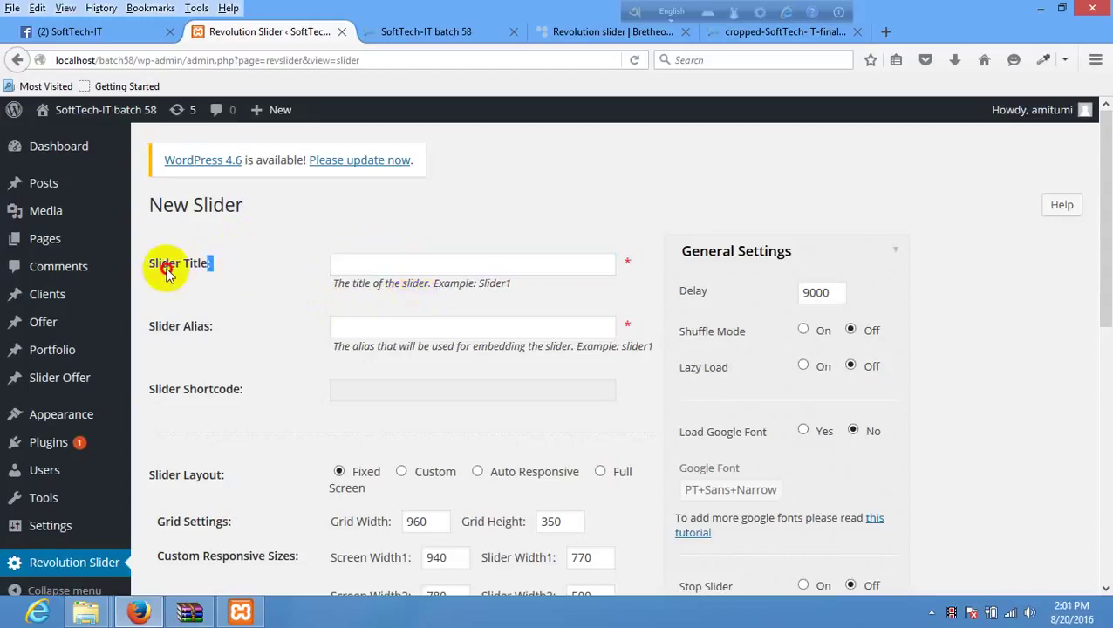
key(ctrl+a)
click(261, 265)
click(375, 264)
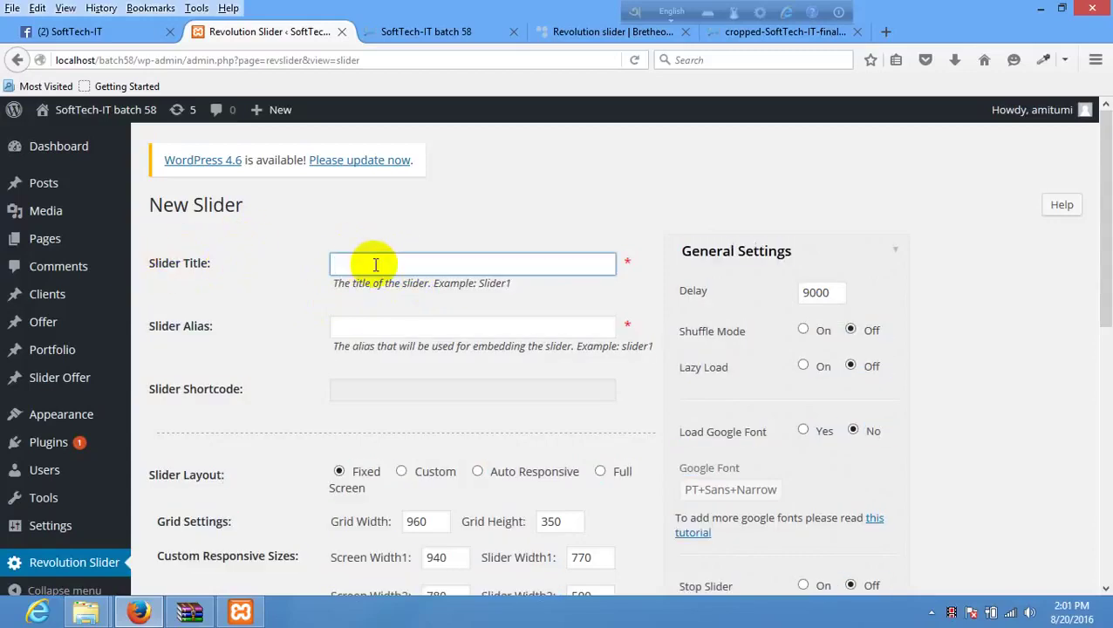
text(amader slider)
click(372, 326)
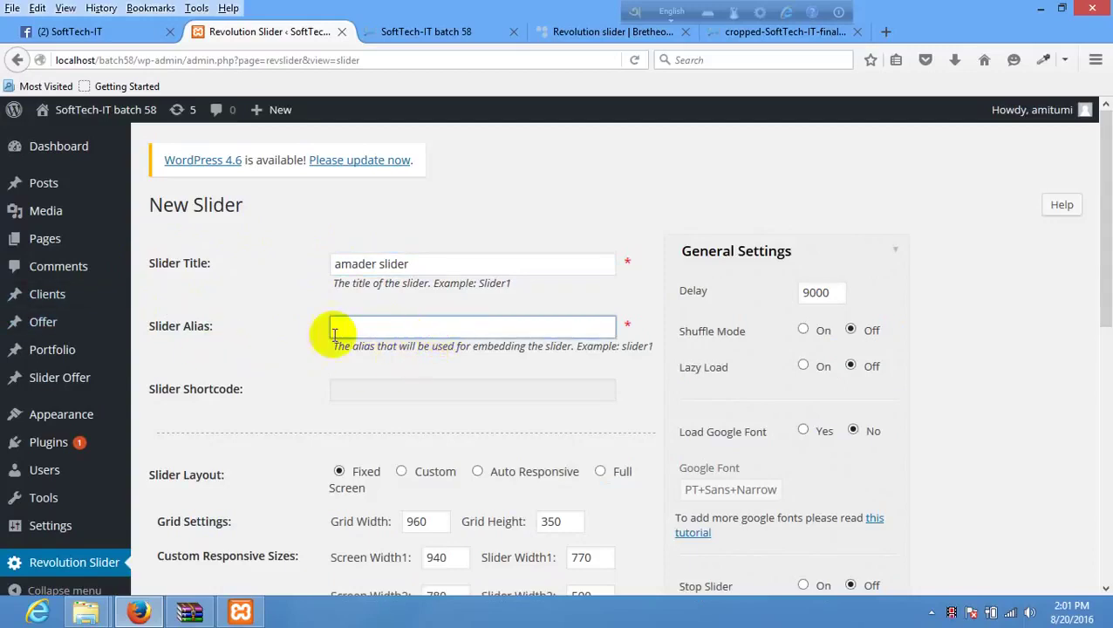
triple_click(146, 323)
click(244, 347)
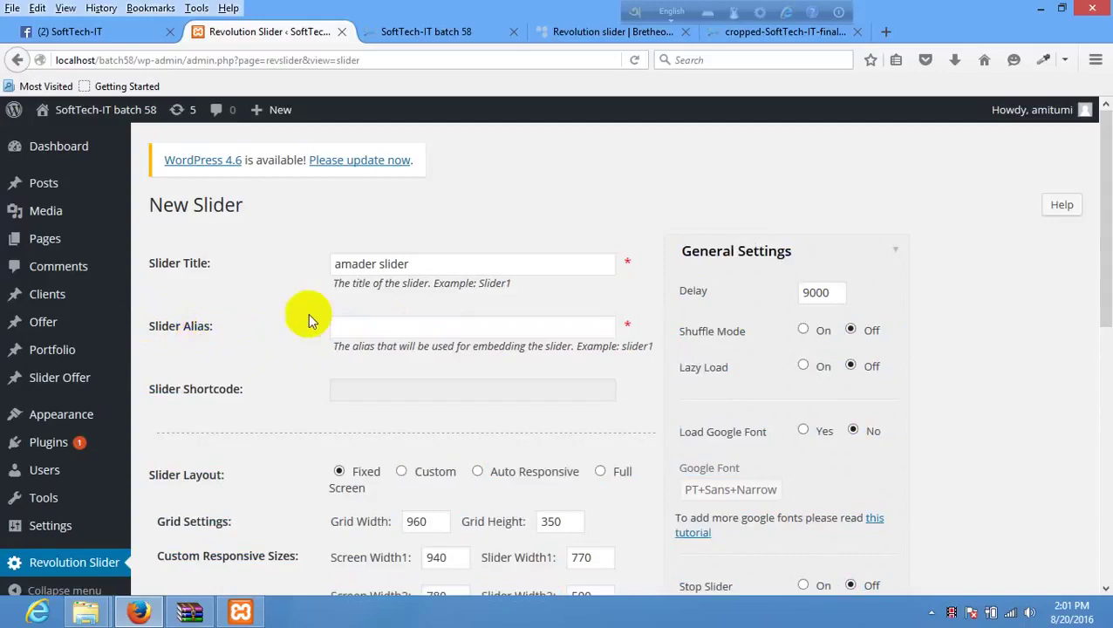
click(410, 264)
key(ctrl+a)
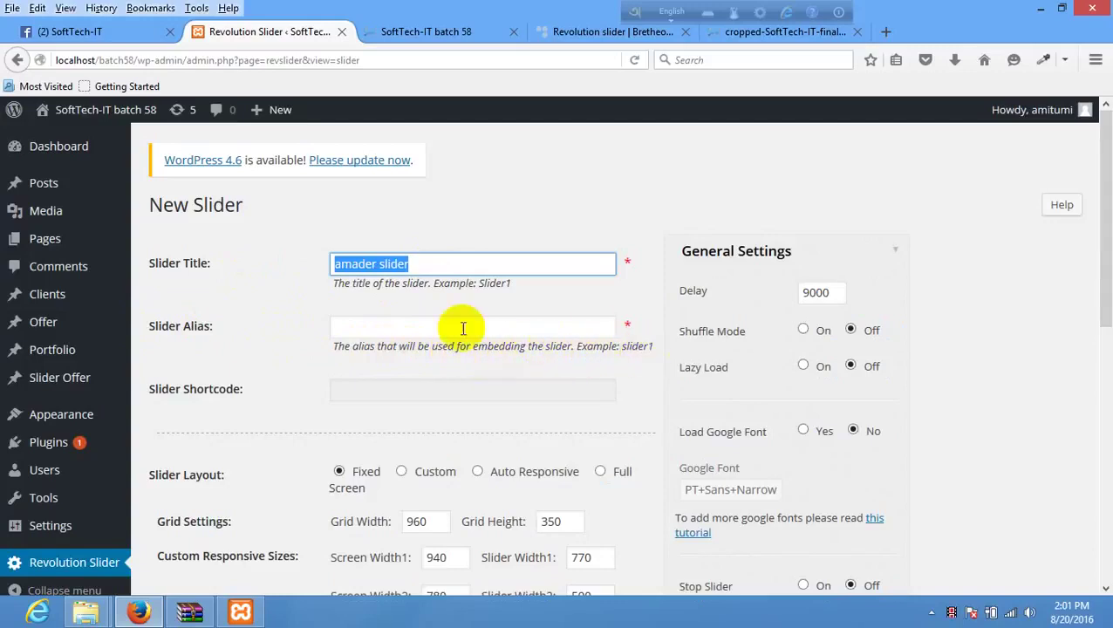
click(422, 321)
key(ctrl+v)
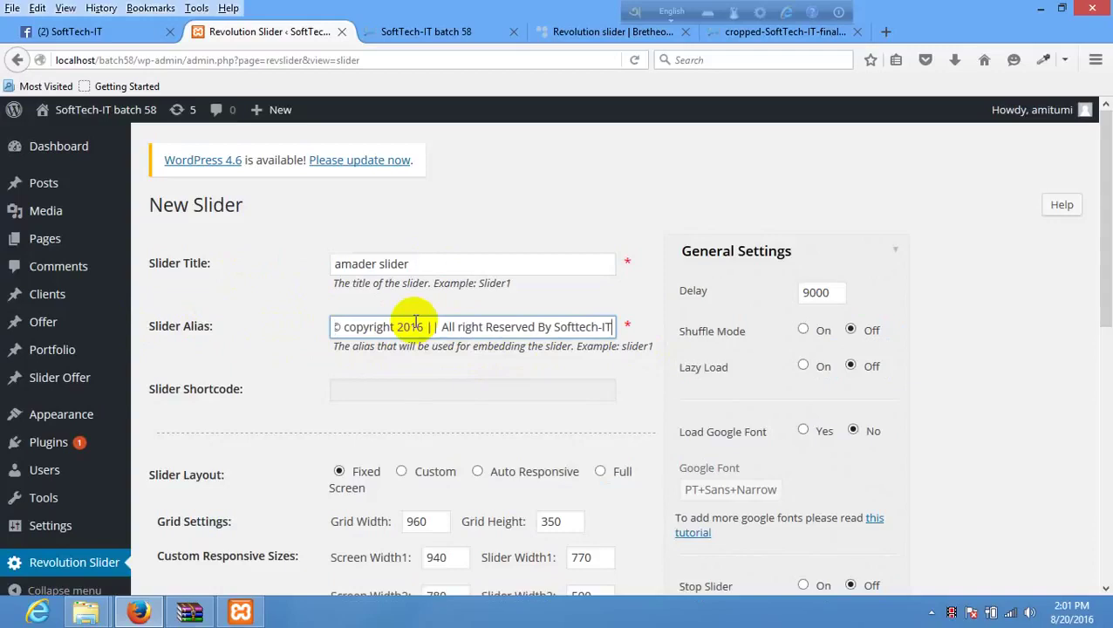
key(ctrl+z)
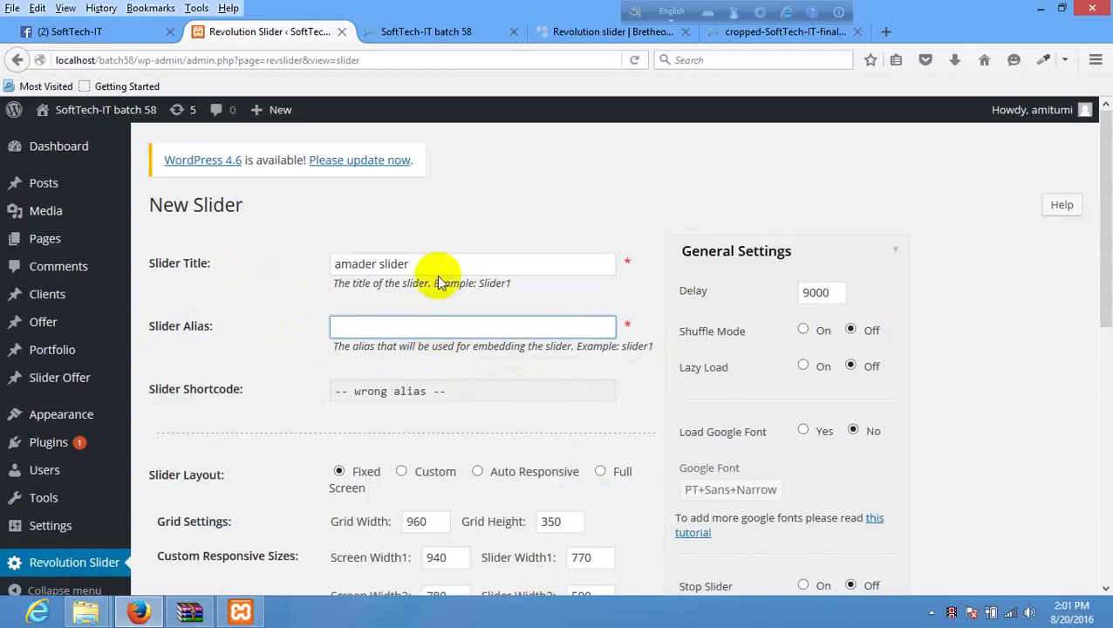
Step: Copy the slider title "amader slider" into the Slider Alias field
drag(436, 269, 248, 261)
key(ctrl+c)
click(382, 328)
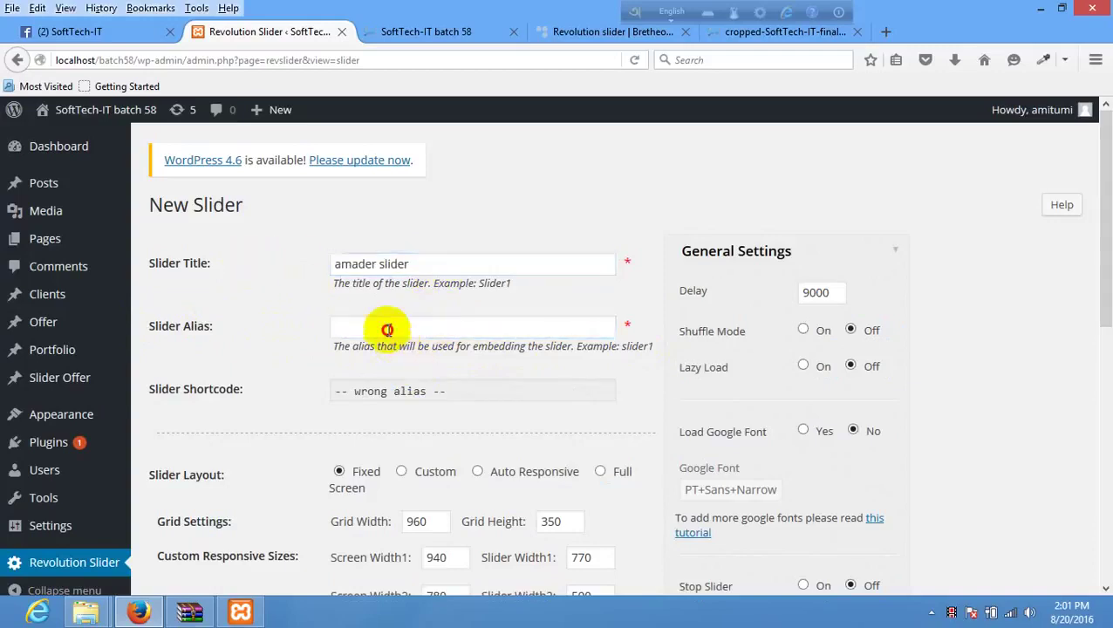
key(ctrl+v)
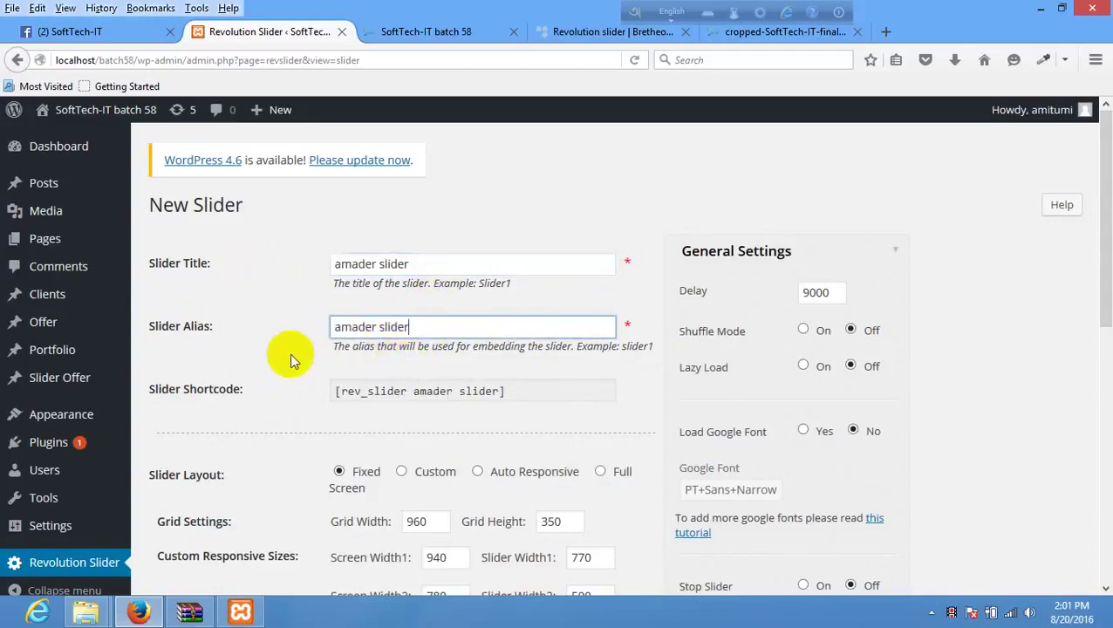
Step: Change the slider alias to "tomaderslider", written as one word without a space
click(321, 384)
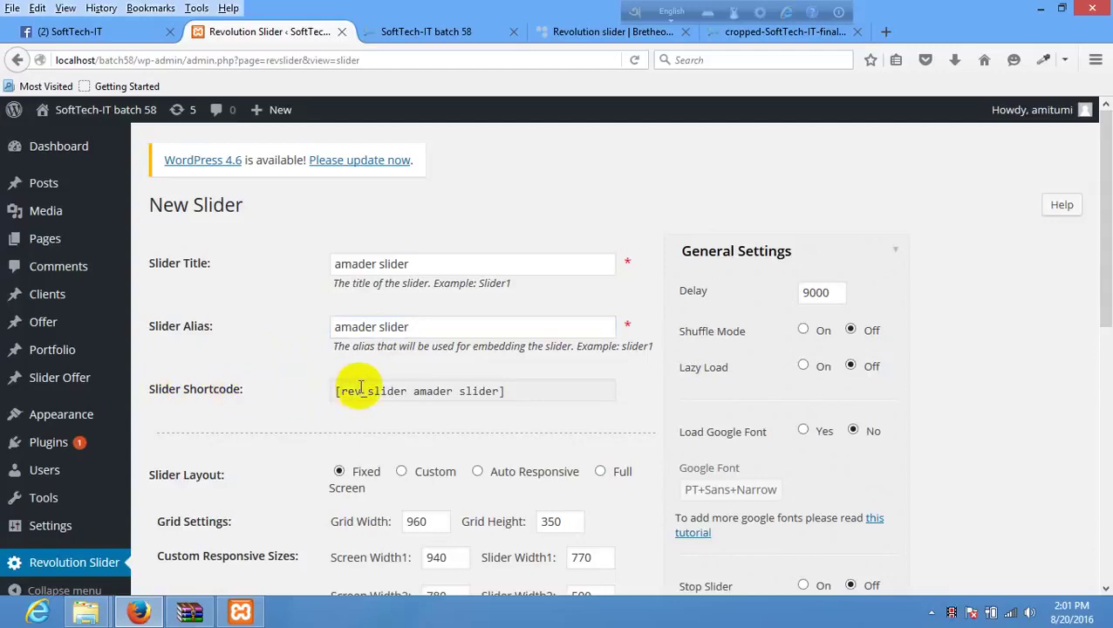
click(496, 389)
click(398, 327)
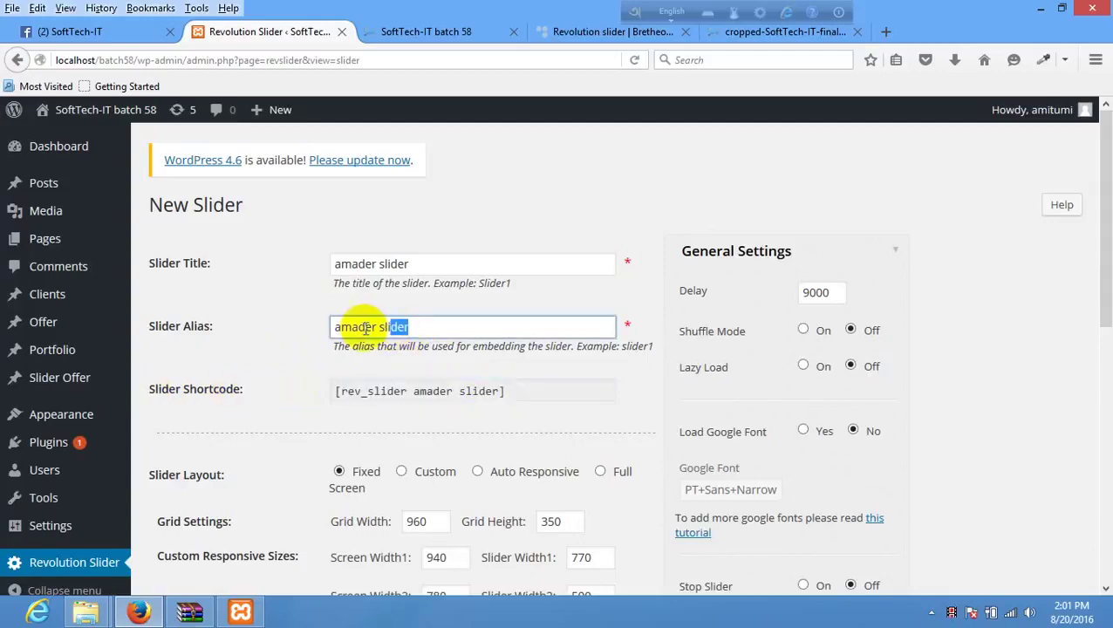
double_click(354, 327)
text(tomader)
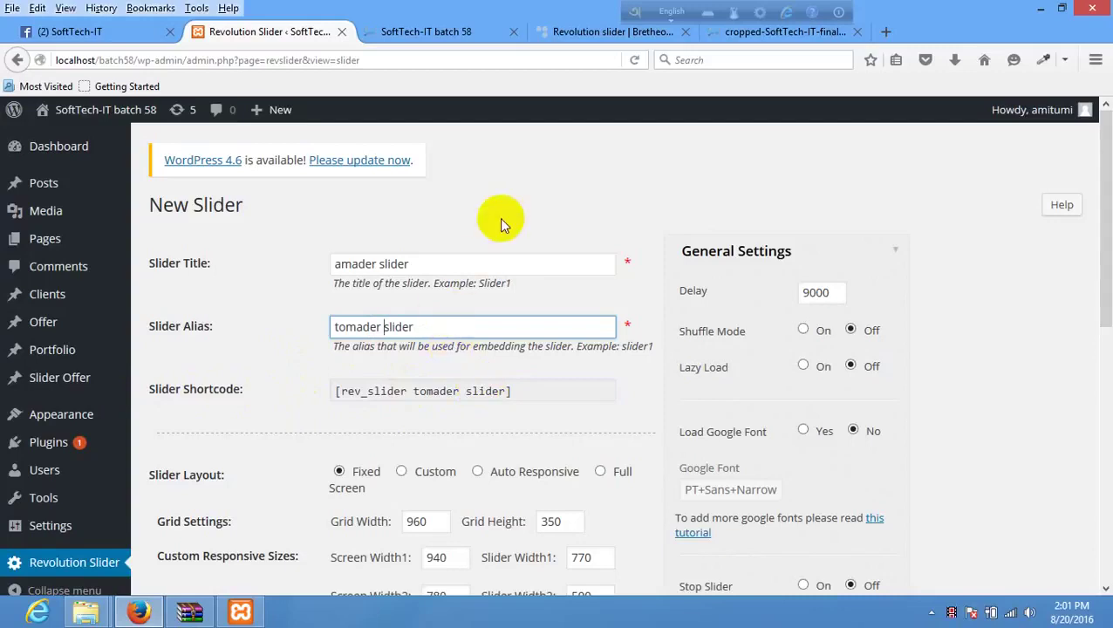
key(BackSpace)
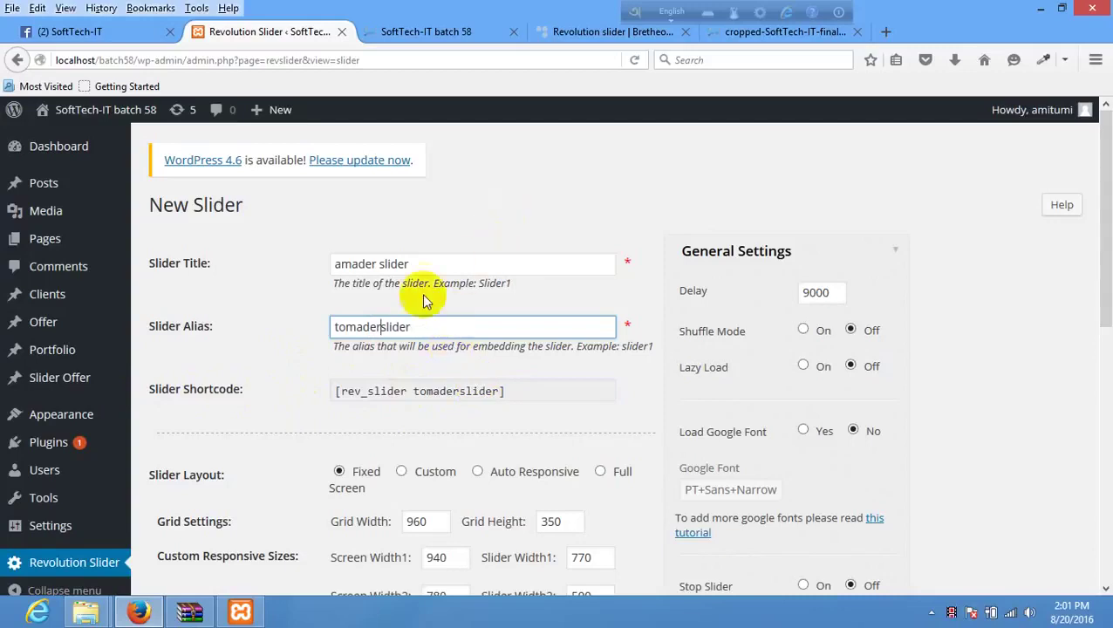
click(428, 324)
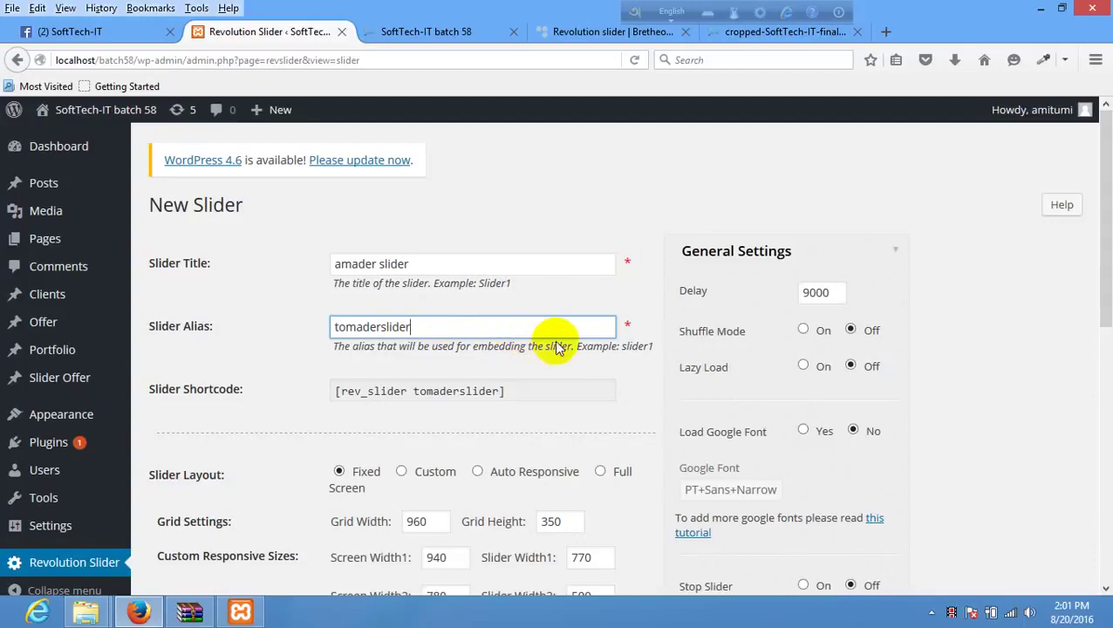
Step: Set the slider layout to Auto Responsive
scroll(569, 377, down, 4)
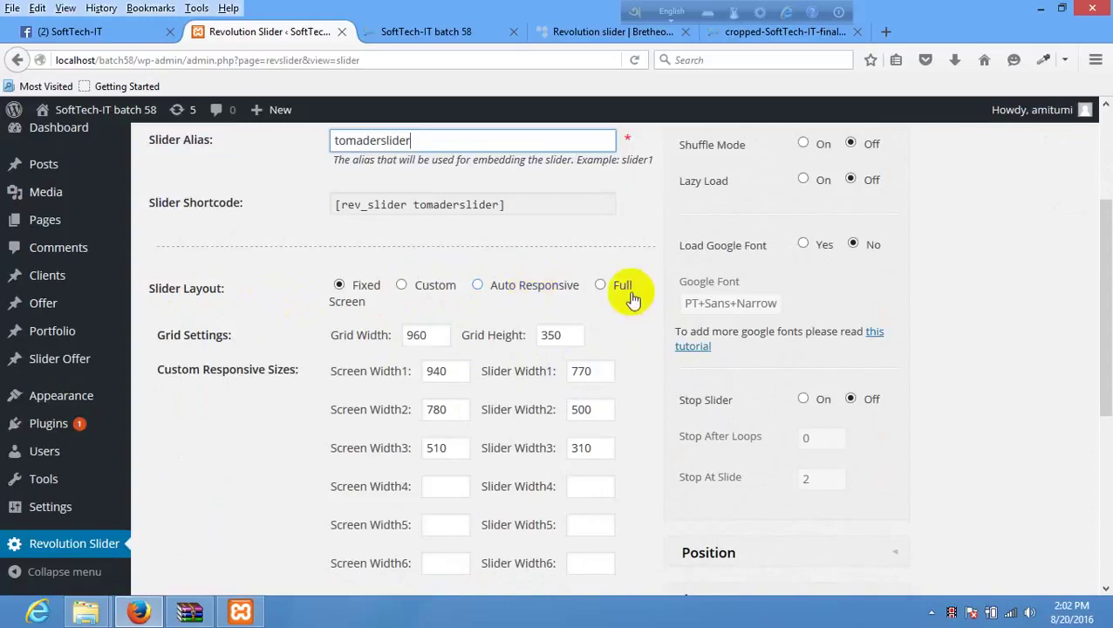
click(602, 285)
click(516, 288)
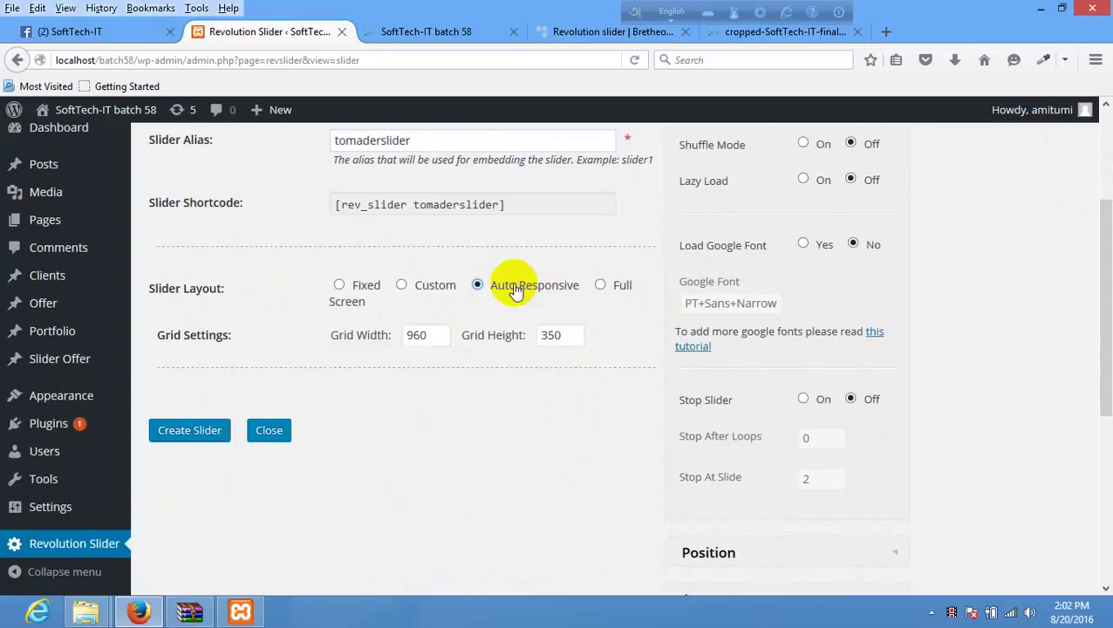
click(556, 339)
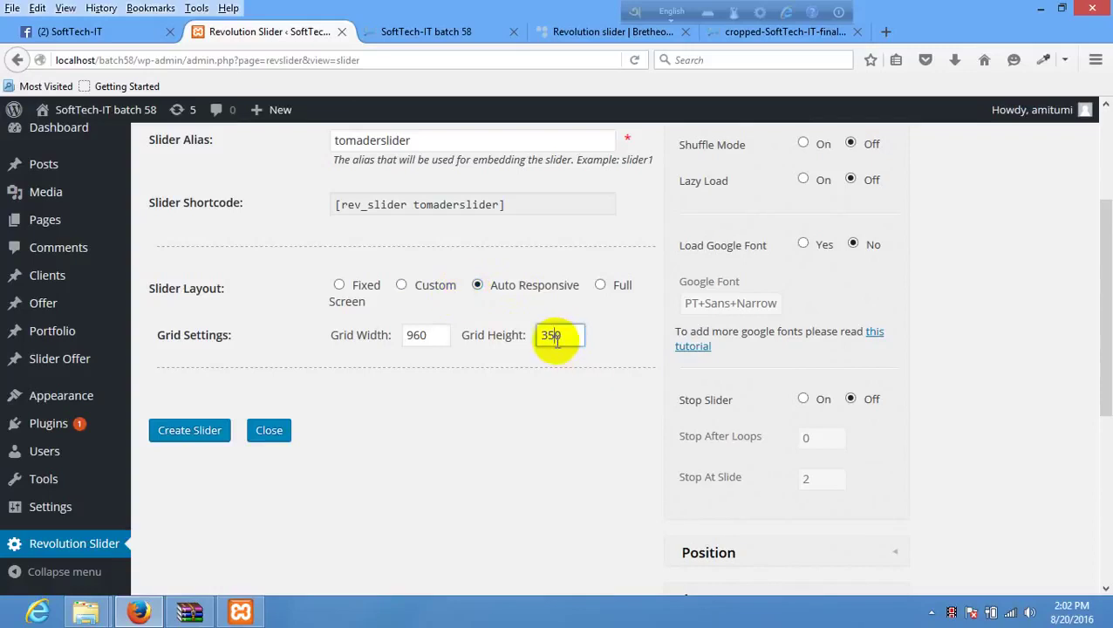
drag(548, 335, 416, 335)
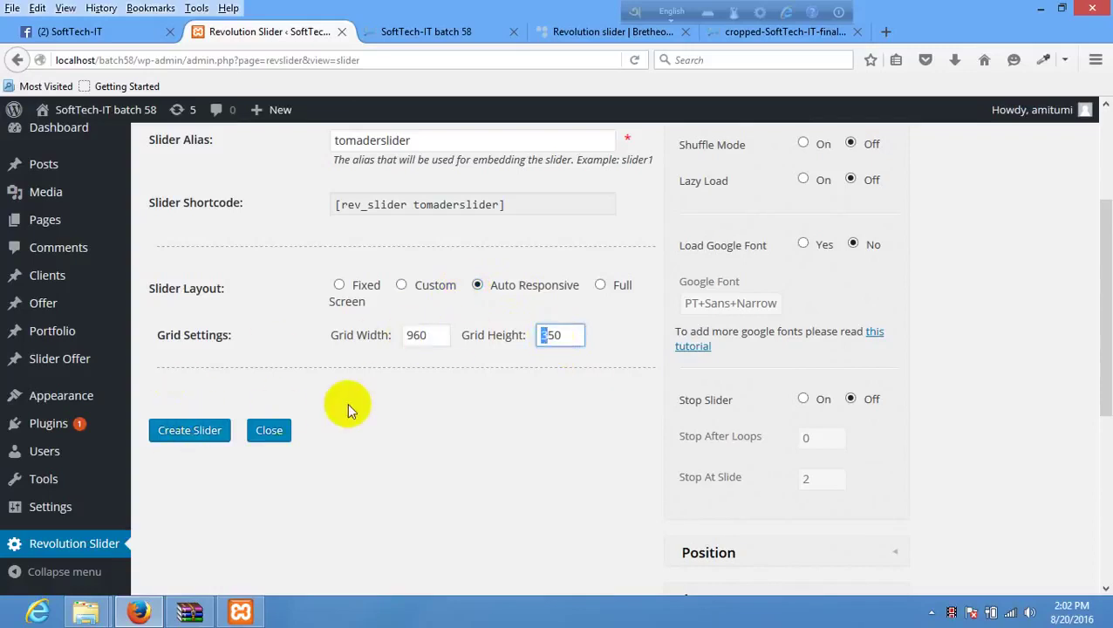
Step: Look over the new slider's settings and create the slider
scroll(353, 401, up, 4)
scroll(378, 407, down, 10)
scroll(326, 404, up, 5)
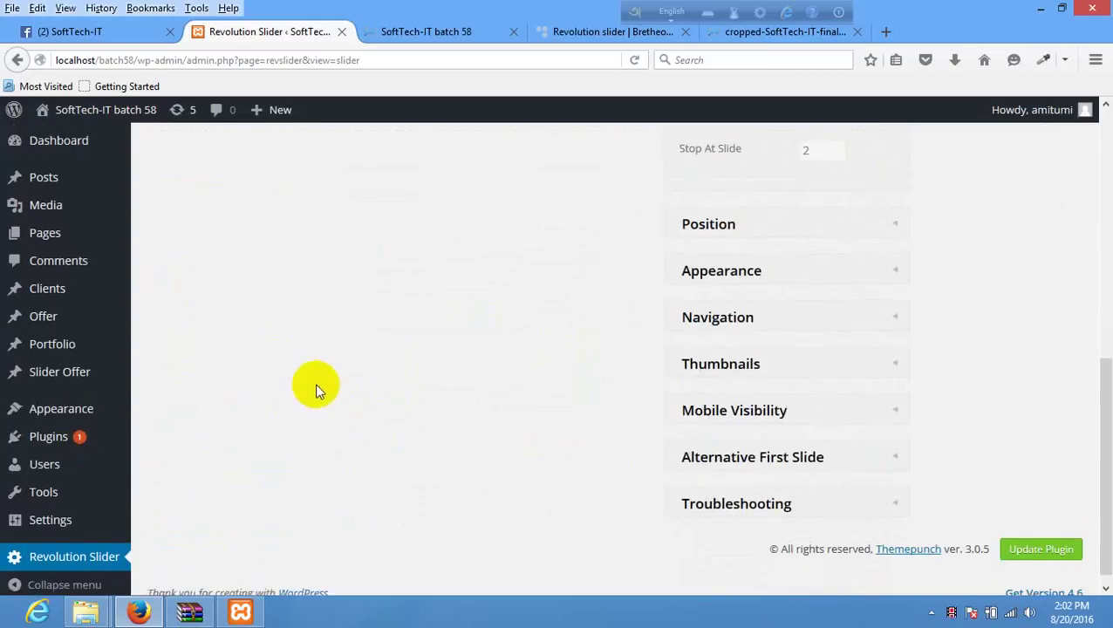
scroll(365, 414, up, 3)
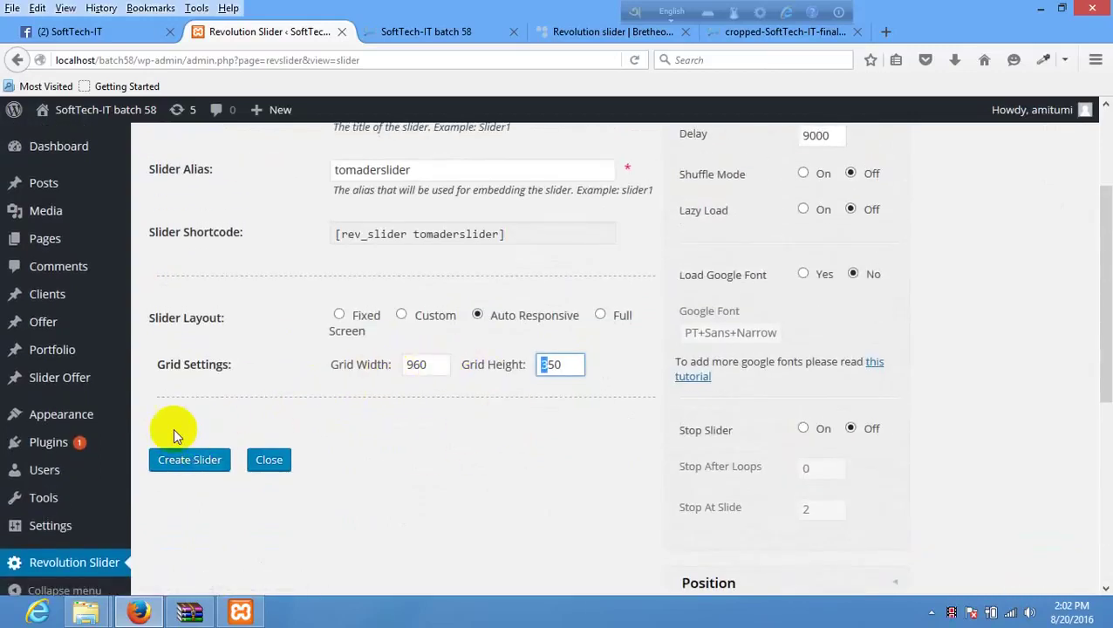
scroll(394, 400, up, 4)
scroll(389, 397, down, 7)
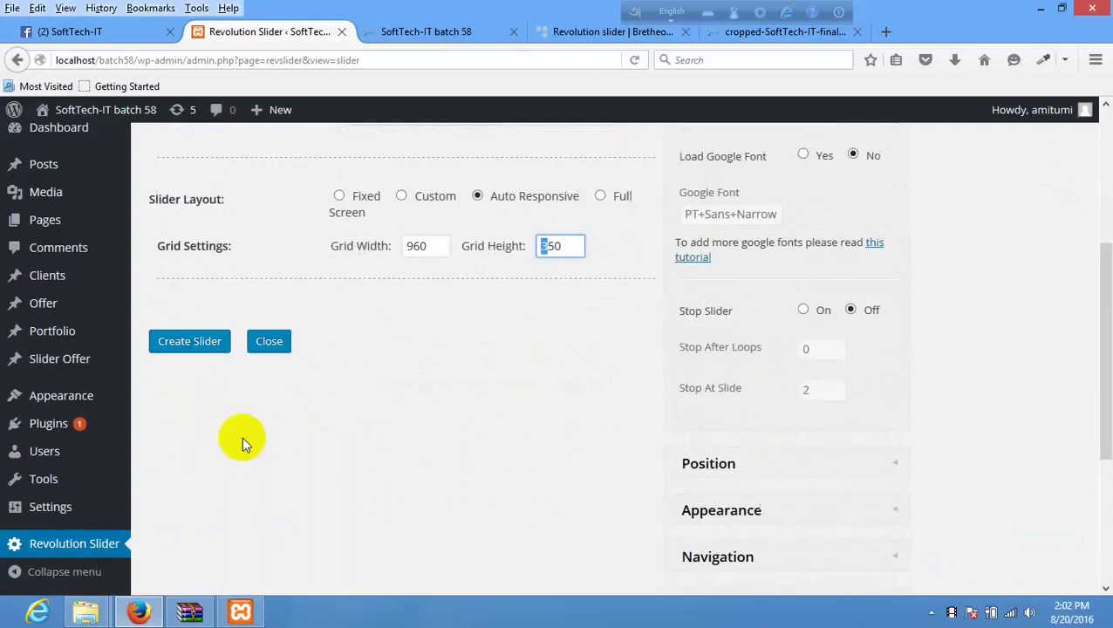
click(187, 335)
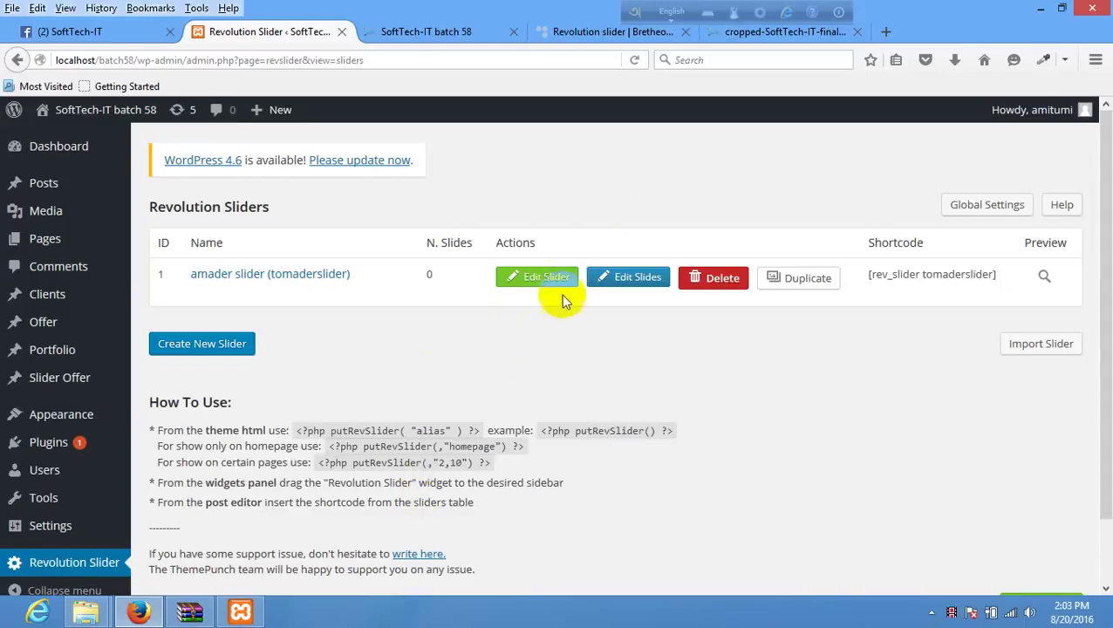
Step: Open the settings of "amader slider" for editing and examine the available options
click(533, 286)
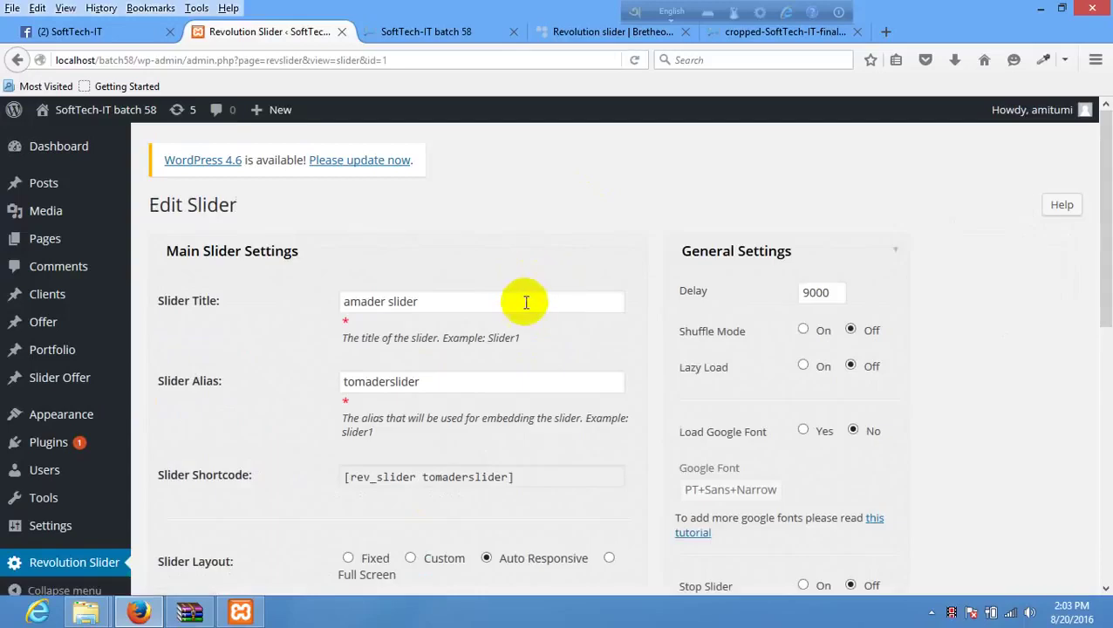
scroll(523, 292, down, 3)
scroll(459, 216, down, 3)
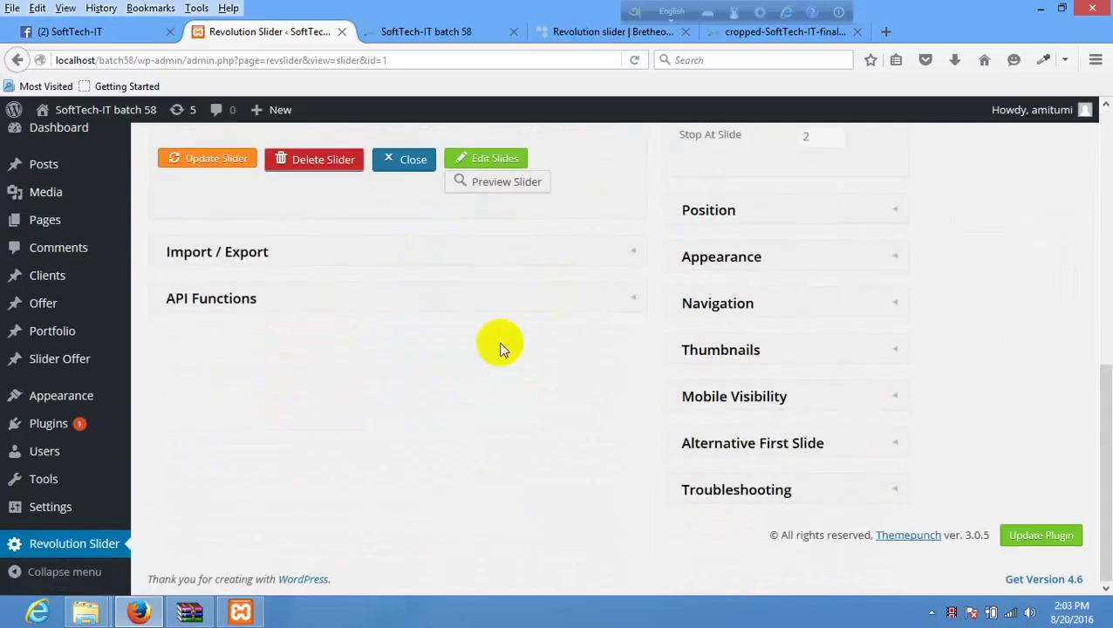
scroll(502, 348, up, 2)
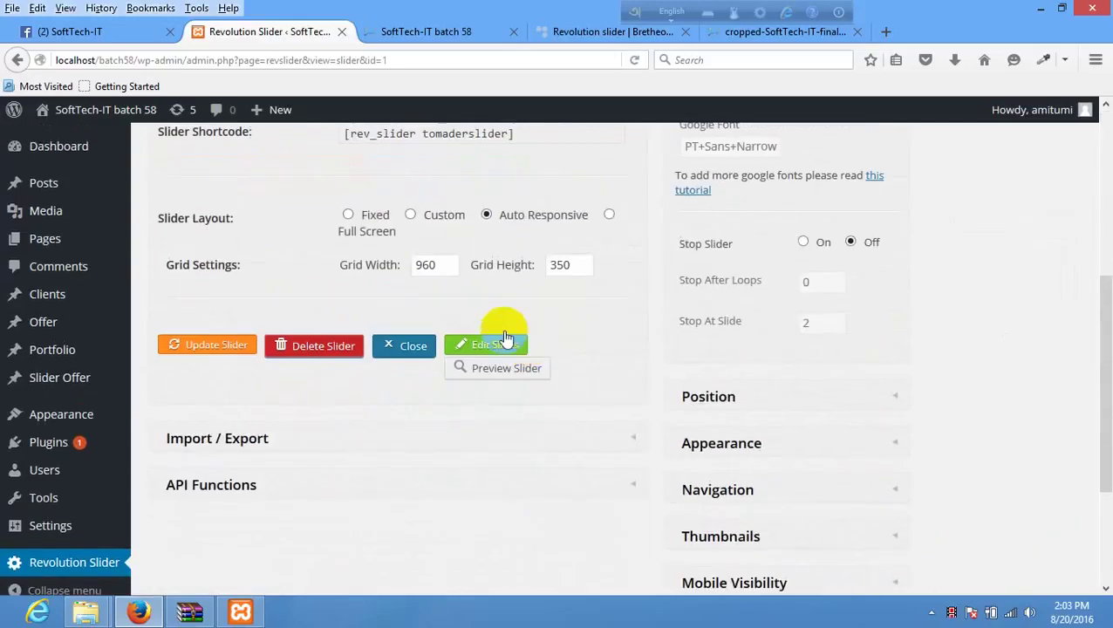
Step: Open the site's Home page for editing in a new tab and place that tab right after the Revolution Slider tab
click(428, 33)
right_click(408, 215)
click(505, 230)
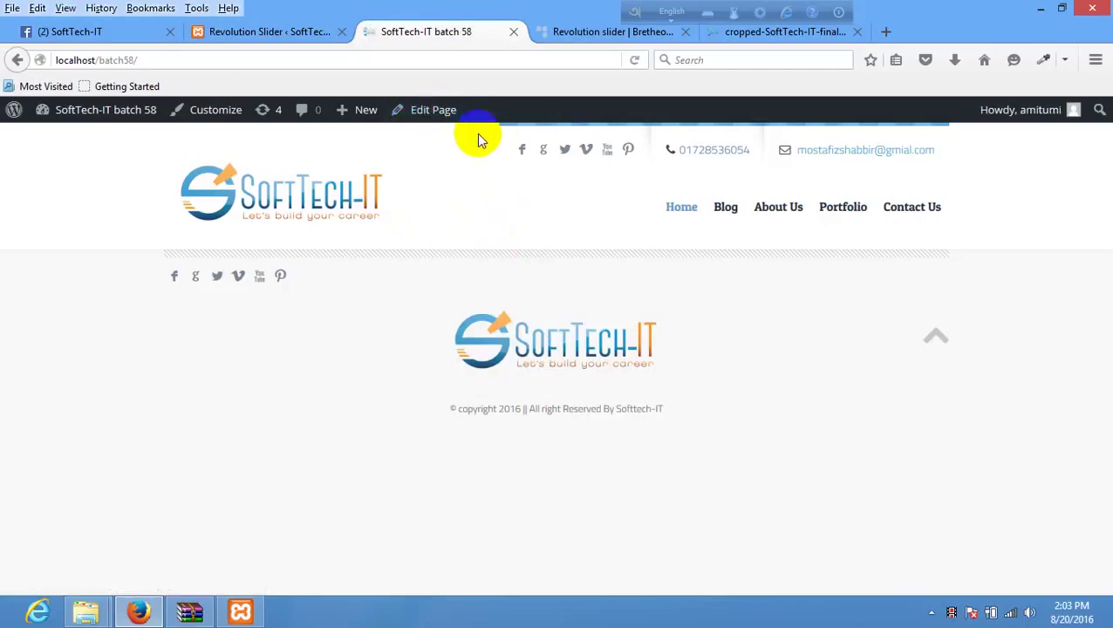
right_click(437, 116)
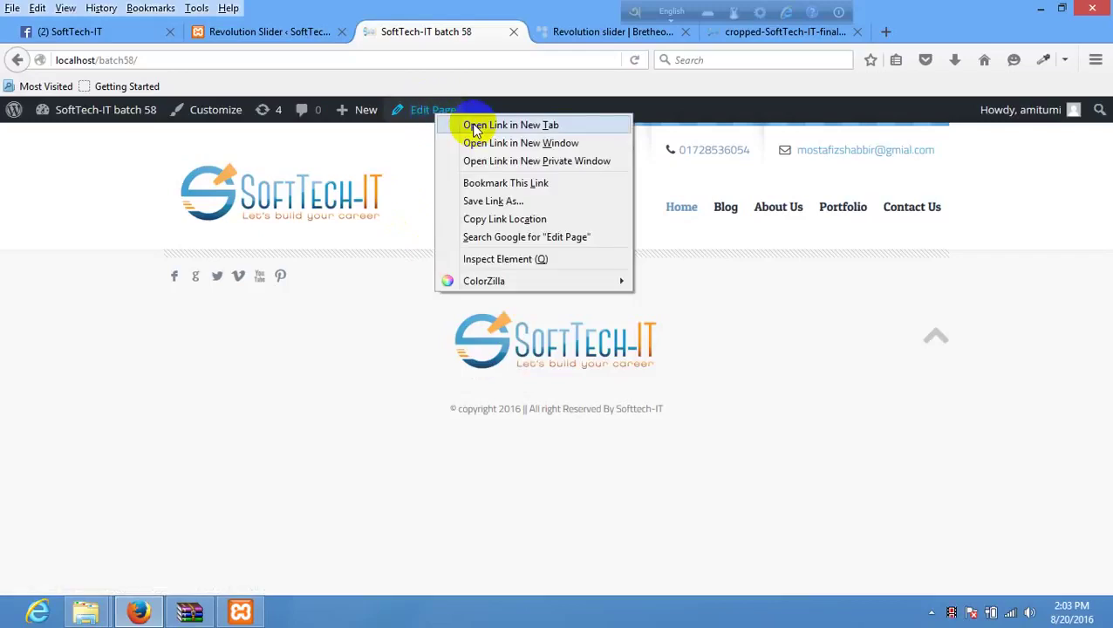
click(476, 127)
click(585, 35)
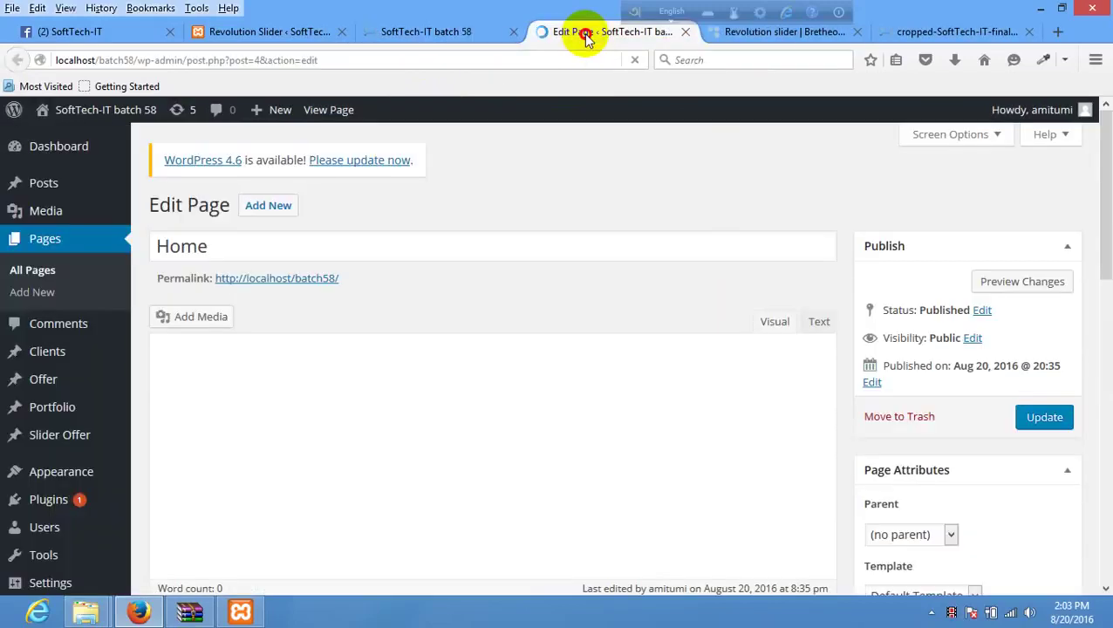
drag(530, 30, 401, 33)
Step: Examine the Home page's Page Options and return to the Edit Slider settings of "amader slider"
scroll(625, 345, down, 6)
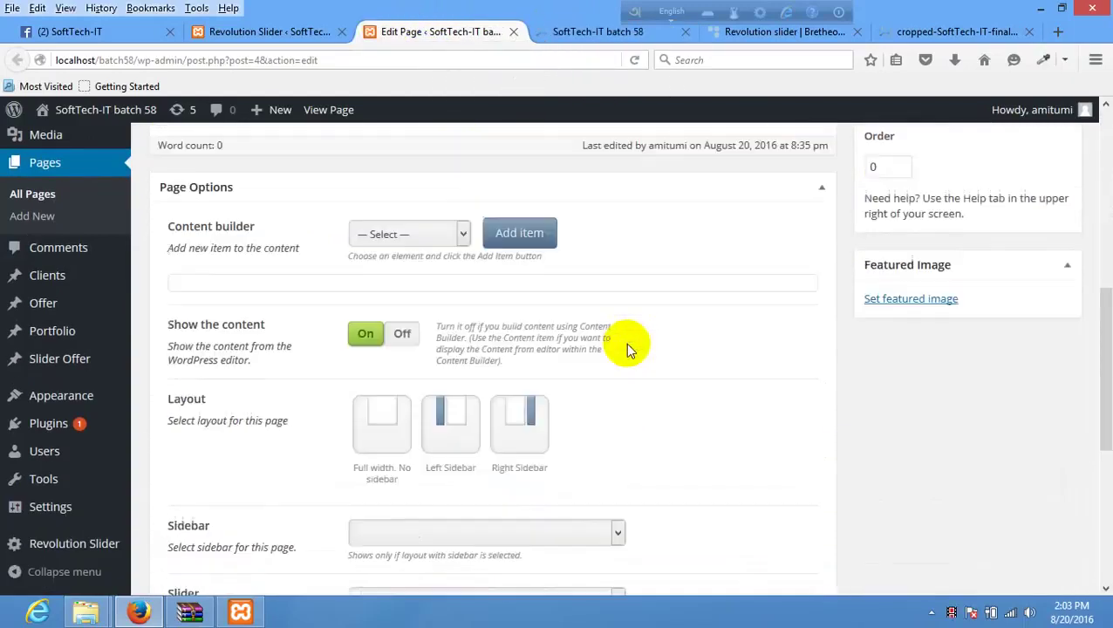
scroll(625, 340, up, 8)
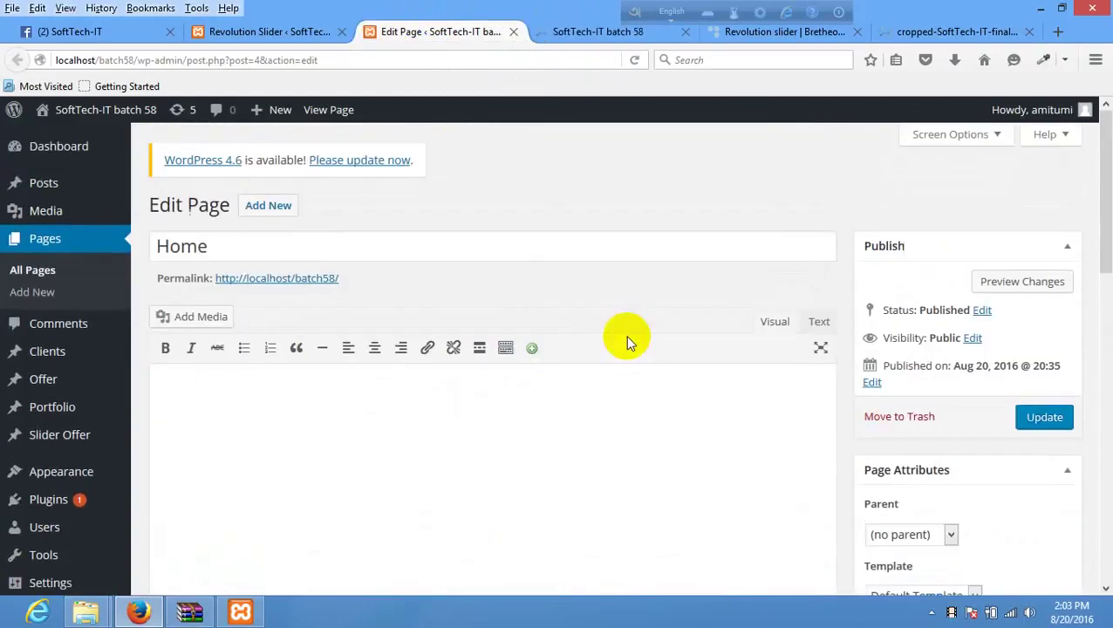
click(244, 29)
scroll(523, 346, up, 3)
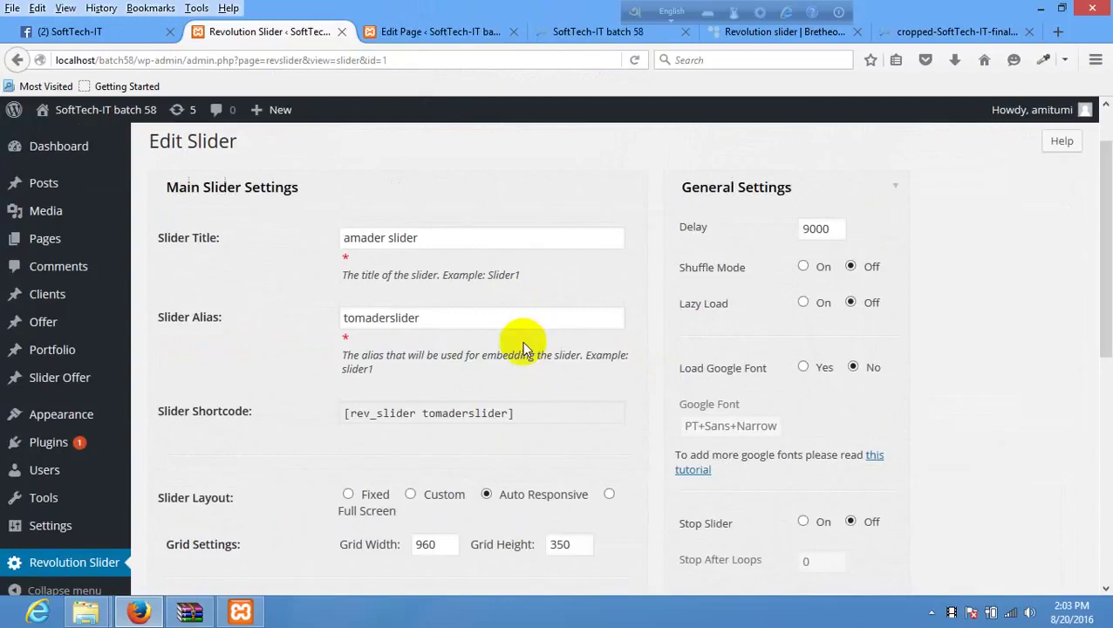
Step: Copy the shortcode [rev_slider tomaderslider] from the slider settings, paste it into the Home page's content and update the page
click(519, 412)
key(ctrl+c)
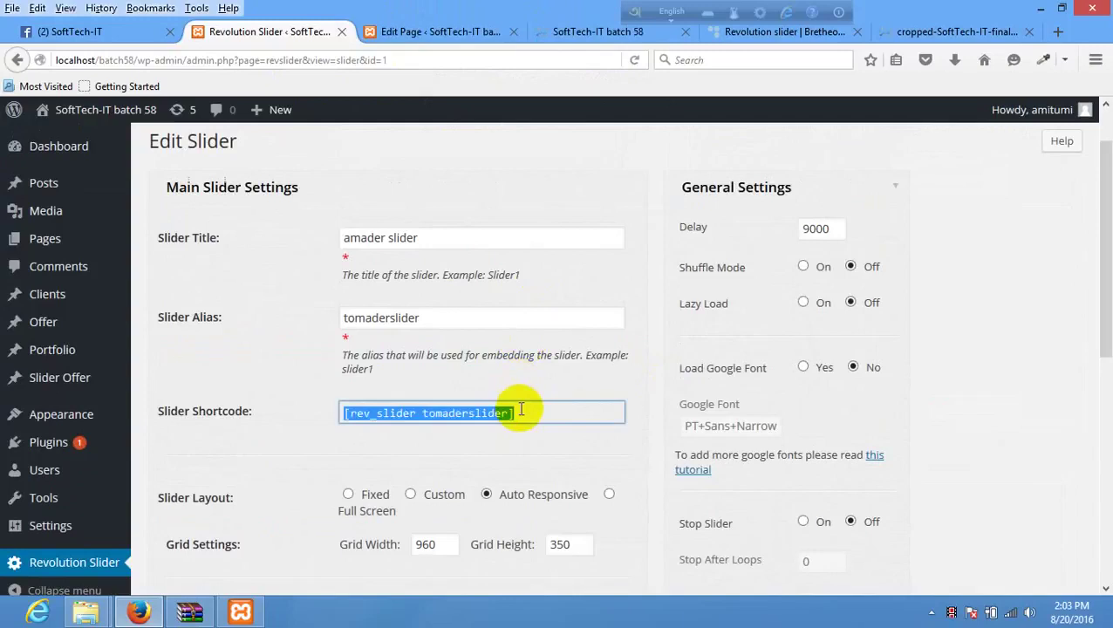
click(580, 32)
click(437, 35)
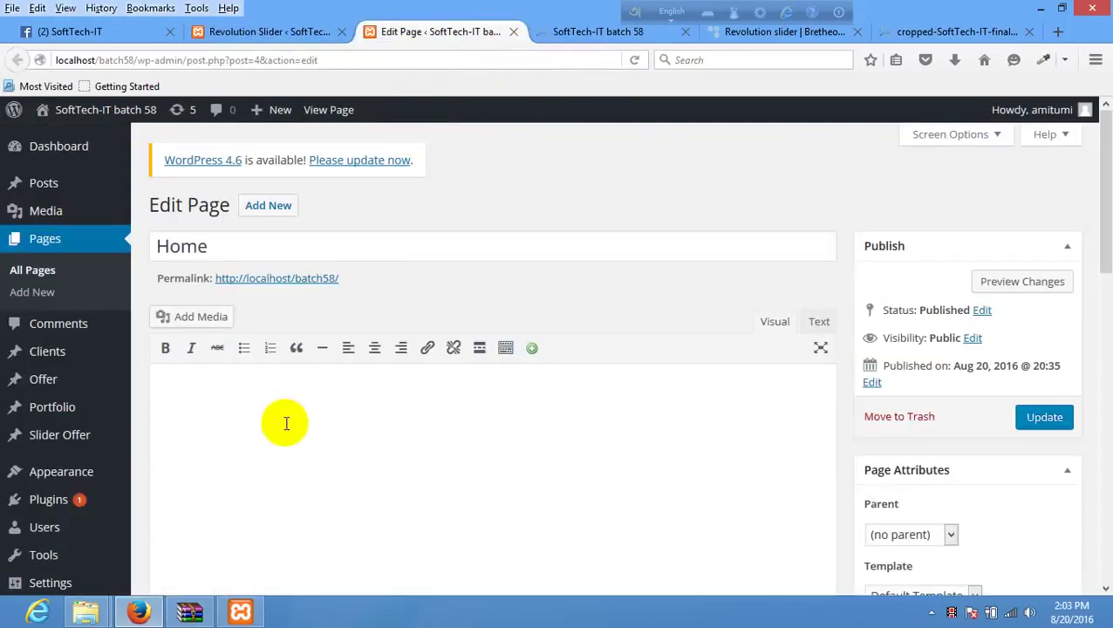
key(ctrl+v)
click(1044, 417)
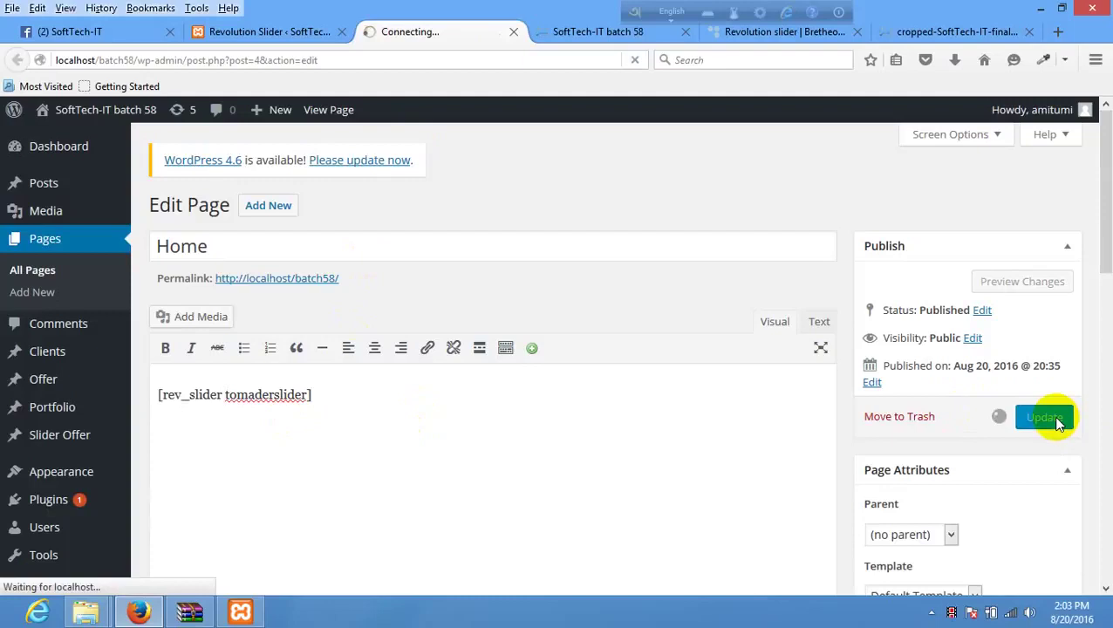
Step: Reload the live Home page to check the slider area, then look over the Home page's editor
right_click(520, 237)
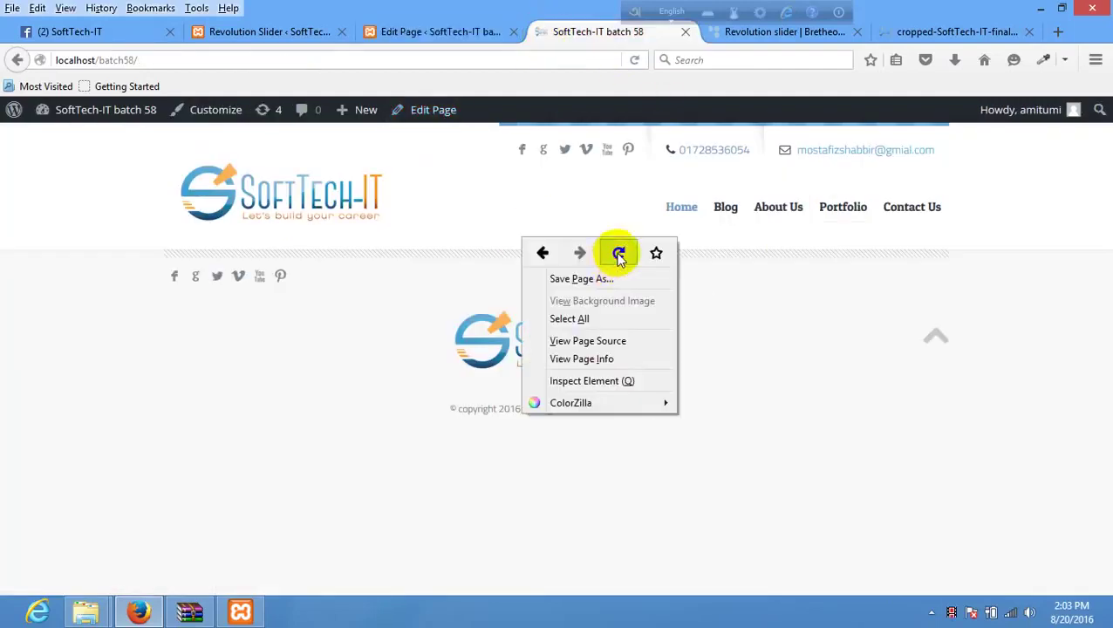
click(616, 254)
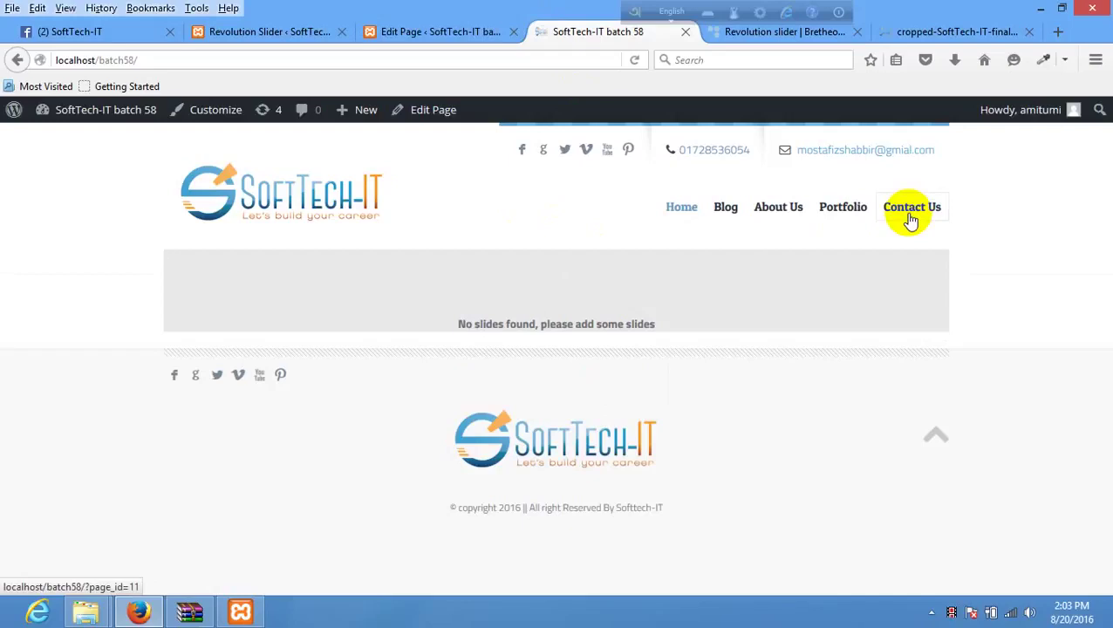
click(440, 33)
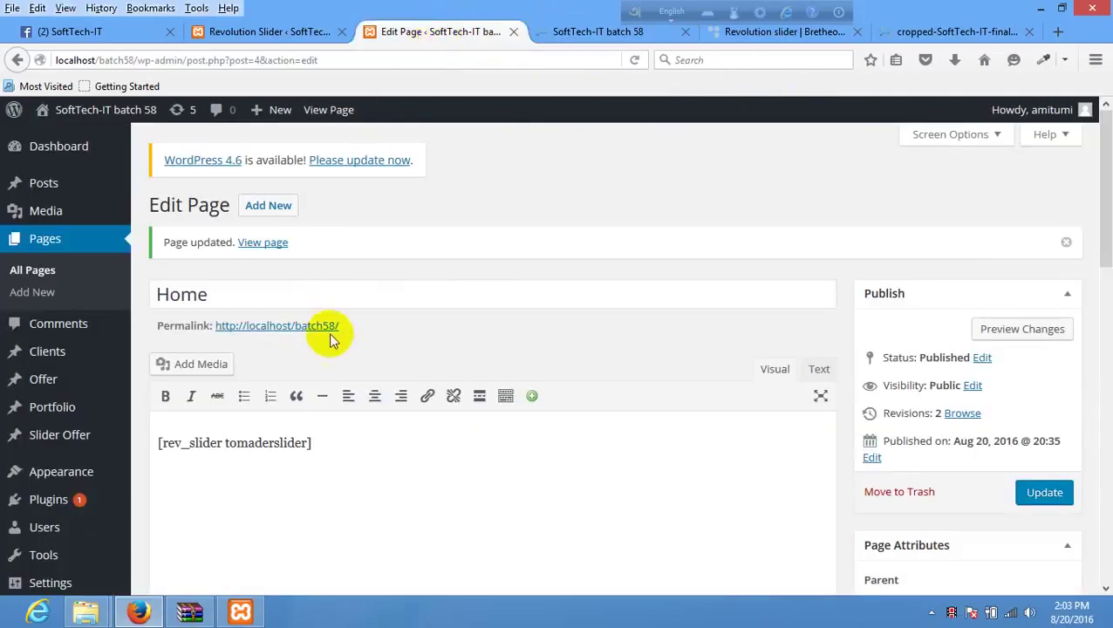
scroll(332, 341, down, 3)
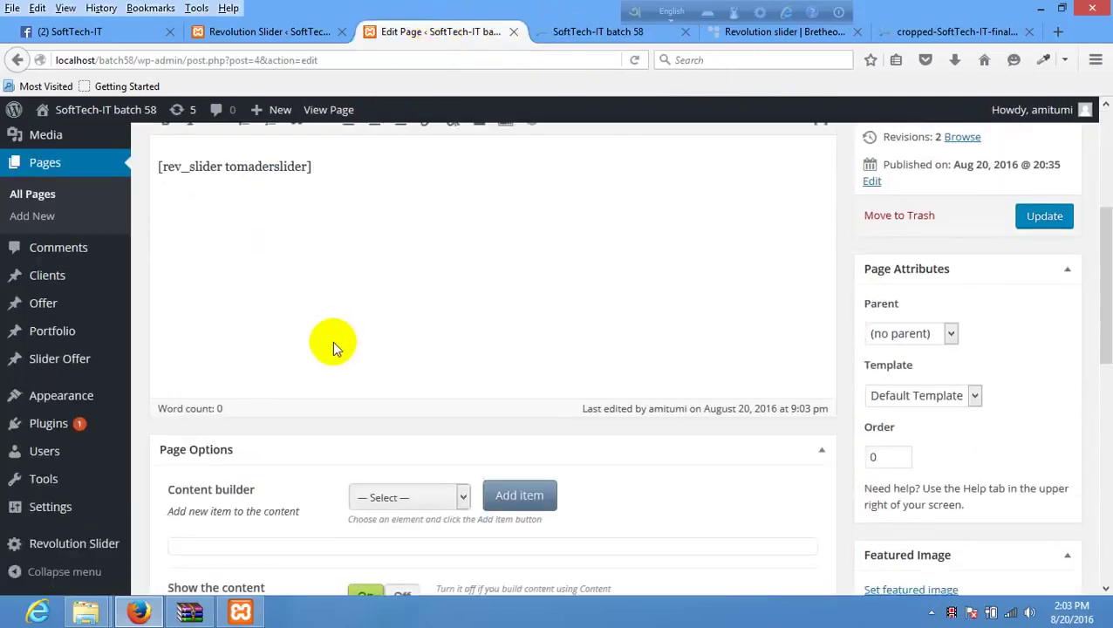
Step: Open the slides list of "amader slider" and start a new slide, bringing up the image selection
click(266, 32)
scroll(425, 303, down, 10)
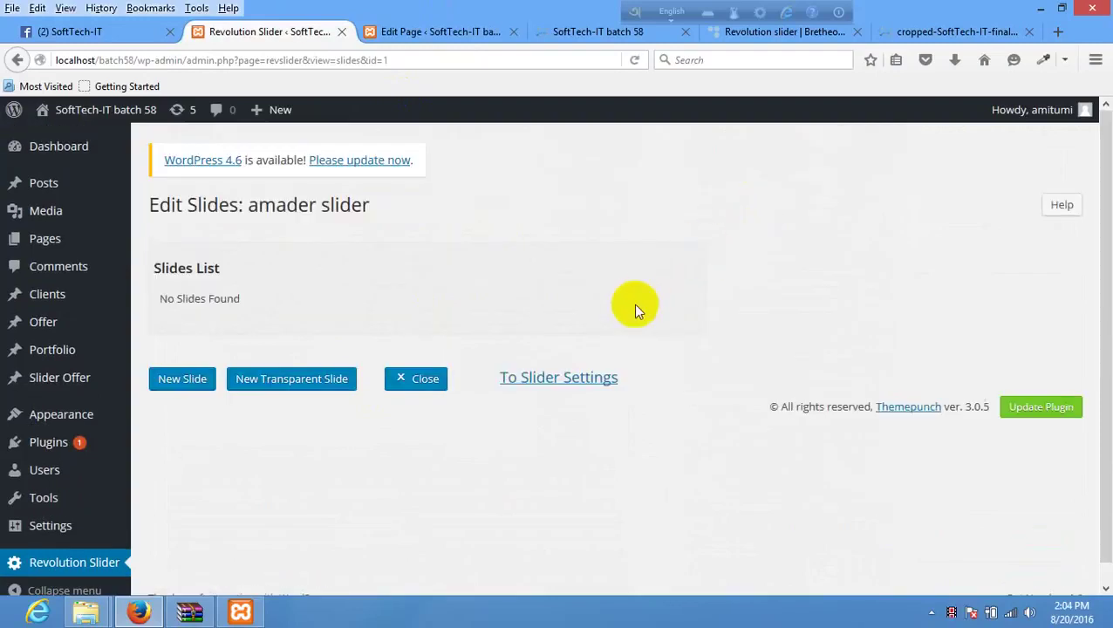
scroll(633, 305, down, 1)
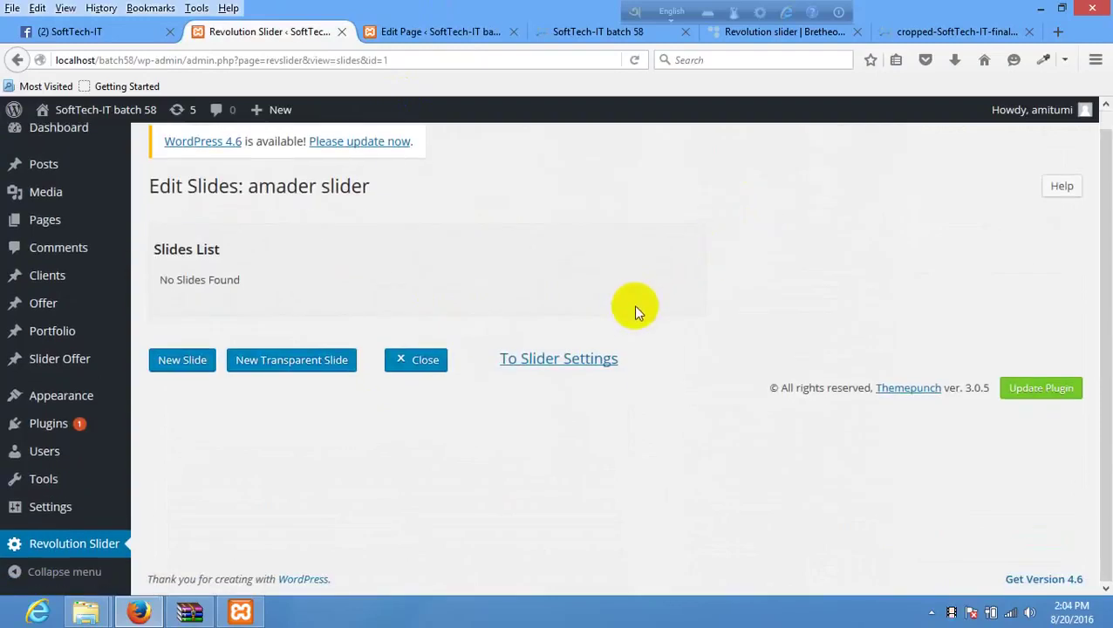
click(184, 366)
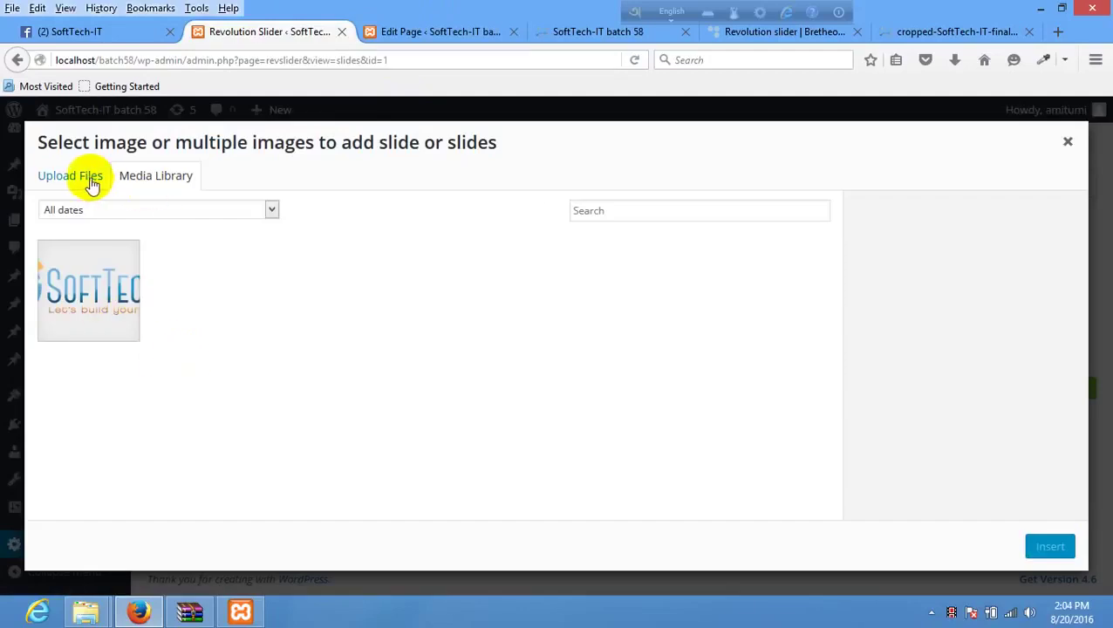
click(792, 37)
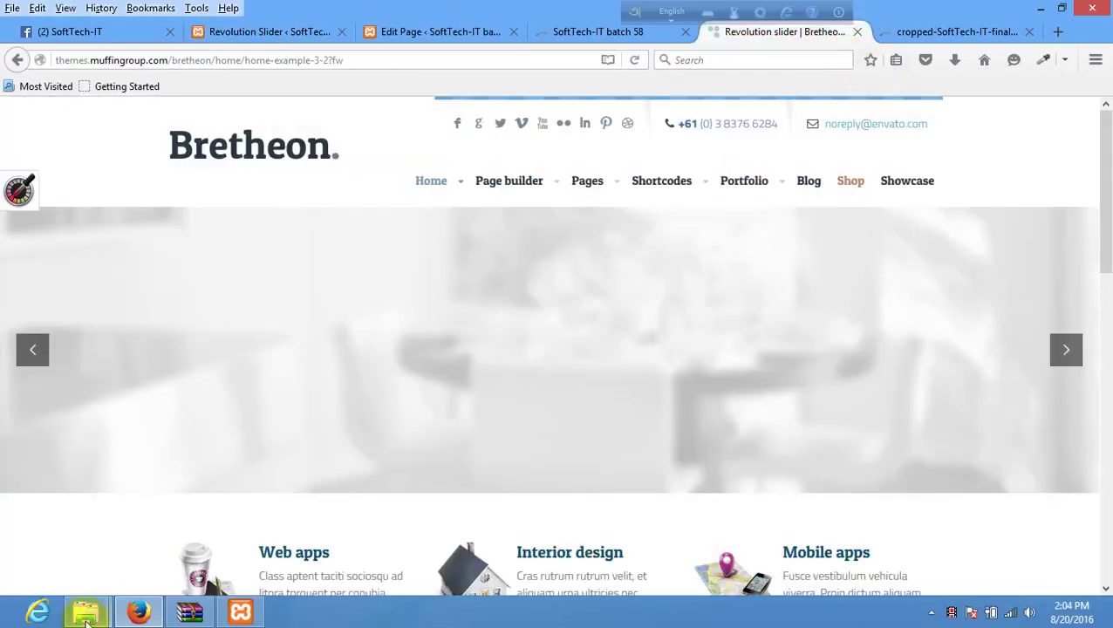
right_click(748, 299)
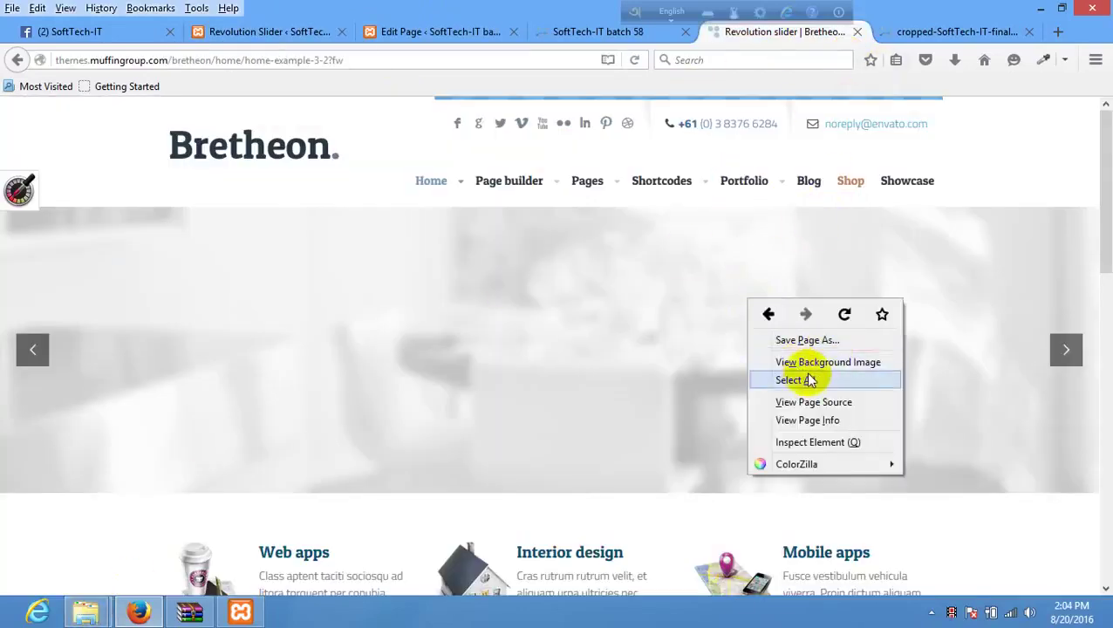
click(631, 36)
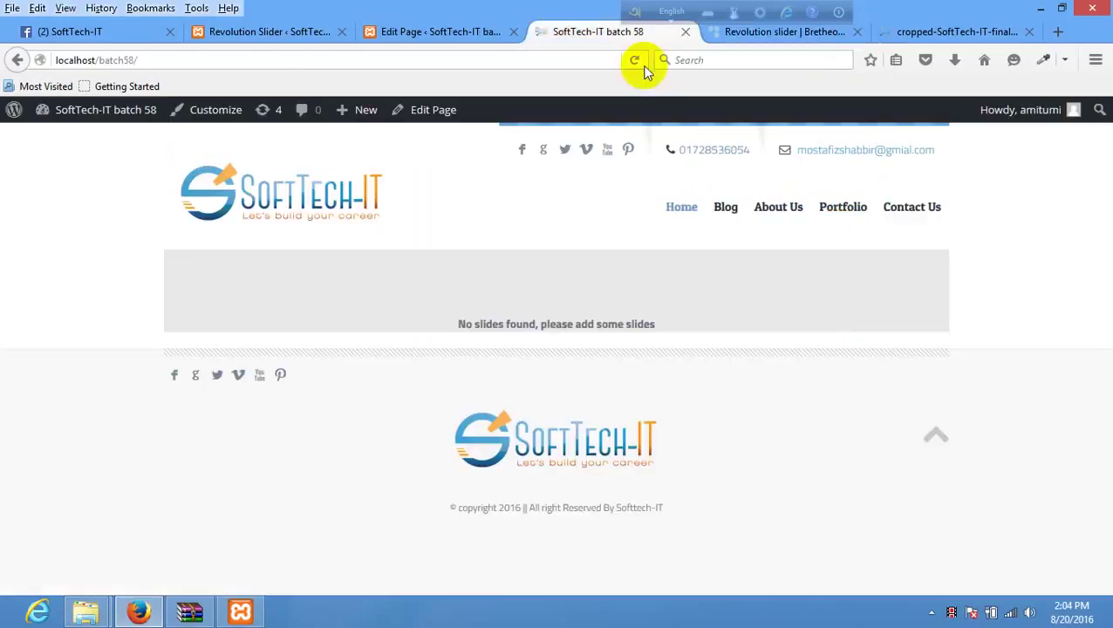
click(925, 32)
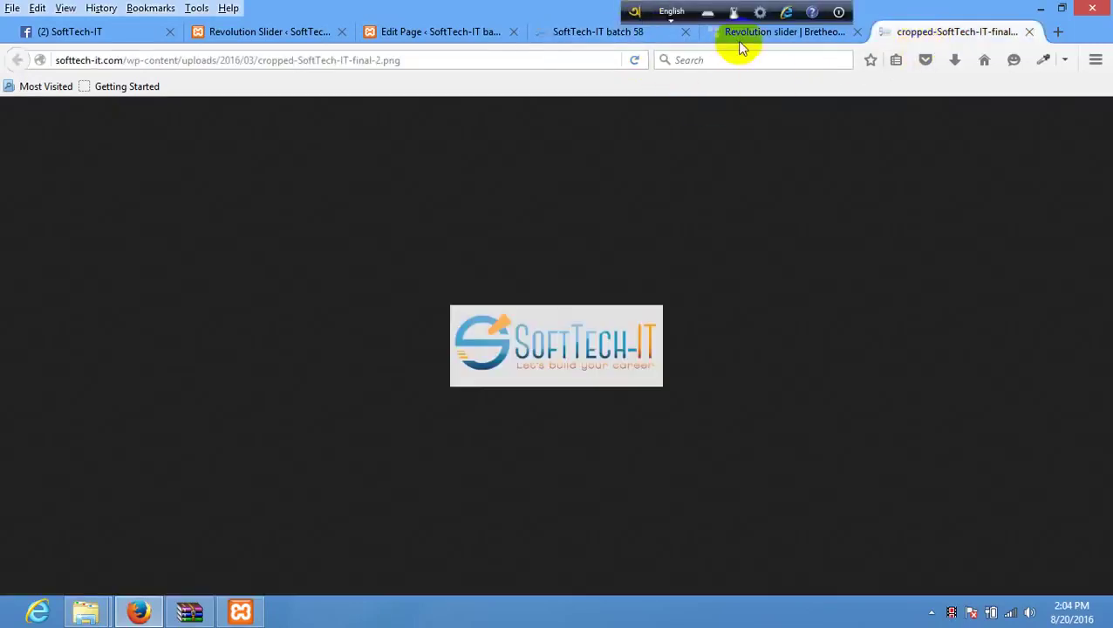
Step: View the background image of the Bretheon demo slider and save it as res_slider_1_21.png in the Class 7 folder
click(739, 38)
right_click(528, 318)
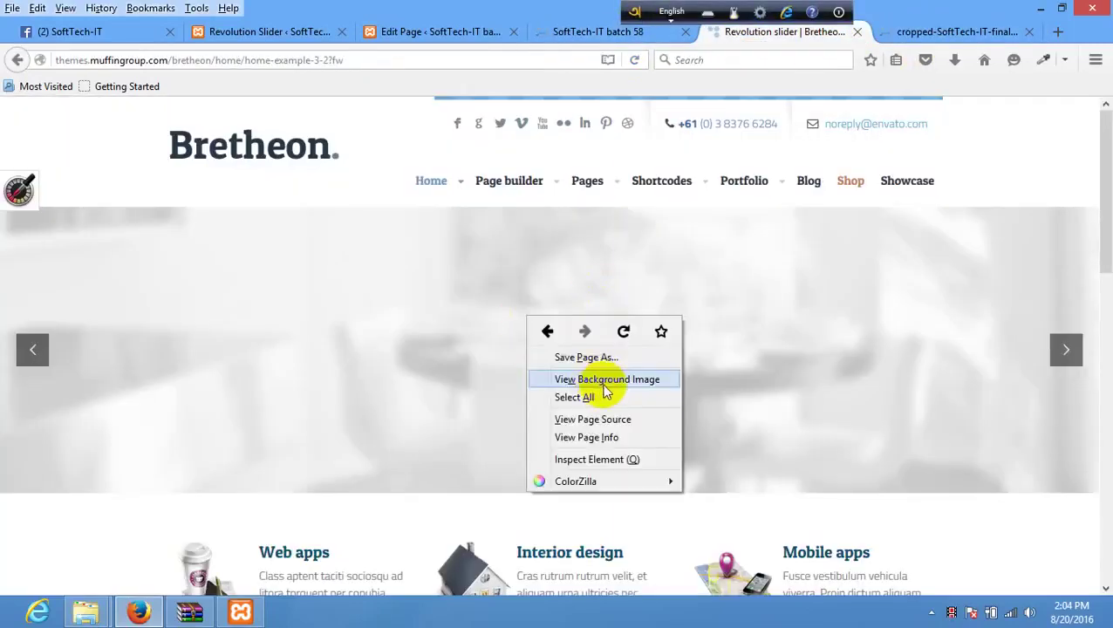
click(619, 378)
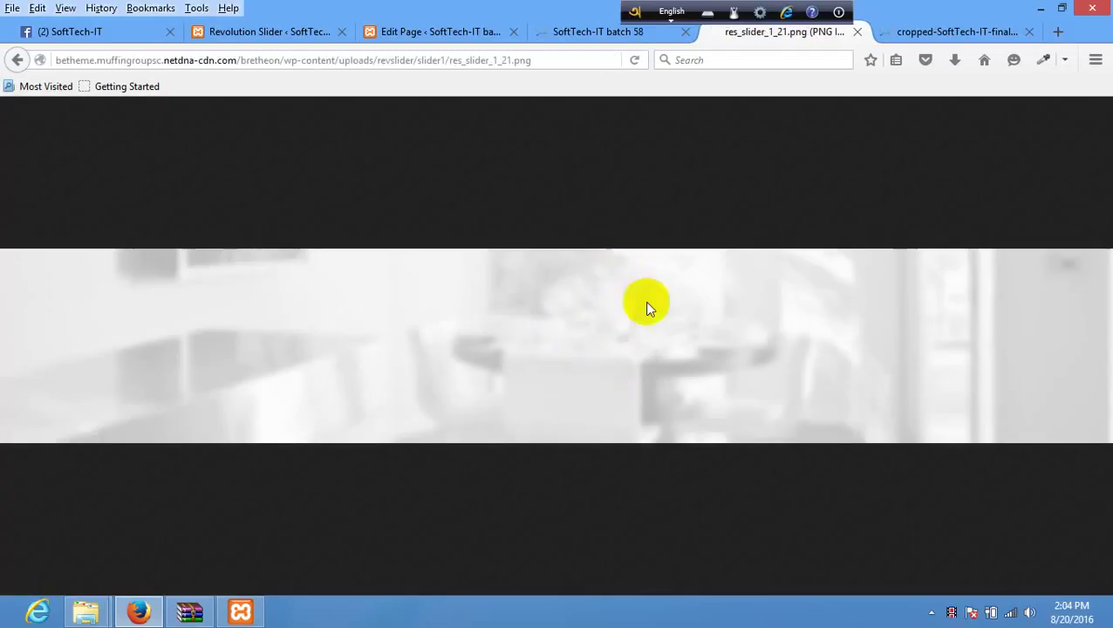
right_click(618, 266)
click(670, 316)
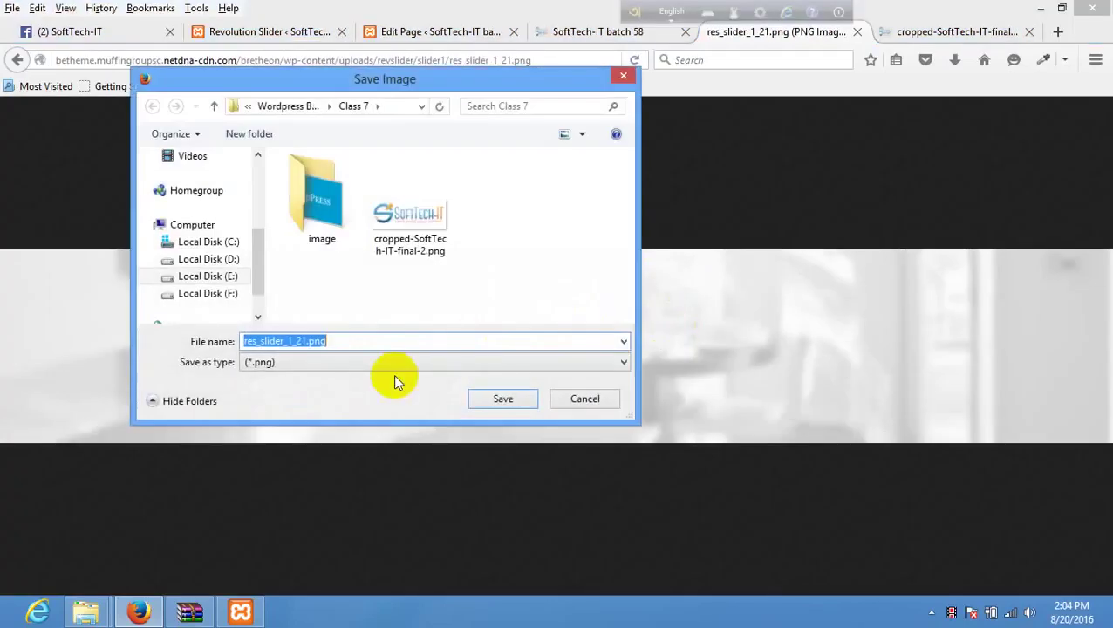
click(520, 396)
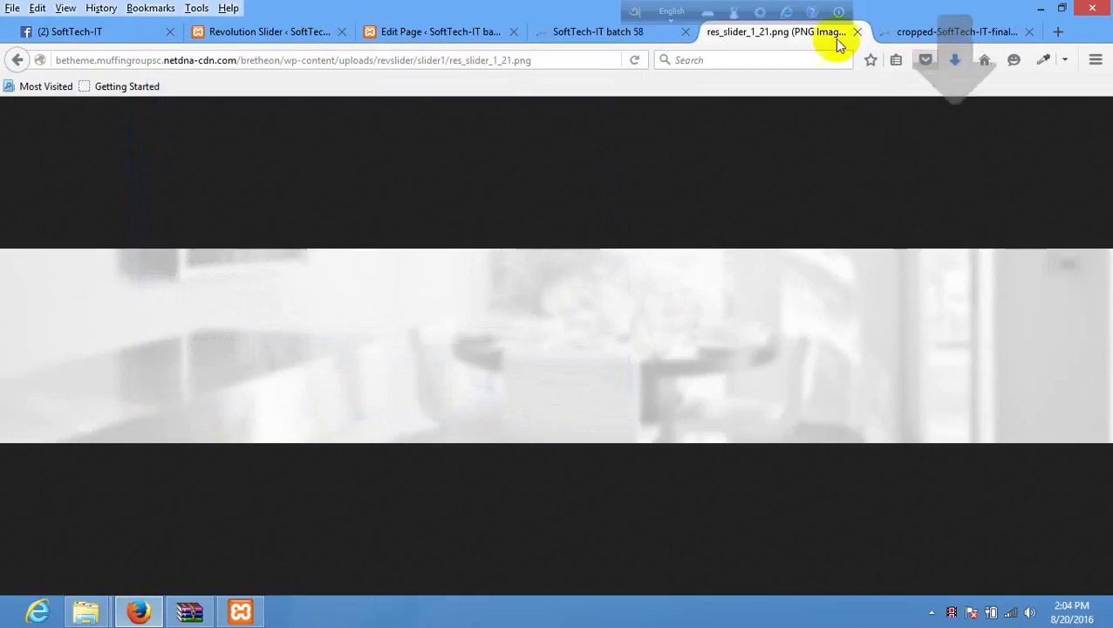
Step: Return to the Bretheon demo, advance to the "Muffin Offer Slider" slide and save its woman image as res_slider_1_1.png in Class 7
click(19, 58)
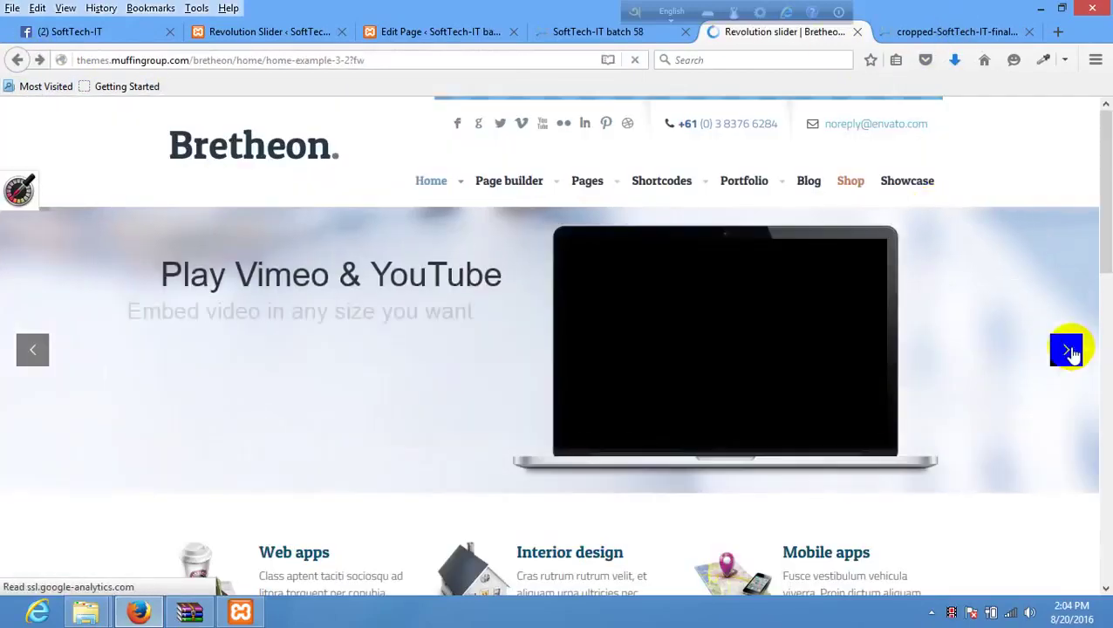
click(1068, 351)
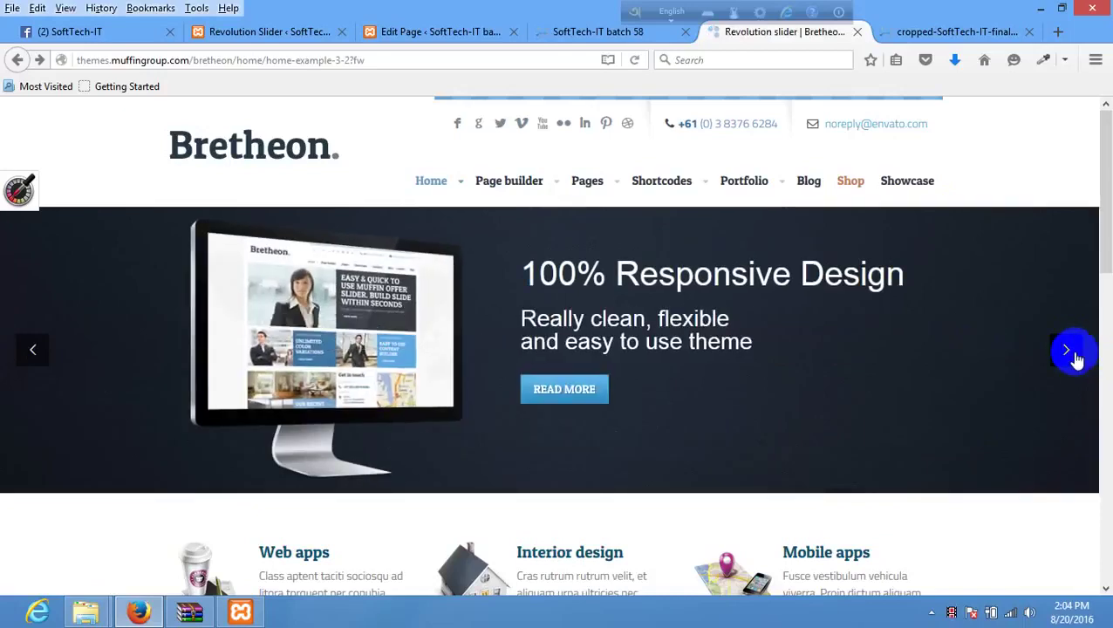
click(1073, 355)
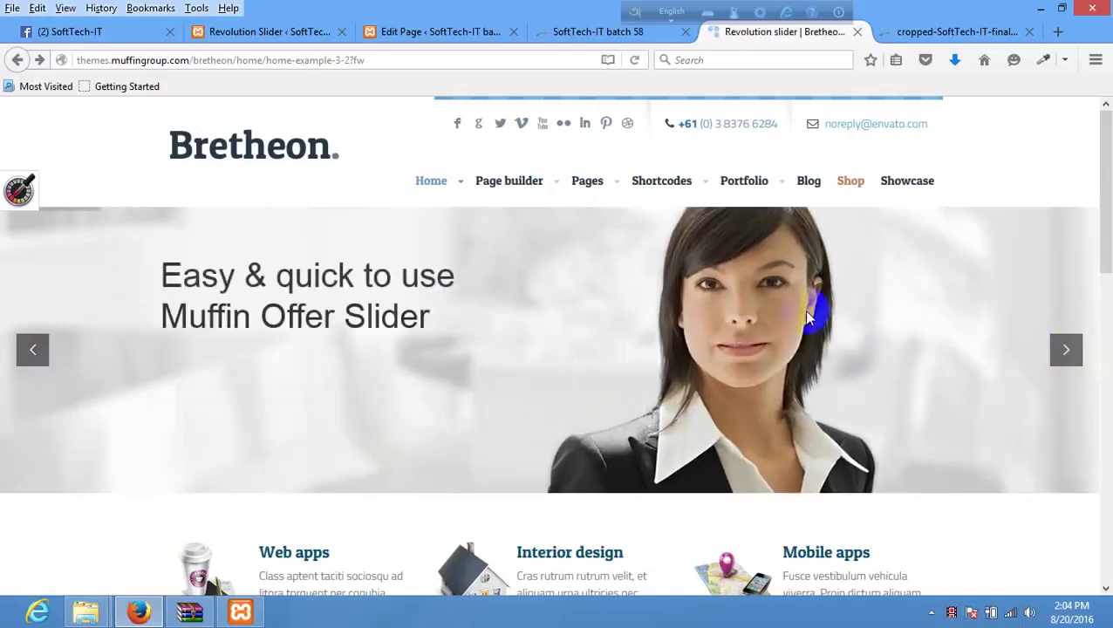
right_click(776, 301)
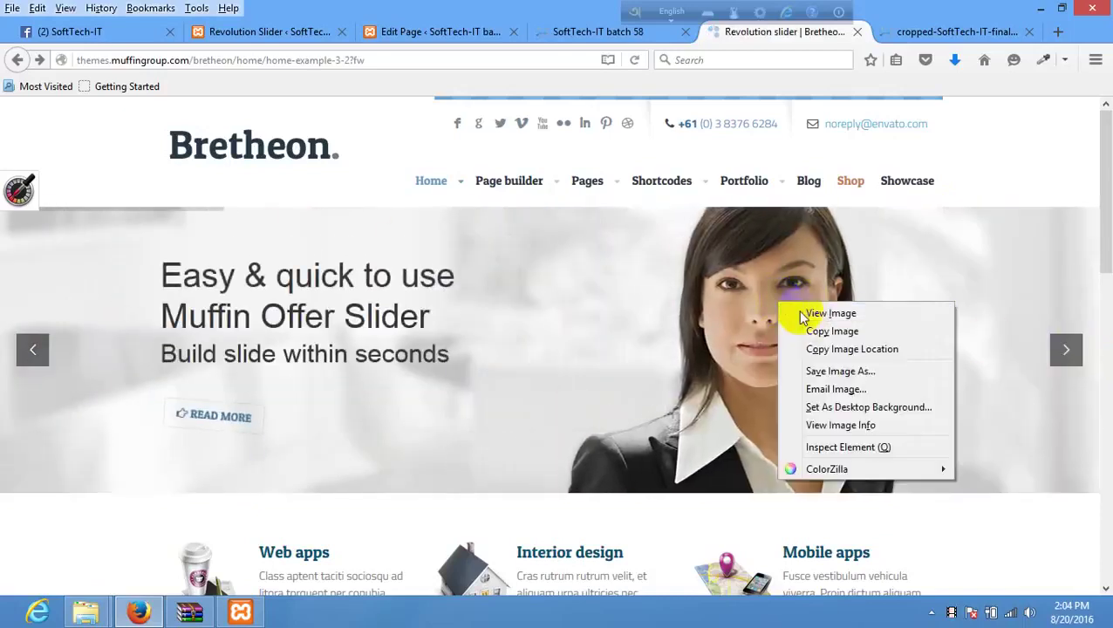
click(835, 370)
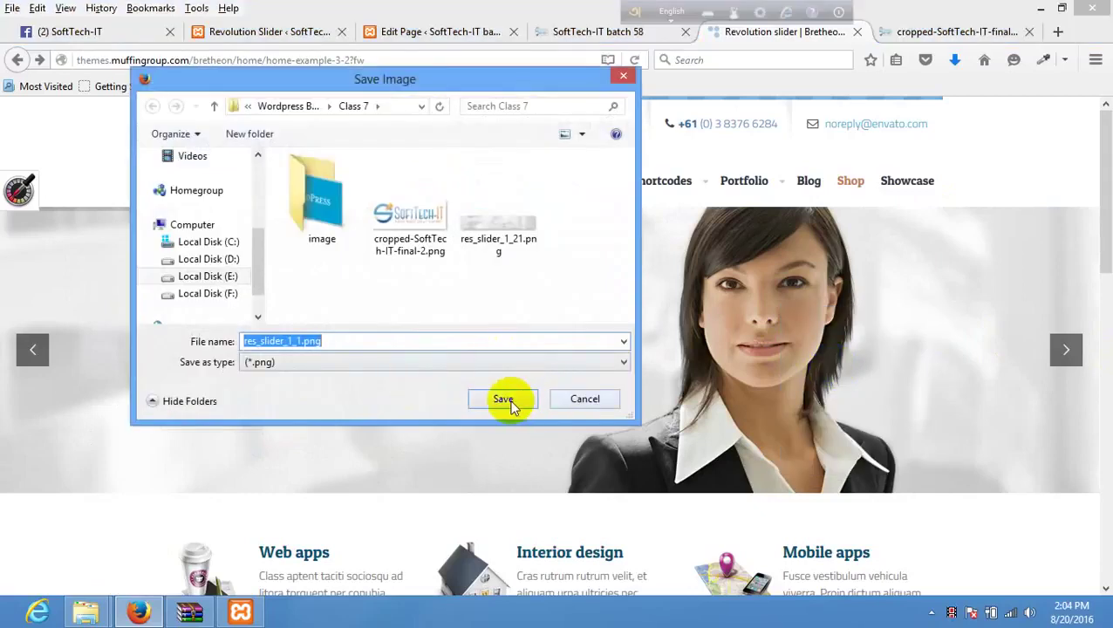
click(504, 401)
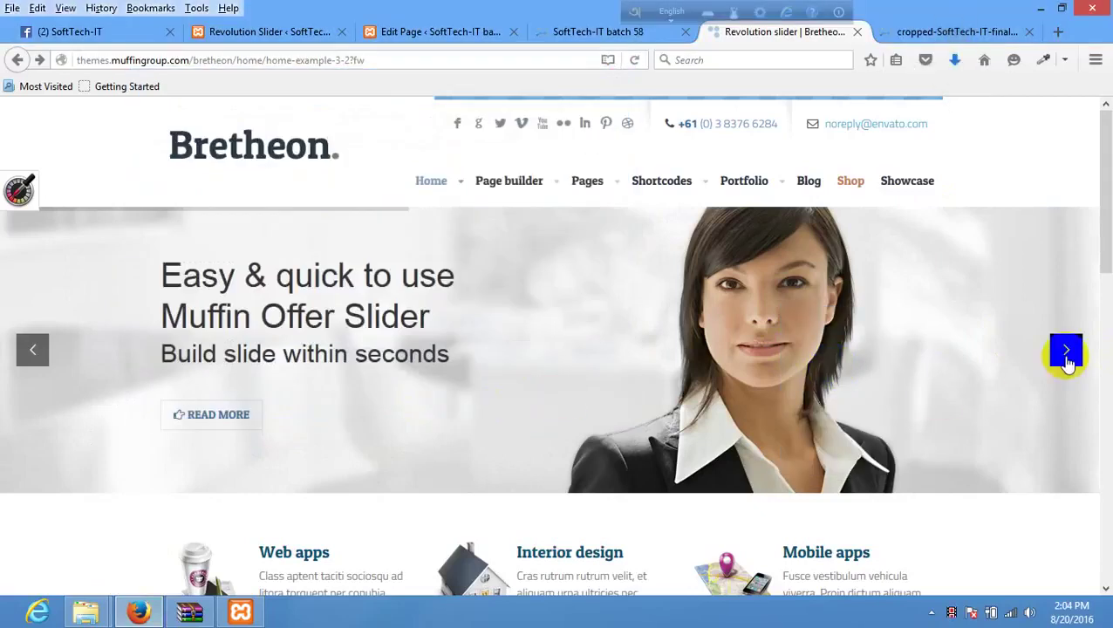
Step: Advance the demo slider to the "100% Responsive Design" slide and save its monitor image as res_slider_3_1.png in Class 7
click(1065, 352)
right_click(742, 311)
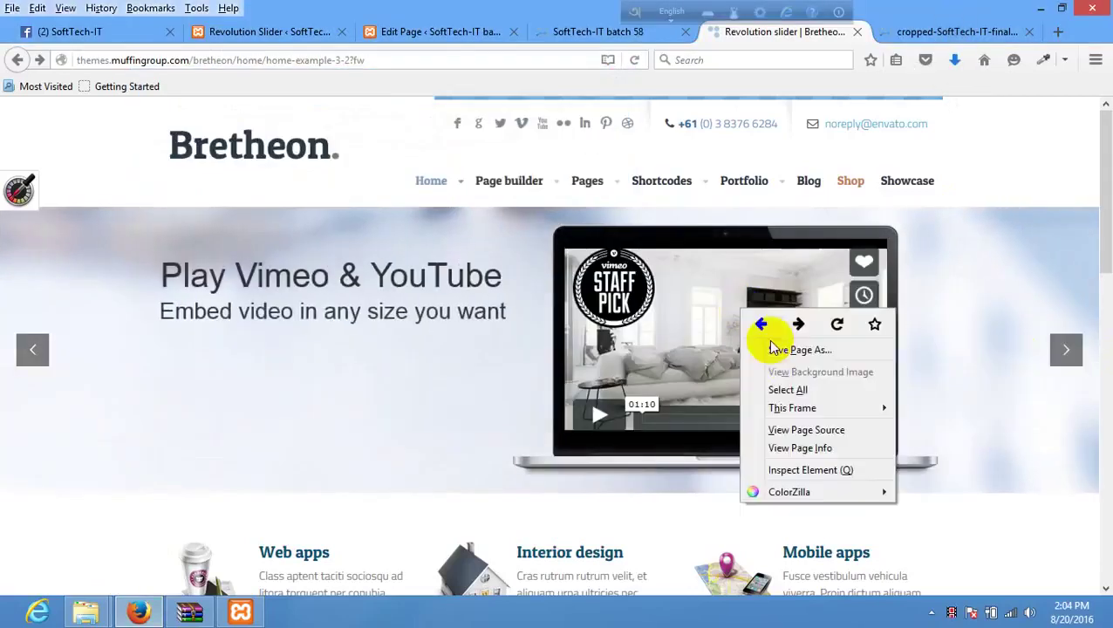
click(1057, 340)
click(1059, 348)
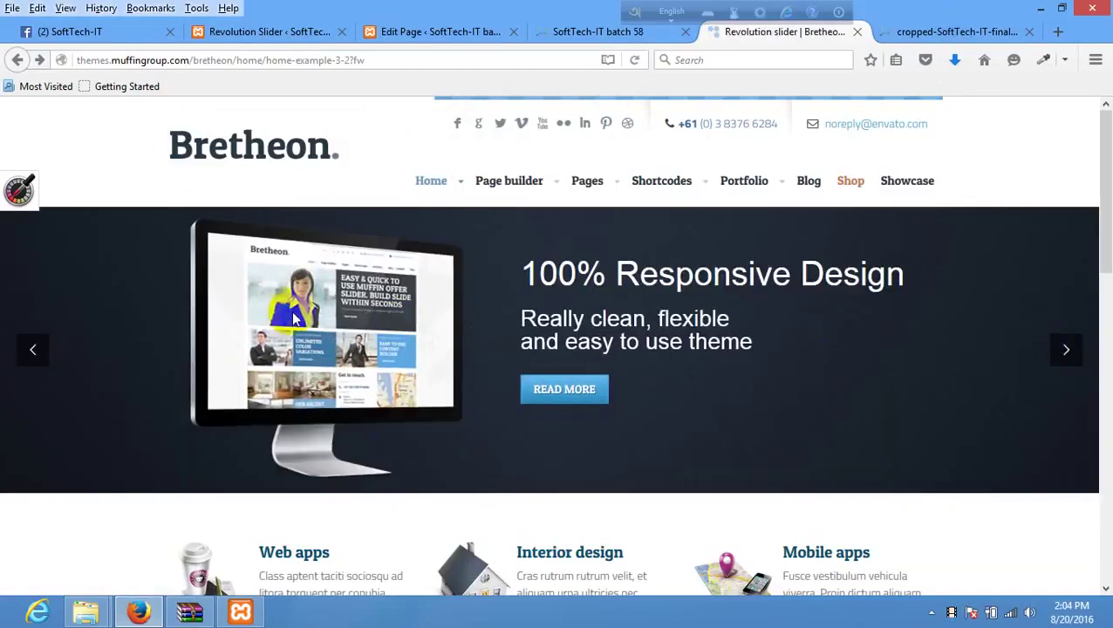
right_click(289, 313)
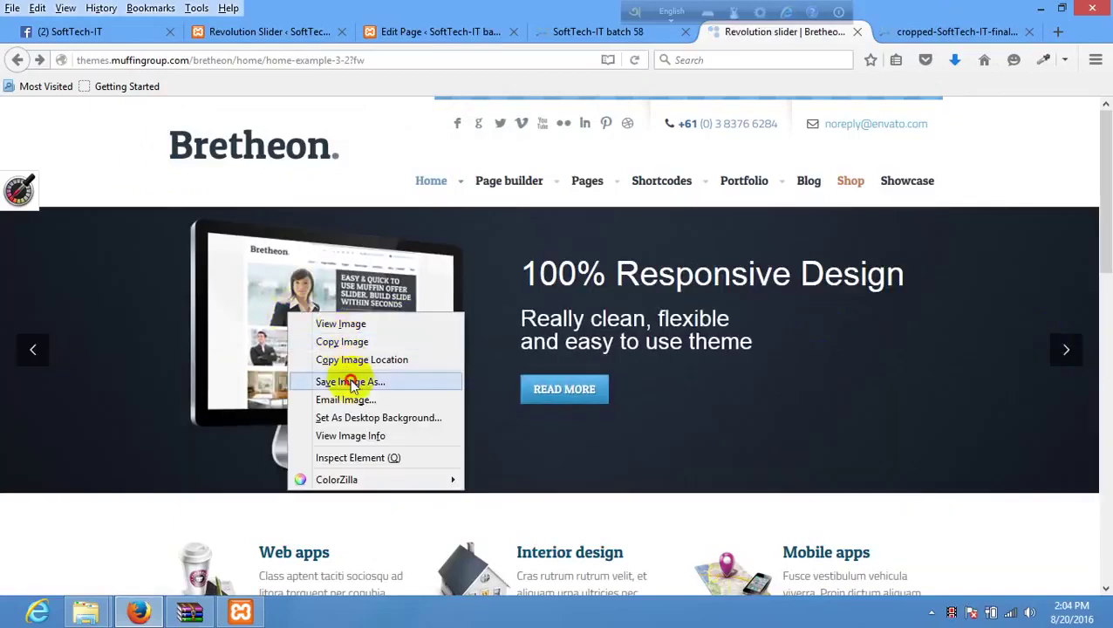
click(351, 382)
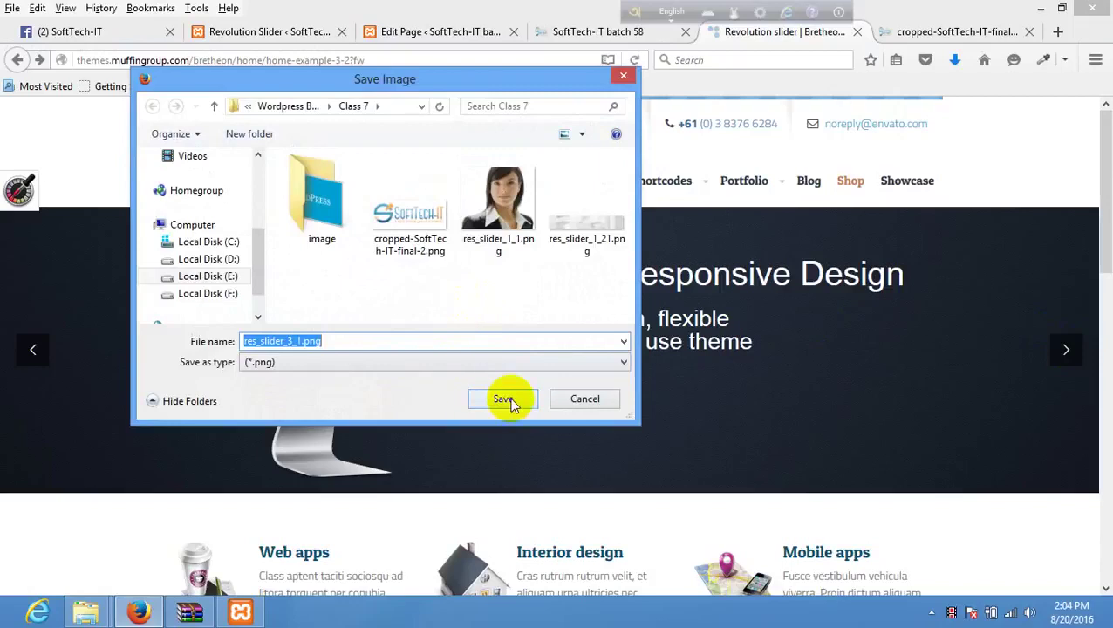
click(504, 400)
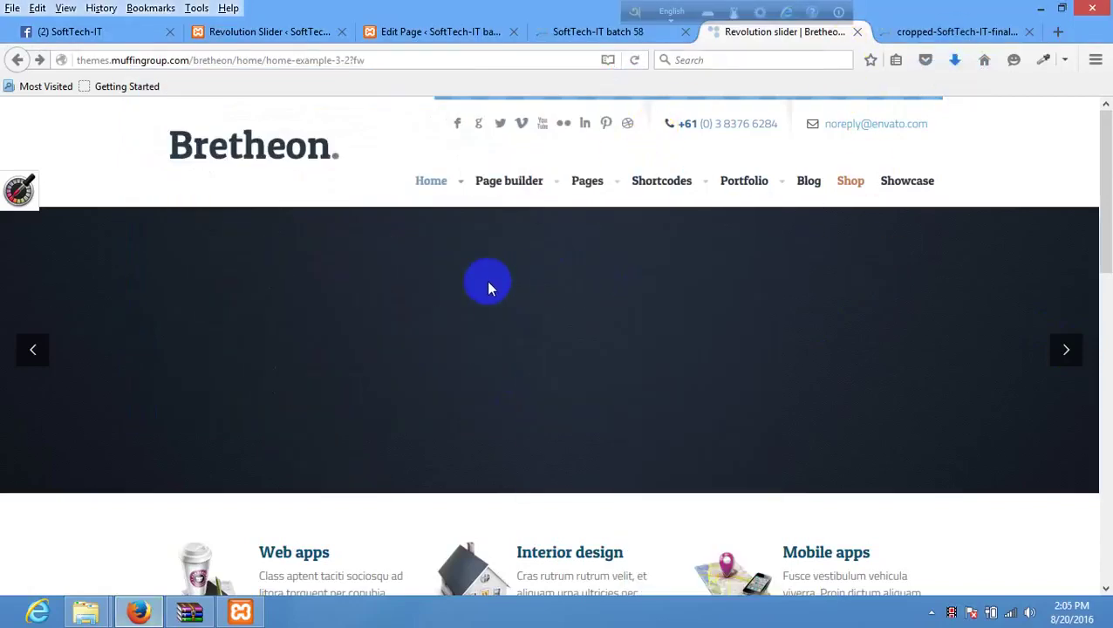
right_click(516, 255)
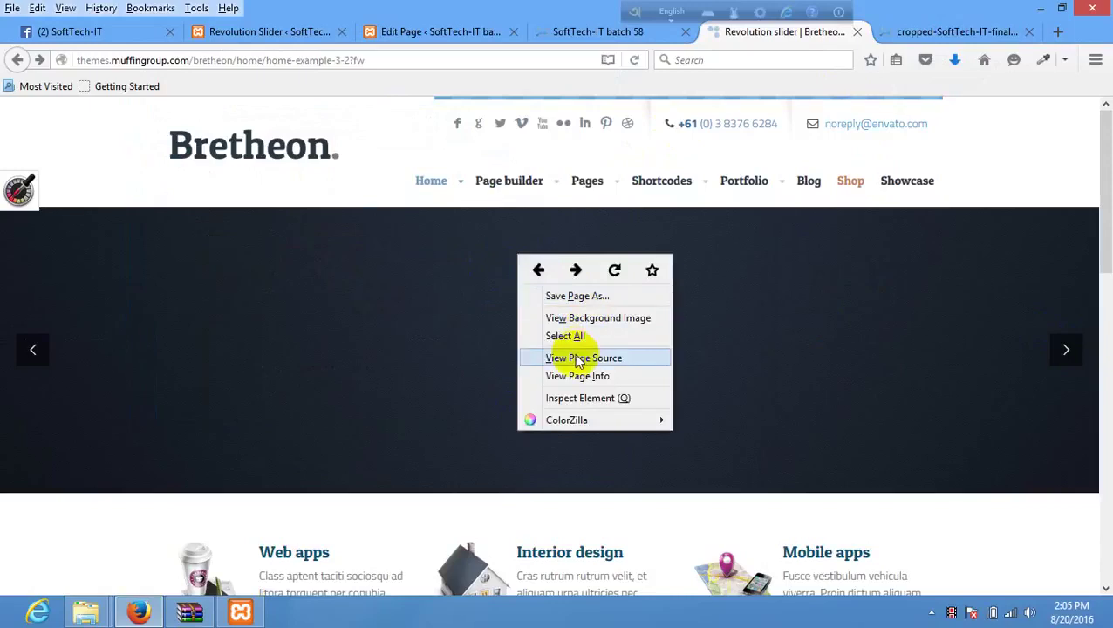
click(771, 272)
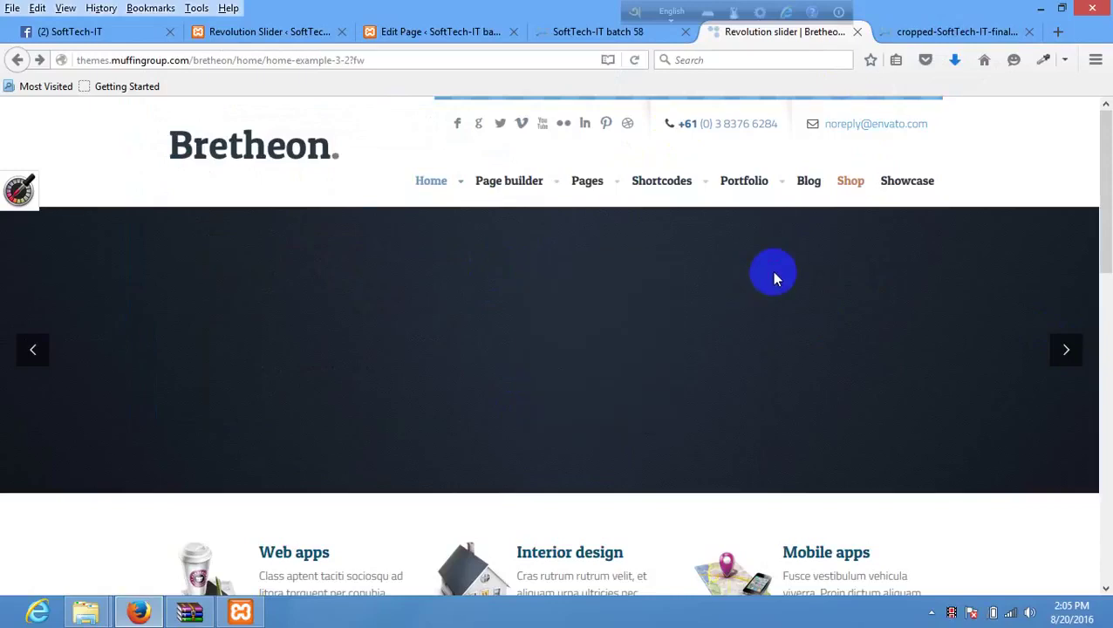
click(476, 232)
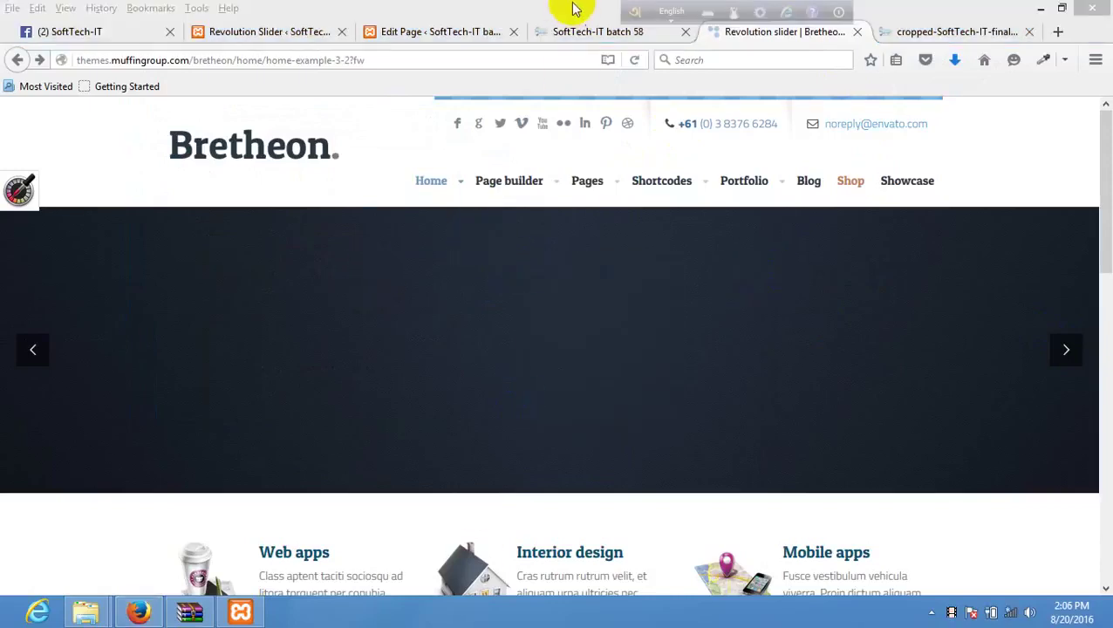
Step: Return to the slide image selection in WordPress and open the downloaded res_slider_3_1.png from the browser's recent downloads
click(427, 32)
click(288, 34)
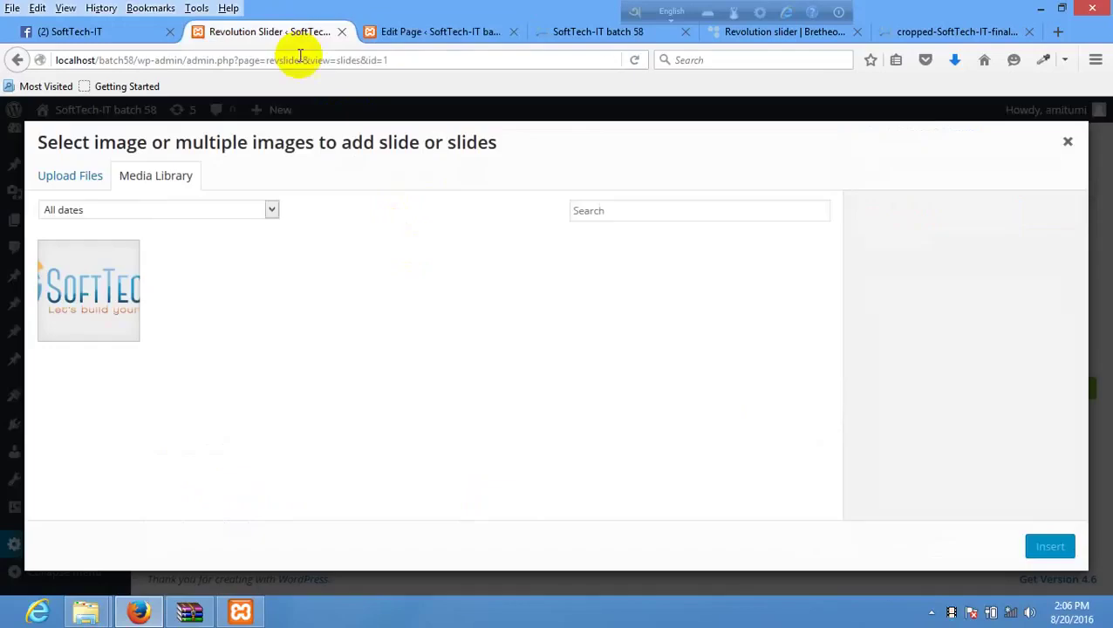
click(957, 59)
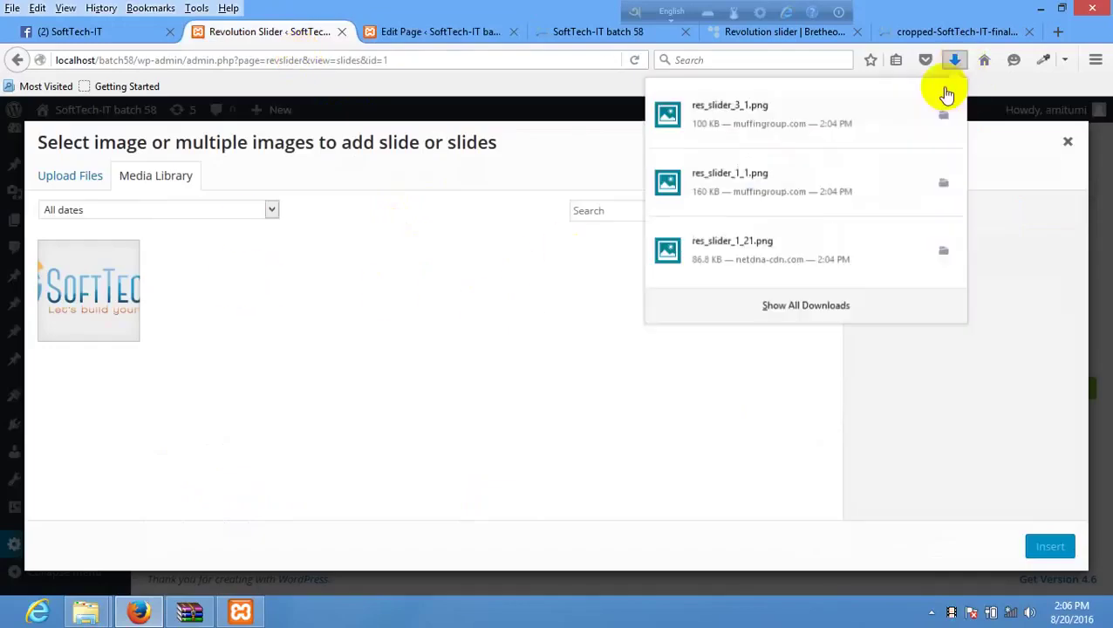
click(860, 129)
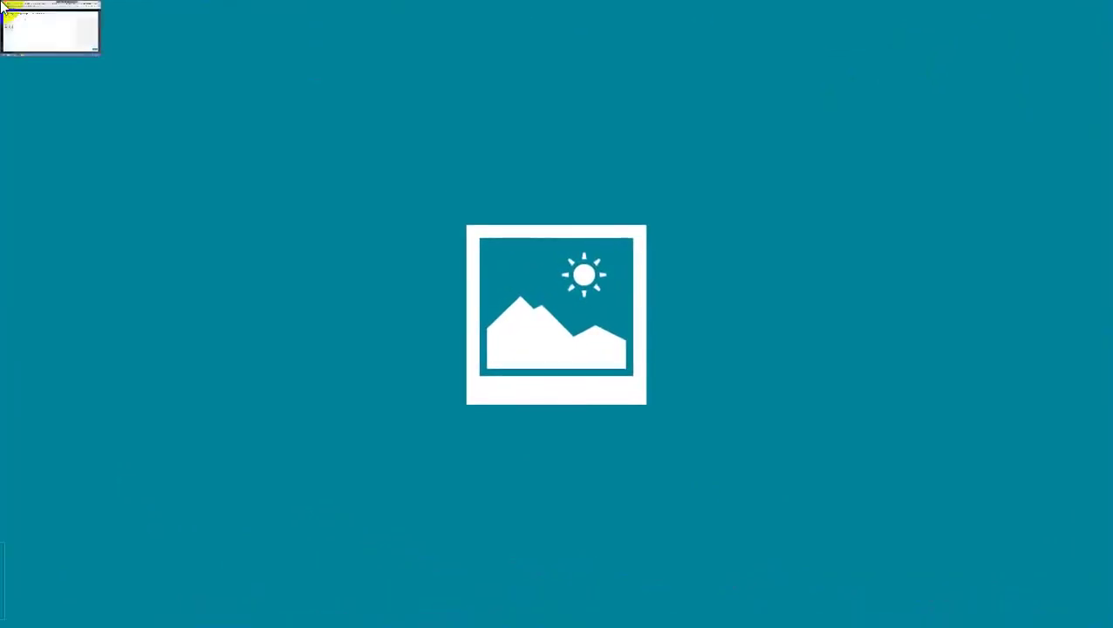
Step: Close the image preview, upload res_slider_3_1.png, res_slider_1_1.png and res_slider_1_21.png from the recent downloads to the Media Library, and insert them as slides
click(7, 13)
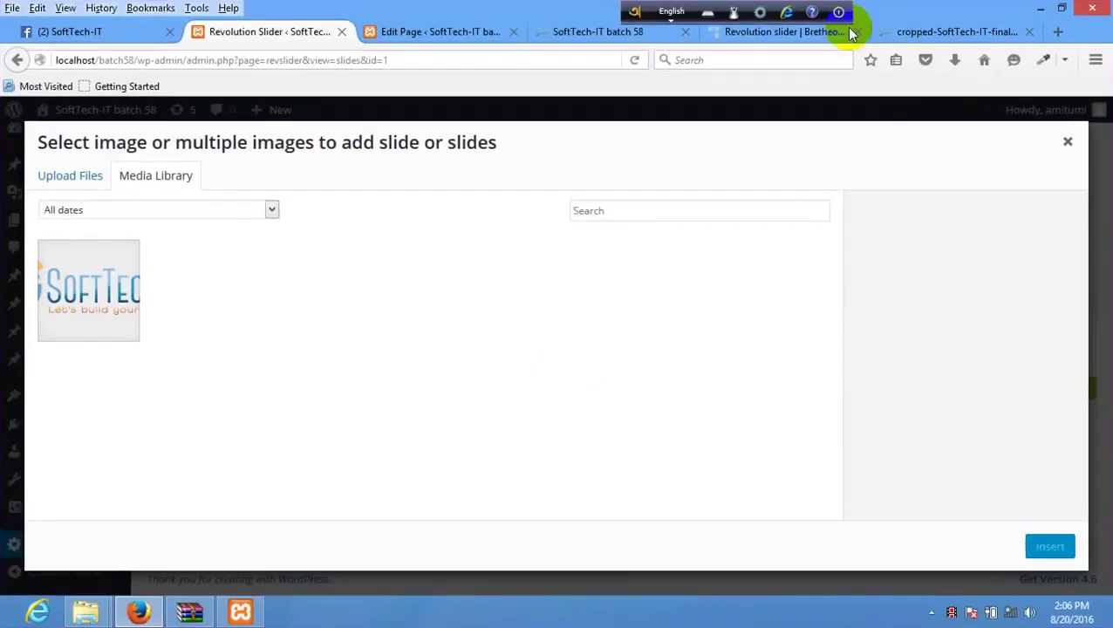
click(954, 59)
drag(927, 96, 417, 332)
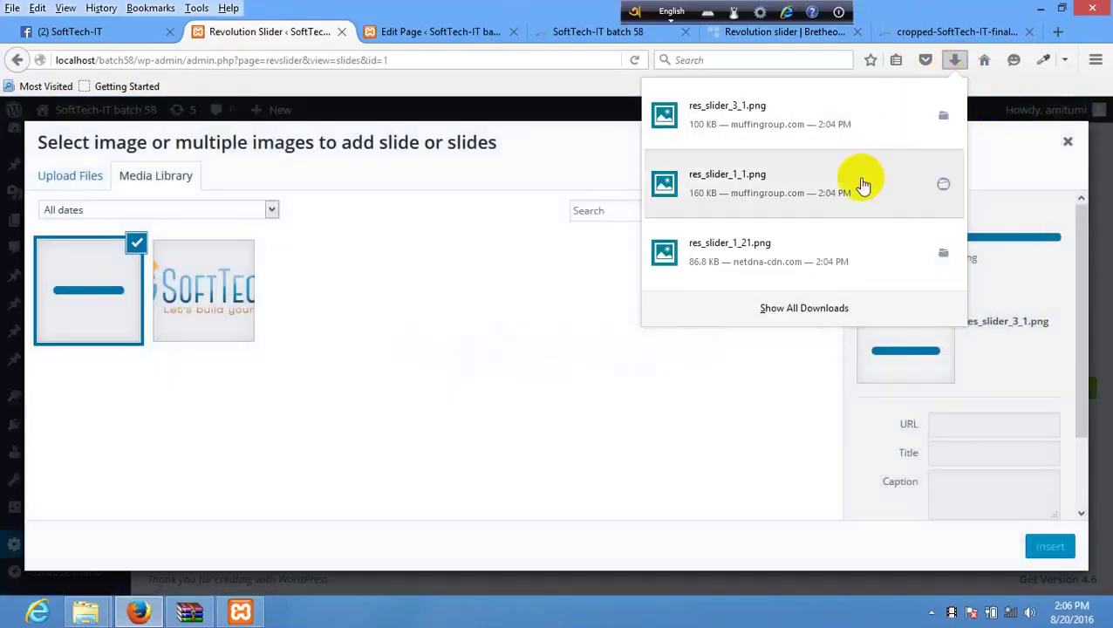
drag(858, 181, 541, 262)
drag(738, 269, 723, 286)
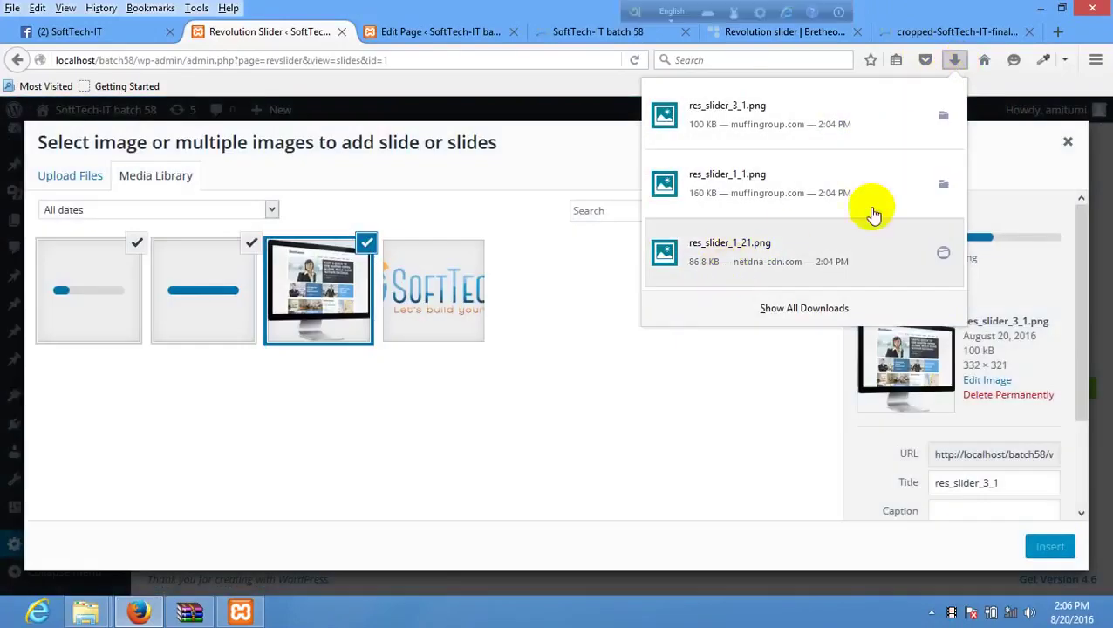
click(1012, 96)
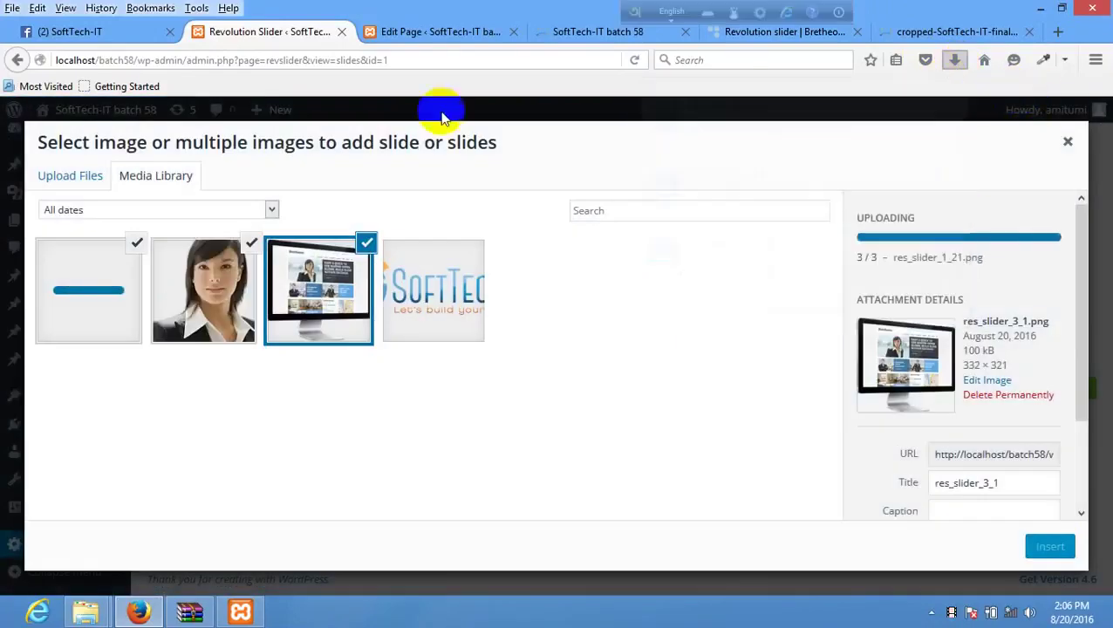
click(1046, 544)
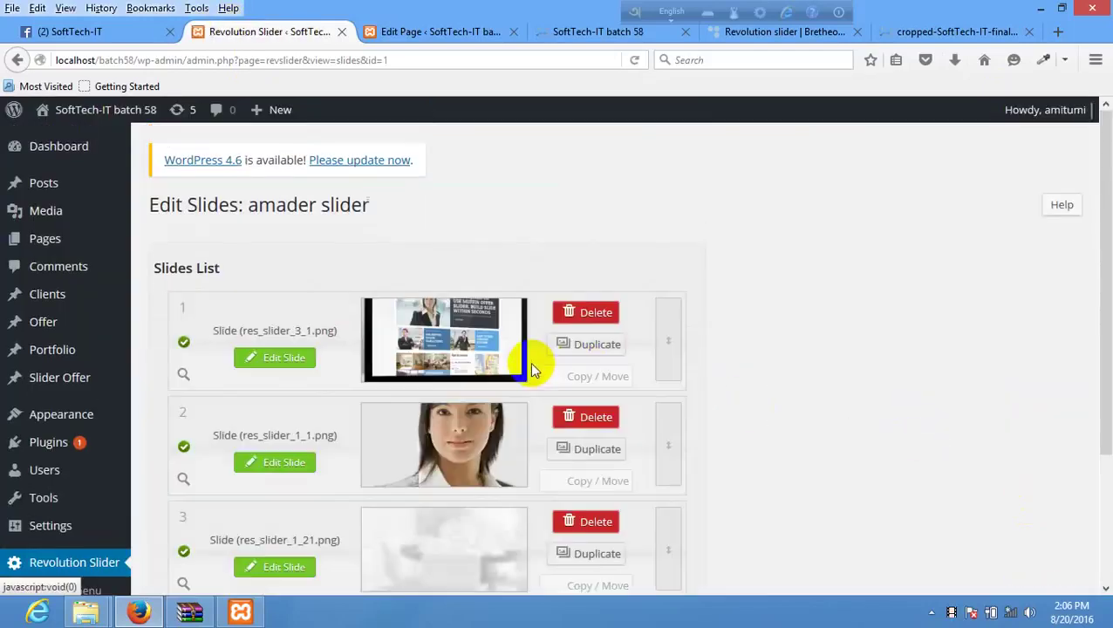
Step: Delete the res_slider_1_1.png and res_slider_3_1.png slides from the amader slider
scroll(602, 377, down, 2)
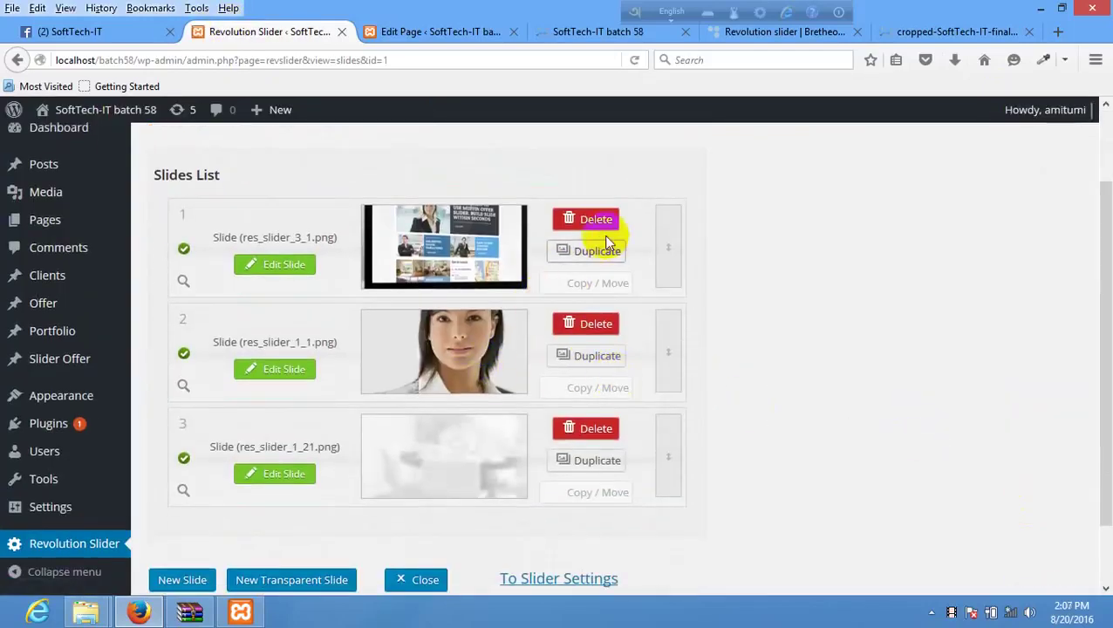
click(602, 325)
click(553, 317)
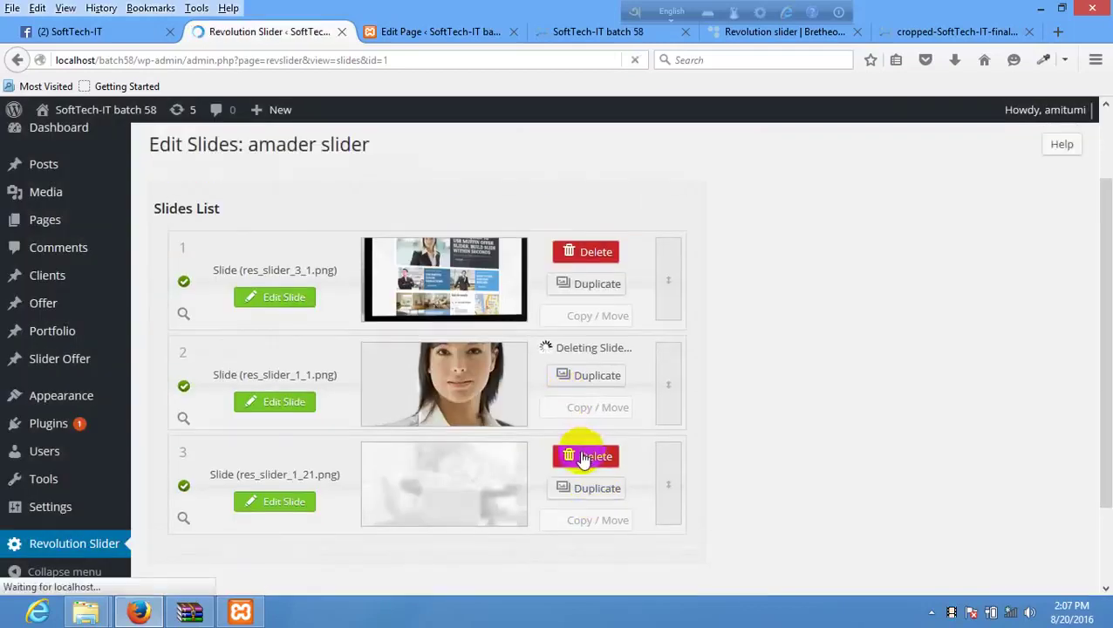
click(589, 313)
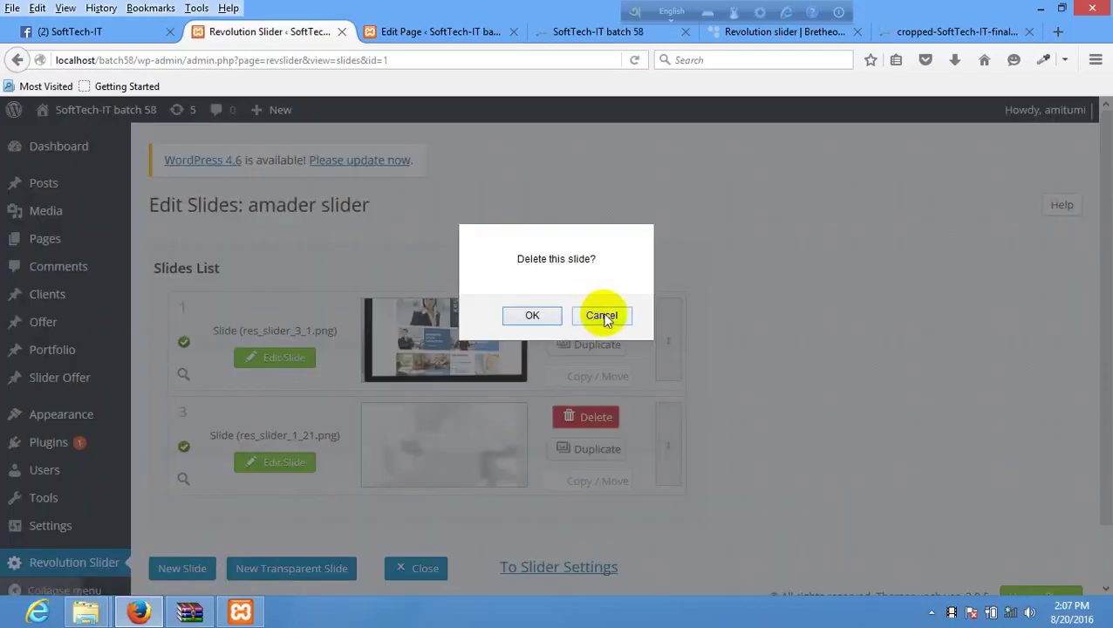
click(531, 318)
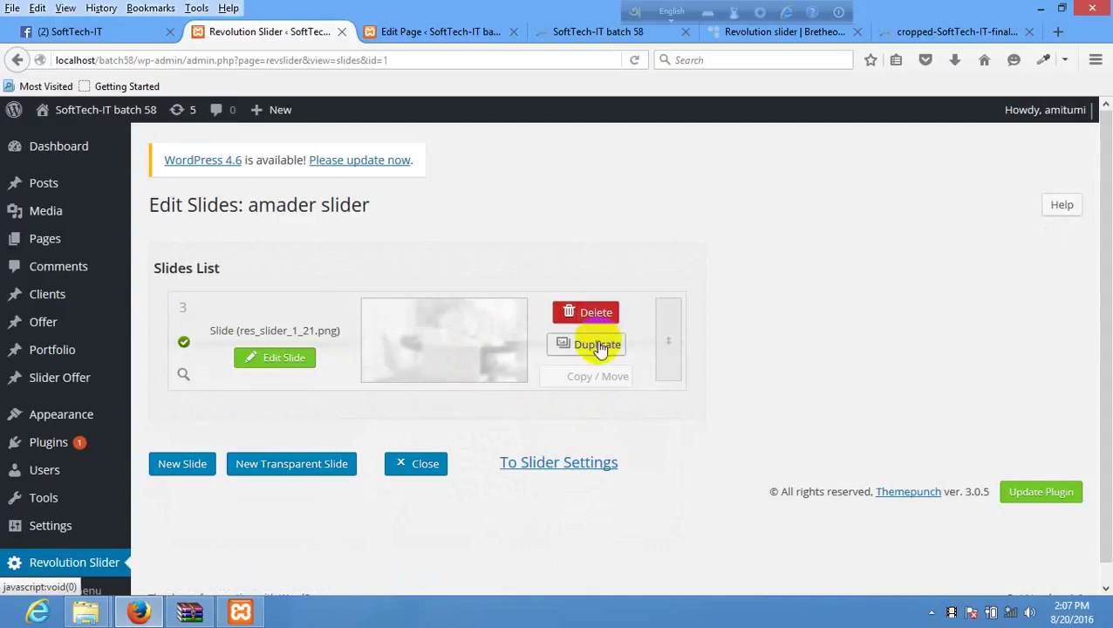
Step: Open the res_slider_1_21.png slide for editing and view its settings and layer area
click(297, 353)
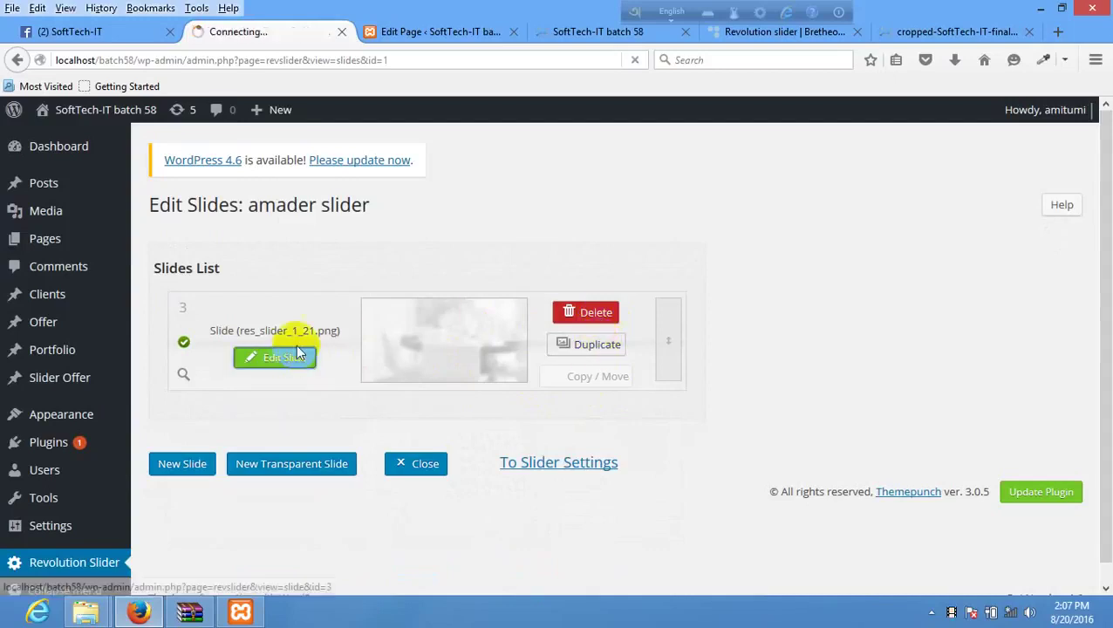
scroll(577, 285, down, 10)
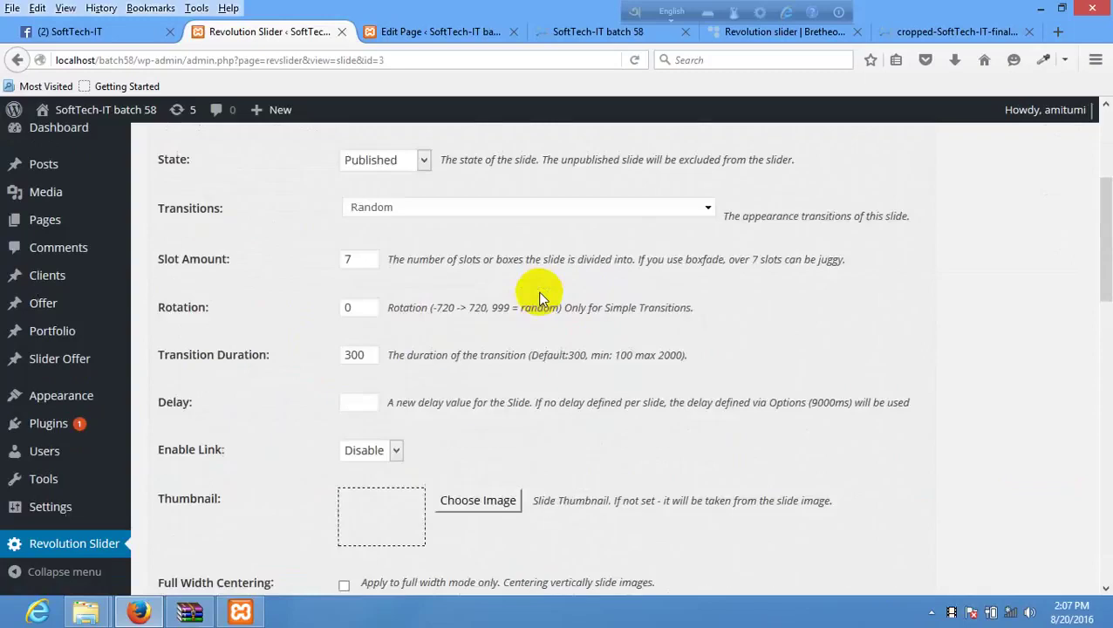
scroll(538, 307, down, 4)
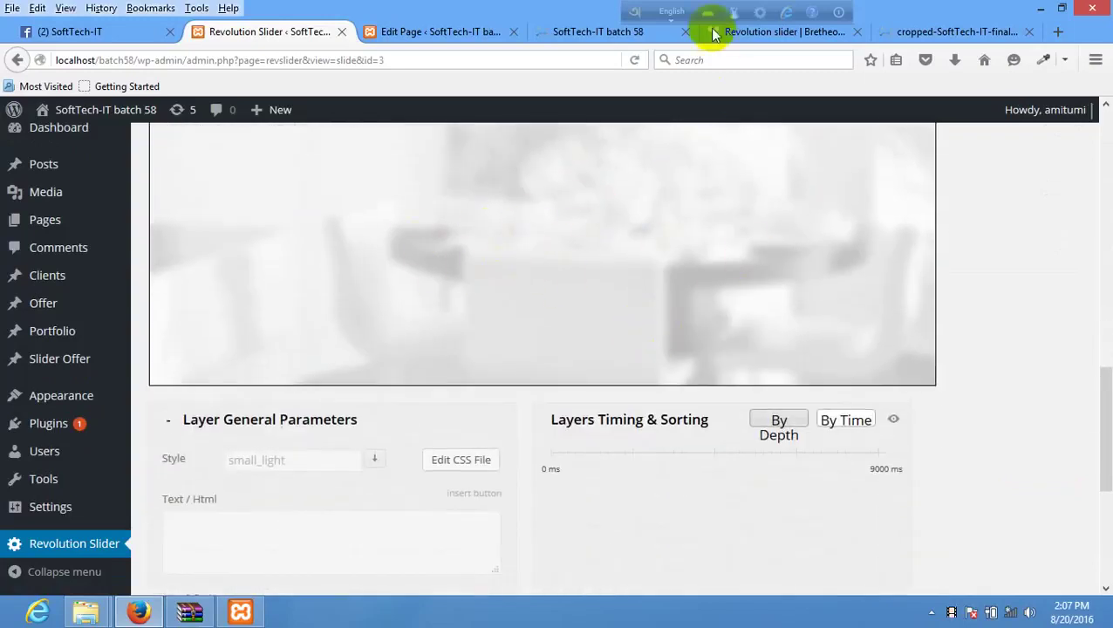
Step: Switch to the Bretheon demo, view the dark slide's background image res_slider_3_2.jpg on its own and open the dialog for saving it
click(740, 31)
right_click(552, 286)
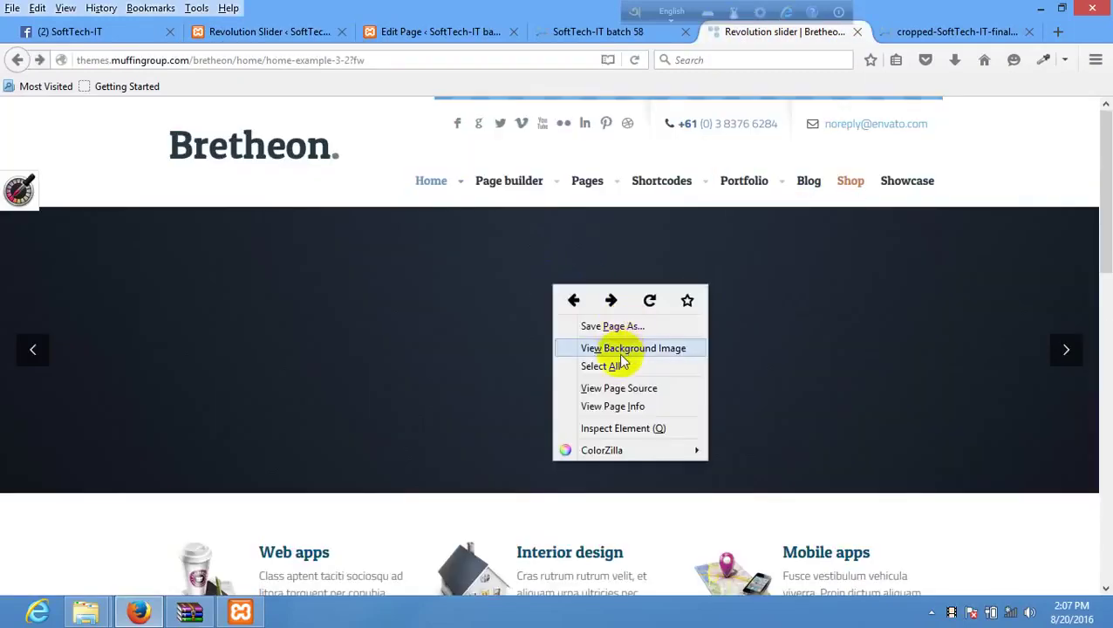
click(615, 348)
right_click(563, 306)
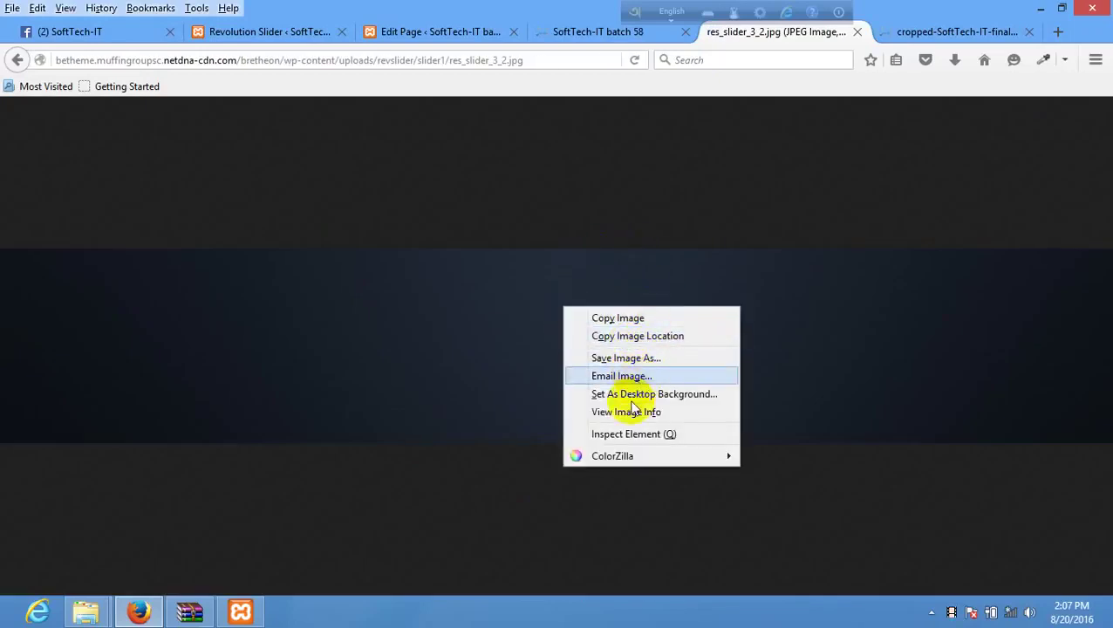
click(634, 356)
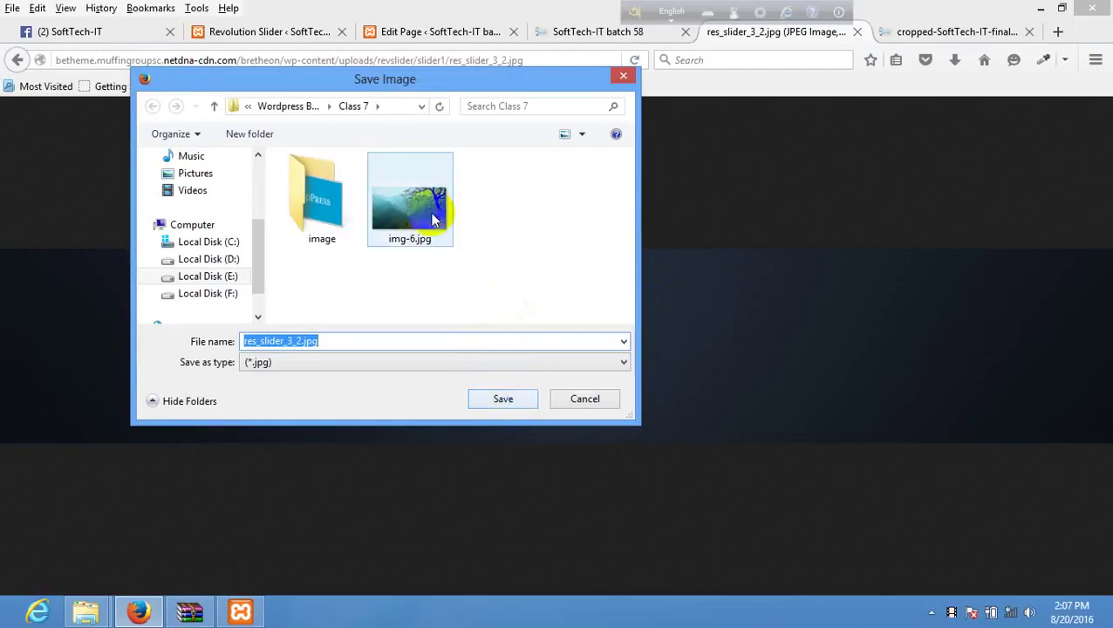
Step: Pick img-6.jpg as the save name in the Class 7 folder and copy that existing file
click(434, 220)
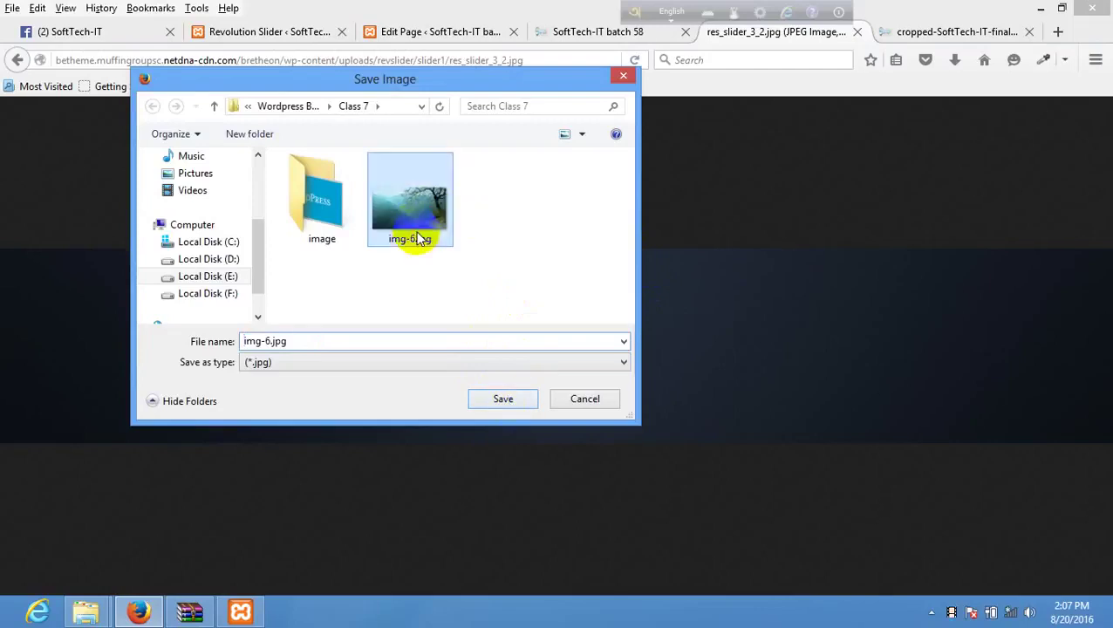
click(584, 106)
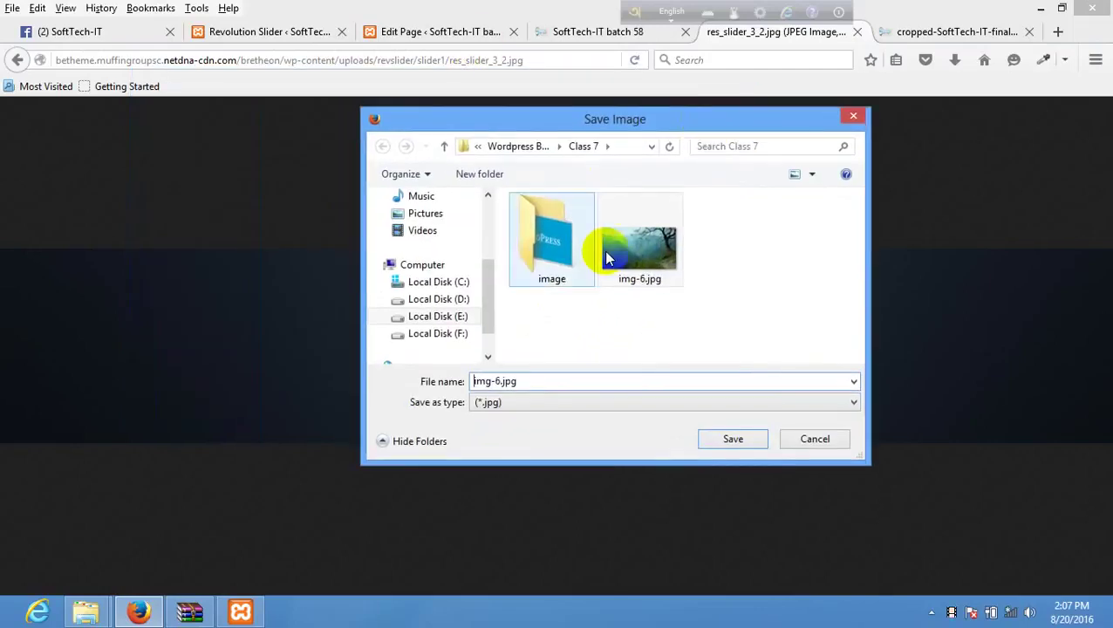
right_click(604, 251)
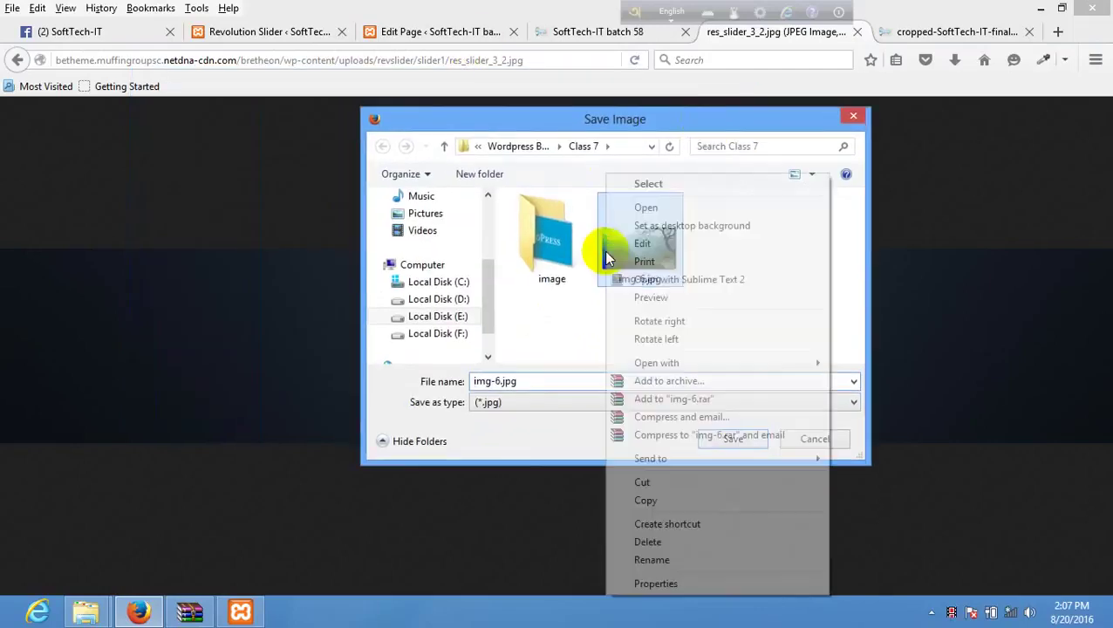
click(547, 332)
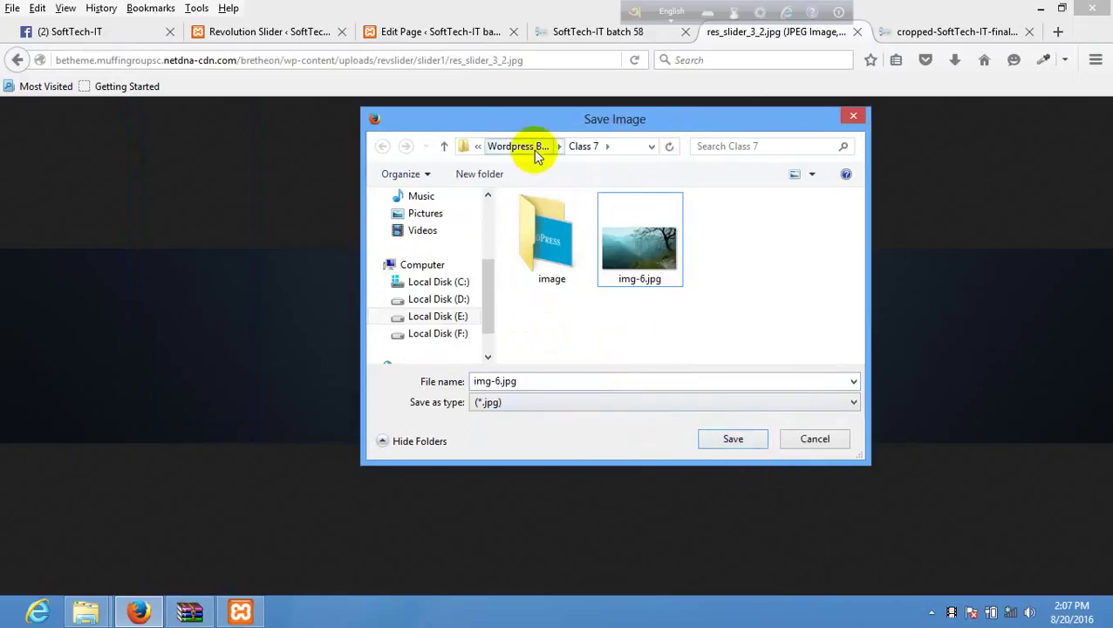
right_click(632, 241)
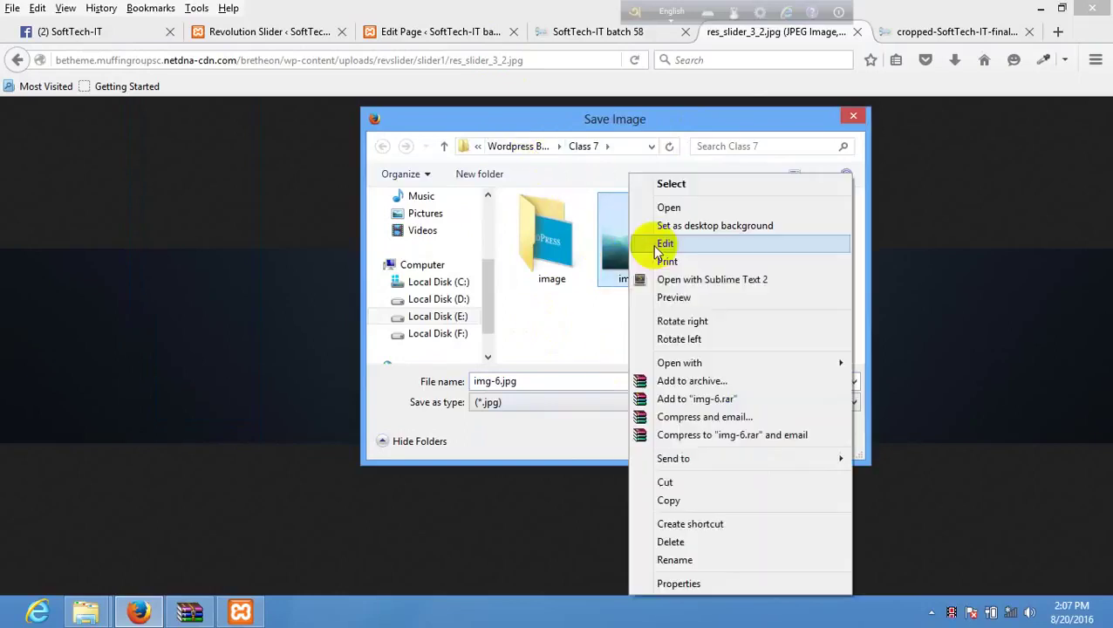
click(668, 500)
Step: Switch to File Explorer and look through the bretheon theme's images folder, including its alerts and overlays subfolders
mouse_move(86, 610)
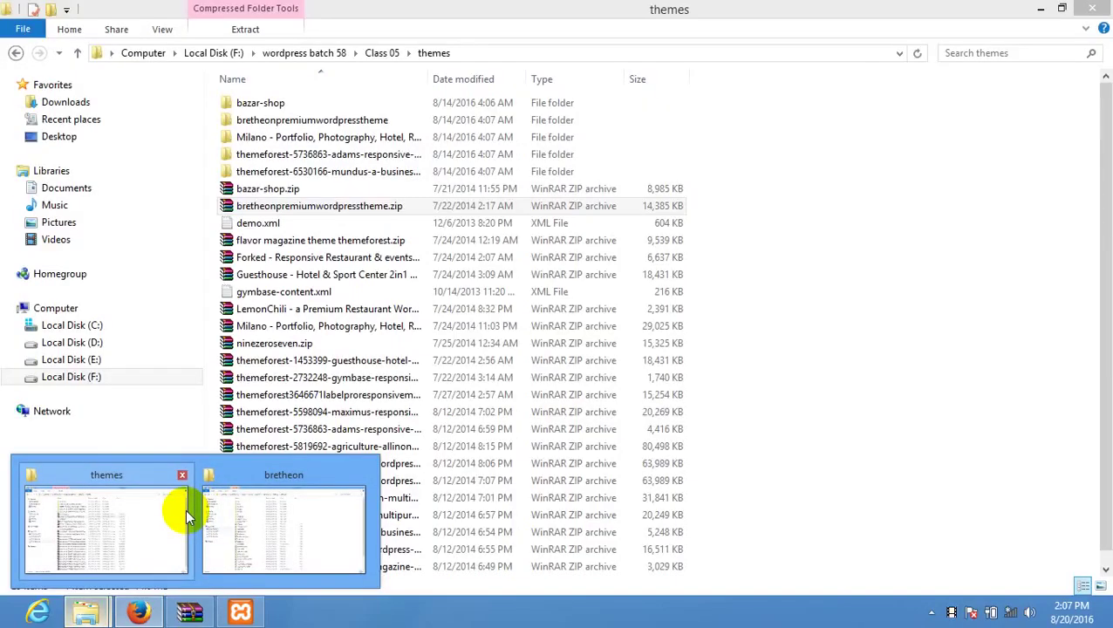
click(272, 513)
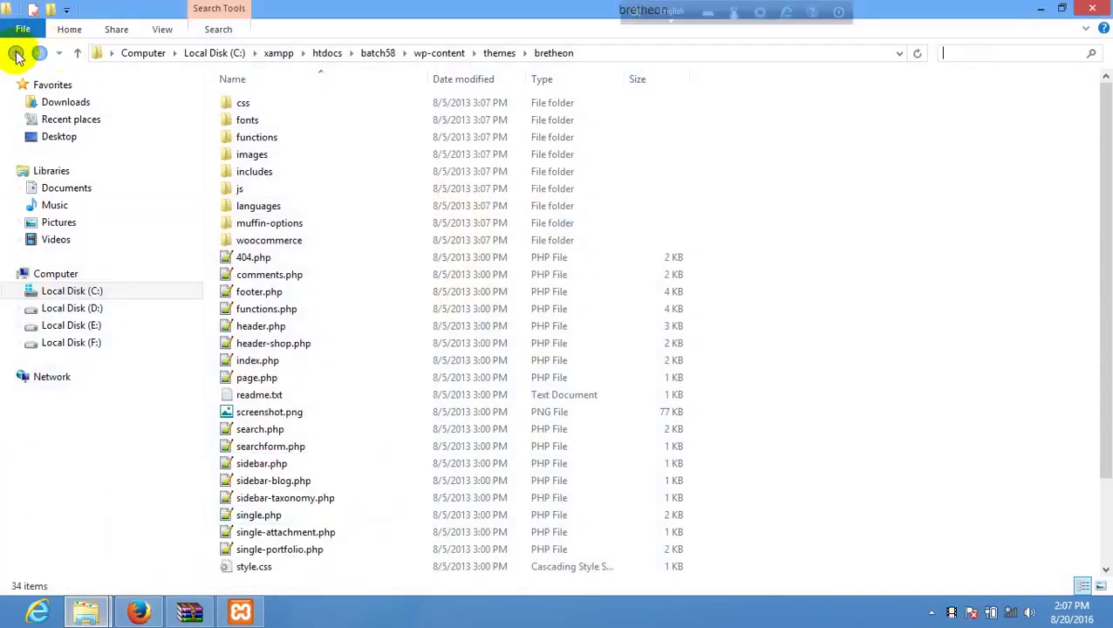
double_click(262, 157)
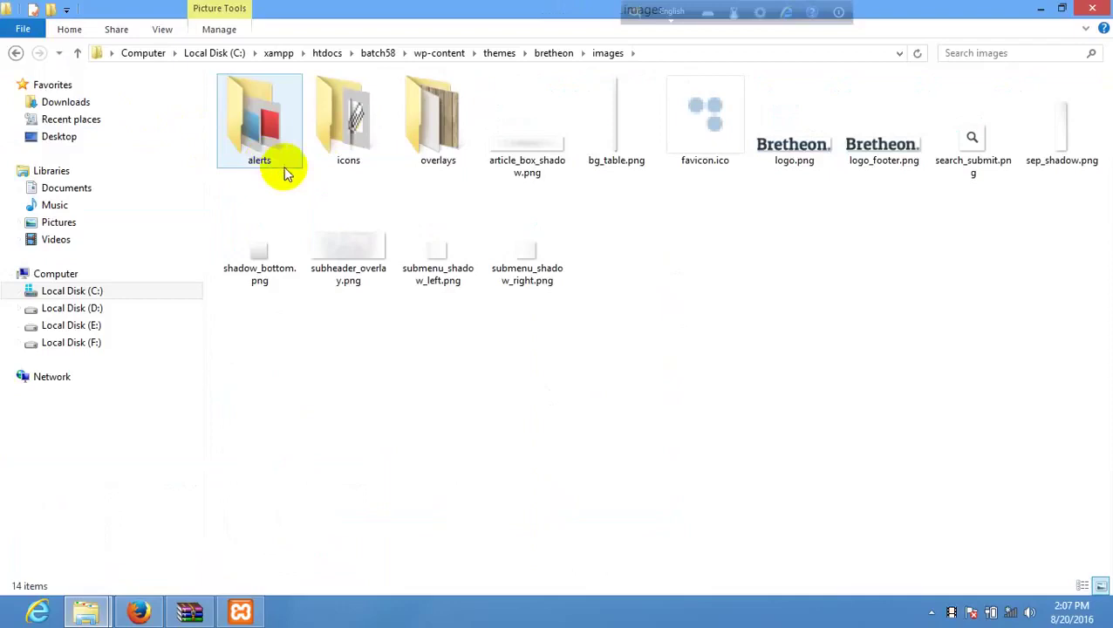
double_click(256, 131)
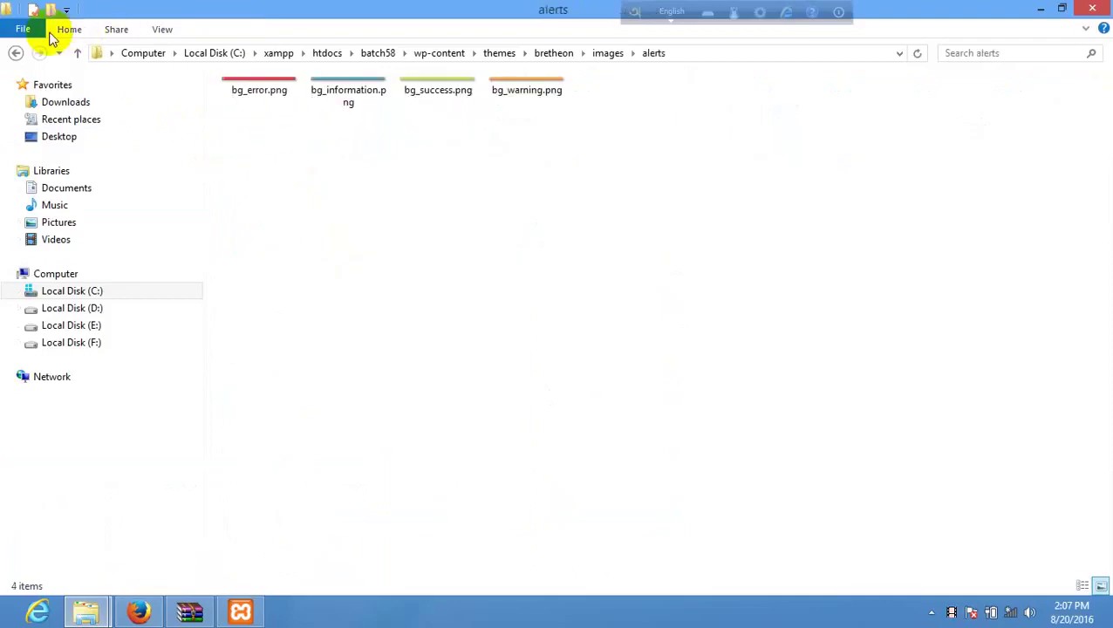
click(16, 53)
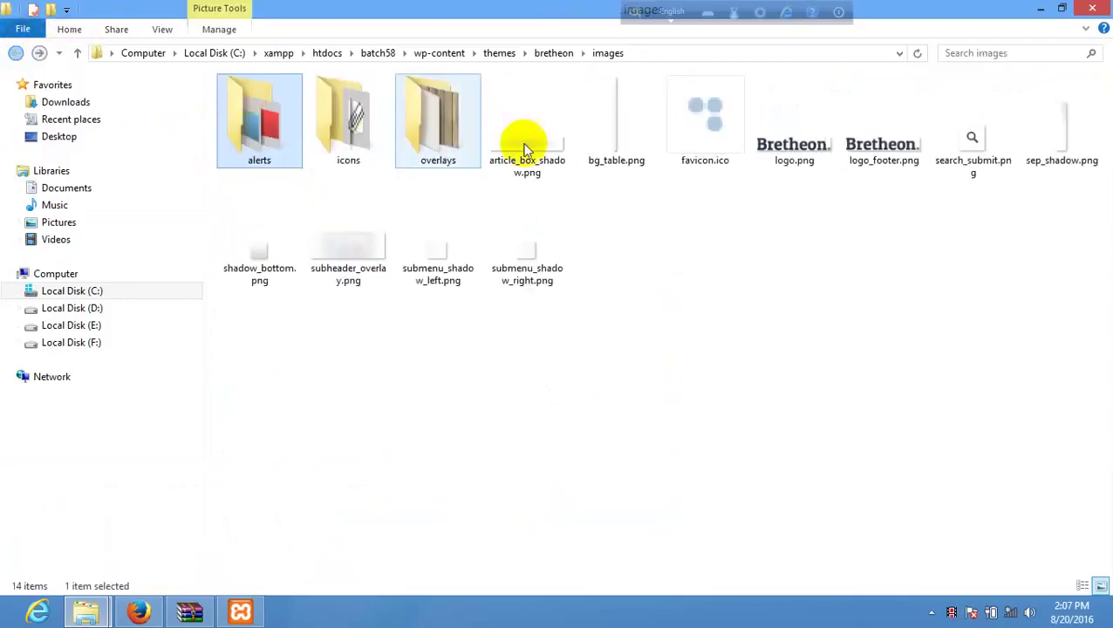
double_click(454, 144)
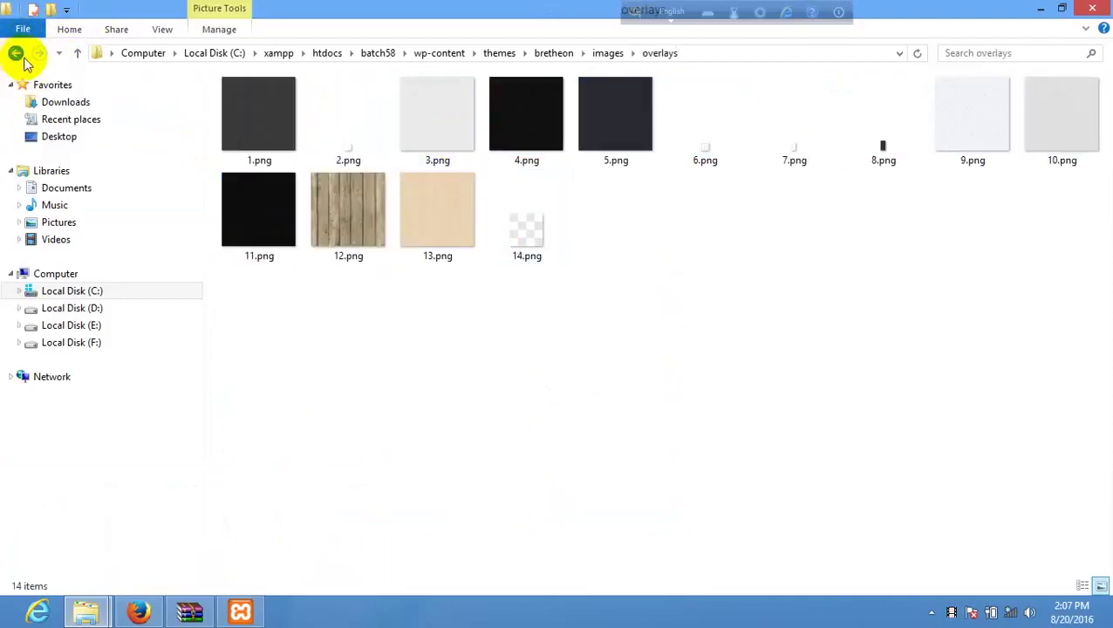
click(17, 53)
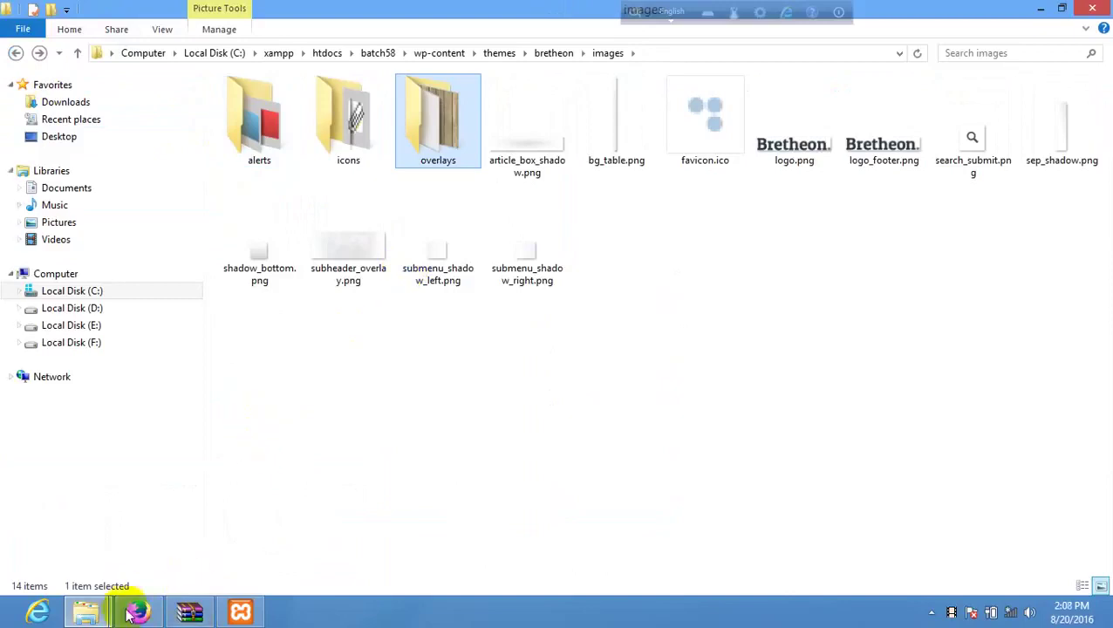
Step: Paste the copied img-6.jpg into the Class 05 folder of wordpress batch 58 on Local Disk (F:)
click(92, 610)
click(133, 540)
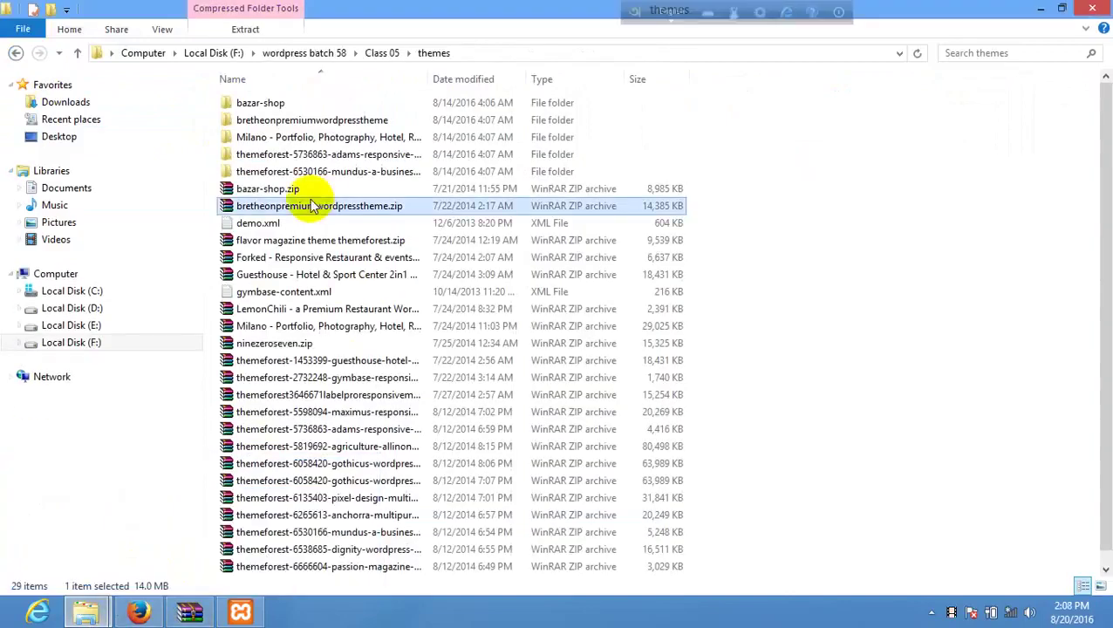
click(299, 53)
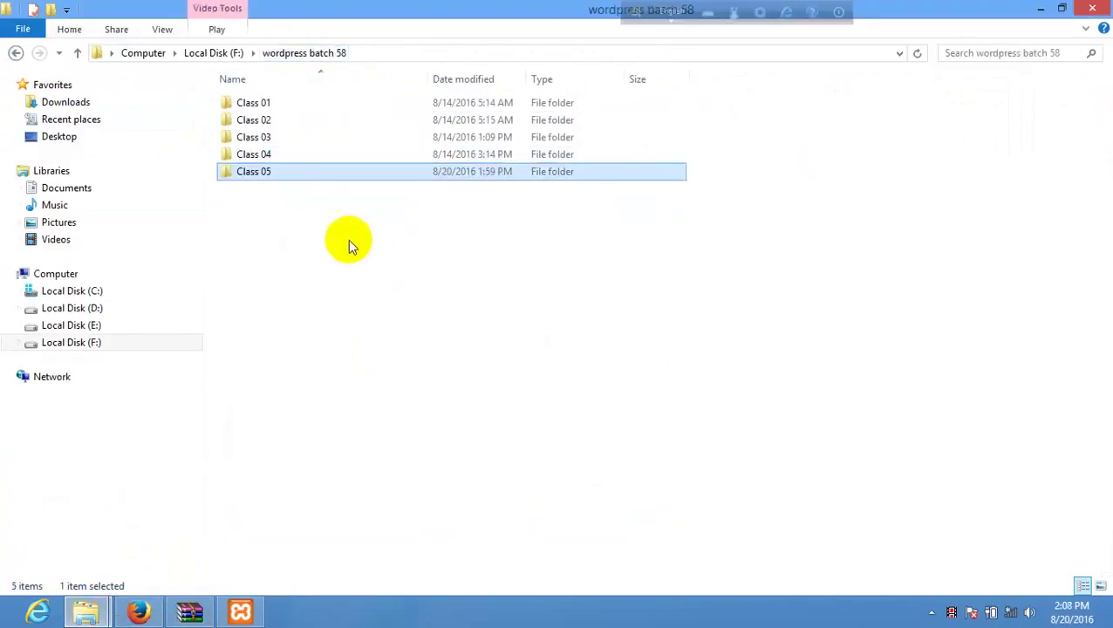
double_click(293, 173)
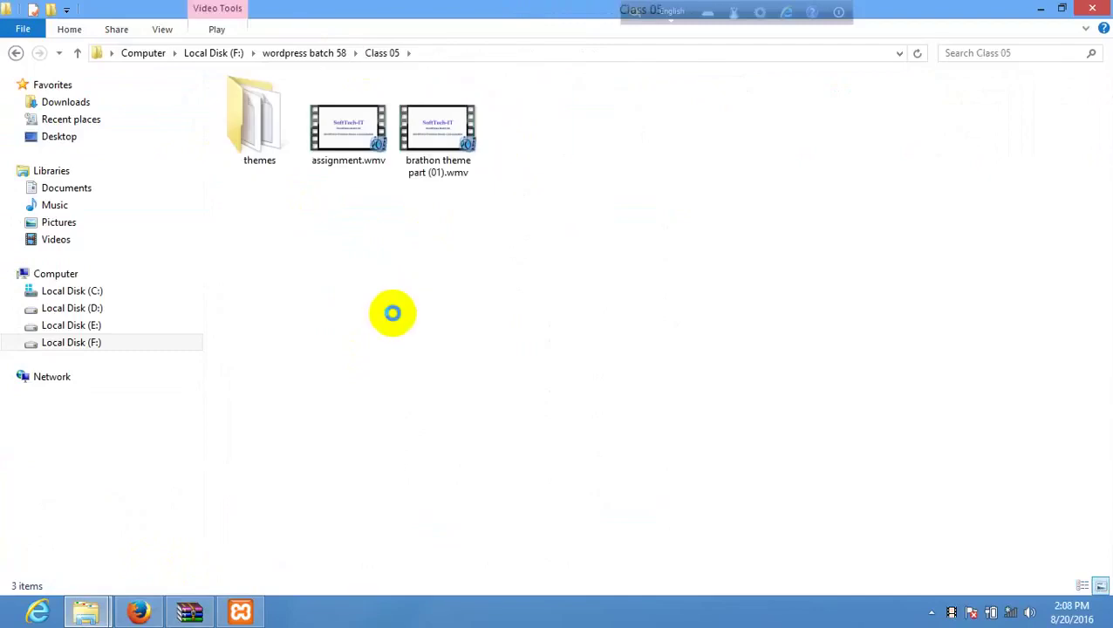
key(ctrl+v)
Step: Return to Firefox, save the dark background image as img-6.jpg in Class 7, replacing the existing file, and check the recent downloads
click(138, 612)
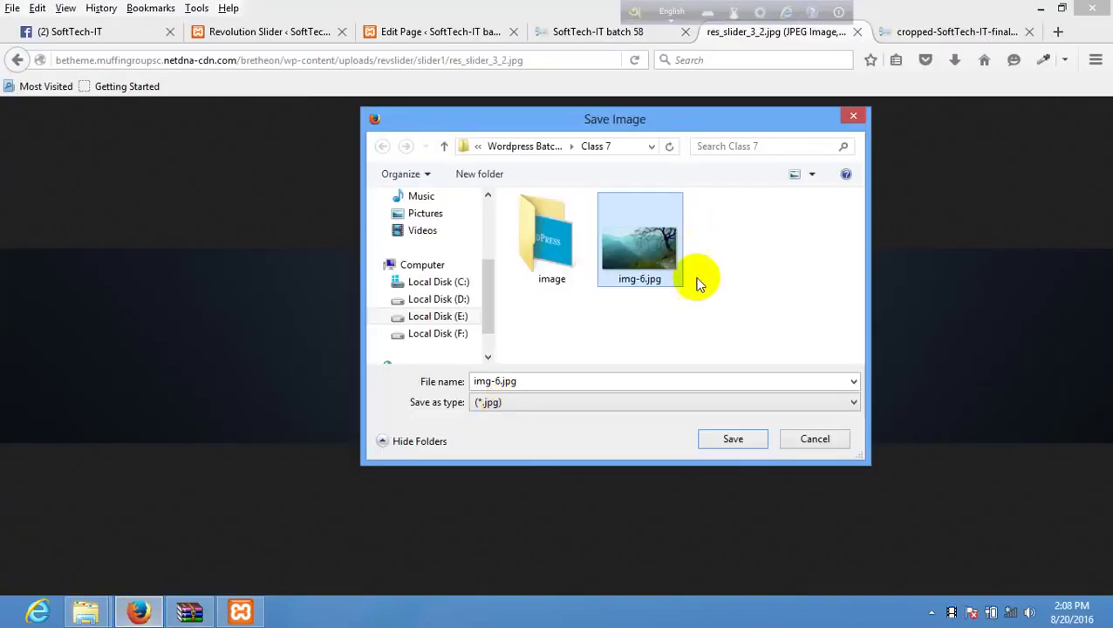
click(731, 440)
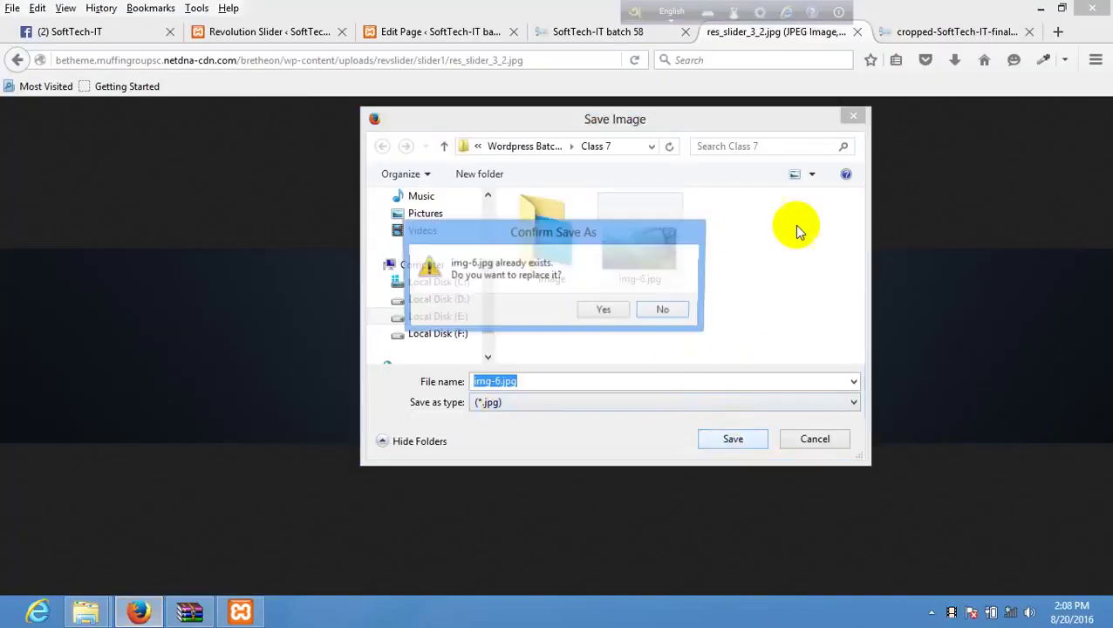
click(618, 311)
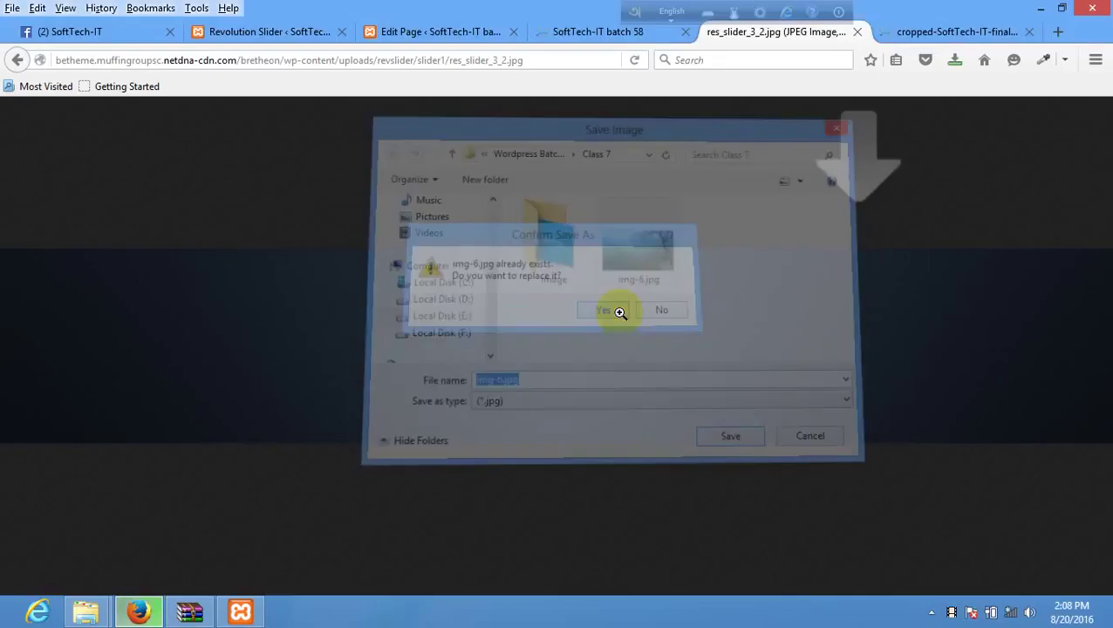
click(957, 61)
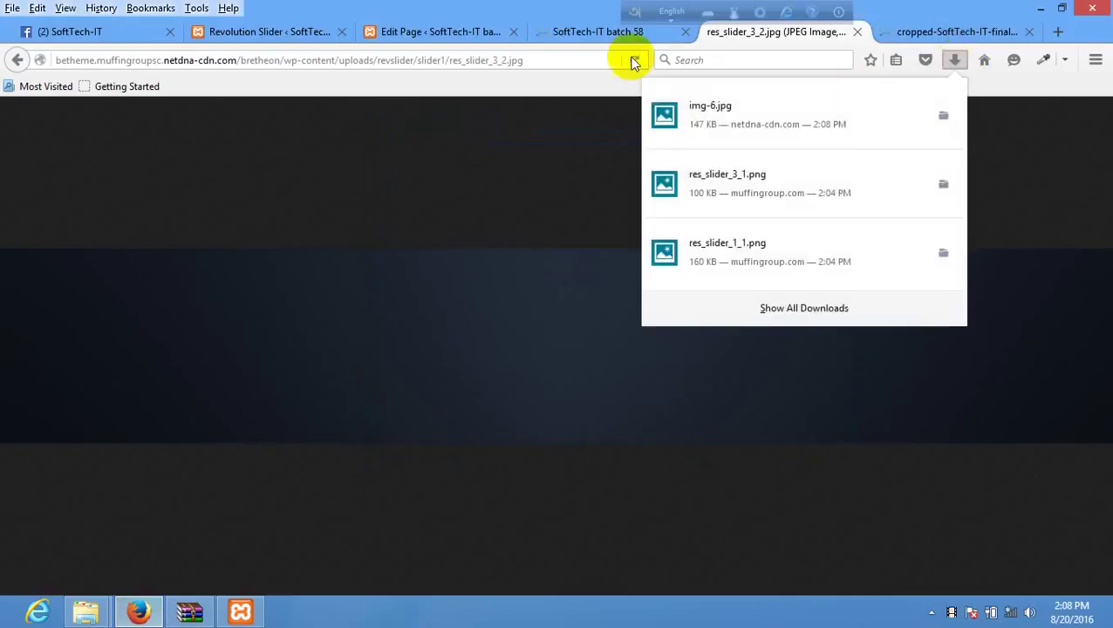
Step: Return to the Revolution Slider slide editor and look over the slide preview, layer controls and layer parameters
click(588, 33)
click(460, 33)
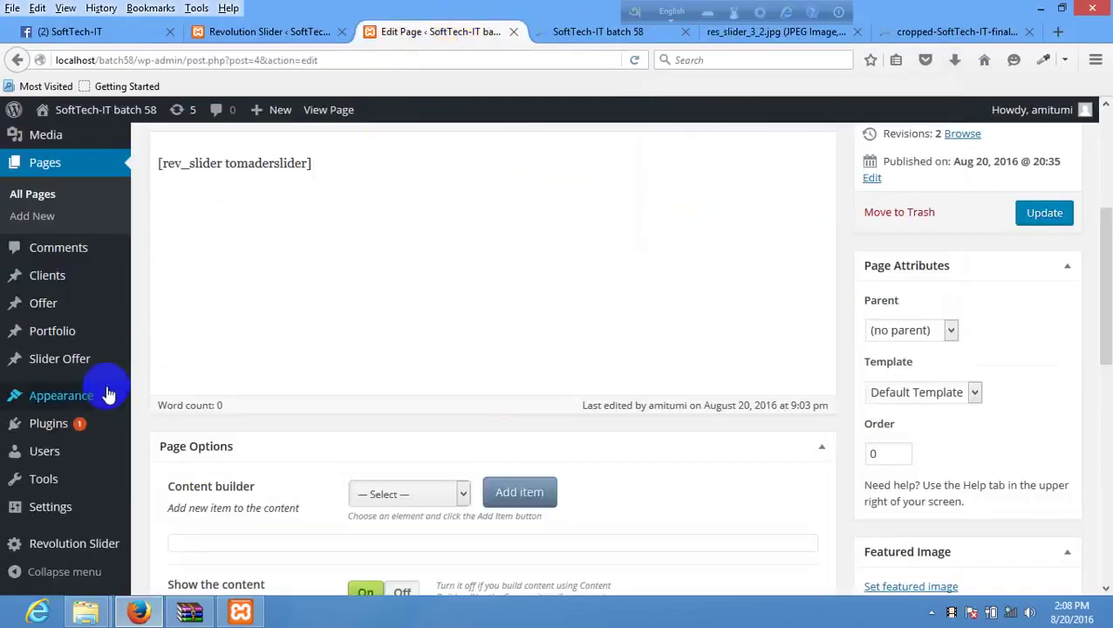
scroll(366, 218, up, 5)
click(270, 32)
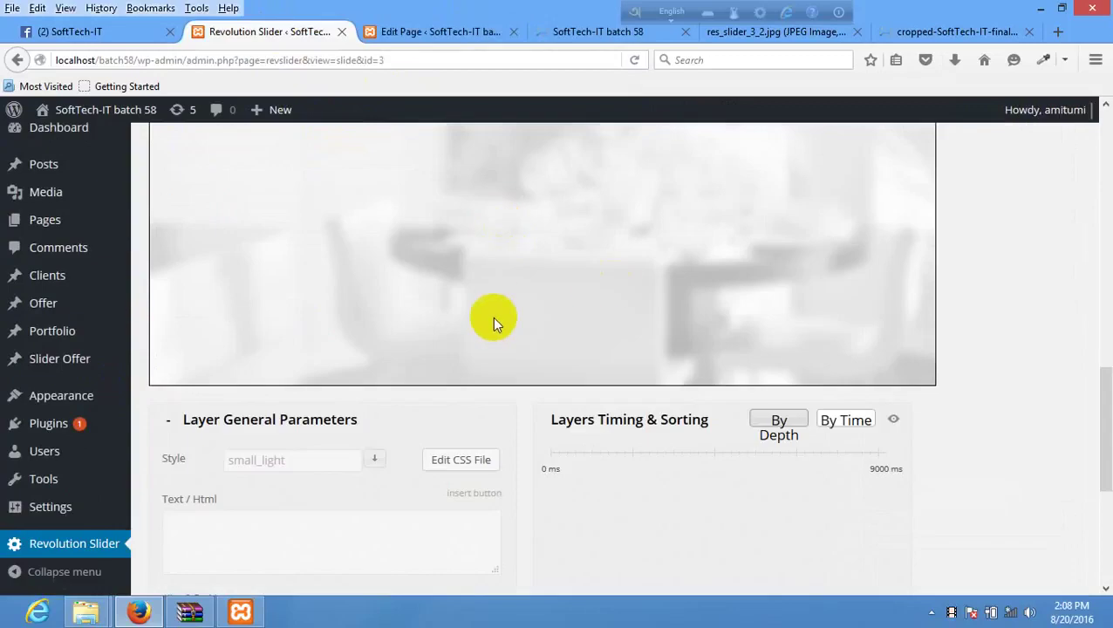
scroll(492, 317, up, 6)
scroll(462, 314, down, 7)
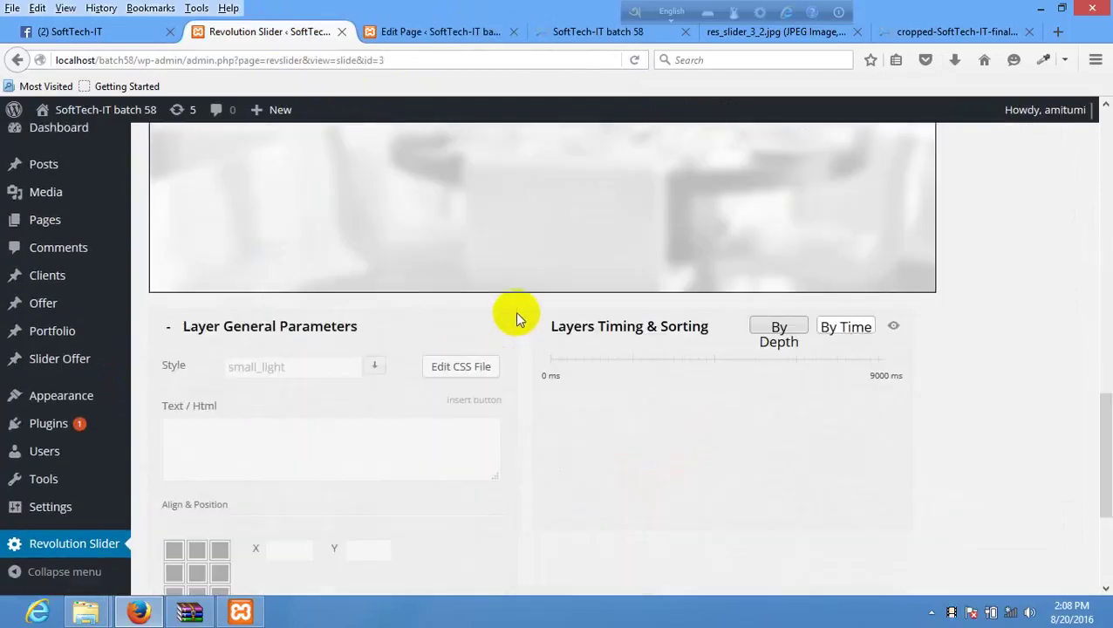
scroll(516, 319, up, 3)
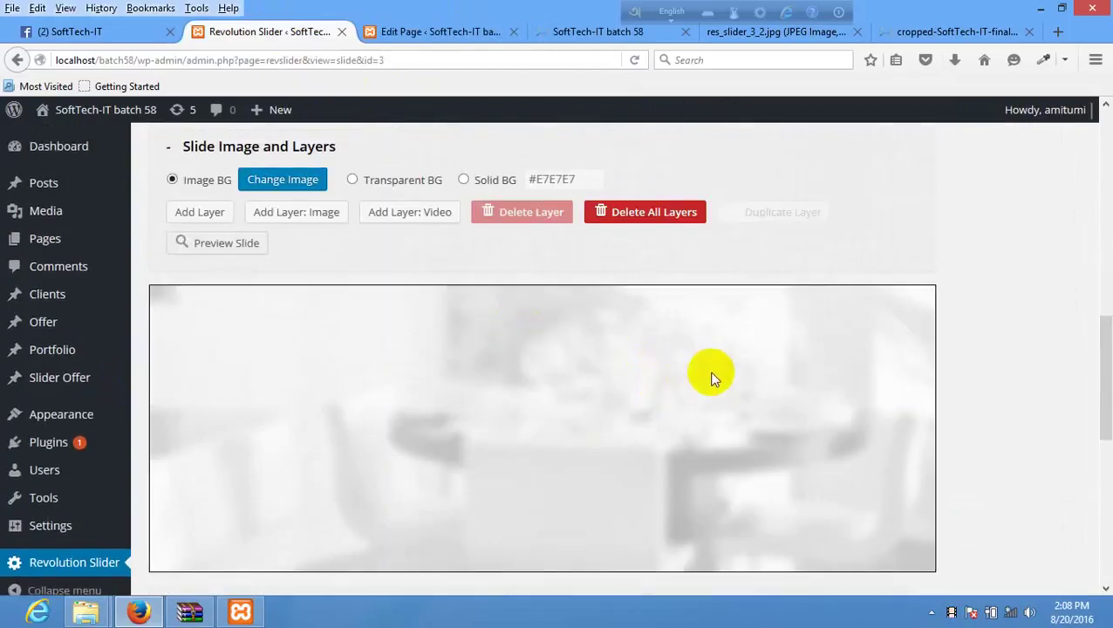
scroll(712, 377, down, 5)
scroll(723, 367, up, 5)
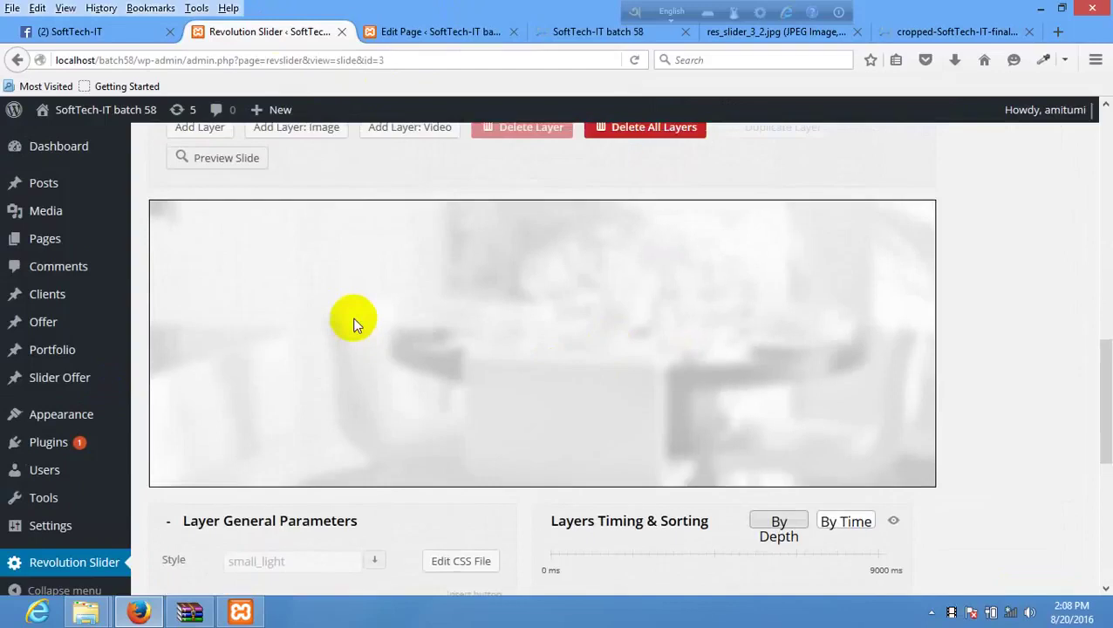
scroll(327, 266, up, 2)
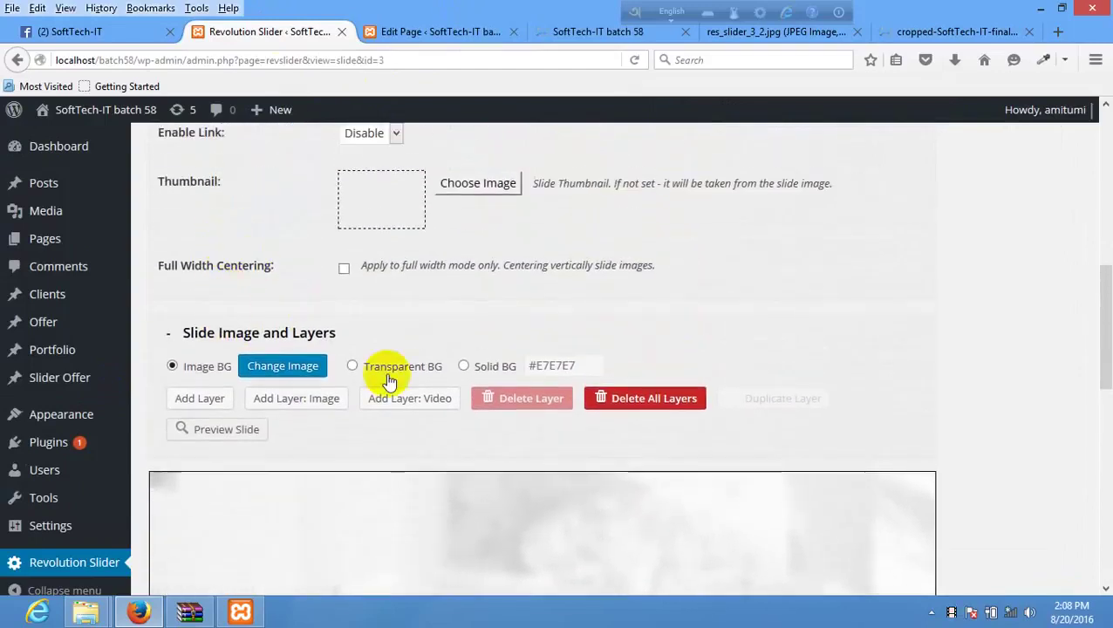
click(218, 400)
scroll(420, 356, down, 4)
scroll(405, 343, up, 2)
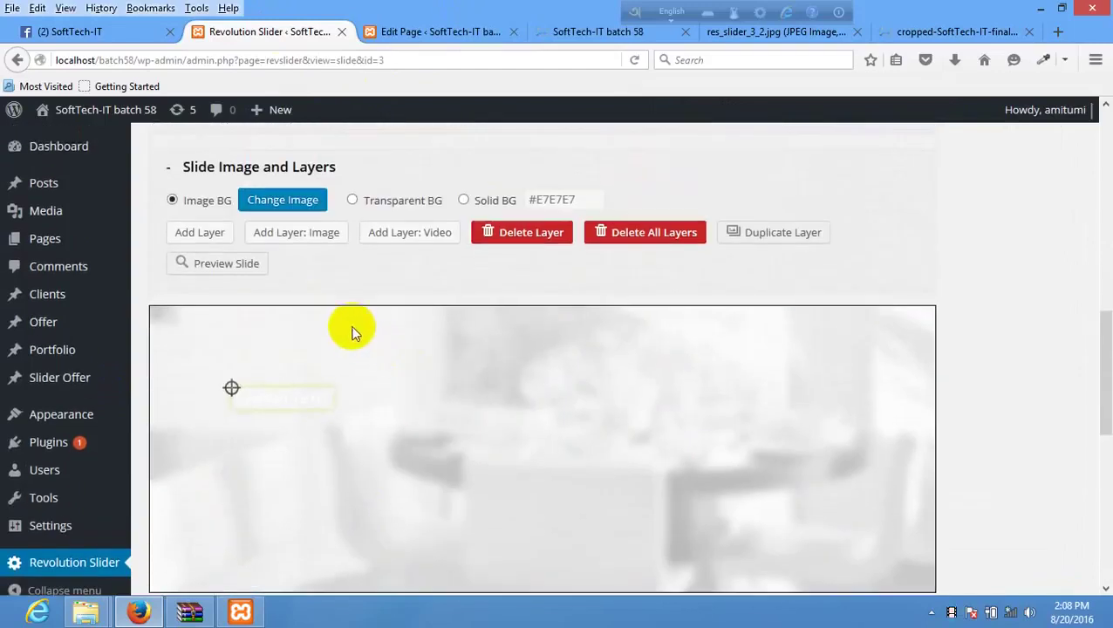
click(264, 394)
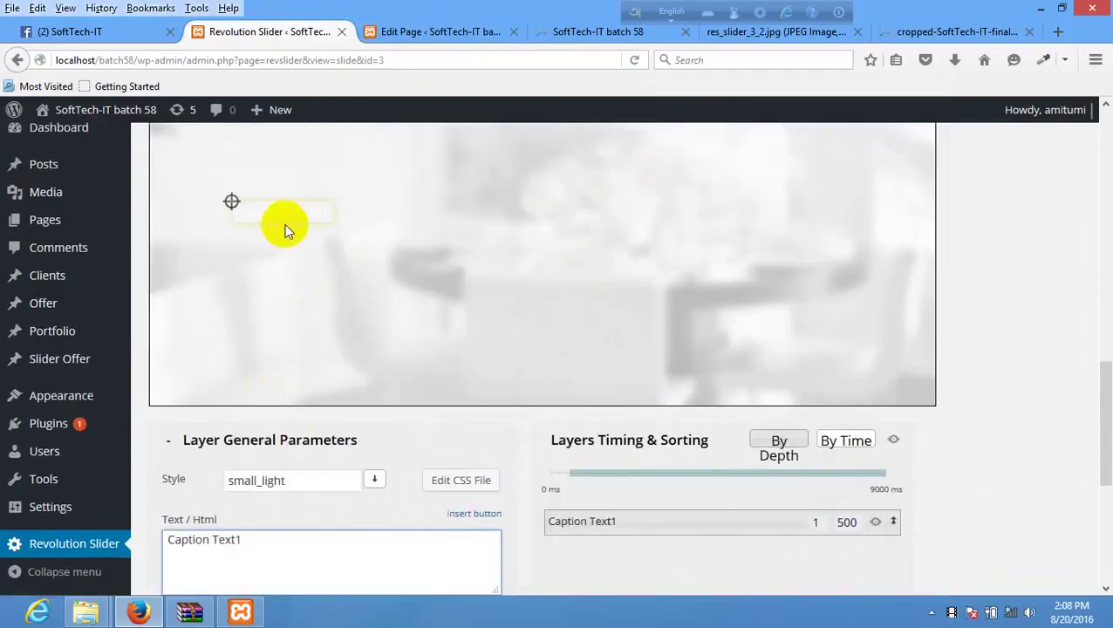
scroll(487, 236, up, 3)
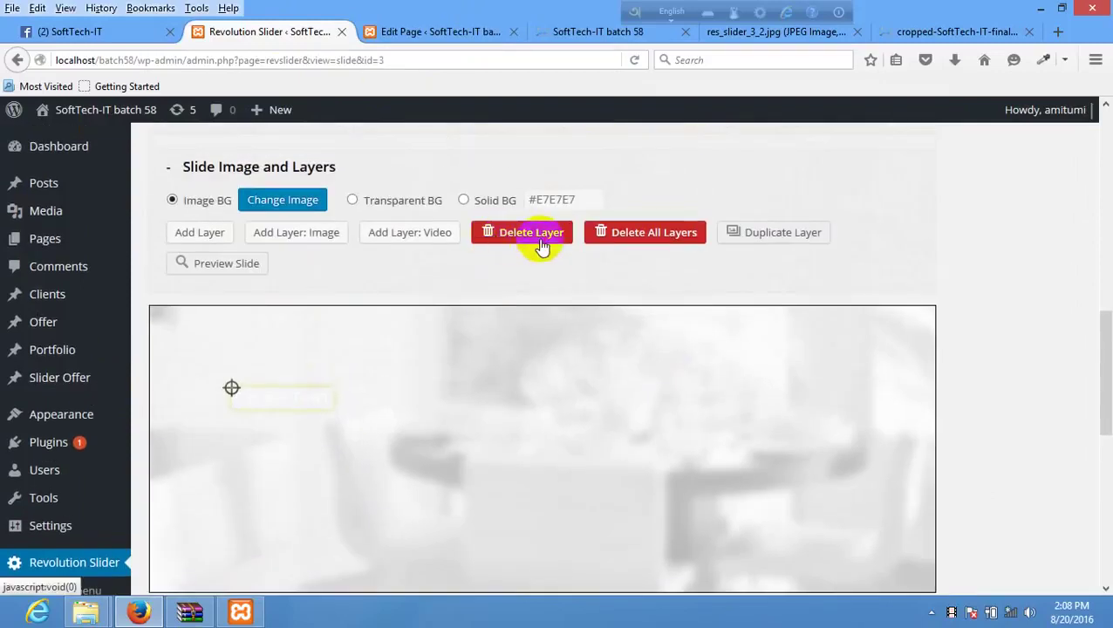
click(538, 241)
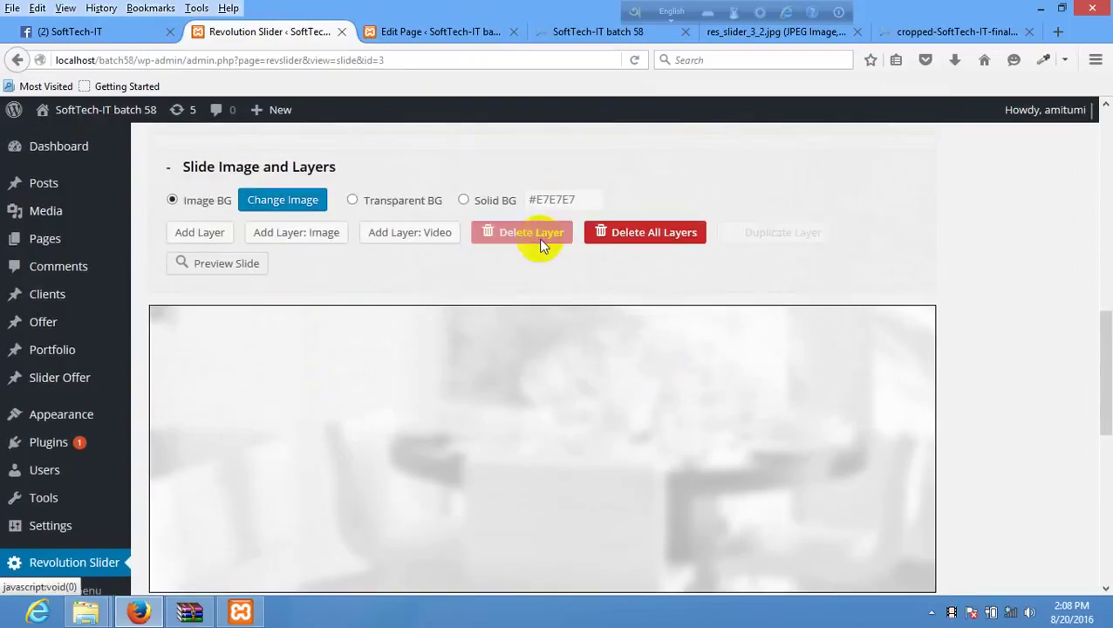
Step: Add res_slider_1_1.png from the media library as an image layer and place it in the right half of the slide
click(305, 232)
click(229, 279)
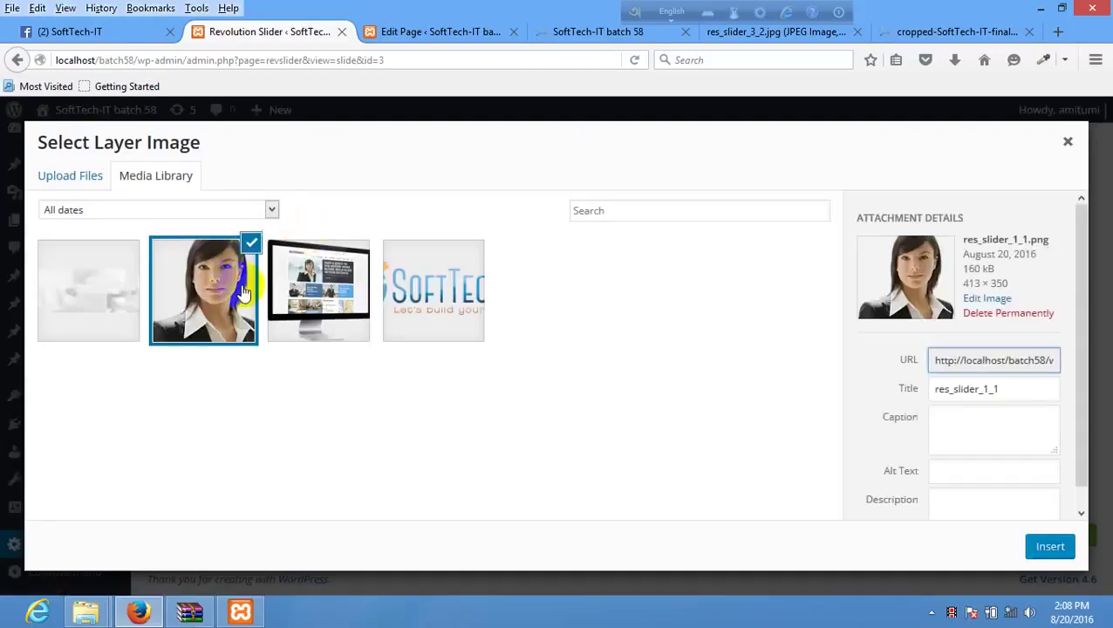
click(1050, 547)
drag(444, 307, 746, 234)
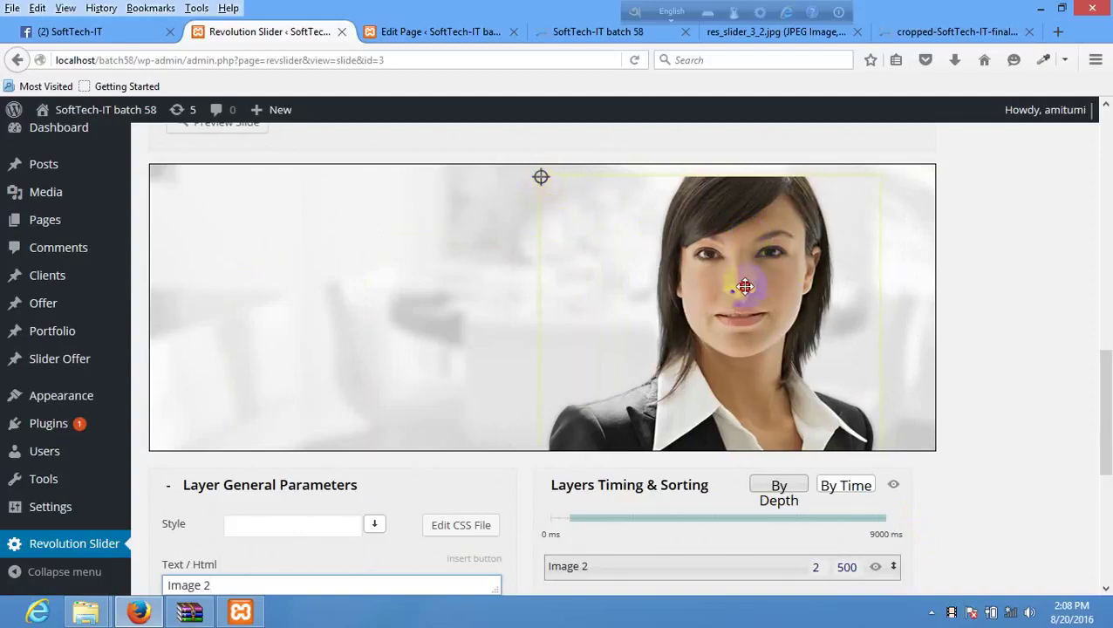
drag(740, 288, 705, 307)
mouse_move(785, 279)
mouse_down()
mouse_move(785, 248)
mouse_move(774, 268)
mouse_up()
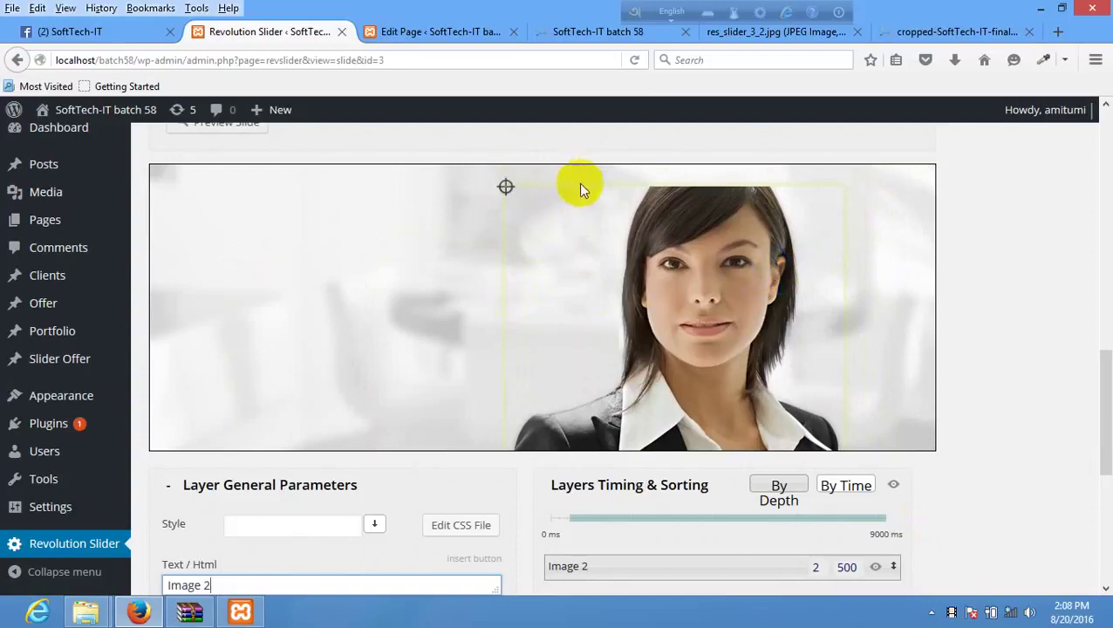
click(628, 235)
Step: Move the woman's image layer up to the slide's top edge and slightly farther right
scroll(769, 347, up, 1)
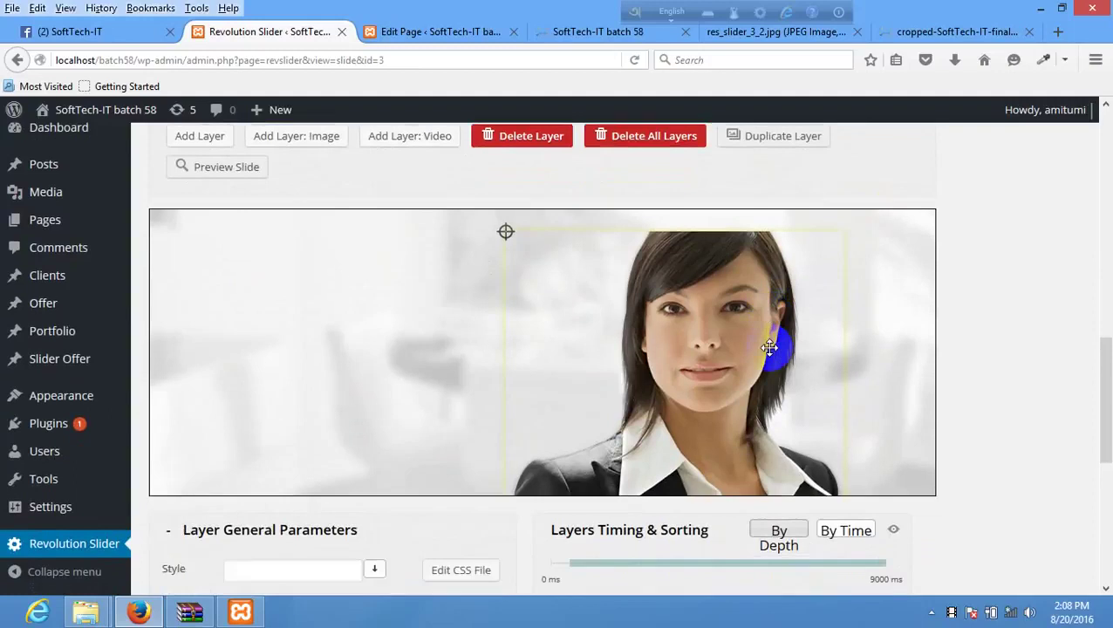
scroll(774, 347, down, 3)
scroll(693, 350, up, 6)
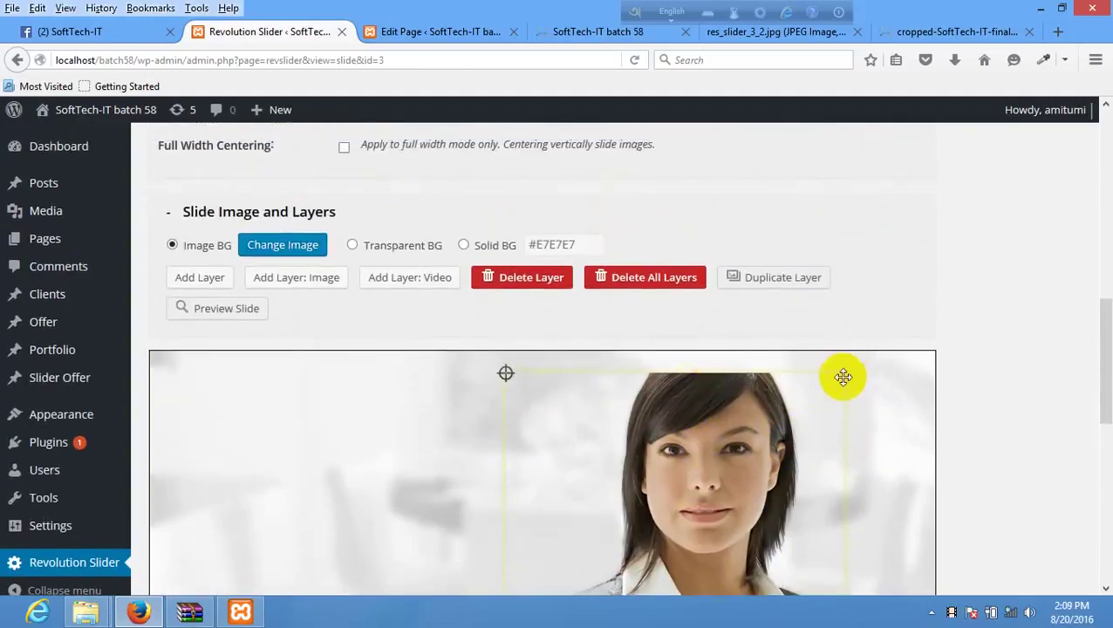
drag(843, 377, 827, 360)
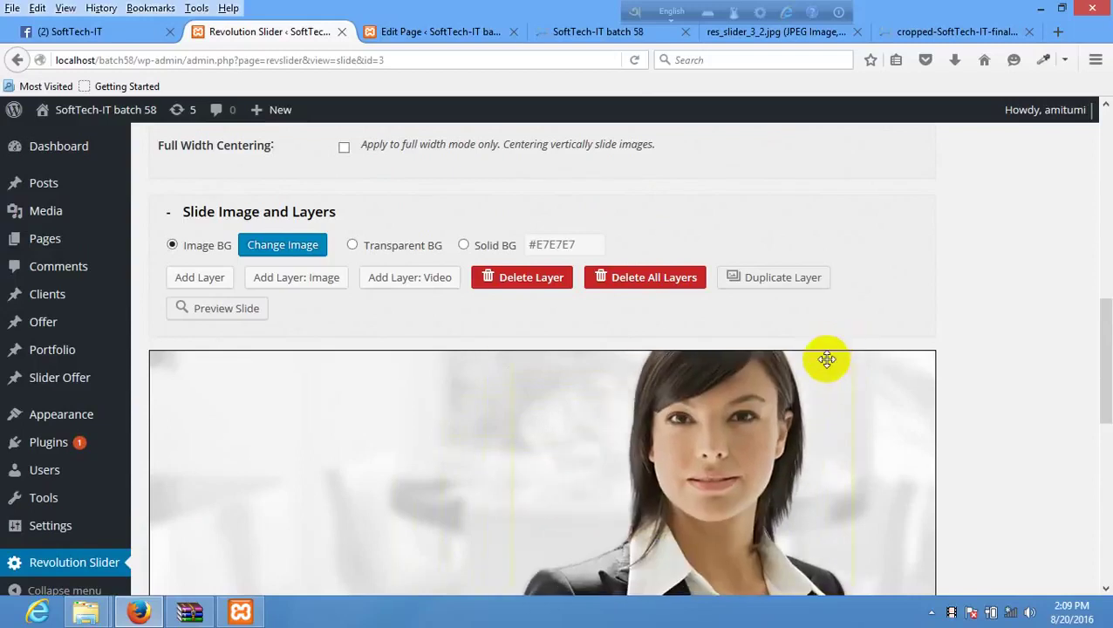
scroll(646, 404, up, 3)
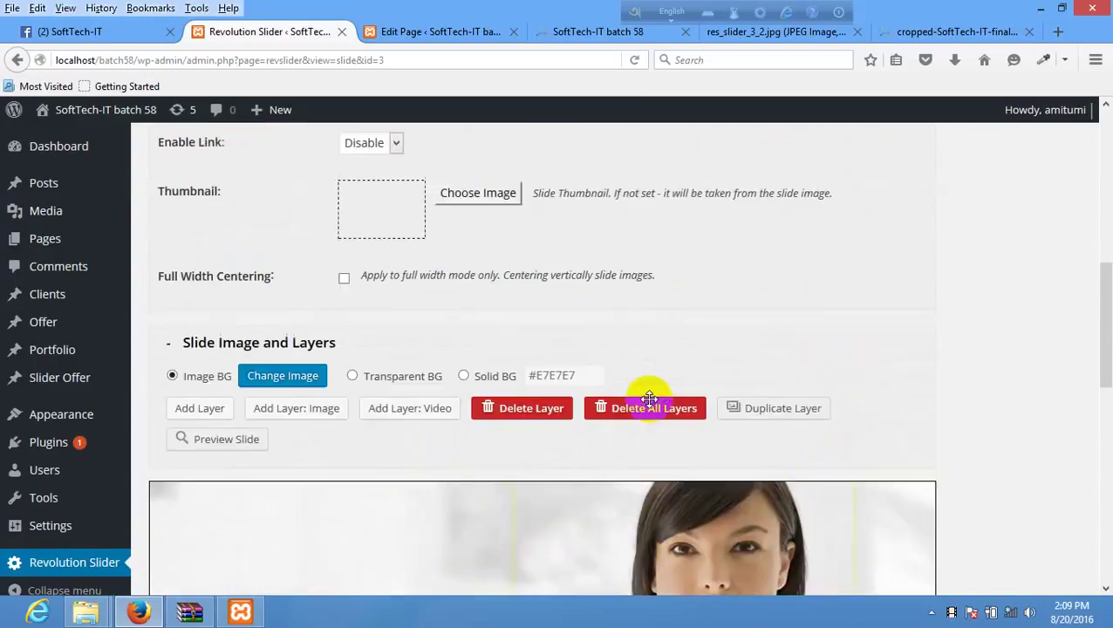
scroll(644, 397, up, 9)
scroll(725, 443, down, 12)
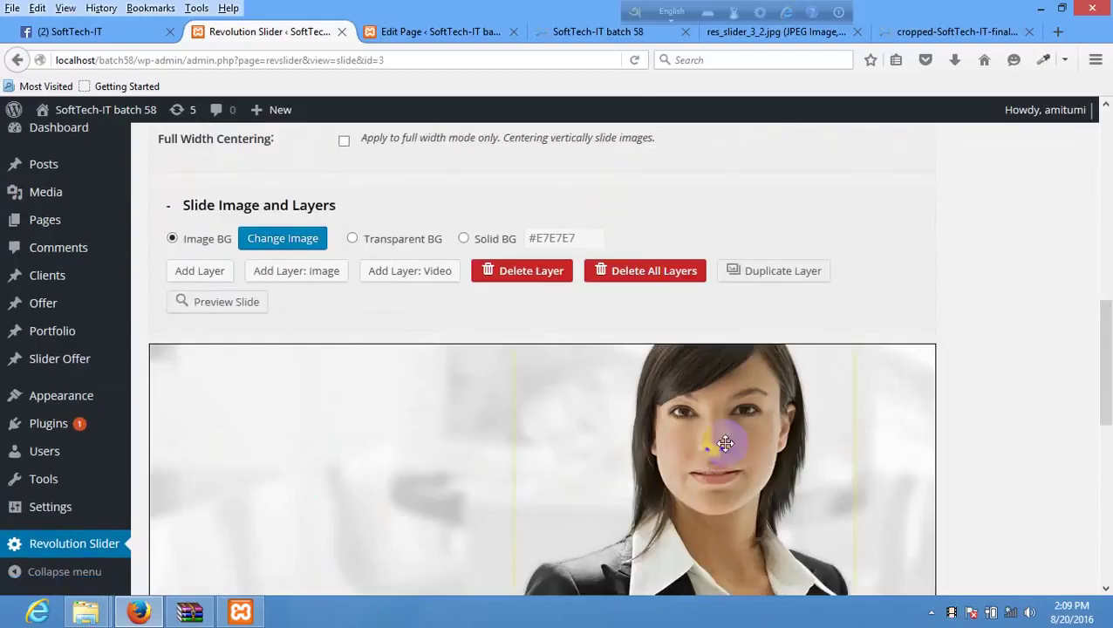
scroll(724, 443, down, 4)
drag(770, 348, 787, 353)
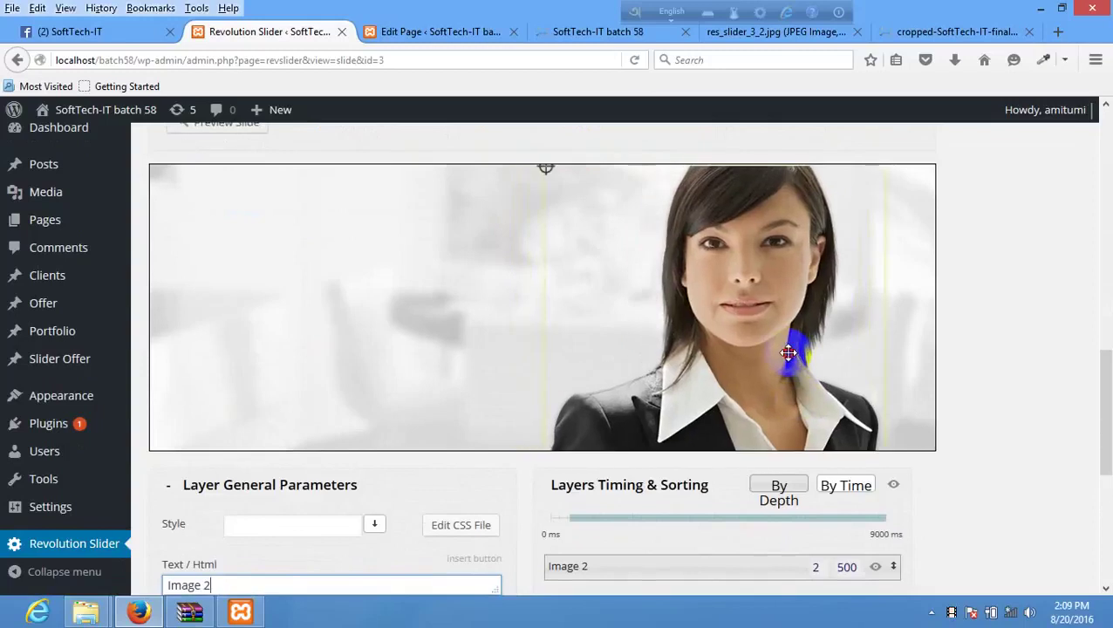
scroll(888, 388, down, 2)
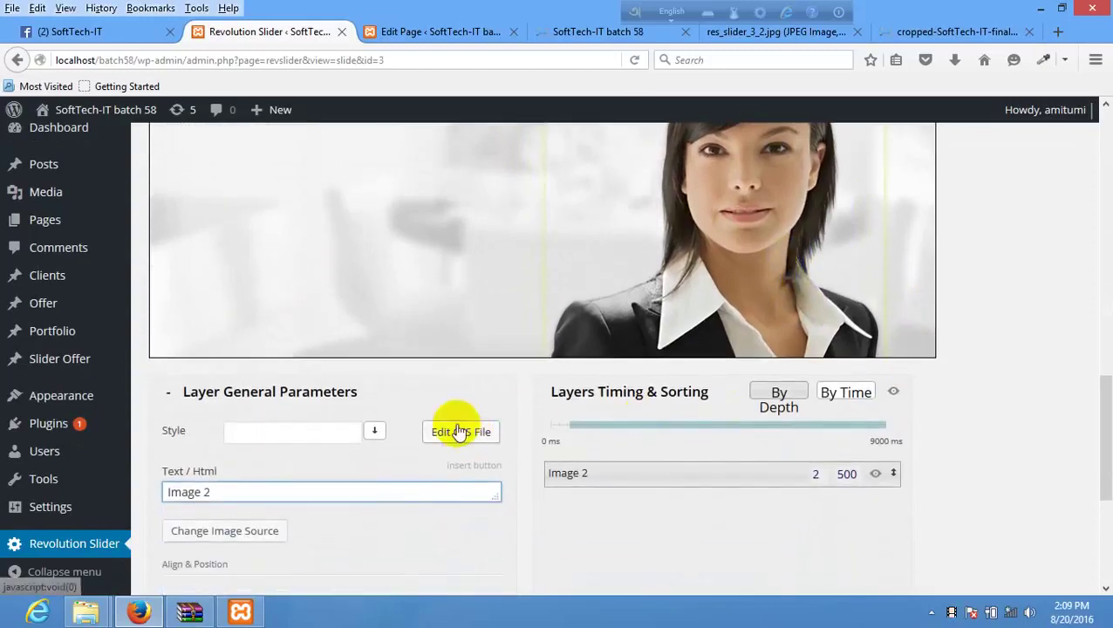
click(286, 434)
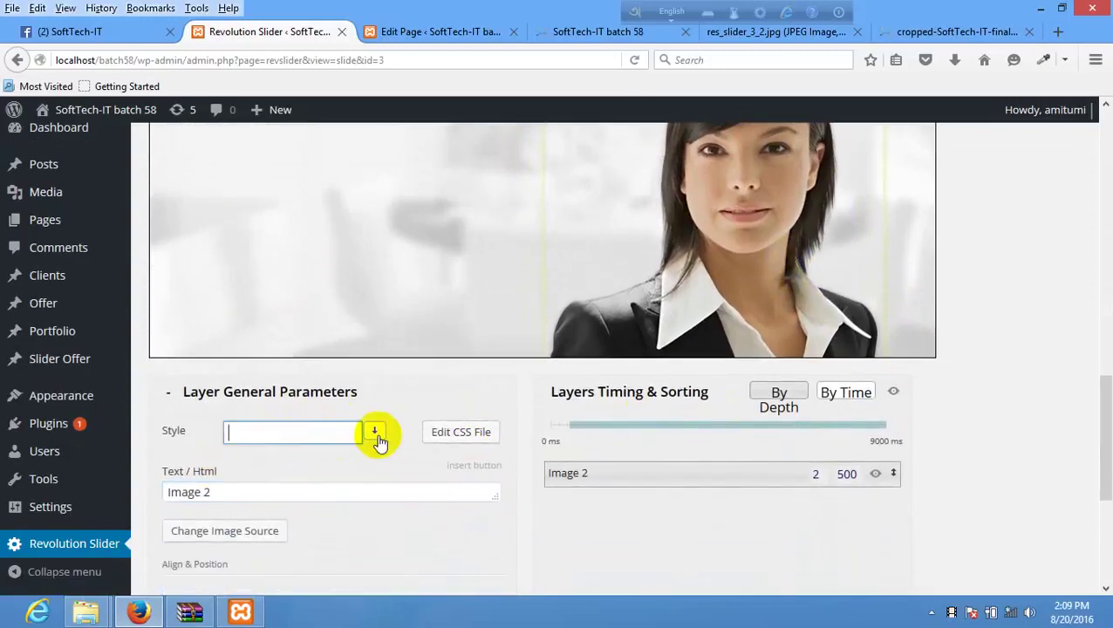
click(376, 433)
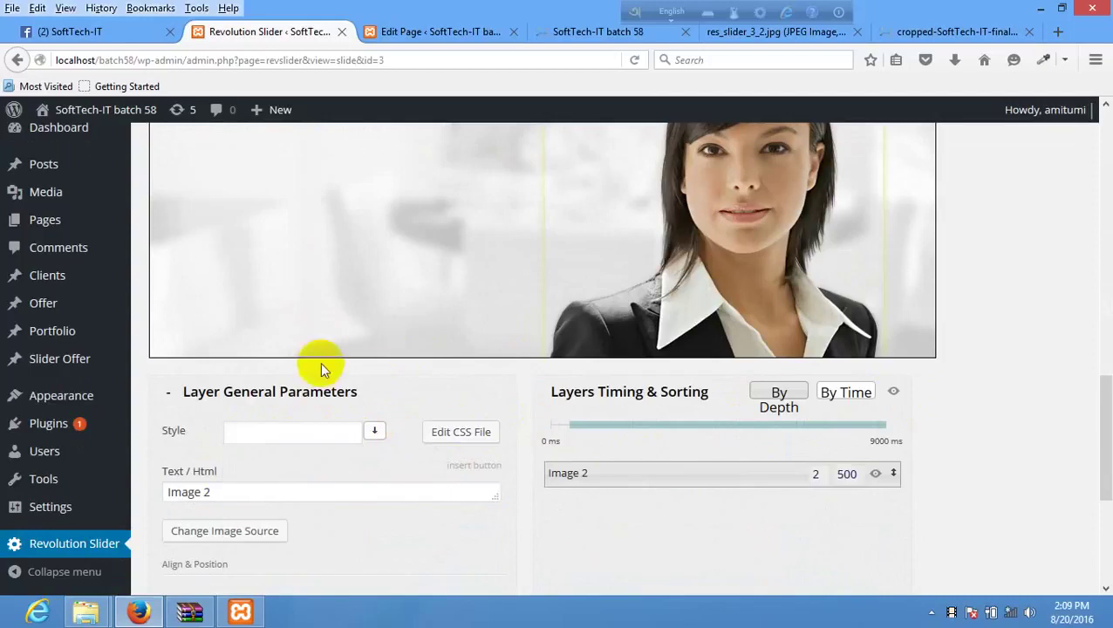
Step: Add a text layer to the slide and set its text to "Welcome to our website"
scroll(319, 364, up, 10)
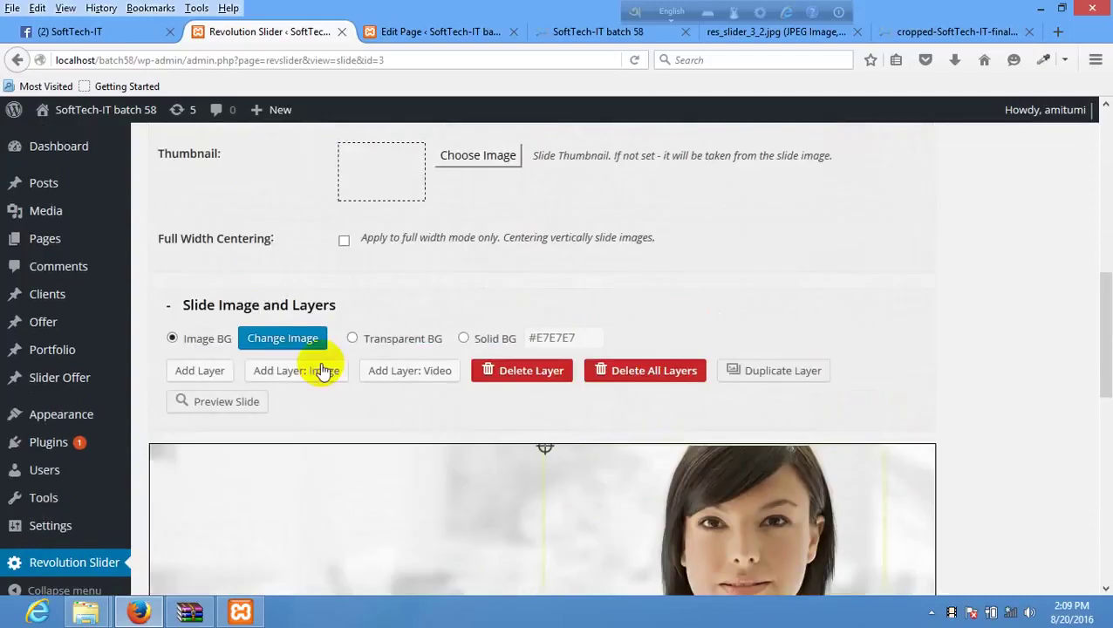
click(215, 375)
scroll(504, 401, down, 5)
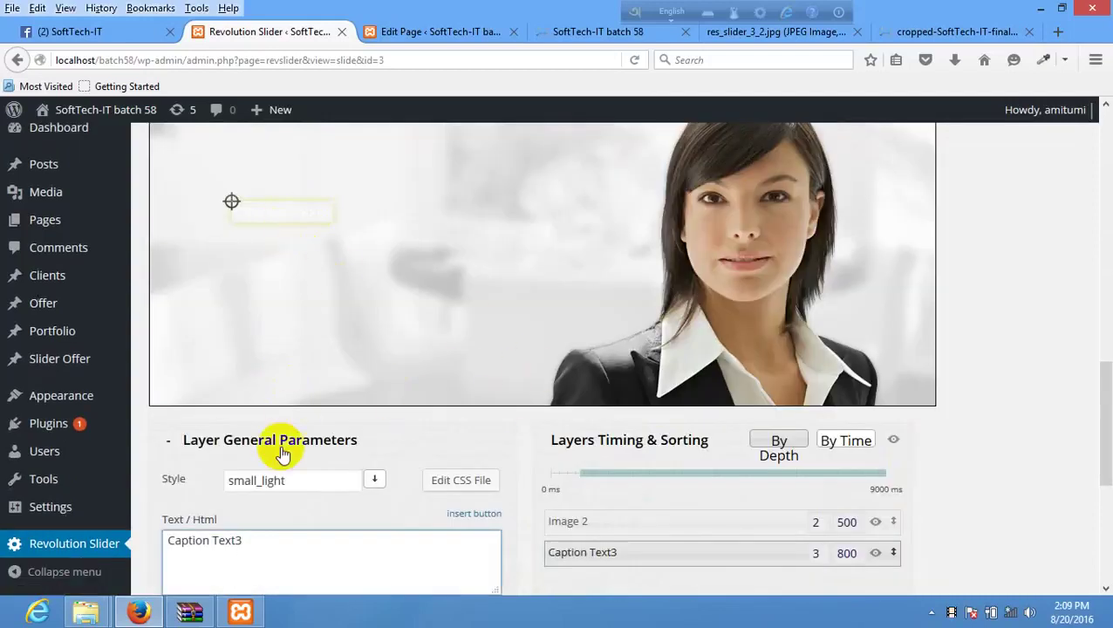
click(330, 482)
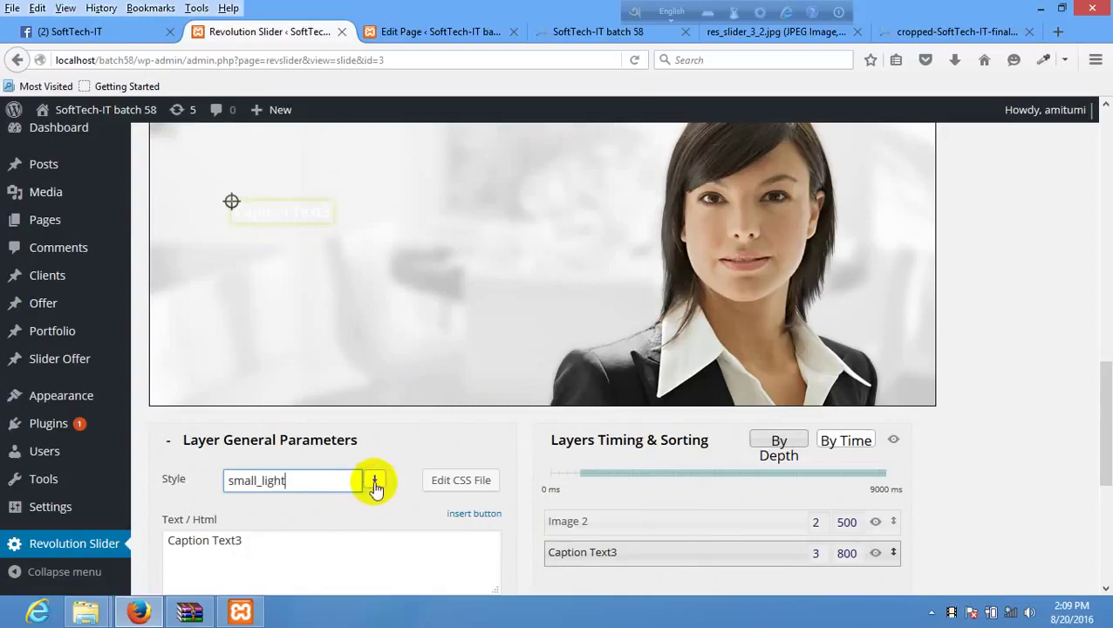
drag(278, 528, 137, 526)
scroll(286, 455, down, 2)
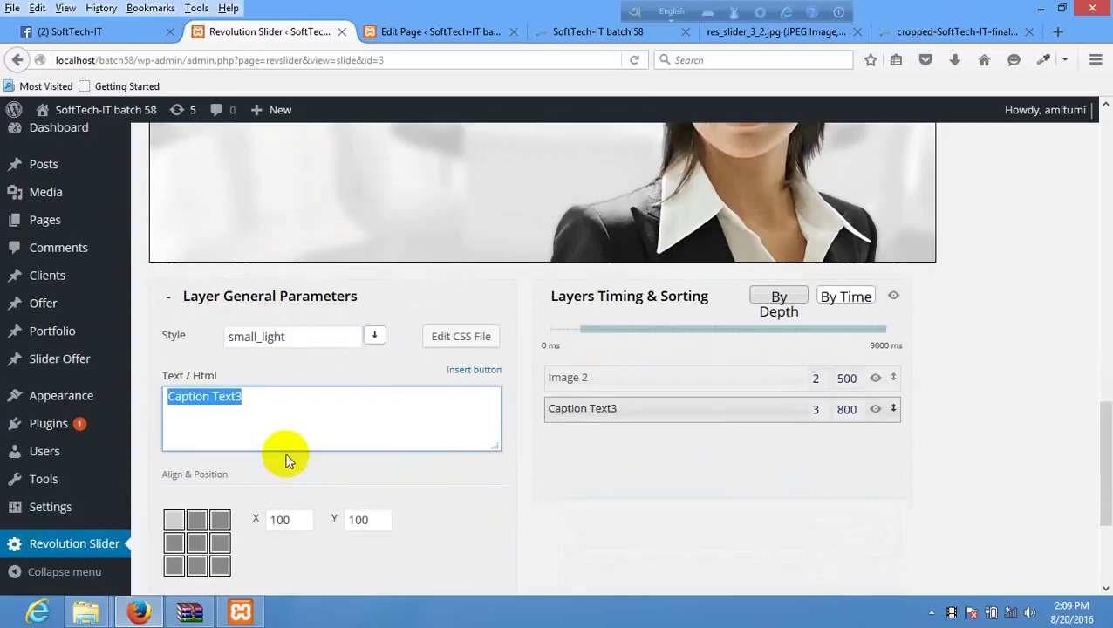
text(Welcome to our website)
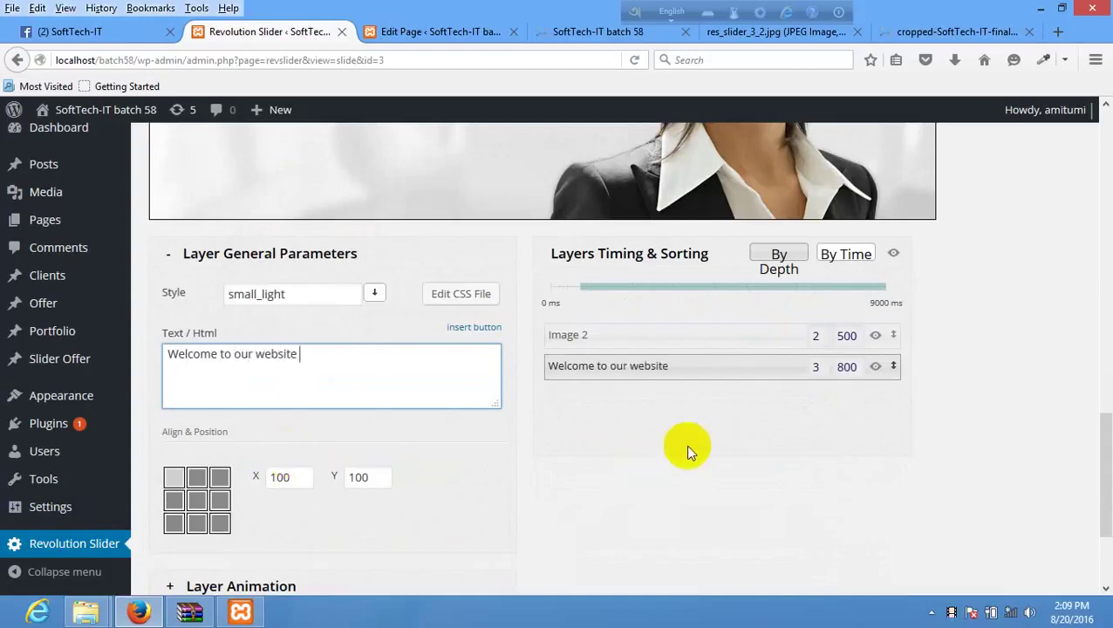
Step: Try the medium_light style on the welcome text layer
scroll(681, 428, up, 5)
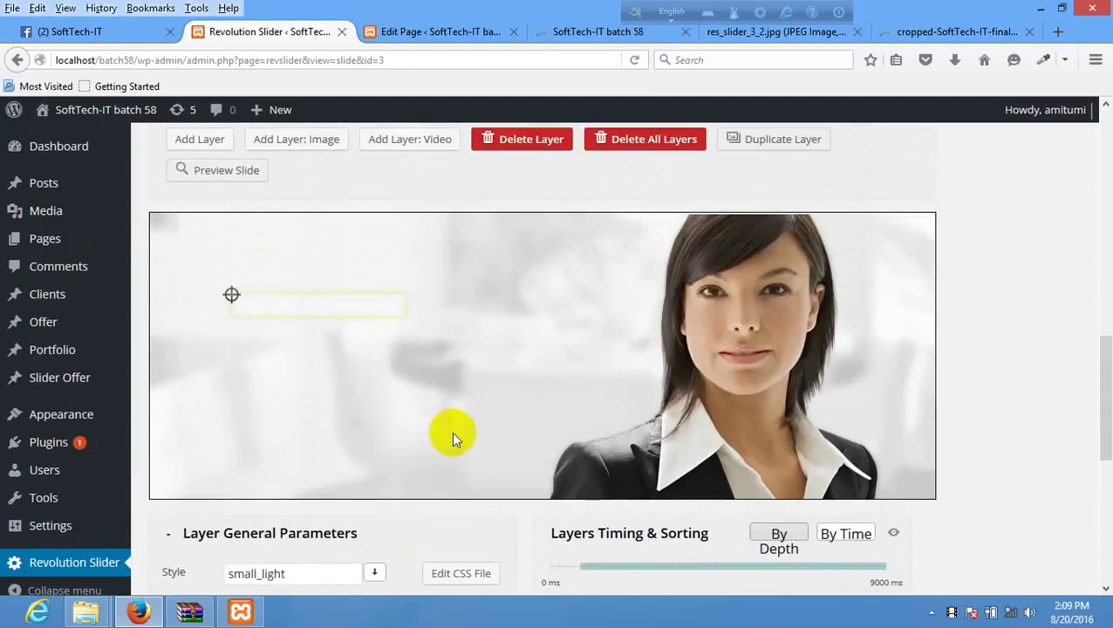
scroll(449, 436, down, 2)
click(368, 486)
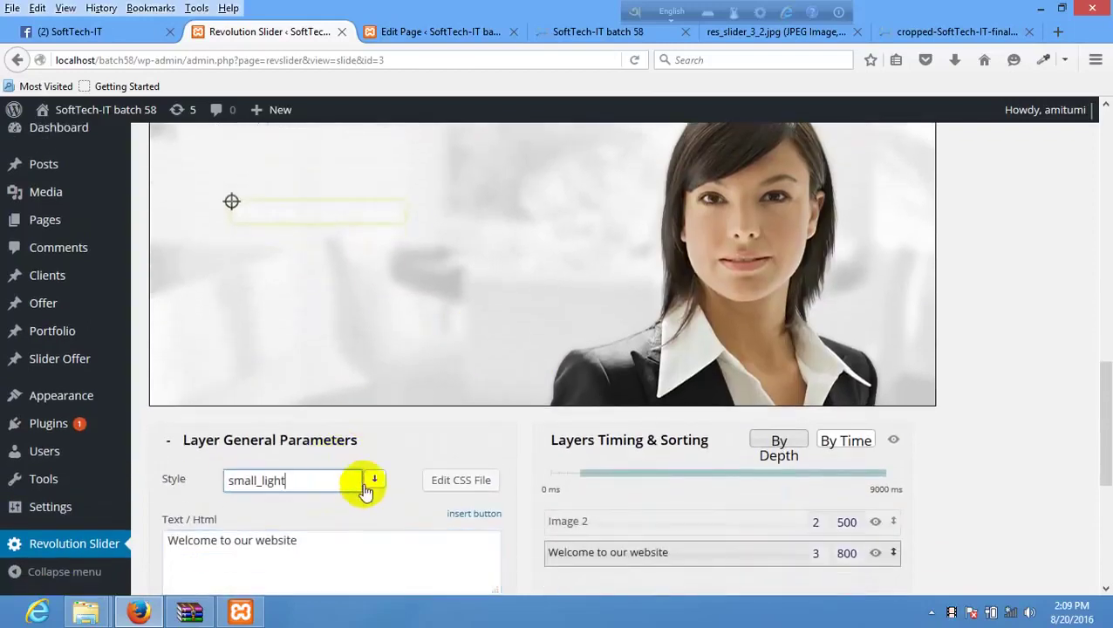
click(270, 529)
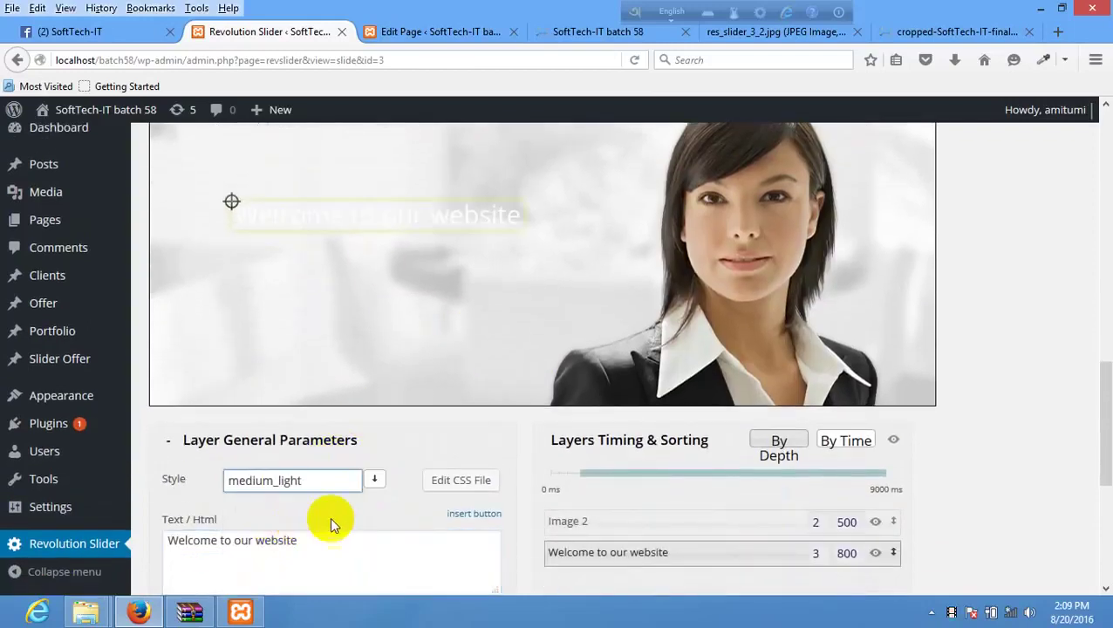
Step: Set the welcome text layer's style to medium_dark and check it on the slide preview
click(367, 480)
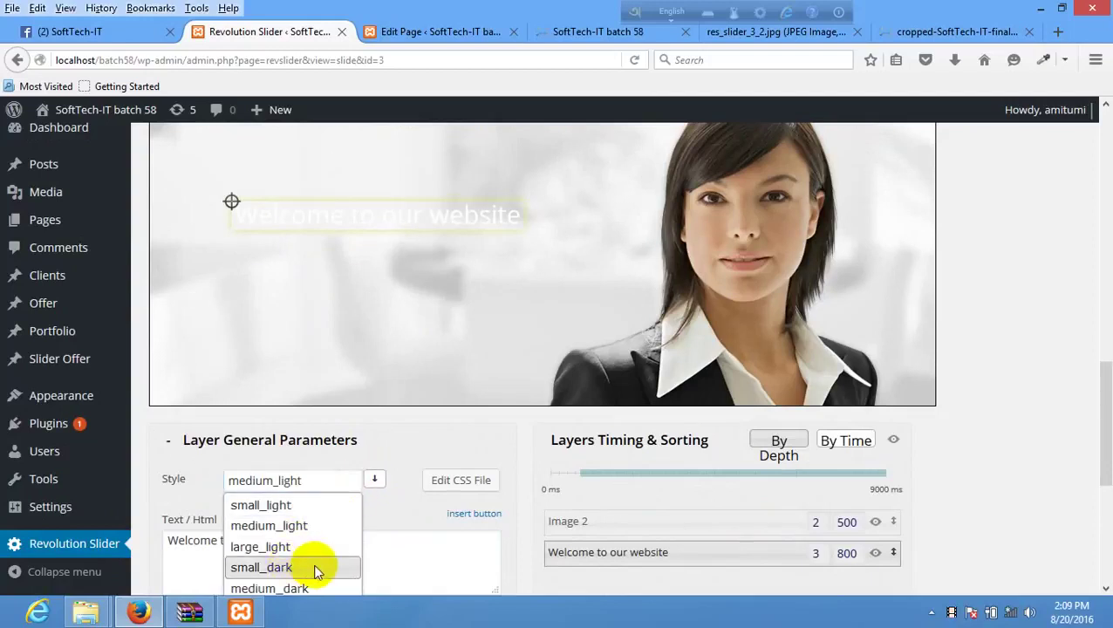
scroll(313, 571, down, 2)
click(314, 499)
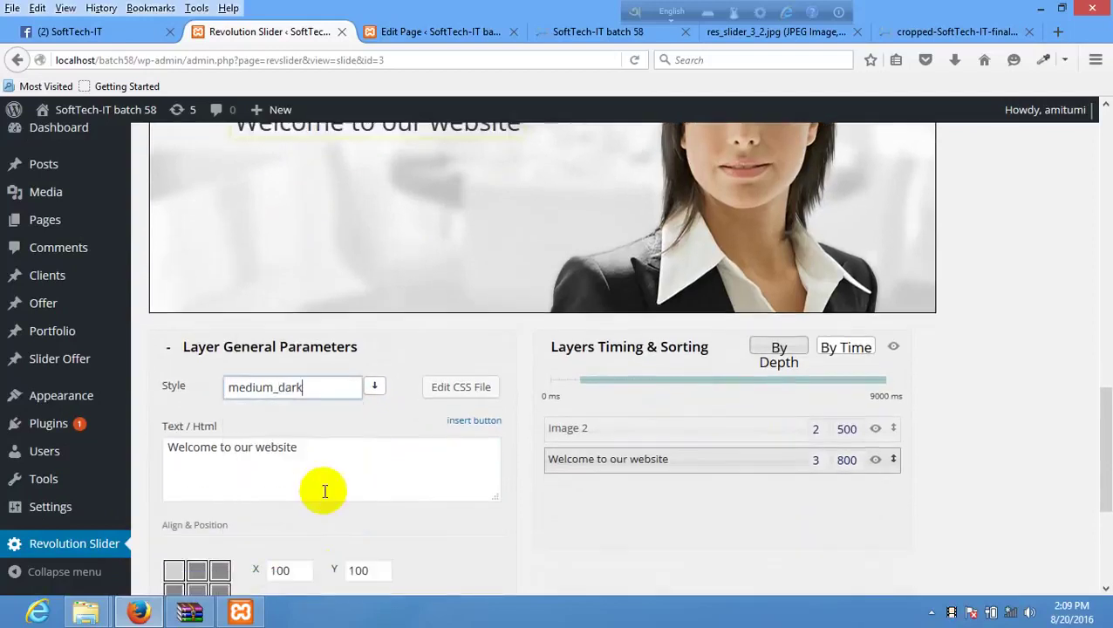
scroll(350, 437, up, 5)
scroll(533, 385, up, 4)
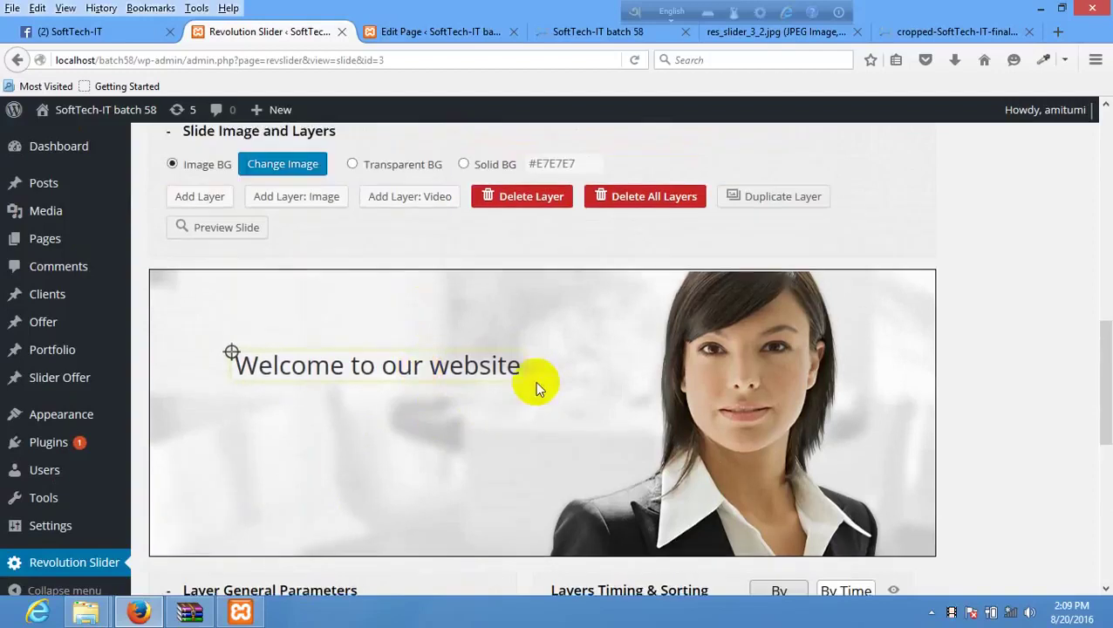
scroll(534, 390, down, 2)
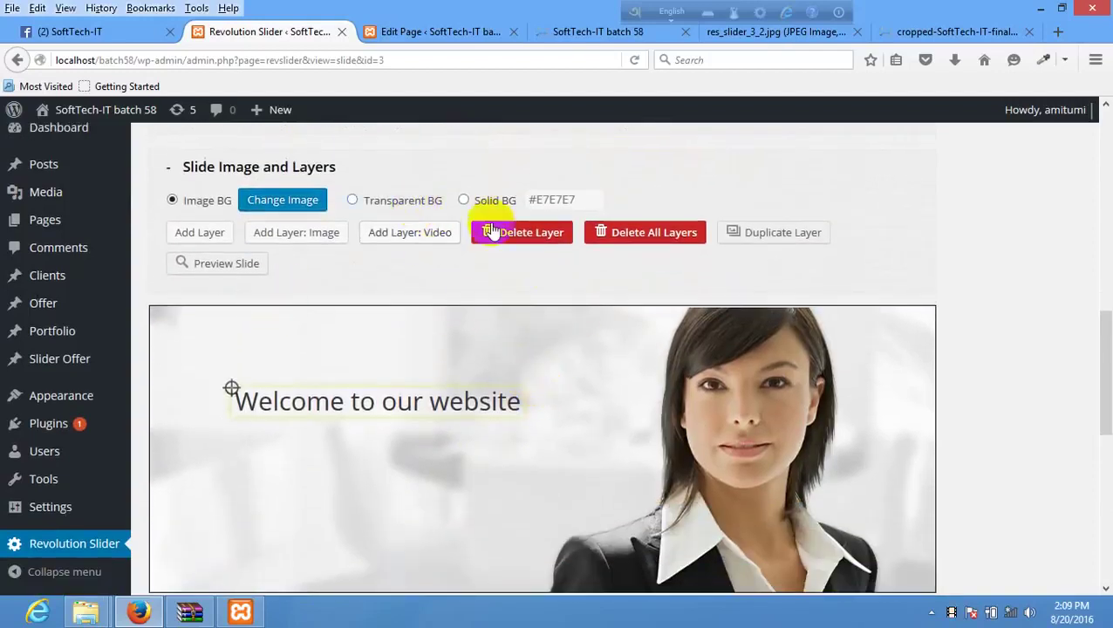
scroll(674, 307, up, 10)
scroll(674, 305, down, 10)
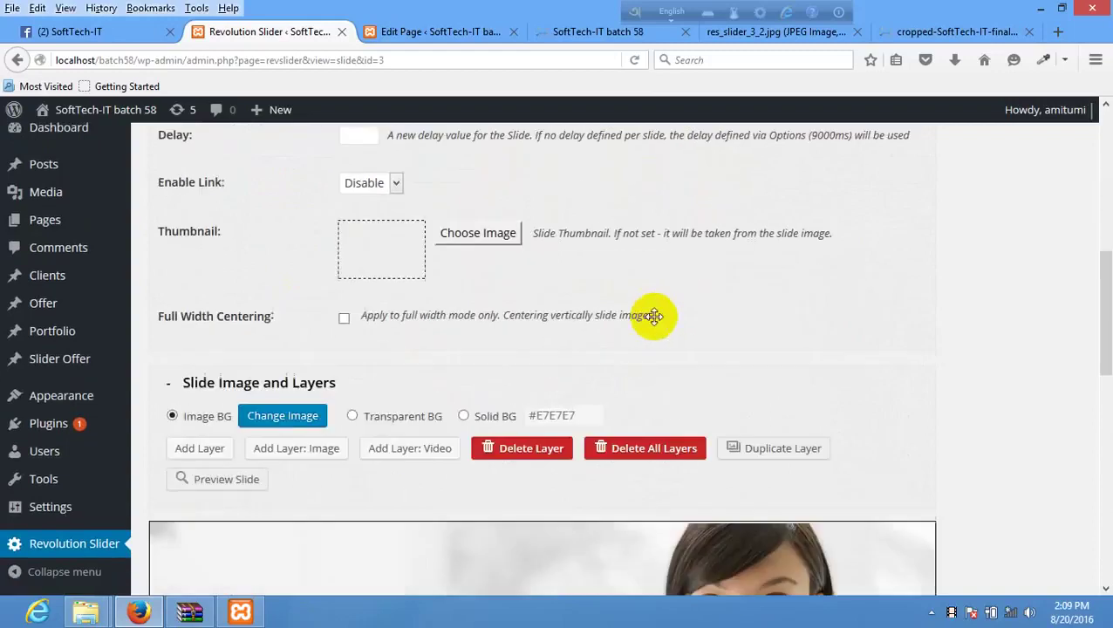
Step: Update the slide and reload the site's Home page to check the slider with the welcome text
click(208, 515)
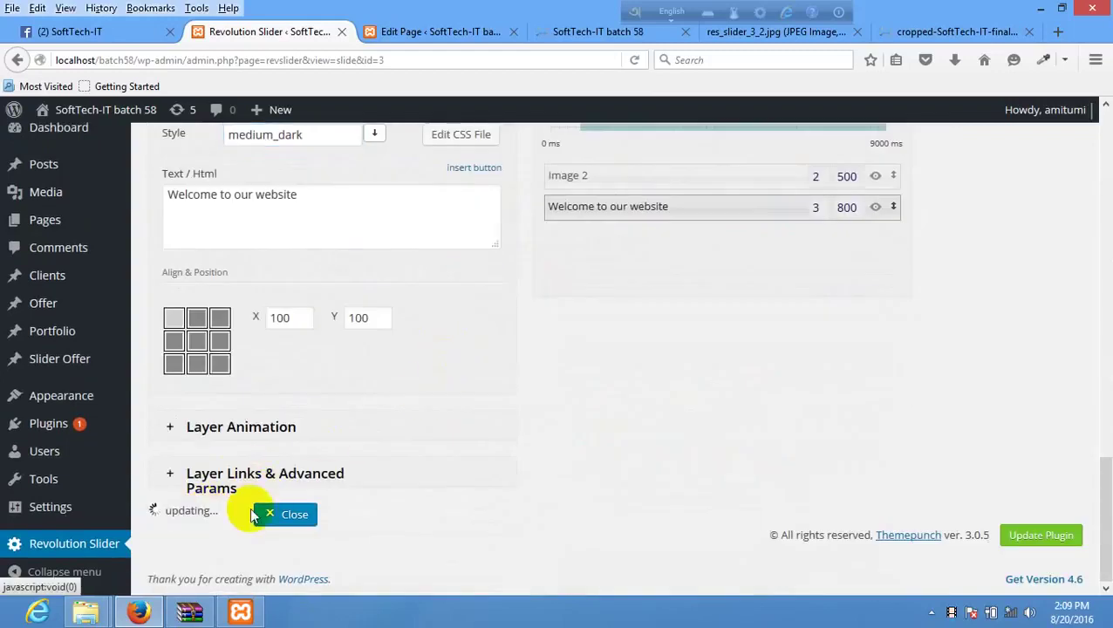
scroll(742, 421, up, 5)
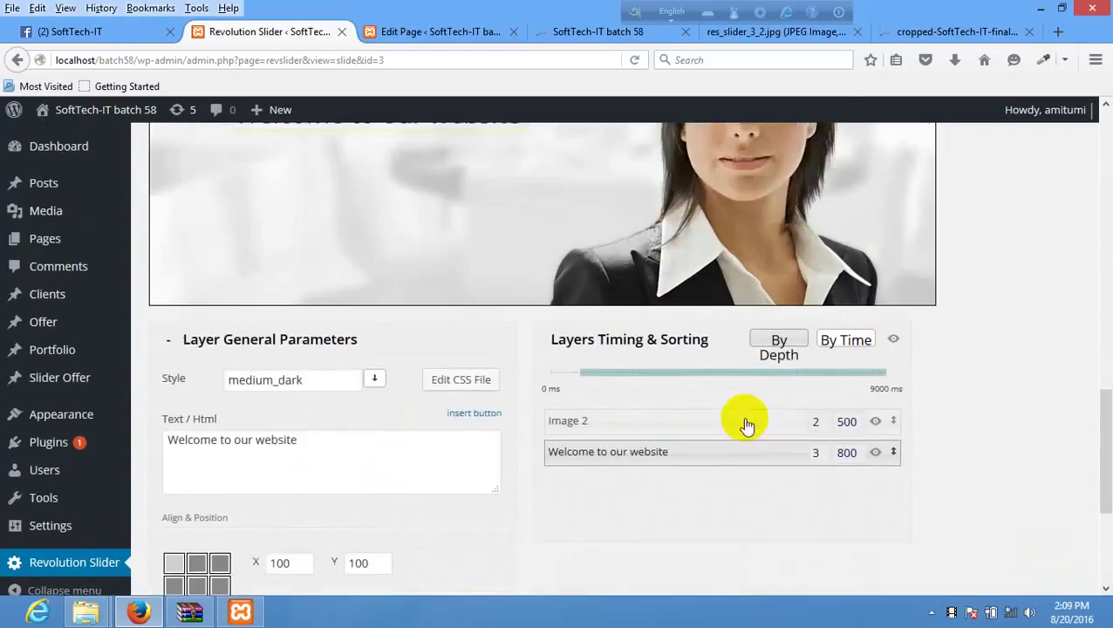
click(441, 32)
right_click(492, 208)
click(586, 31)
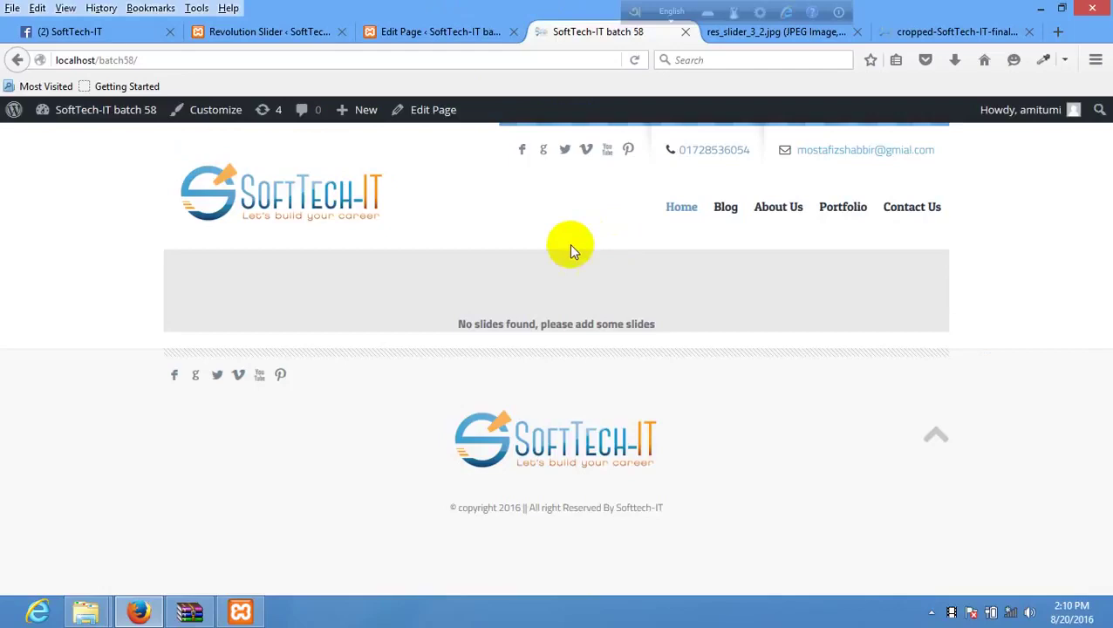
right_click(569, 246)
click(665, 259)
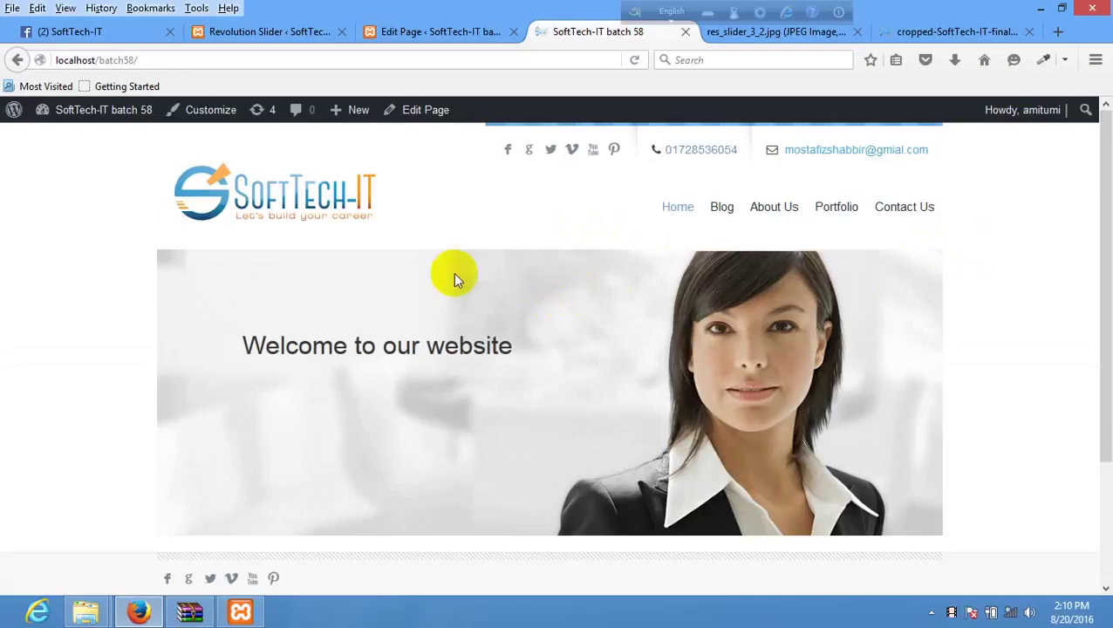
Step: Set the Image 2 layer's start time to 2000 ms in the slide editor and update the slide
click(418, 32)
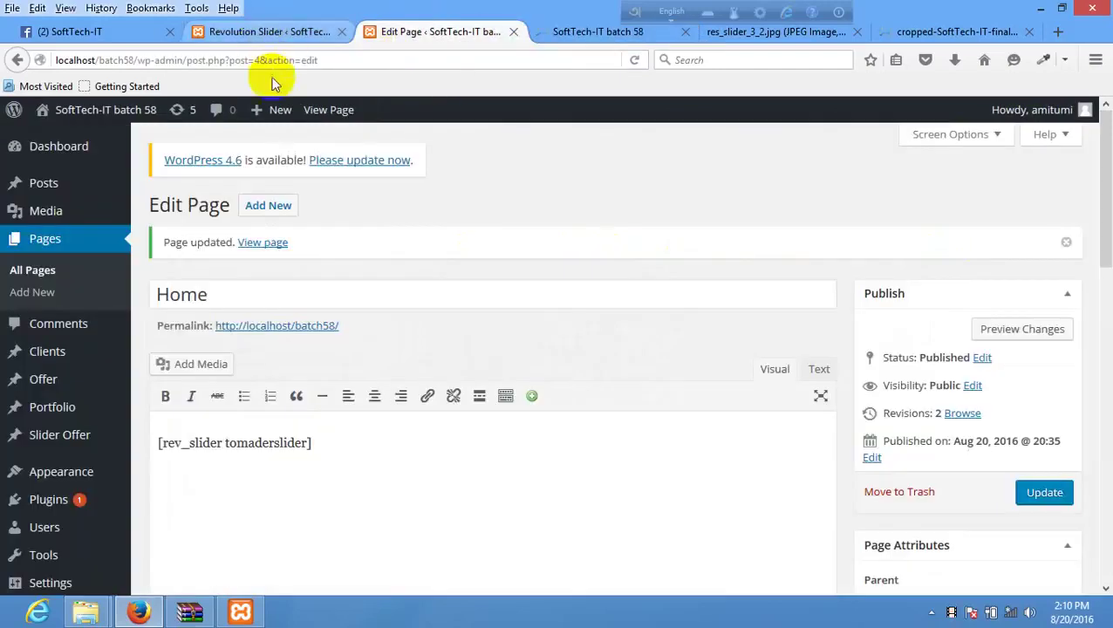
key(ctrl+shift+Tab)
scroll(558, 384, down, 2)
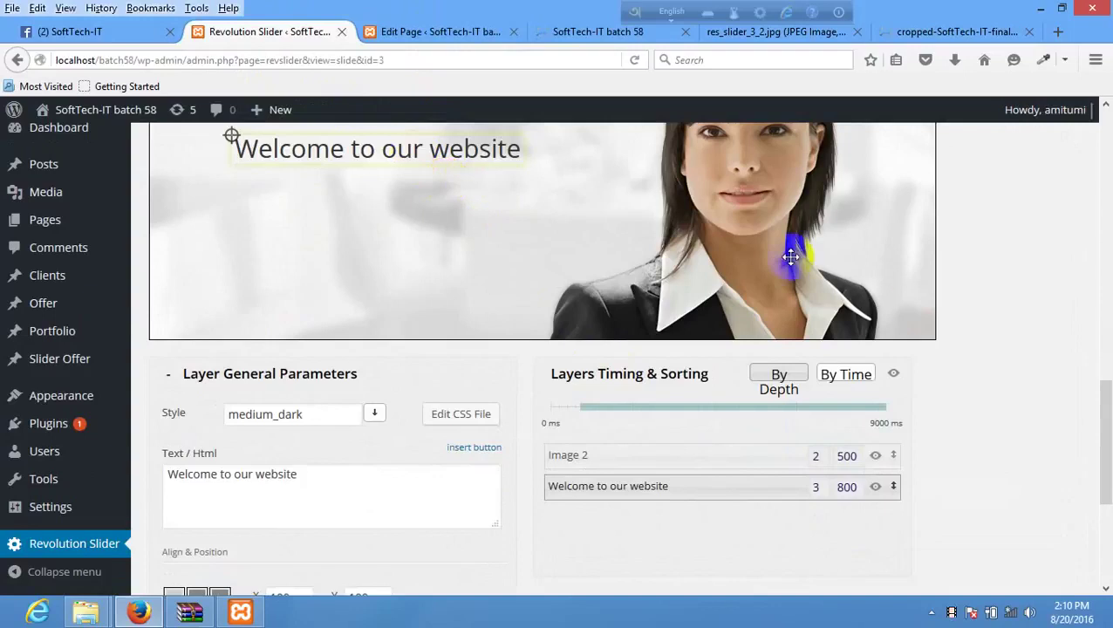
click(777, 230)
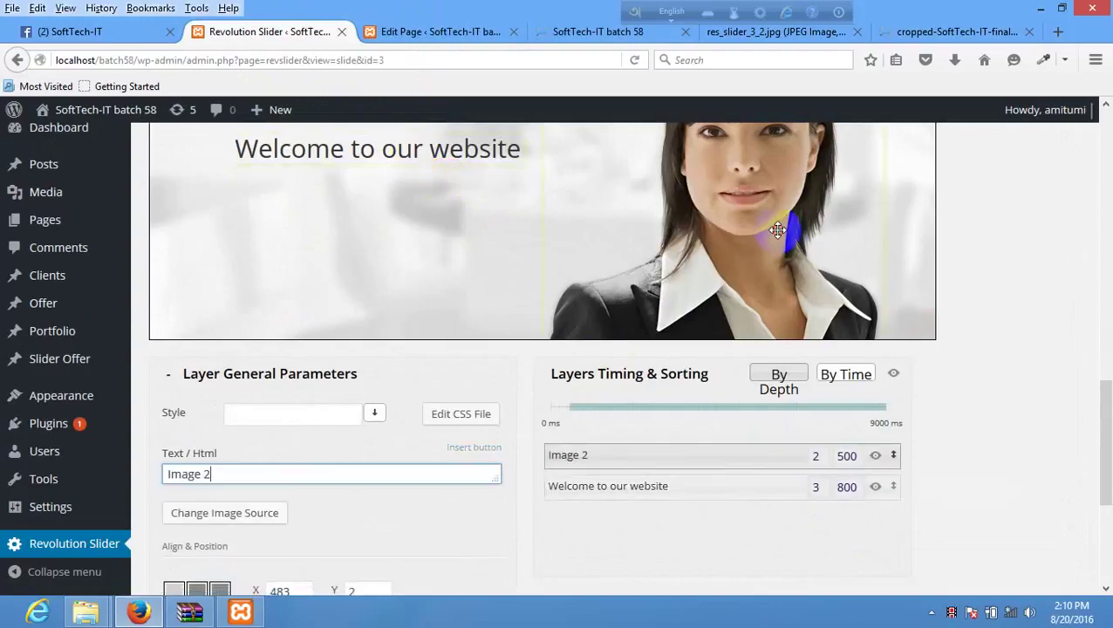
click(851, 454)
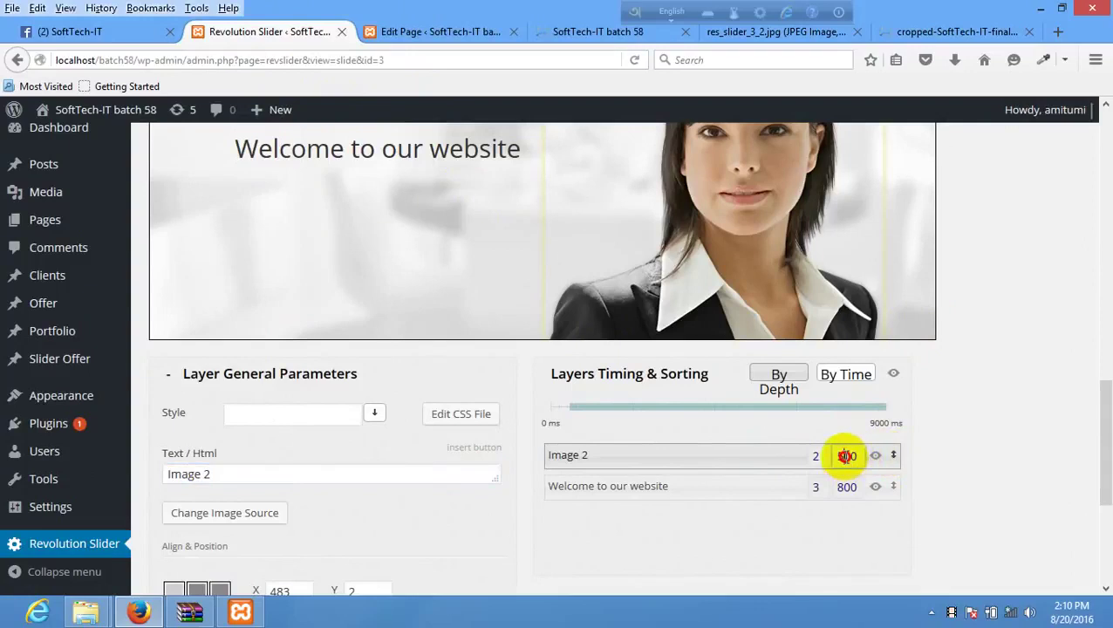
drag(837, 455, 844, 455)
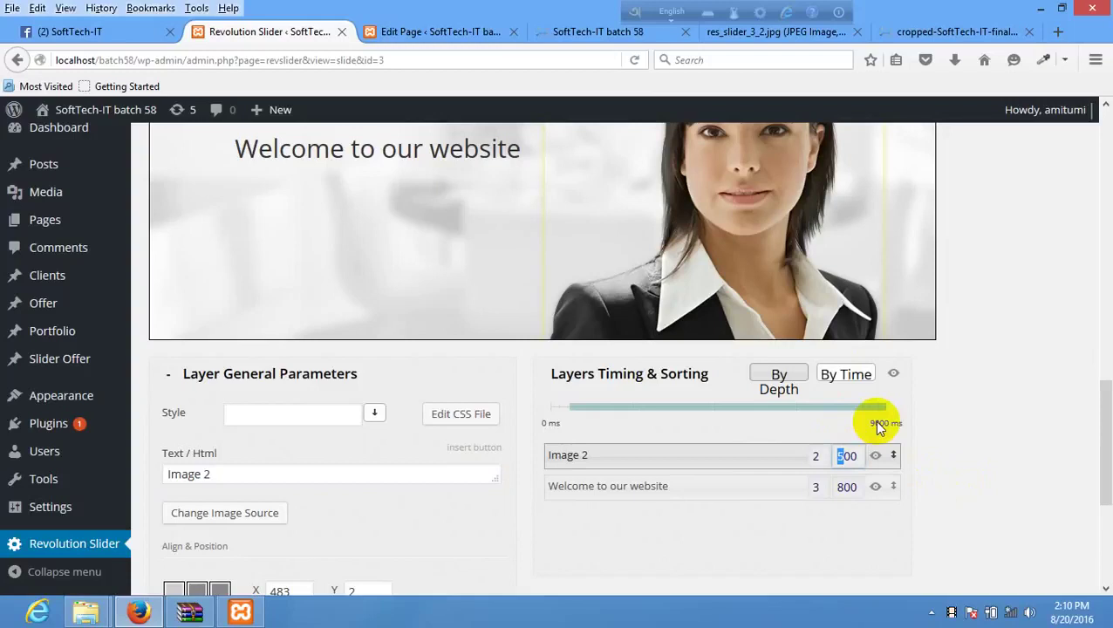
text(5)
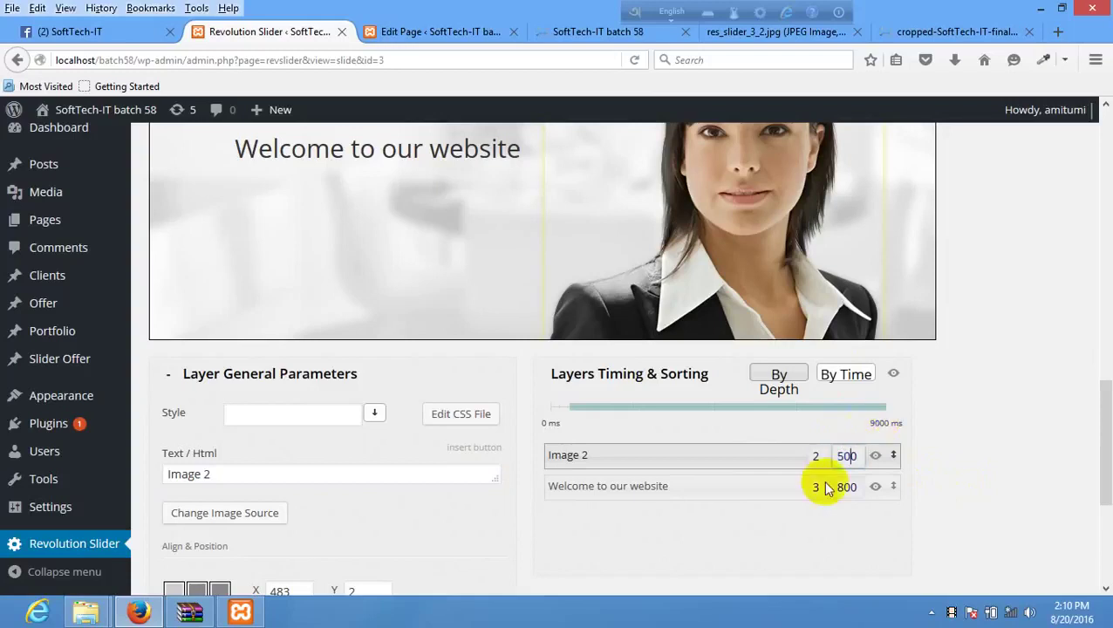
drag(844, 455, 835, 454)
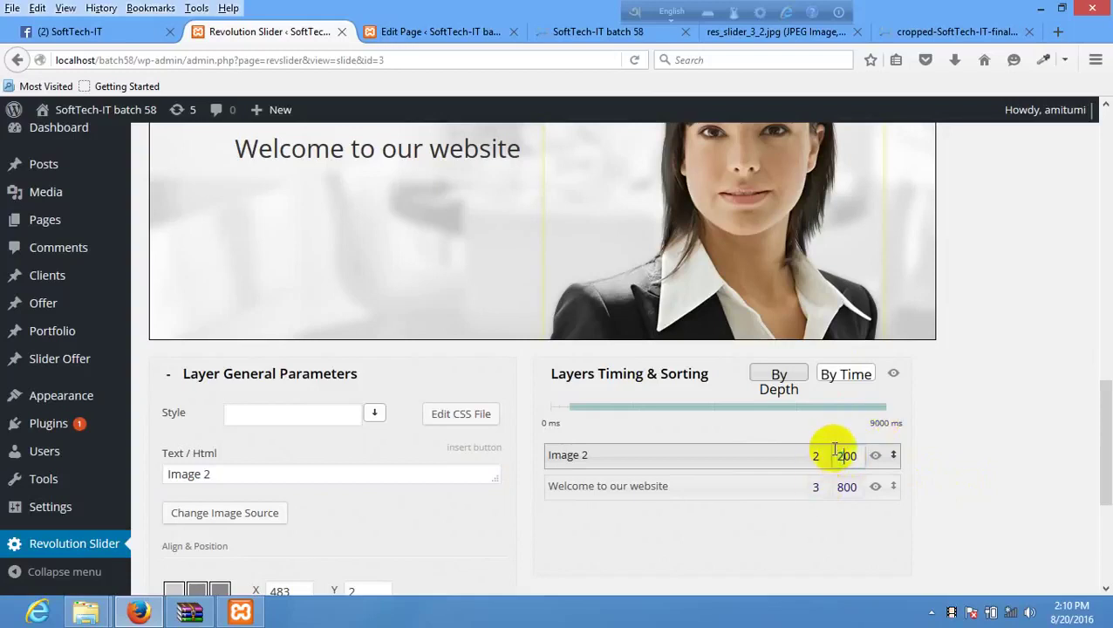
text(0)
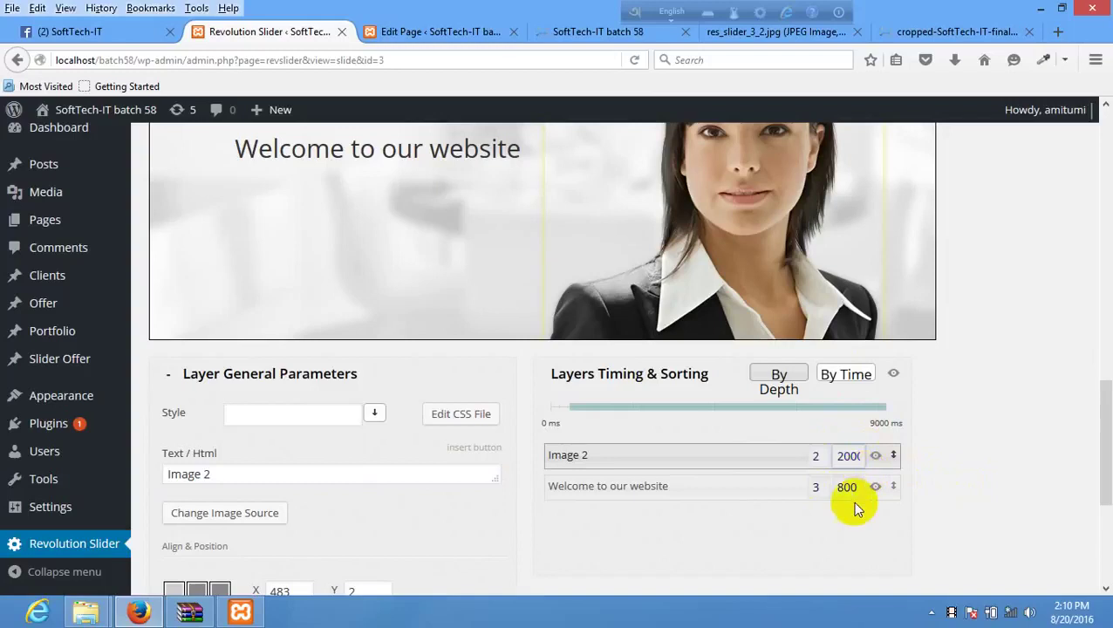
click(846, 489)
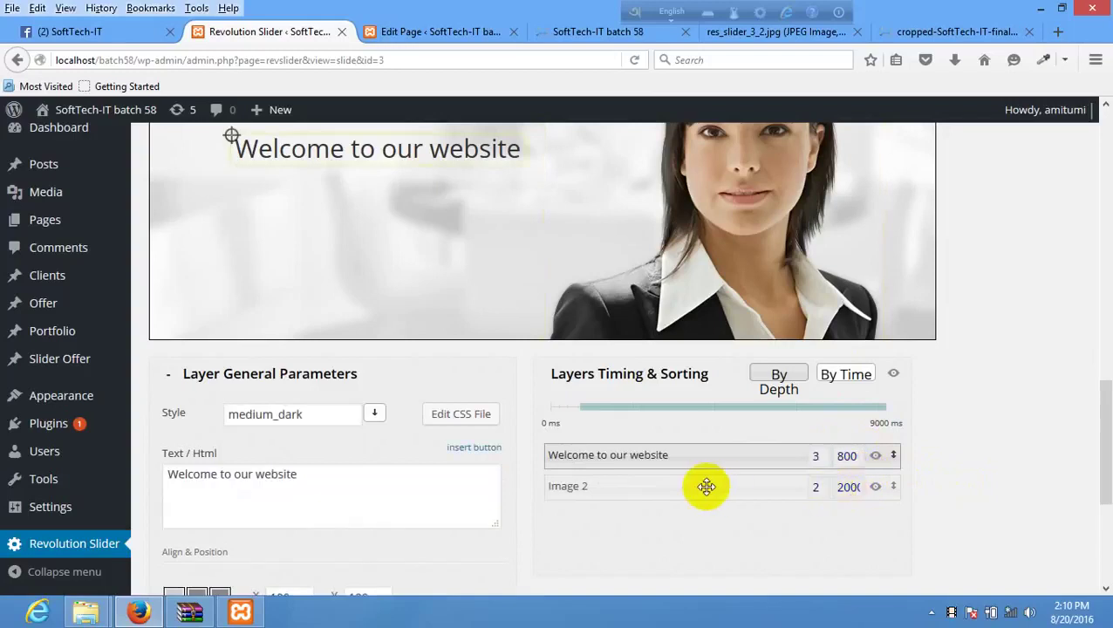
scroll(832, 328, up, 3)
scroll(723, 384, down, 7)
click(197, 515)
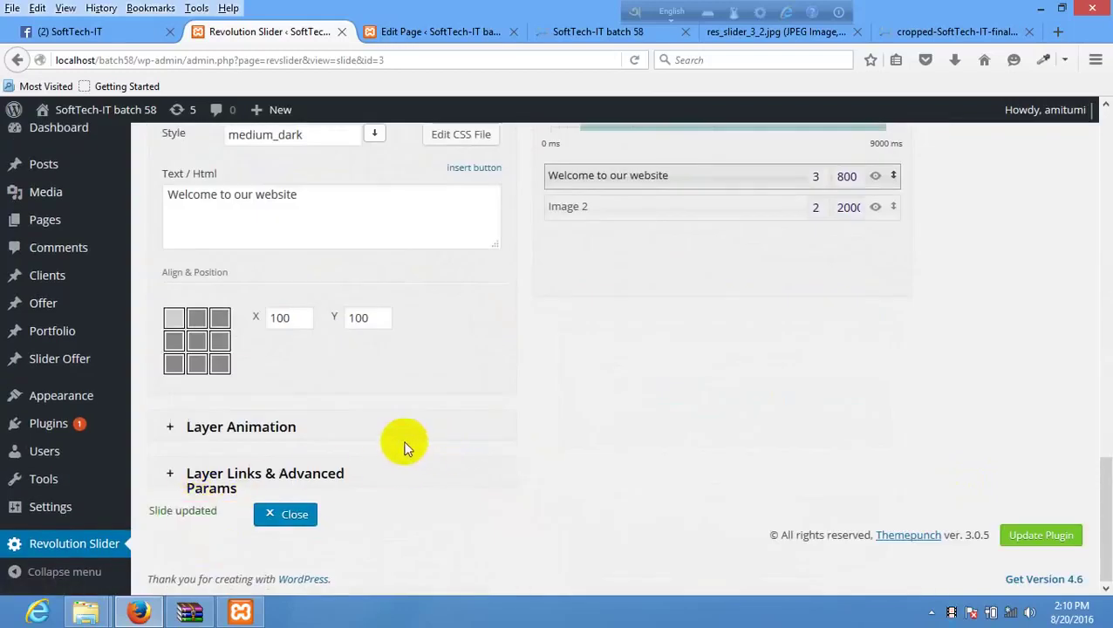
Step: Set the Image 2 layer's start animation to Long from Left and update the slide
click(329, 430)
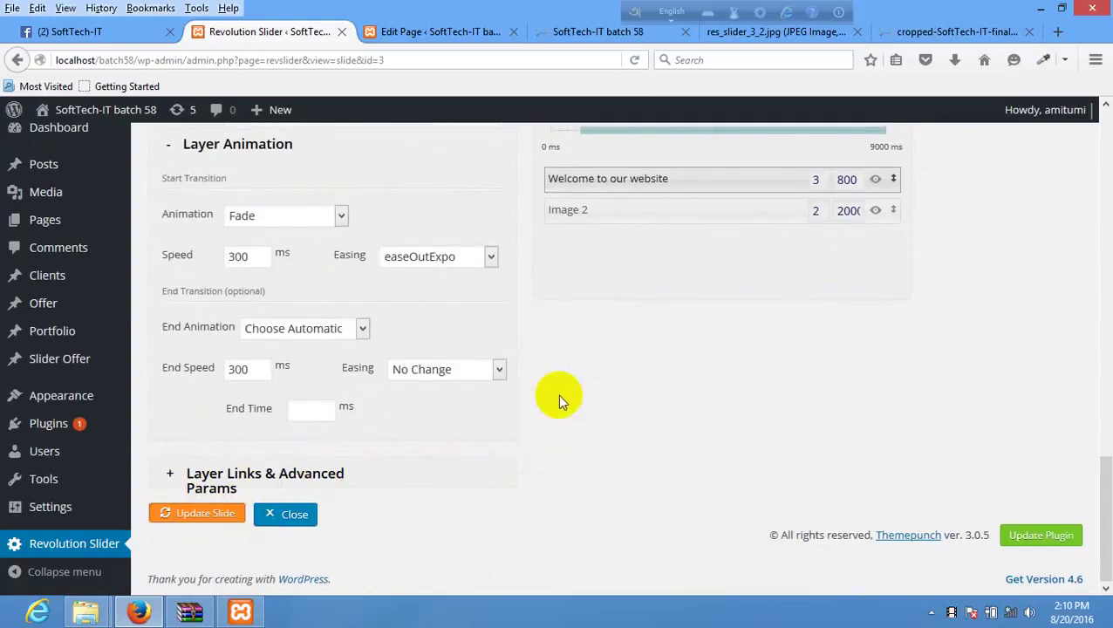
scroll(558, 394, up, 5)
click(715, 288)
scroll(712, 288, down, 5)
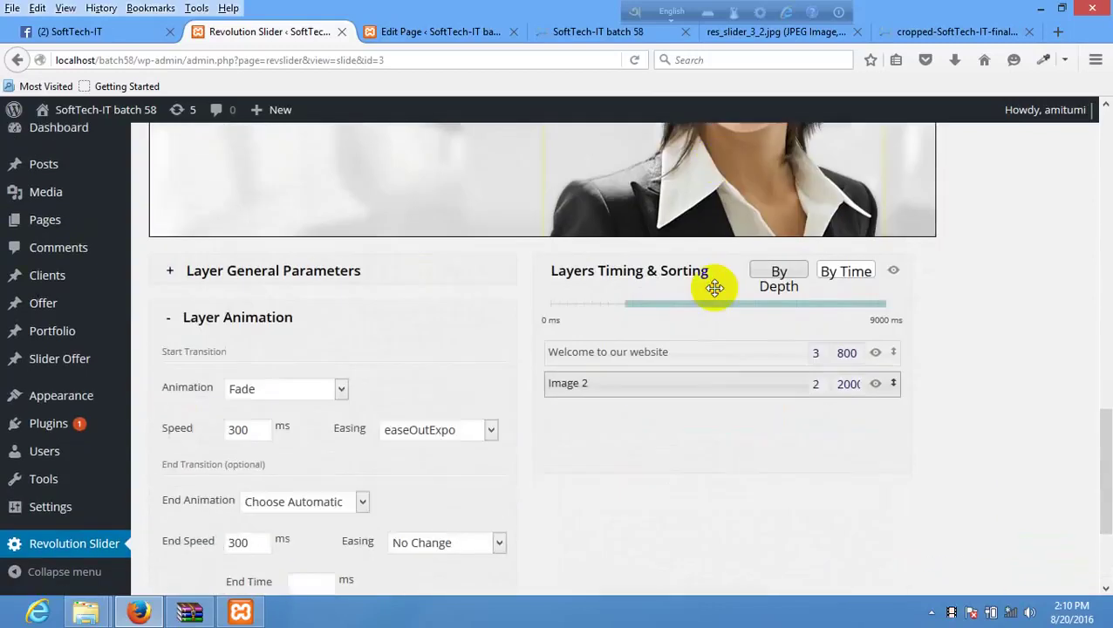
click(293, 308)
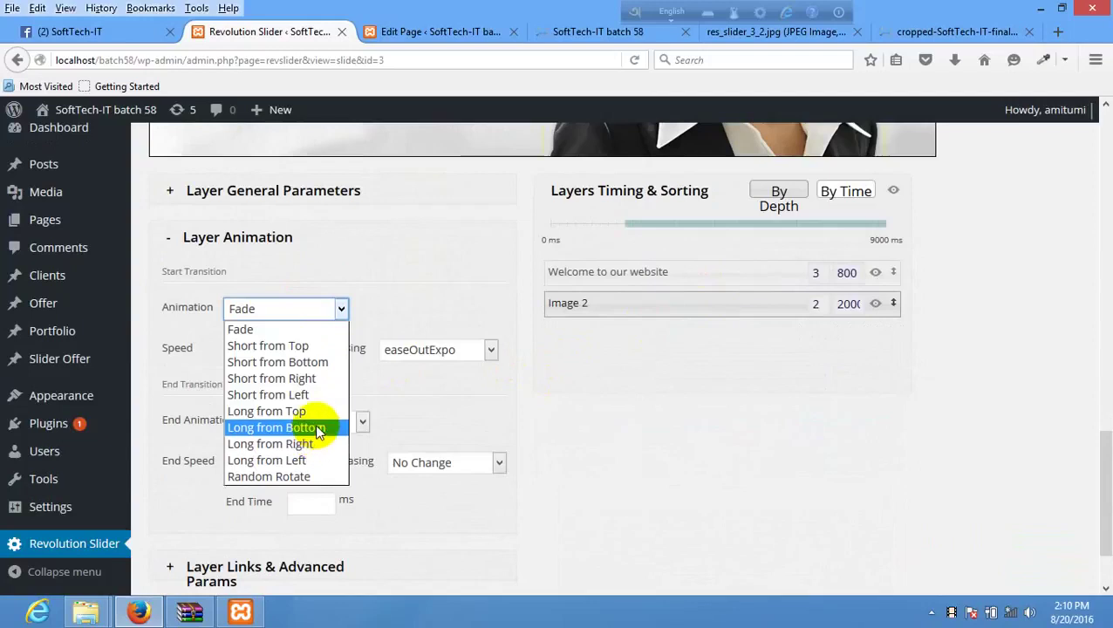
click(312, 459)
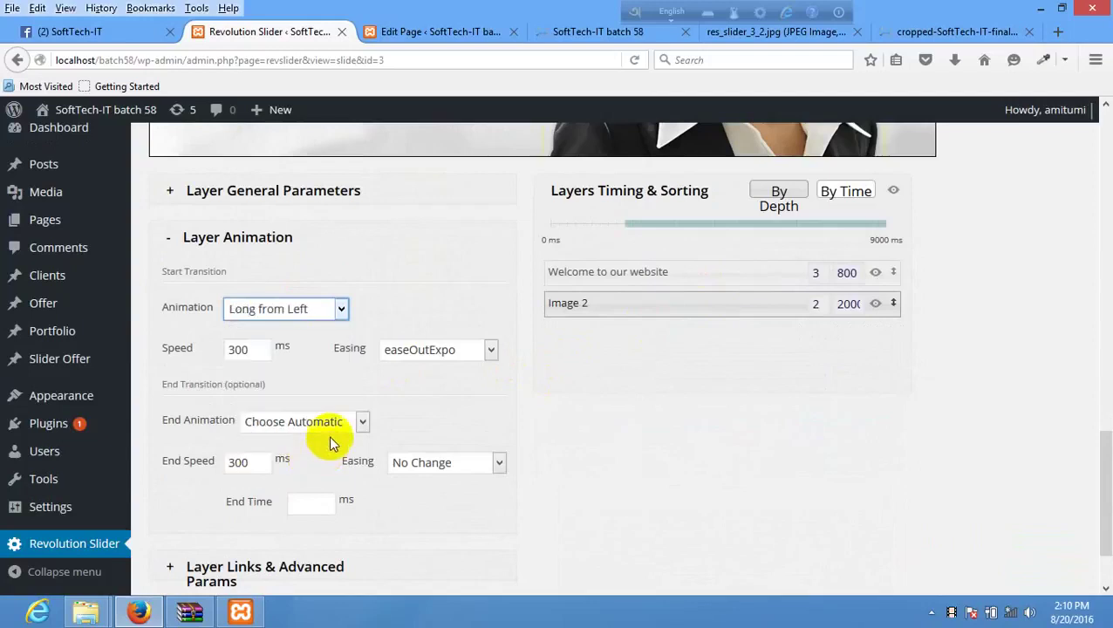
scroll(874, 443, up, 10)
scroll(477, 437, down, 12)
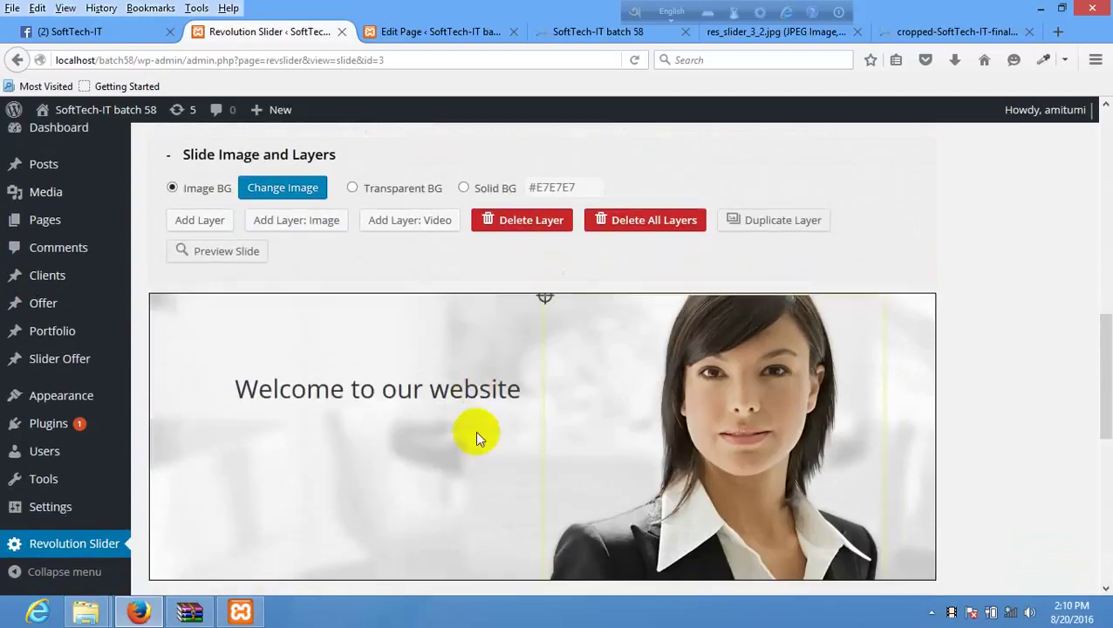
click(187, 514)
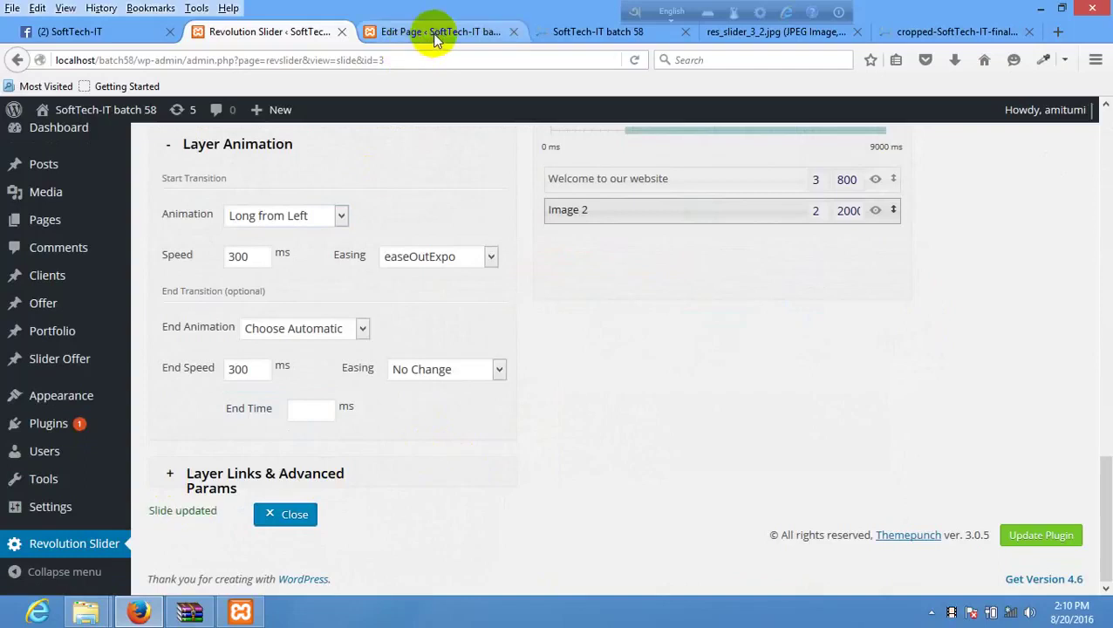
Step: Reload the site's Home page twice to watch the slider's layer animation
click(430, 32)
right_click(486, 248)
click(563, 32)
right_click(551, 157)
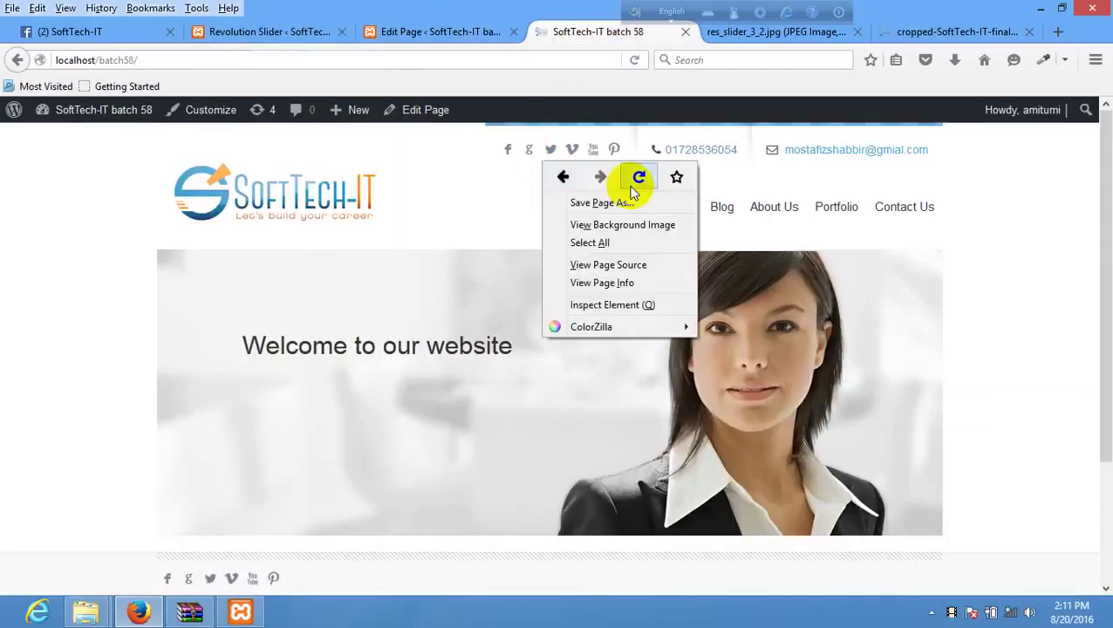
click(628, 181)
right_click(475, 216)
click(567, 220)
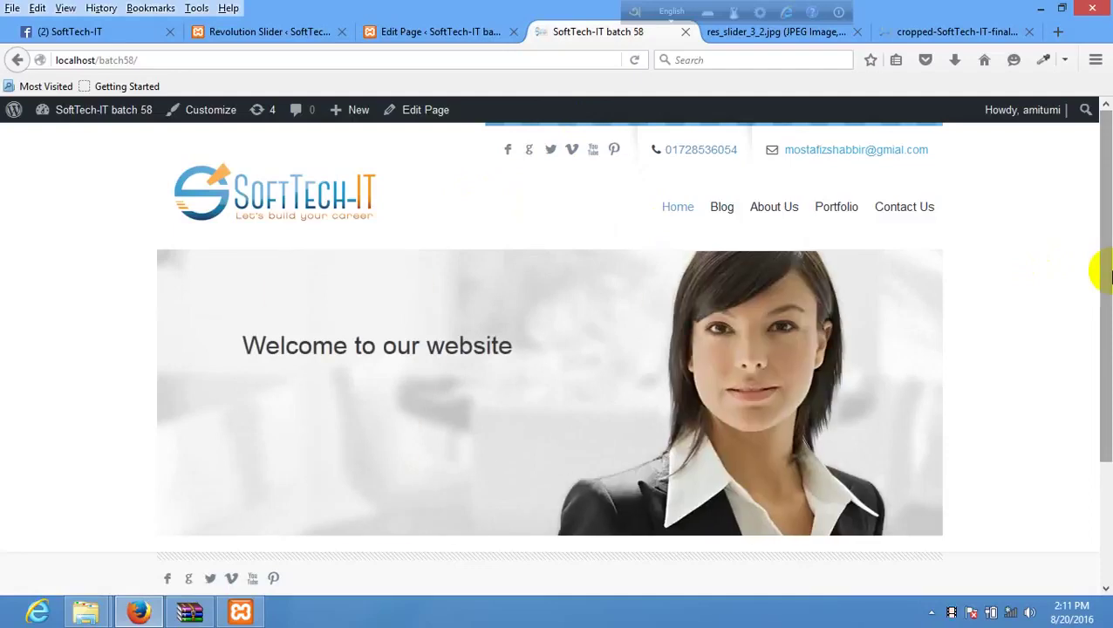
Step: Set the Image 2 layer's start time to 5000 ms and its start transition speed to 1000 ms
click(441, 32)
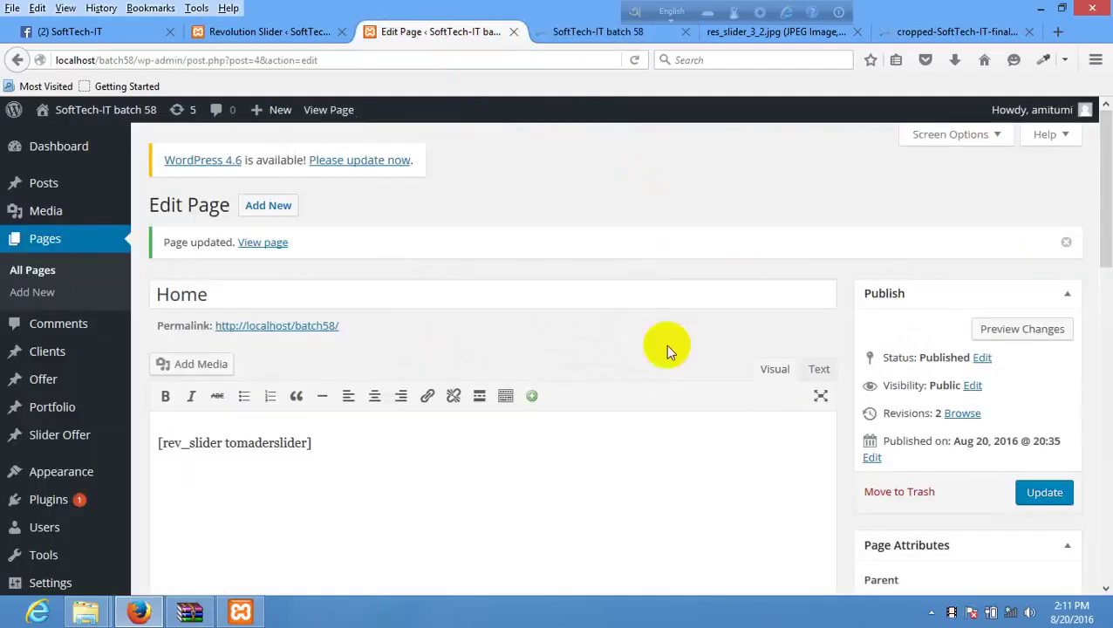
click(299, 17)
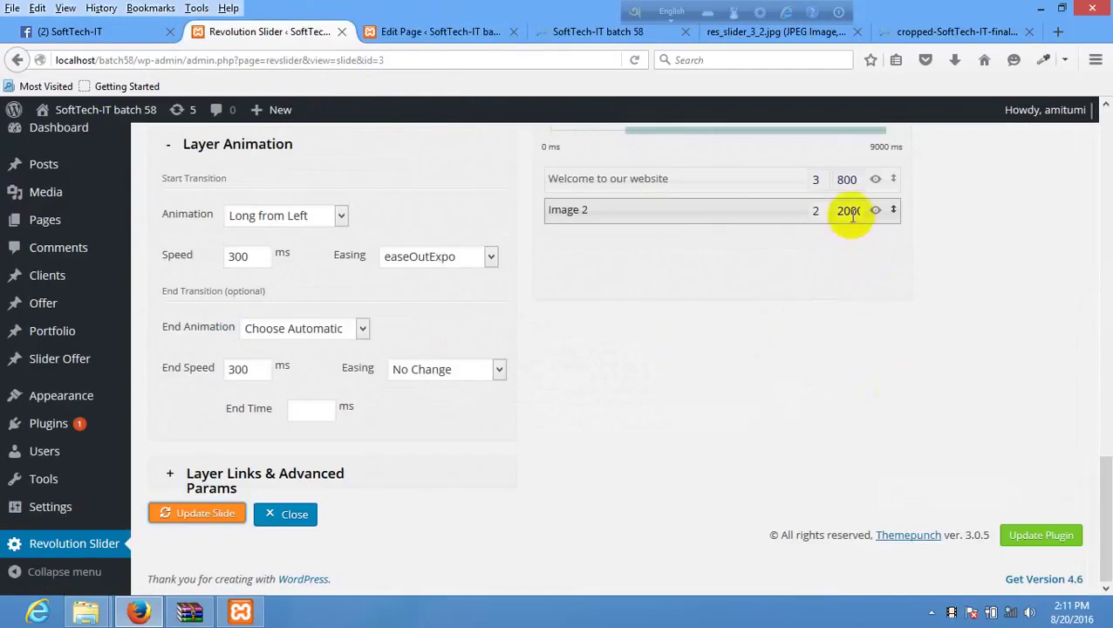
click(839, 211)
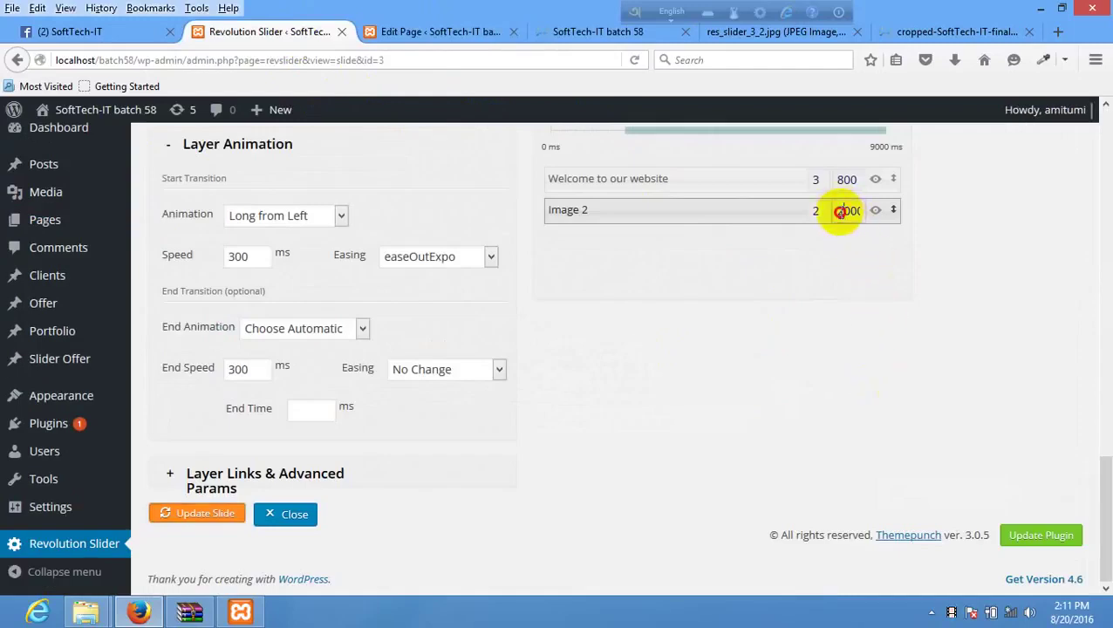
drag(837, 211, 813, 211)
click(831, 210)
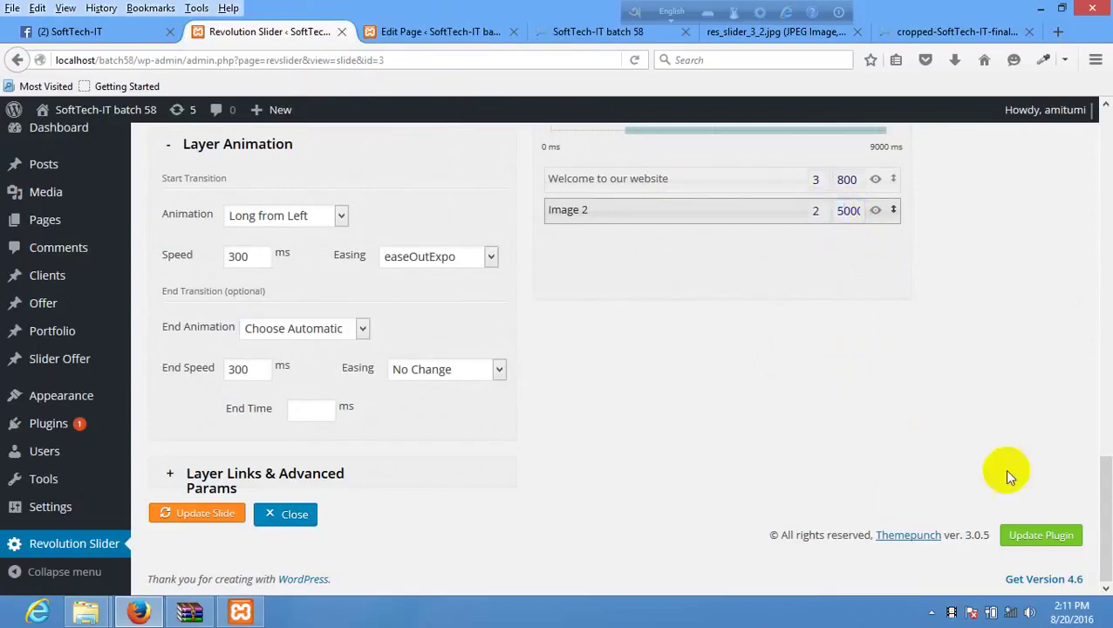
click(240, 370)
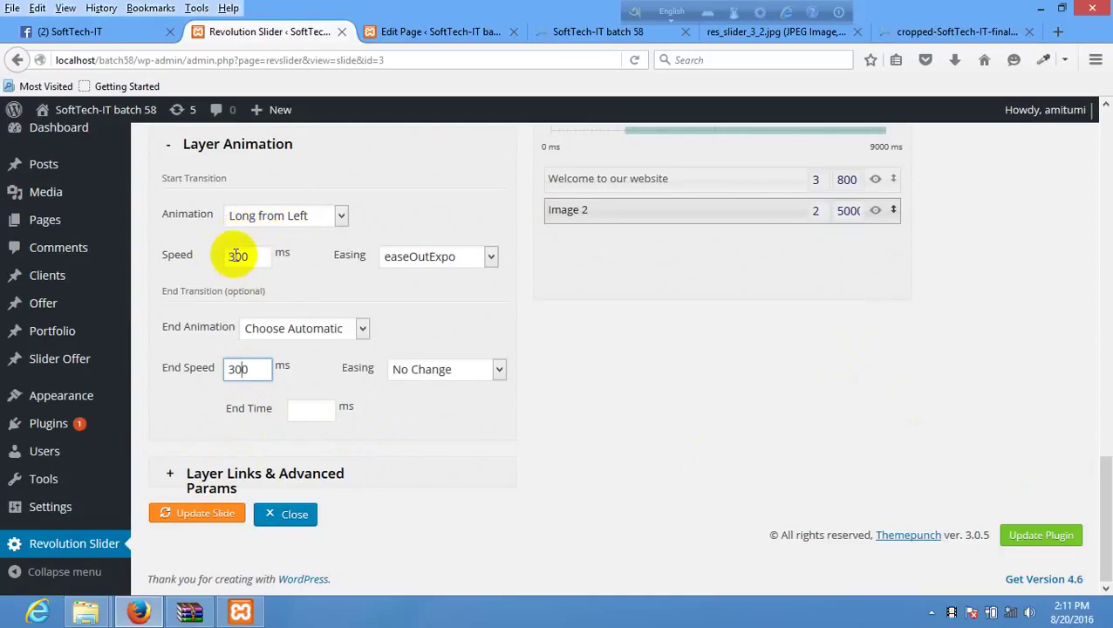
drag(234, 254, 178, 255)
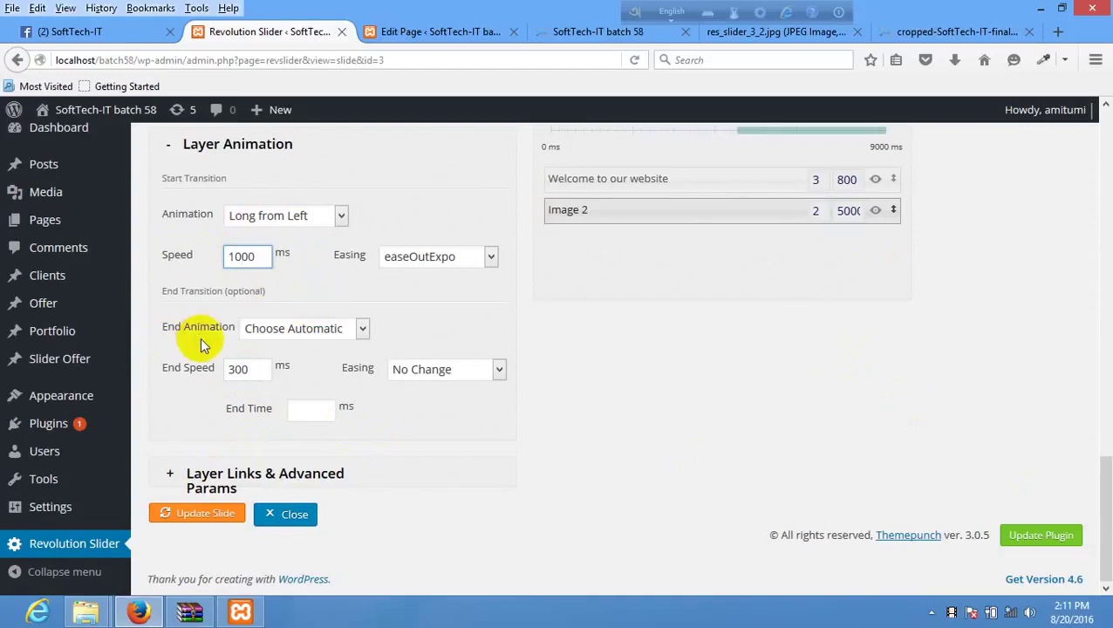
Step: Set the Image 2 layer's end animation to Random Rotate Out with an end speed of 2000 ms
click(355, 330)
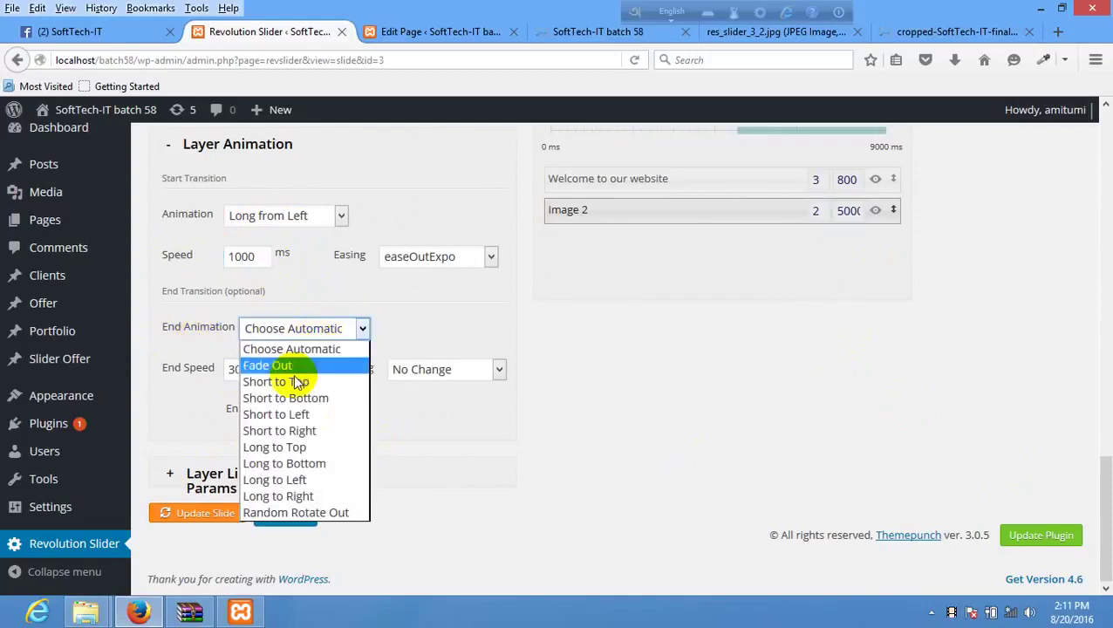
click(330, 512)
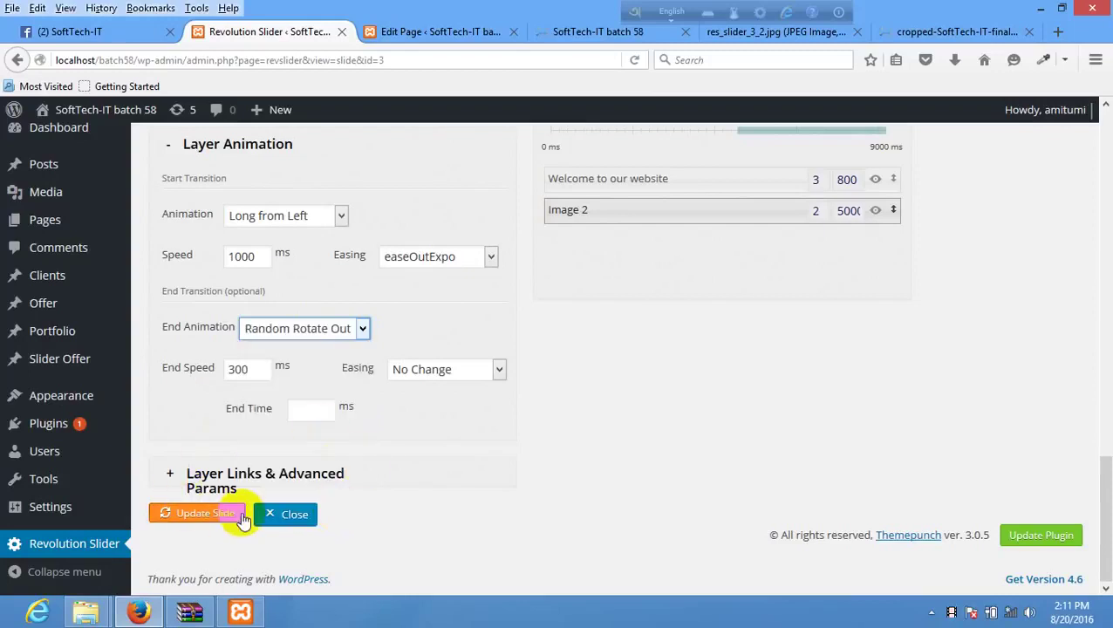
drag(232, 371, 136, 374)
text(20)
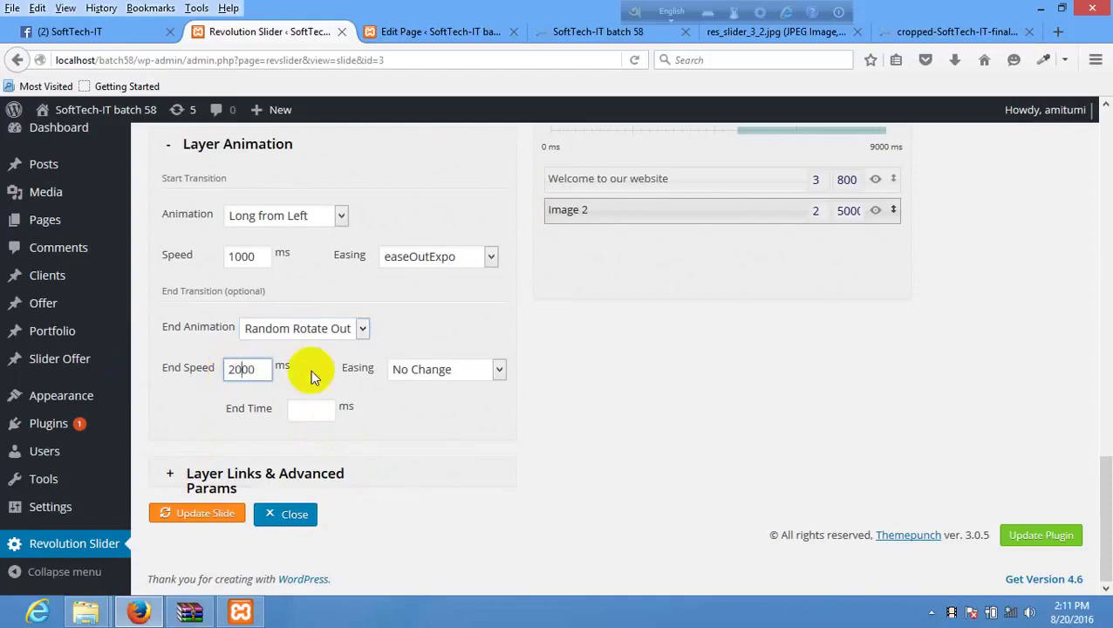
click(419, 375)
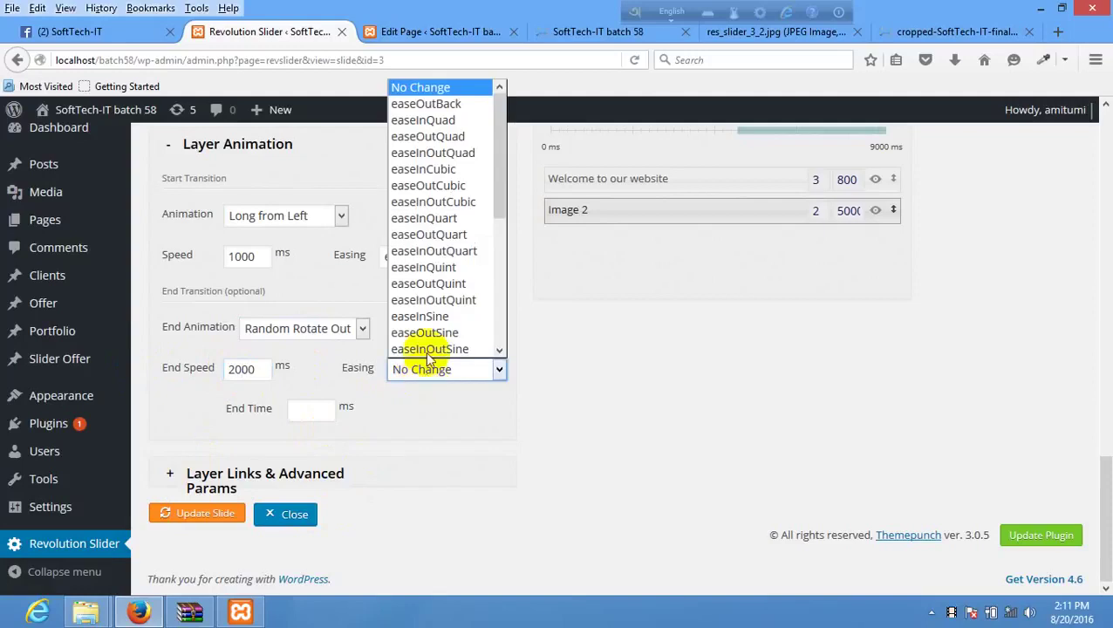
click(422, 366)
Step: Set the Image 2 layer's start transition easing to easeOutElastic and update the slide
click(444, 259)
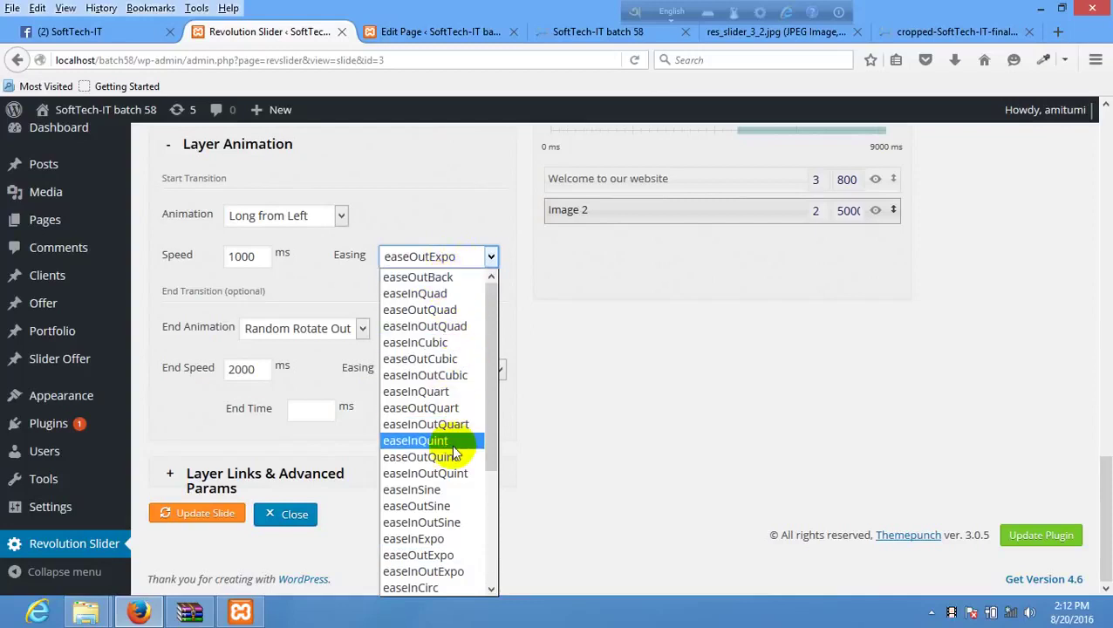
scroll(451, 444, down, 2)
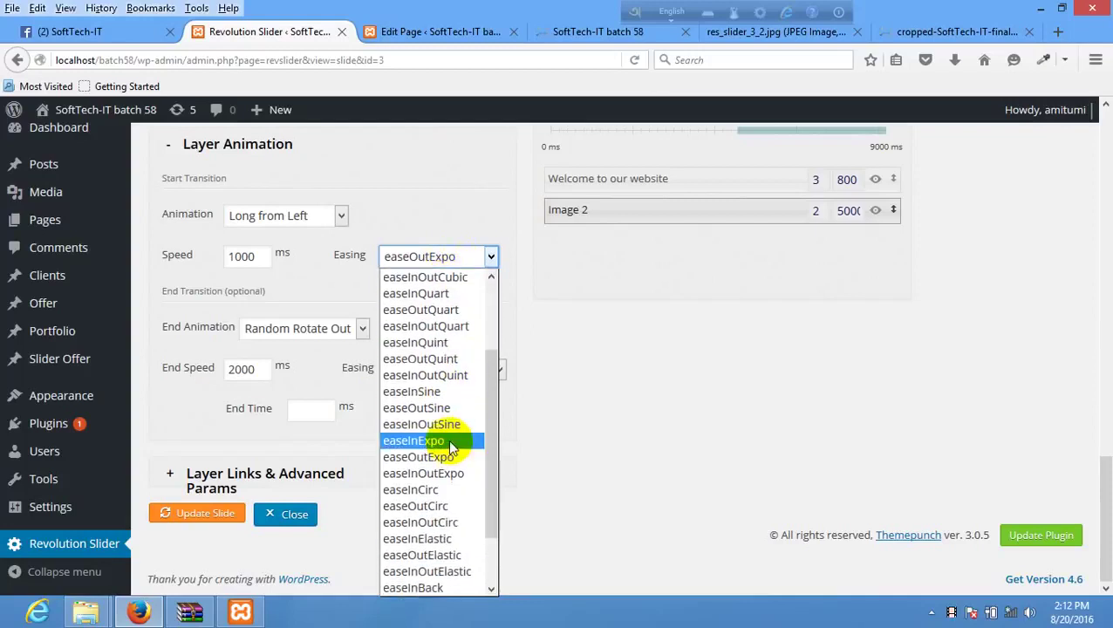
scroll(448, 436, down, 2)
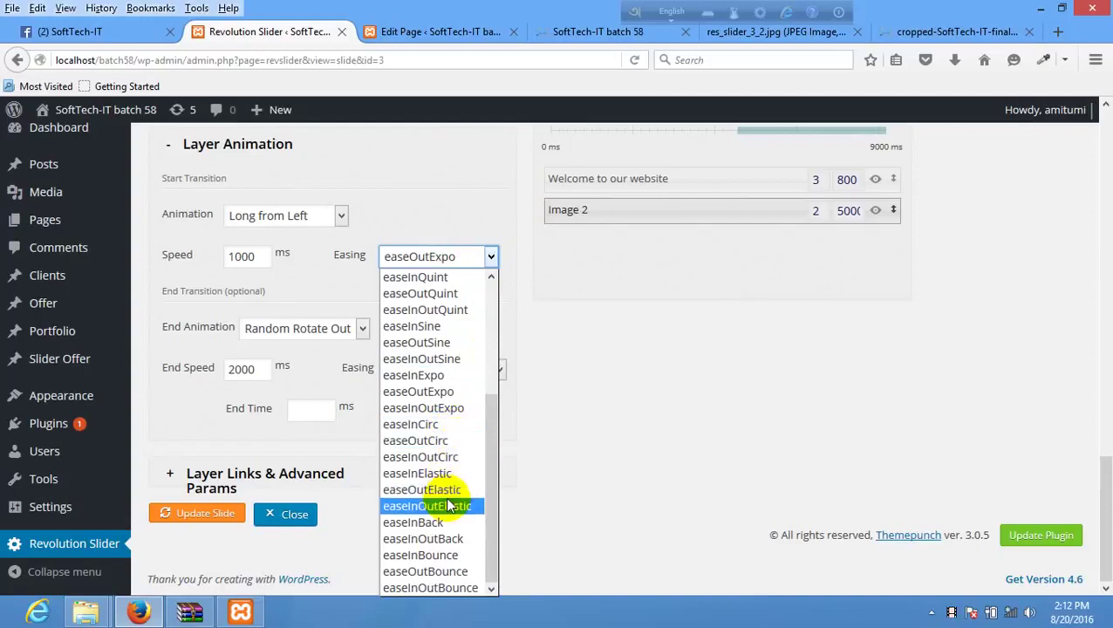
click(449, 493)
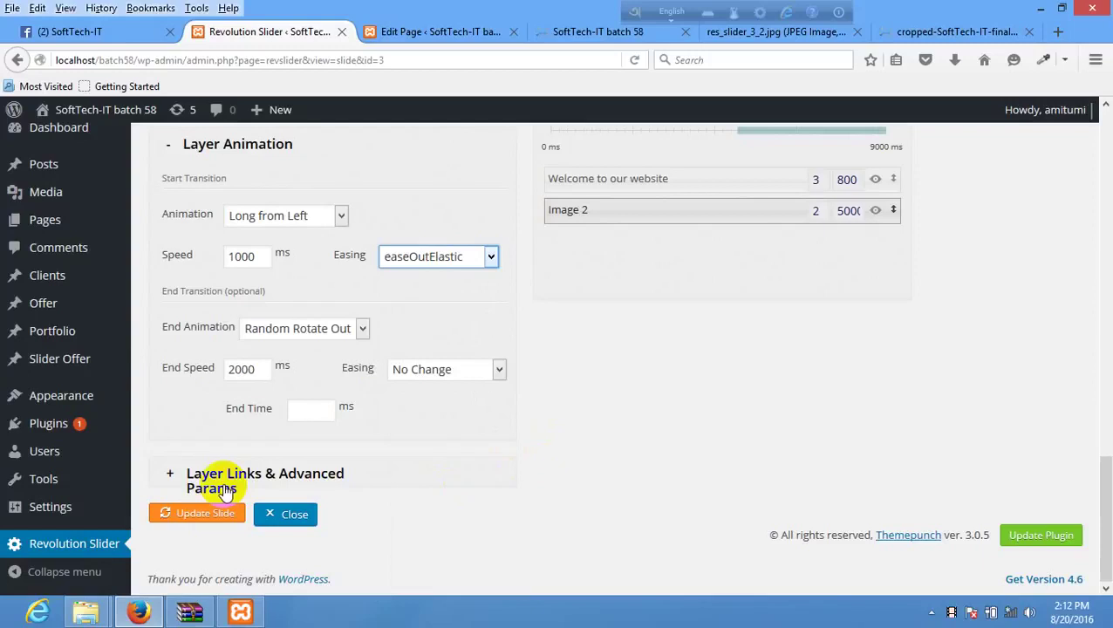
click(200, 512)
Step: Reload the site's Home page to watch the Image 2 layer's elastic entrance
click(436, 31)
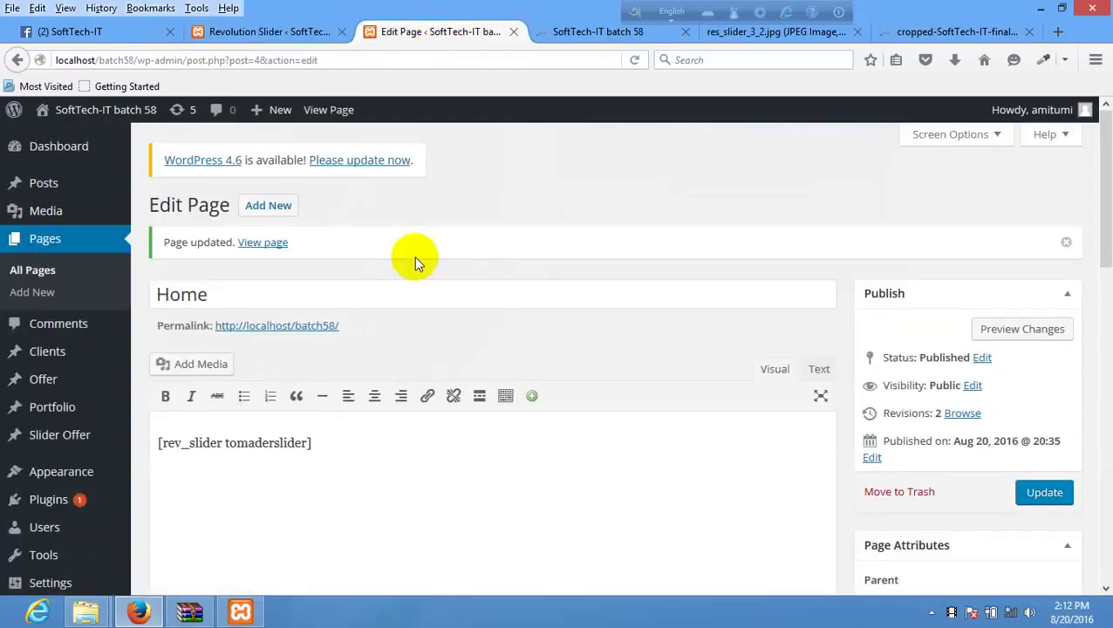
right_click(417, 276)
click(562, 30)
click(561, 30)
right_click(417, 206)
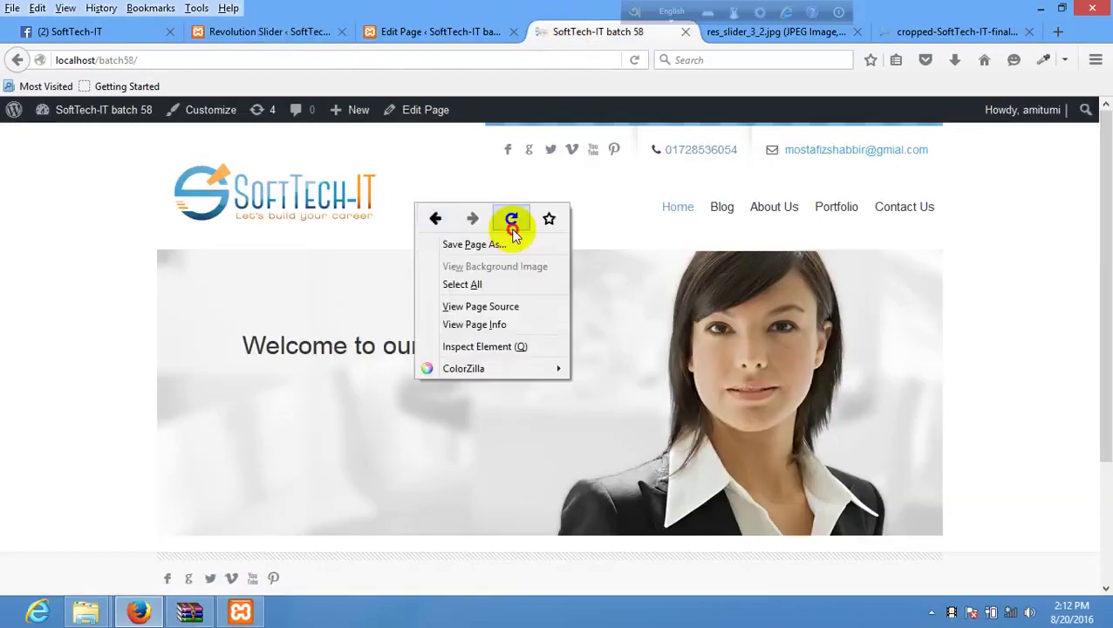
click(512, 228)
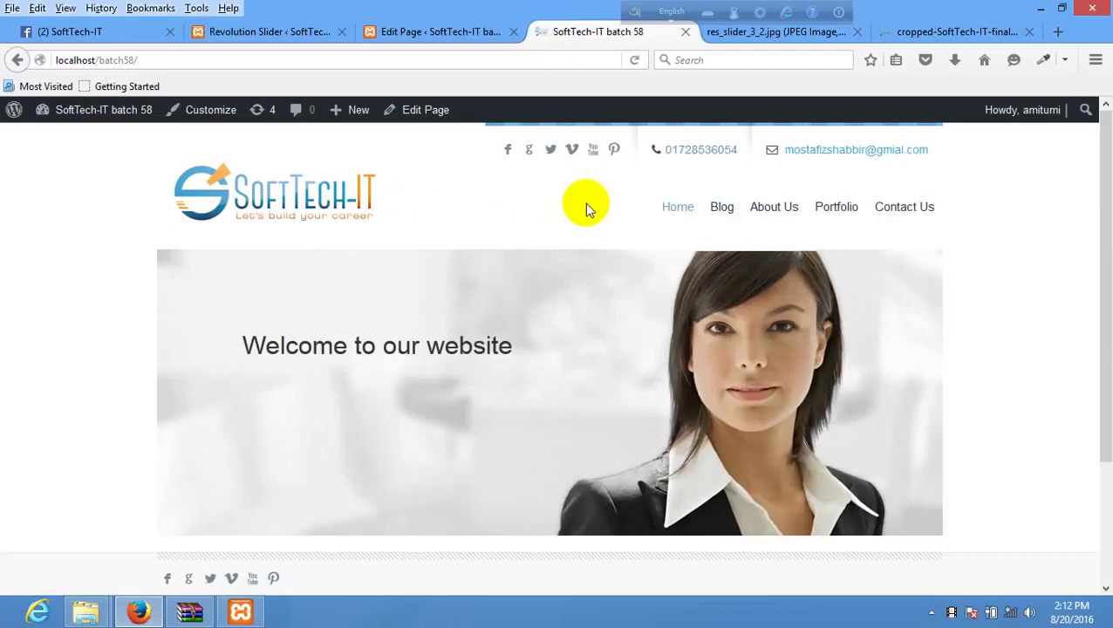
Step: Return to the slide editor, set the Image 2 layer's start time to 500 ms and update the slide
click(392, 31)
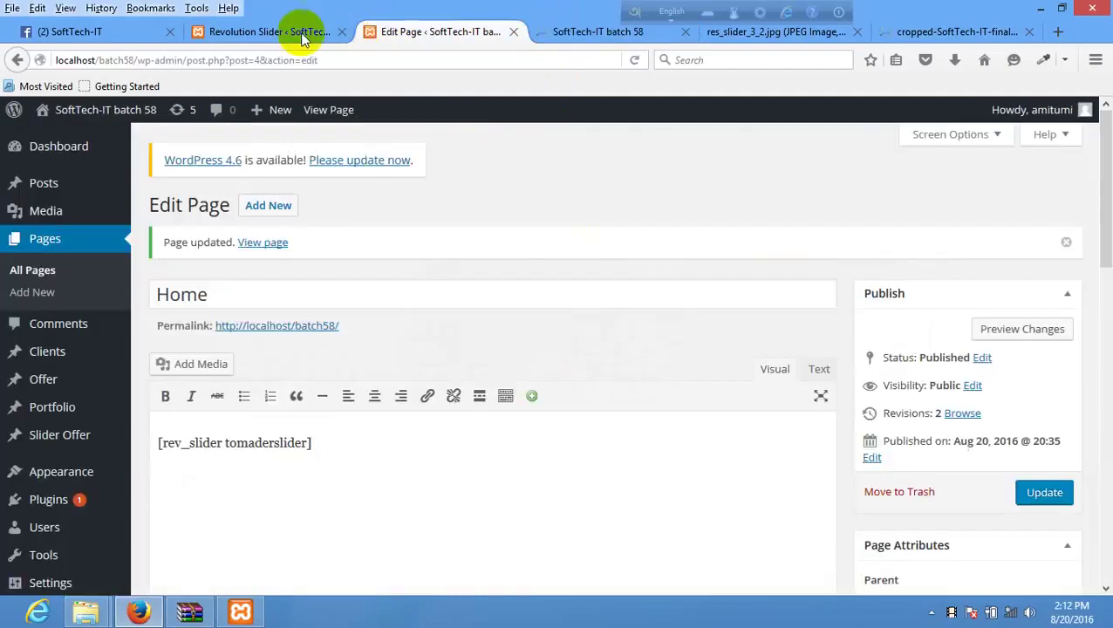
click(293, 31)
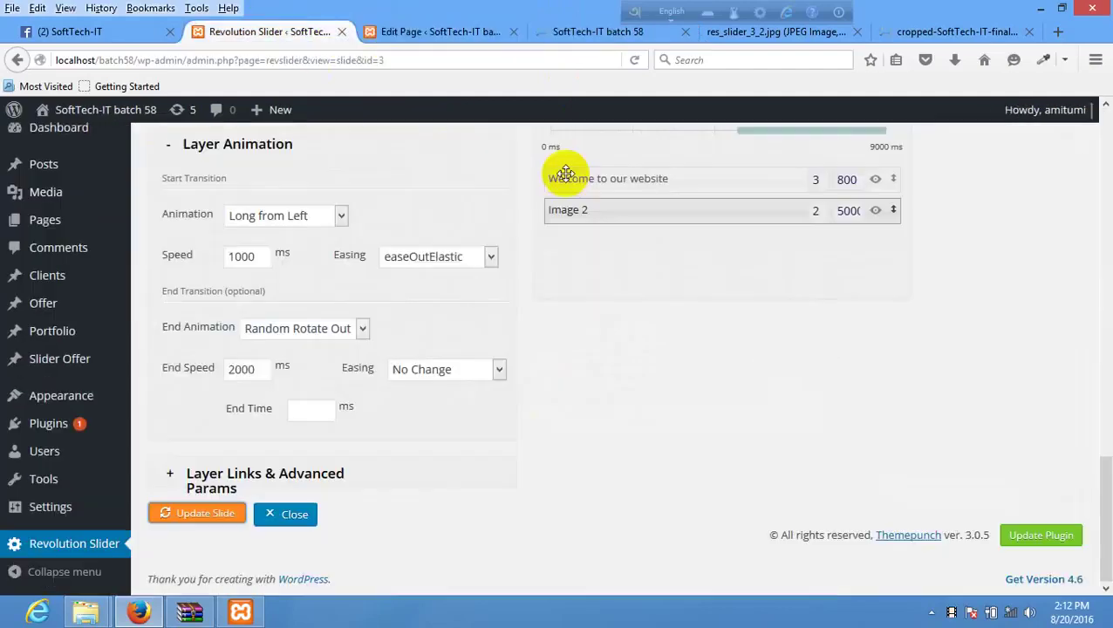
click(855, 211)
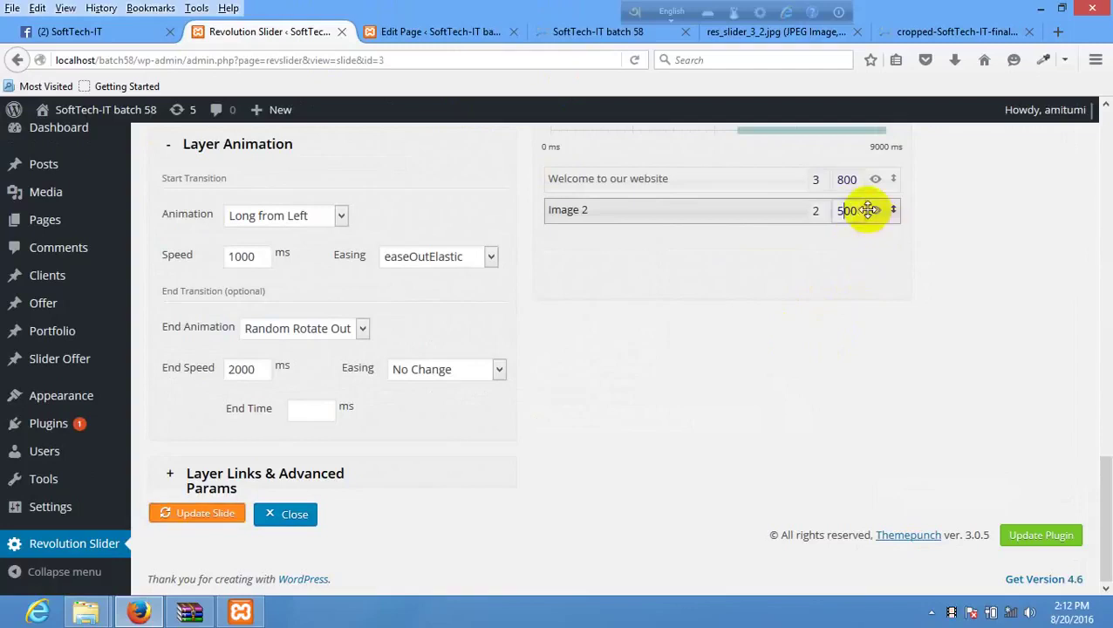
click(204, 513)
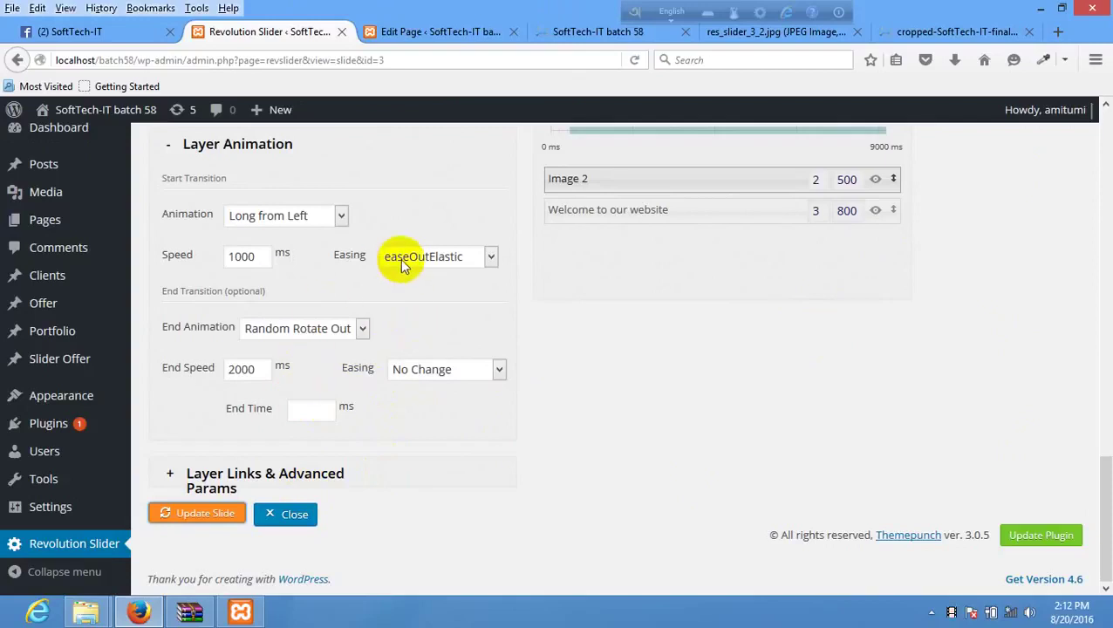
Step: Set the "Welcome to our website" layer's start animation to Long from Top, with speed 2000 ms and easing easeInOutCubic
scroll(379, 274, up, 2)
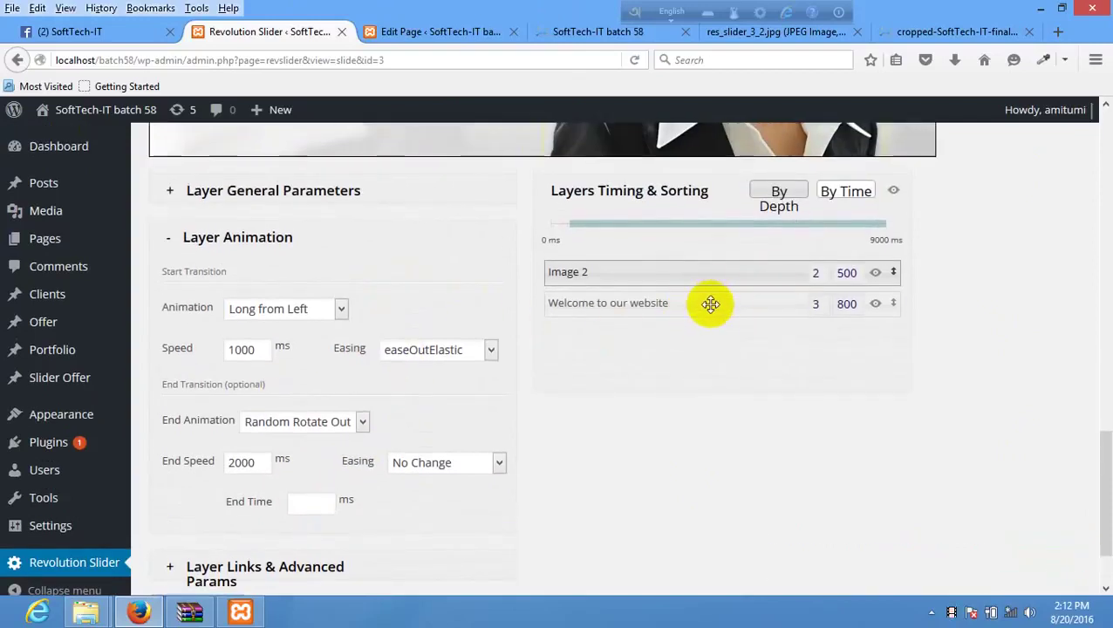
scroll(711, 303, up, 4)
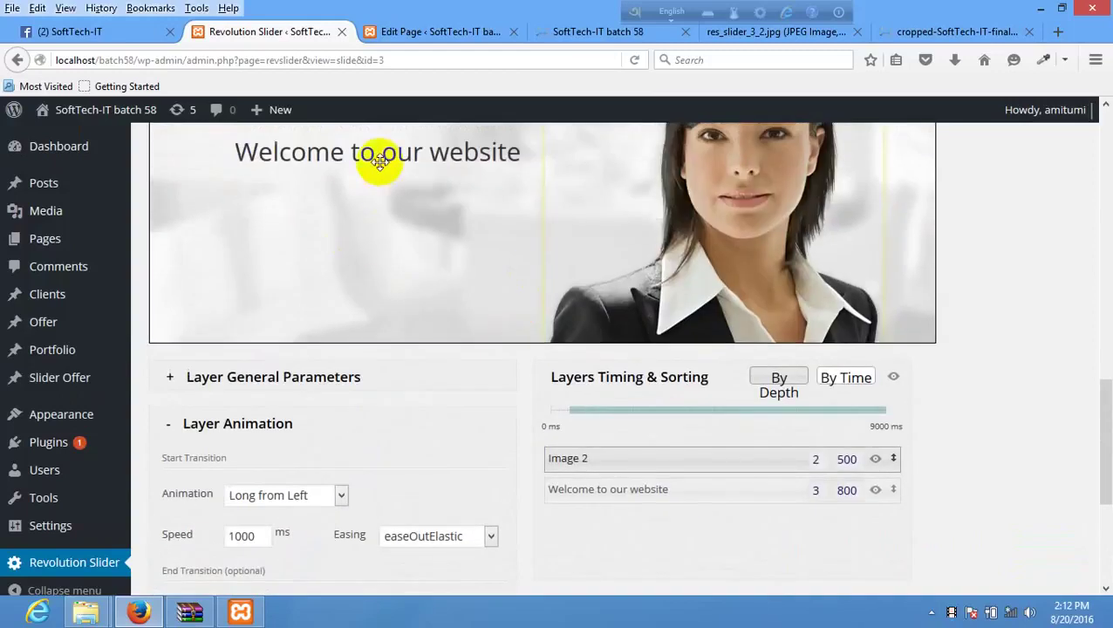
click(379, 162)
scroll(524, 472, down, 4)
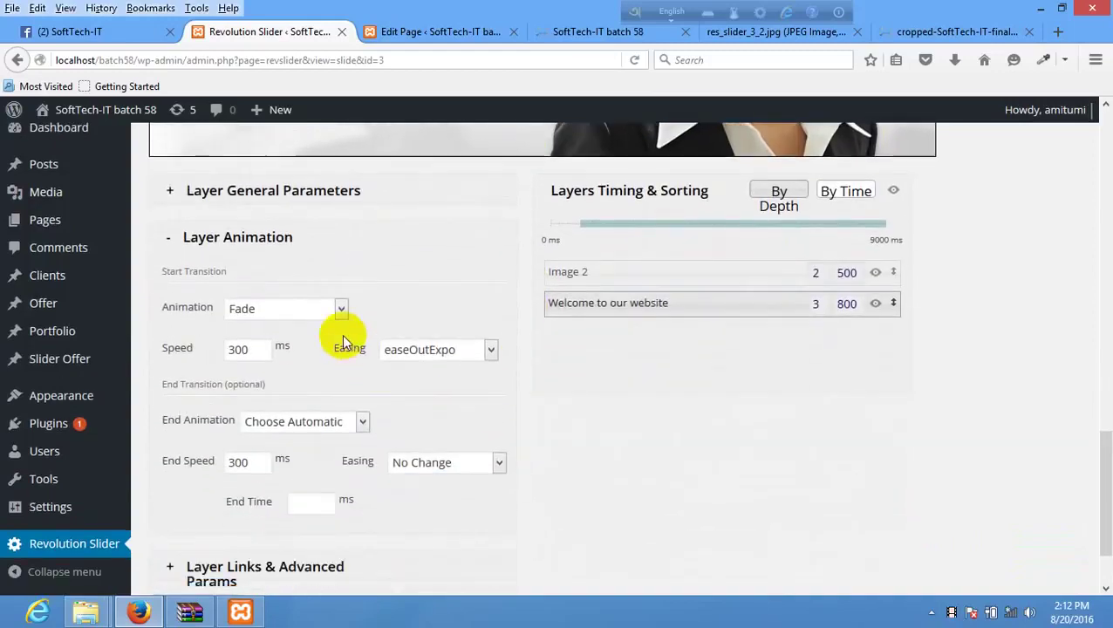
click(331, 316)
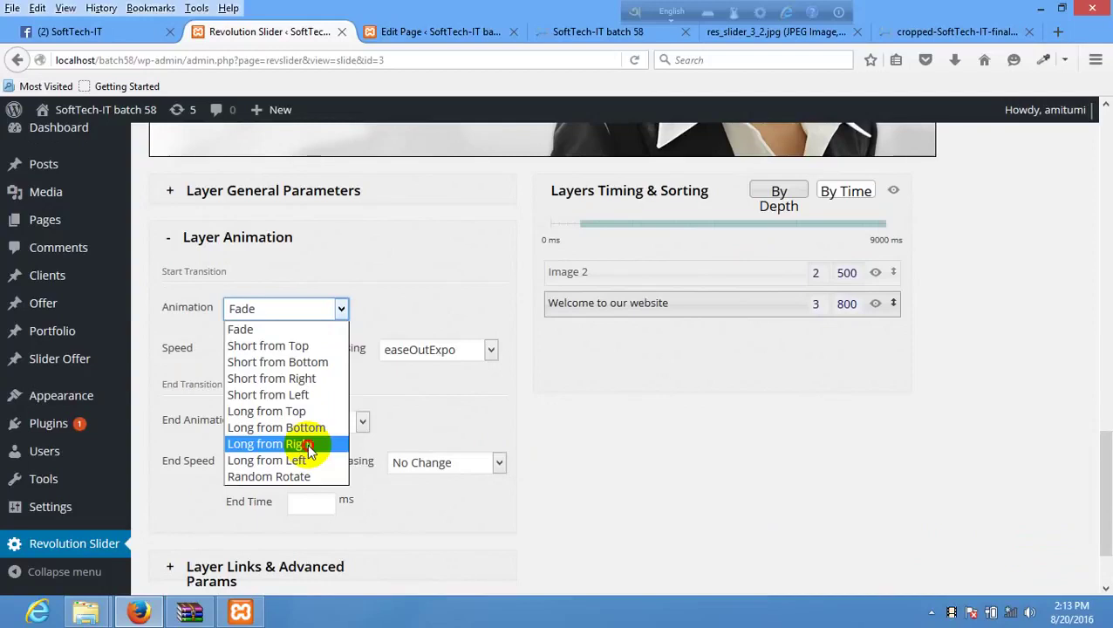
click(308, 411)
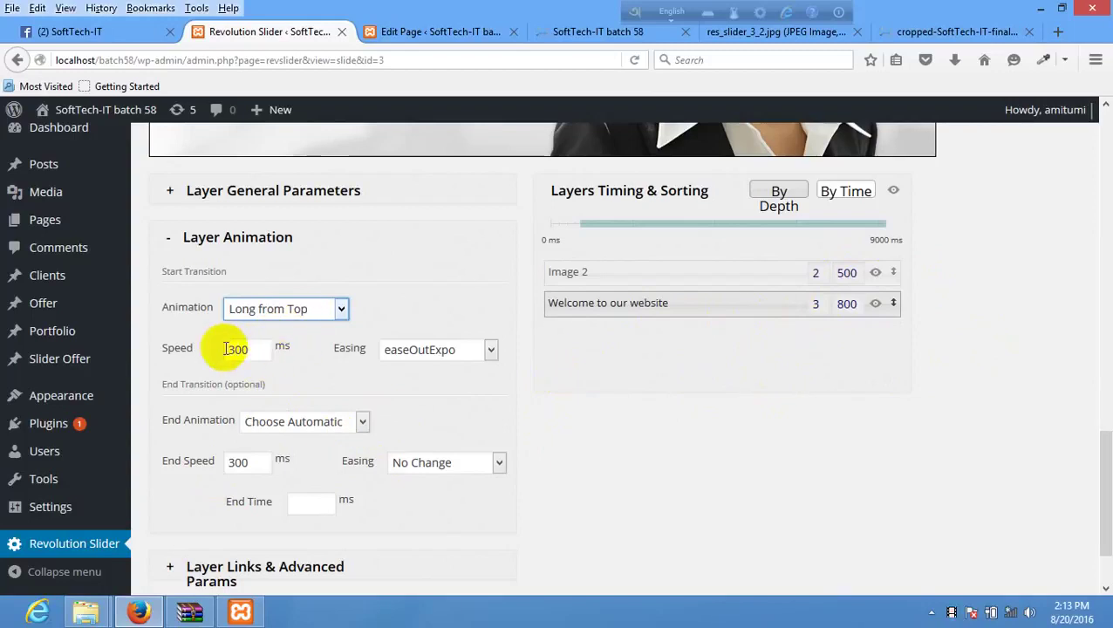
drag(234, 349, 196, 348)
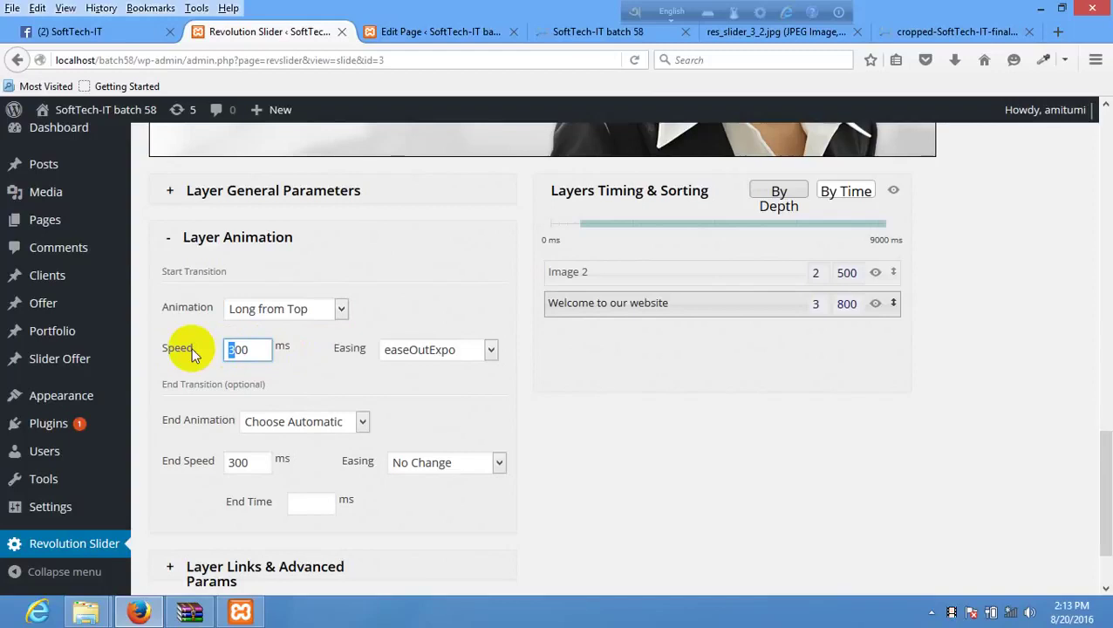
text(20)
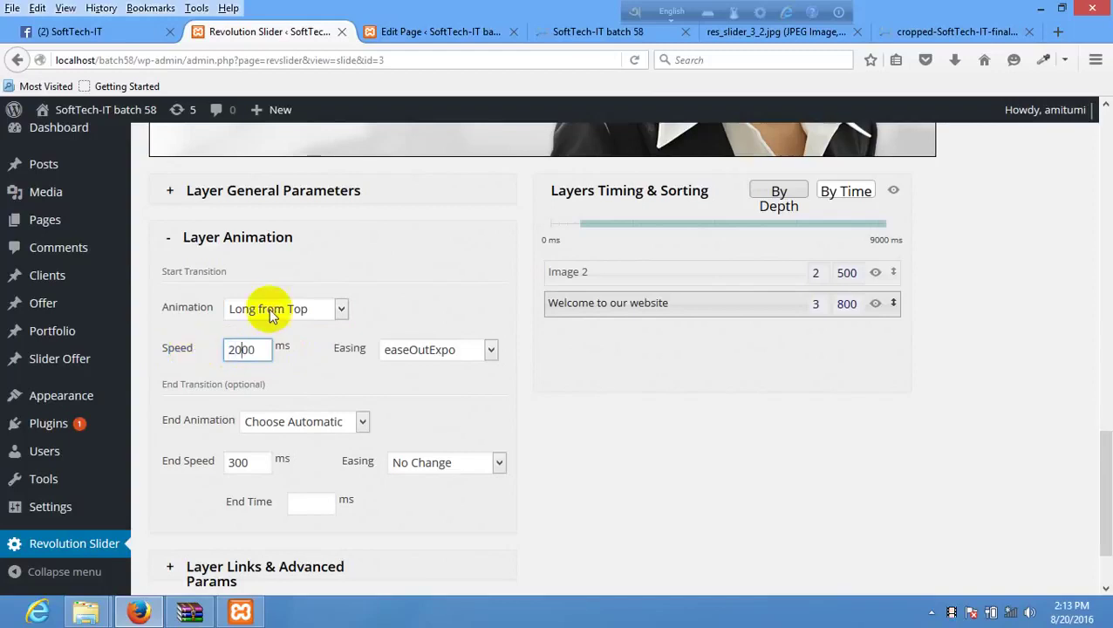
click(453, 353)
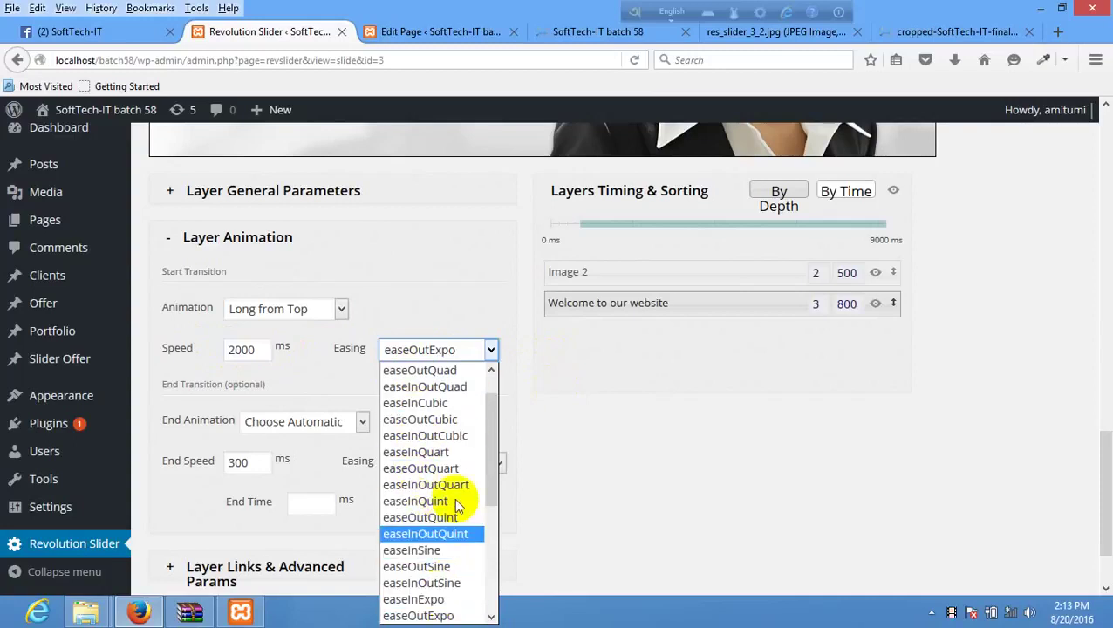
click(456, 436)
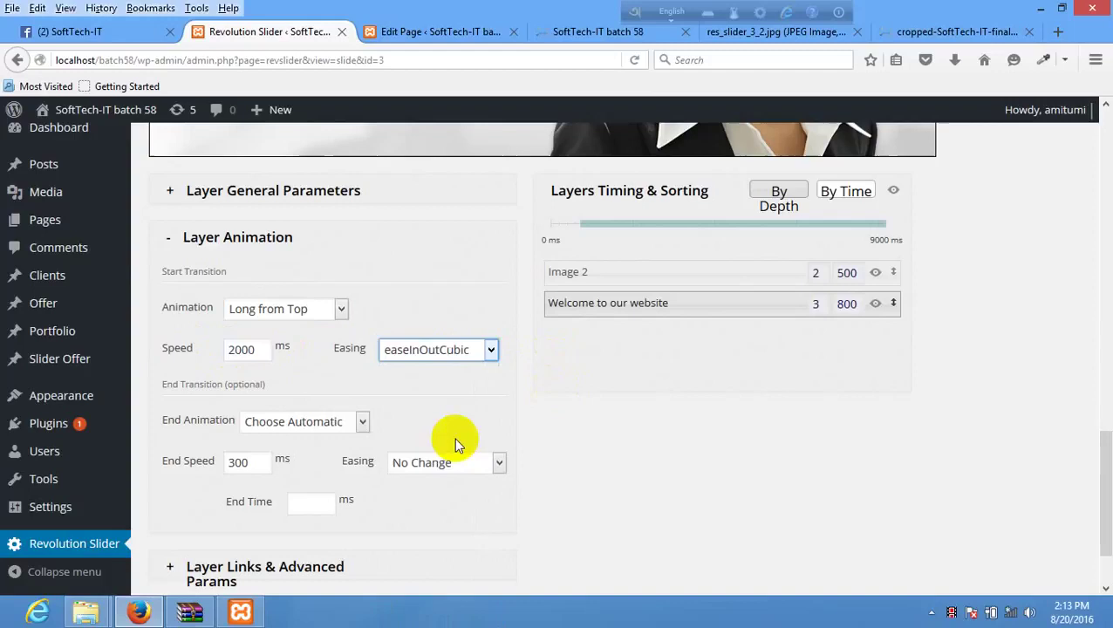
Step: Set the welcome text layer's end animation to Long to Bottom, with easeInQuint easing and 900 ms end speed, and update the slide
click(298, 424)
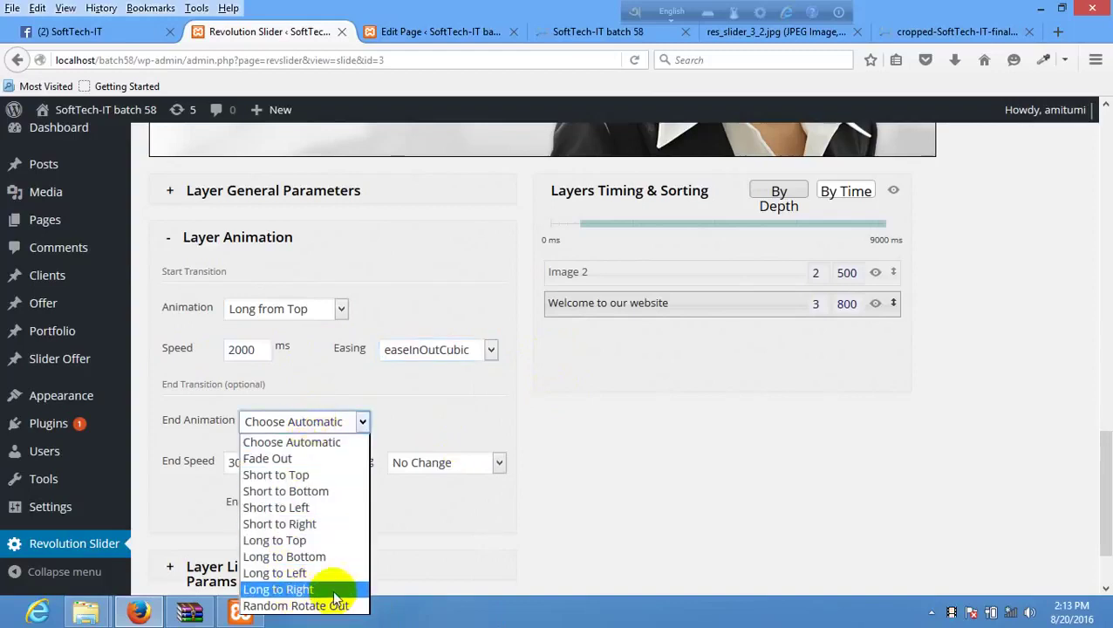
click(320, 558)
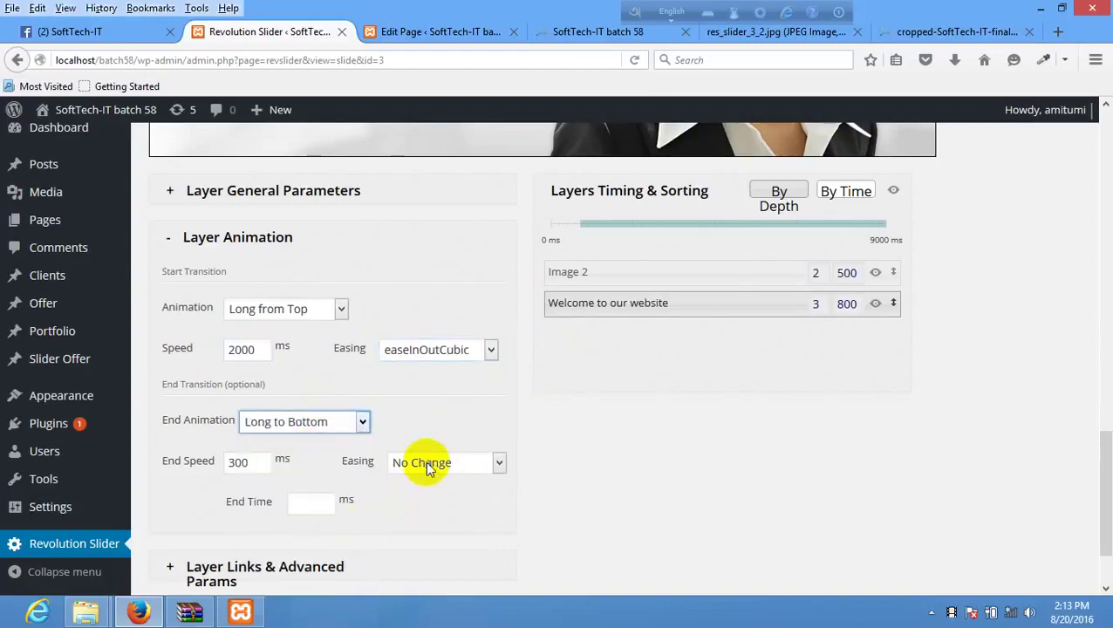
click(425, 460)
click(442, 310)
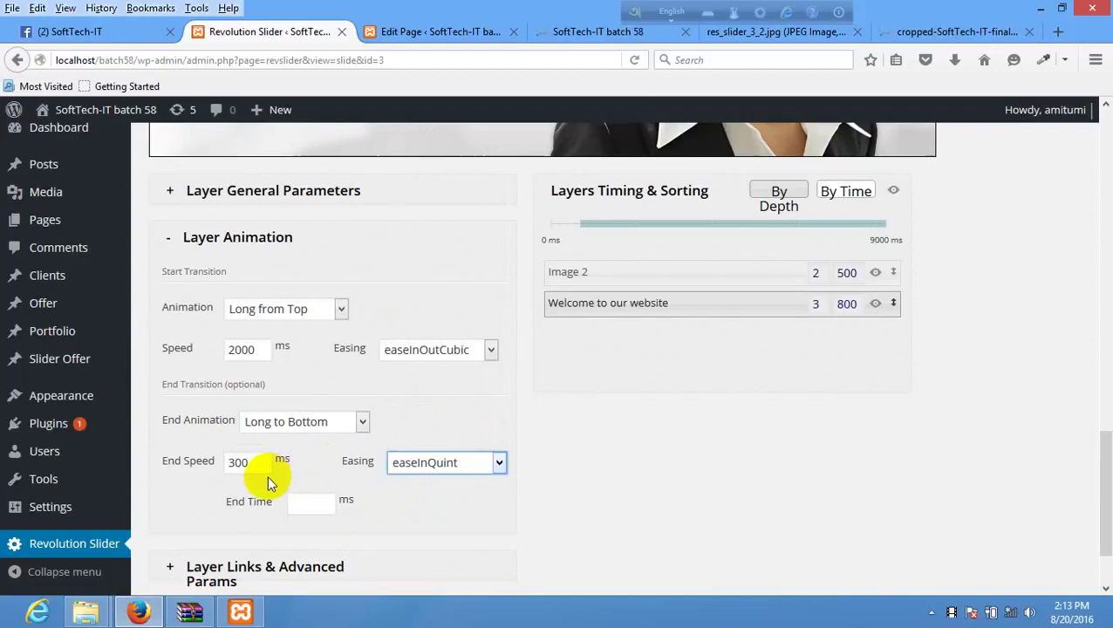
drag(235, 462, 199, 460)
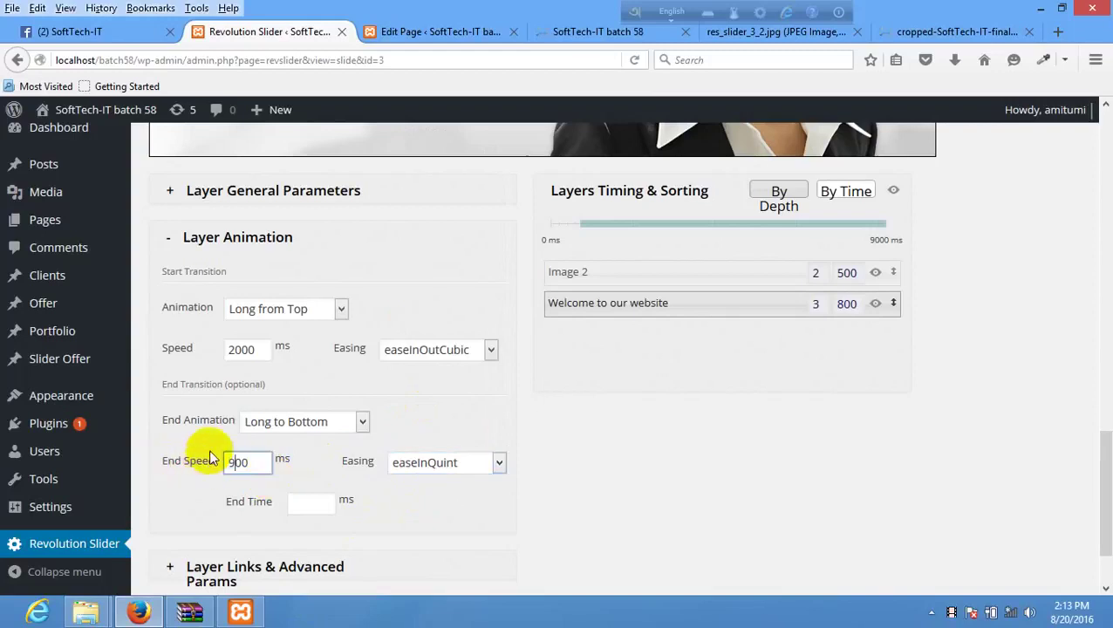
scroll(665, 434, down, 2)
click(199, 515)
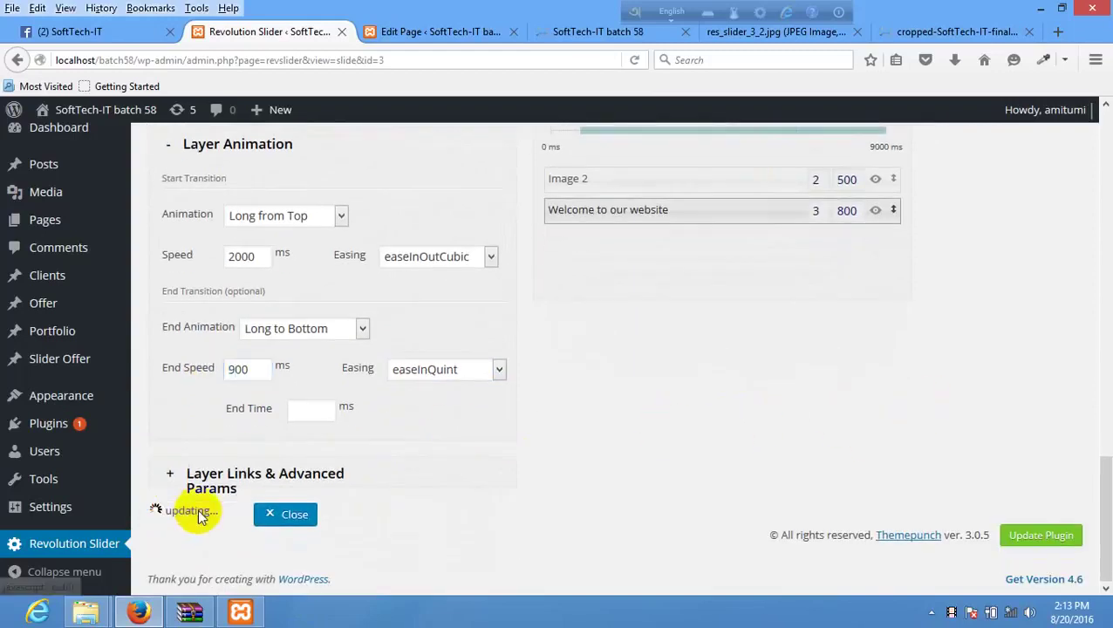
Step: Reload the site's Home page to watch the welcome text and image layers animate
click(446, 30)
right_click(573, 288)
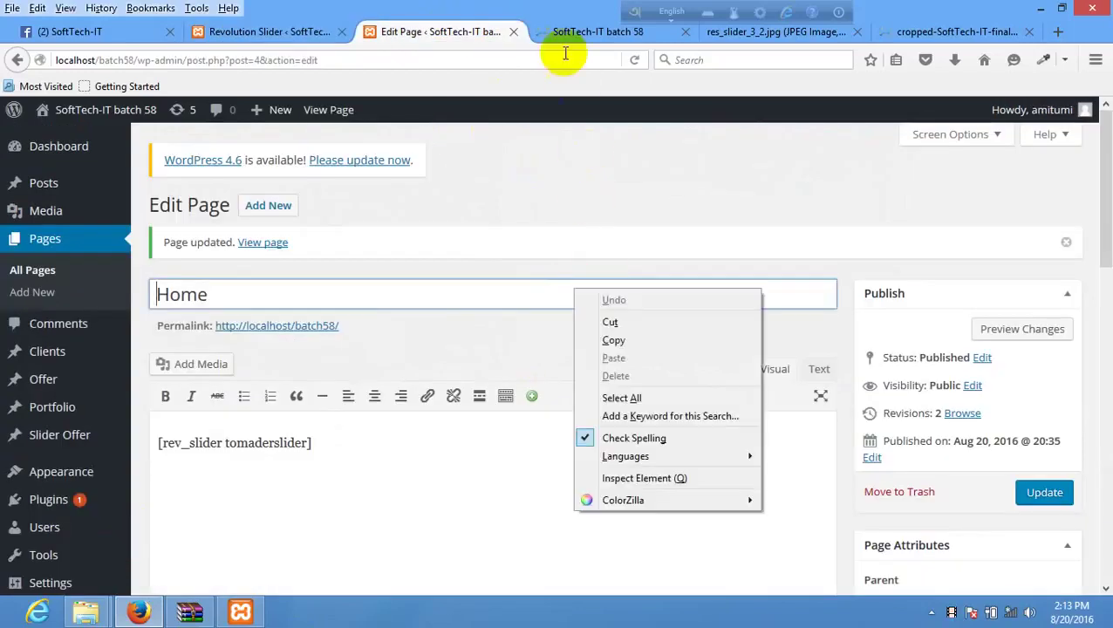
click(589, 187)
click(597, 31)
right_click(596, 247)
click(697, 262)
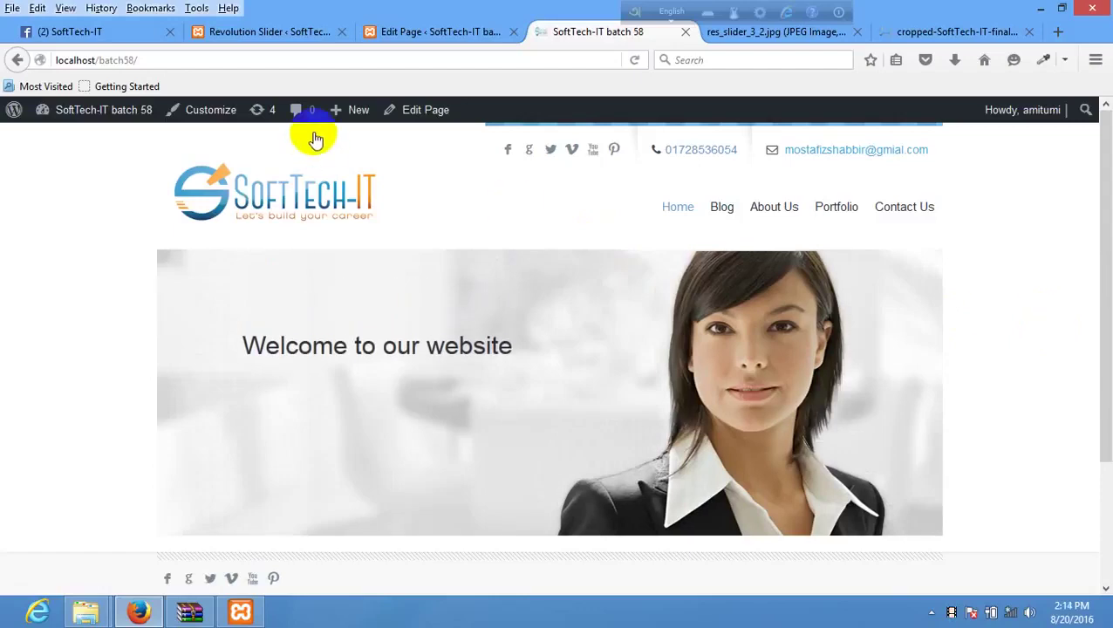
Step: Duplicate the existing slide in the slides list of amader slider and open the copy for editing
click(397, 35)
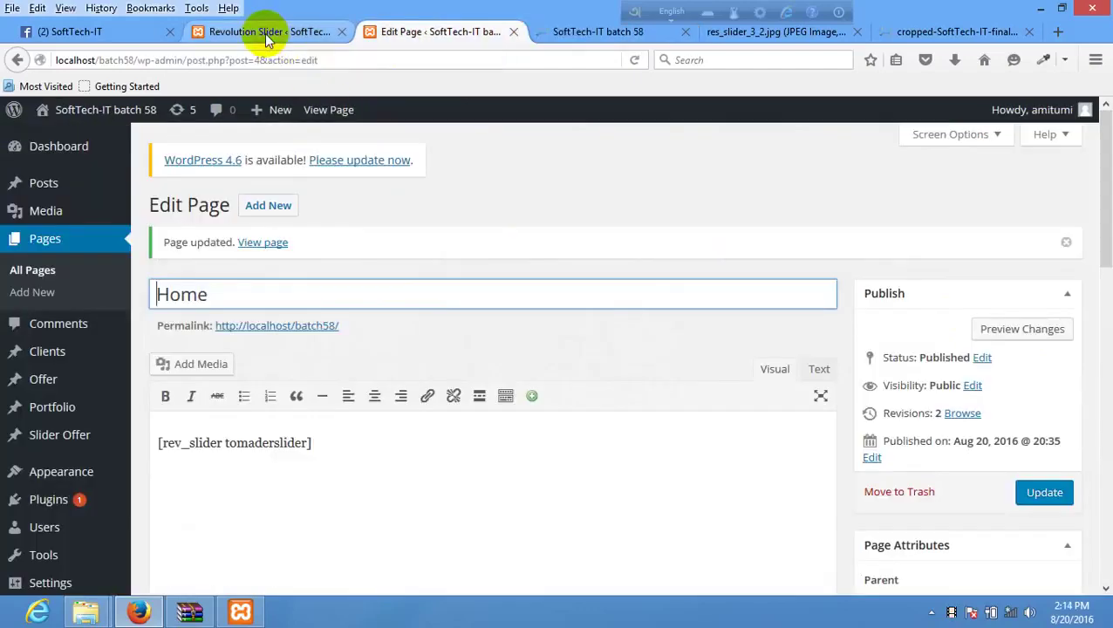
click(265, 34)
scroll(541, 245, up, 8)
scroll(290, 219, up, 6)
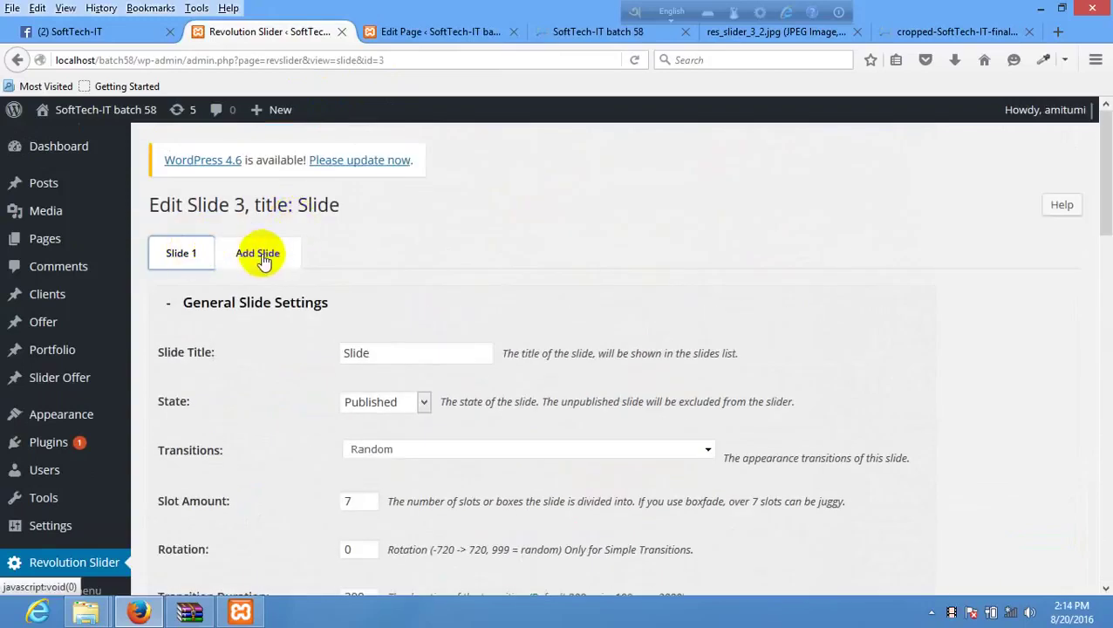
scroll(197, 358, down, 3)
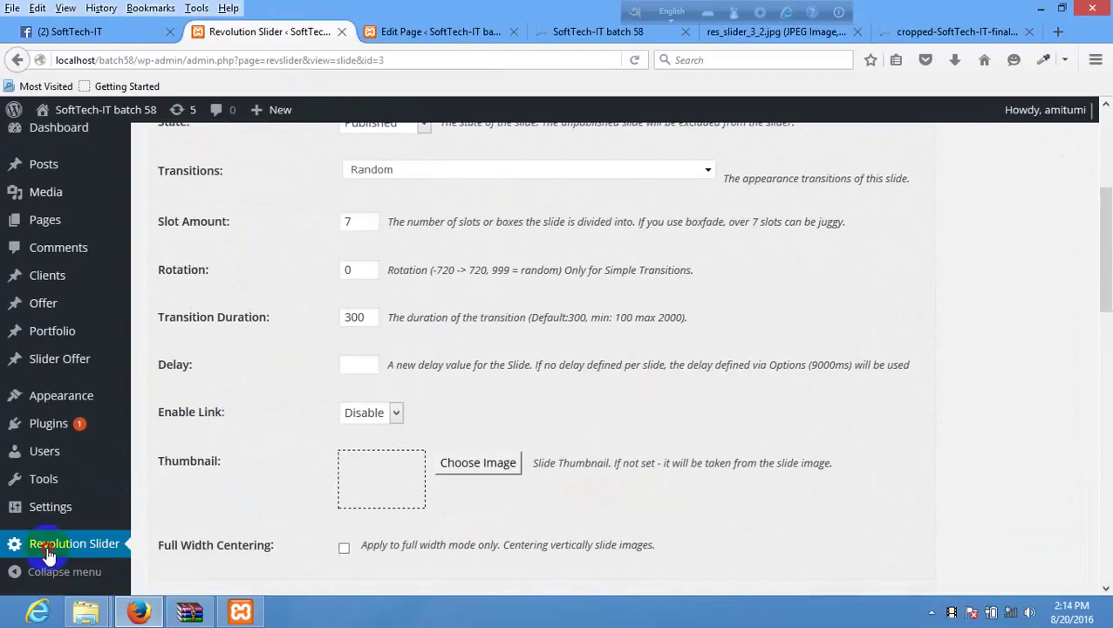
click(49, 554)
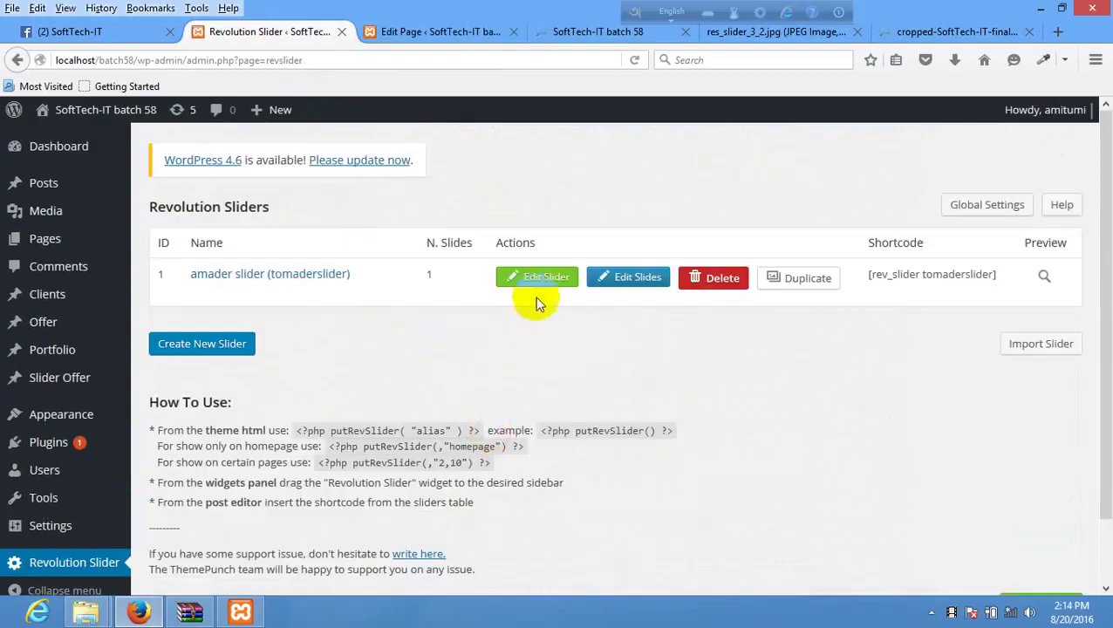
click(636, 276)
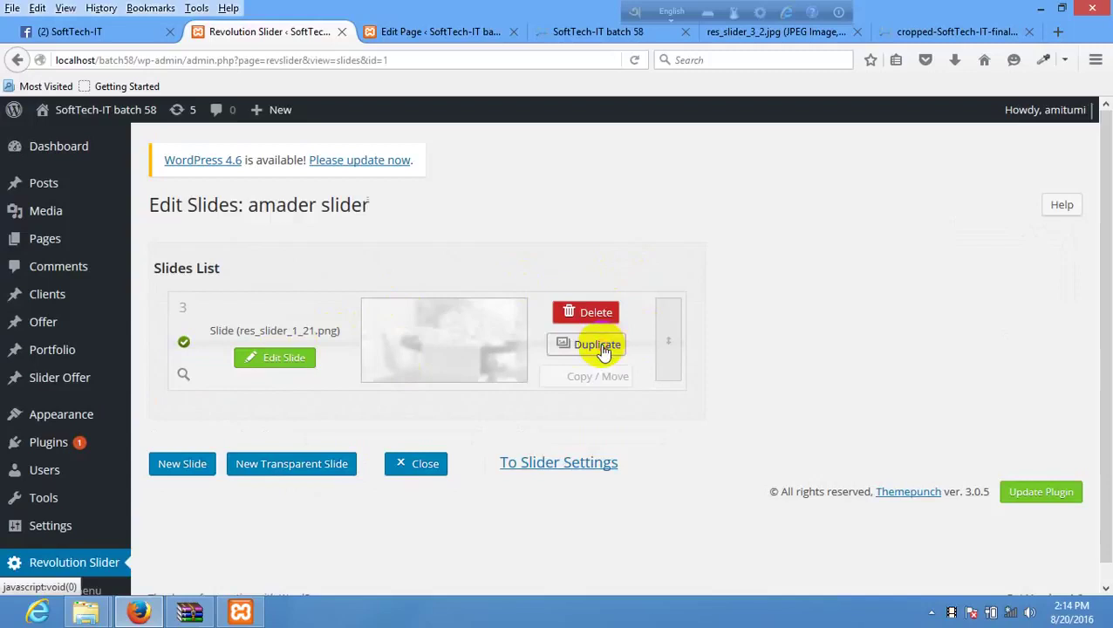
click(600, 346)
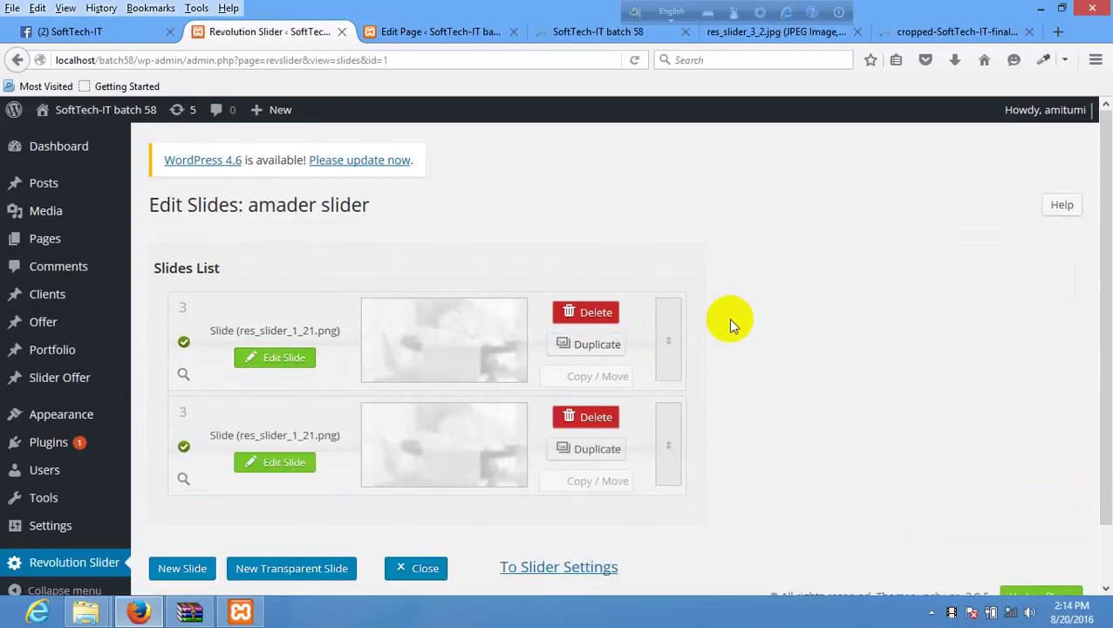
scroll(730, 324, down, 2)
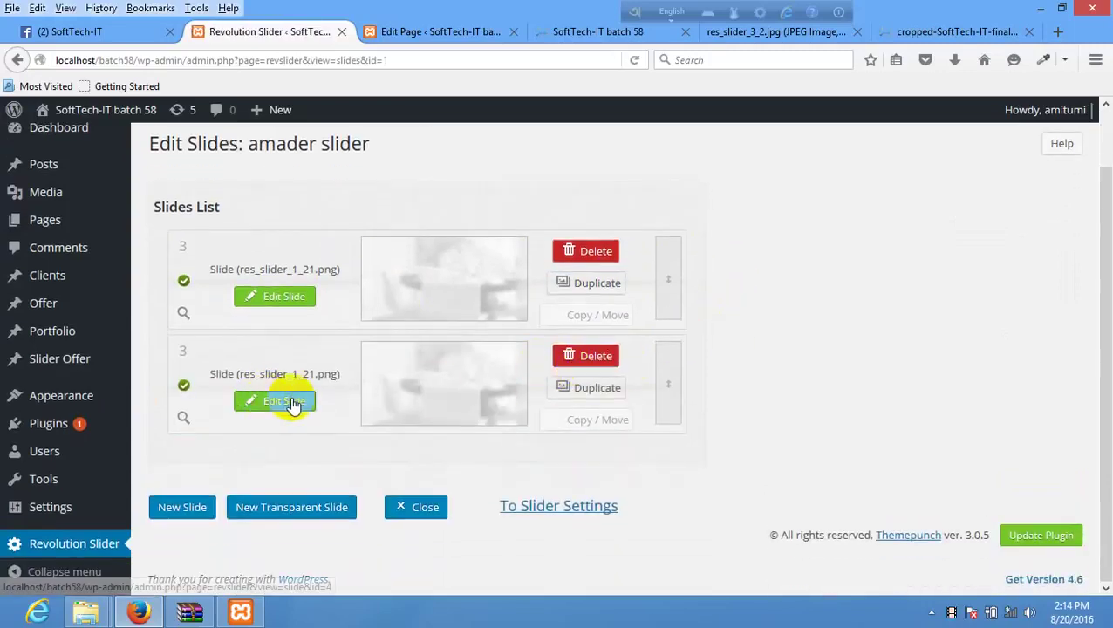
click(291, 403)
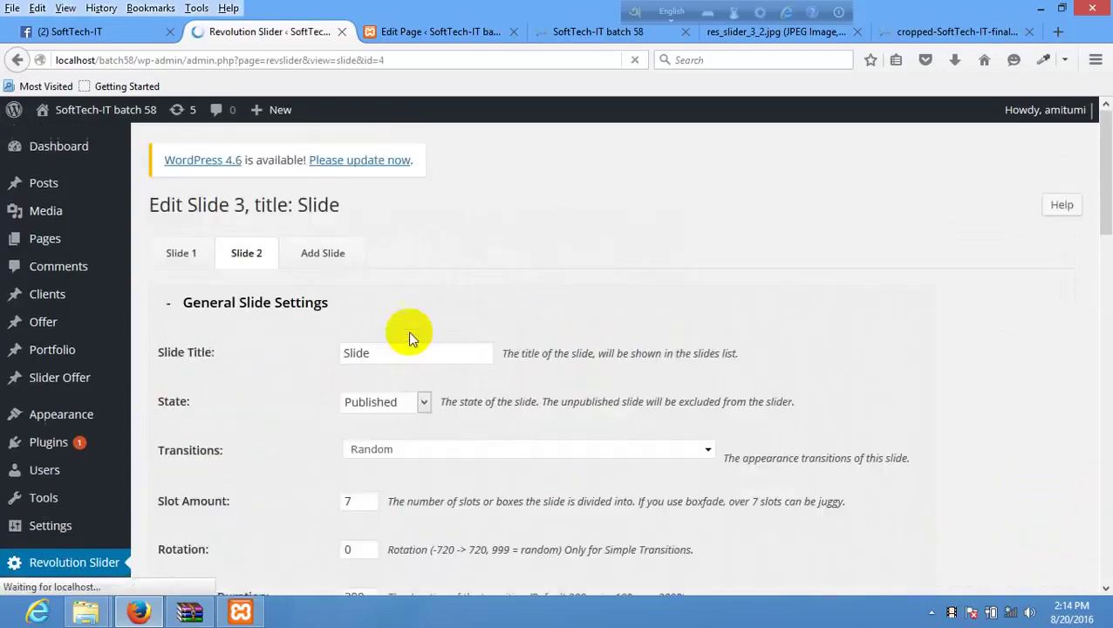
Step: Review the duplicated slide's general settings, background options, canvas and layer list
scroll(410, 332, down, 10)
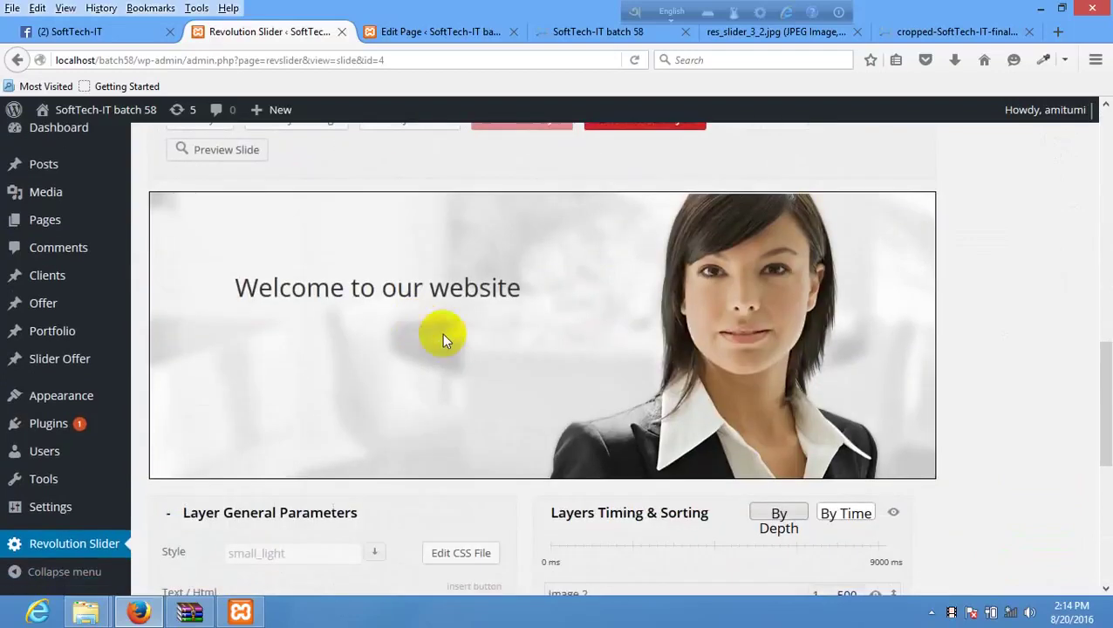
scroll(403, 314, up, 4)
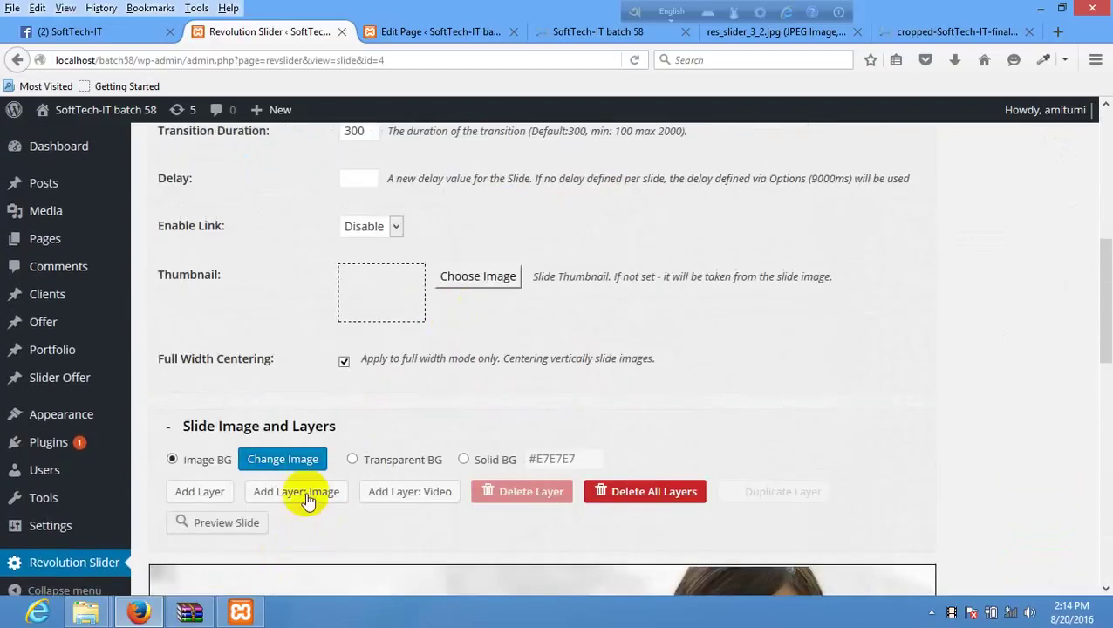
scroll(397, 427, up, 5)
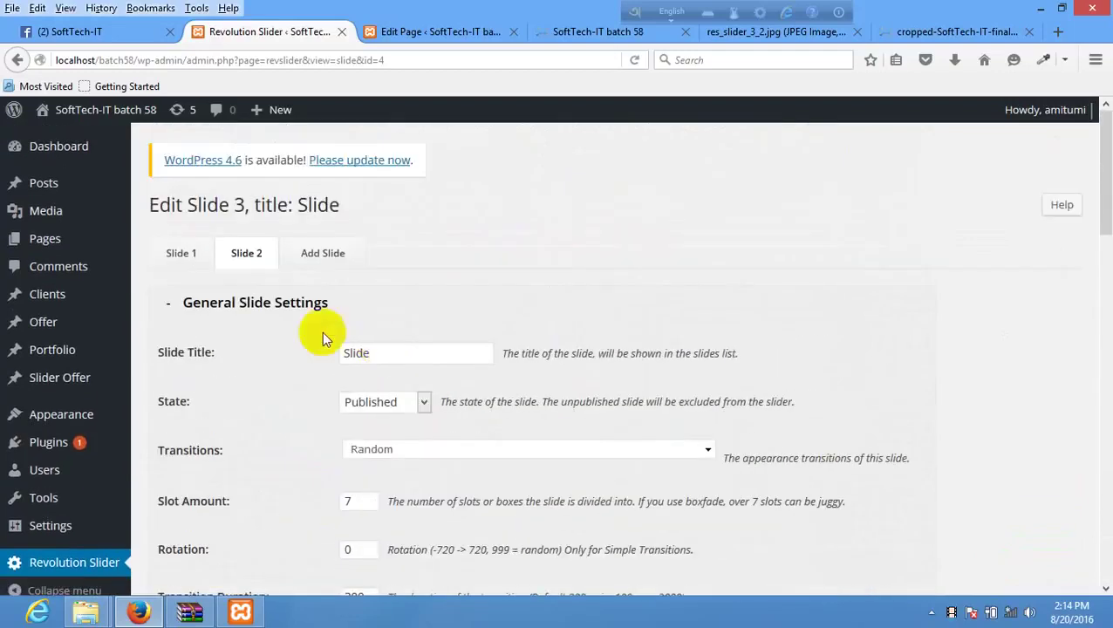
scroll(389, 342, down, 4)
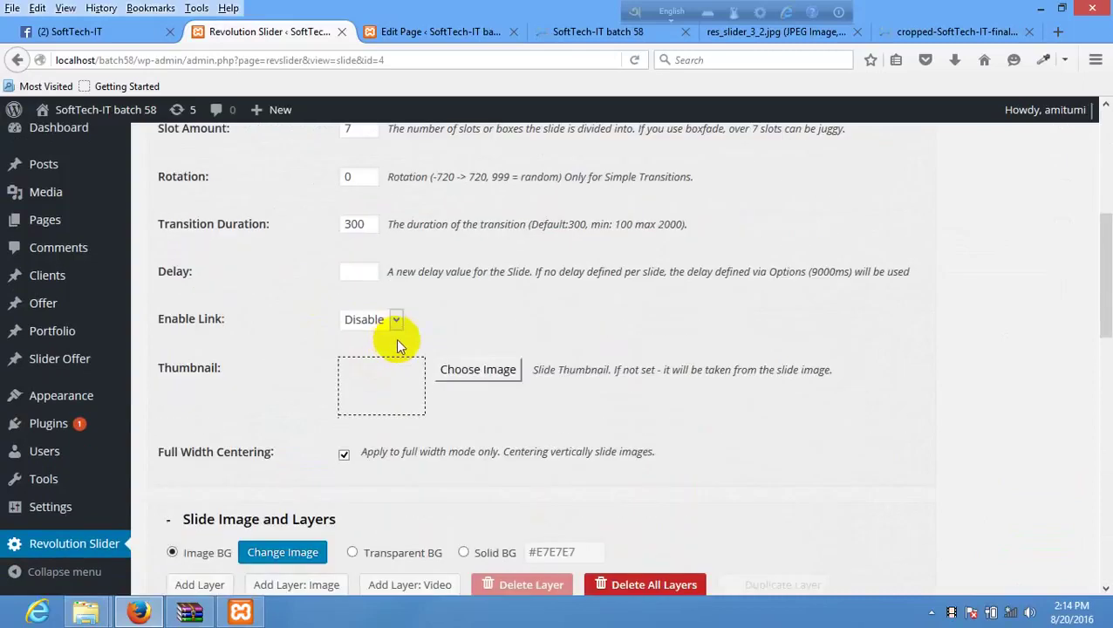
scroll(372, 373, down, 2)
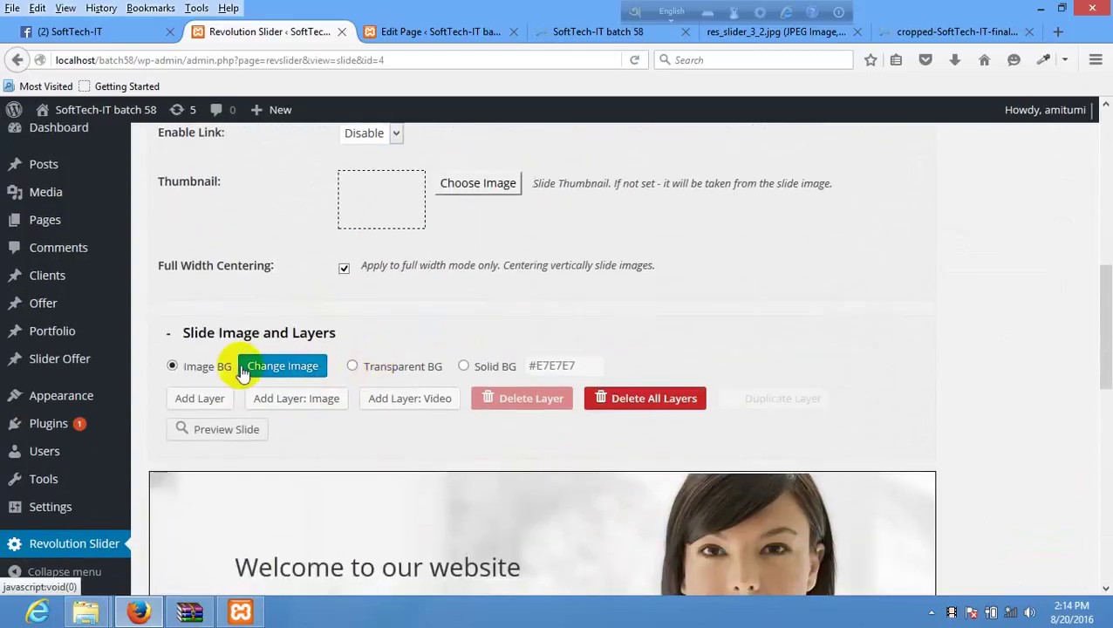
scroll(397, 370, down, 1)
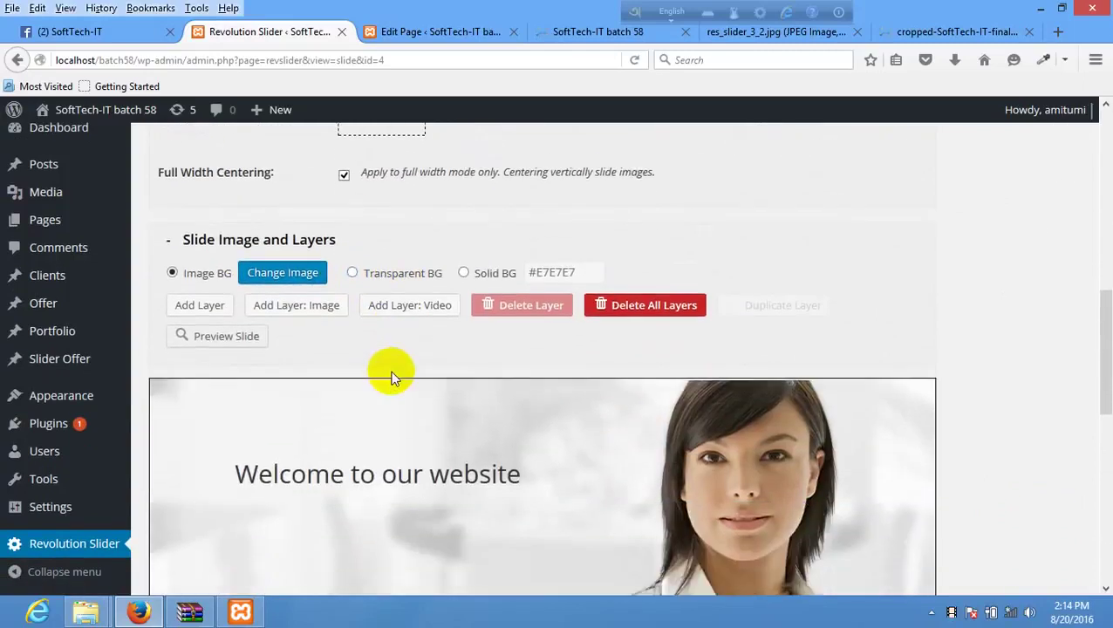
scroll(381, 375, down, 5)
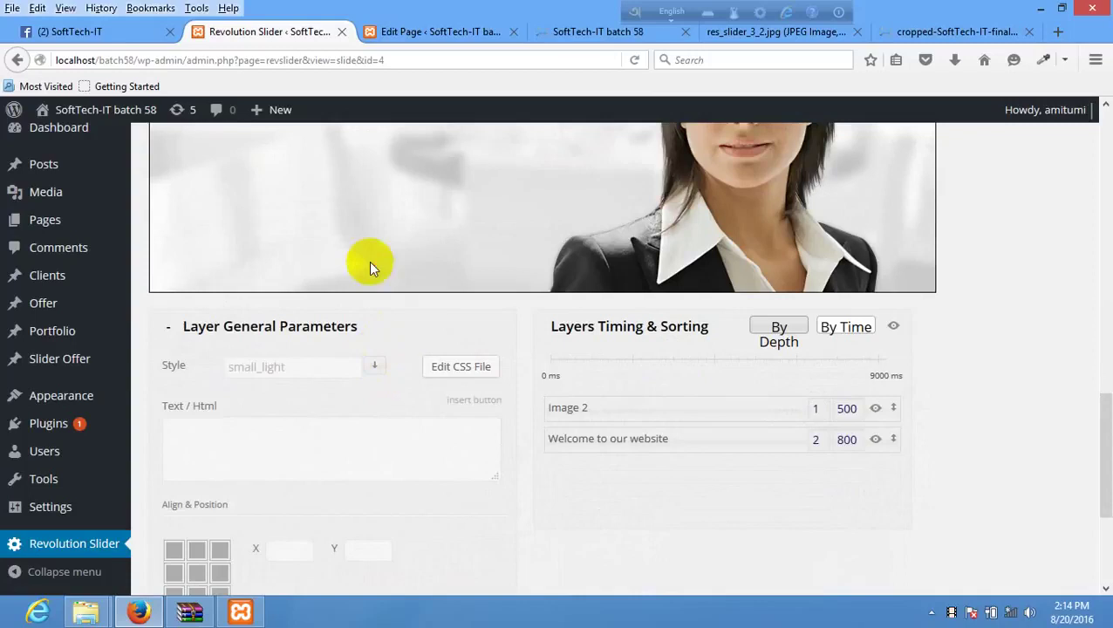
scroll(360, 224, up, 6)
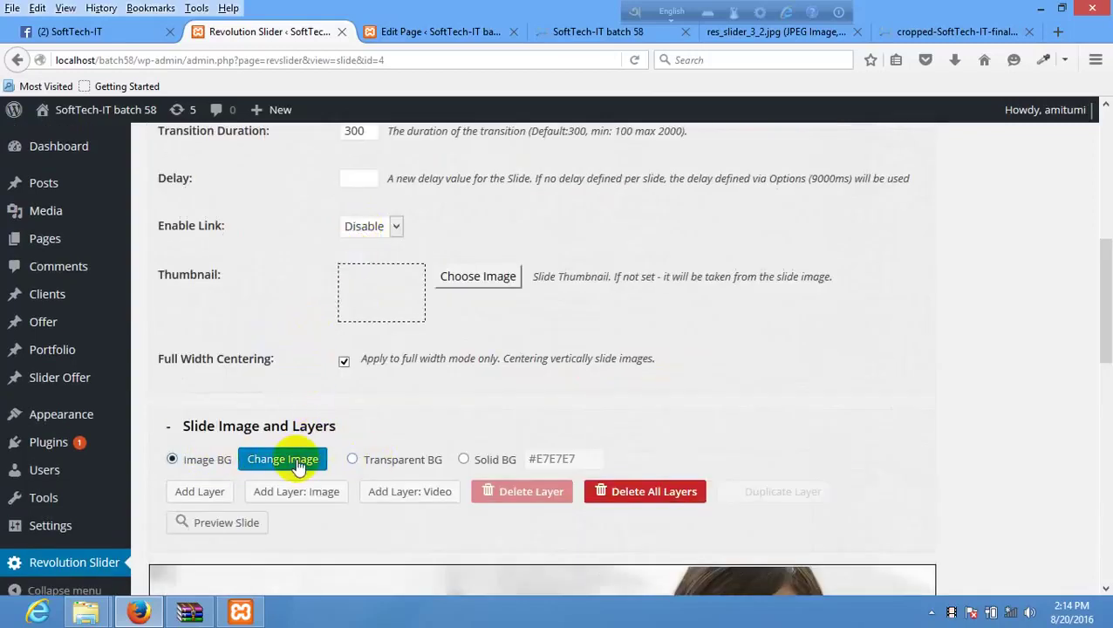
Step: Start changing the slide's background image and upload res_slider_3_1.png and img-6.jpg from the recent downloads to the media library
click(287, 460)
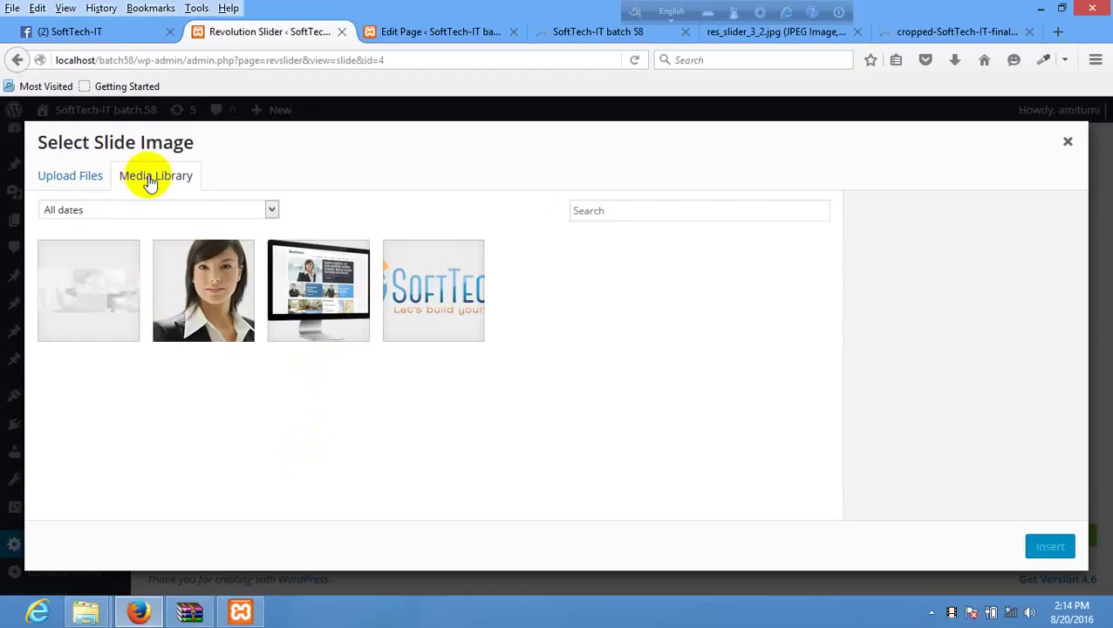
click(955, 59)
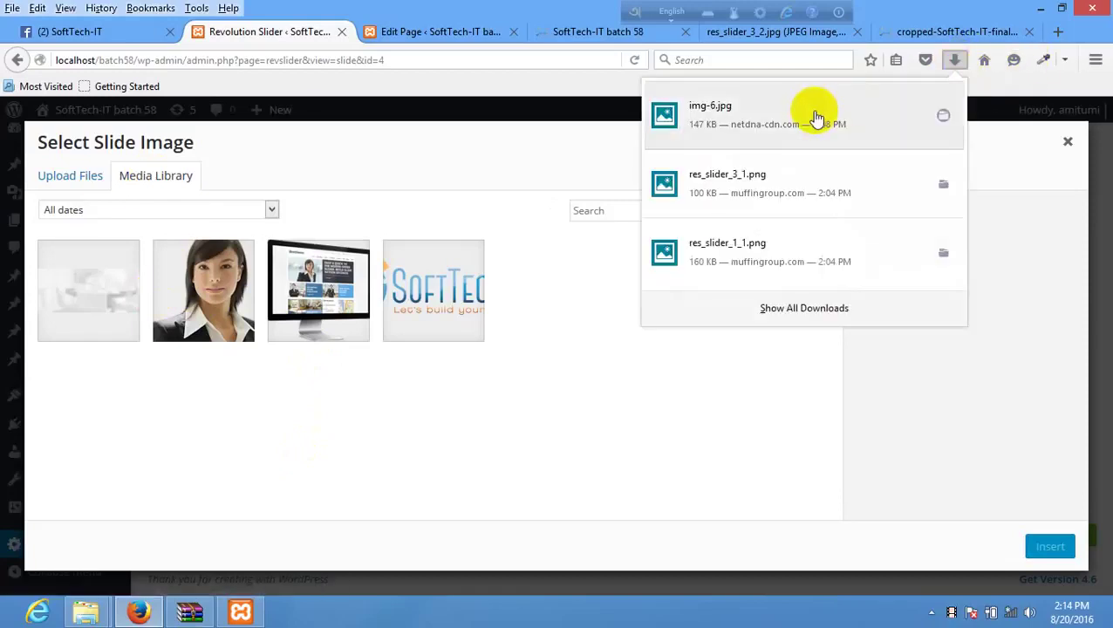
click(765, 186)
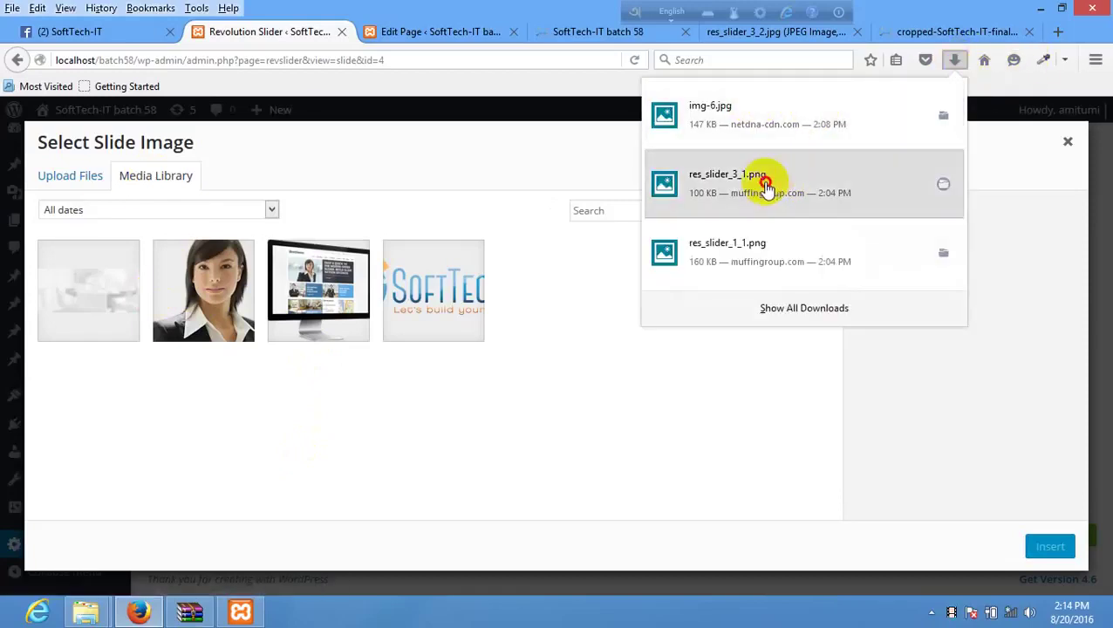
drag(764, 186, 596, 390)
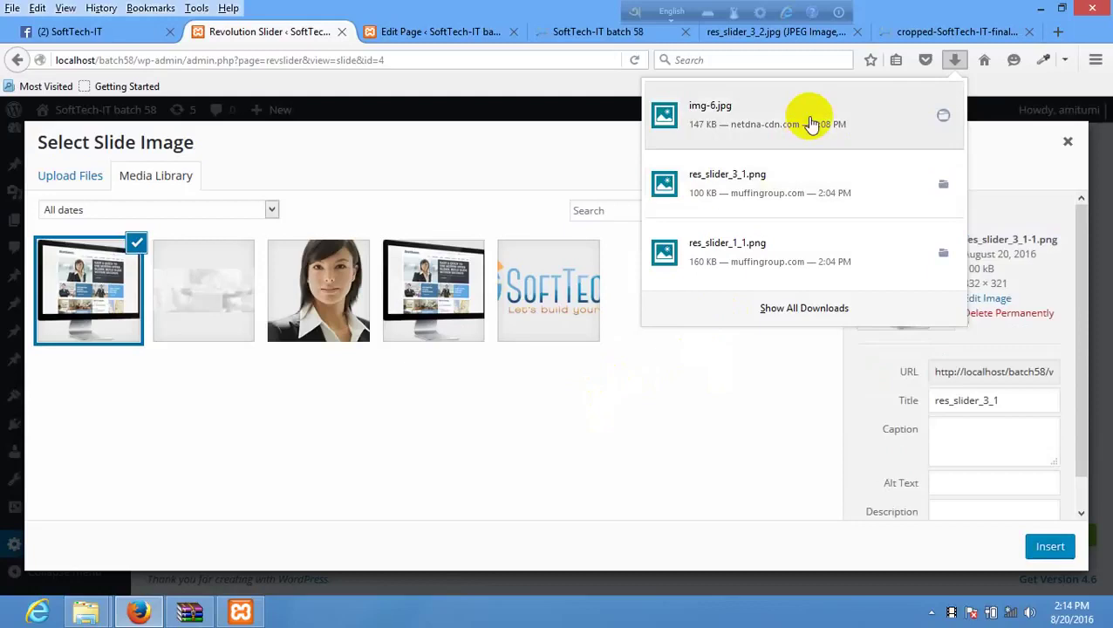
drag(809, 116, 612, 395)
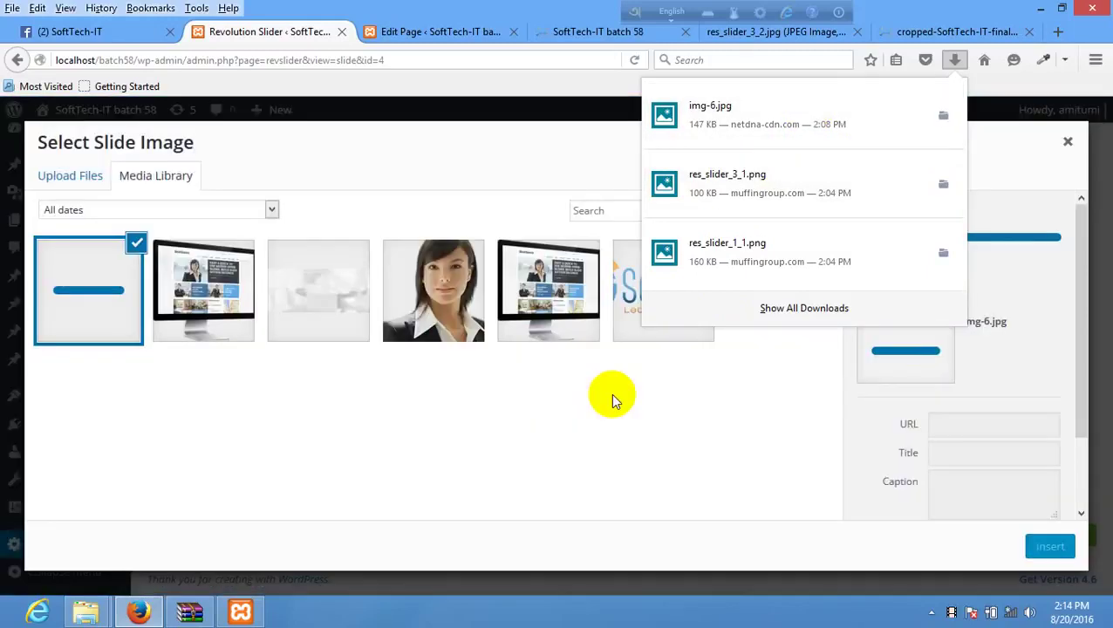
Step: Upload the mountain landscape image from a local folder and insert it as the slide's background
click(85, 611)
mouse_move(252, 547)
click(105, 528)
drag(537, 133, 392, 469)
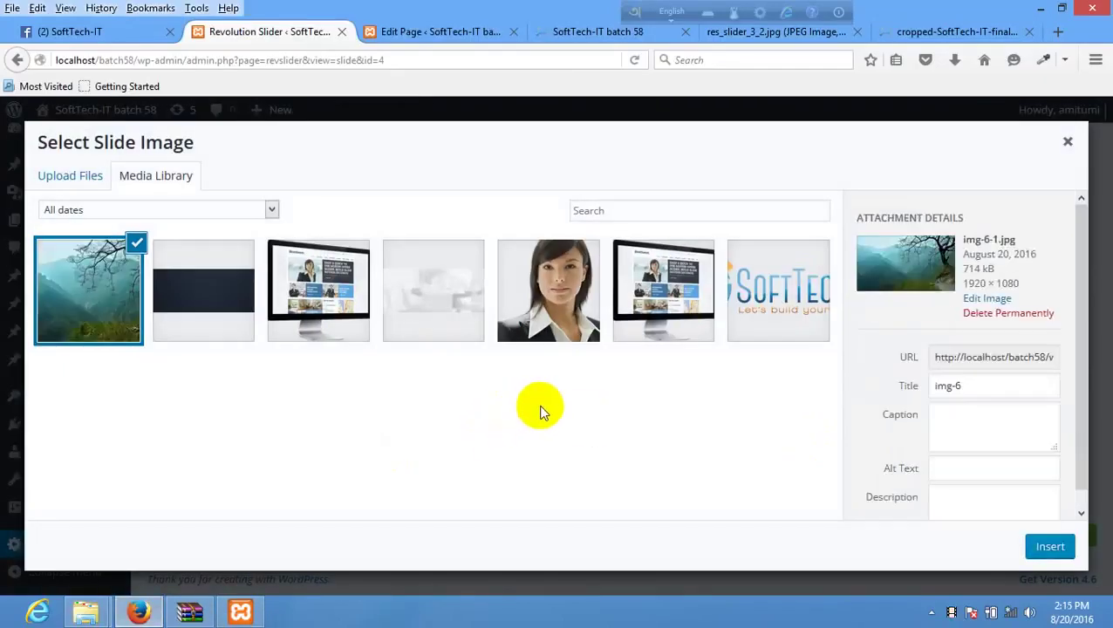
click(1047, 546)
Step: Set the style of the "Welcome to our website" text layer to large_light
scroll(663, 426, down, 4)
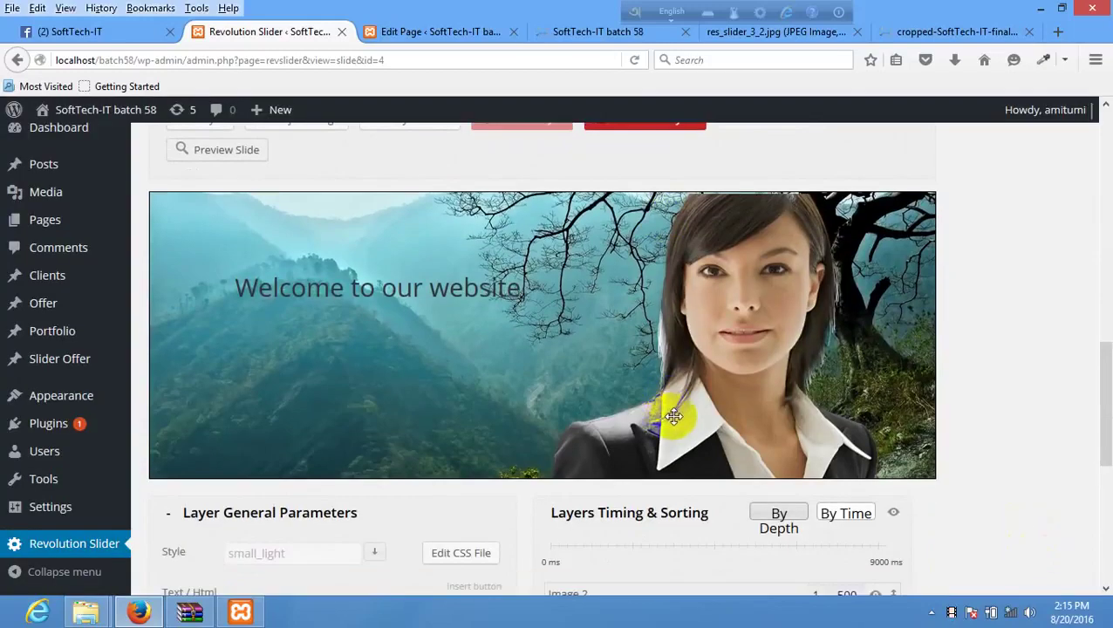
scroll(673, 416, up, 1)
click(397, 377)
scroll(398, 378, down, 2)
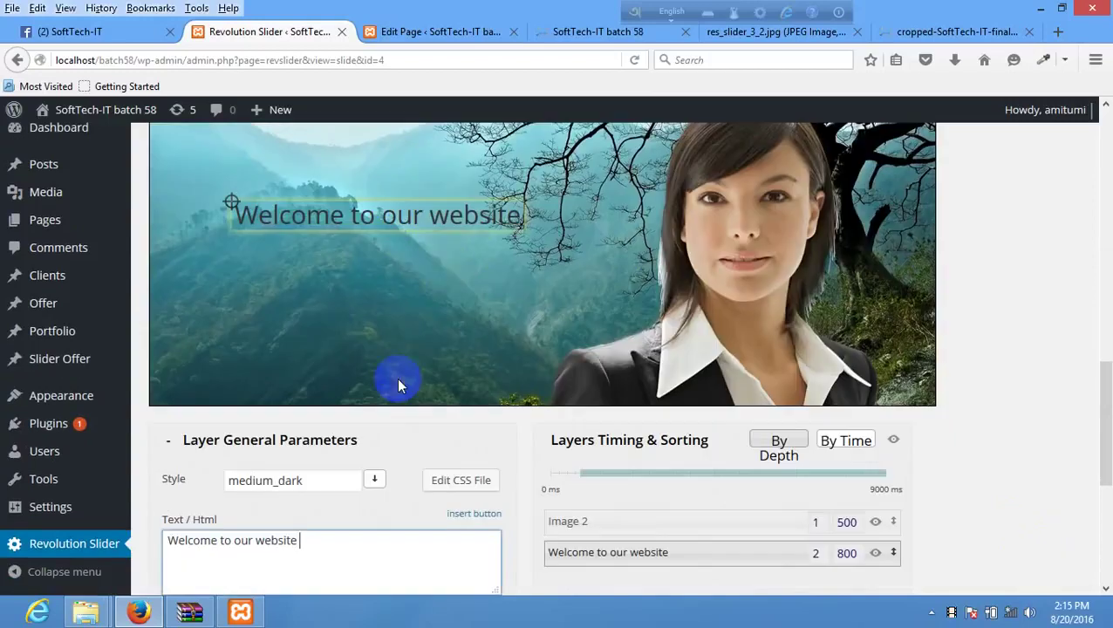
scroll(416, 250, down, 2)
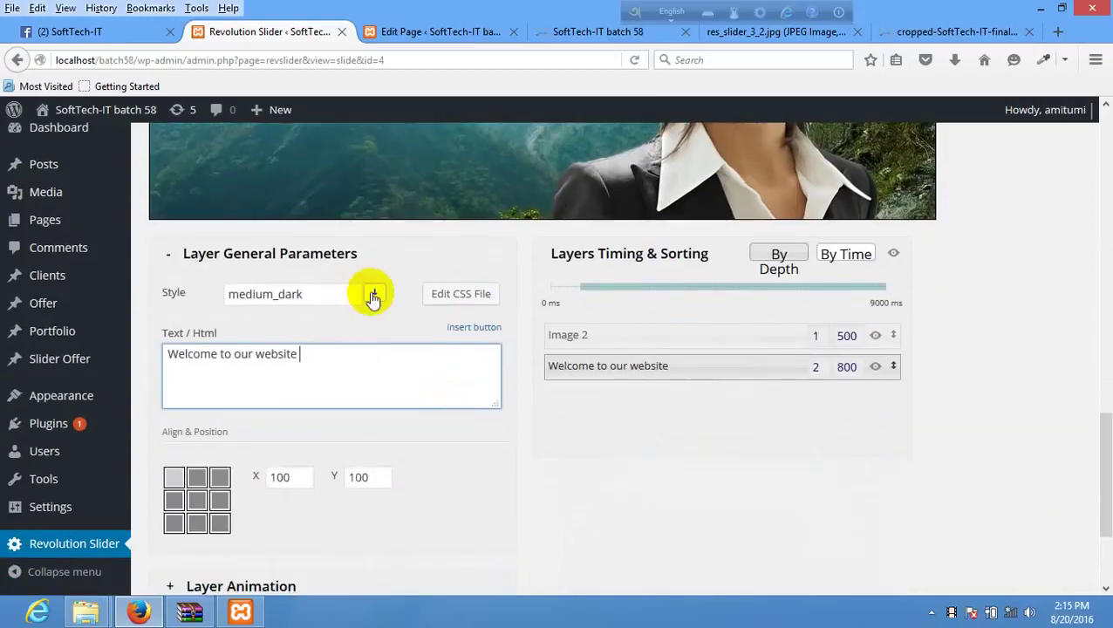
click(373, 295)
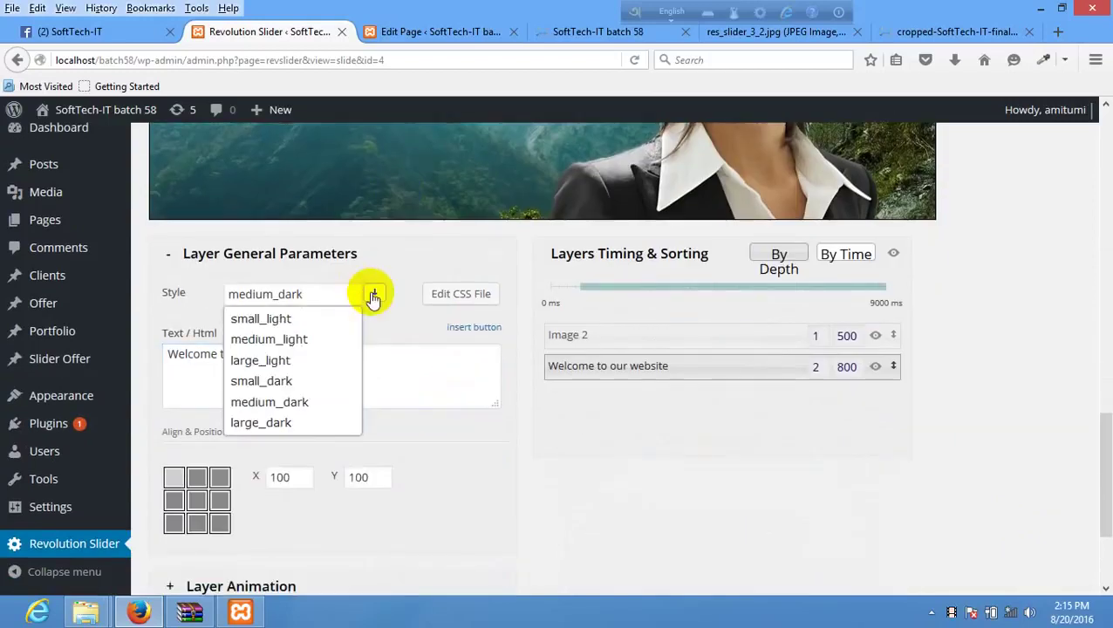
click(296, 361)
scroll(467, 403, up, 5)
scroll(470, 404, down, 5)
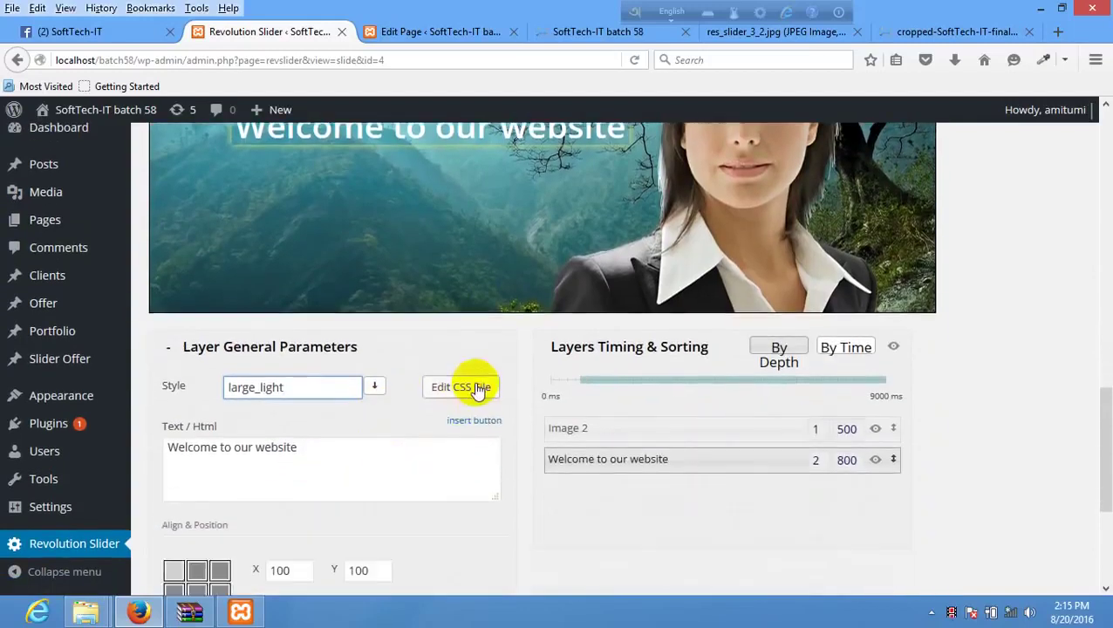
Step: Examine the caption style rules in the captions.css file and close it without editing
click(478, 390)
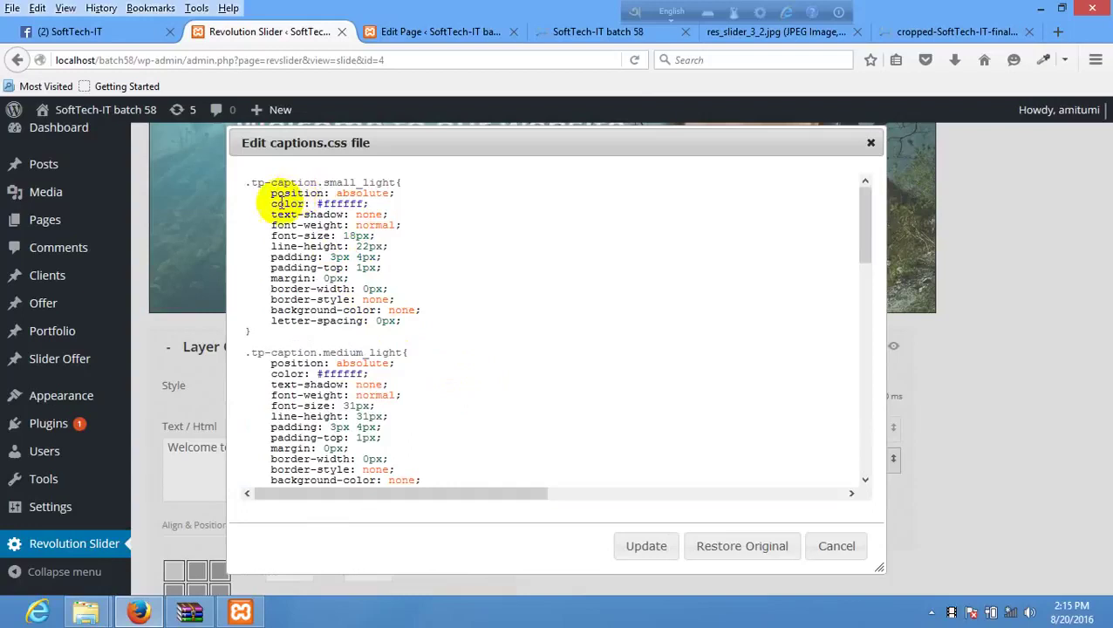
scroll(367, 375, down, 15)
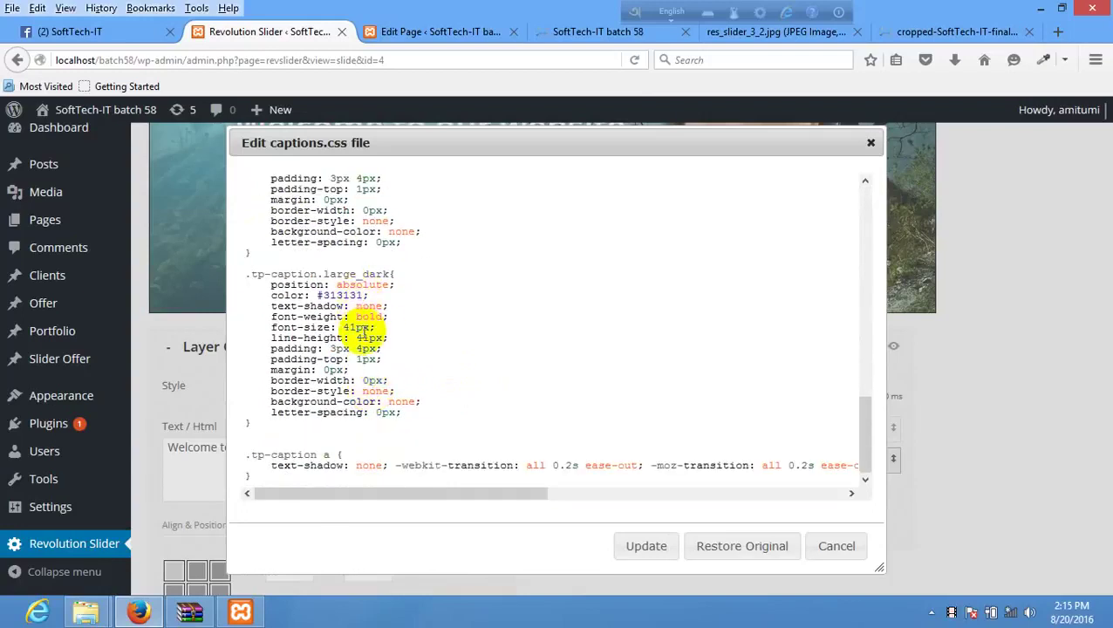
scroll(384, 340, up, 10)
scroll(388, 331, up, 2)
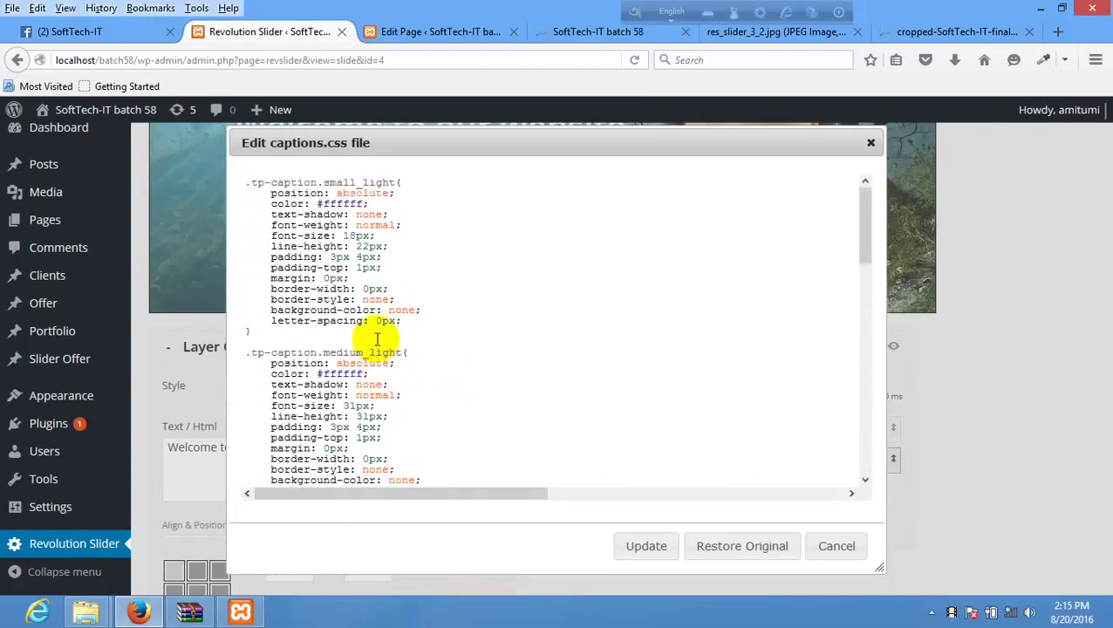
click(875, 146)
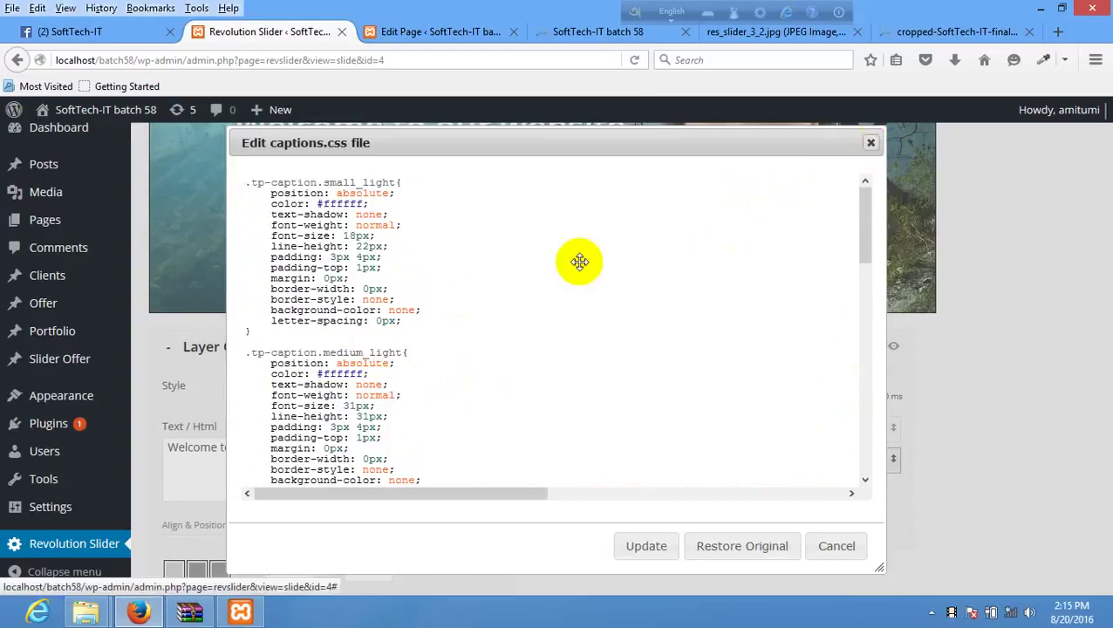
Step: Move the woman image layer slightly to the right and add a new text layer to the slide
scroll(405, 462, up, 4)
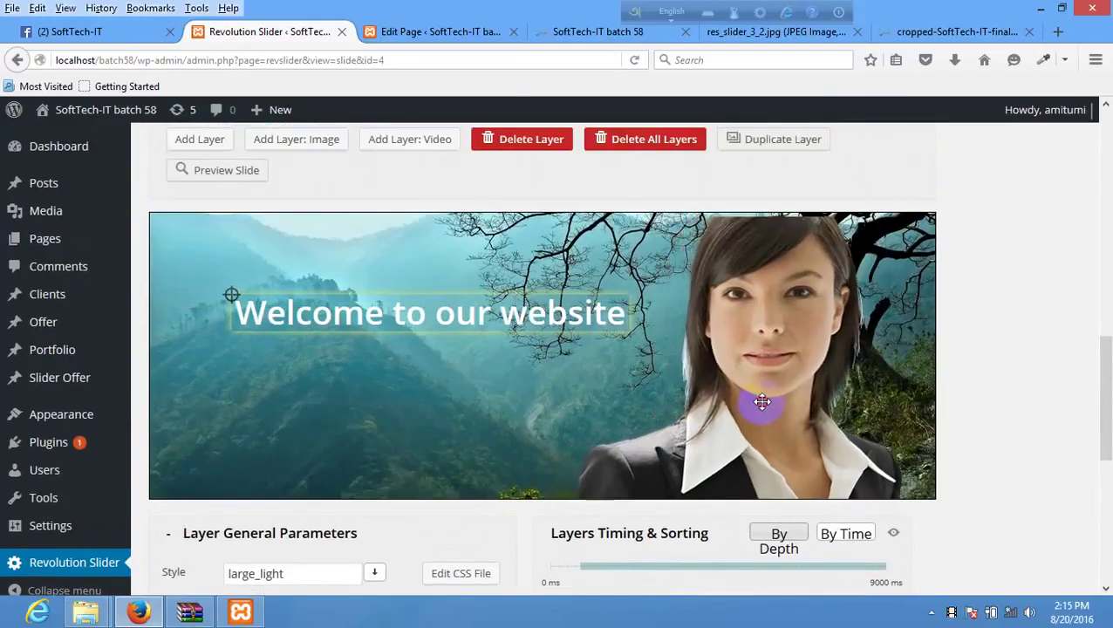
scroll(697, 384, down, 1)
scroll(738, 397, up, 4)
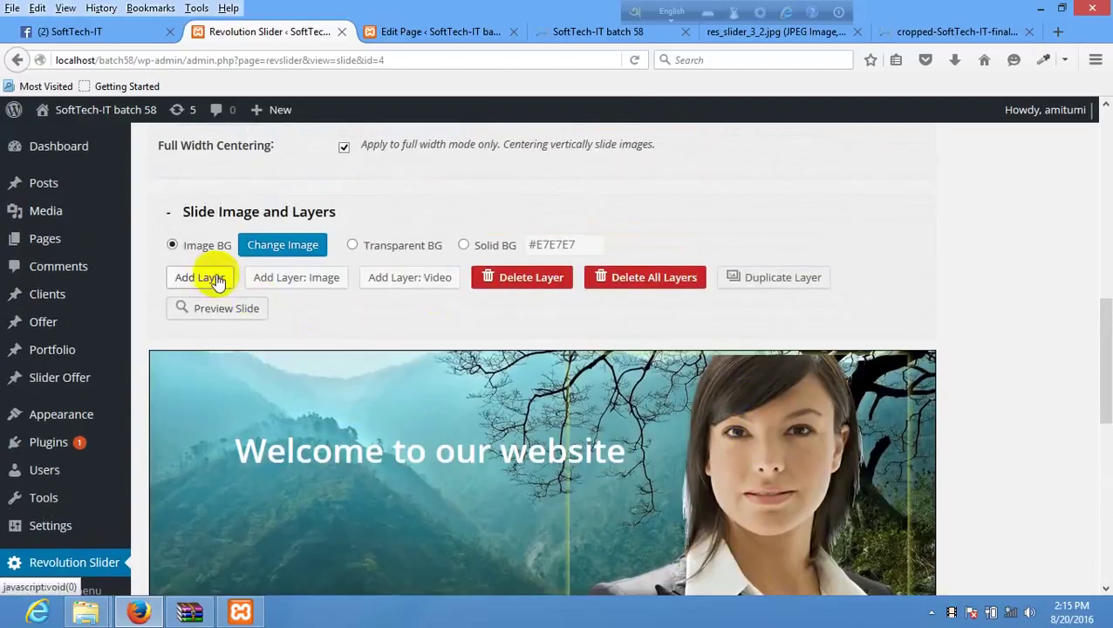
click(217, 277)
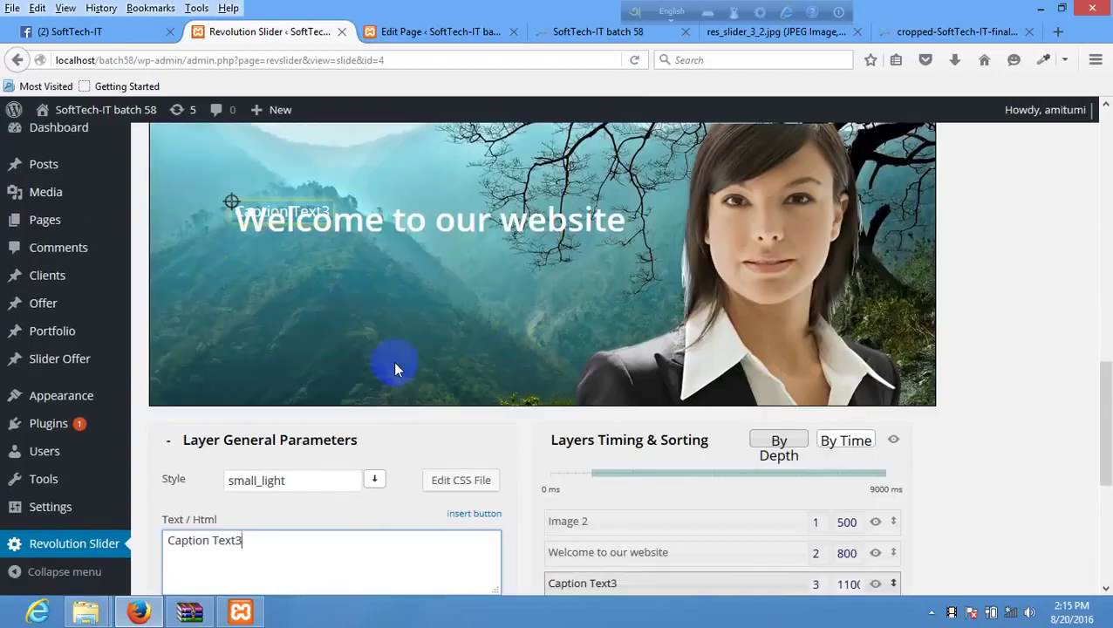
Step: Delete the woman image layer and add another text layer with the default caption
scroll(393, 369, up, 3)
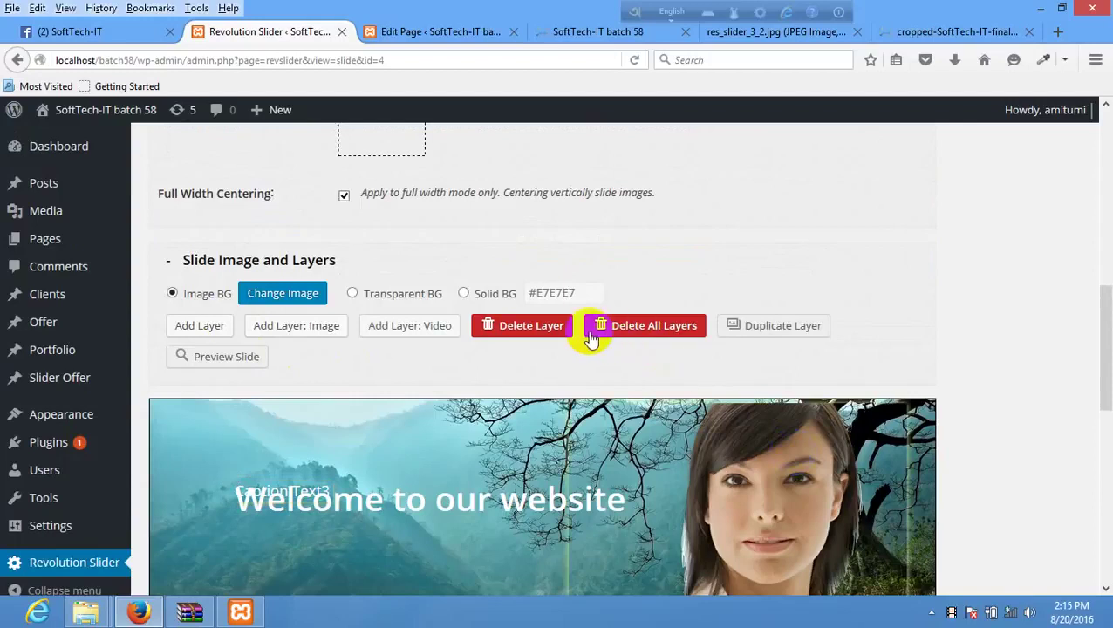
click(541, 326)
click(201, 325)
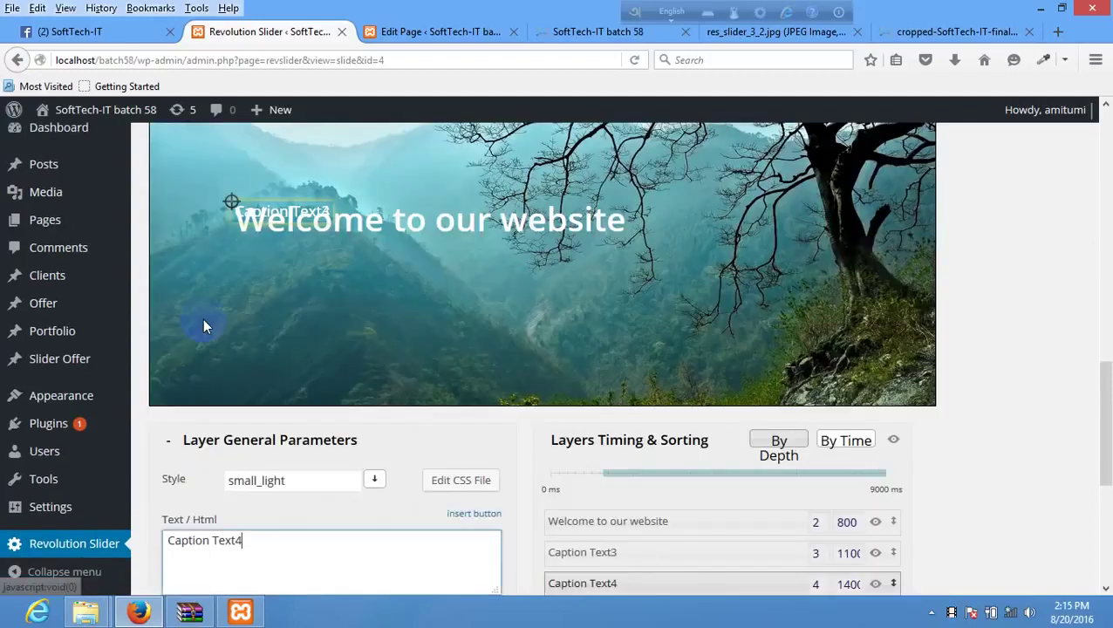
Step: Add the newly uploaded monitor image as a layer and place it at about X 620, Y -1 on the slide's right side
scroll(314, 368, up, 3)
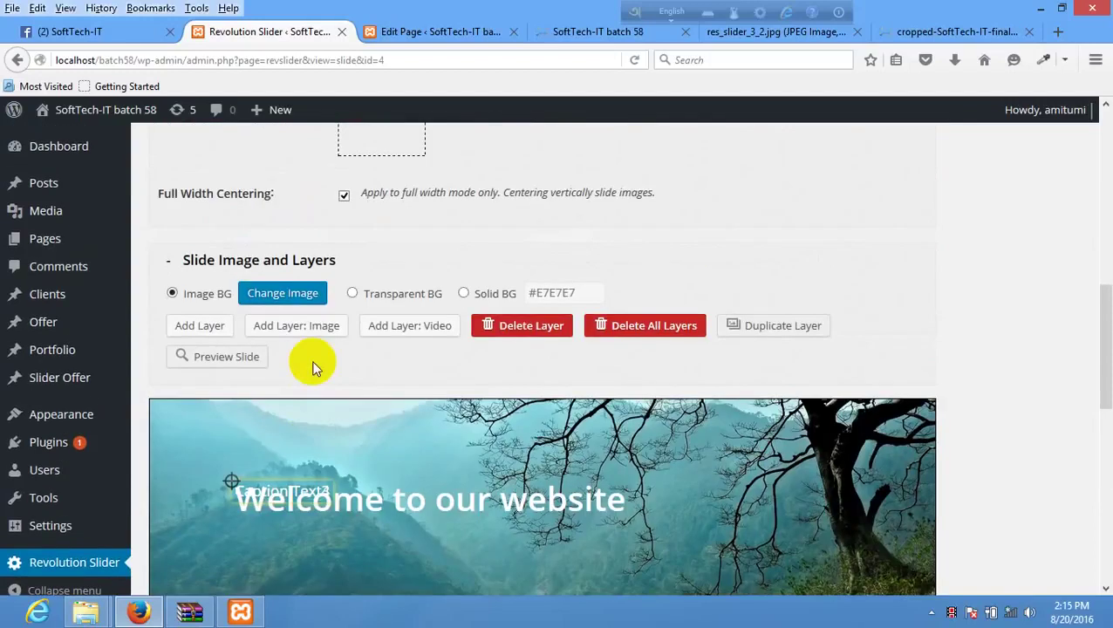
click(272, 331)
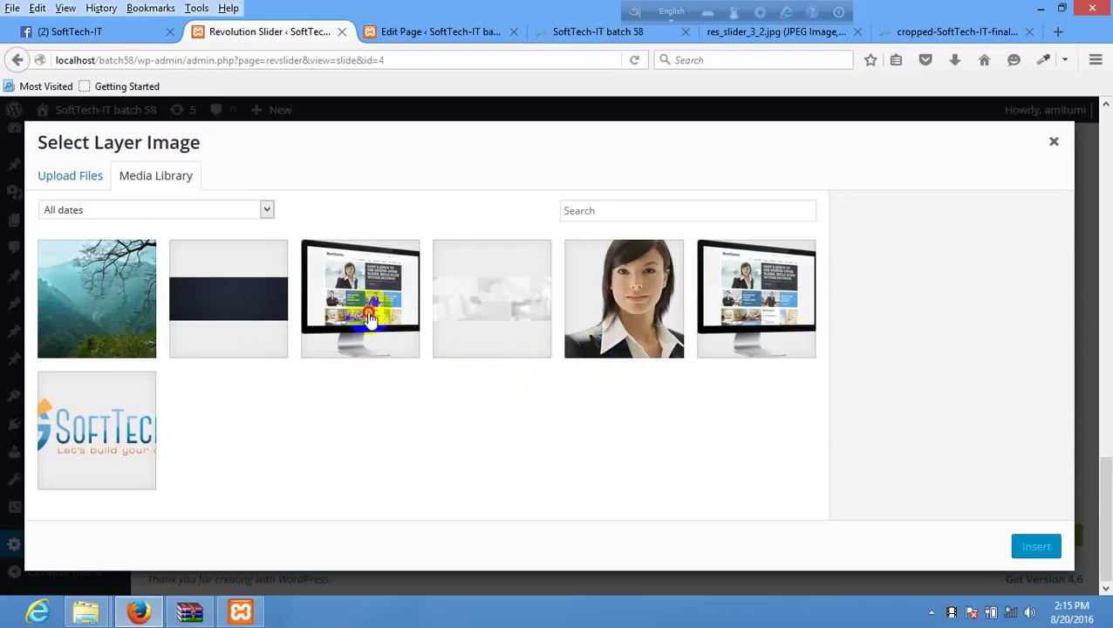
click(362, 310)
click(1036, 547)
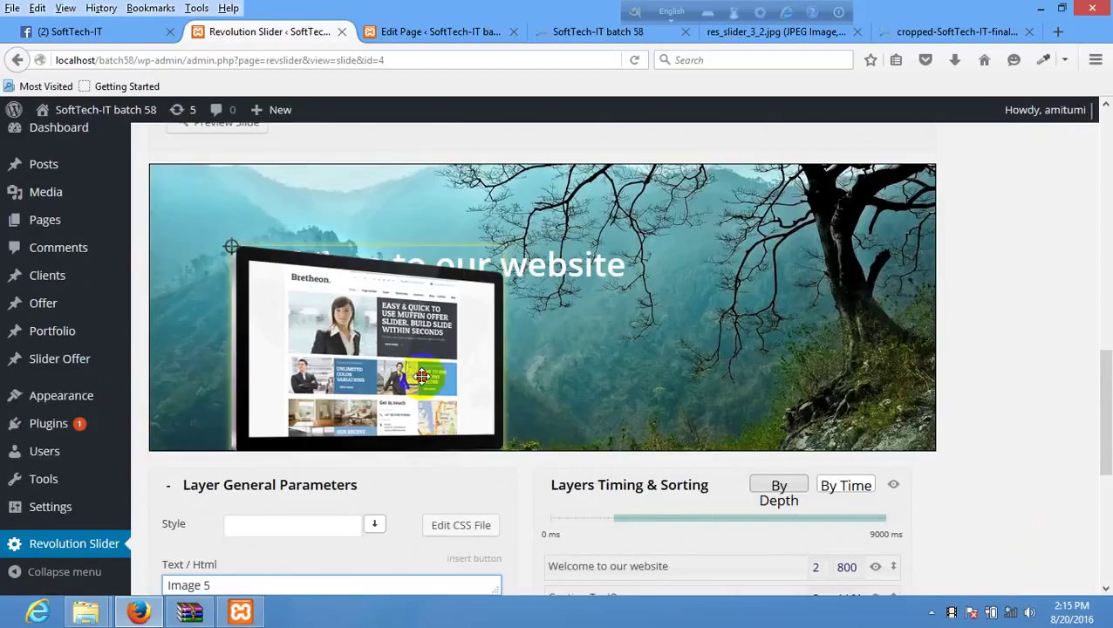
drag(465, 351, 846, 294)
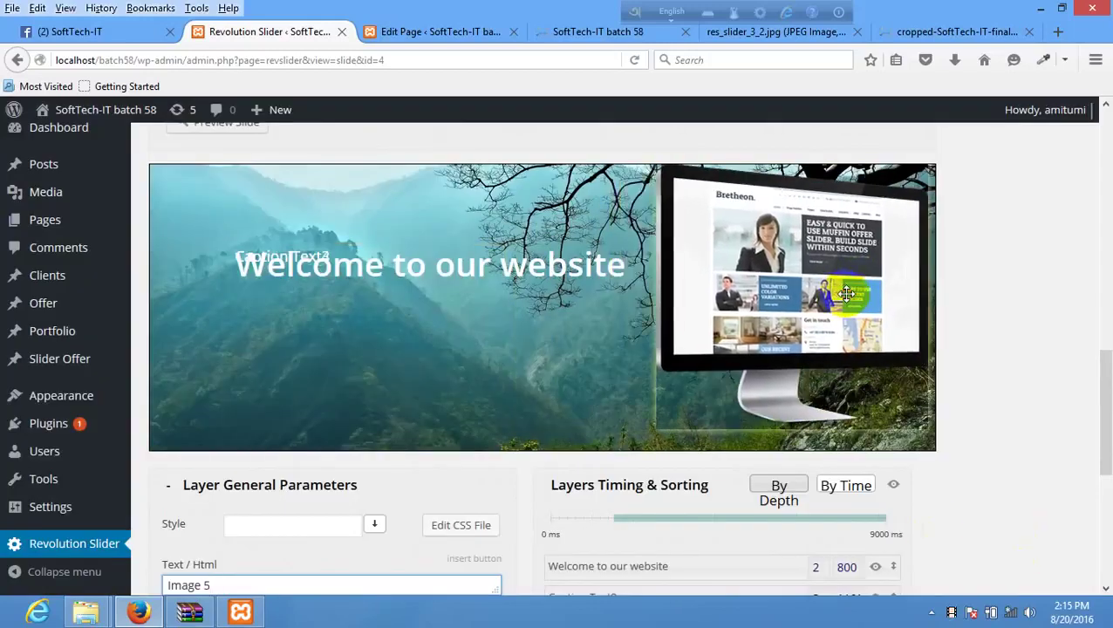
Step: Check the monitor image's placement and the slide's layer order and timing list
scroll(962, 368, up, 2)
scroll(964, 370, down, 4)
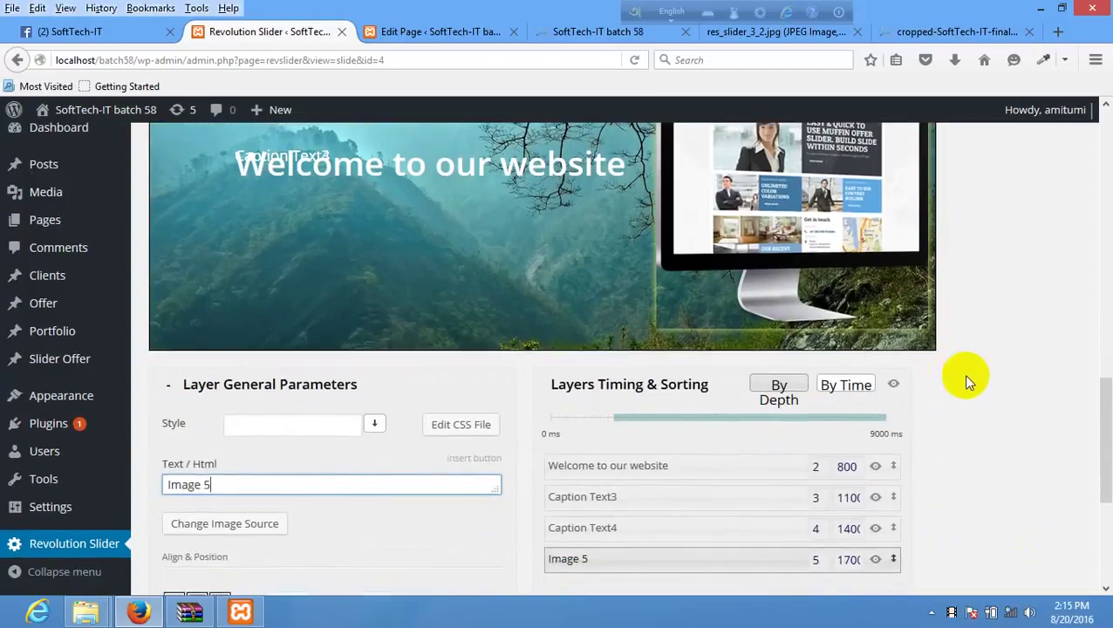
scroll(963, 374, down, 2)
scroll(863, 430, up, 8)
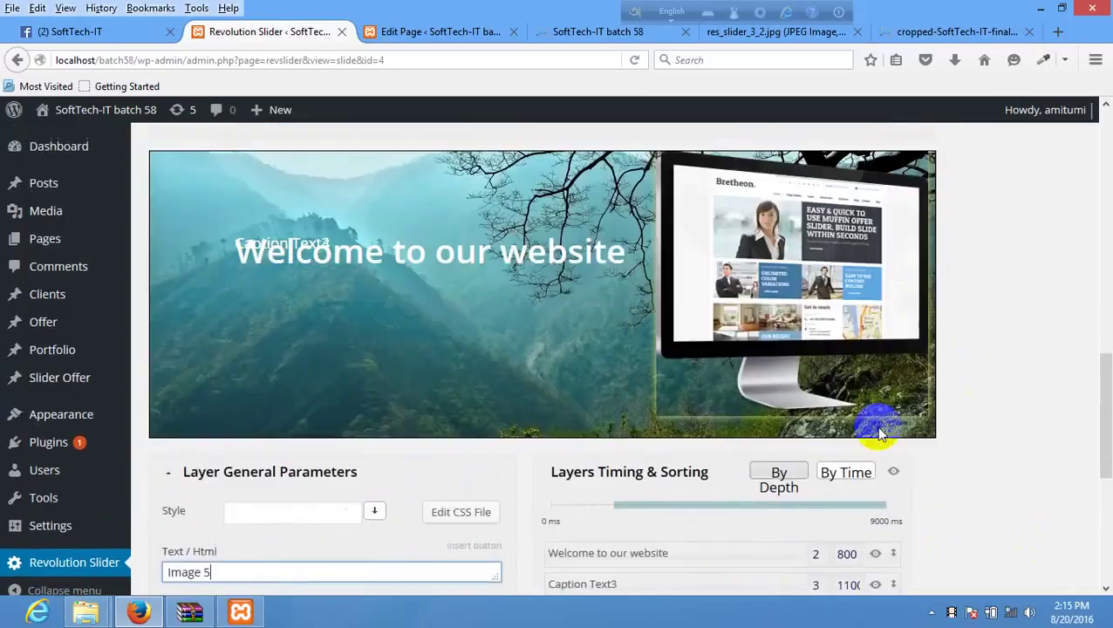
scroll(864, 420, down, 8)
scroll(859, 421, down, 4)
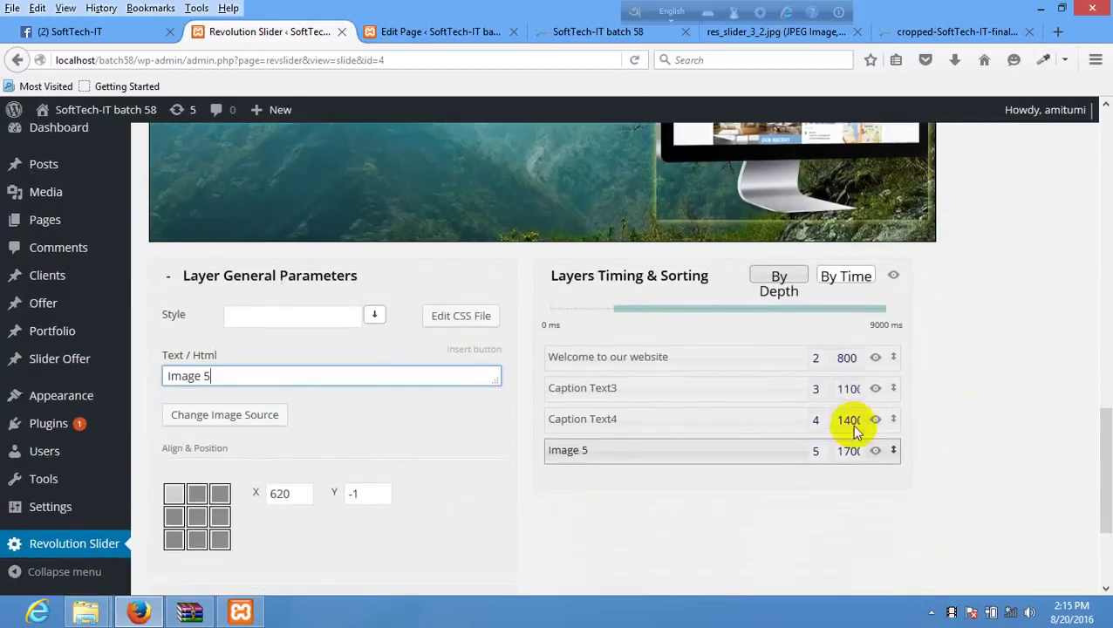
Step: Save the updated slide and reload the site's home page to check the monitor image and captions in the slider
click(197, 514)
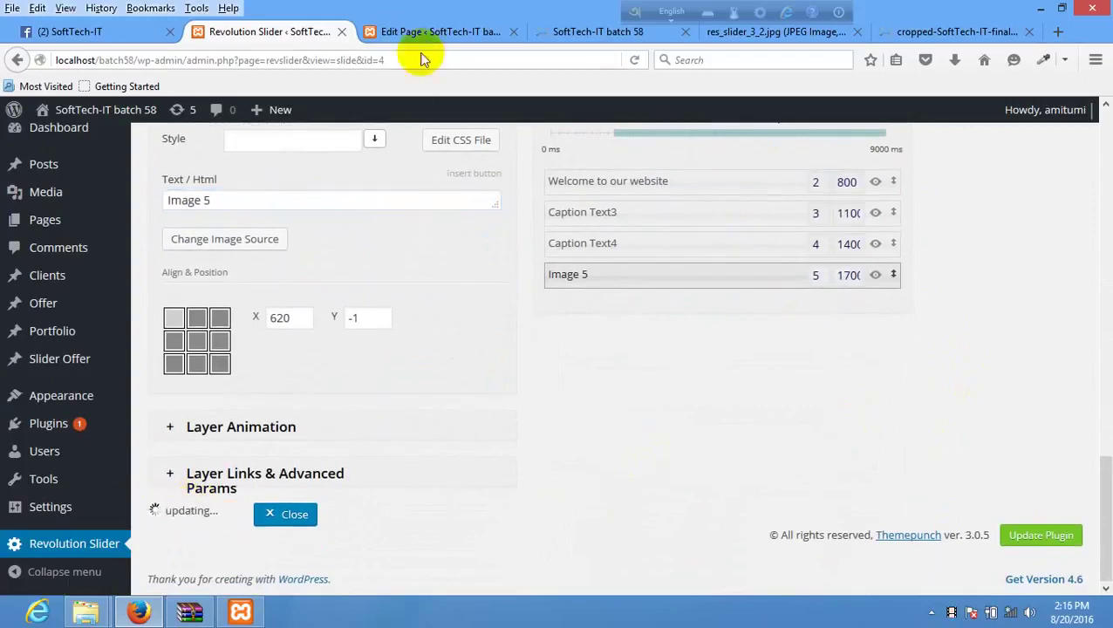
click(487, 28)
right_click(460, 238)
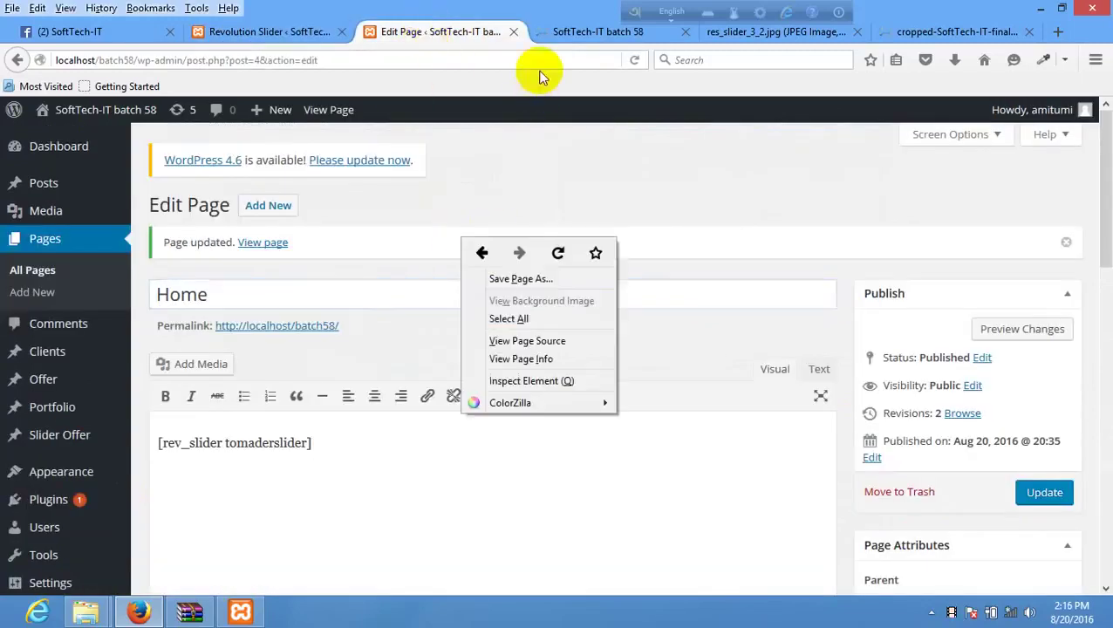
click(551, 32)
right_click(422, 213)
click(520, 231)
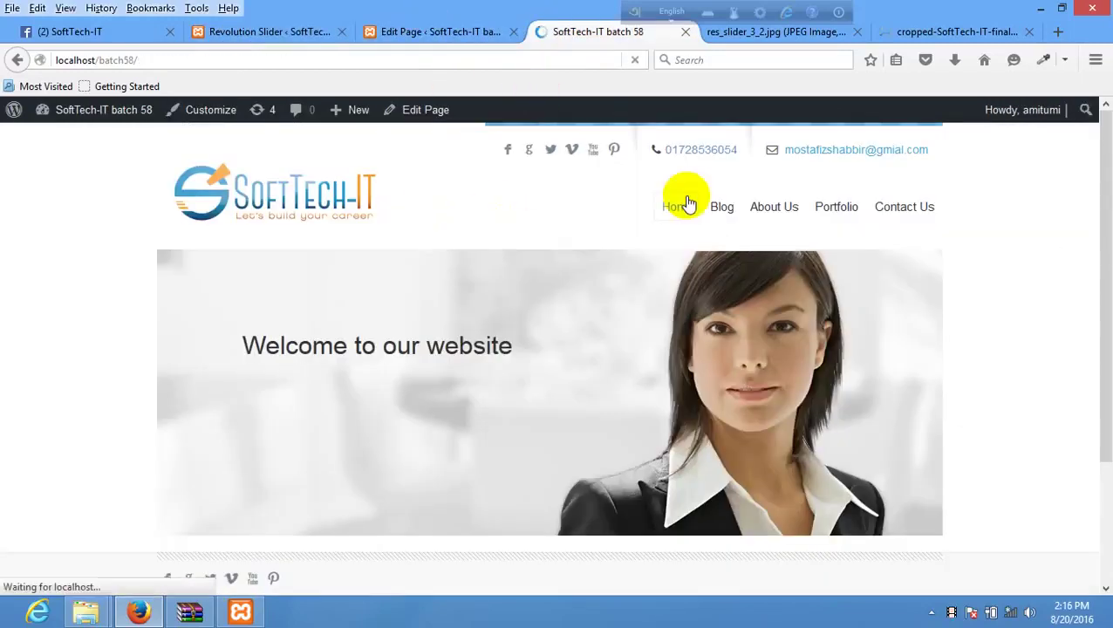
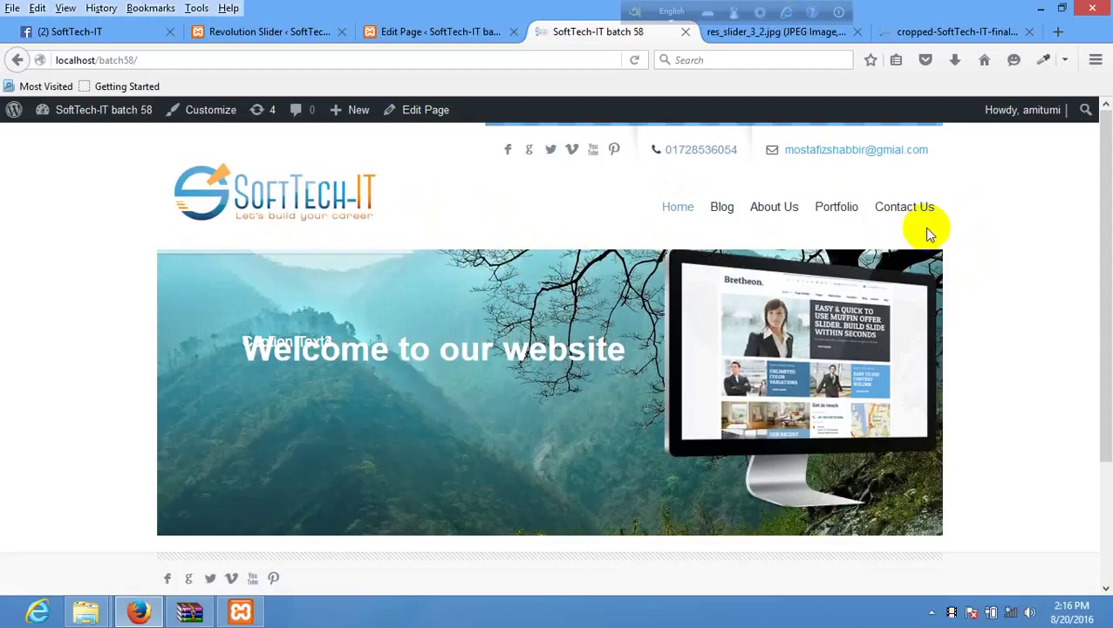
Step: Return to the slide editor and review the slide's layers, general settings and Enable Link options
click(444, 34)
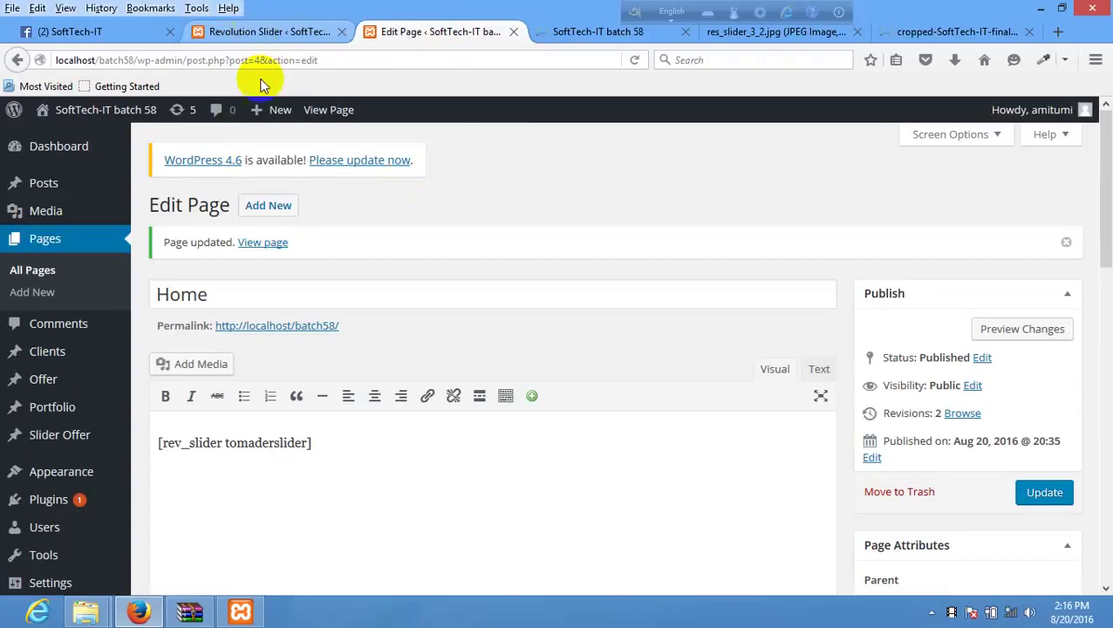
click(269, 32)
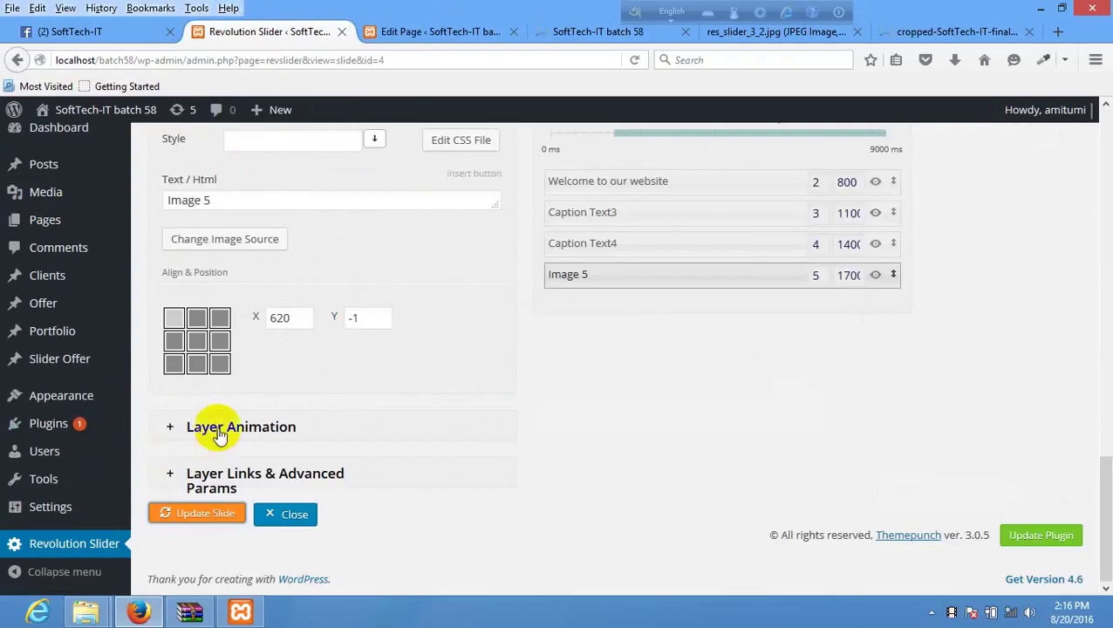
scroll(277, 410, up, 8)
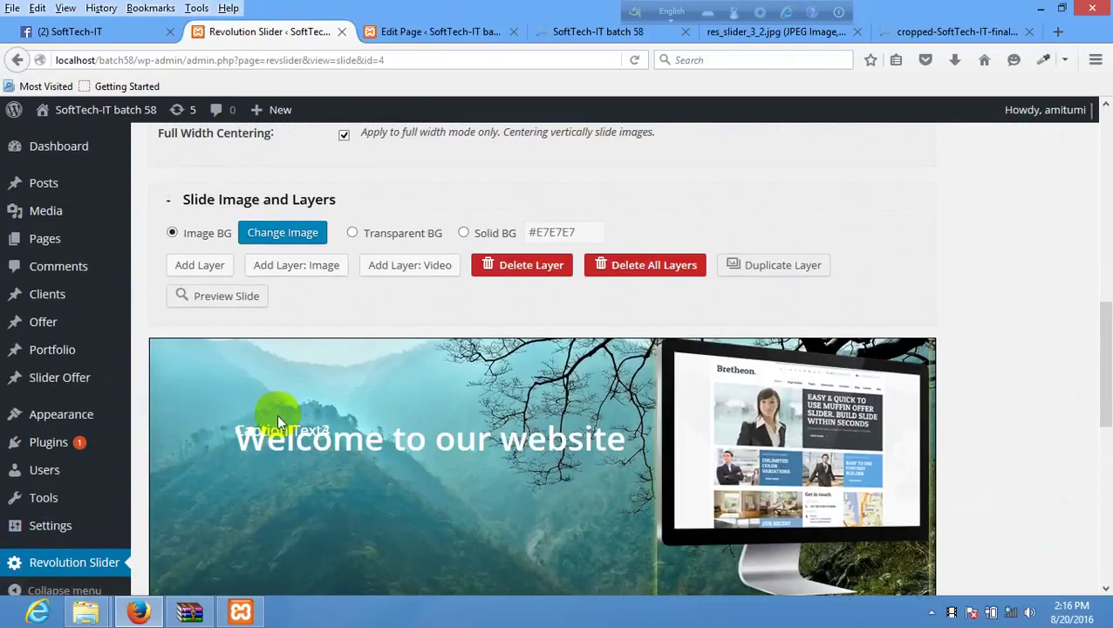
scroll(277, 414, down, 6)
scroll(541, 332, up, 7)
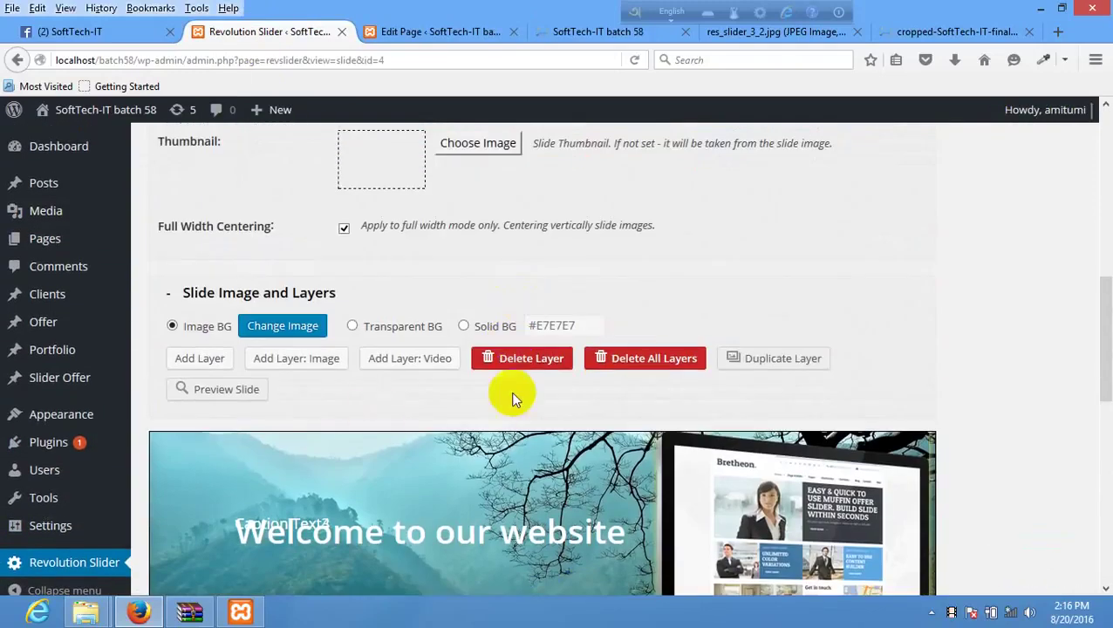
scroll(385, 331, up, 4)
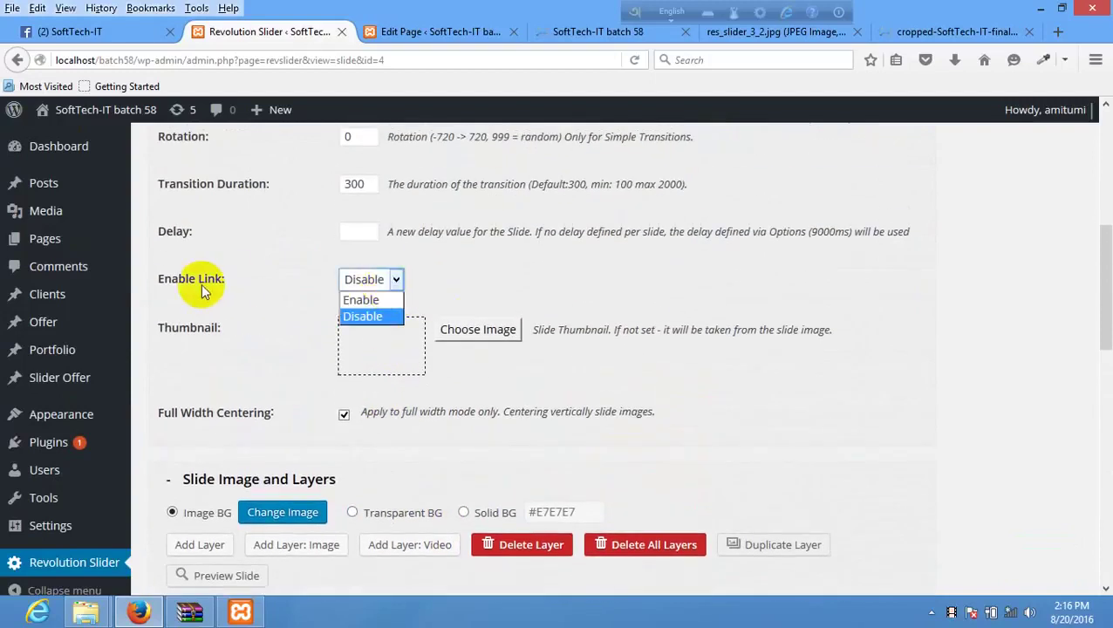
click(486, 282)
scroll(255, 350, down, 1)
scroll(255, 351, down, 5)
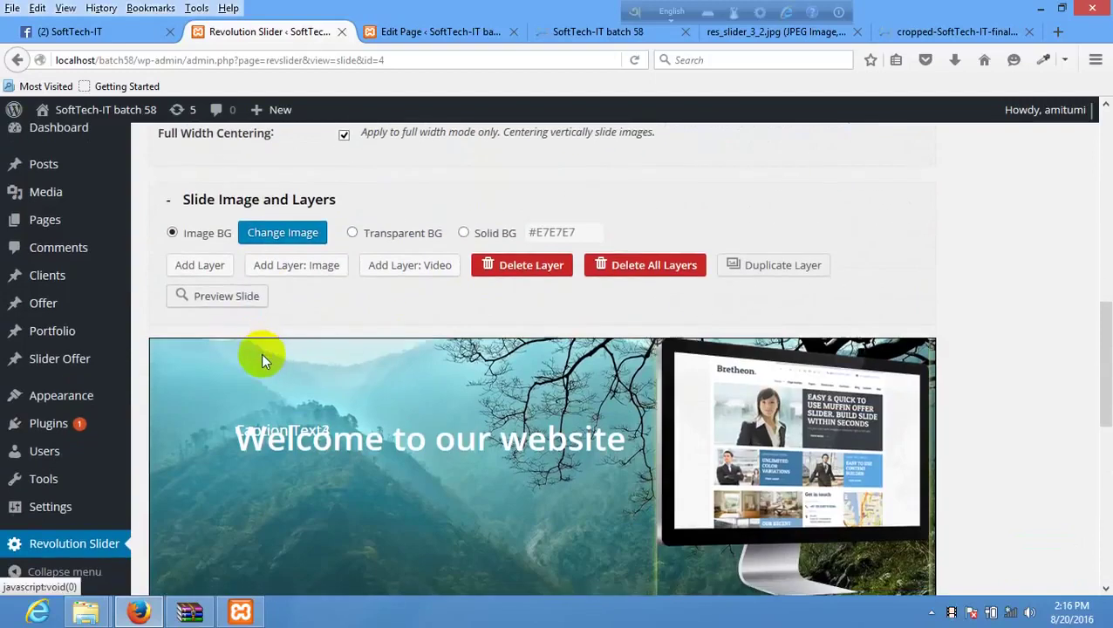
scroll(335, 340, down, 12)
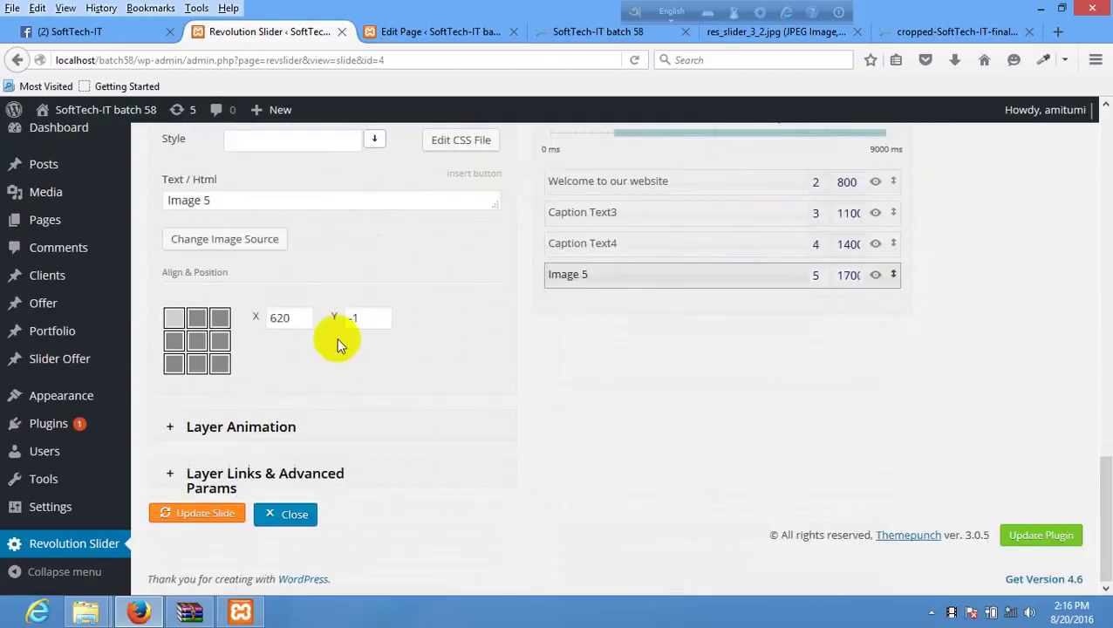
scroll(334, 323, up, 4)
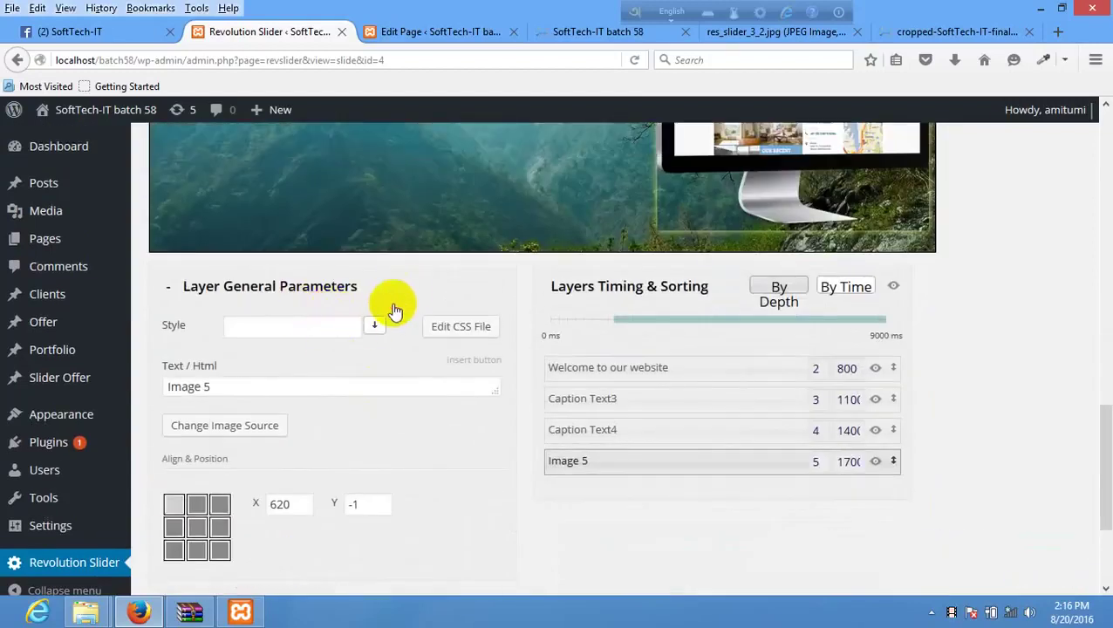
Step: Examine the monitor image layer's link and advanced parameters, along with the slide's general settings
click(388, 297)
click(369, 372)
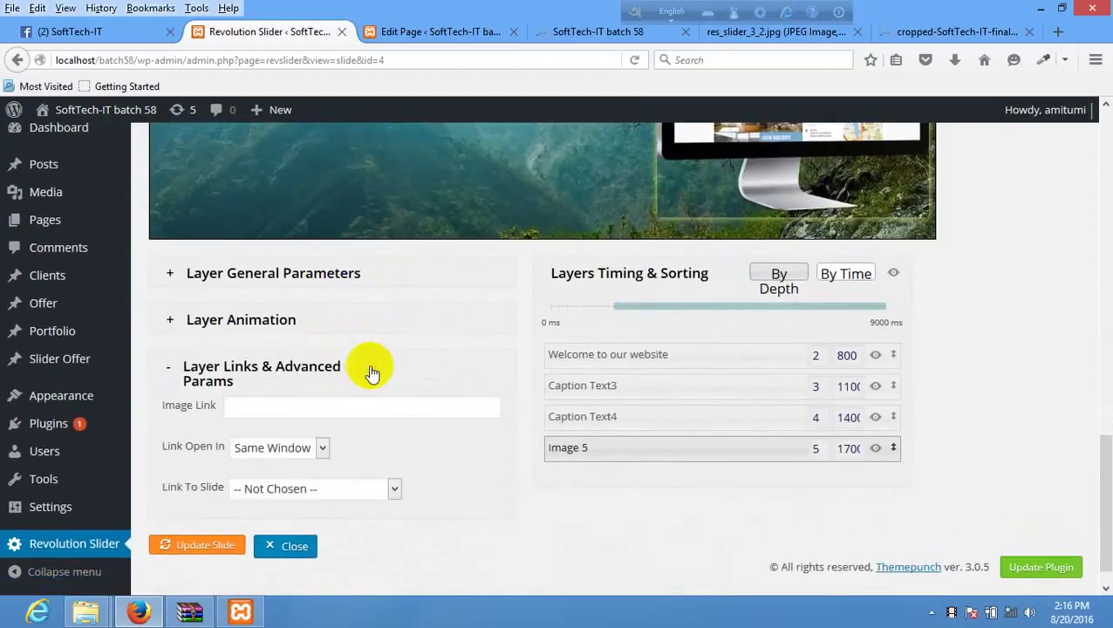
scroll(368, 367, down, 1)
click(323, 415)
click(355, 370)
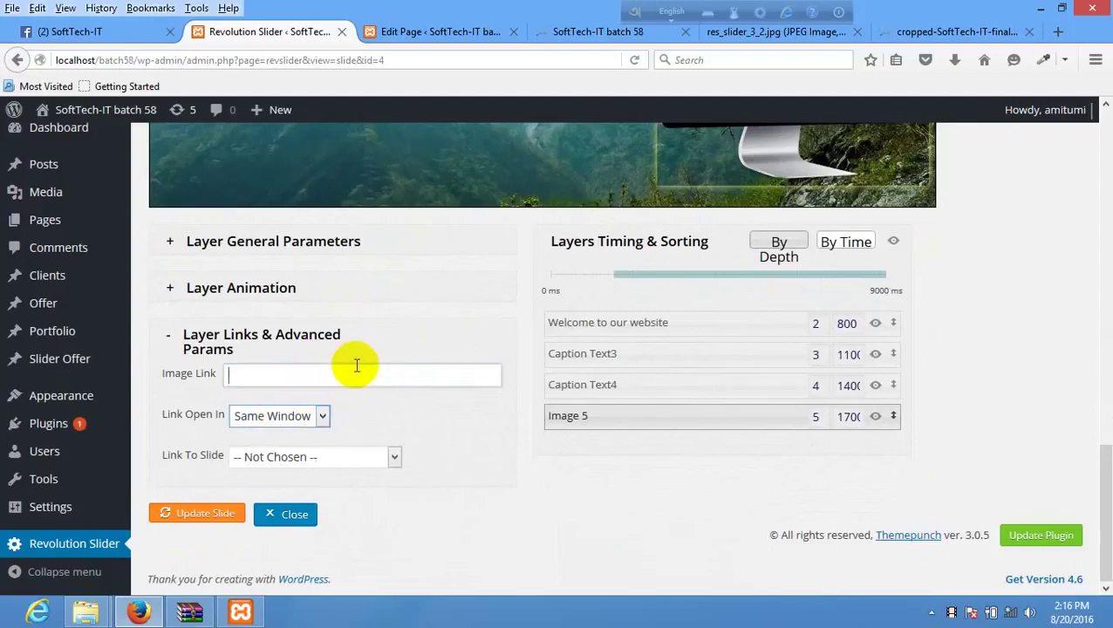
scroll(365, 358, up, 8)
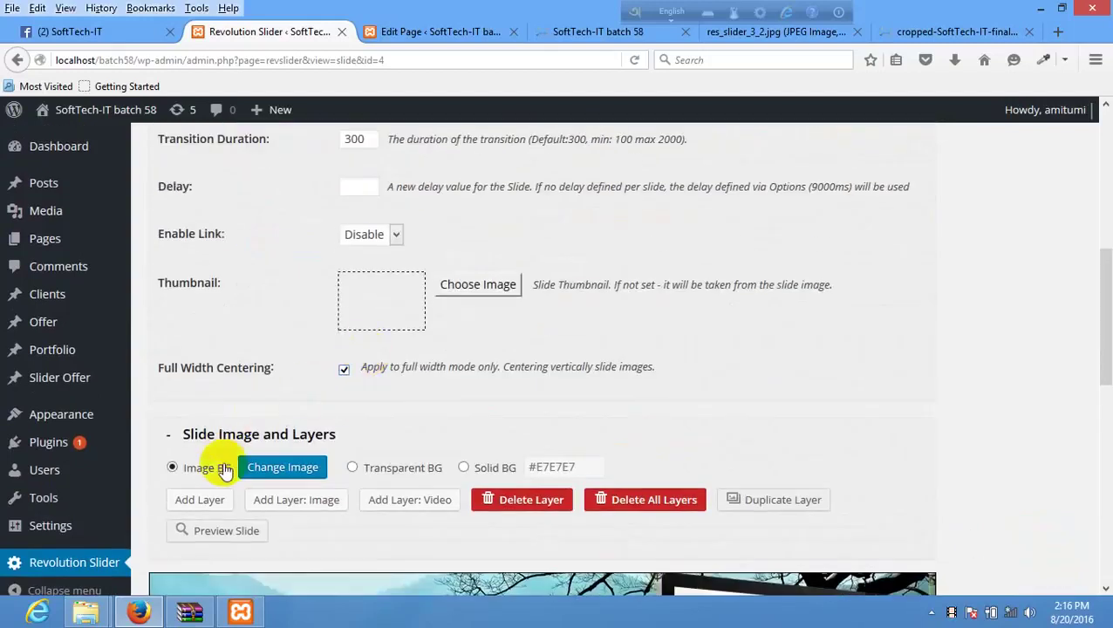
scroll(540, 454, down, 2)
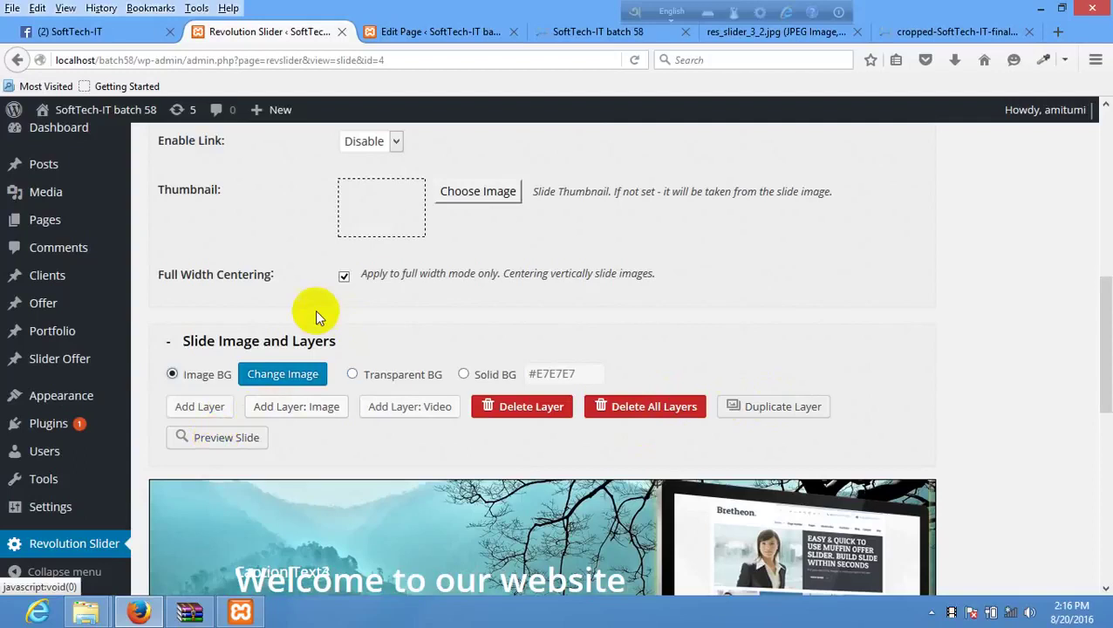
scroll(380, 274, up, 6)
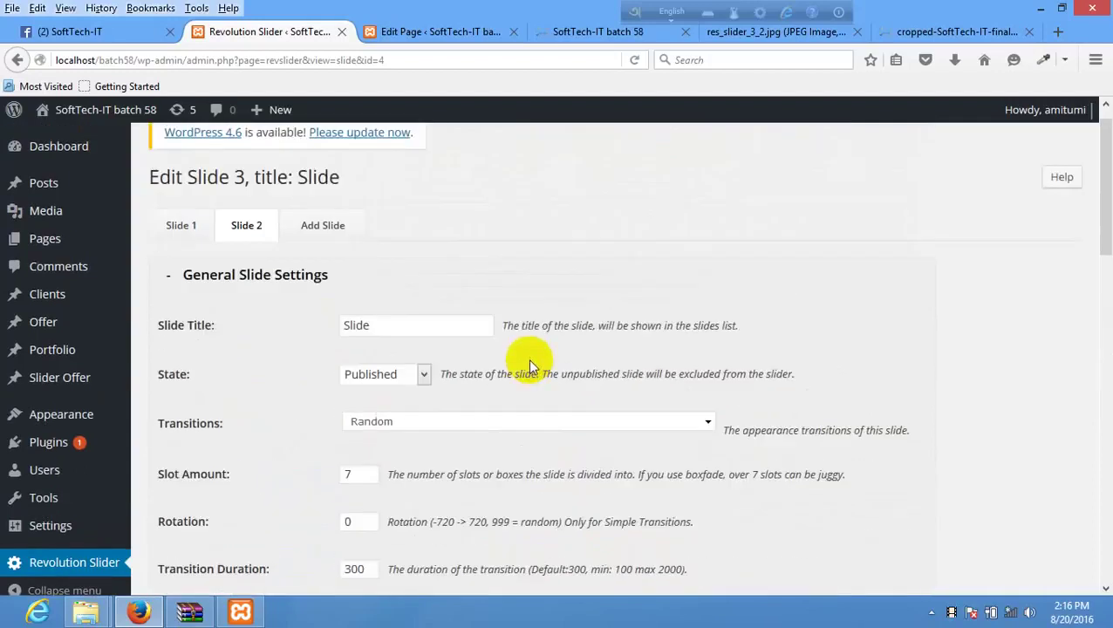
scroll(211, 484, down, 8)
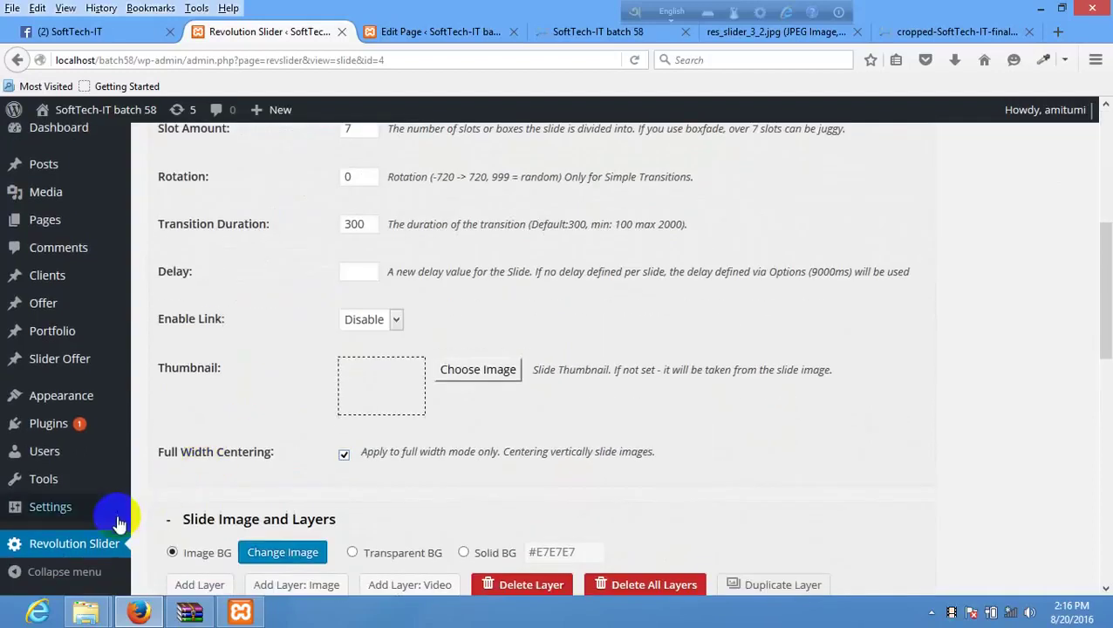
Step: Leave the slide editor and open the main settings of the slider "amader slider"
click(78, 540)
click(441, 33)
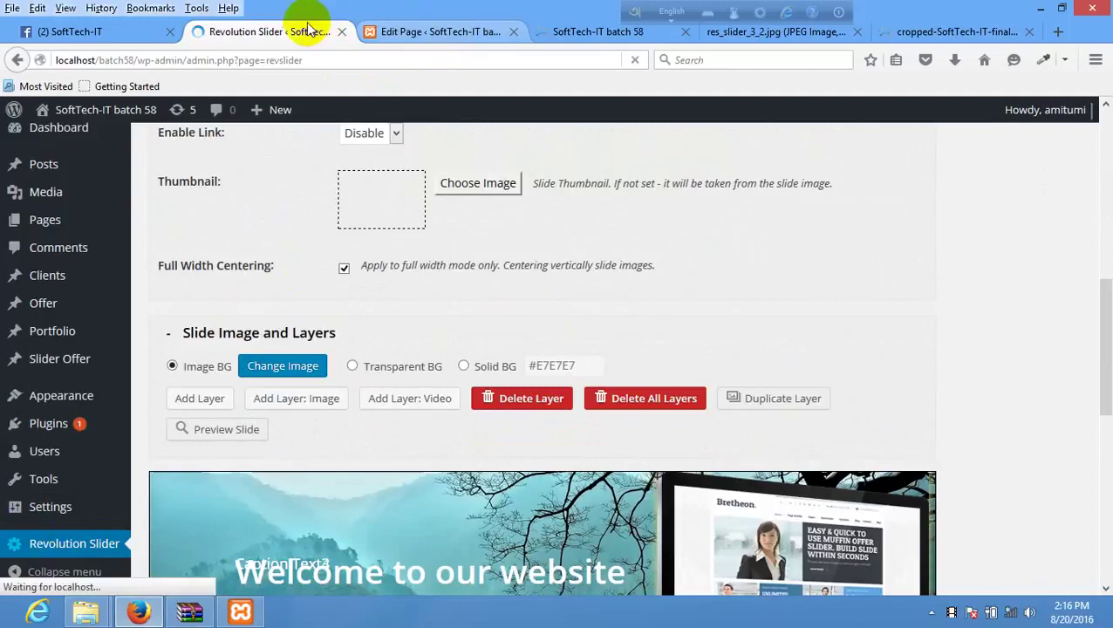
click(307, 29)
scroll(430, 295, down, 2)
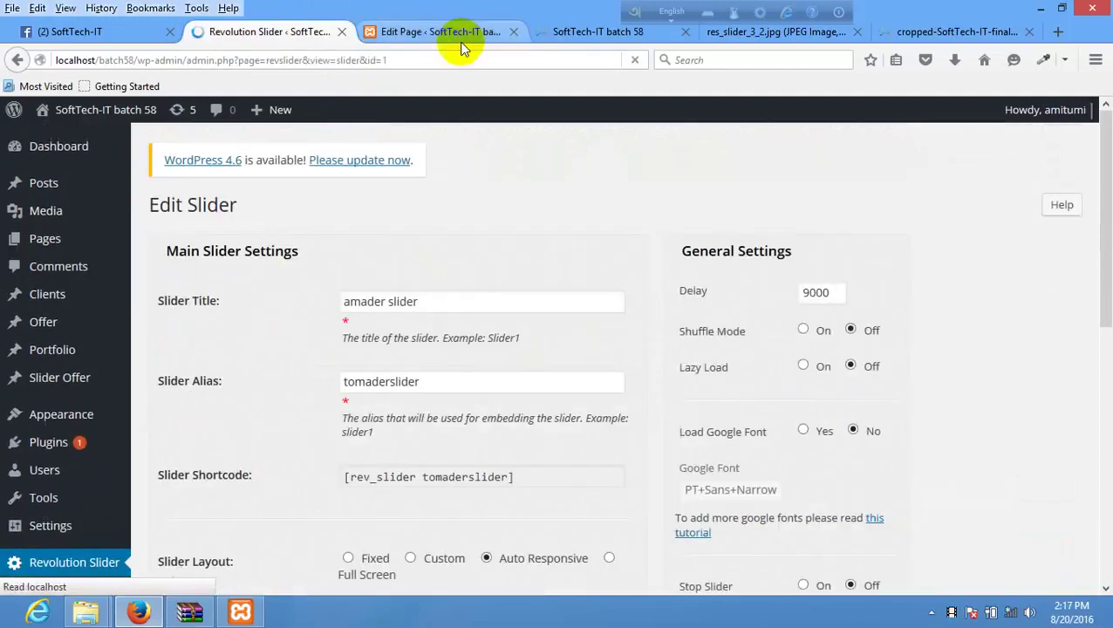
click(509, 31)
click(280, 35)
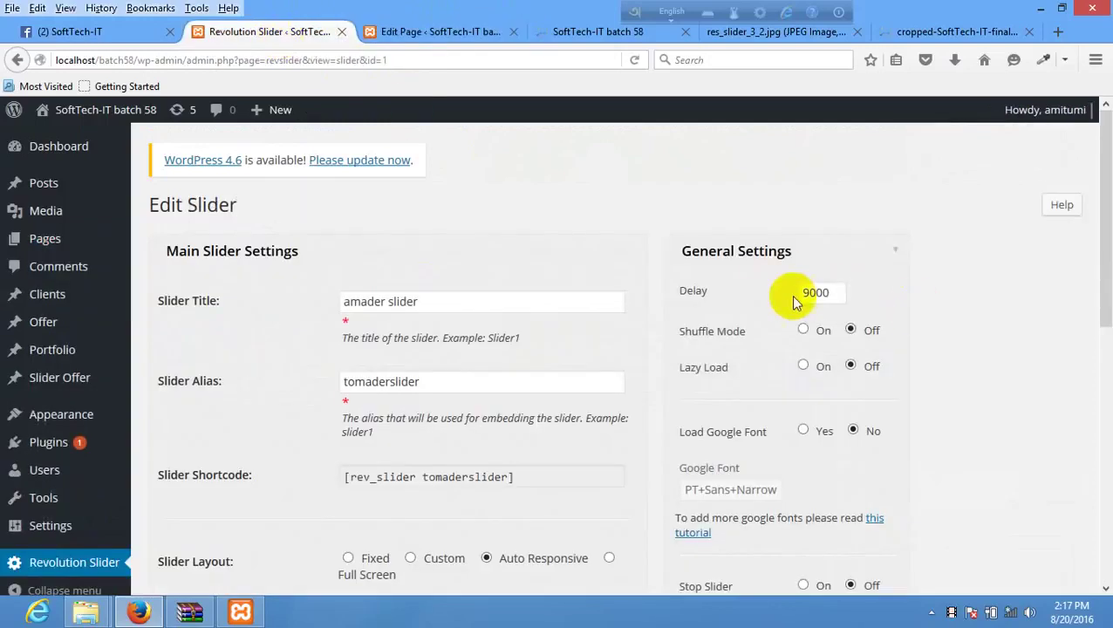
Step: Examine the slider's general settings for delay, shuffle mode, lazy load, Google font and stopping
mouse_move(690, 299)
drag(805, 293, 703, 292)
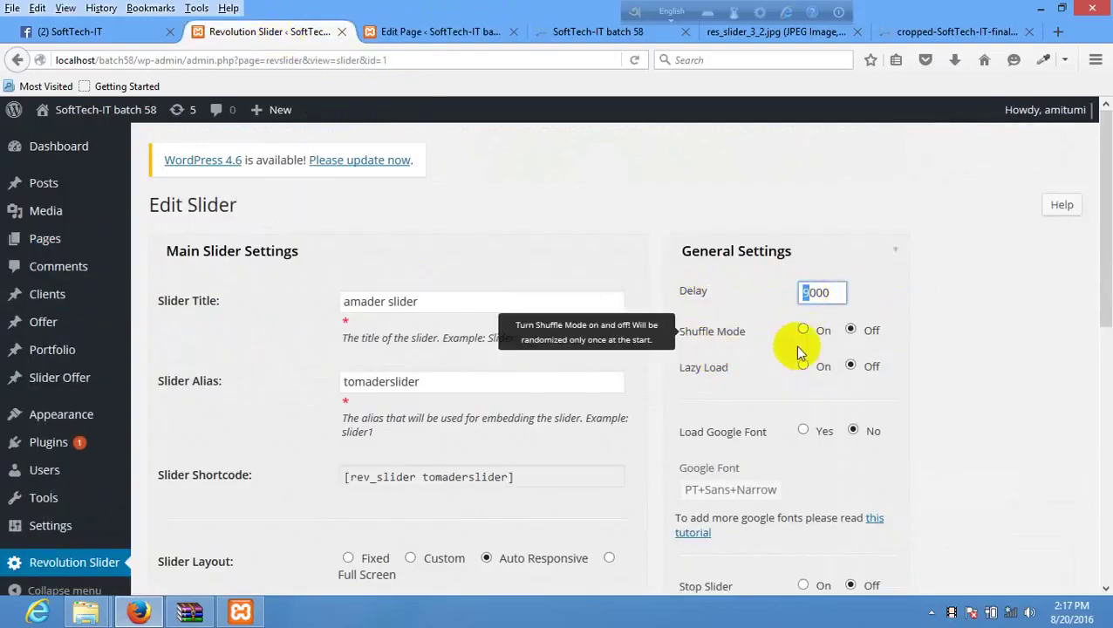
scroll(689, 362, down, 4)
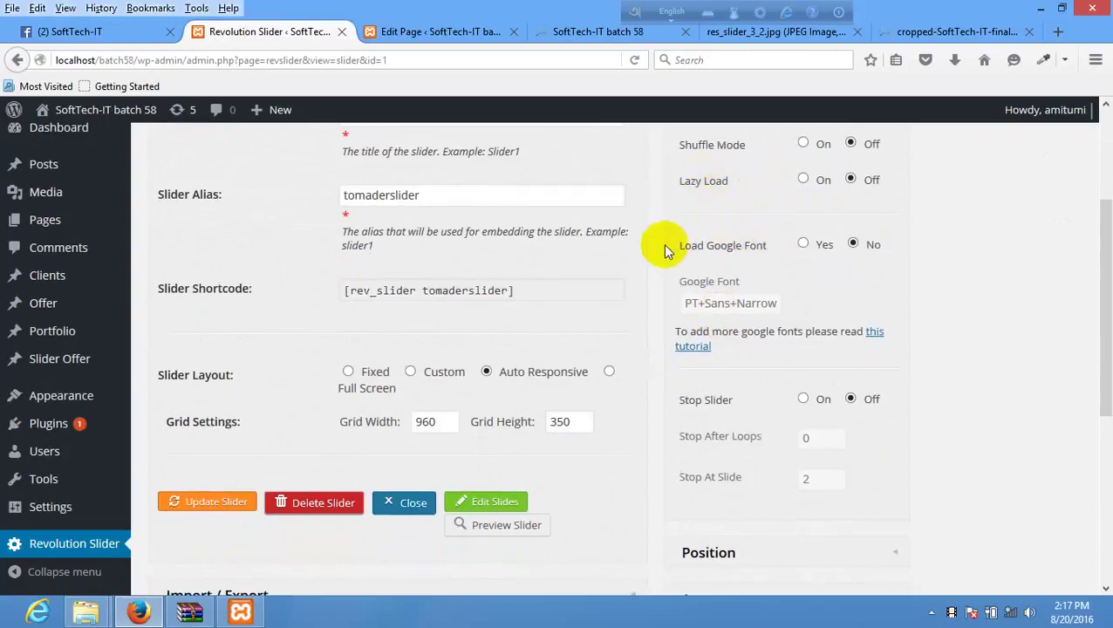
mouse_move(708, 254)
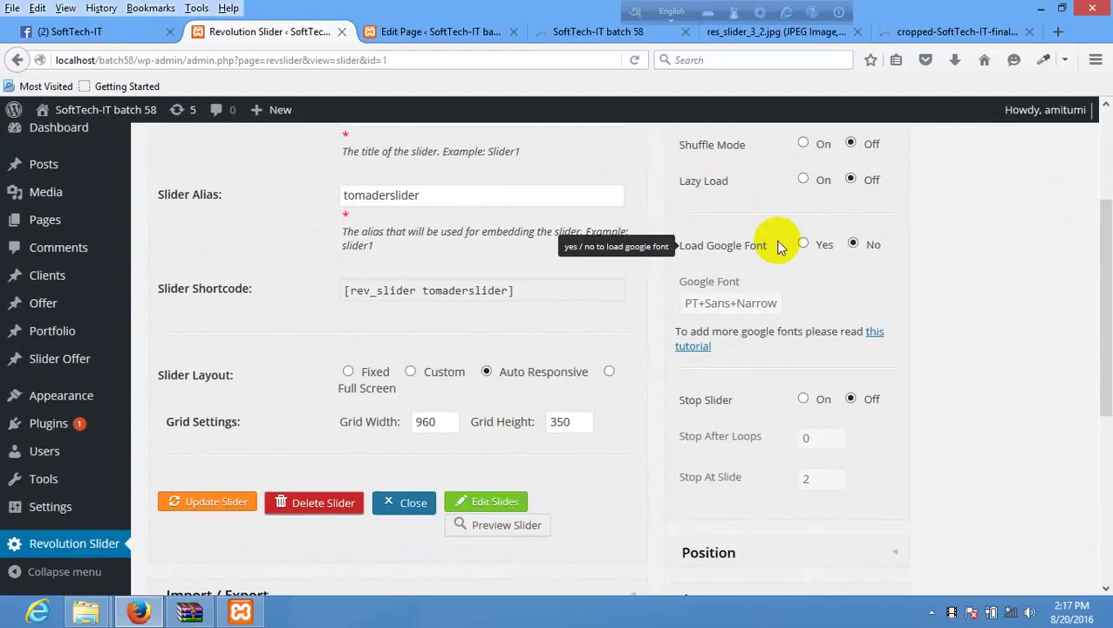
double_click(717, 303)
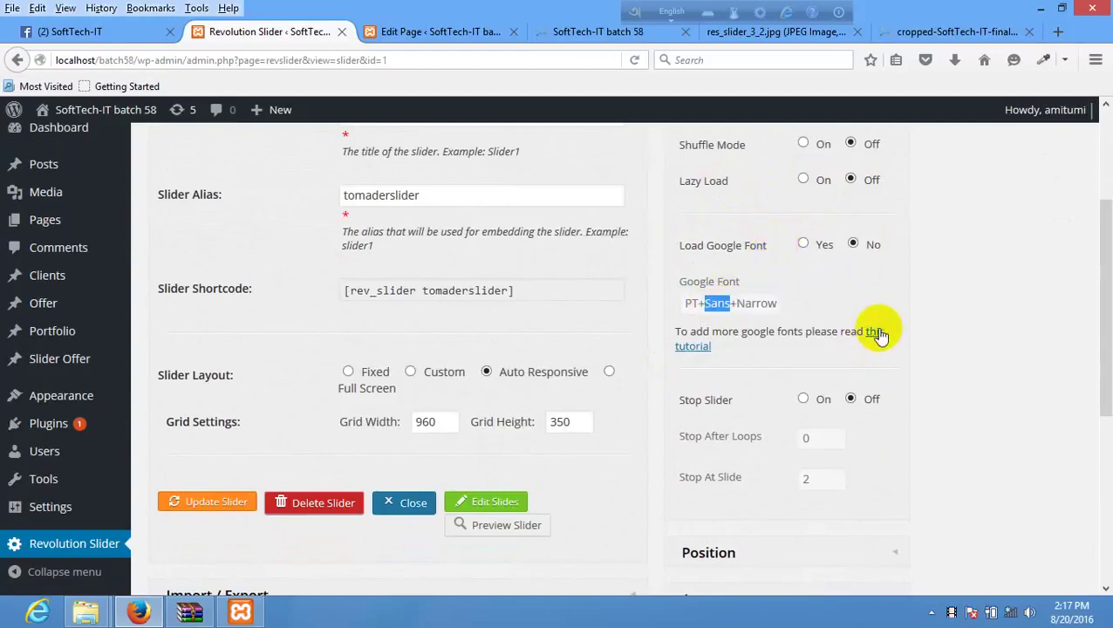
scroll(852, 361, down, 2)
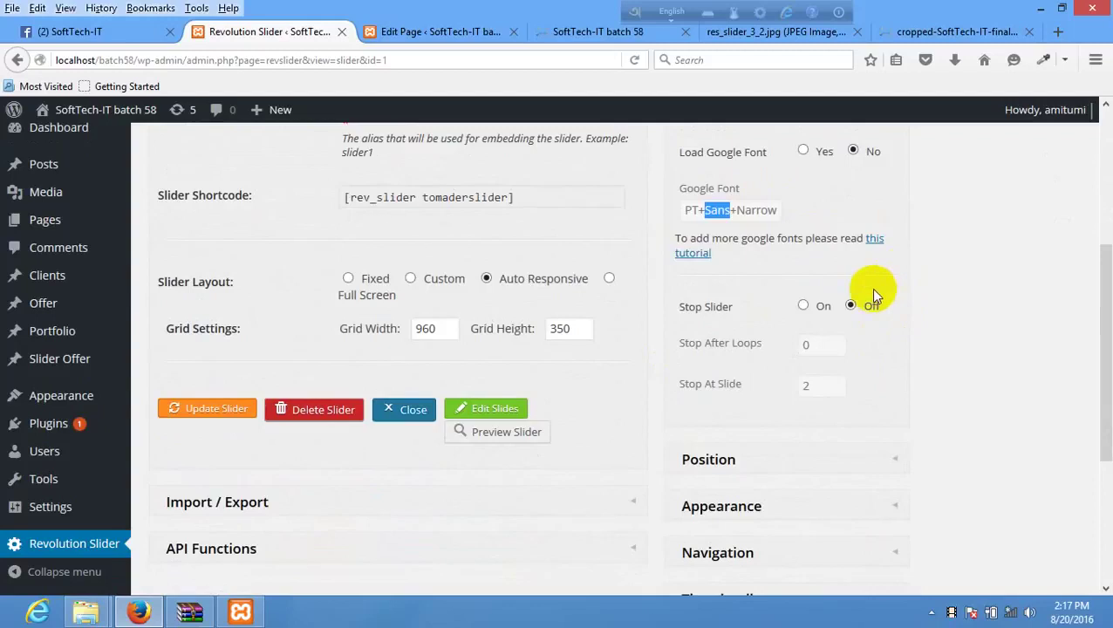
Step: Expand the slider's Position settings and check the available alignments on the page and the margins
scroll(871, 297, down, 4)
click(858, 277)
scroll(850, 279, up, 5)
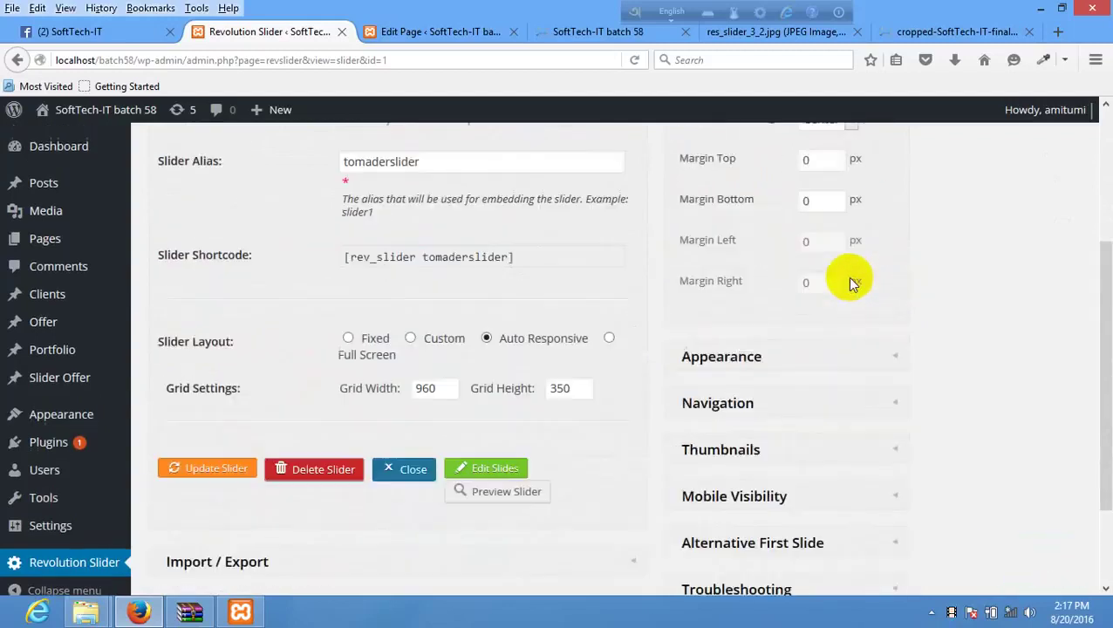
scroll(850, 281, up, 3)
click(835, 281)
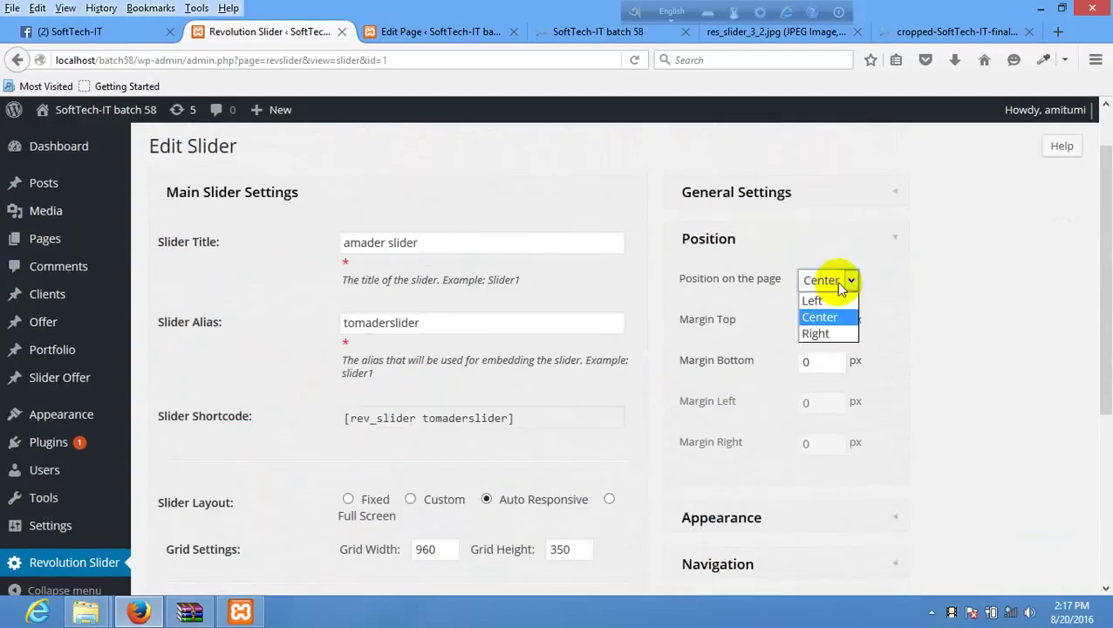
click(940, 286)
Step: Set the slider's shadow type to 1 in the Appearance settings and update the slider
scroll(830, 417, down, 4)
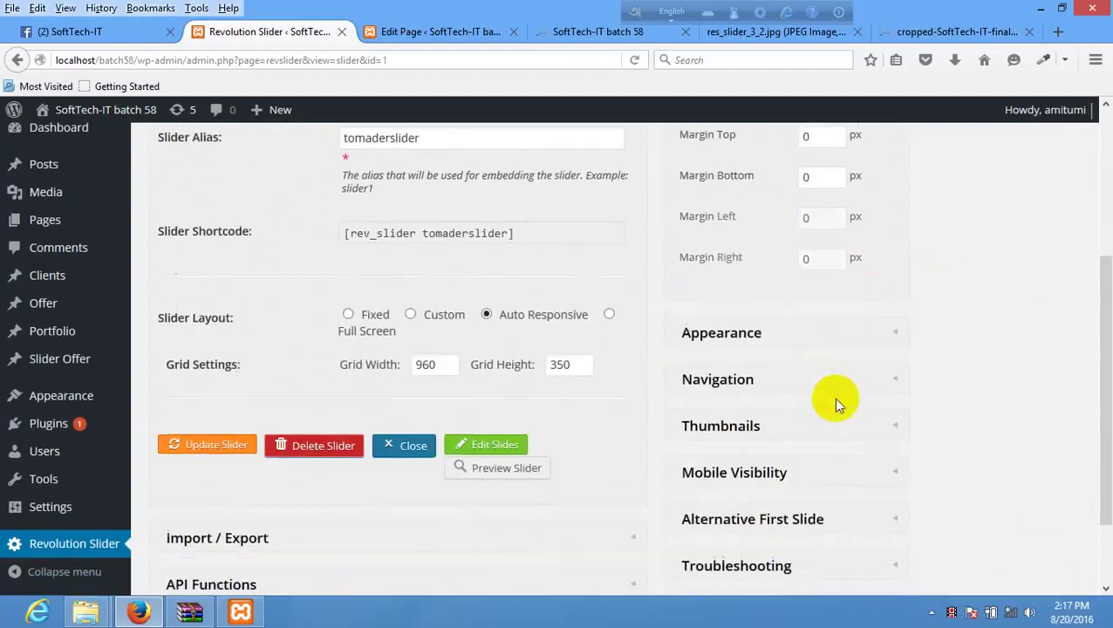
click(844, 340)
scroll(795, 326, up, 3)
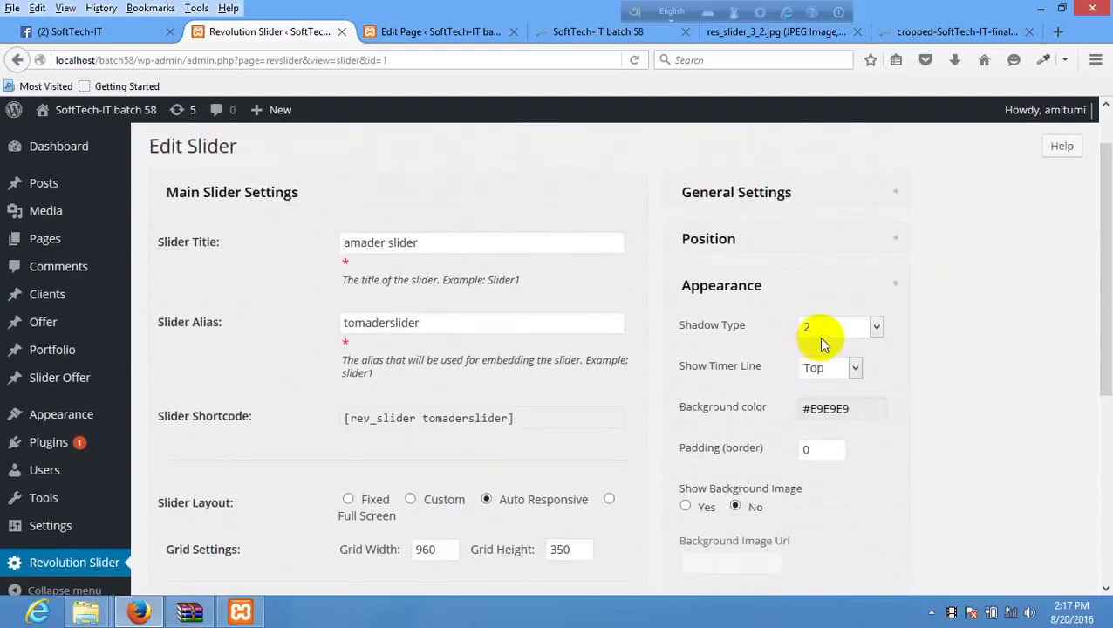
click(822, 334)
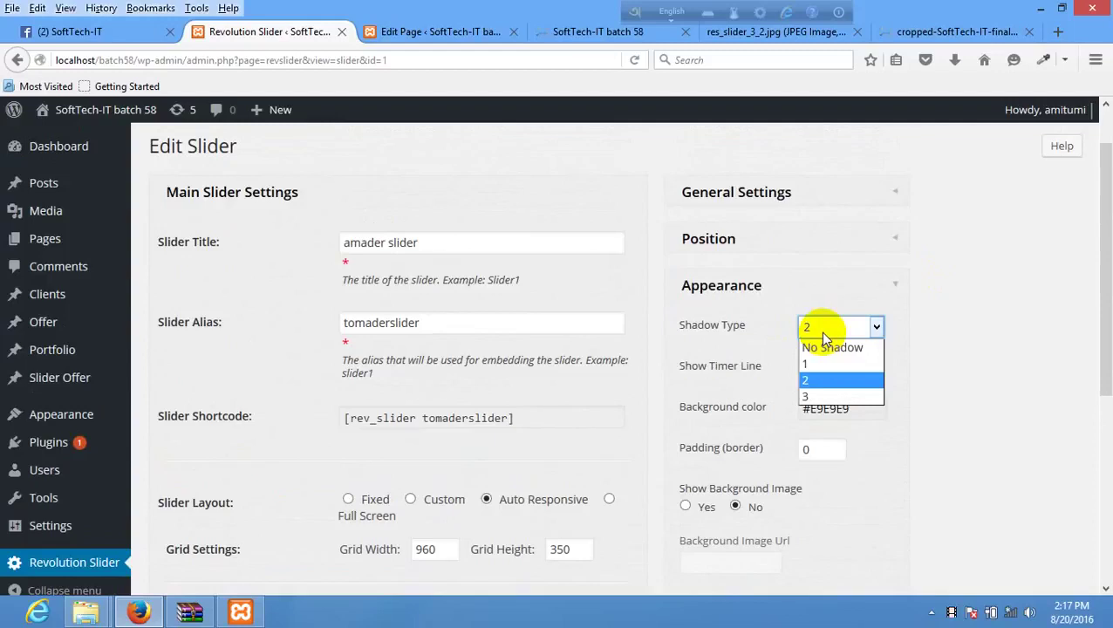
click(809, 363)
scroll(208, 506, down, 4)
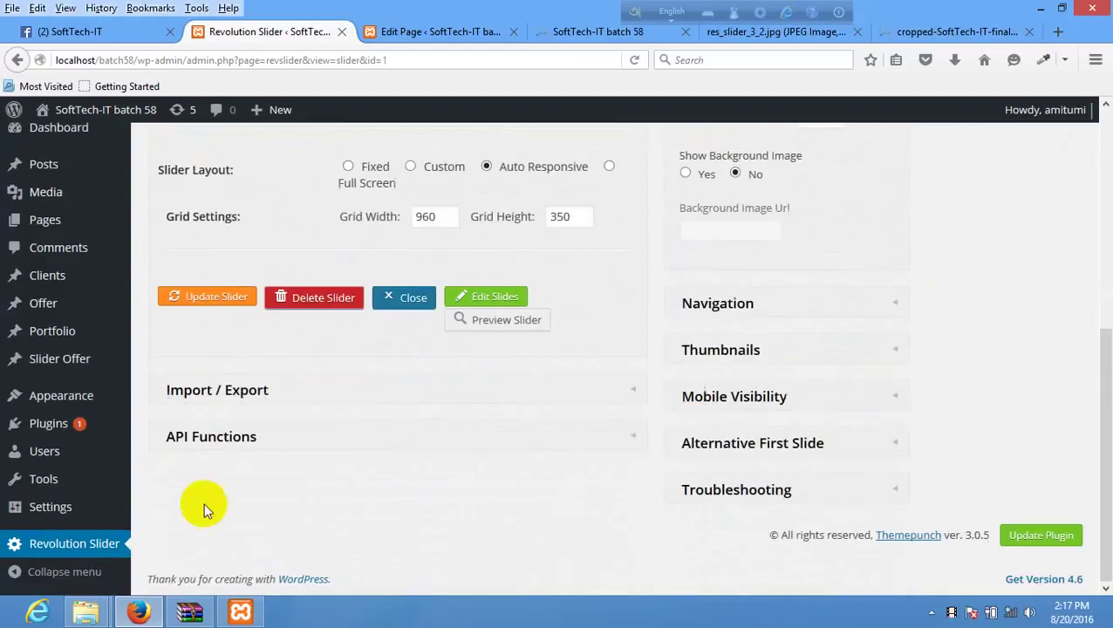
click(198, 305)
Step: Reload the site's home page and check the slider's shadow on the live page
click(471, 33)
click(593, 31)
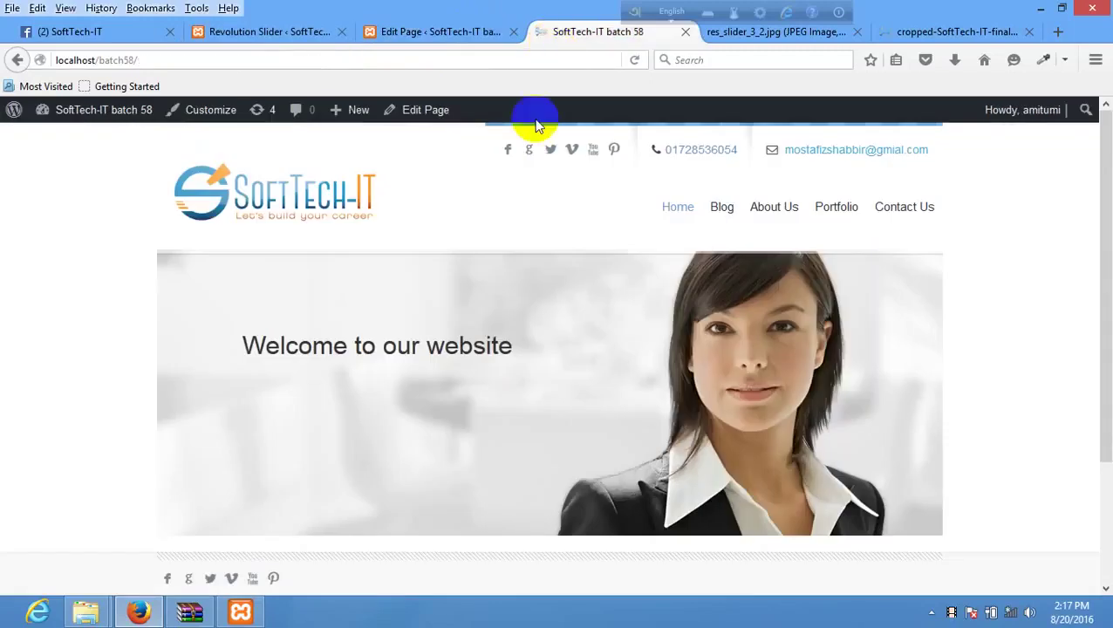
scroll(362, 249, down, 3)
right_click(5, 295)
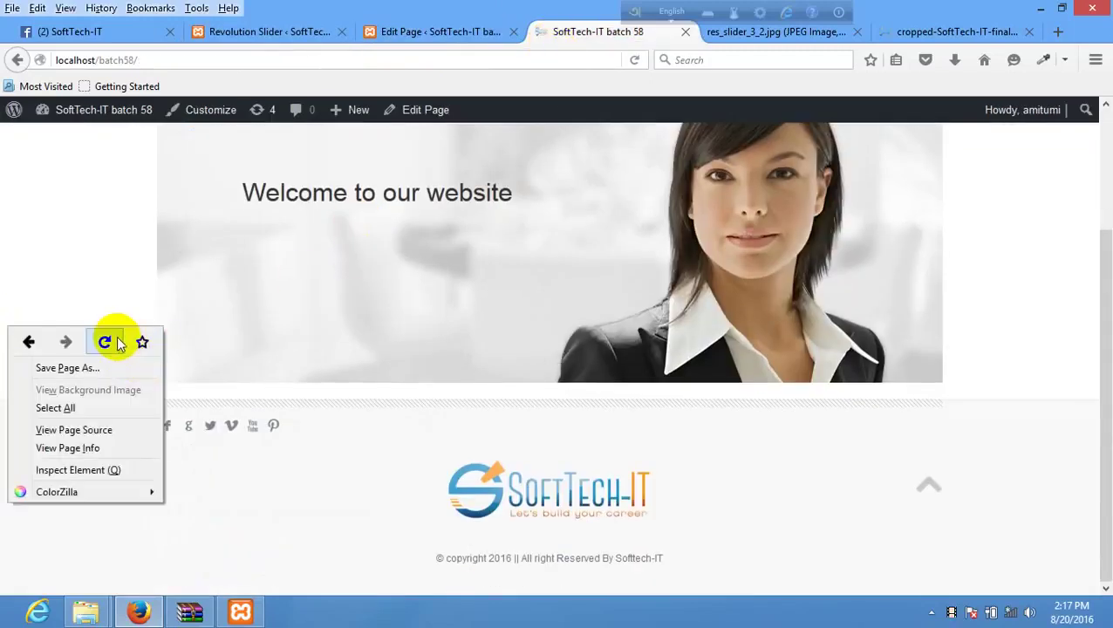
click(104, 340)
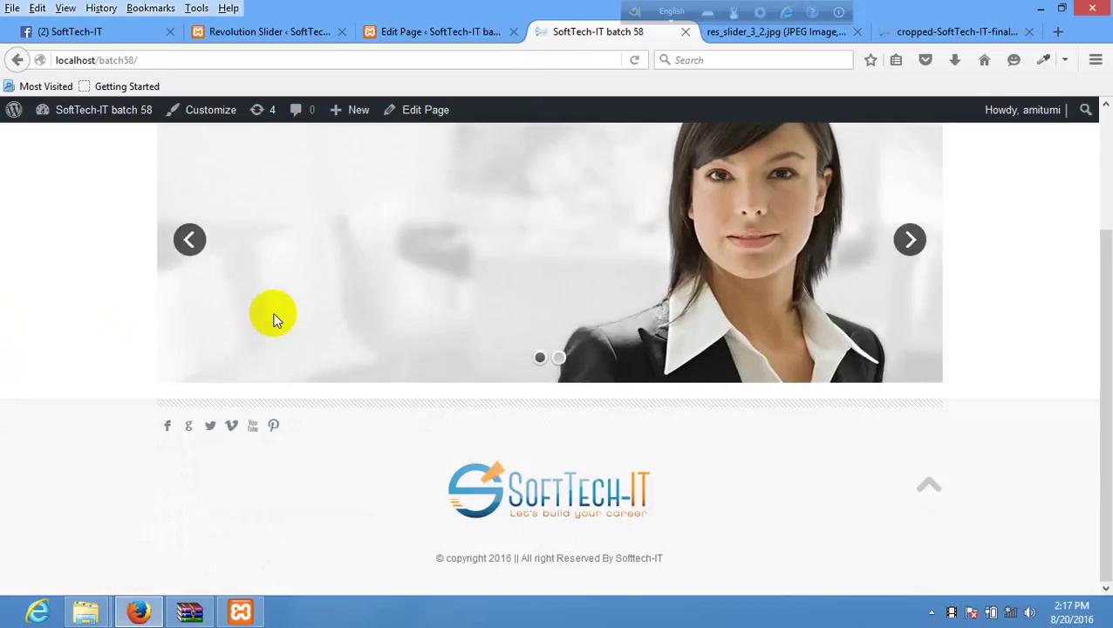
Step: Go back over the slider on the live home page, checking its lower edge, shadow and slide transition
scroll(371, 318, up, 3)
click(452, 41)
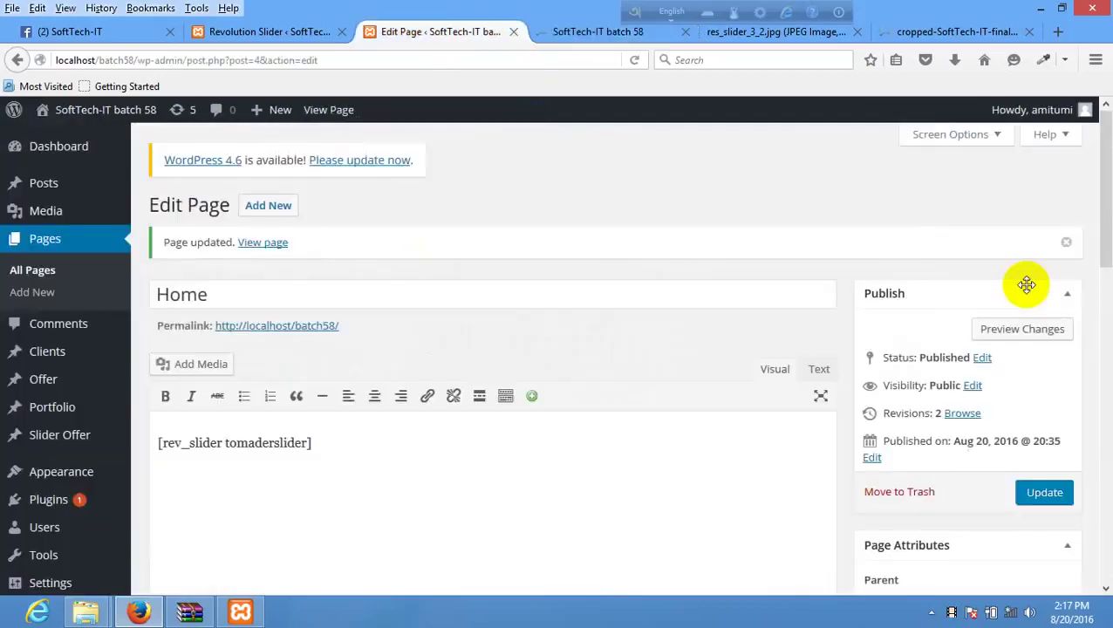
click(290, 31)
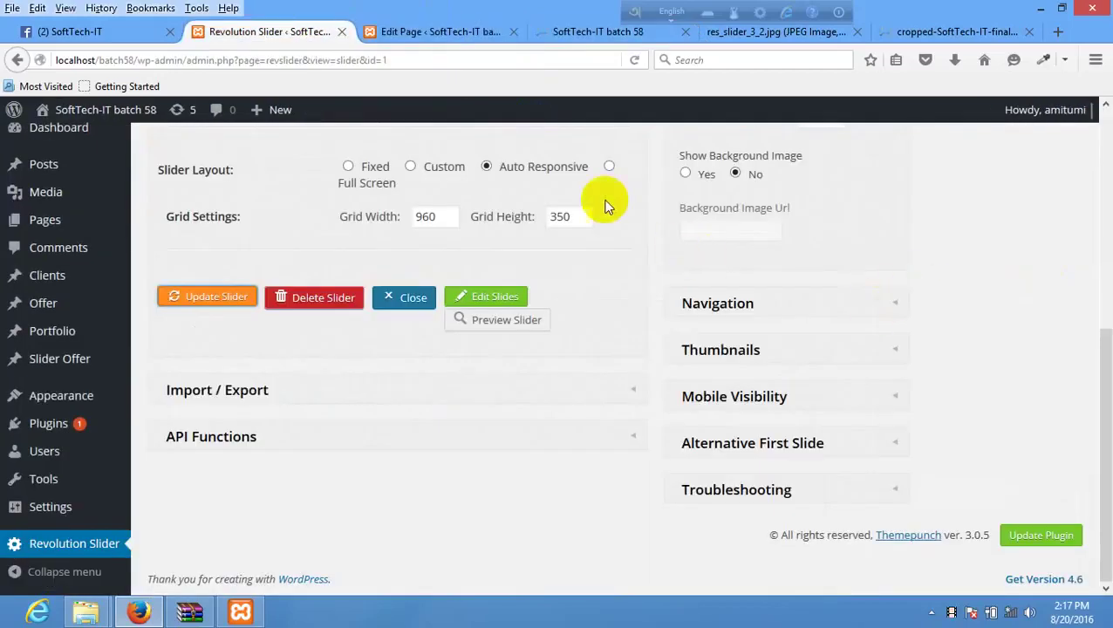
click(482, 32)
click(660, 30)
scroll(493, 266, down, 3)
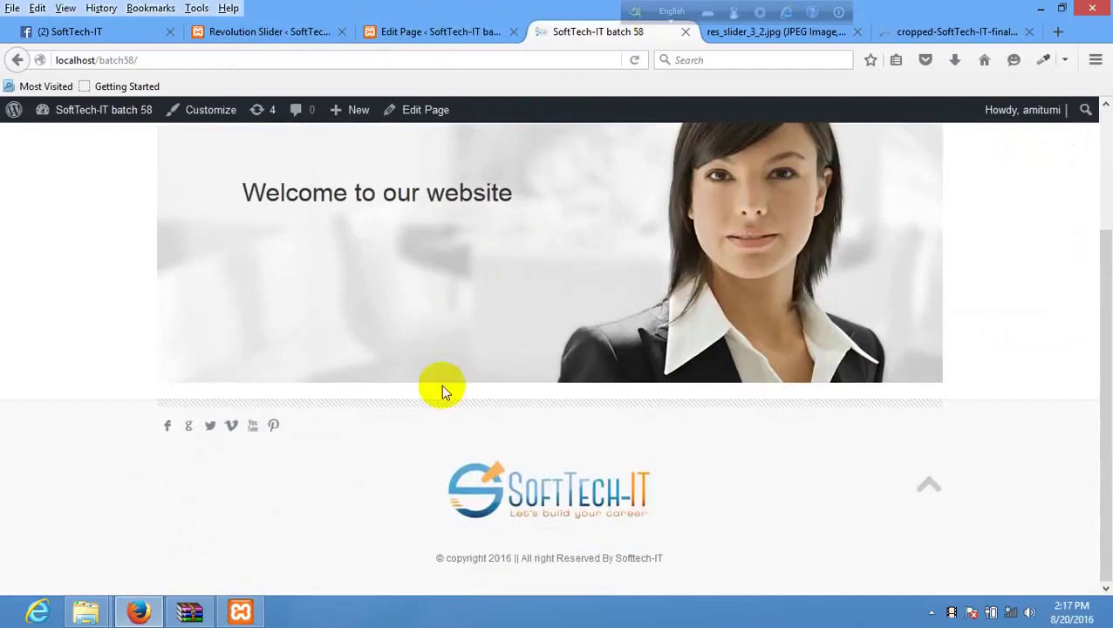
scroll(357, 376, up, 3)
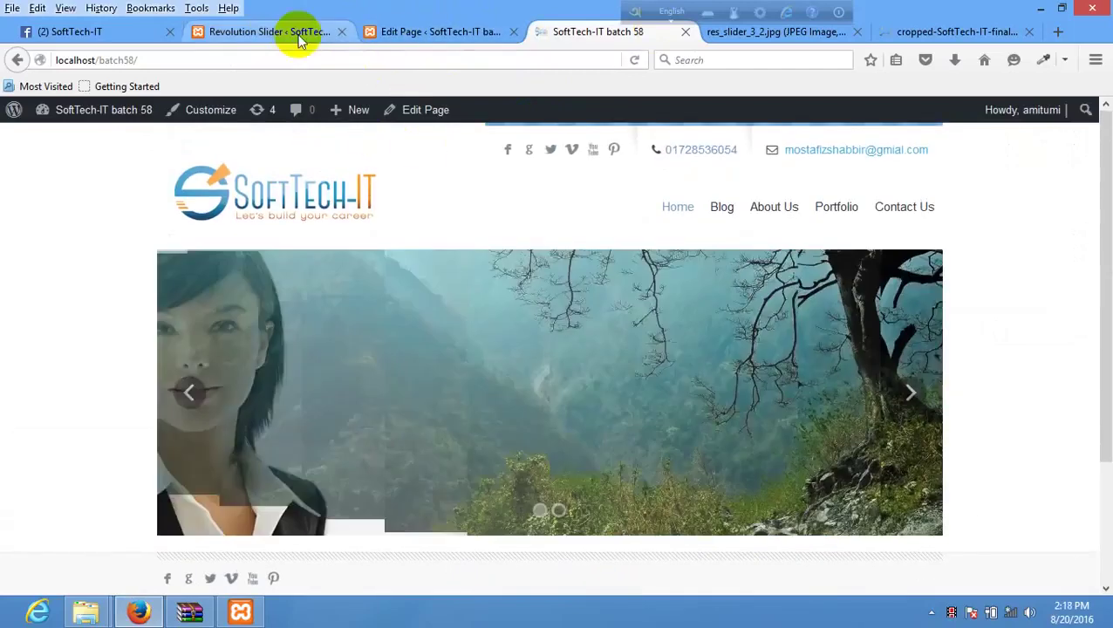
Step: Return to the slider's Appearance settings and examine the timer line, background color, padding and background image options
click(288, 32)
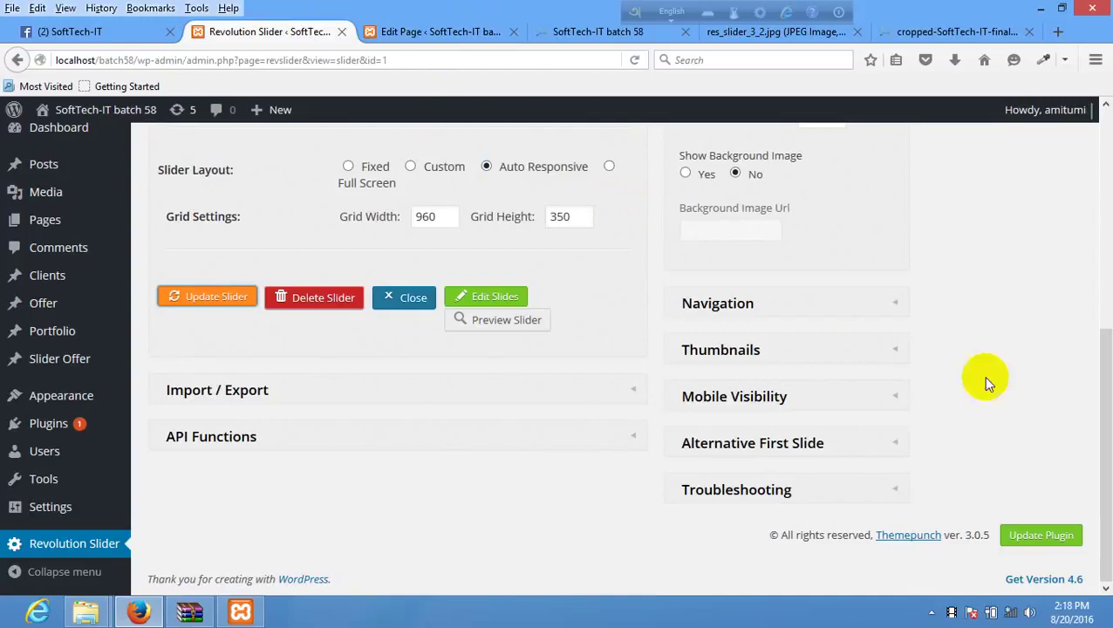
scroll(782, 344, up, 5)
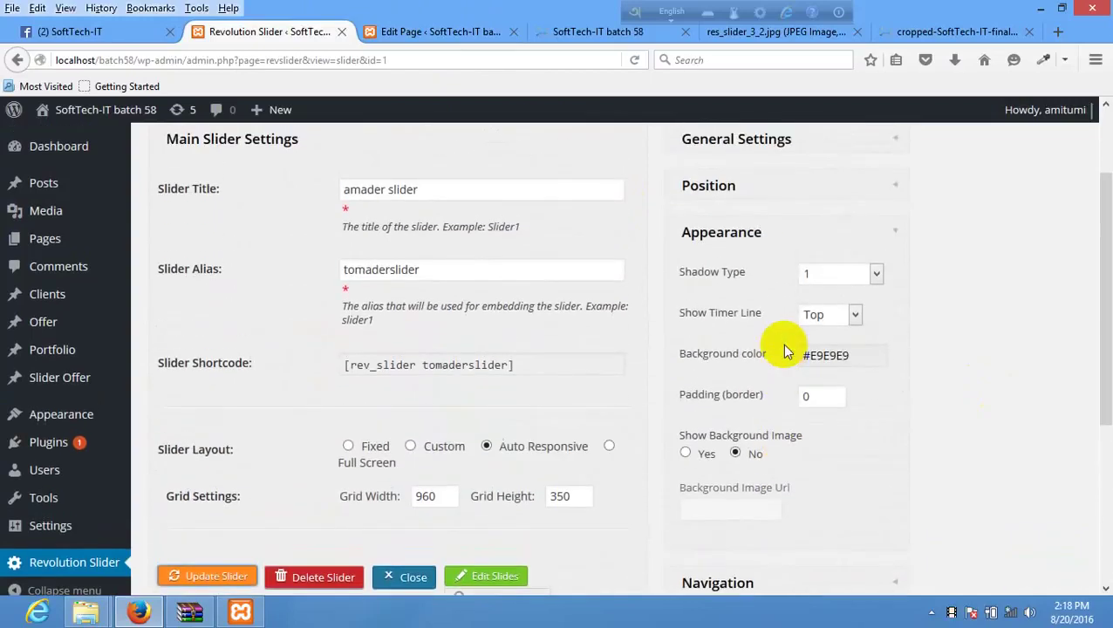
click(818, 315)
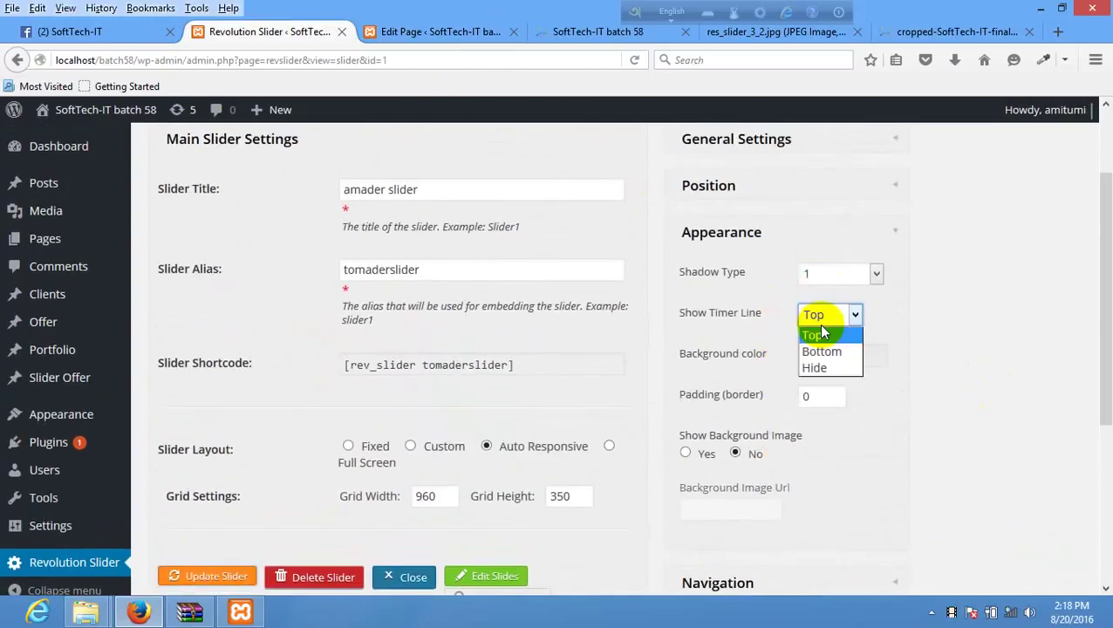
click(975, 312)
click(837, 355)
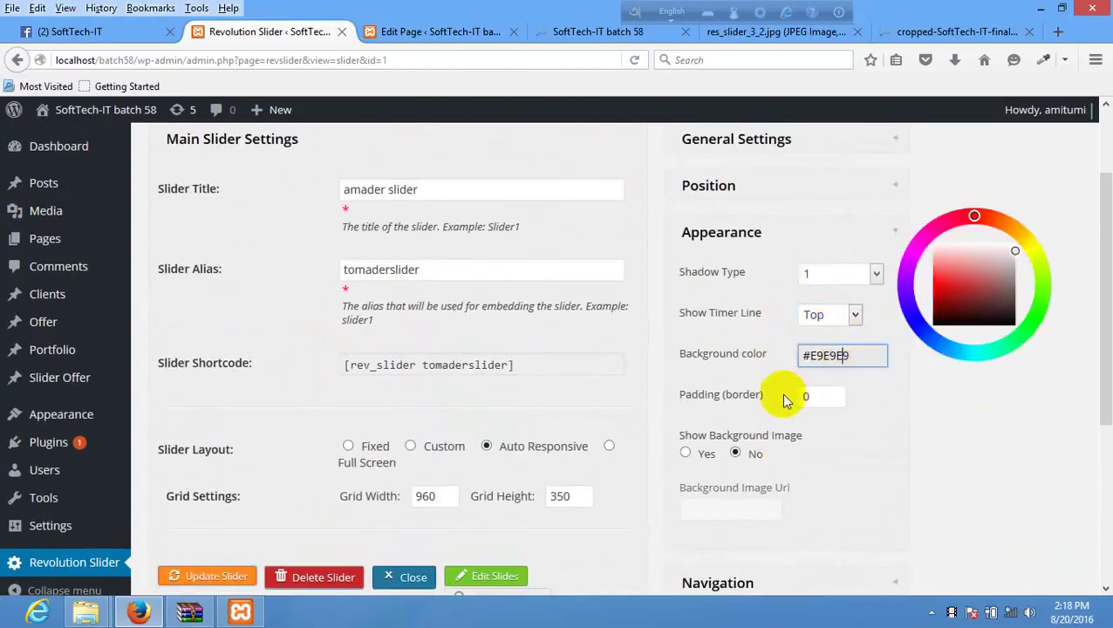
click(927, 413)
scroll(898, 403, down, 2)
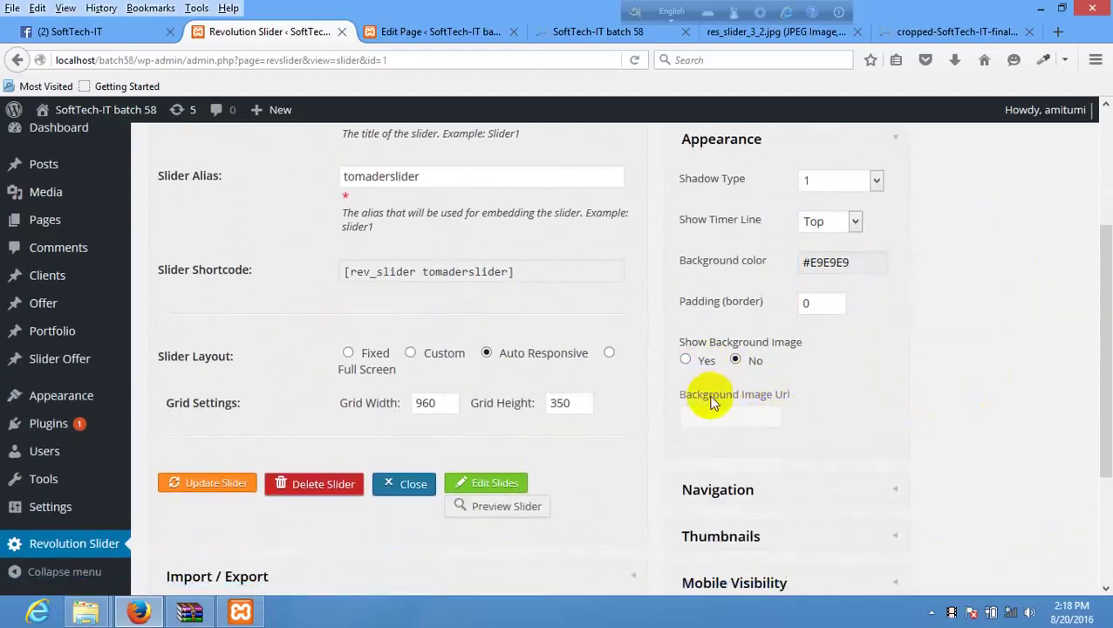
Step: Expand the slider's Navigation settings
scroll(750, 412, down, 1)
scroll(748, 414, down, 2)
click(777, 306)
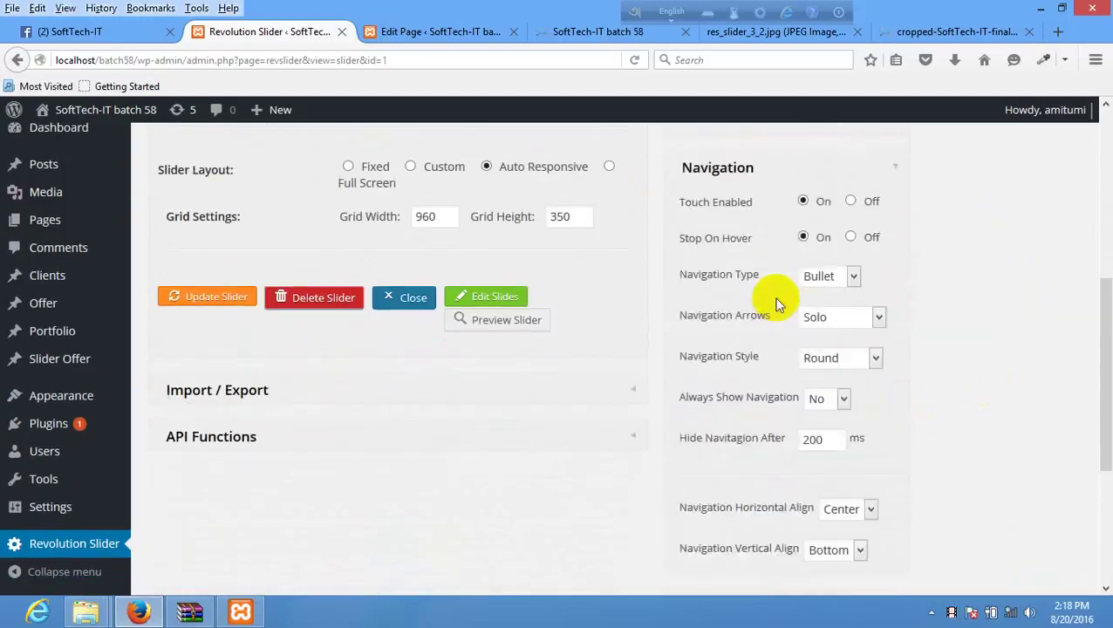
Step: Set the slider's navigation type to Thumb and update the slider
scroll(770, 328, up, 4)
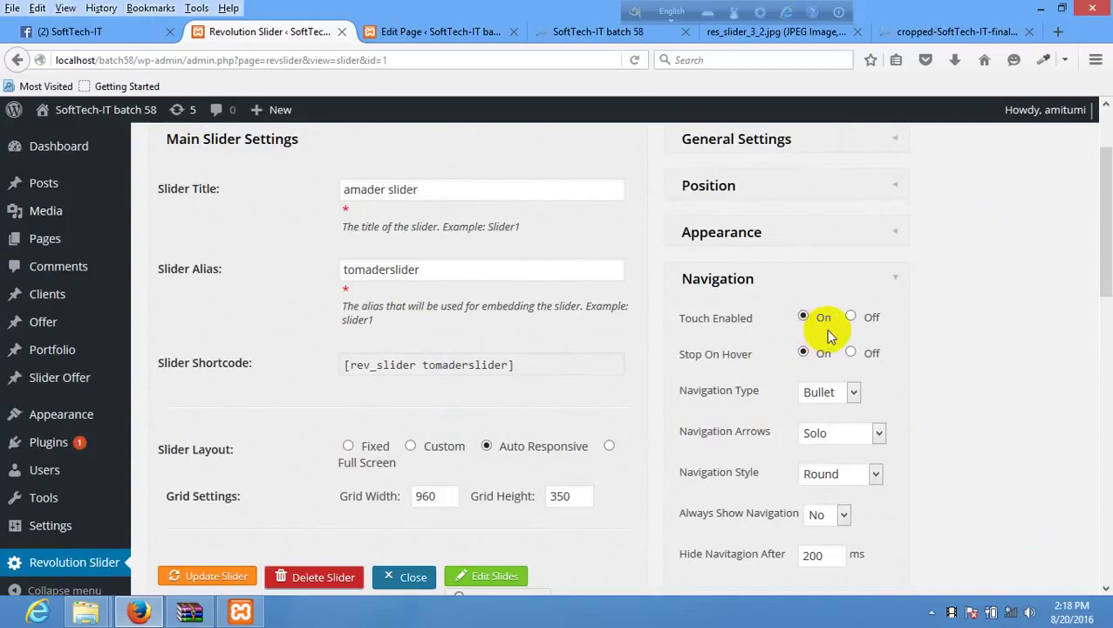
scroll(691, 322, down, 2)
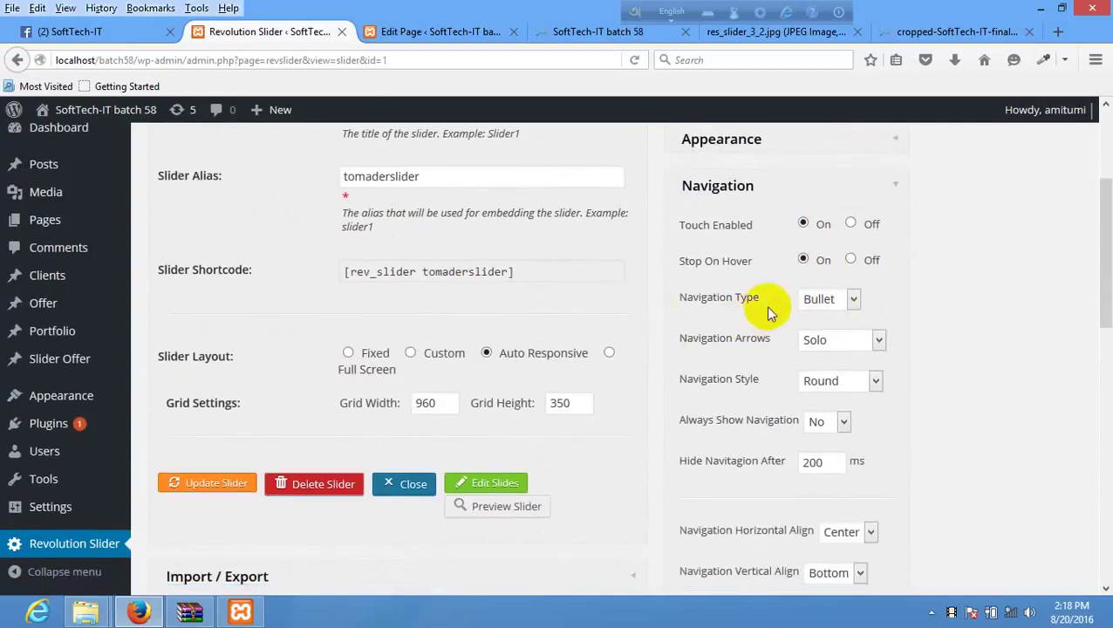
click(820, 301)
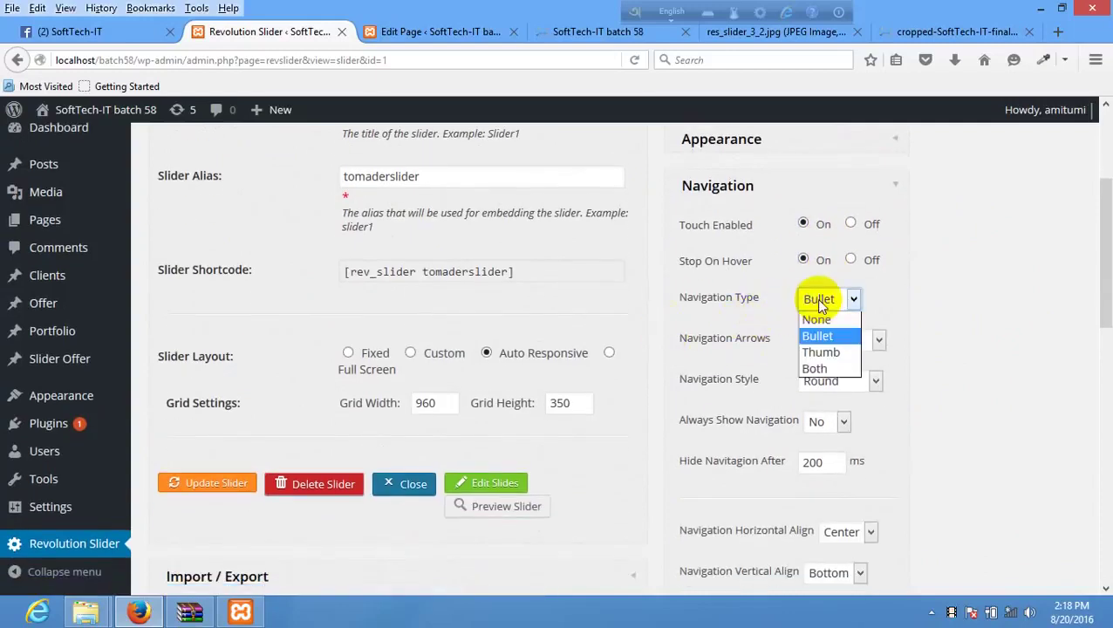
click(828, 352)
scroll(658, 331, up, 2)
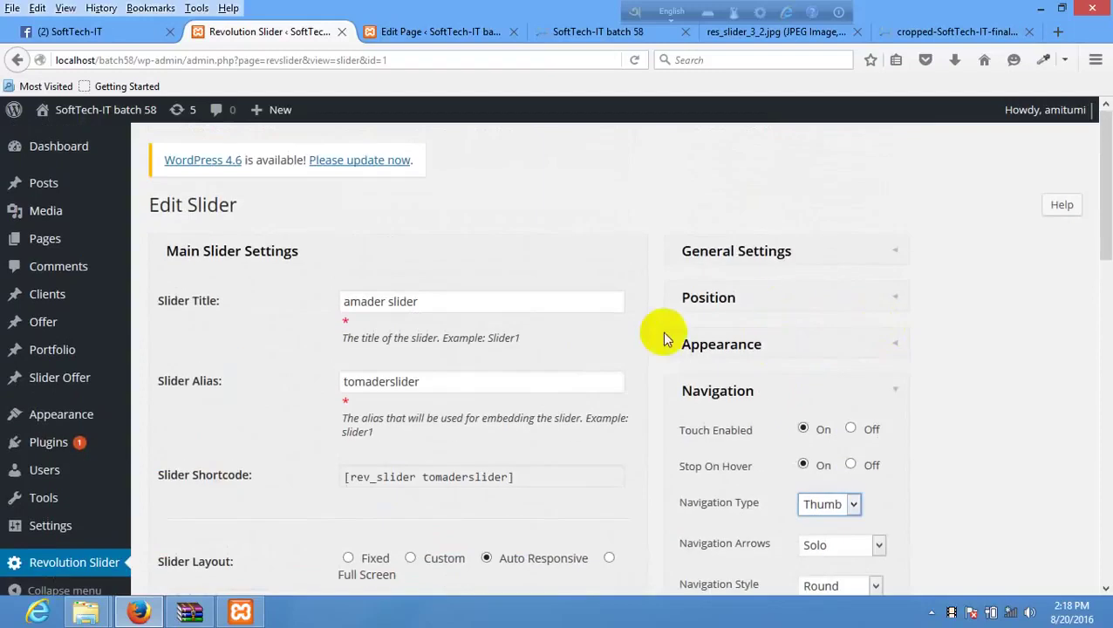
scroll(363, 417, down, 3)
click(218, 409)
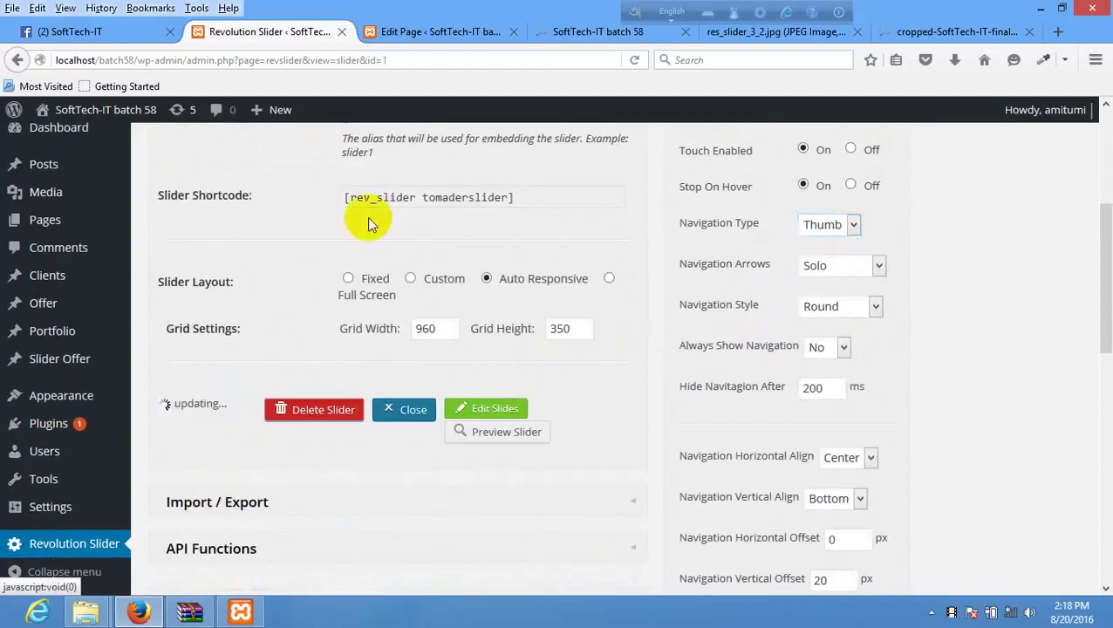
Step: Reload the site's home page and show the second slide through its thumbnail
click(460, 33)
click(567, 32)
right_click(539, 242)
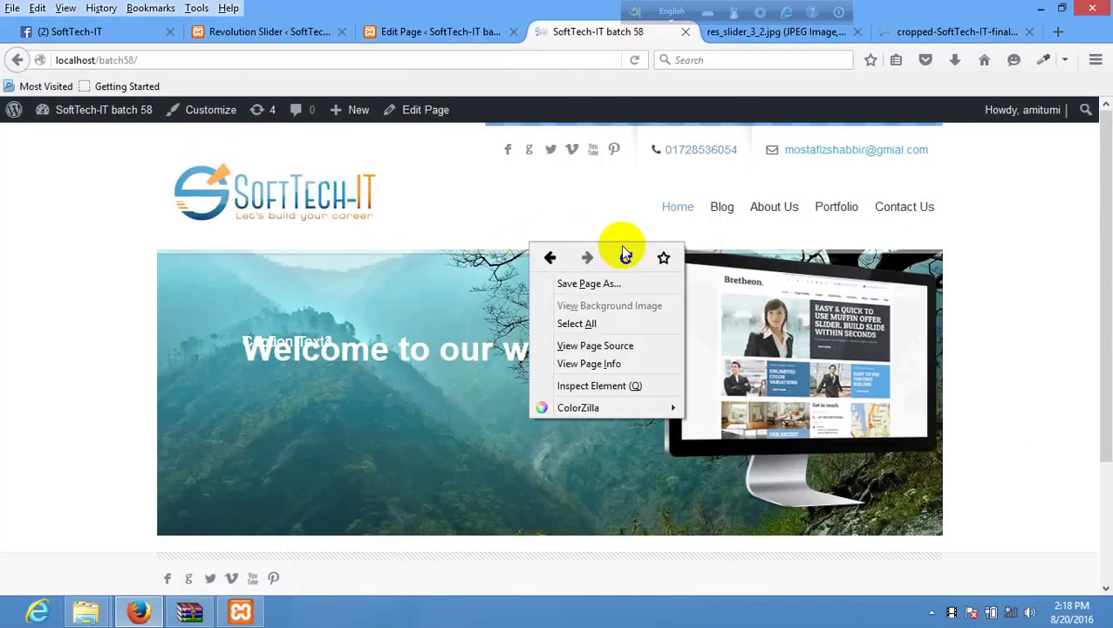
click(620, 244)
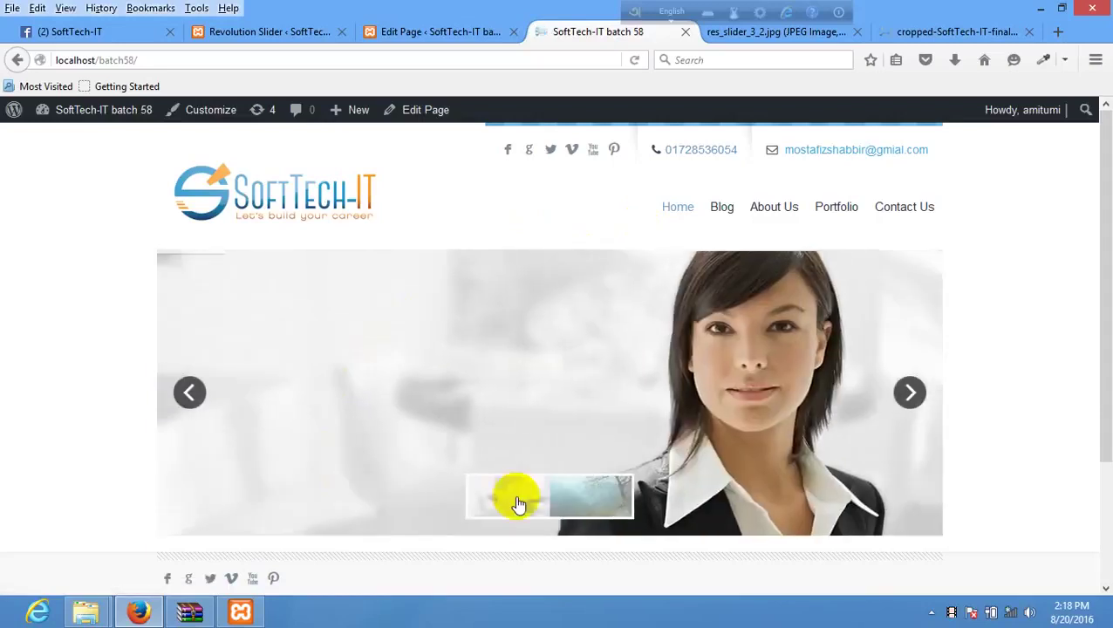
click(595, 502)
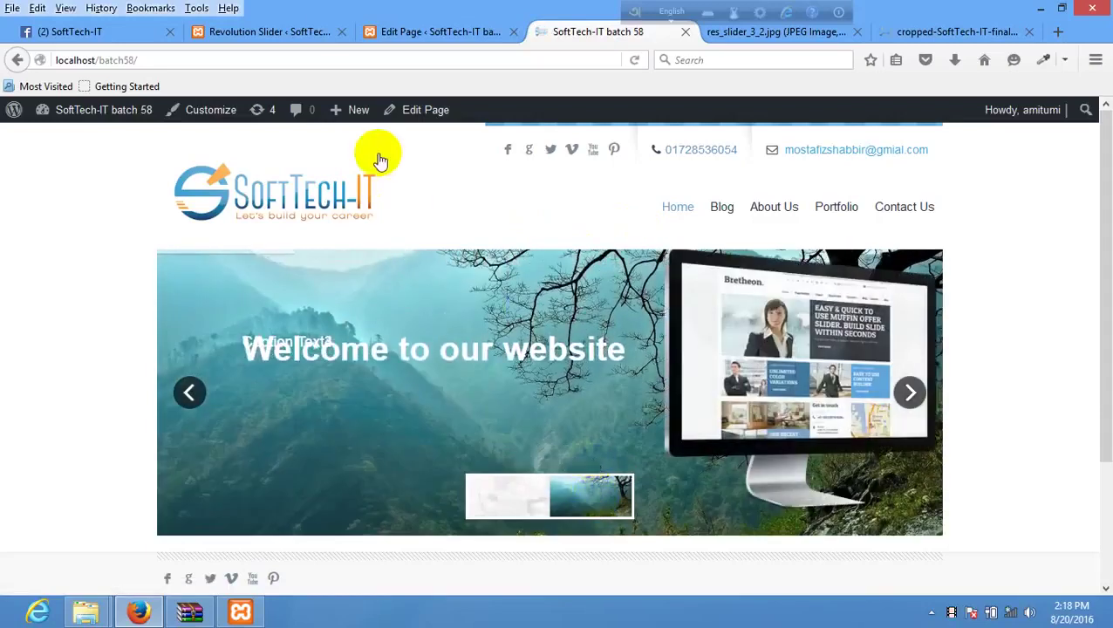
Step: Review the slider's available choices for navigation type, navigation arrows and always showing navigation, without changing them
click(287, 31)
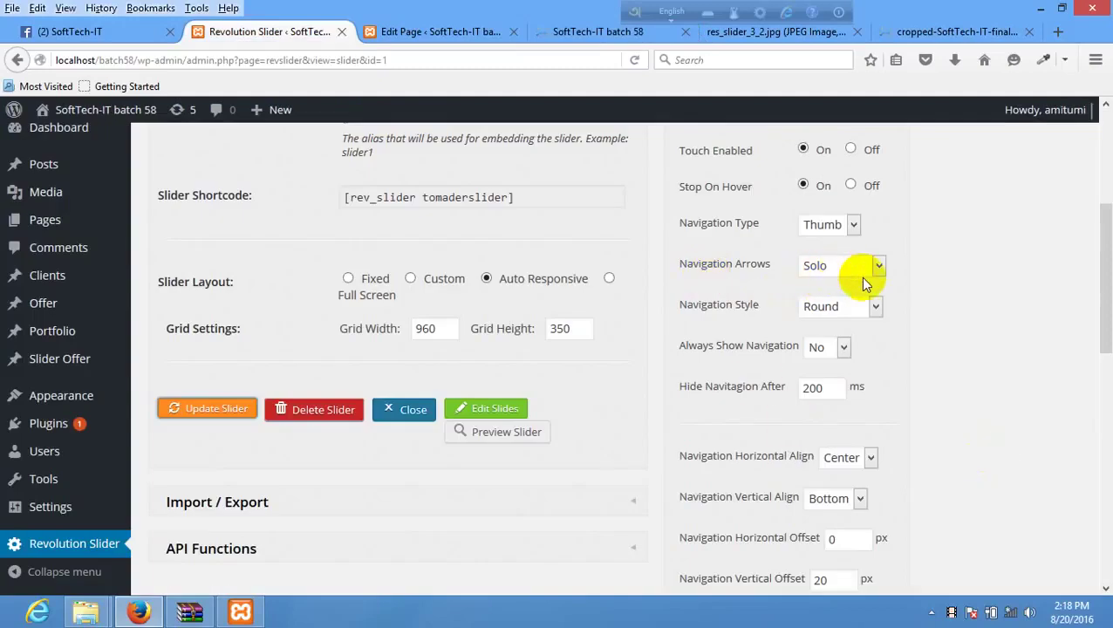
scroll(860, 277, up, 2)
click(832, 319)
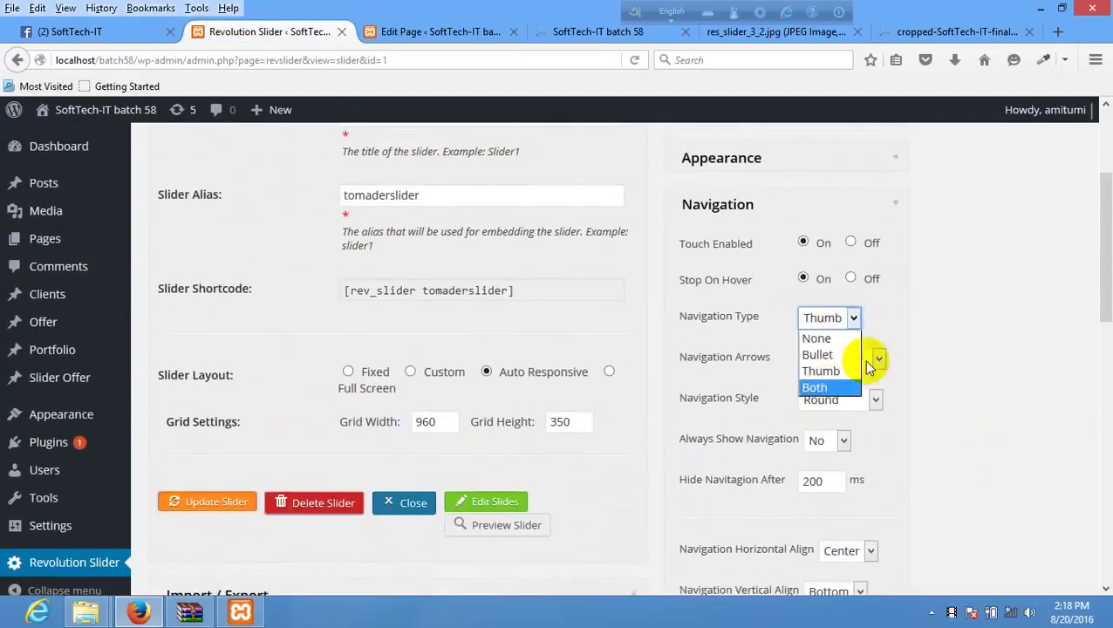
click(931, 334)
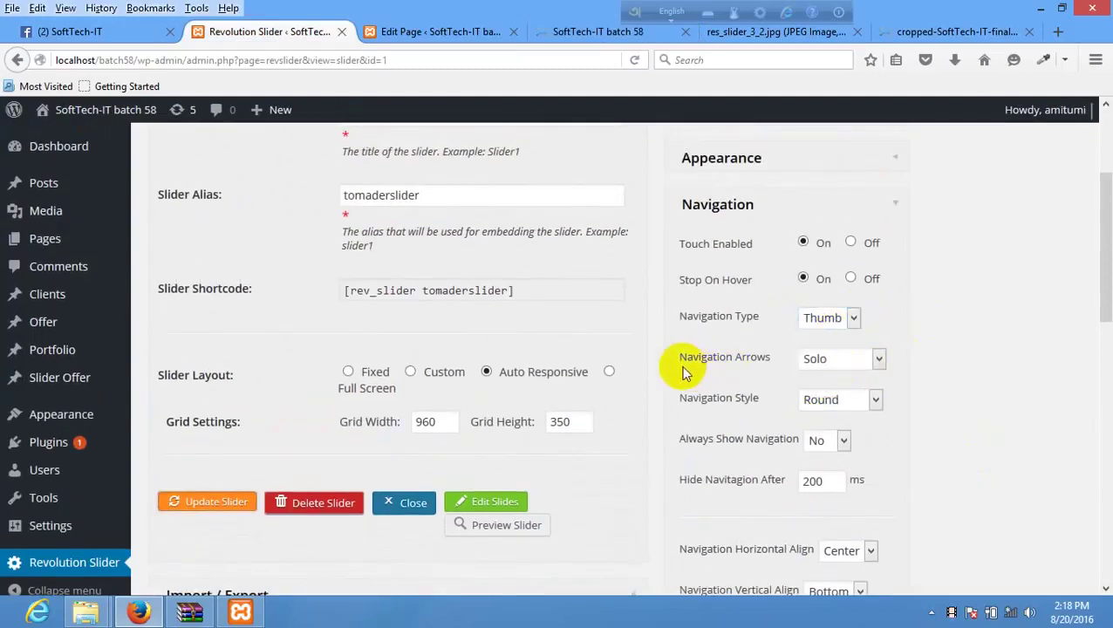
click(818, 361)
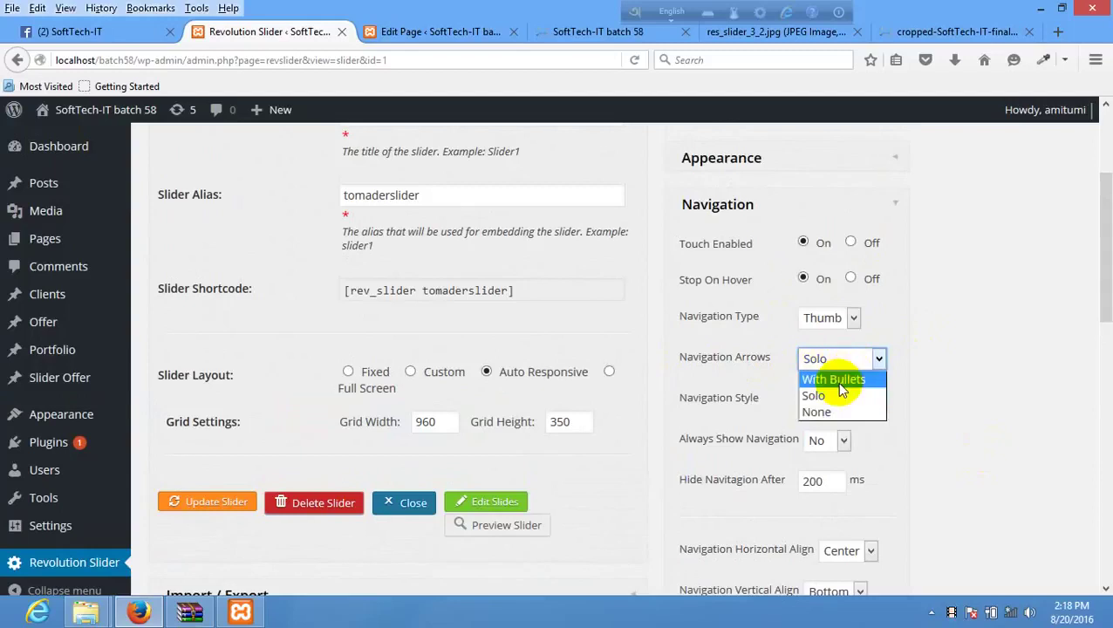
click(933, 358)
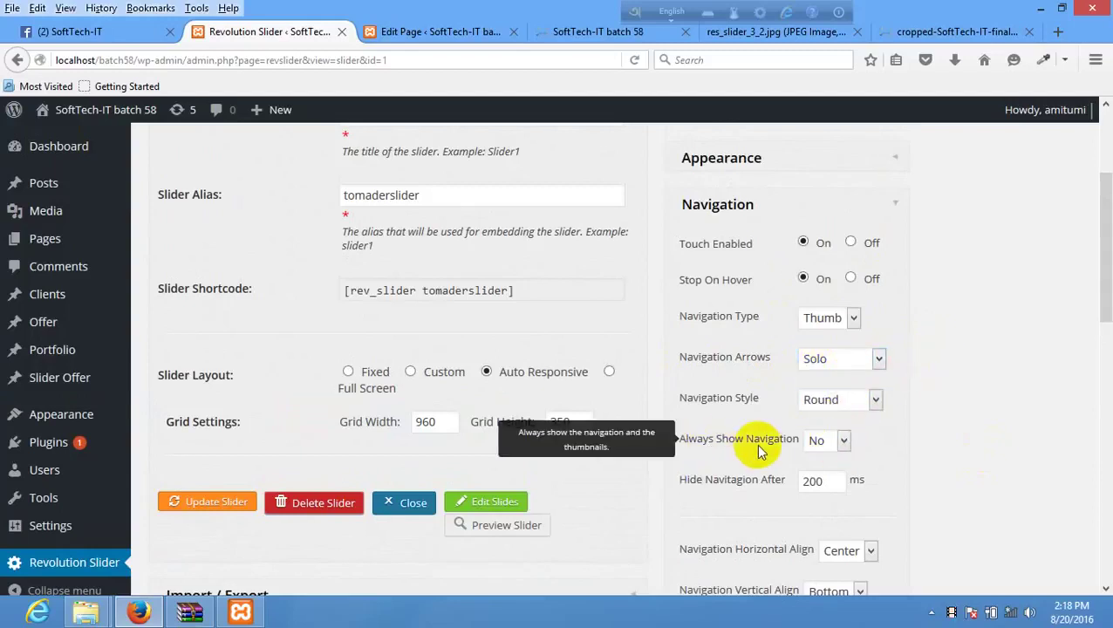
click(818, 442)
click(921, 439)
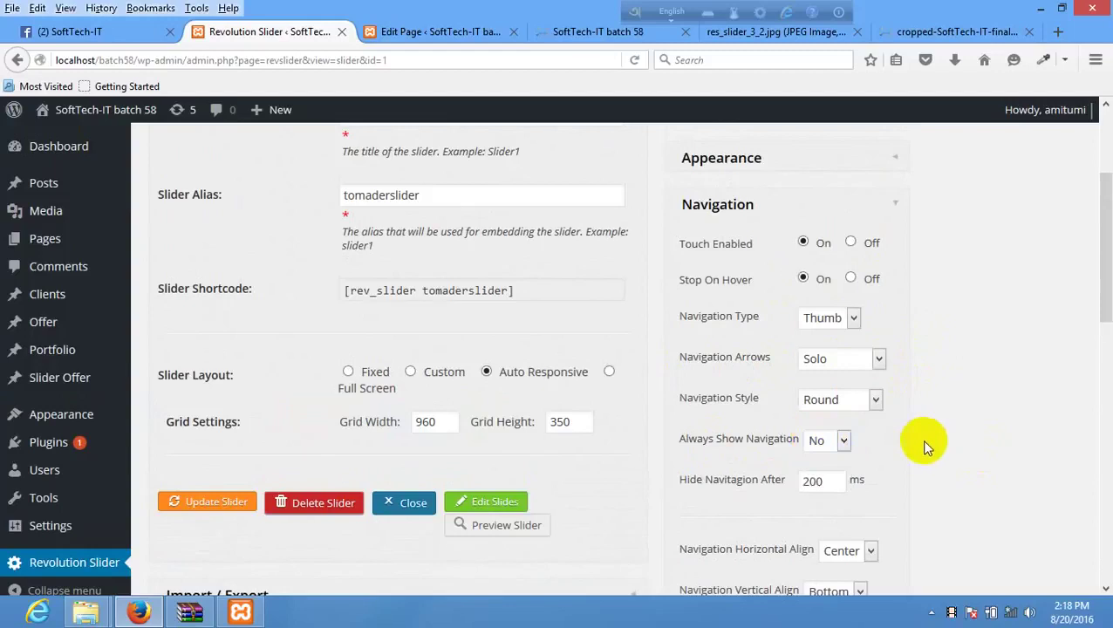
Step: Examine the slider's navigation alignment and offset settings plus its Thumbnails, Mobile Visibility and Alternative First Slide options
scroll(902, 450, down, 3)
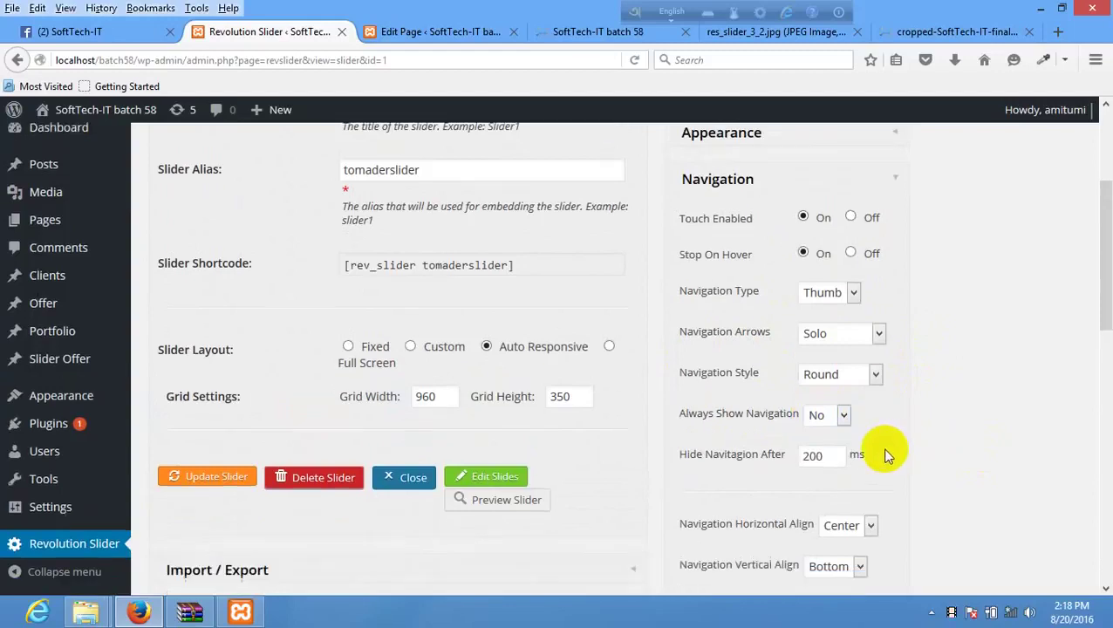
scroll(885, 449, down, 1)
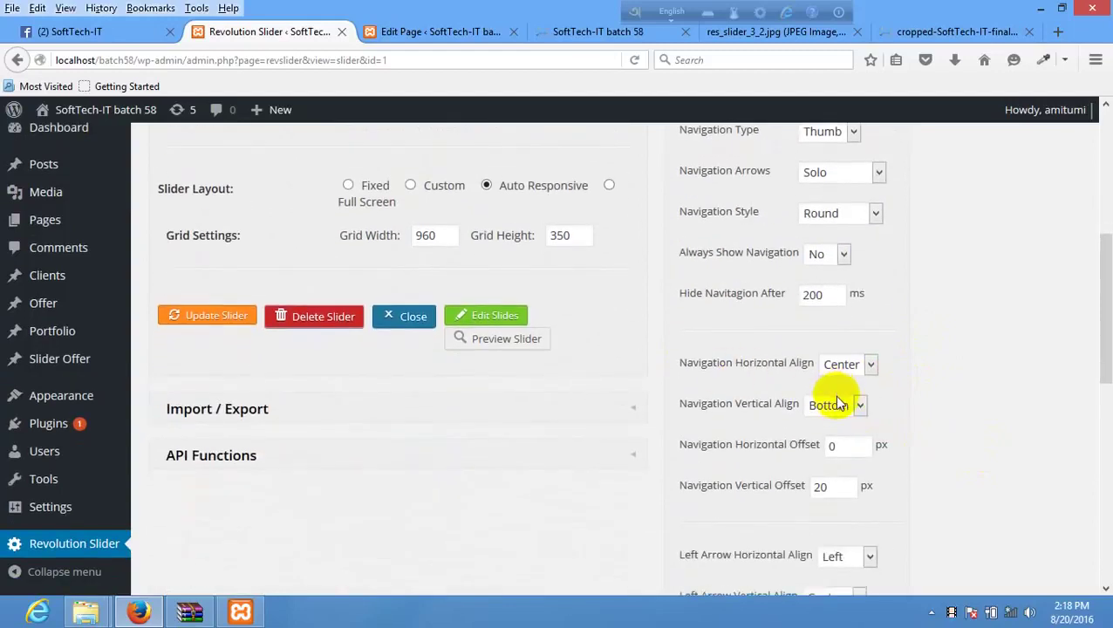
scroll(838, 402, down, 9)
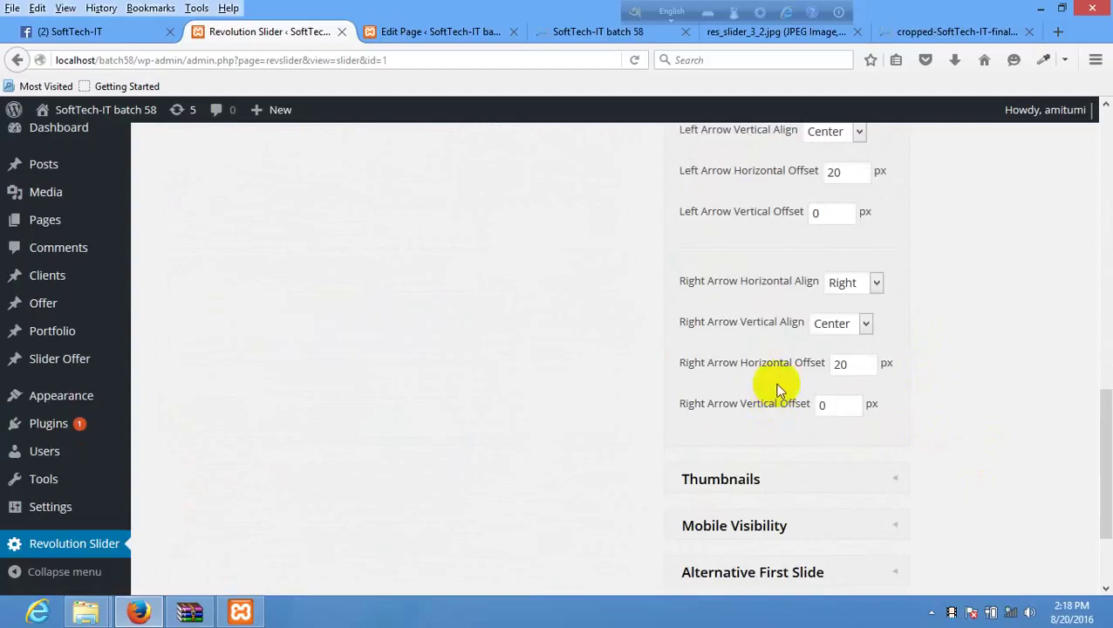
scroll(779, 390, down, 2)
click(828, 389)
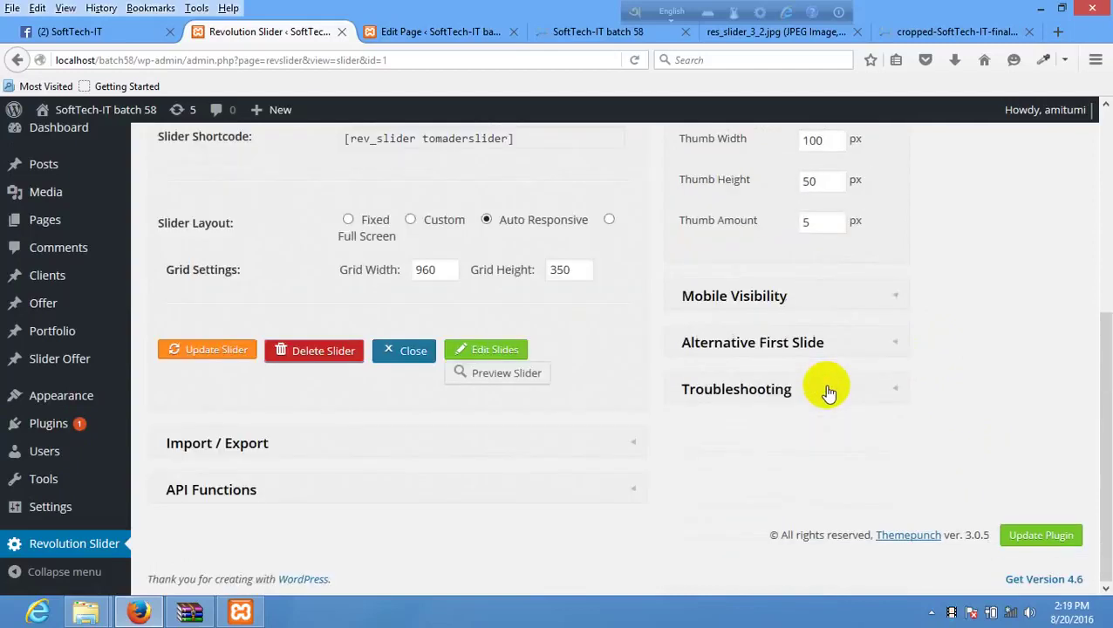
scroll(825, 381, up, 5)
click(825, 421)
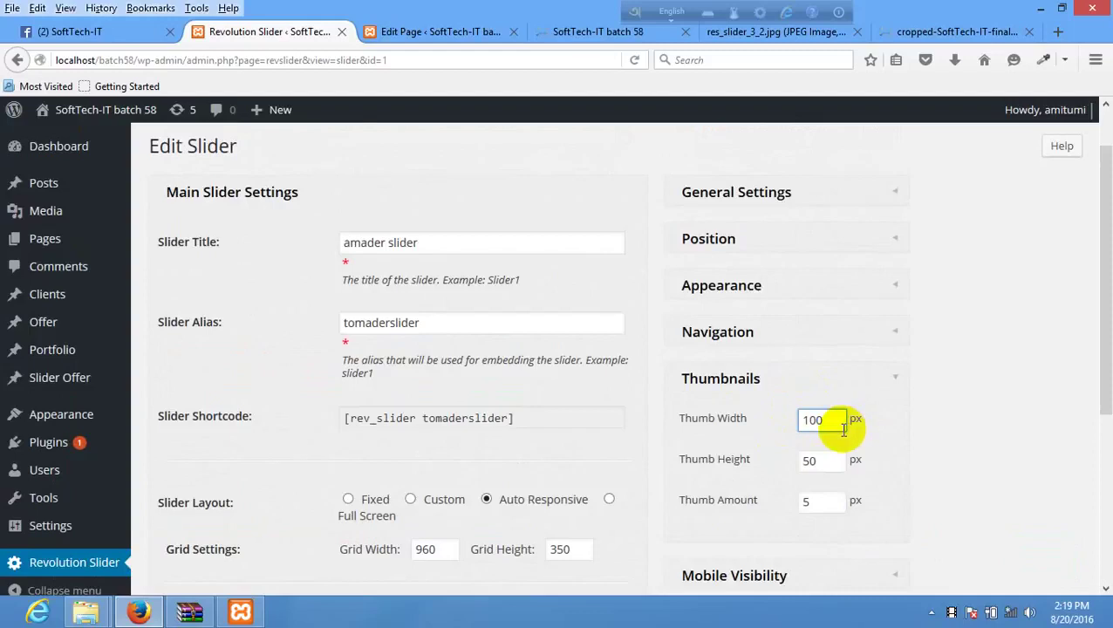
scroll(828, 410, down, 3)
click(832, 393)
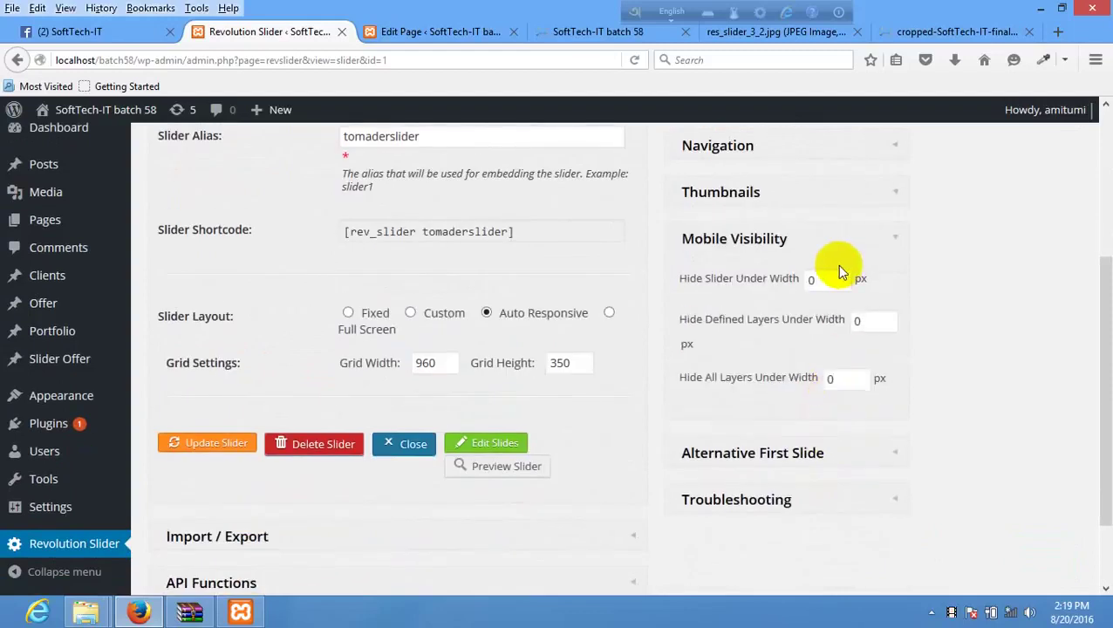
click(856, 452)
scroll(810, 407, up, 4)
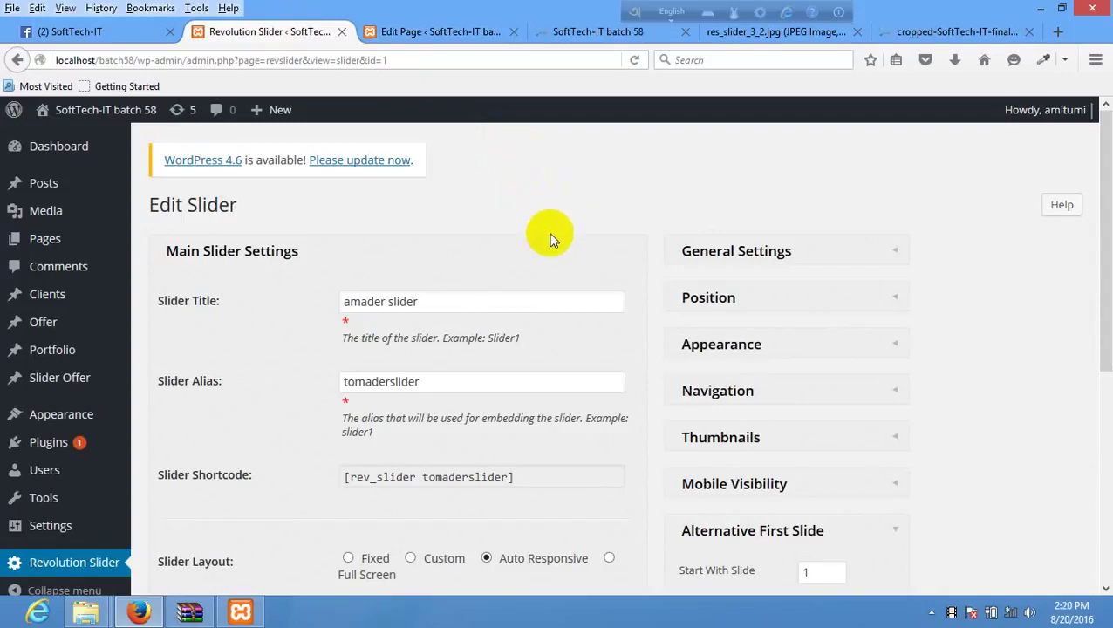
click(135, 615)
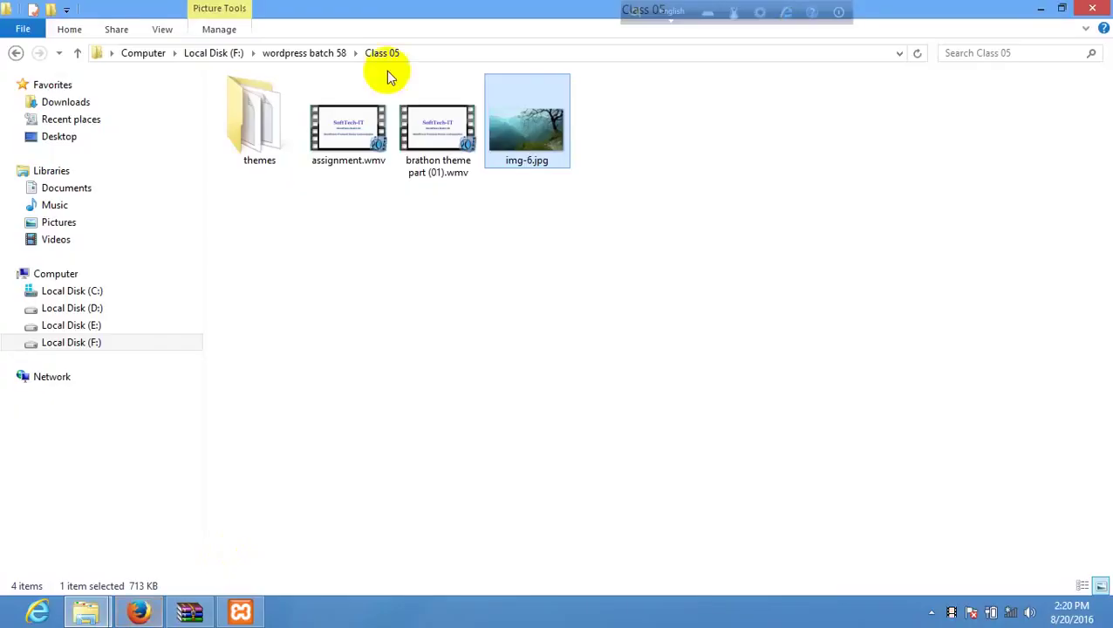
click(453, 340)
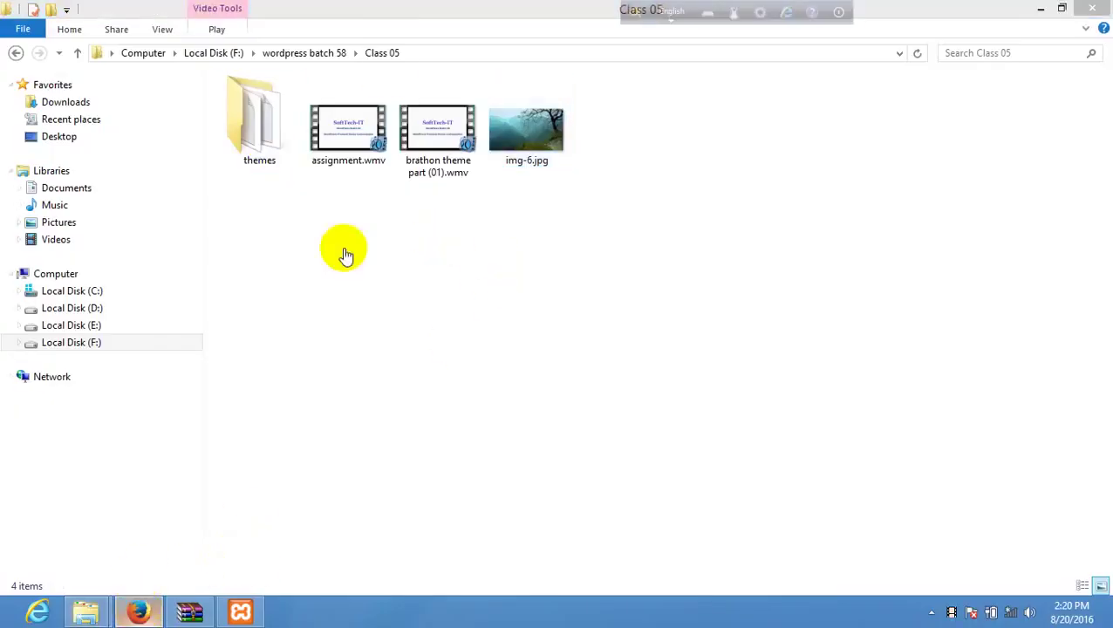
key(alt+Tab)
Step: Look over the slider and footer on the site's home page
click(441, 32)
click(573, 39)
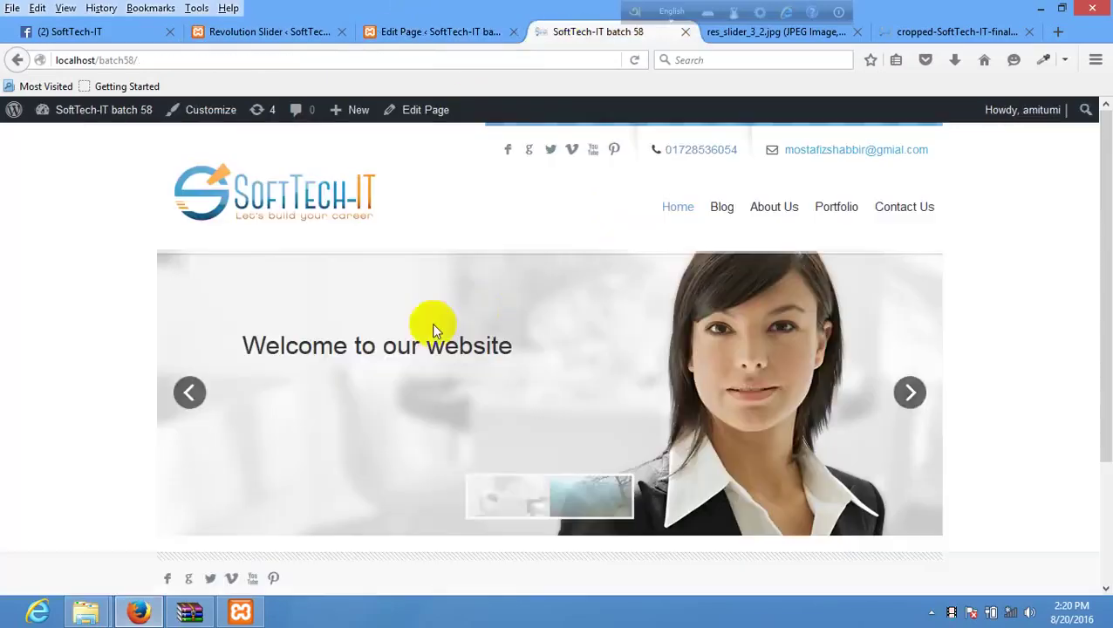
scroll(431, 322, down, 3)
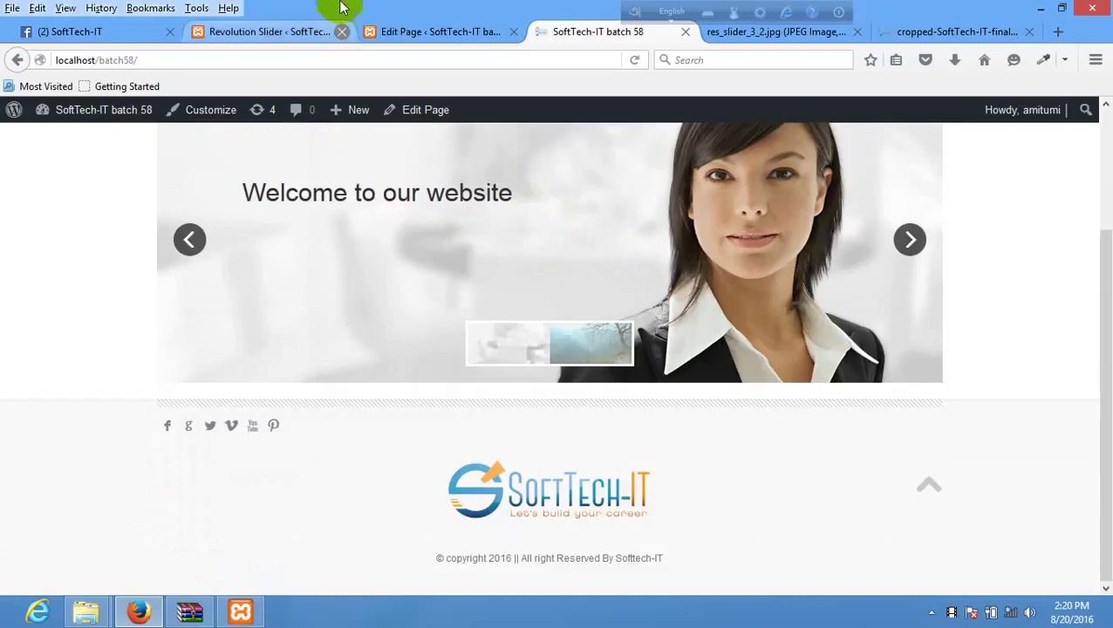
Step: Delete the [rev_slider tomaderslider] shortcode from the Home page's content
click(410, 31)
scroll(416, 263, down, 5)
scroll(416, 264, up, 4)
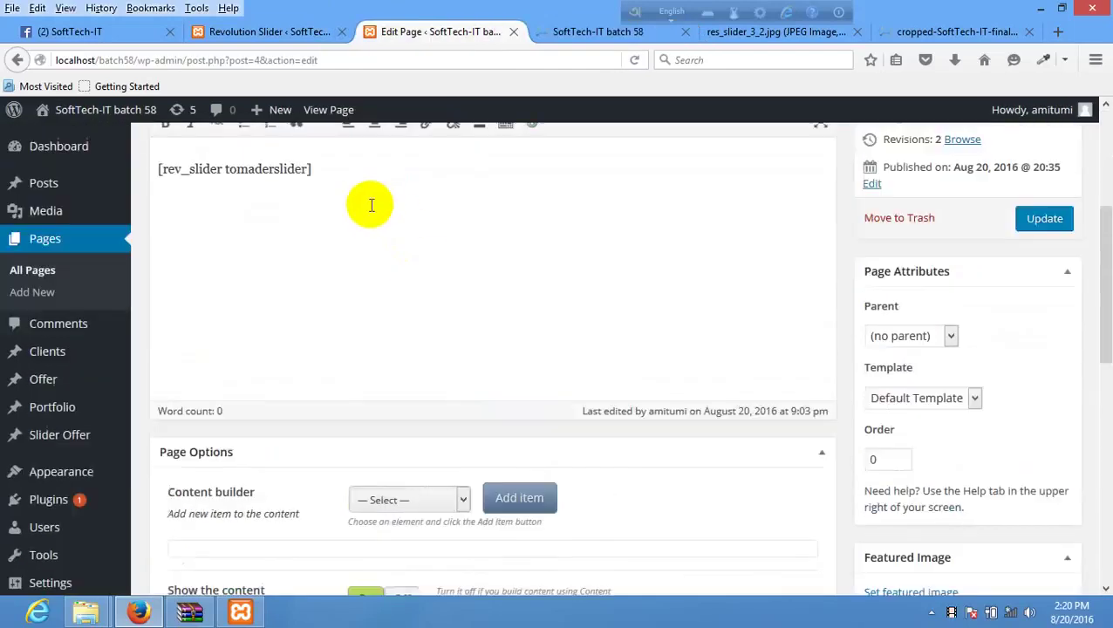
drag(338, 348, 2, 338)
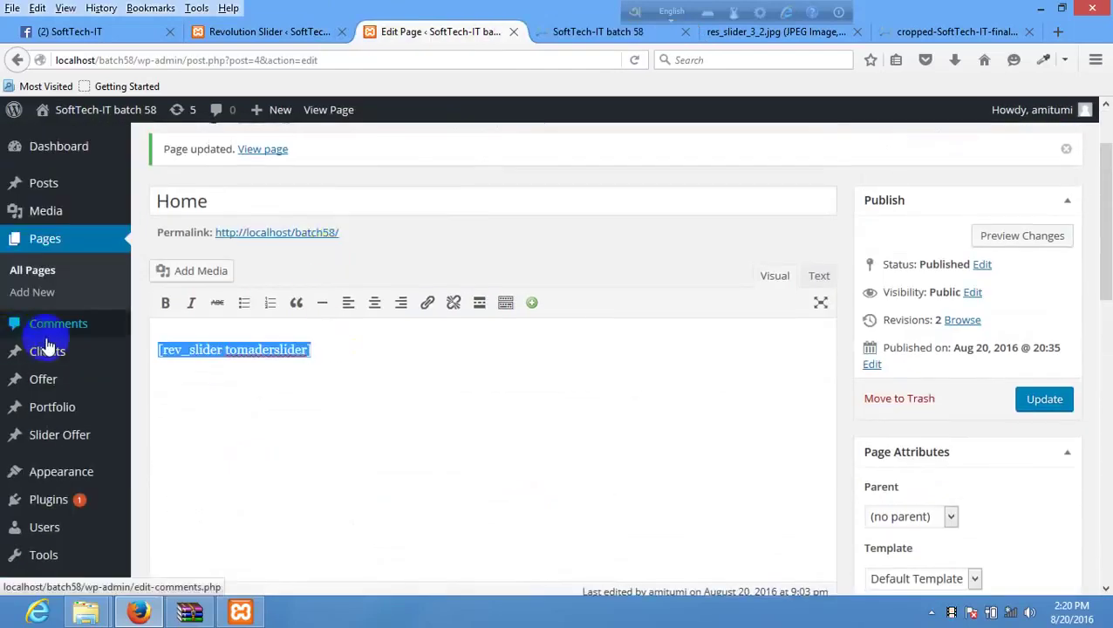
key(BackSpace)
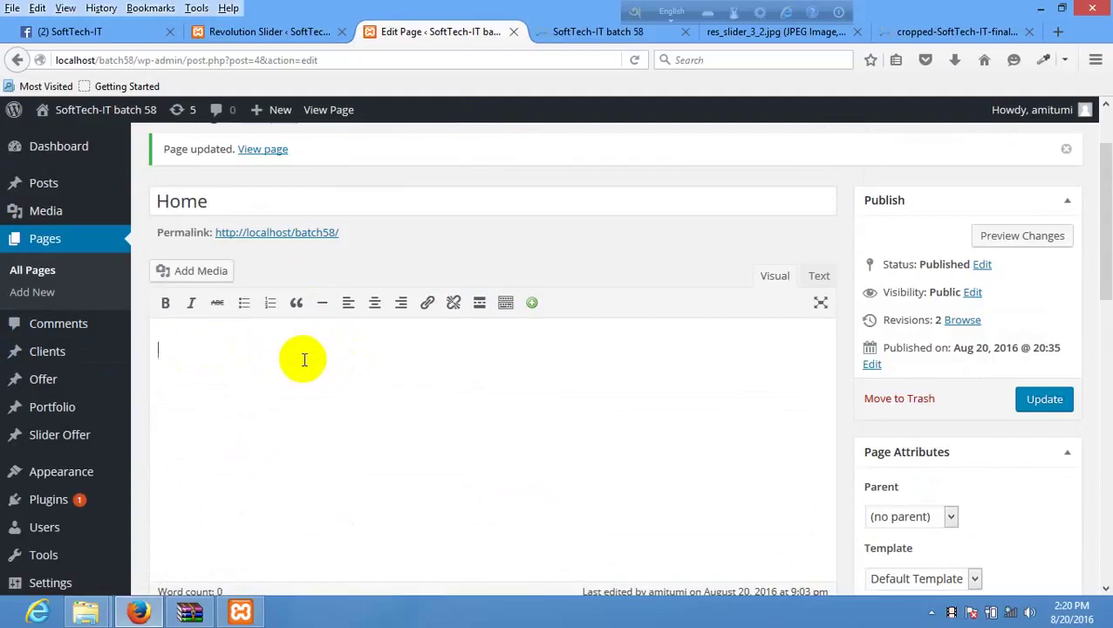
Step: Assign amader slider as the Home page's slider in the page options and update the page
scroll(304, 357, down, 7)
scroll(304, 293, up, 2)
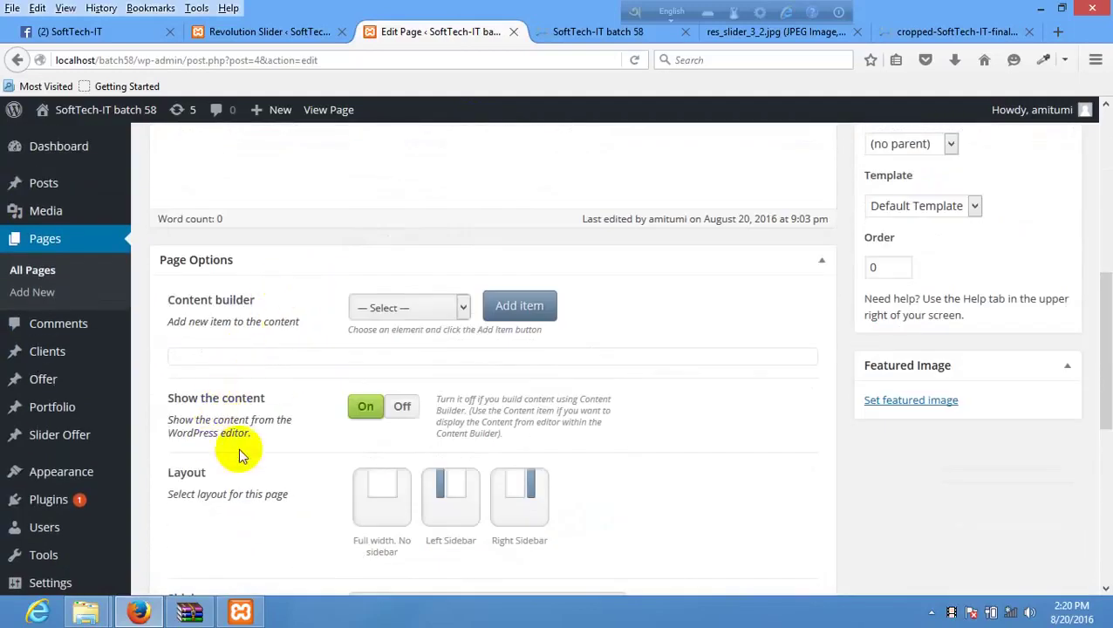
scroll(241, 454, down, 4)
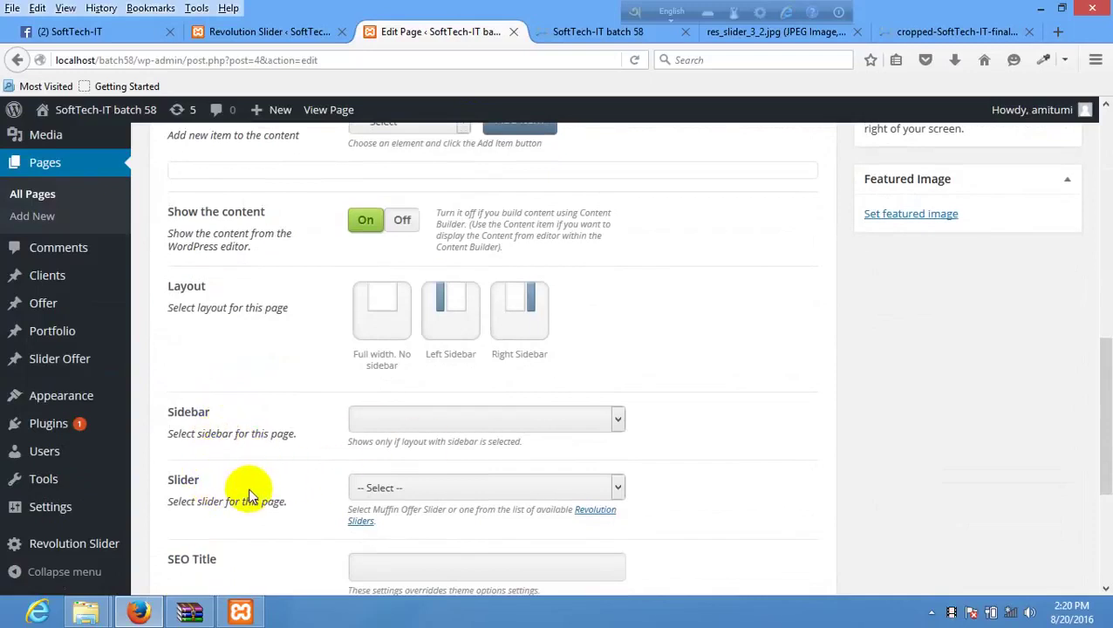
click(531, 491)
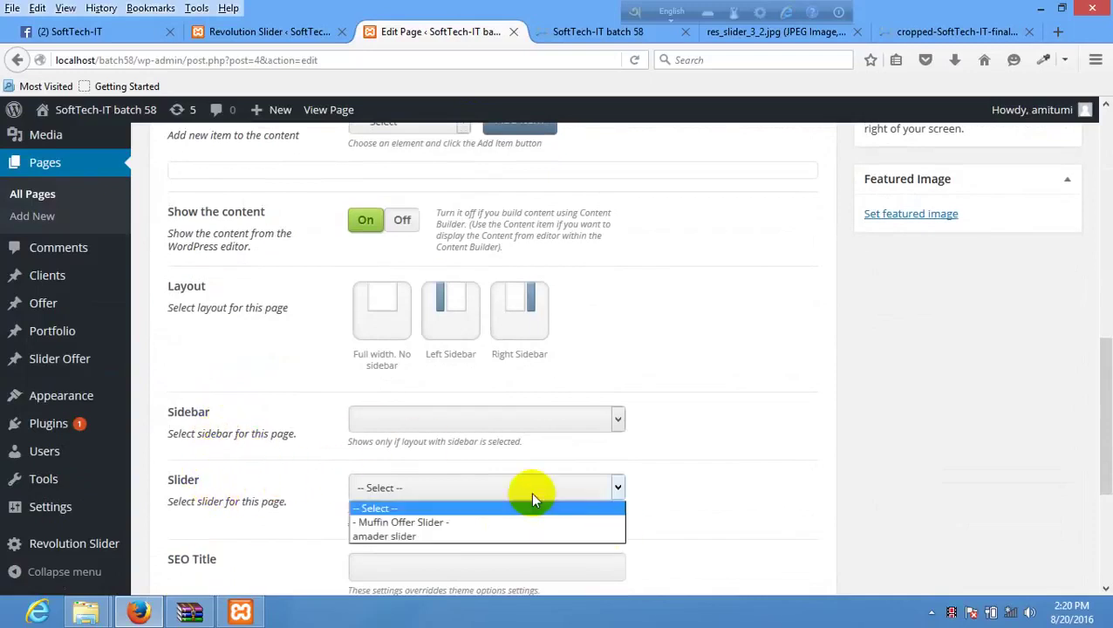
click(412, 536)
scroll(737, 305, up, 10)
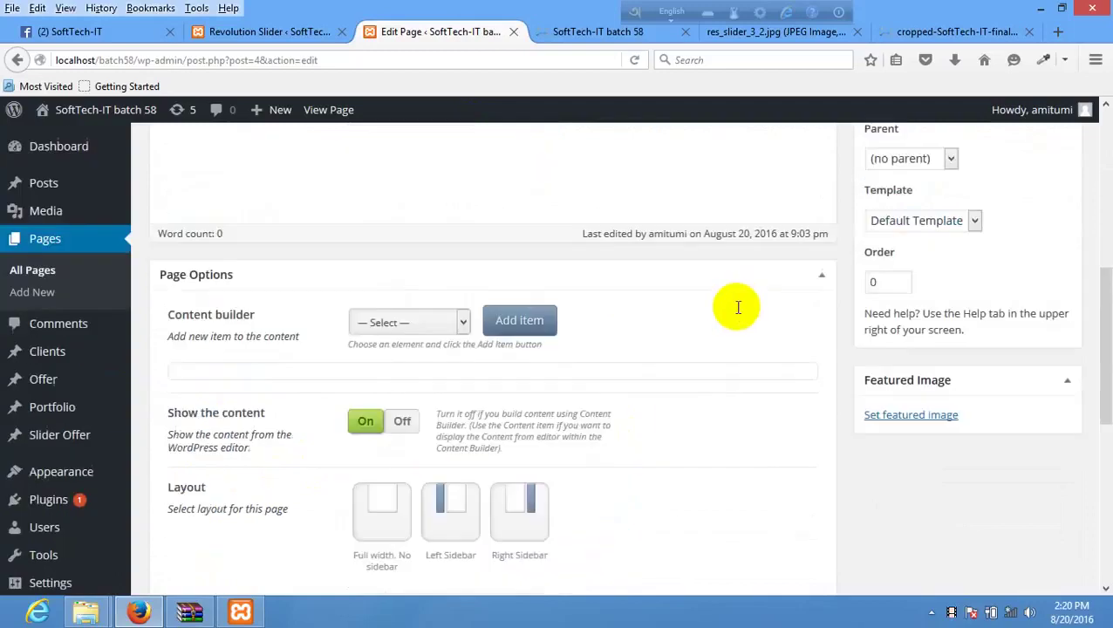
click(1046, 397)
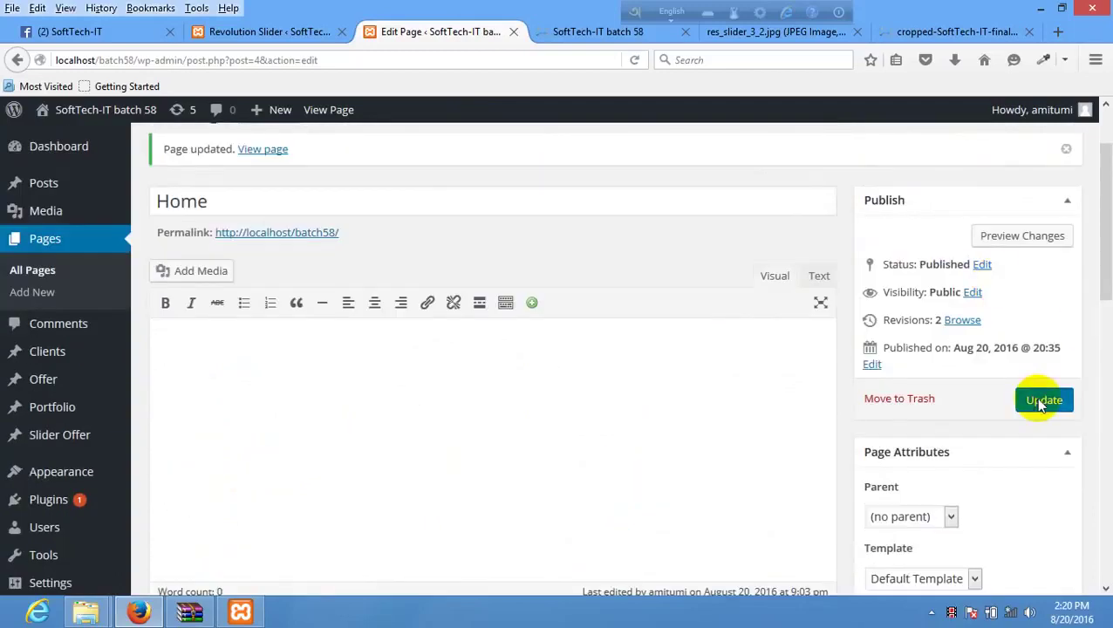
Step: Reload the site's home page to check how the assigned slider displays
click(552, 32)
scroll(209, 262, up, 3)
right_click(53, 252)
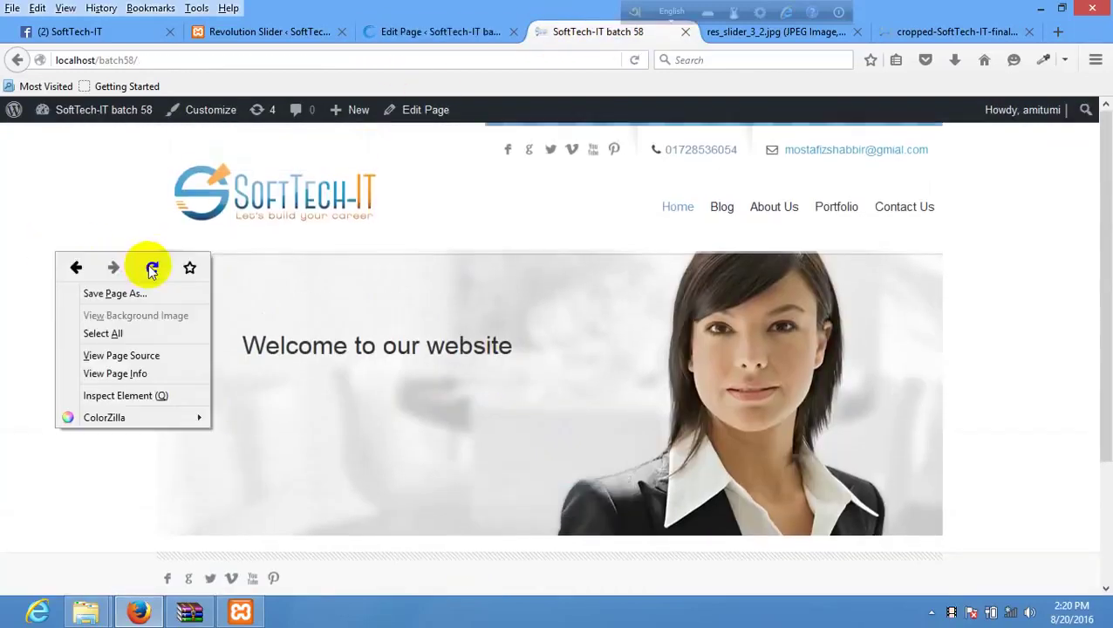
click(150, 269)
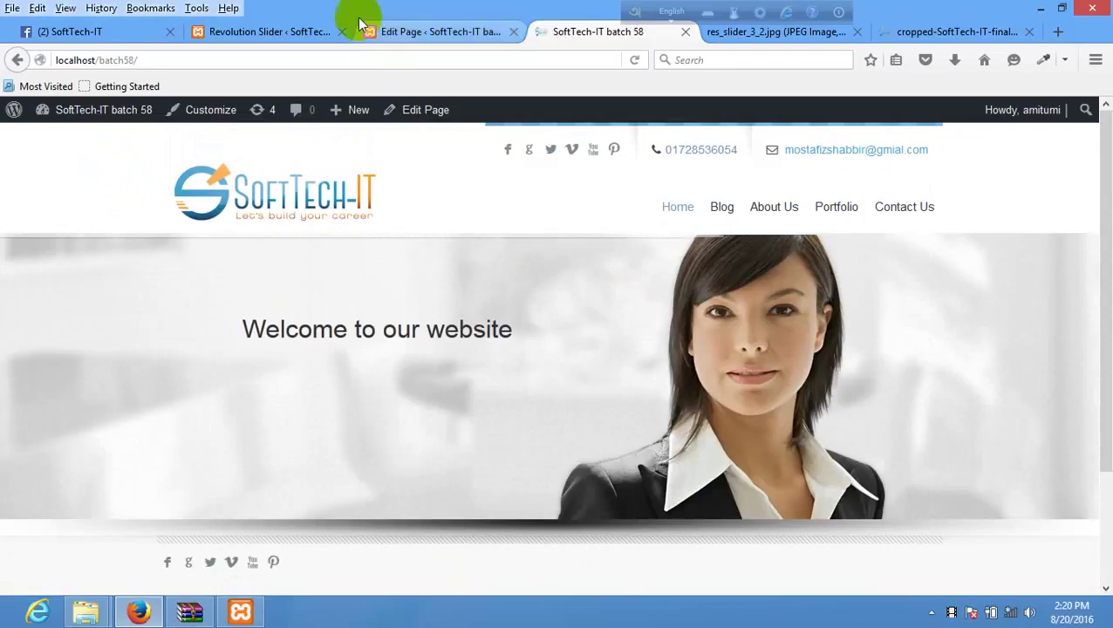
Step: Set the amader slider's grid height to 450 and update the slider
click(272, 31)
scroll(610, 375, down, 5)
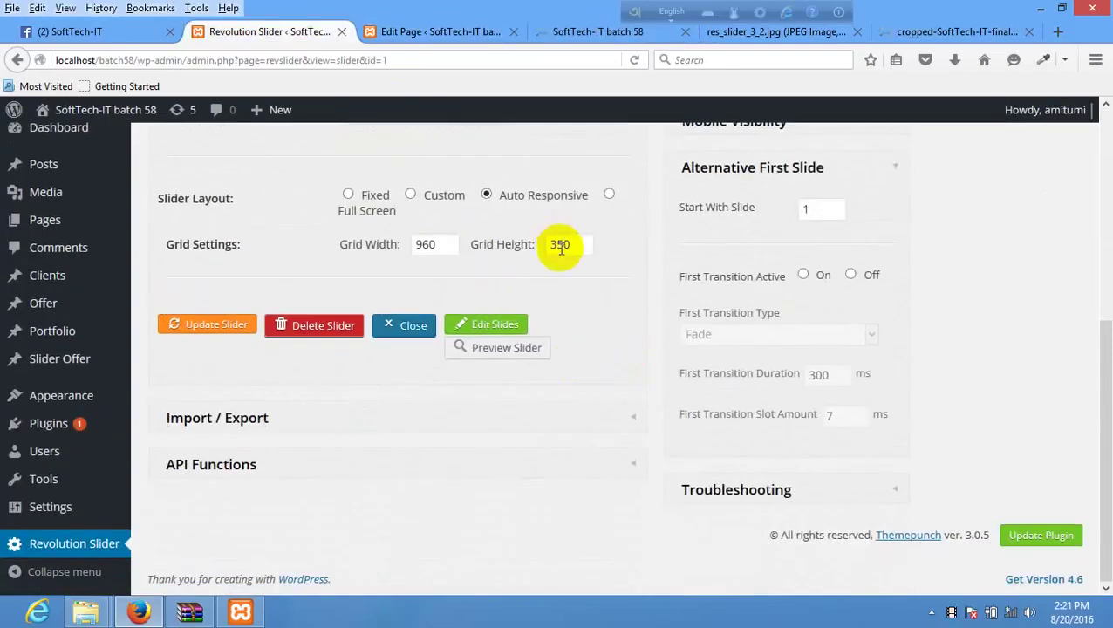
drag(561, 245, 436, 247)
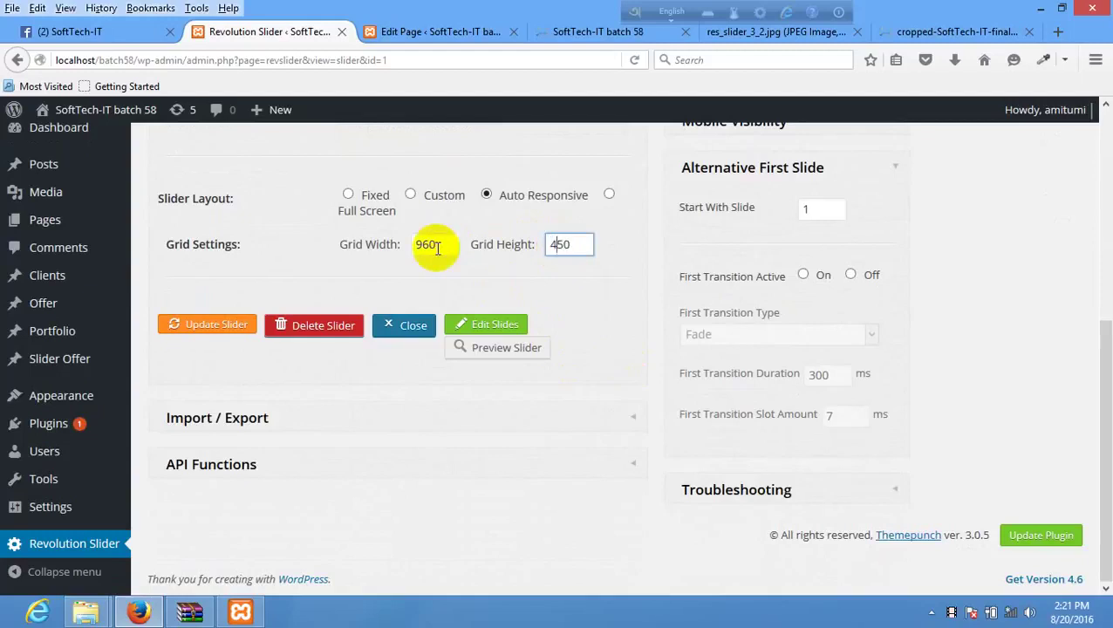
drag(1038, 531, 205, 342)
click(194, 330)
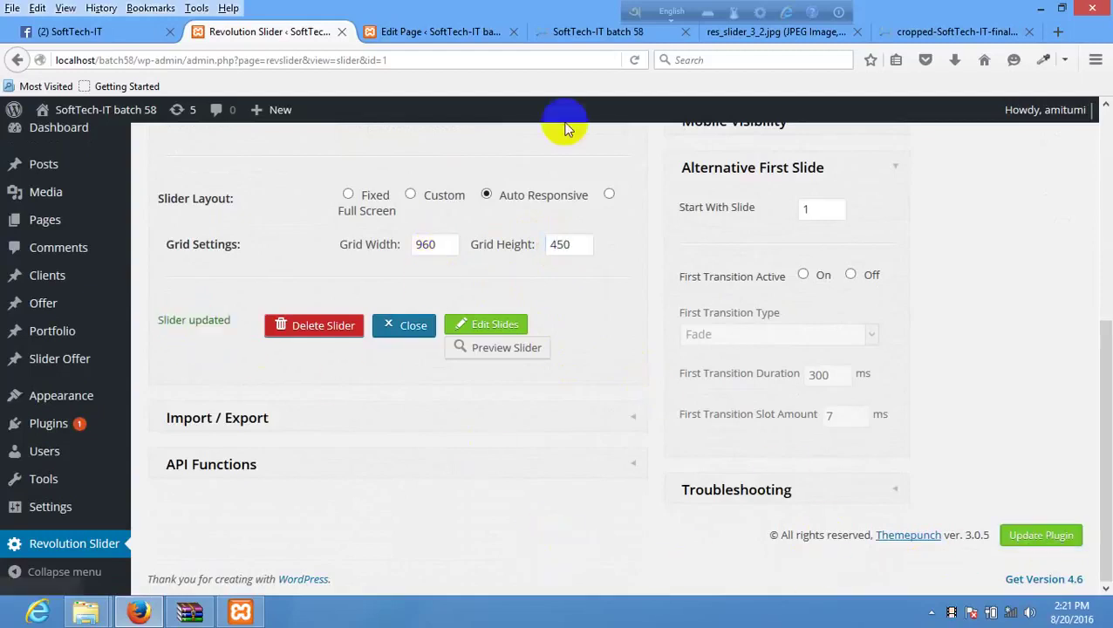
Step: Reload the site's home page and check how tall the slider displays above the footer
click(583, 31)
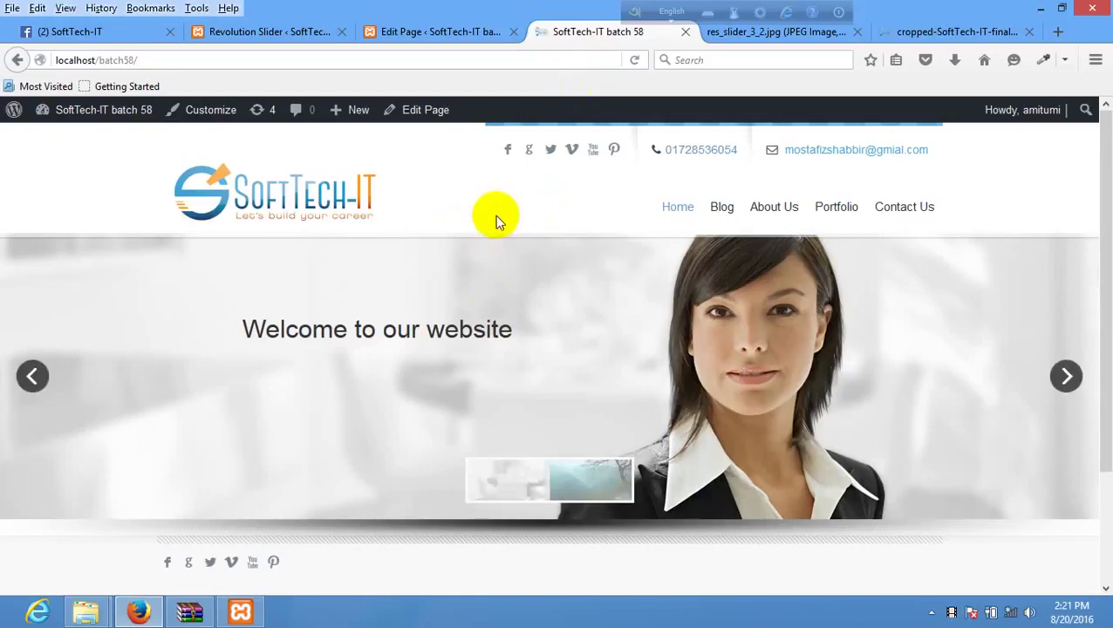
right_click(495, 214)
click(593, 232)
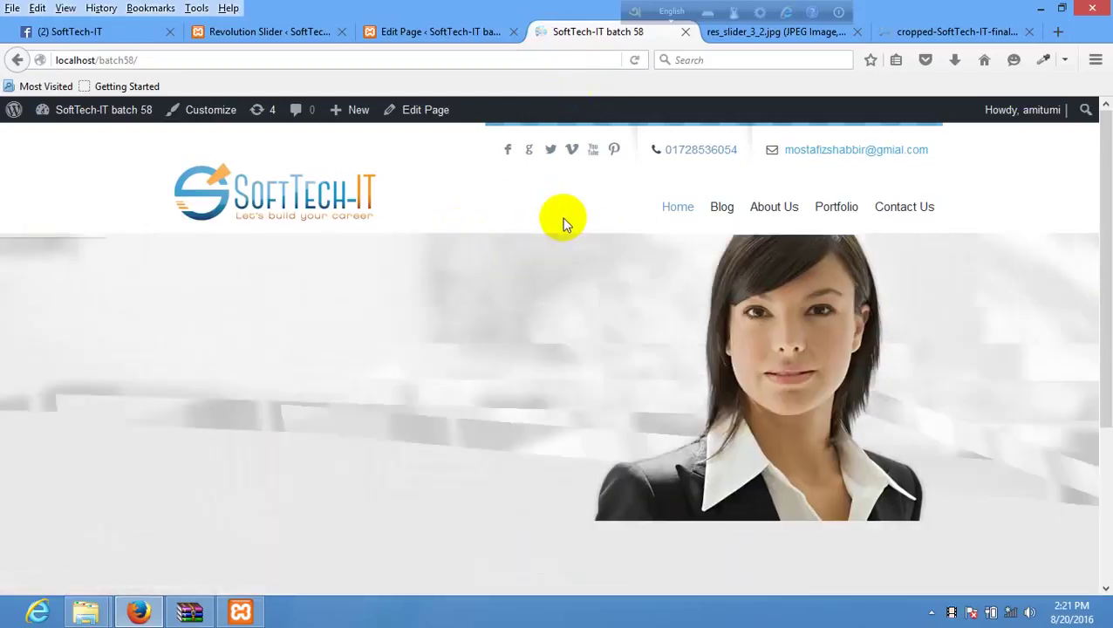
scroll(561, 217, down, 2)
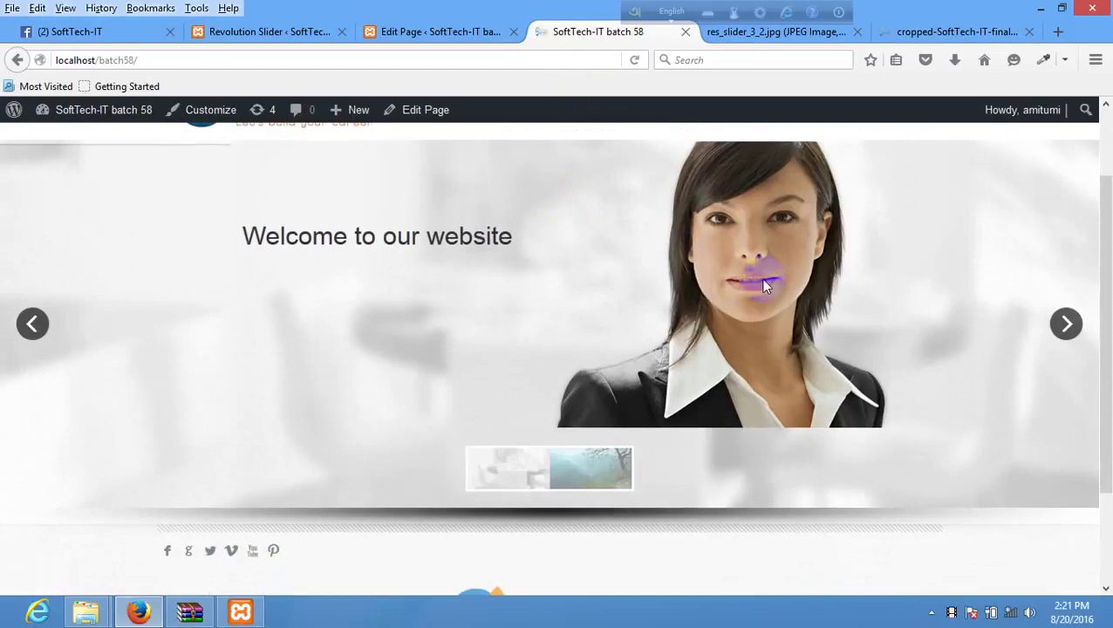
scroll(762, 283, up, 2)
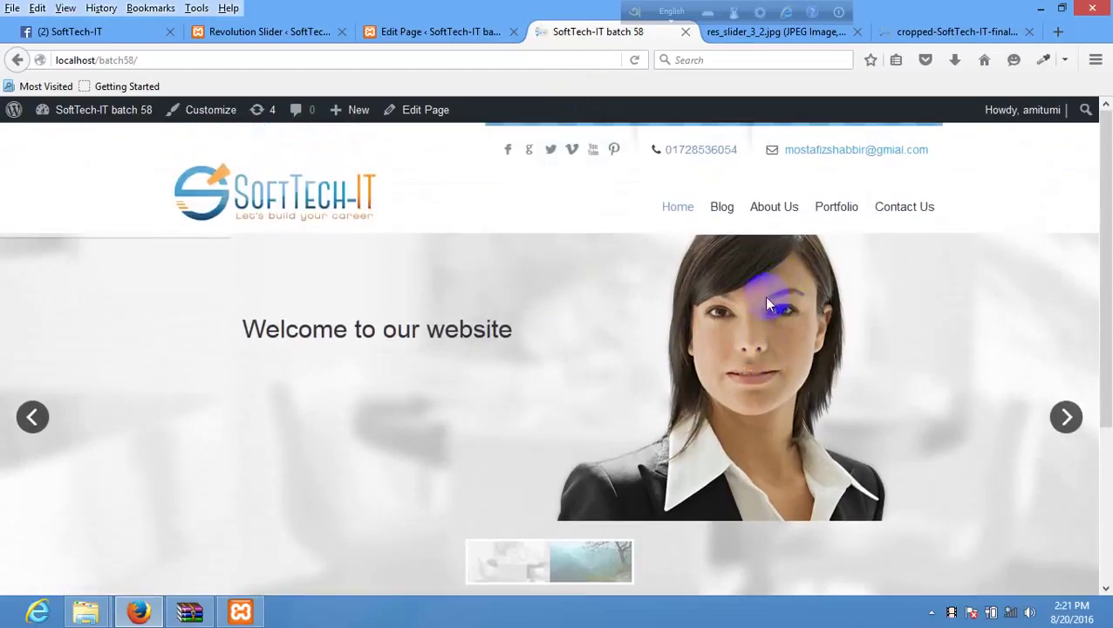
scroll(768, 304, down, 4)
Step: Set the amader slider's grid height to 400 and update the slider
click(441, 32)
click(261, 31)
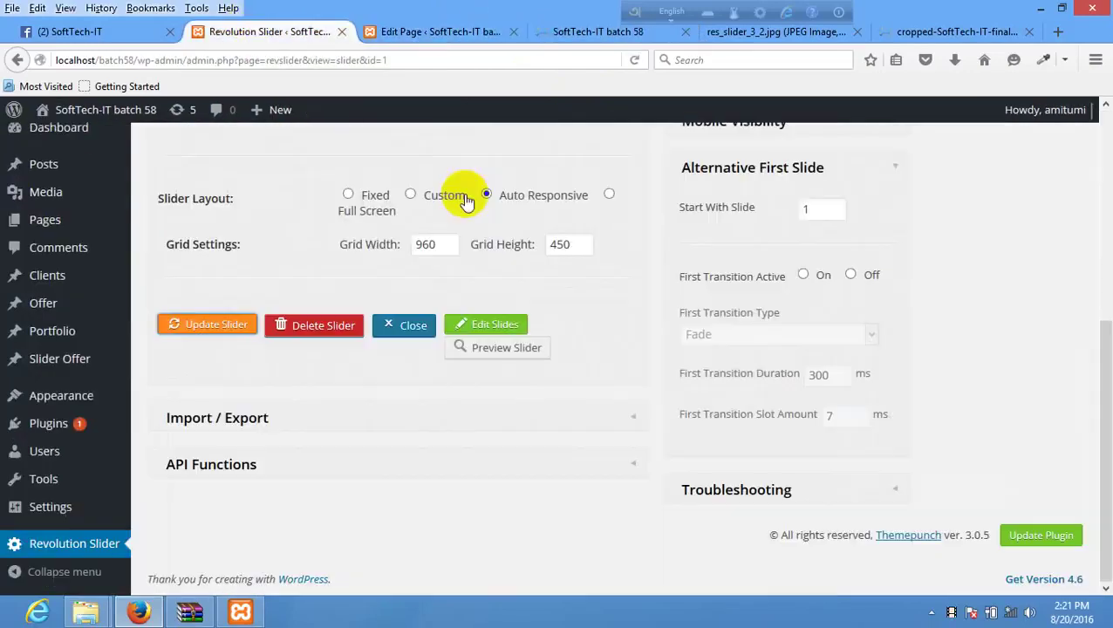
click(559, 246)
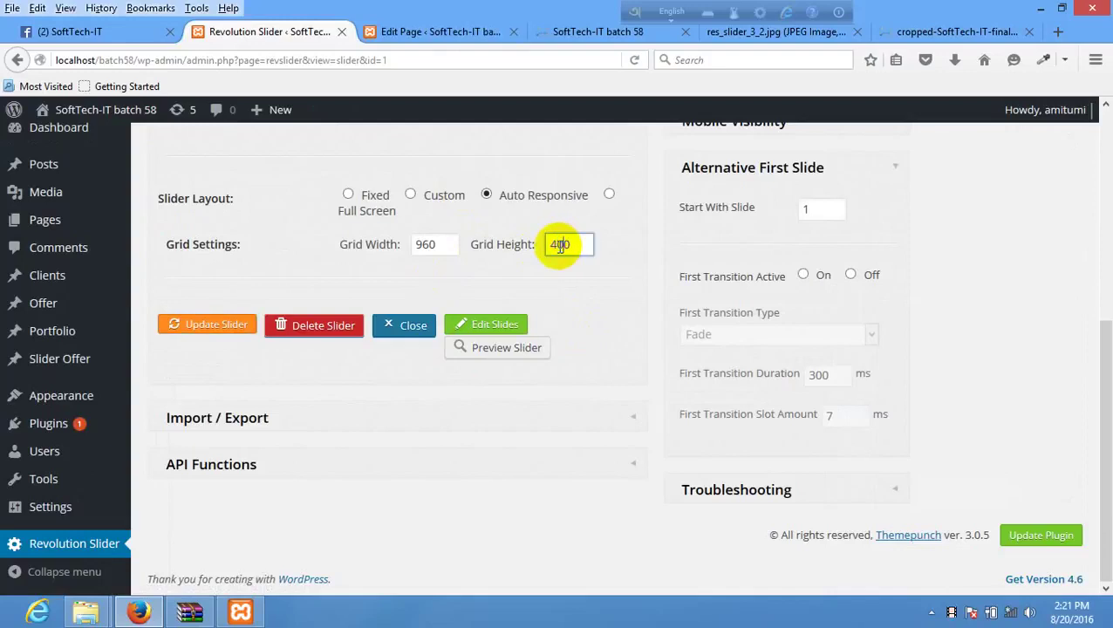
click(212, 326)
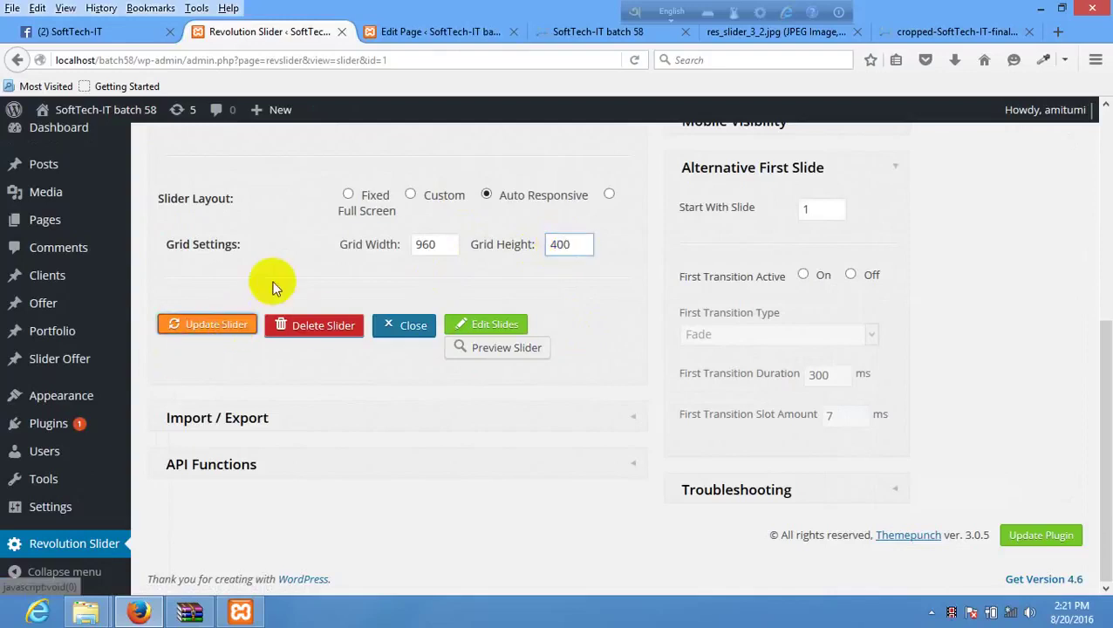
Step: Reload the site's home page and examine the slider's height and its shadow above the footer
click(562, 31)
right_click(490, 206)
right_click(192, 463)
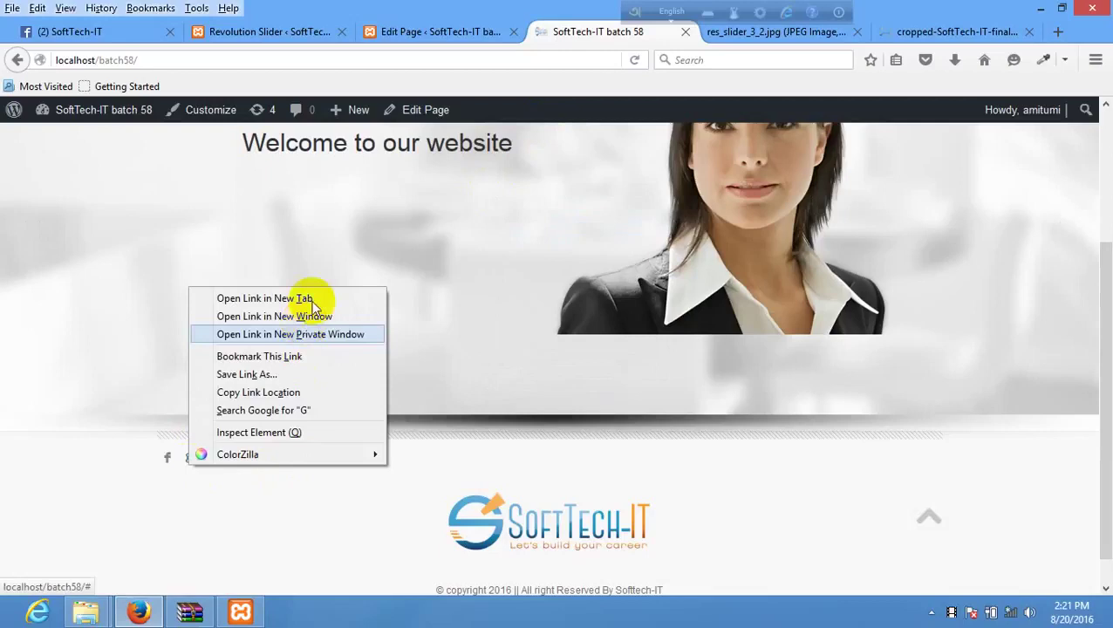
right_click(340, 394)
click(430, 407)
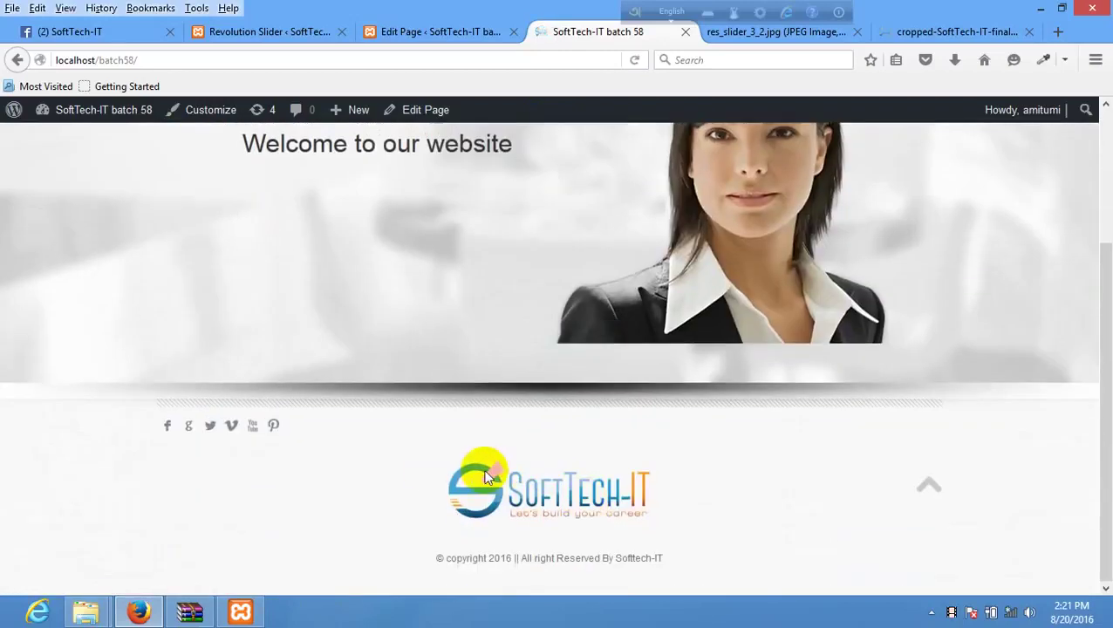
mouse_move(340, 266)
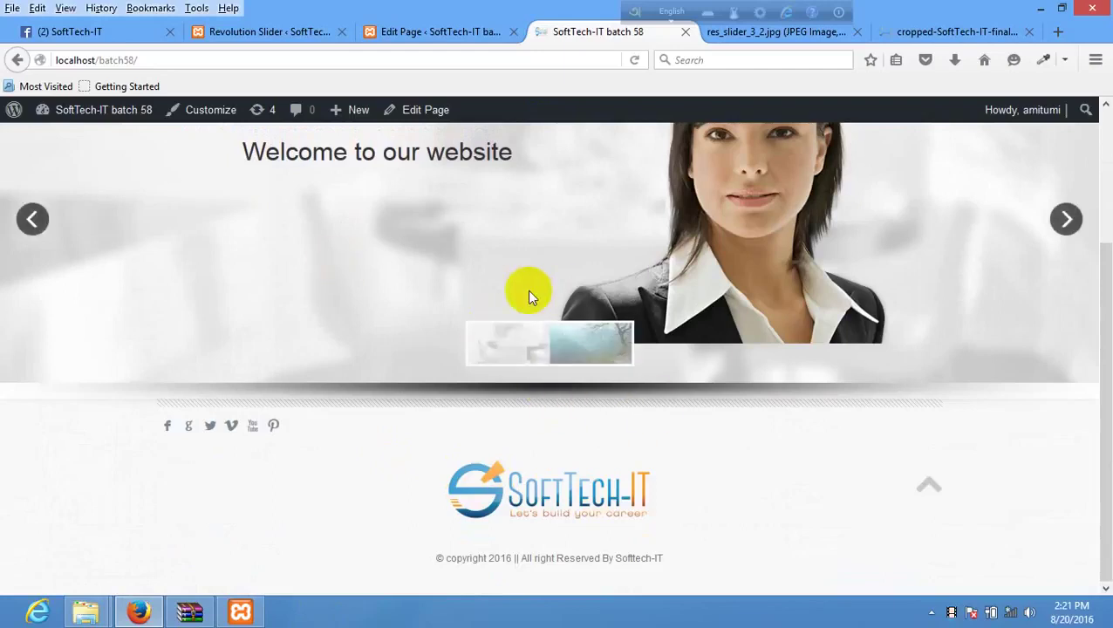
click(417, 32)
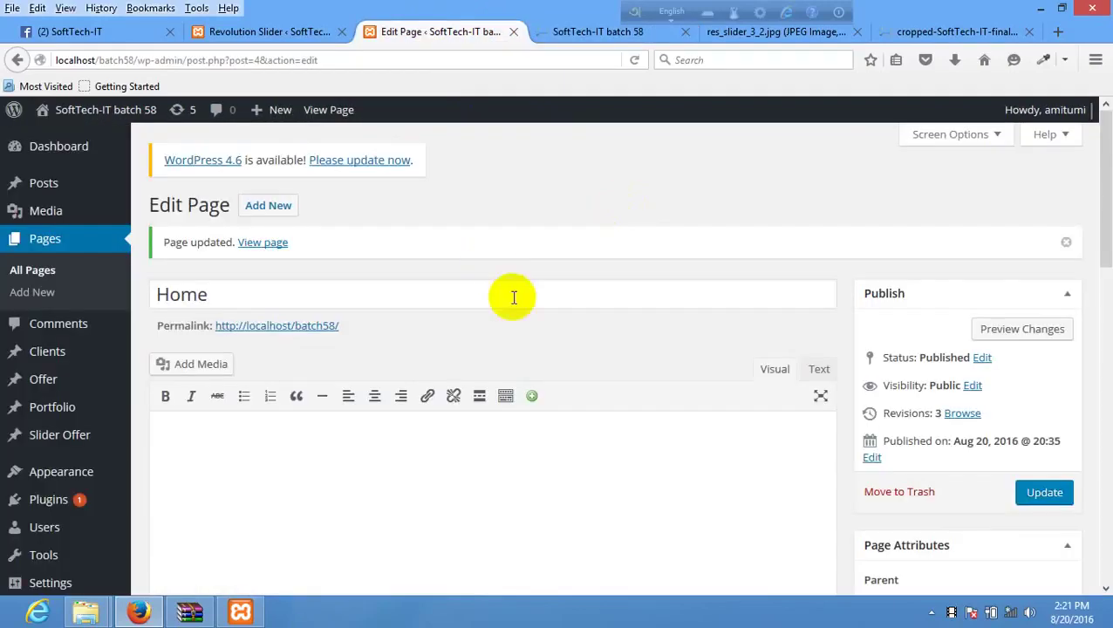
click(262, 31)
click(417, 34)
scroll(535, 444, down, 2)
scroll(535, 444, down, 7)
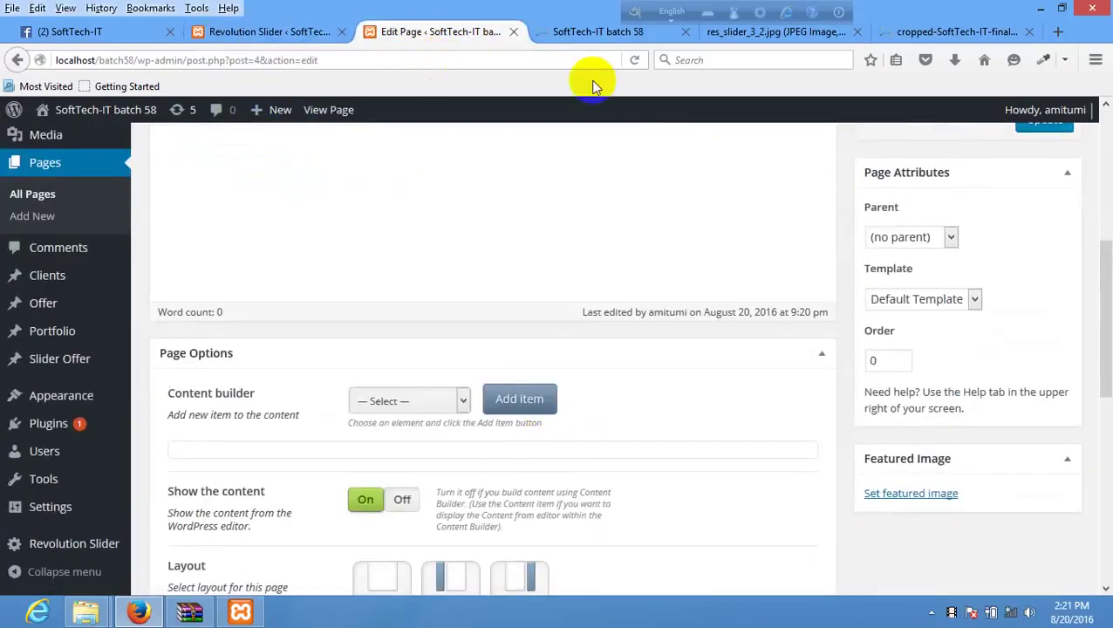
click(571, 31)
Step: Go back from the res_slider_3_2.jpg image to the Bretheon demo page and examine its slider and the area below
click(767, 32)
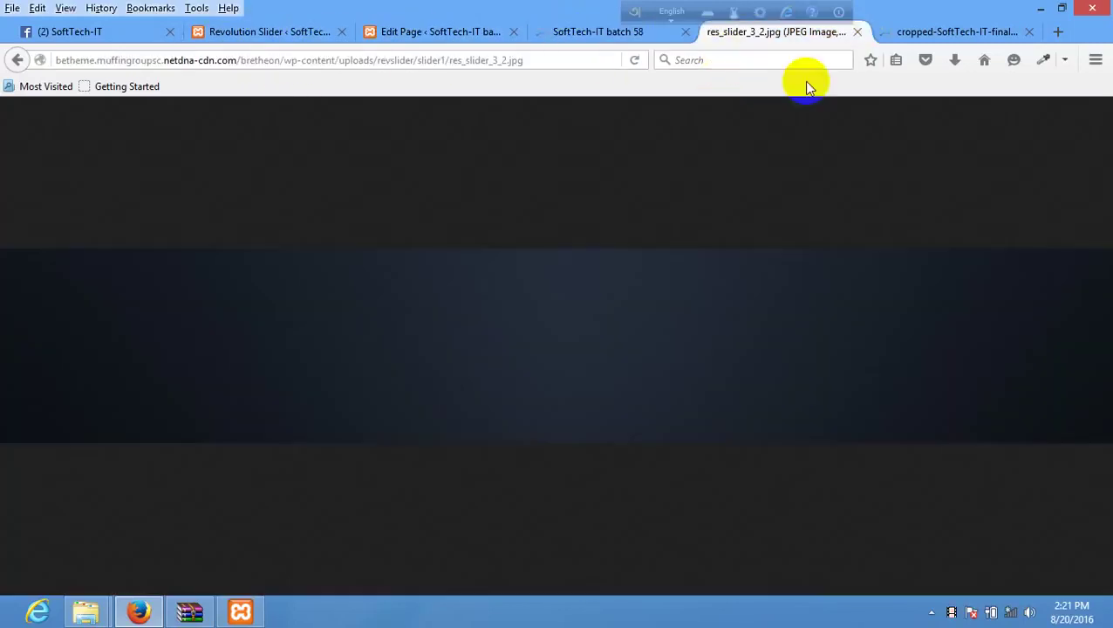
click(862, 31)
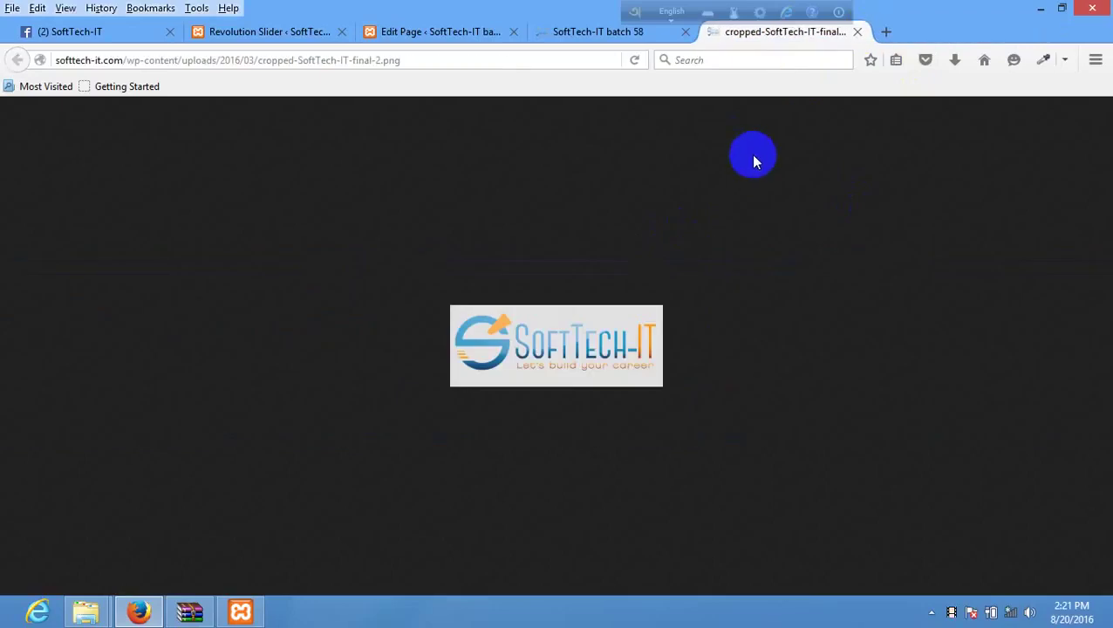
key(ctrl+shift+t)
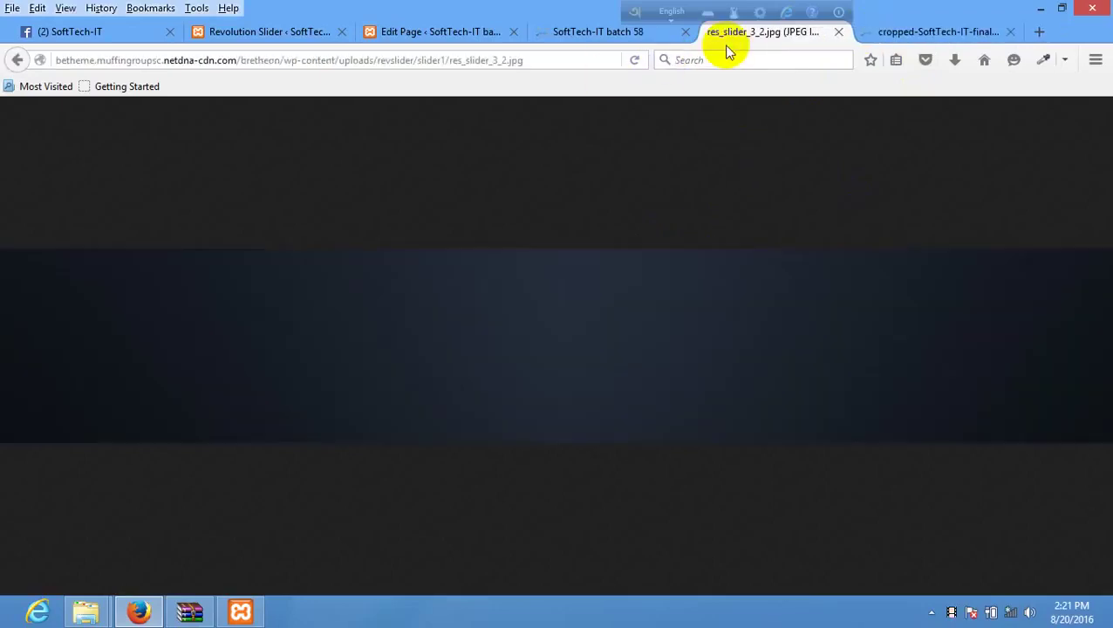
click(17, 59)
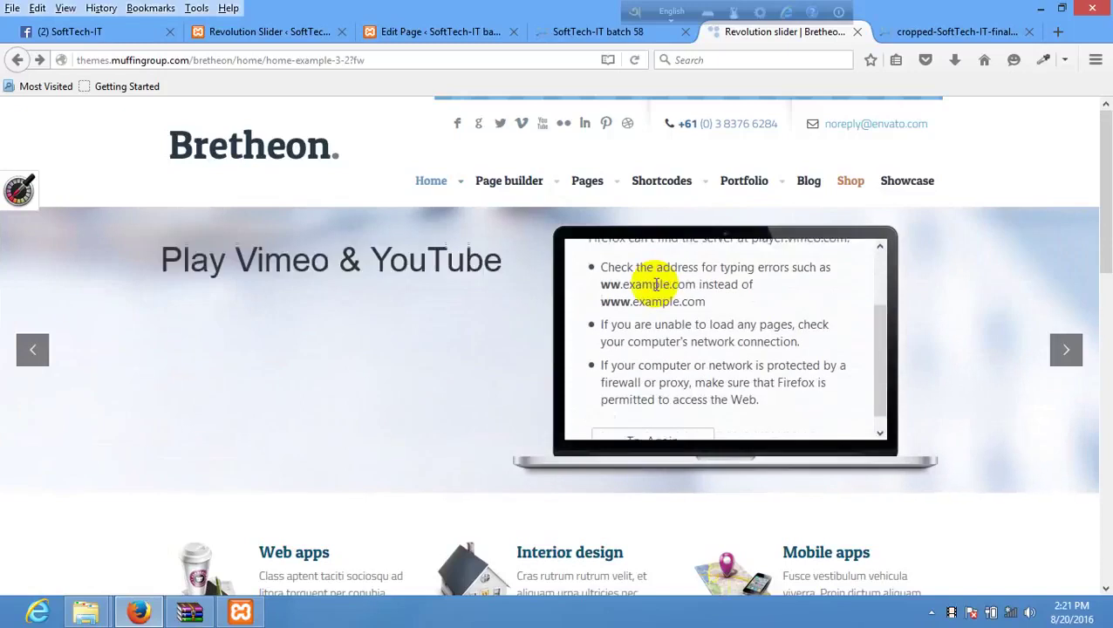
scroll(687, 331, down, 4)
scroll(597, 295, up, 3)
scroll(580, 212, up, 1)
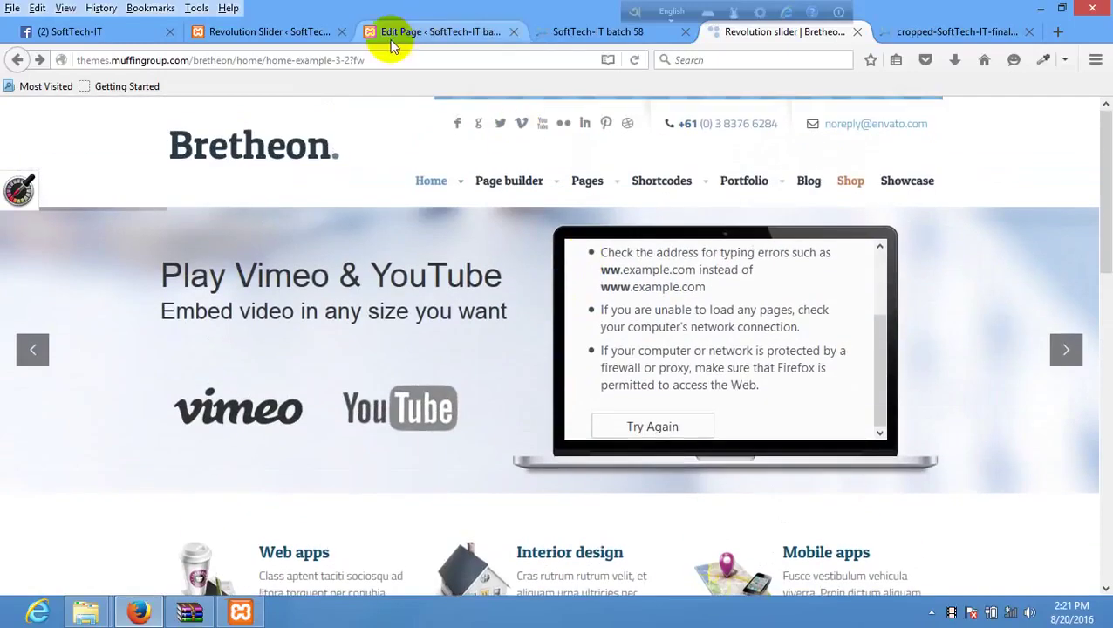
Step: Set the amader slider's shadow type to No Shadow in its appearance settings and update the slider
click(270, 32)
scroll(454, 323, up, 5)
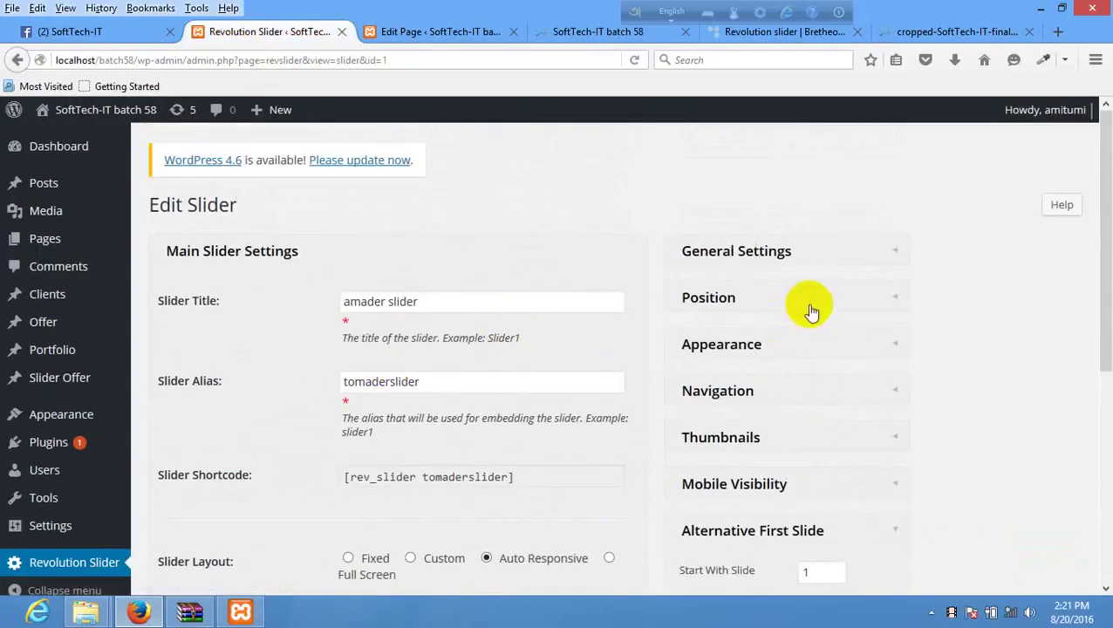
click(826, 246)
scroll(796, 365, down, 5)
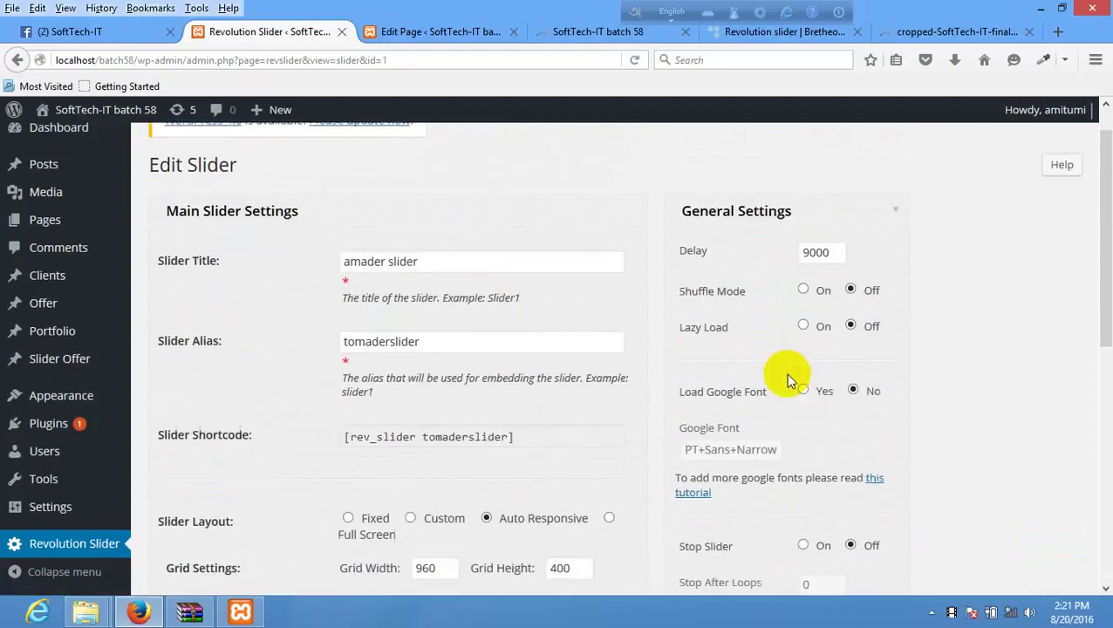
click(817, 367)
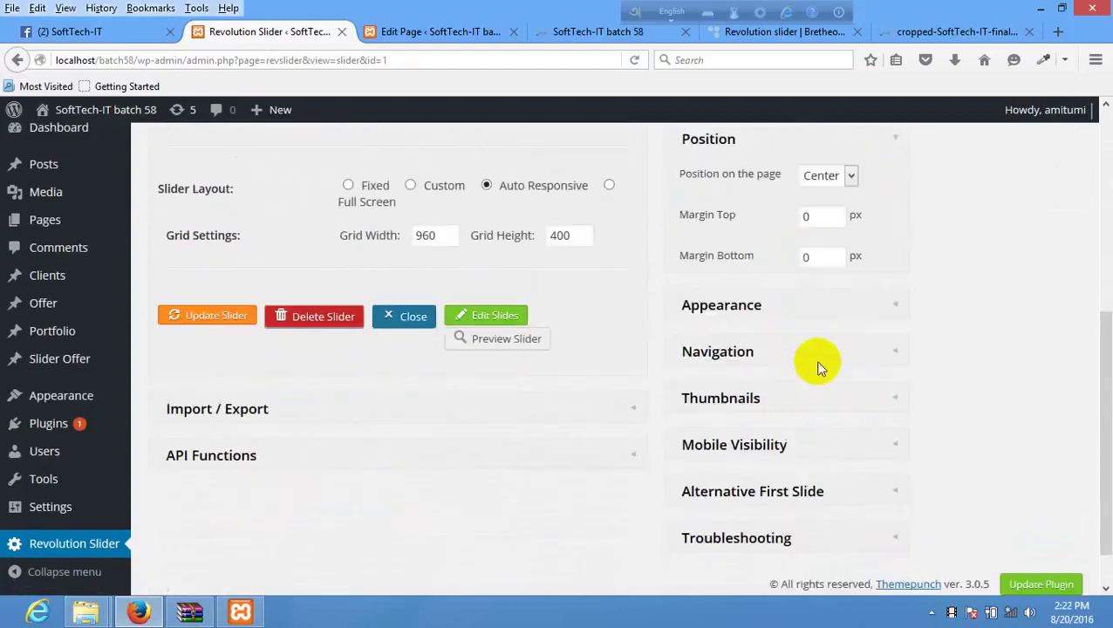
scroll(813, 363, up, 3)
click(813, 423)
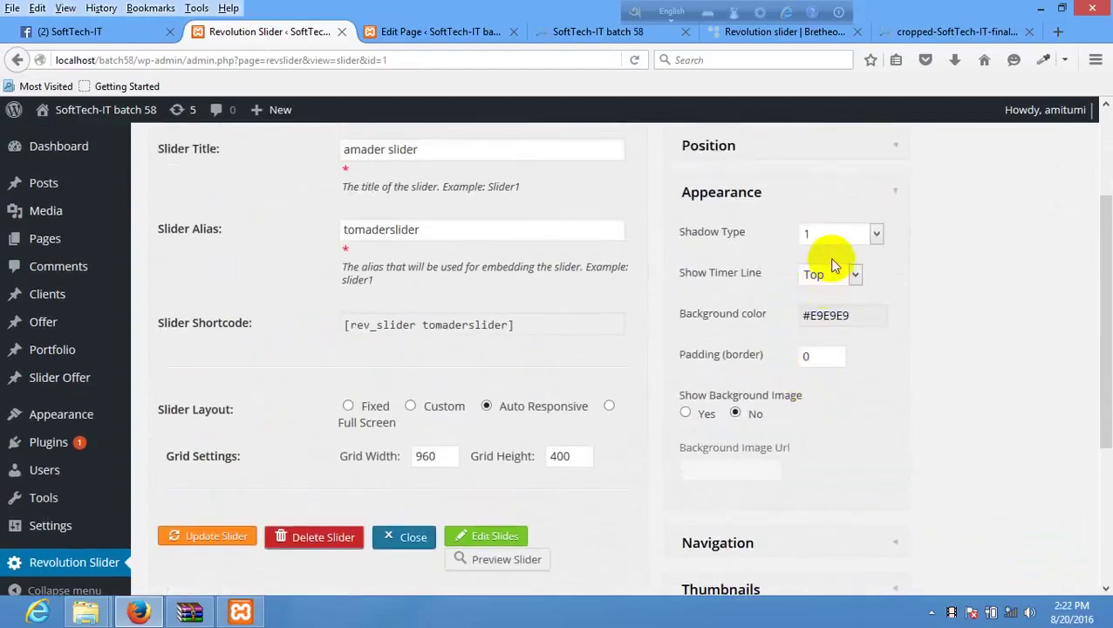
click(839, 246)
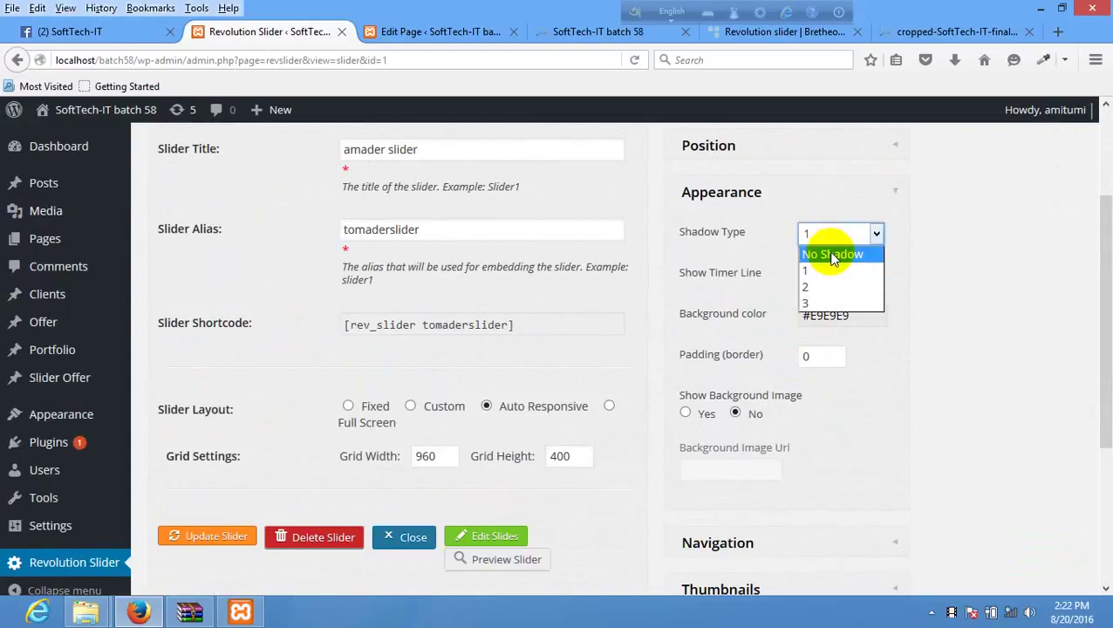
click(832, 252)
click(225, 537)
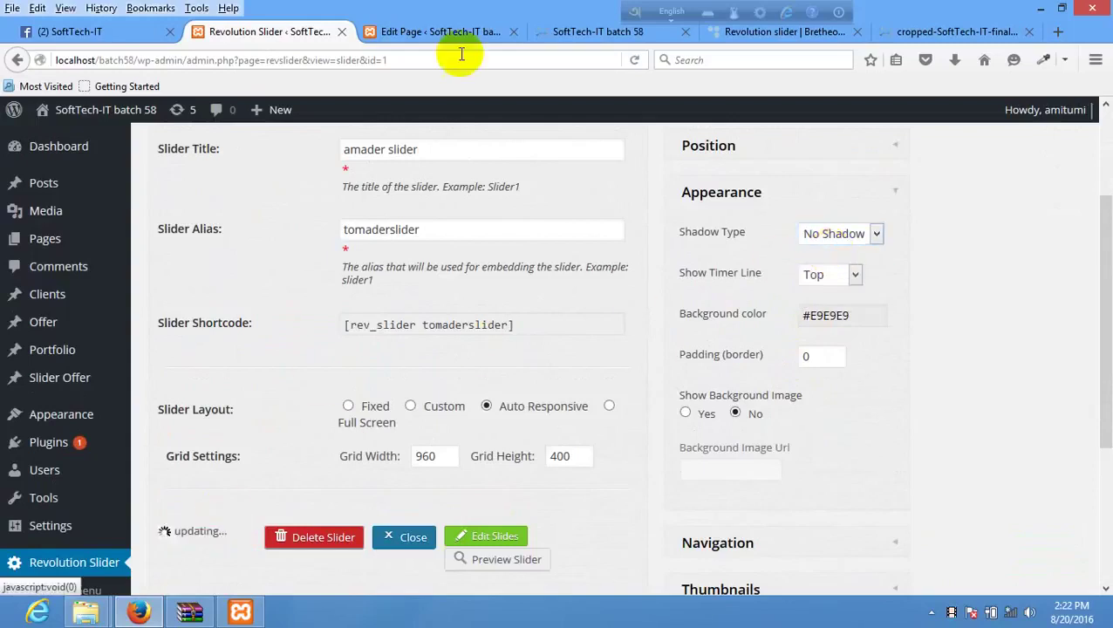
Step: Reload the site's home page to check the shadow area beneath the slider
click(578, 33)
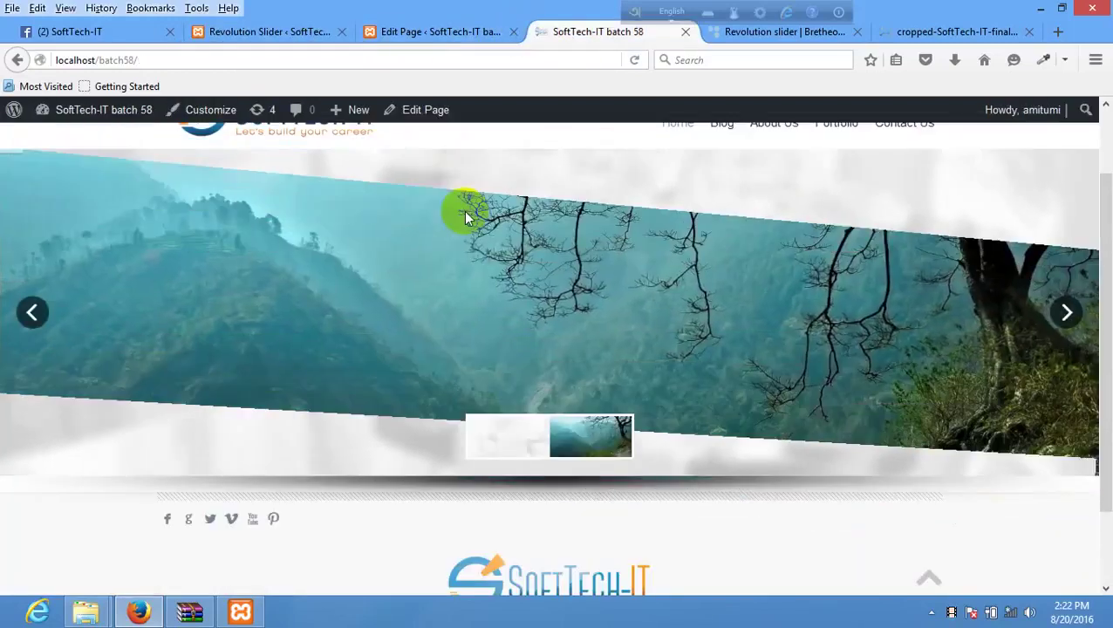
right_click(277, 517)
click(209, 522)
right_click(197, 529)
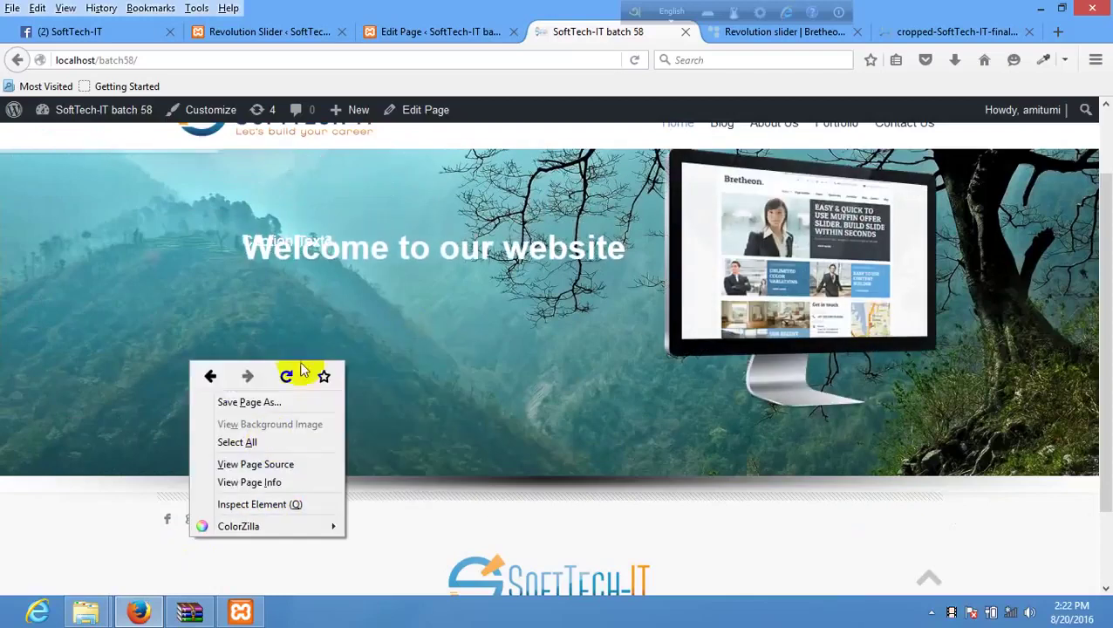
click(285, 372)
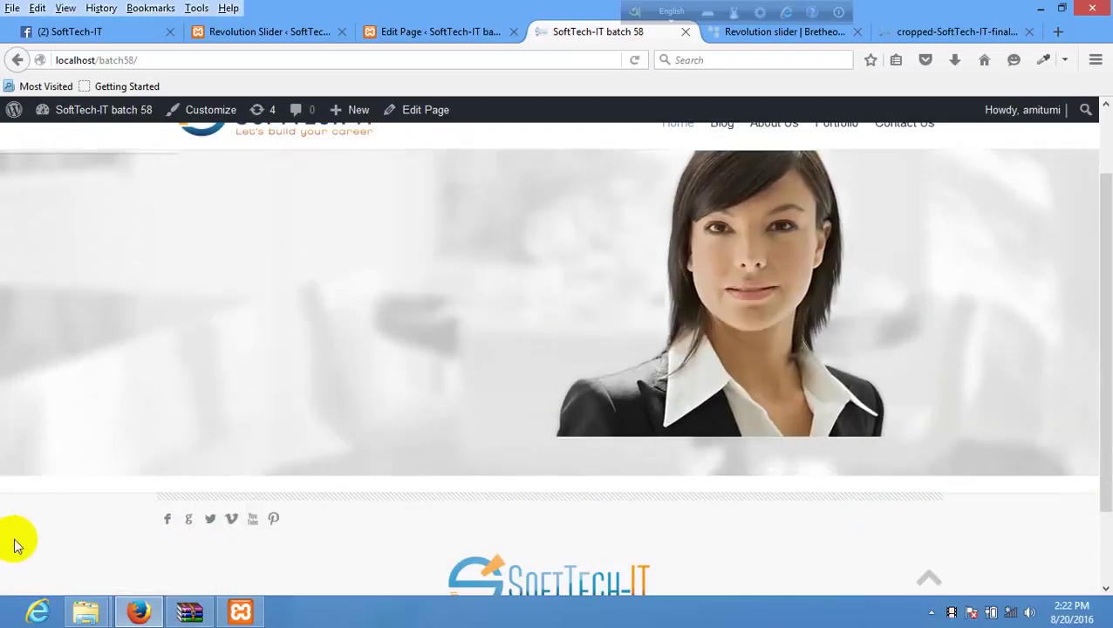
Step: Copy the Web apps block, from its heading to the Download link, from the Bretheon demo page into the Home page's content
click(442, 35)
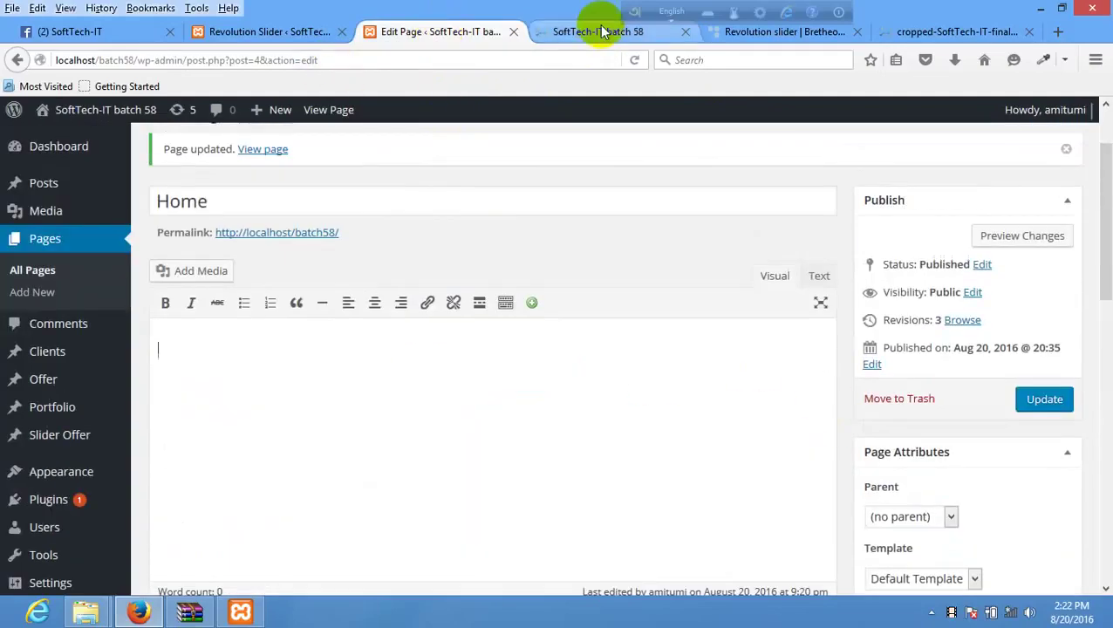
click(597, 31)
click(732, 34)
scroll(500, 403, down, 1)
scroll(500, 403, down, 3)
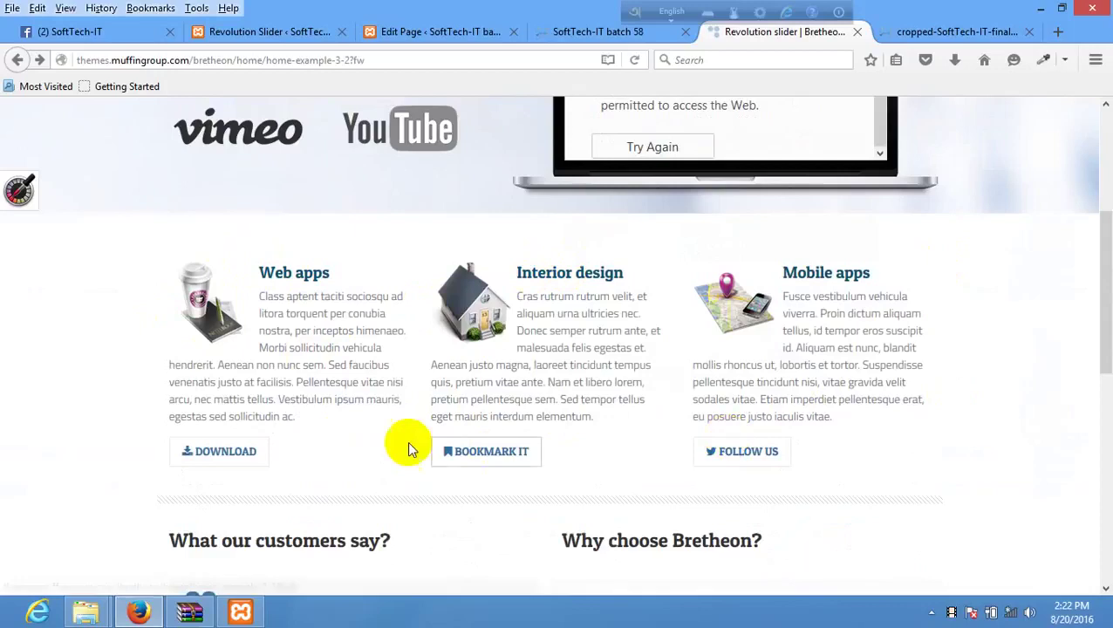
click(306, 31)
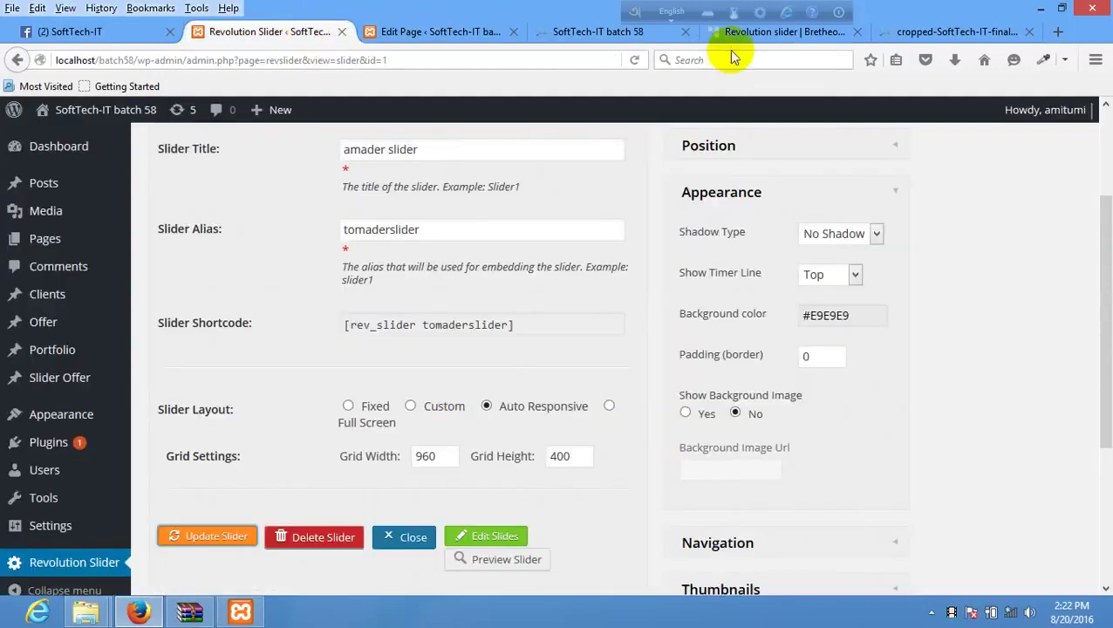
click(732, 31)
drag(293, 484, 191, 273)
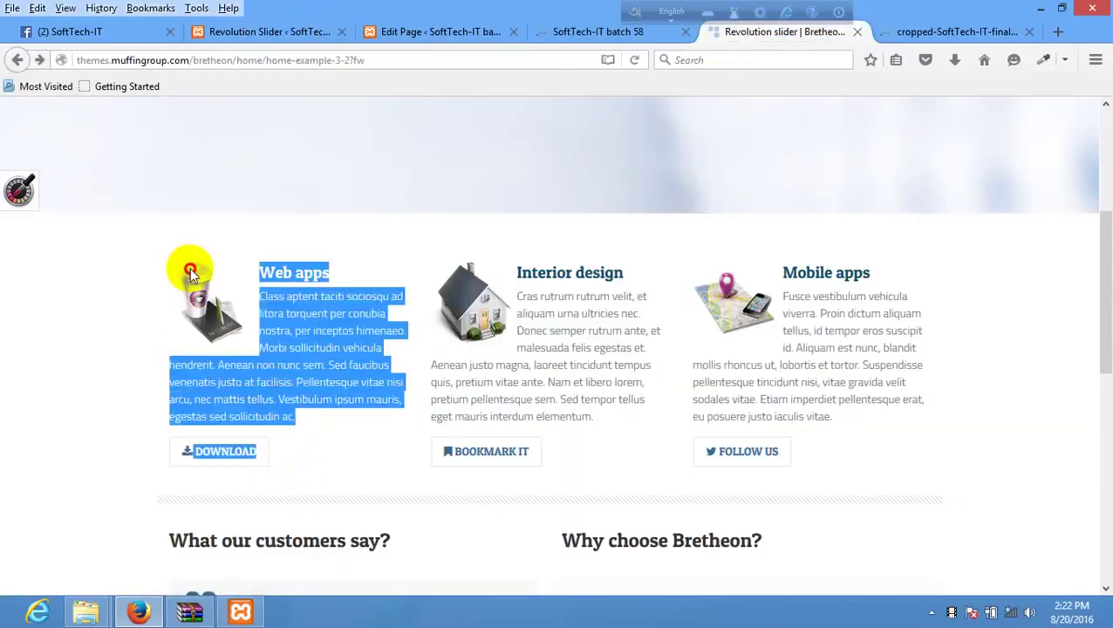
click(287, 33)
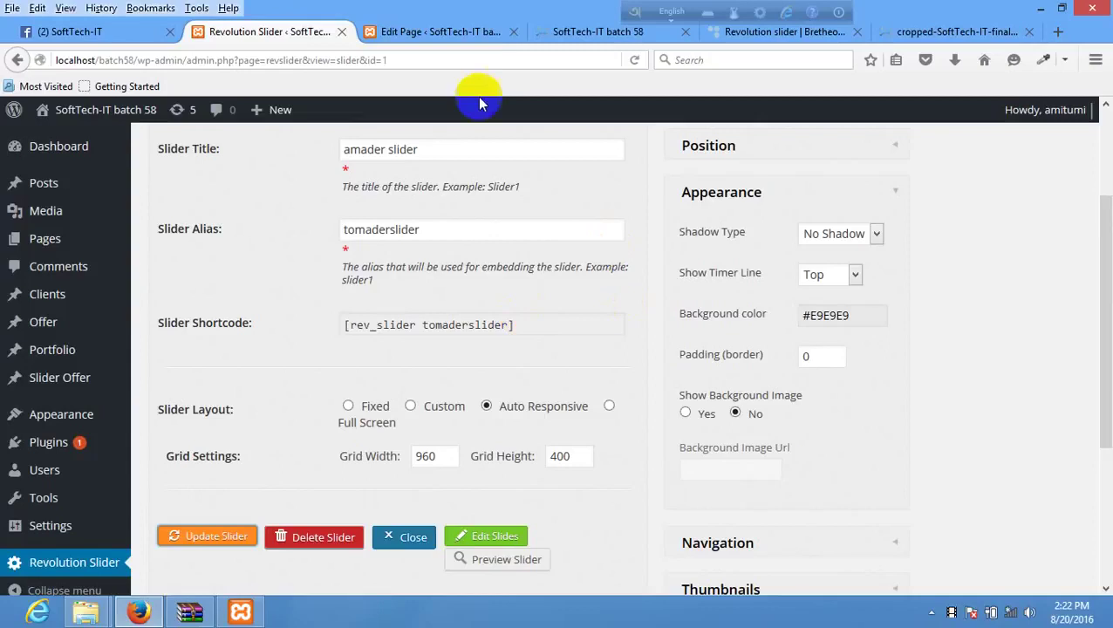
click(425, 33)
text(Web apps Class aptent taciti sociosqu ad litora torquent per conubia nostra, per inceptos himenaeo. Morbi sollicitudin vehicula hendrerit. Aenean non nunc sem. Sed faucibus venenatis justo at facilisis. Pellentesque vitae nisi arcu, nec mattis tellus. Vestibulum ipsum mauris, egestas sed sollicitudin ac. Download)
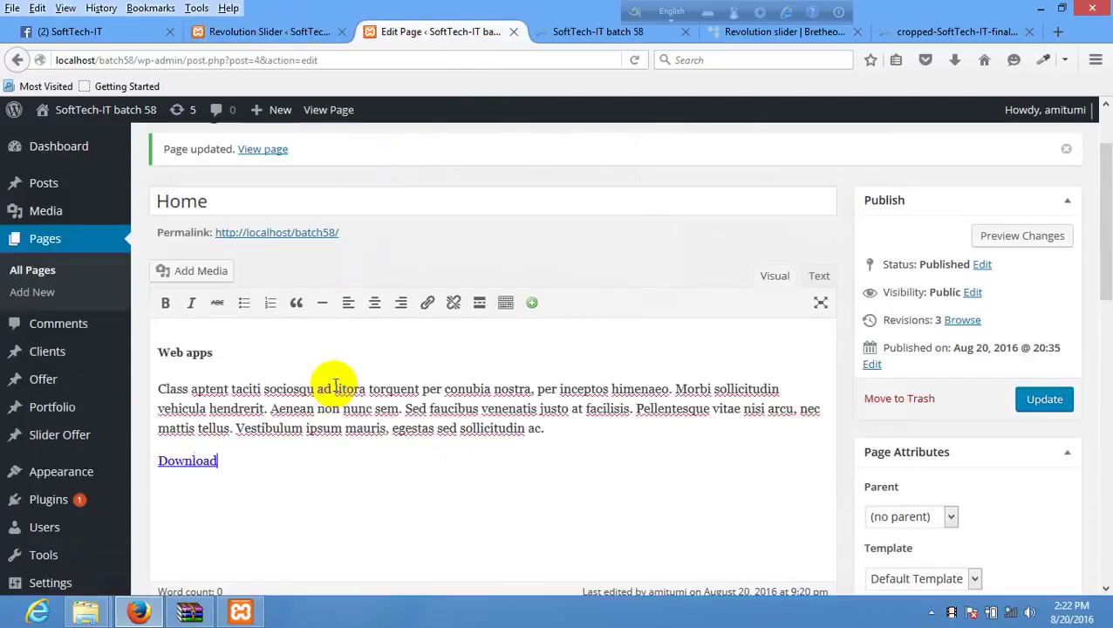
Step: Copy the Interior design block, from its heading to the Bookmark it link, from the Bretheon demo page into the Home page content below Web apps
key(Return)
key(Return)
key(Return)
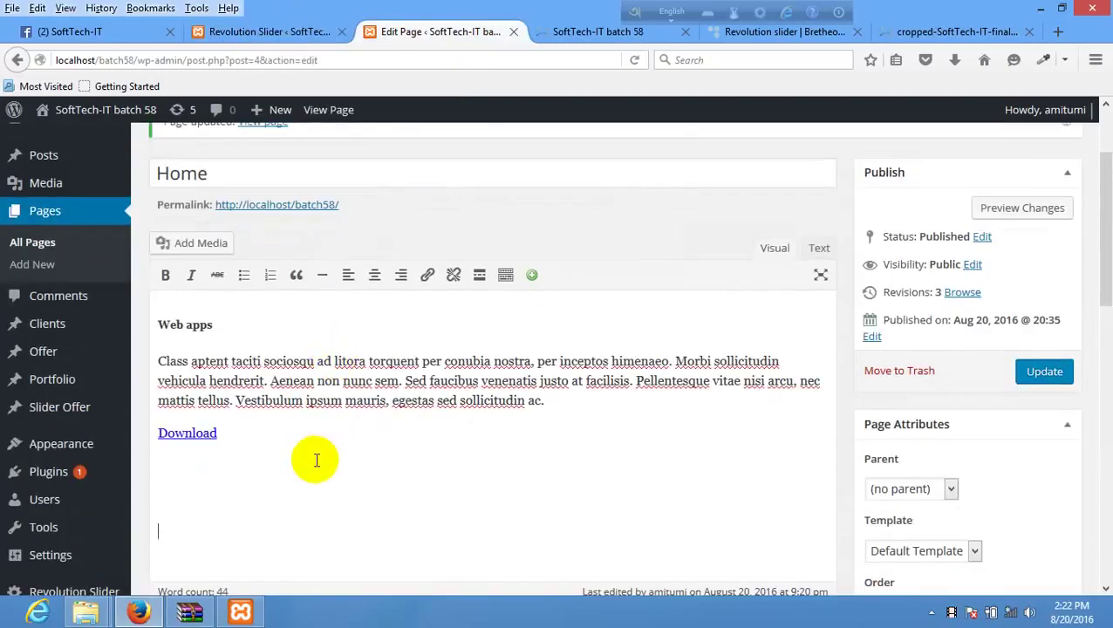
click(759, 33)
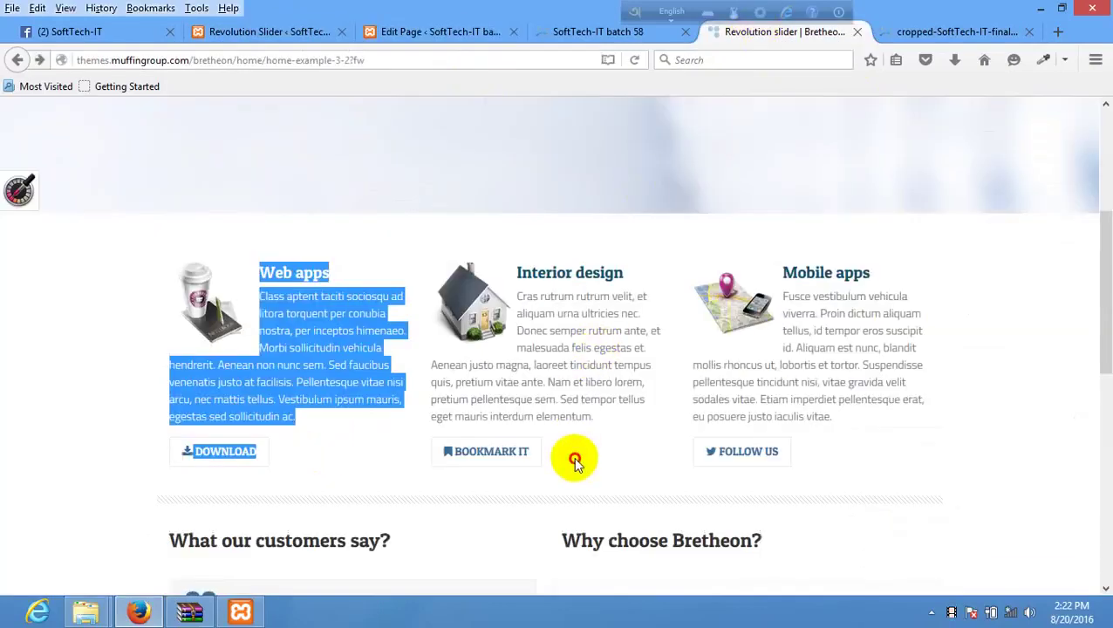
drag(576, 454, 472, 258)
click(331, 31)
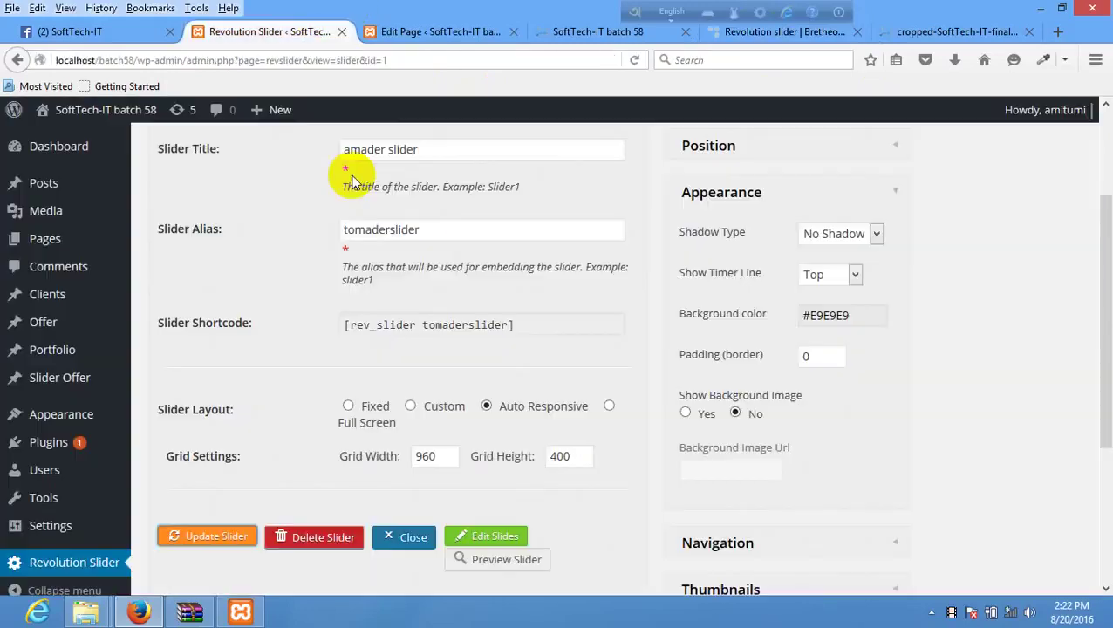
click(419, 58)
click(427, 33)
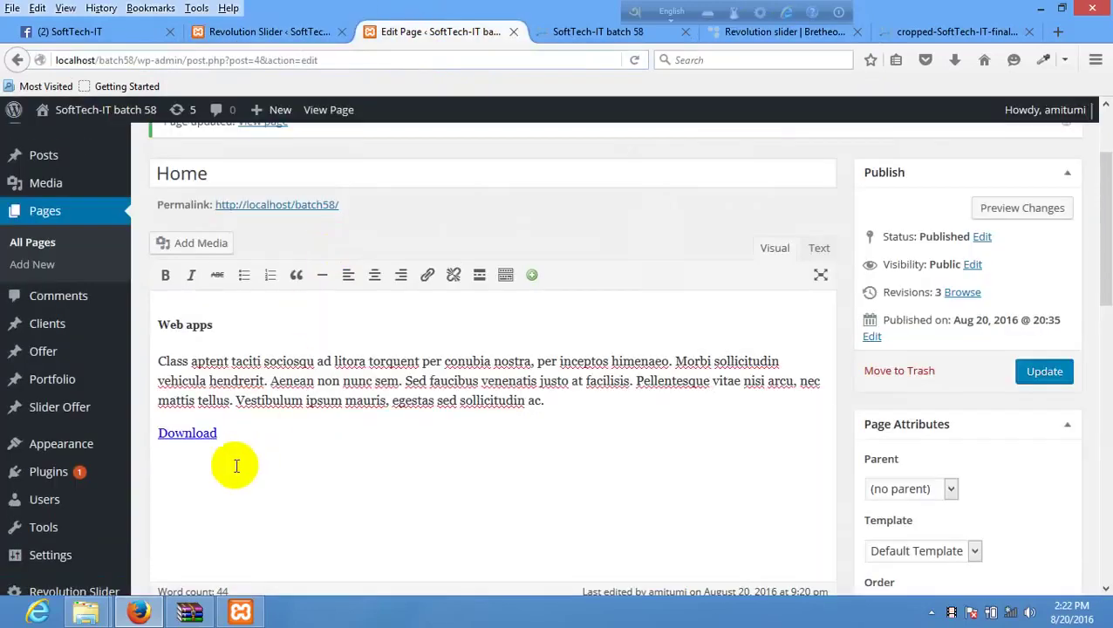
text(Interior design Cras rutrum rutrum velit, et aliquam urna ultricies nec. Donec semper rutrum ante, et malesuada felis egestas et. Aenean justo magna, laoreet tincidunt tempus quis, pretium vitae ante. Nam et libero lorem, pretium pellentesque sem. Sed tempor tellus eget mauris interdum elementum. Bookmark it)
scroll(272, 425, down, 1)
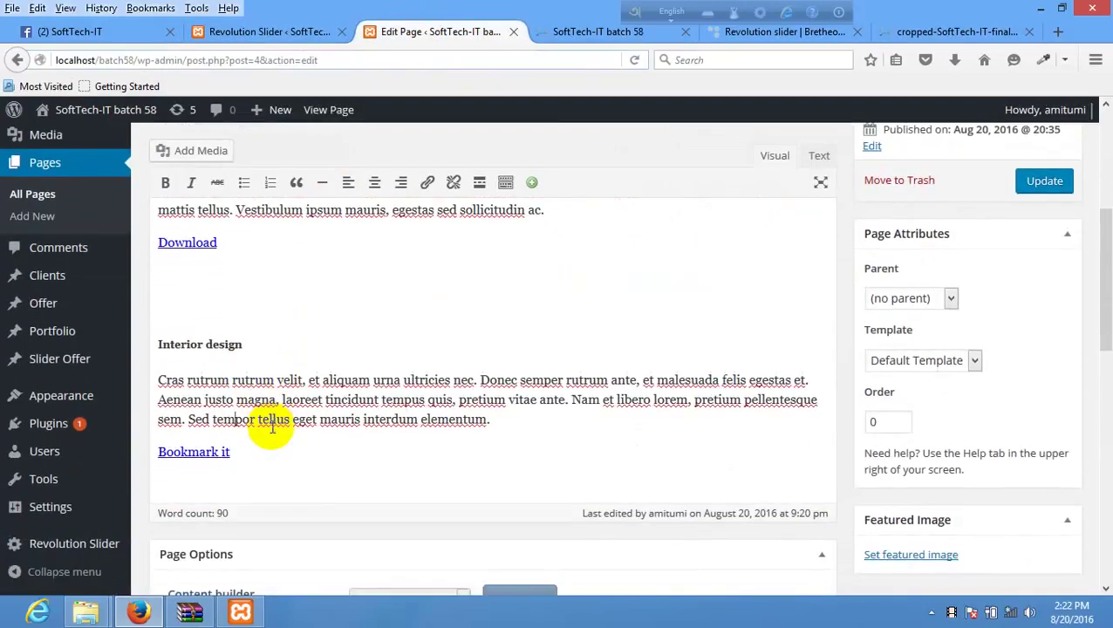
Step: Add several blank lines below the Bookmark it link in the Home page's content
key(Return)
key(Return)
key(Return)
key(BackSpace)
key(BackSpace)
key(BackSpace)
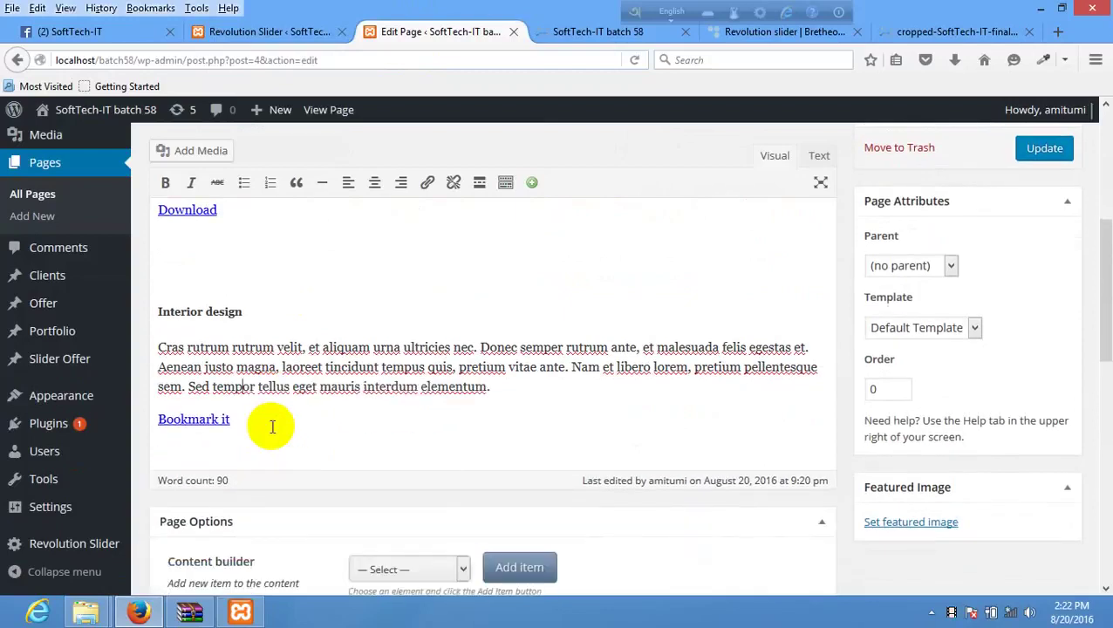
click(272, 426)
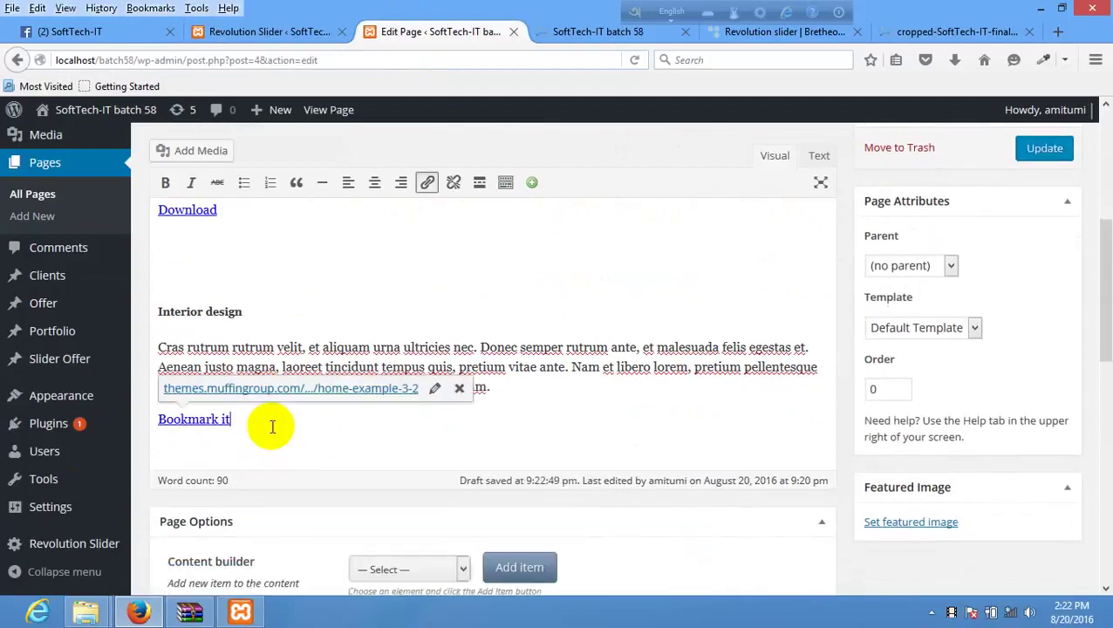
key(Return)
key(Return)
key(Return)
key(Return)
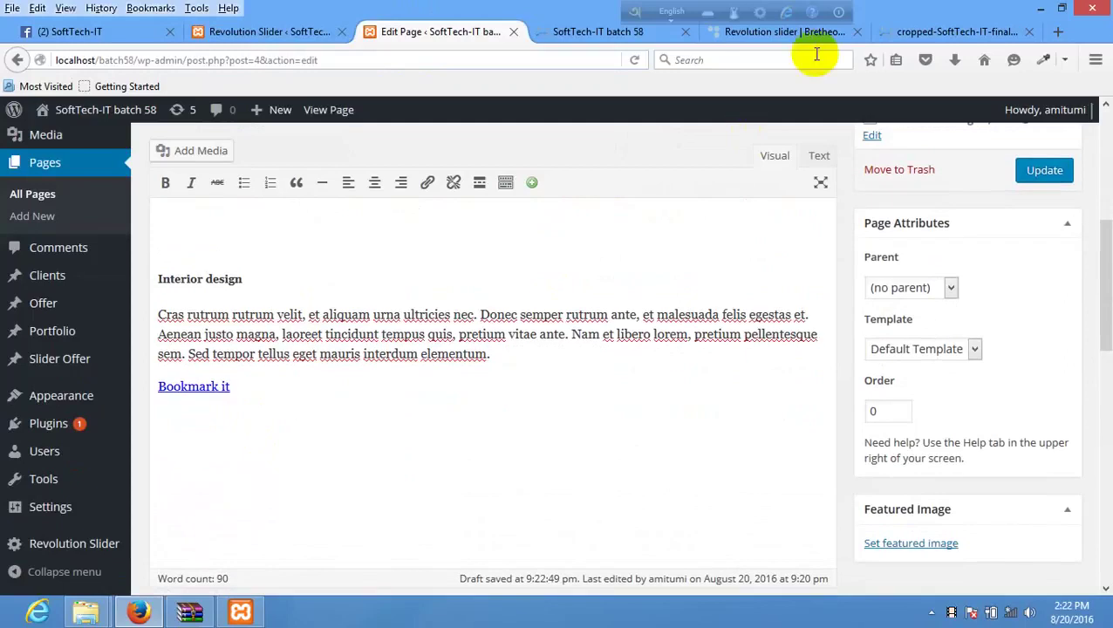
Step: Copy the Mobile apps block, through its Follow us link, from the Bretheon demo page to the end of the Home page's content and update the page
click(783, 33)
drag(820, 462, 755, 293)
key(ctrl+c)
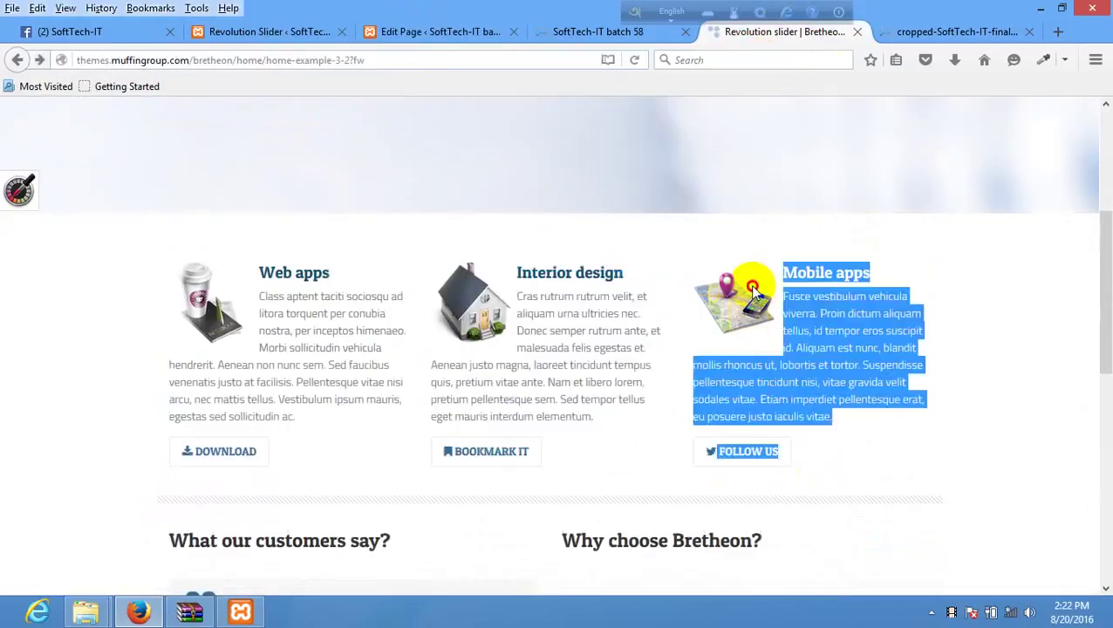
click(406, 34)
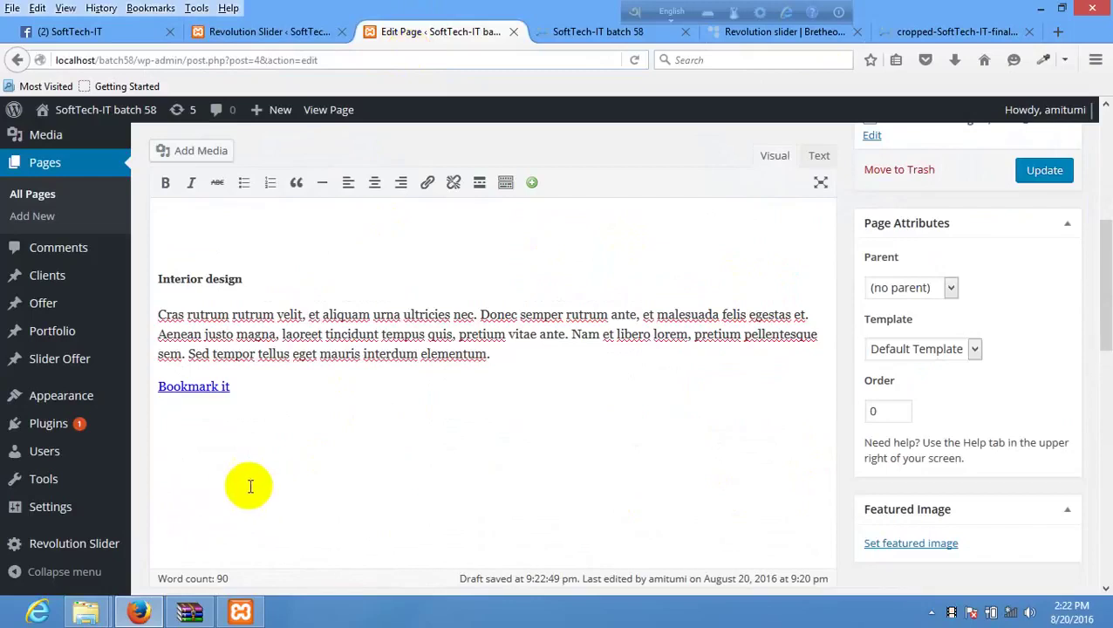
key(ctrl+v)
scroll(242, 482, down, 2)
click(1040, 170)
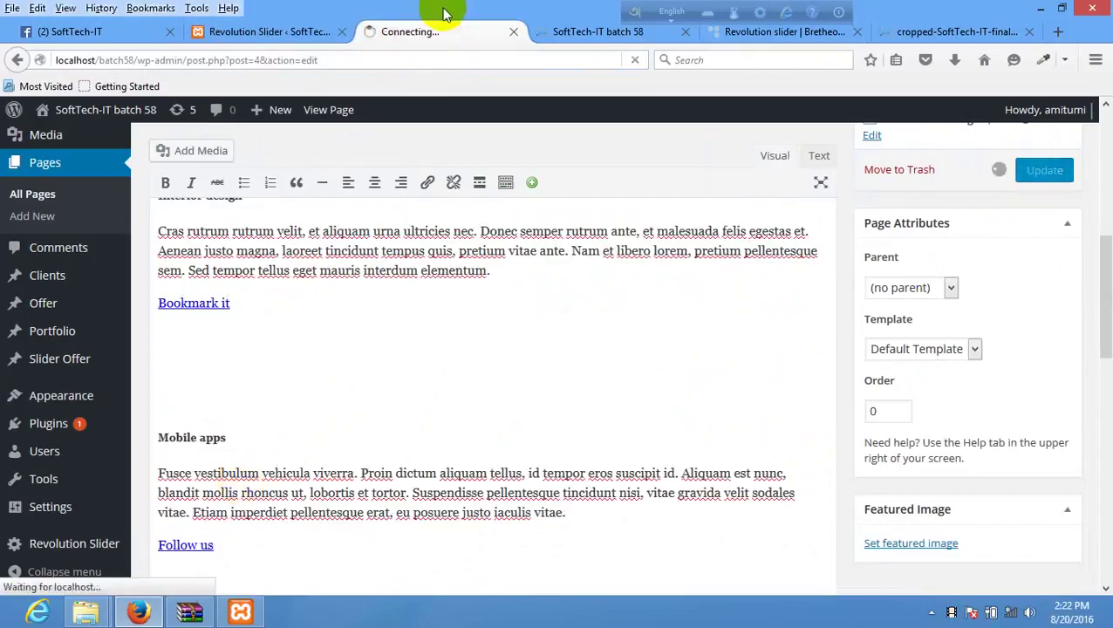
Step: Reload the site's home page and examine how the Web apps, Interior design and Mobile apps blocks are laid out below the slider
click(580, 33)
scroll(552, 365, down, 2)
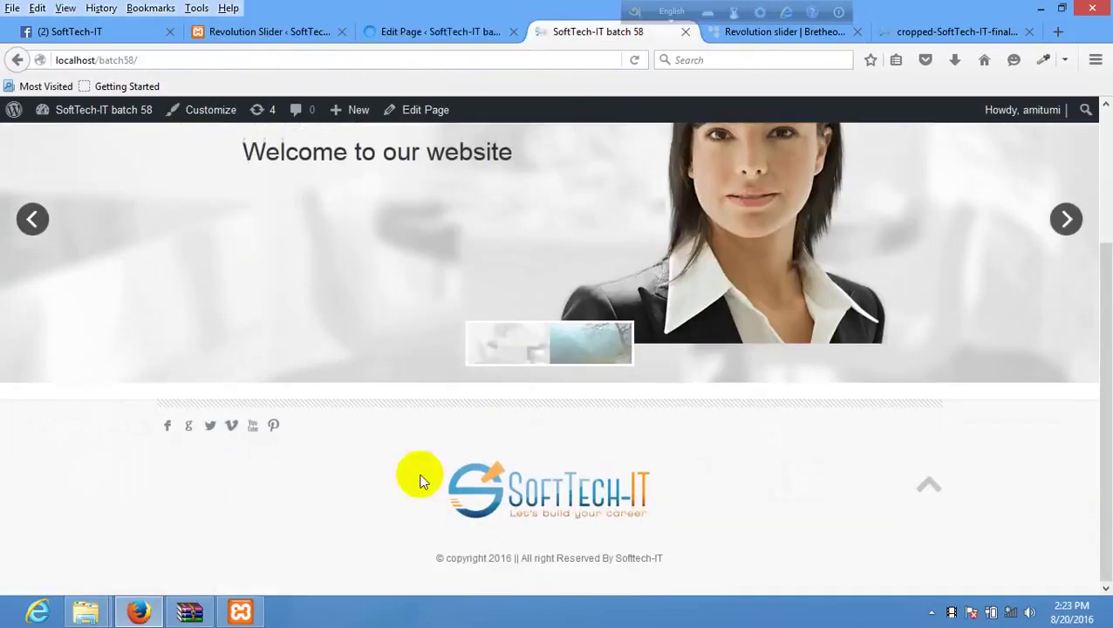
right_click(464, 466)
click(476, 304)
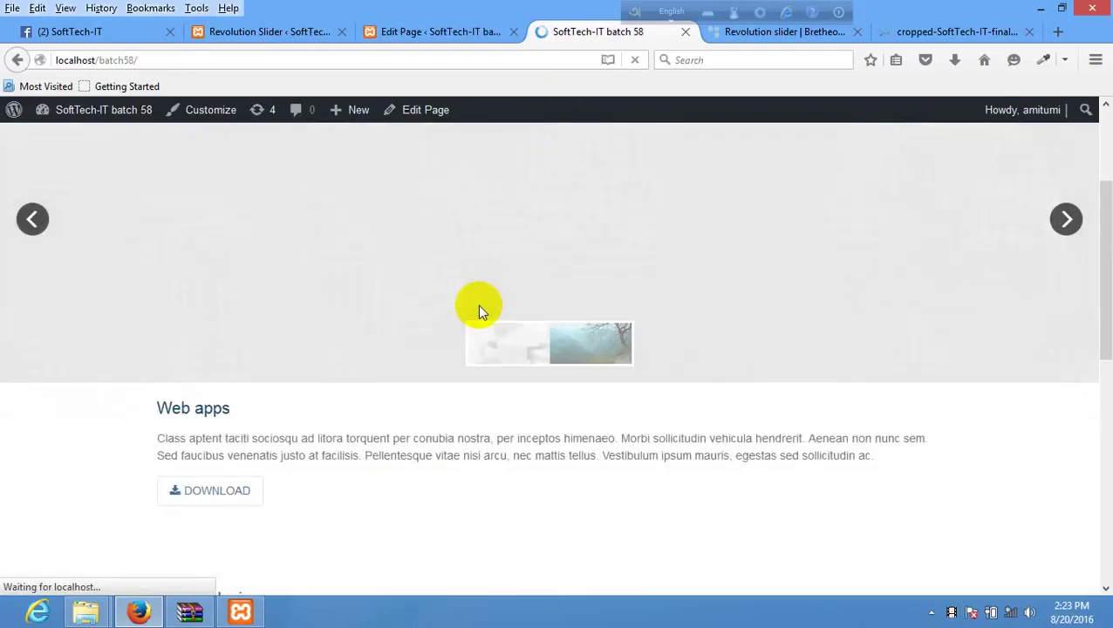
scroll(462, 349, down, 5)
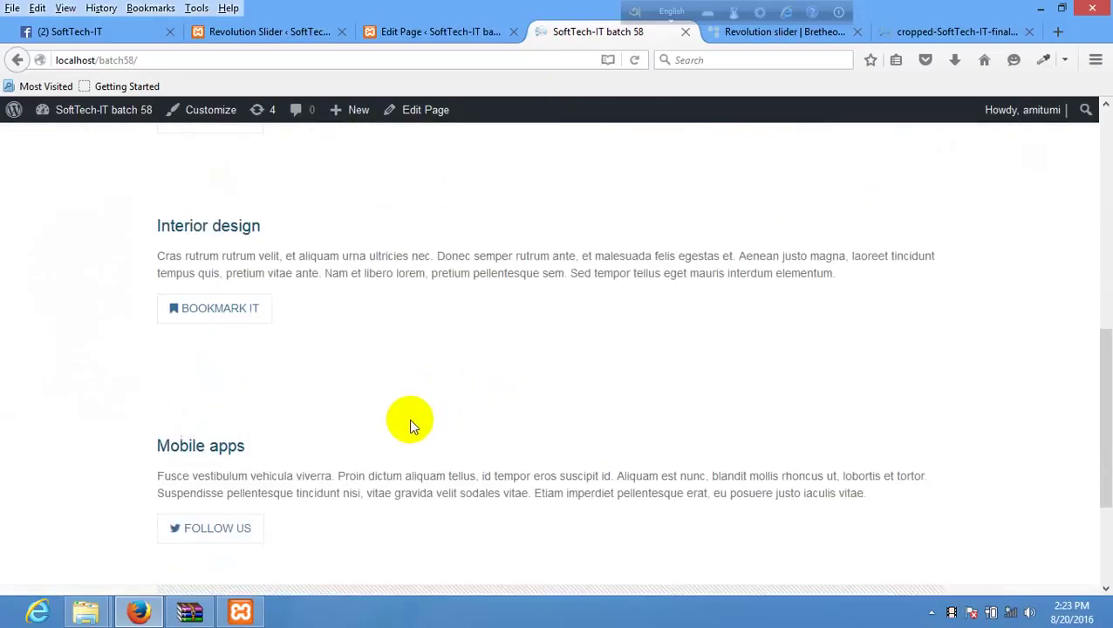
scroll(409, 418, up, 1)
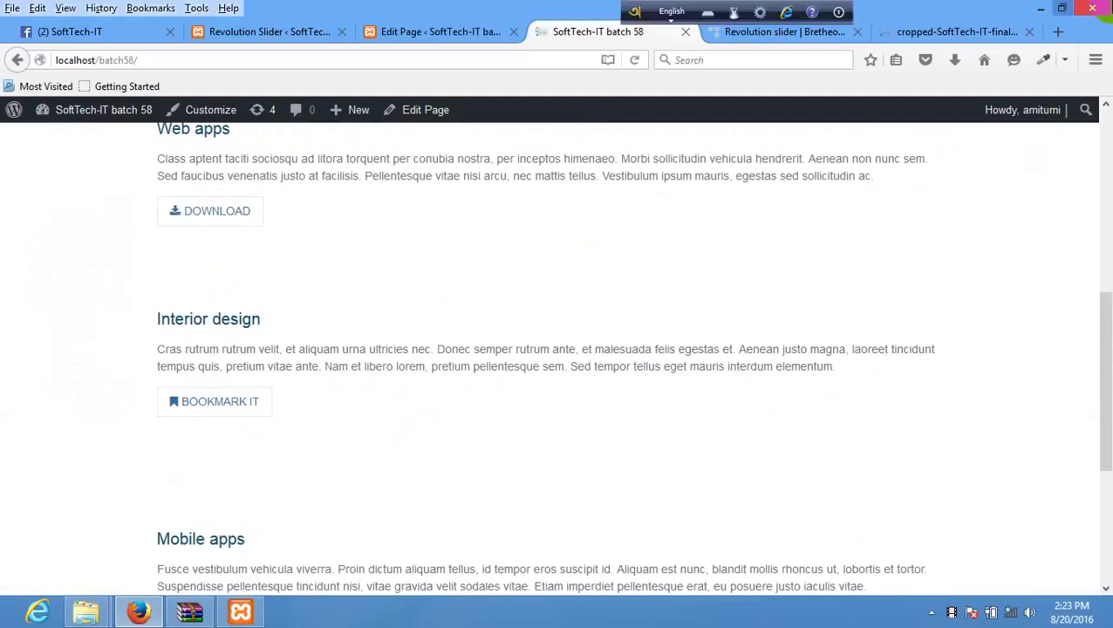
mouse_move(1111, 1)
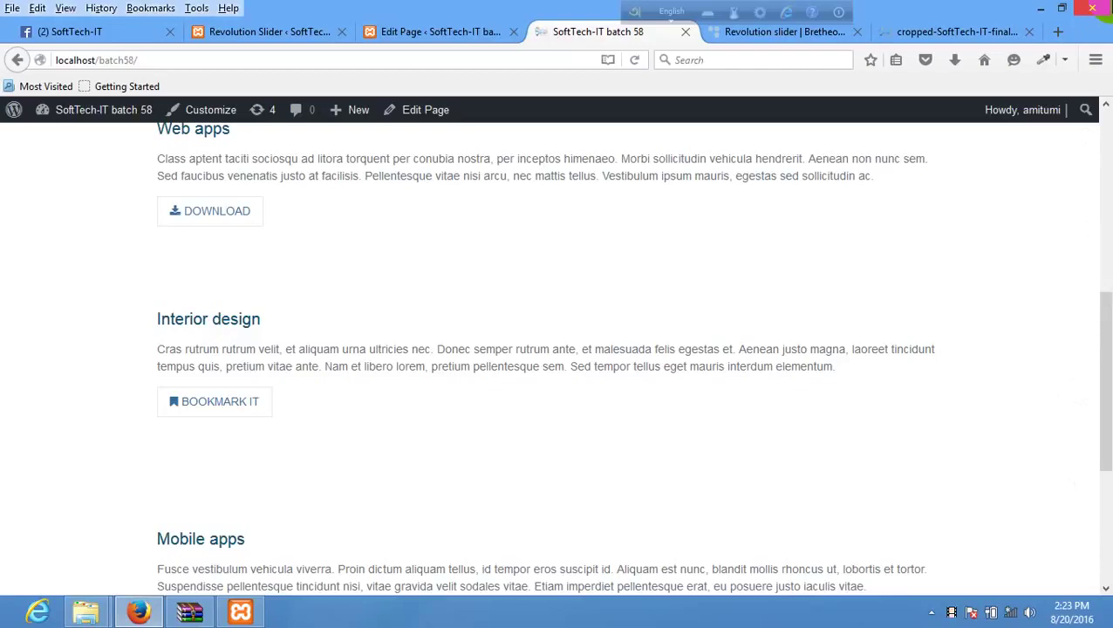
scroll(1090, 137, up, 4)
scroll(959, 144, down, 7)
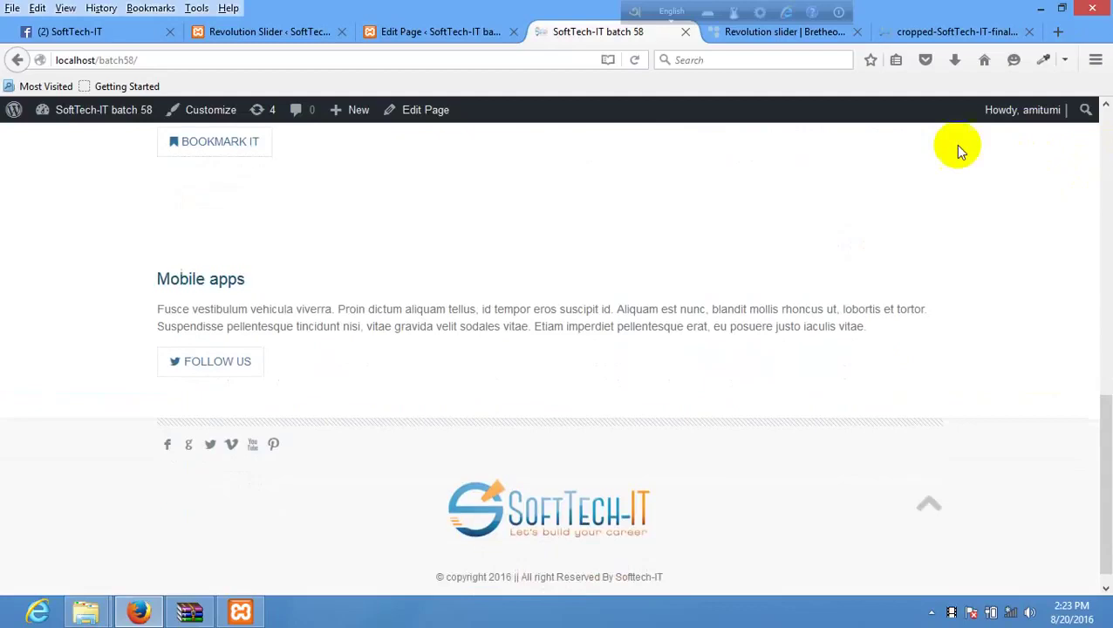
scroll(823, 182, up, 10)
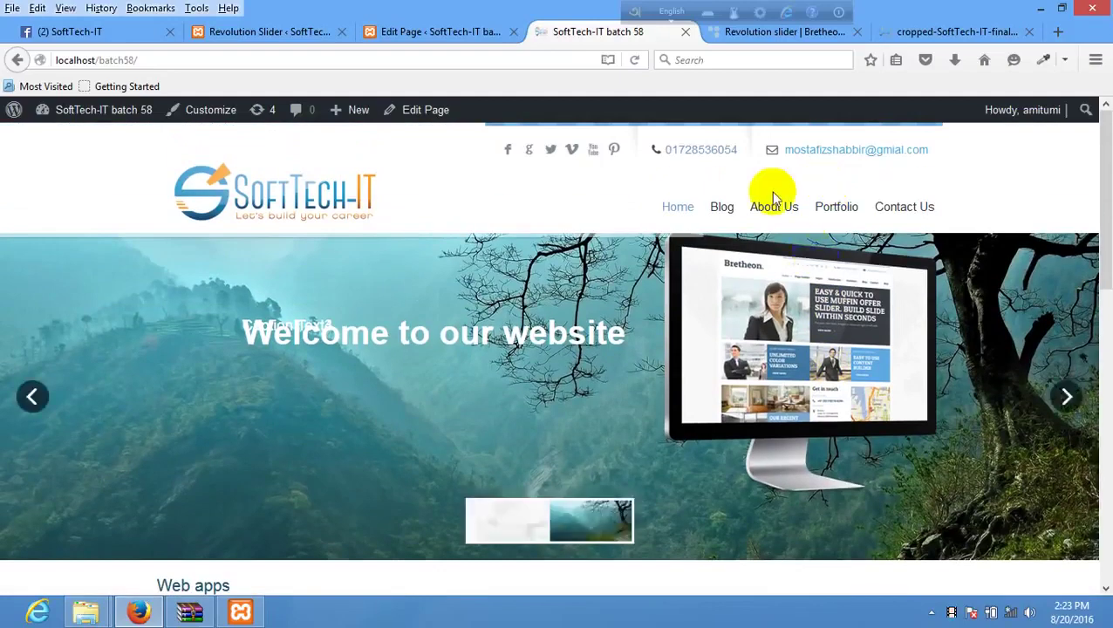
scroll(529, 228, down, 10)
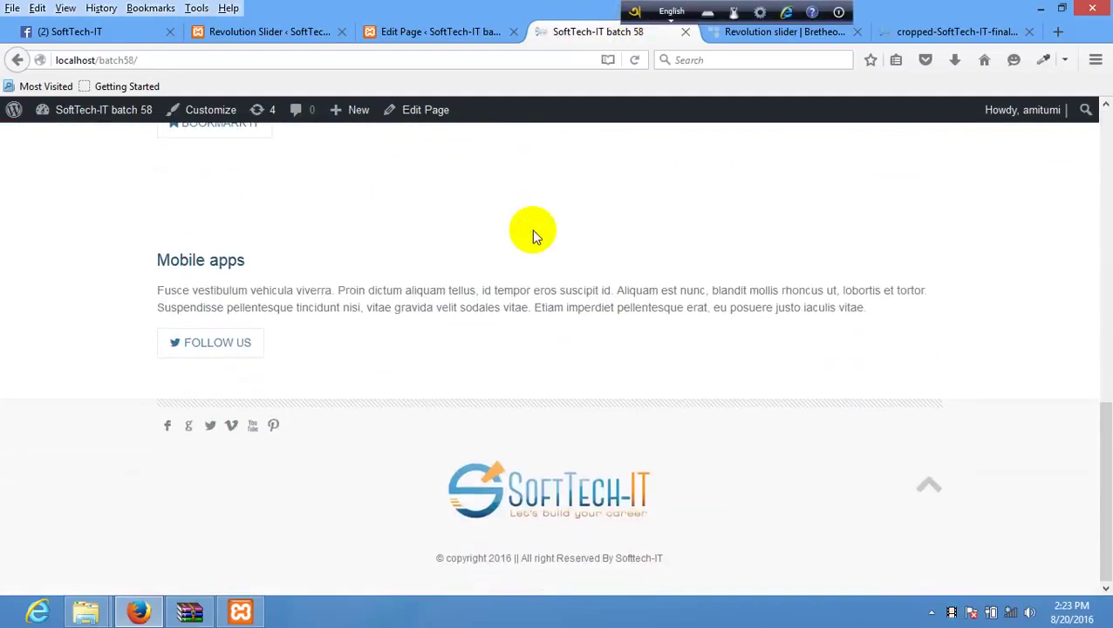
Step: Compare the arrangement of the three content blocks on the Bretheon demo page with the Home page editor and the site's home page
click(745, 33)
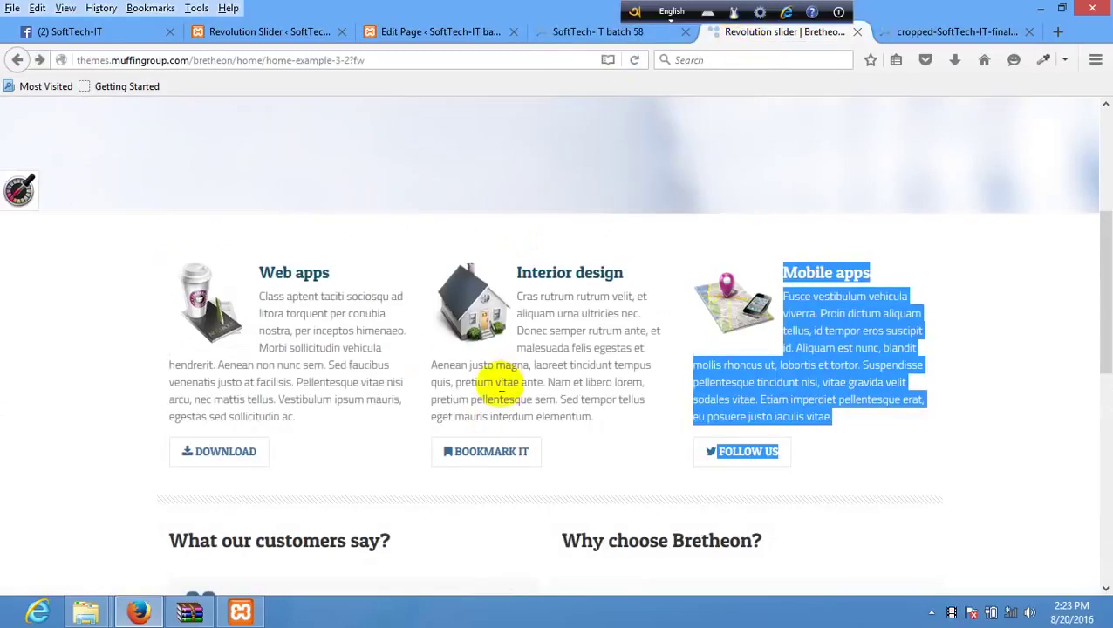
click(384, 32)
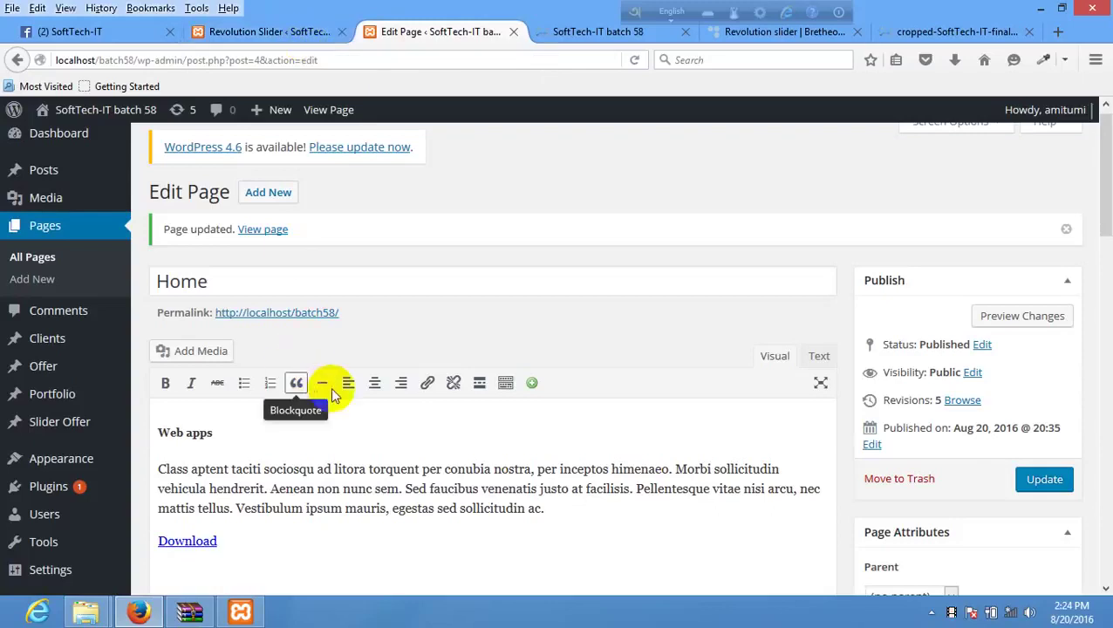
scroll(603, 370, down, 5)
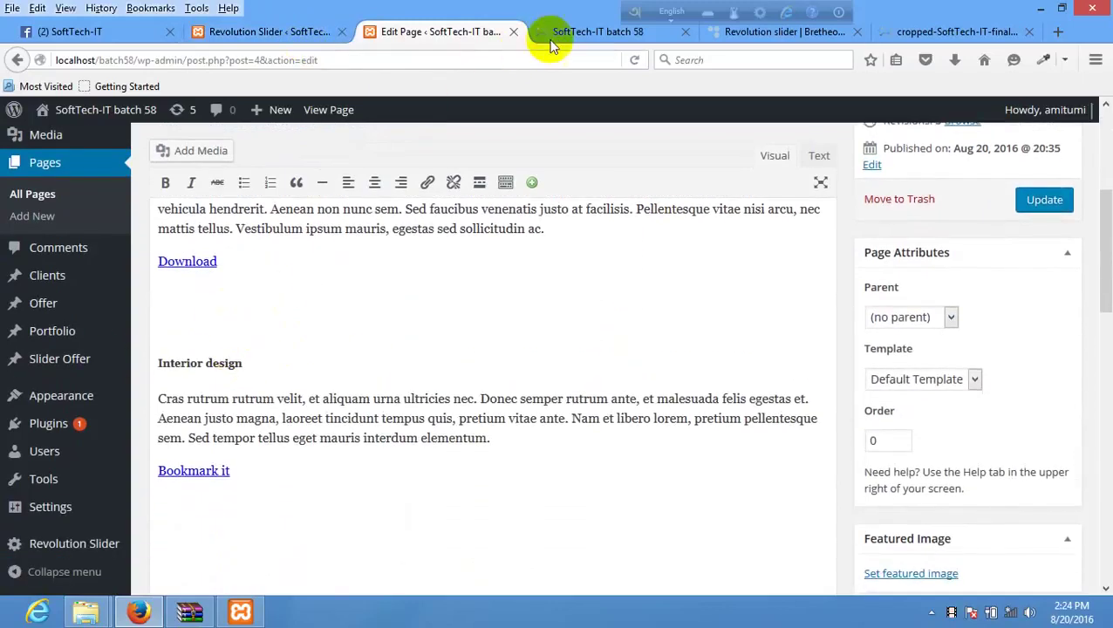
click(547, 30)
scroll(319, 336, up, 6)
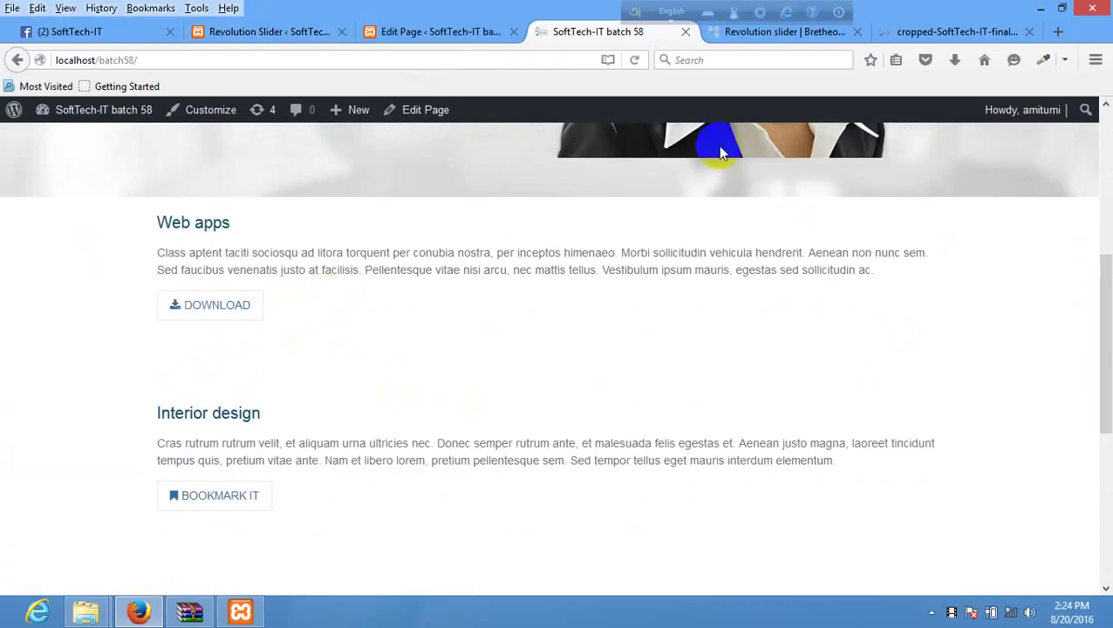
click(776, 33)
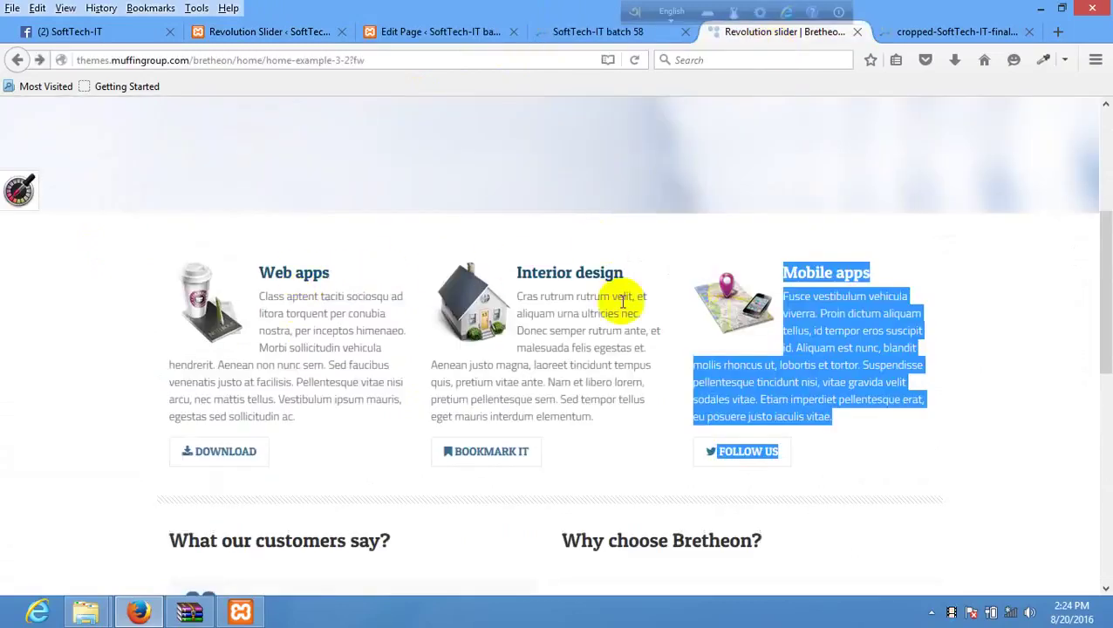
click(844, 230)
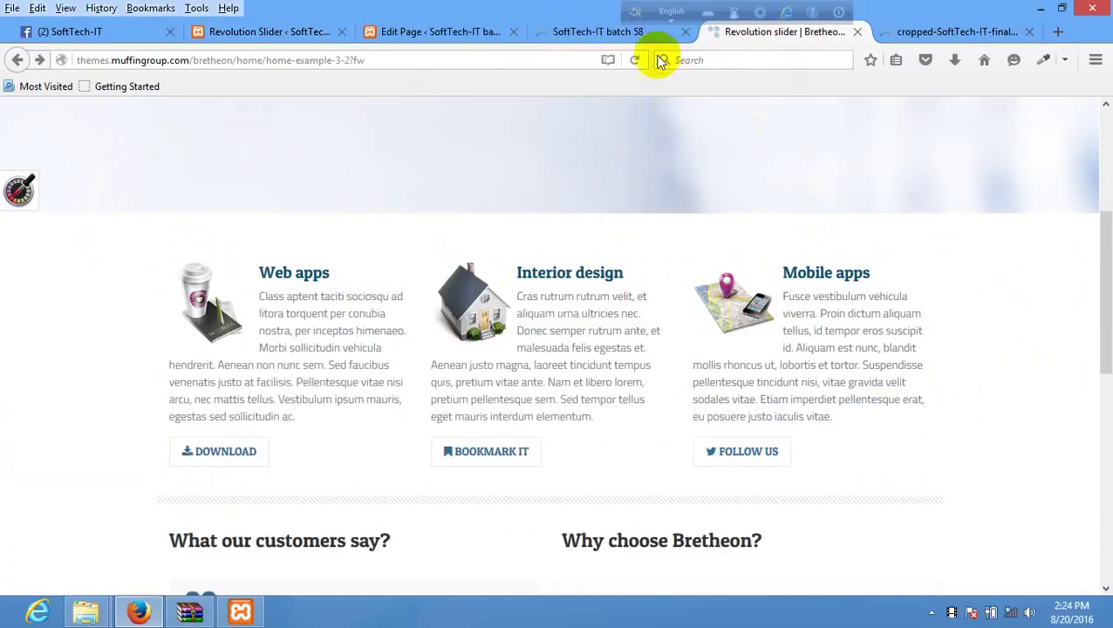
click(628, 34)
click(410, 31)
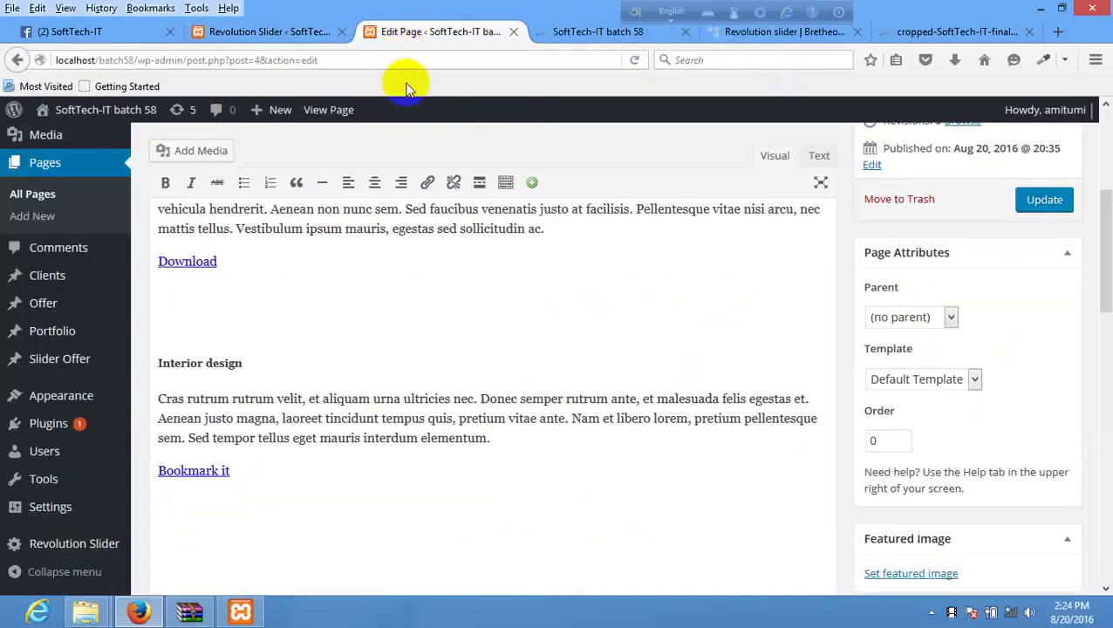
Step: Examine the element types offered by the content builder in the Home page's Page Options, leaving none selected
scroll(340, 376, down, 8)
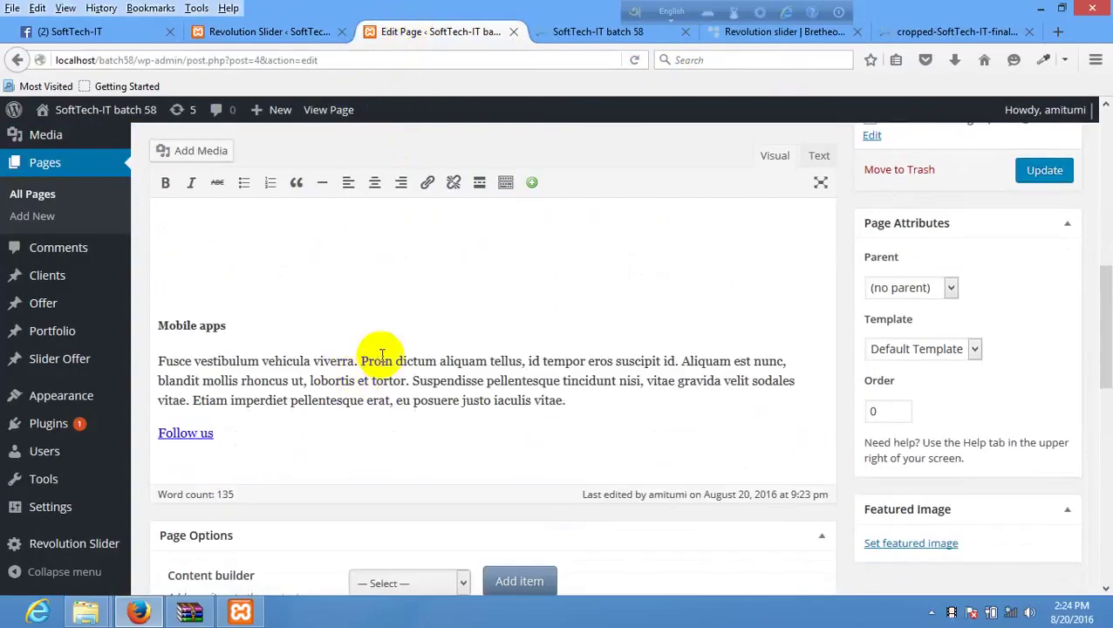
scroll(789, 297, down, 4)
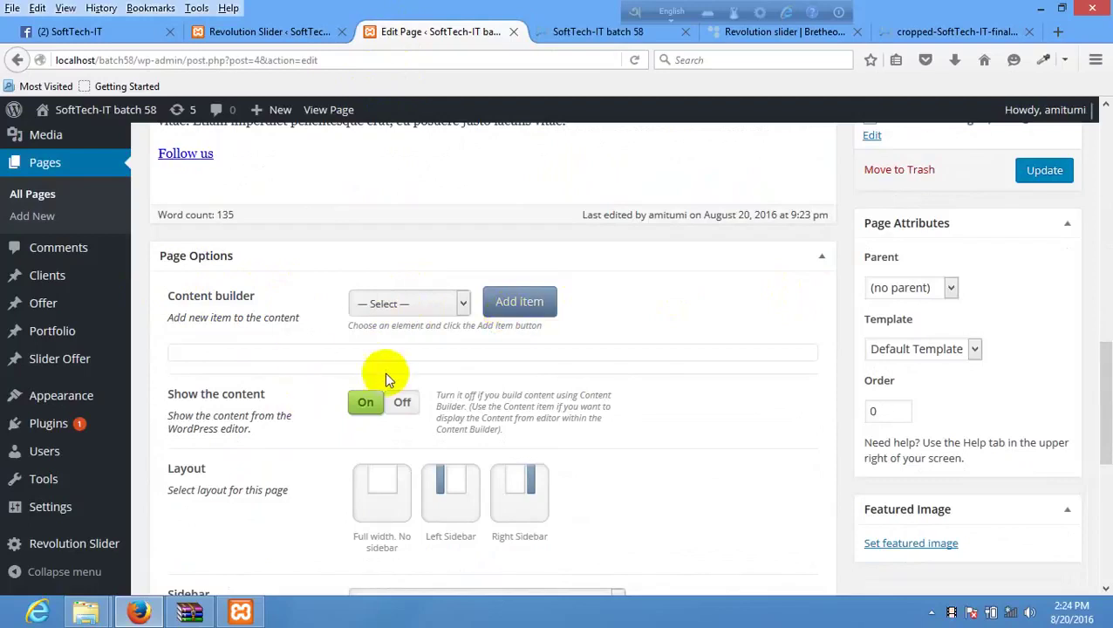
click(440, 305)
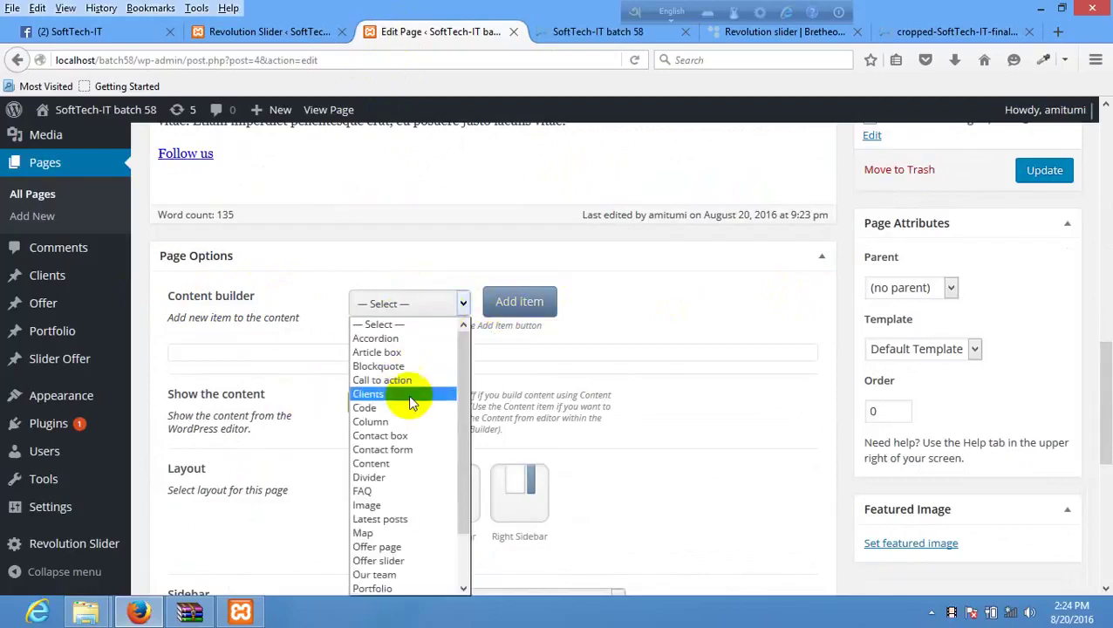
scroll(412, 401, down, 1)
scroll(412, 401, up, 2)
scroll(412, 401, down, 1)
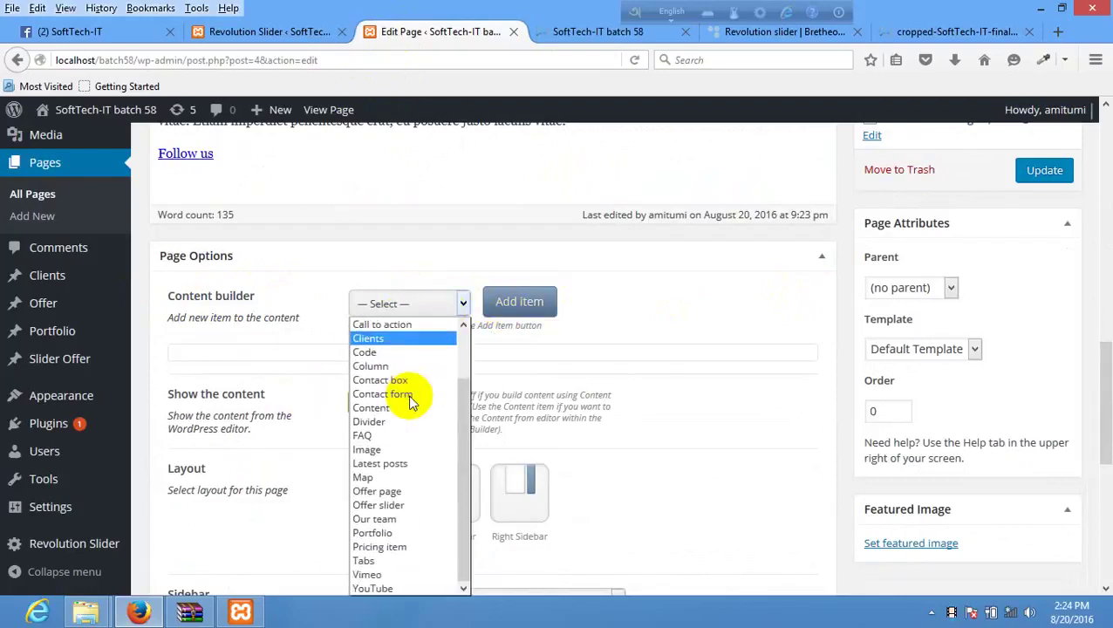
scroll(415, 402, up, 2)
click(686, 333)
scroll(686, 336, up, 5)
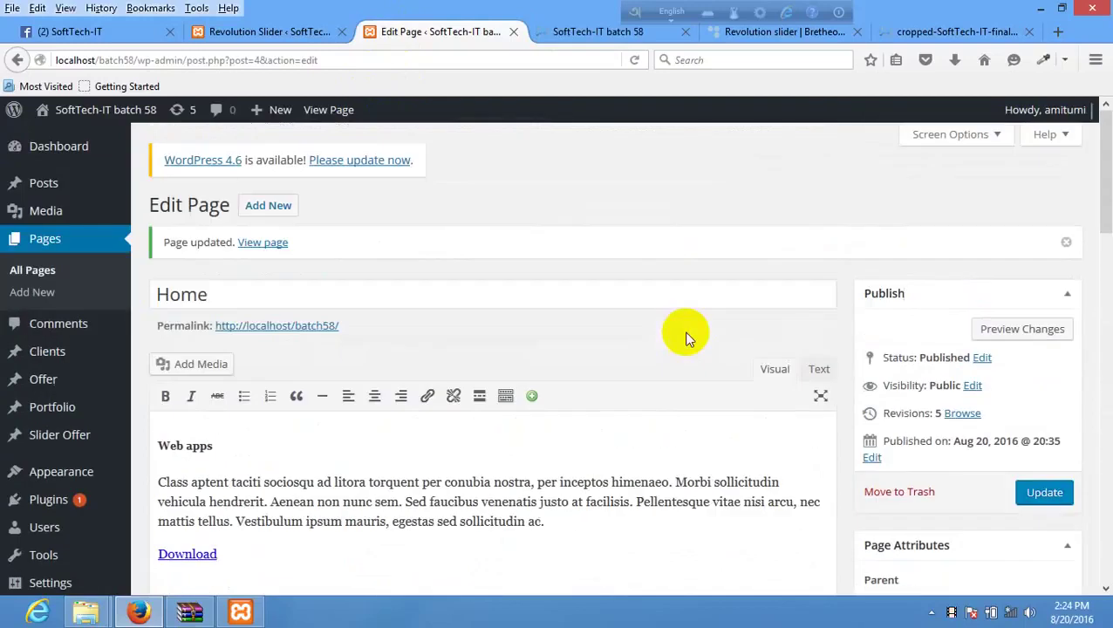
Step: Delete all the text in the Home page's content editor, update the page and return to the site's home page
scroll(454, 397, down, 4)
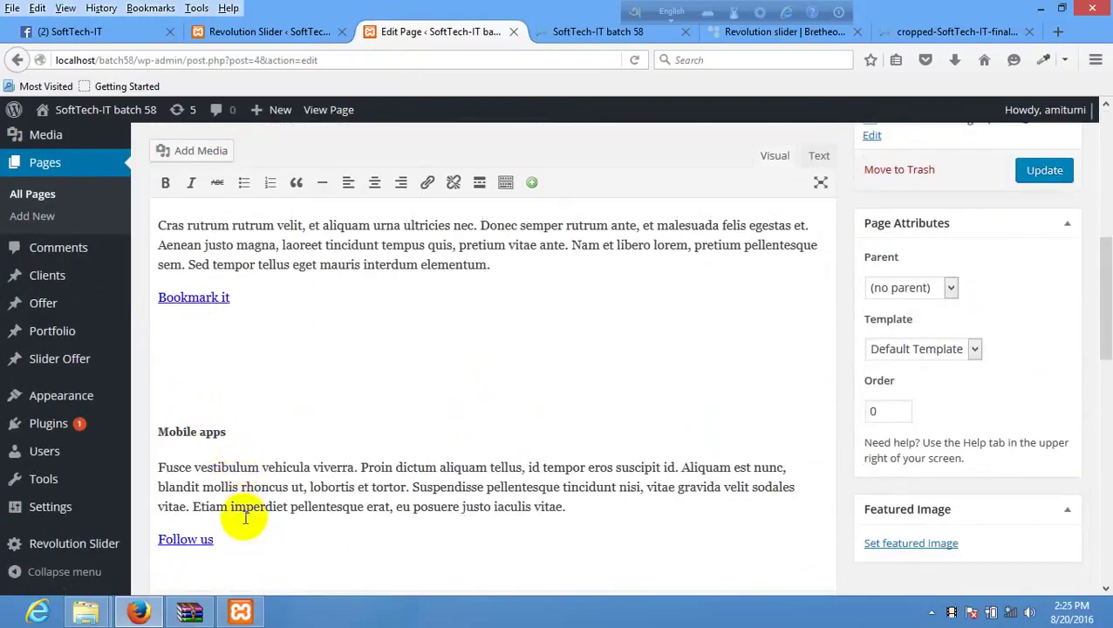
key(ctrl+a)
key(BackSpace)
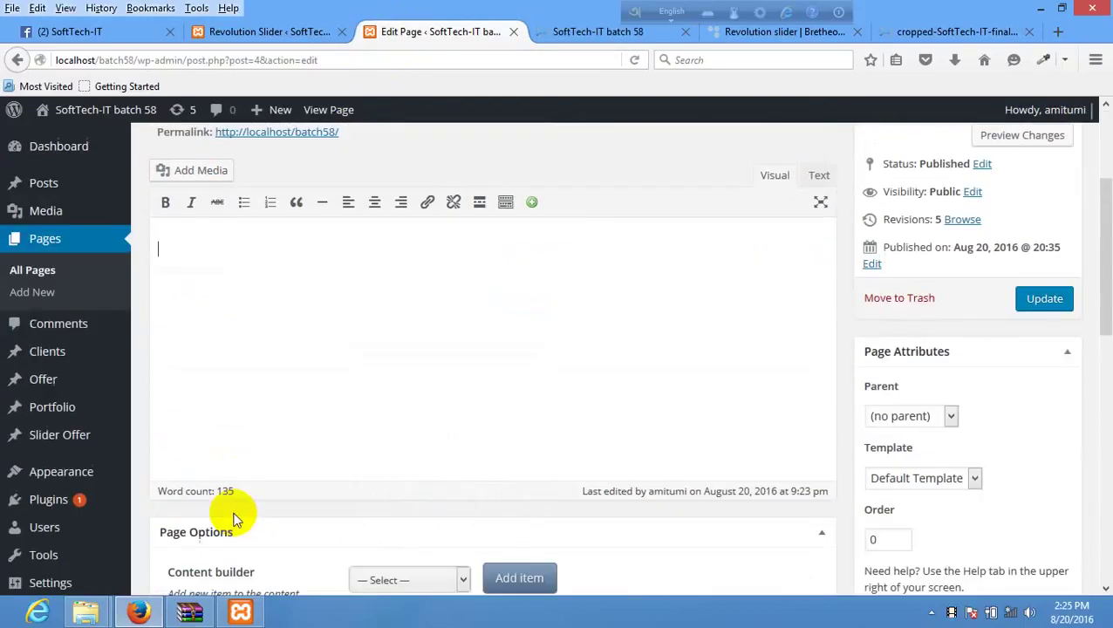
click(1057, 306)
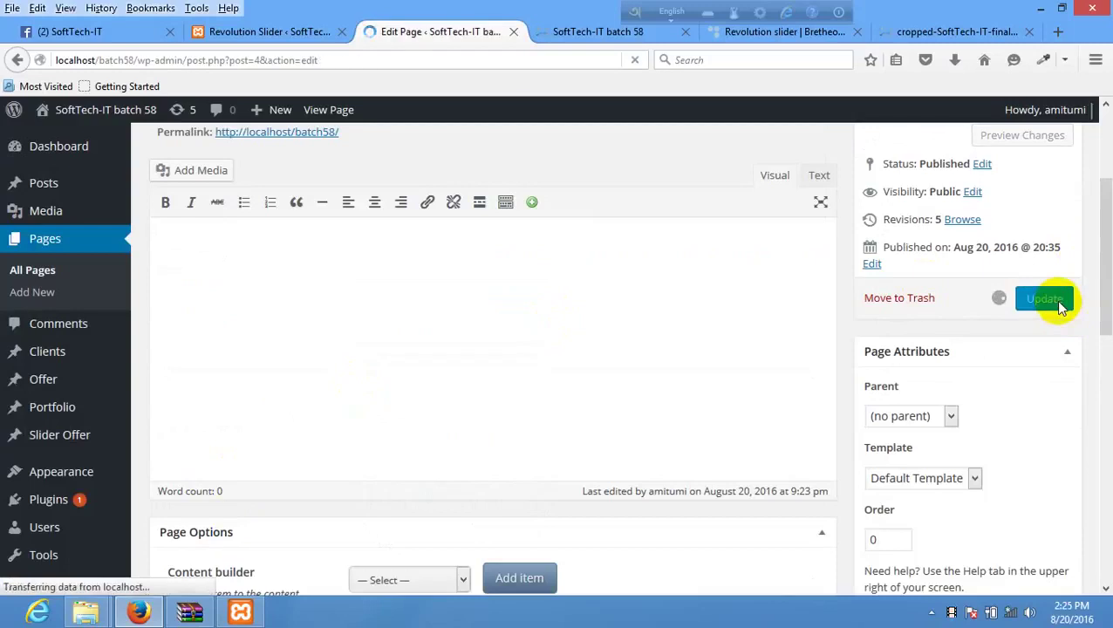
click(604, 32)
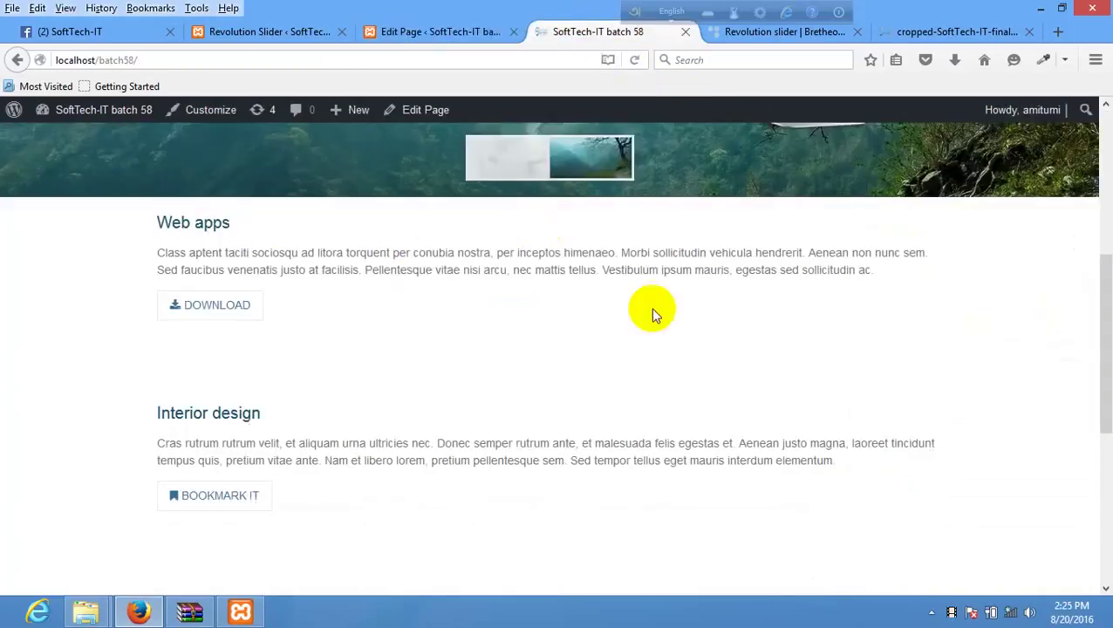
Step: Reload the site's home page and add four Column items to the content builder in the Home page's Page Options
right_click(573, 287)
click(636, 305)
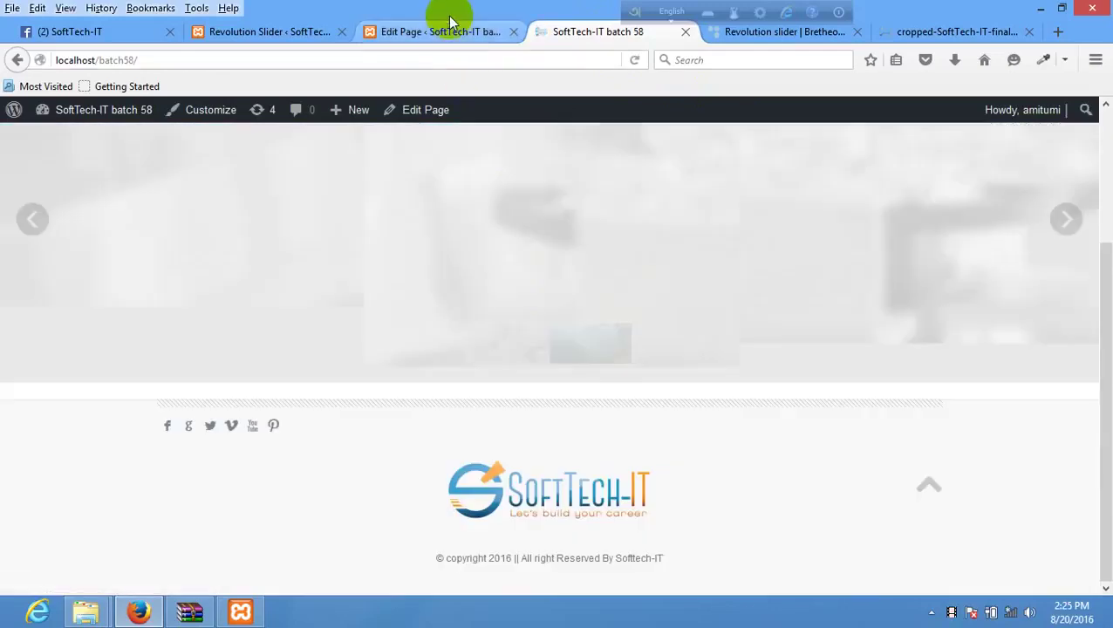
click(443, 35)
scroll(248, 364, down, 6)
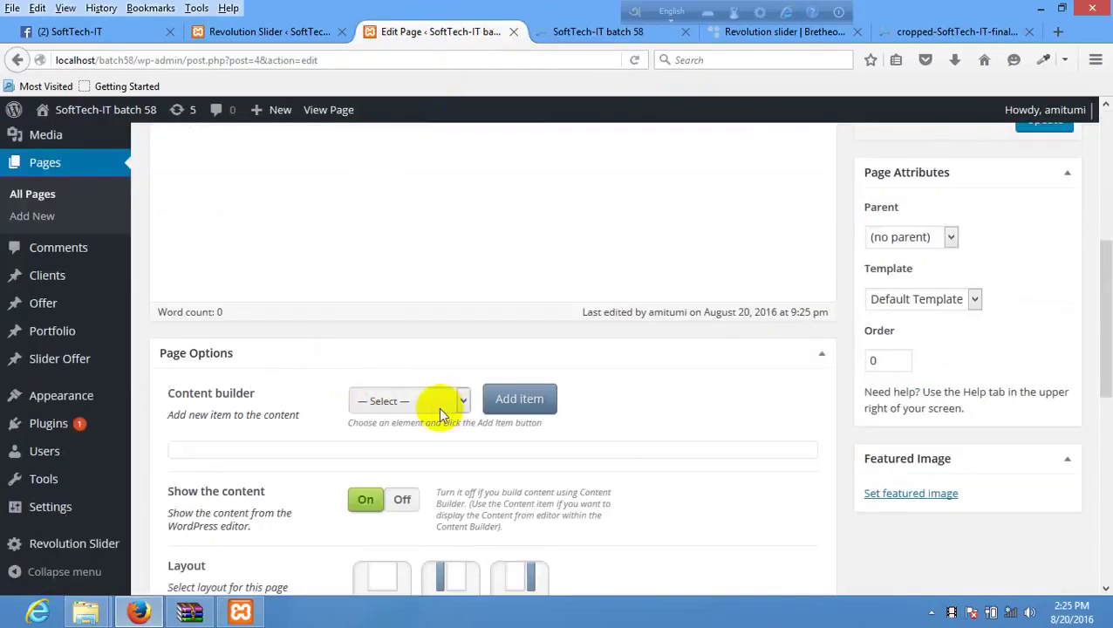
scroll(438, 407, down, 2)
click(422, 307)
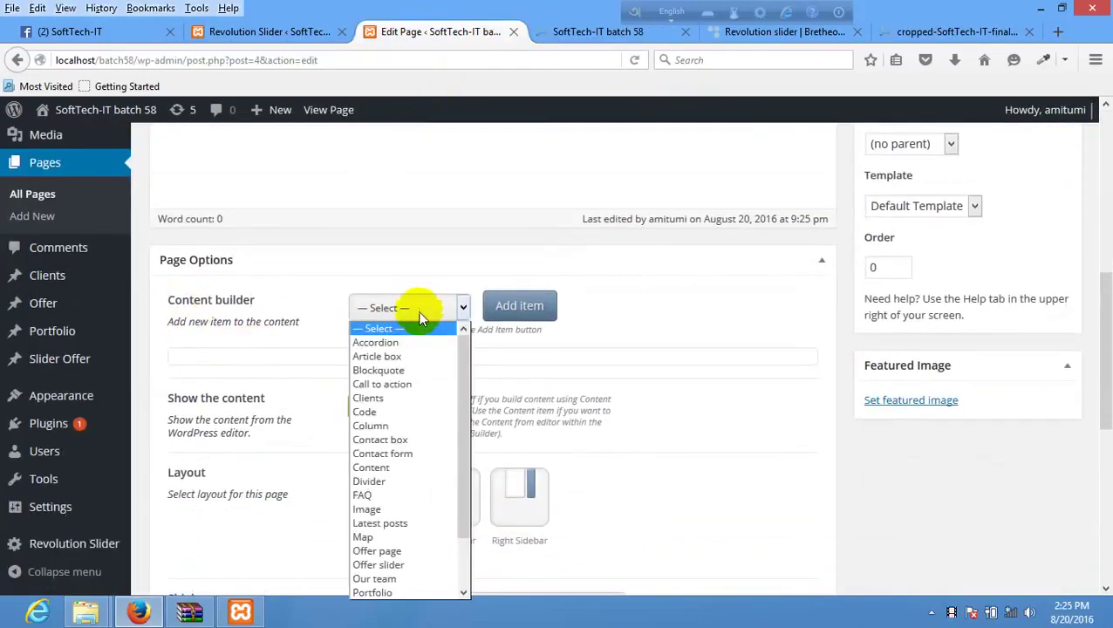
click(404, 428)
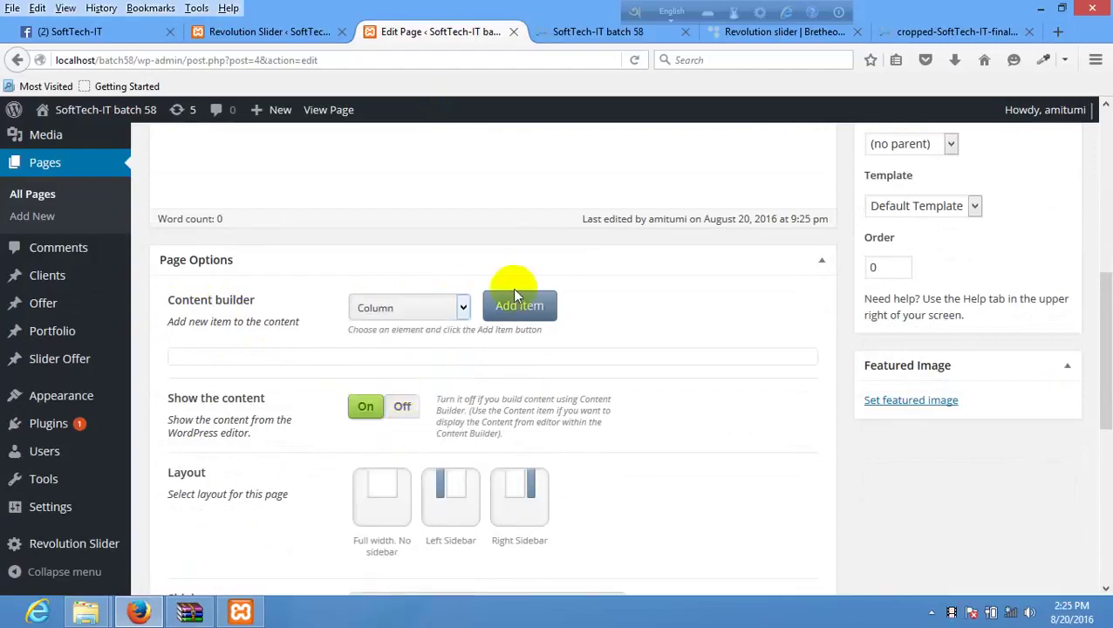
click(519, 313)
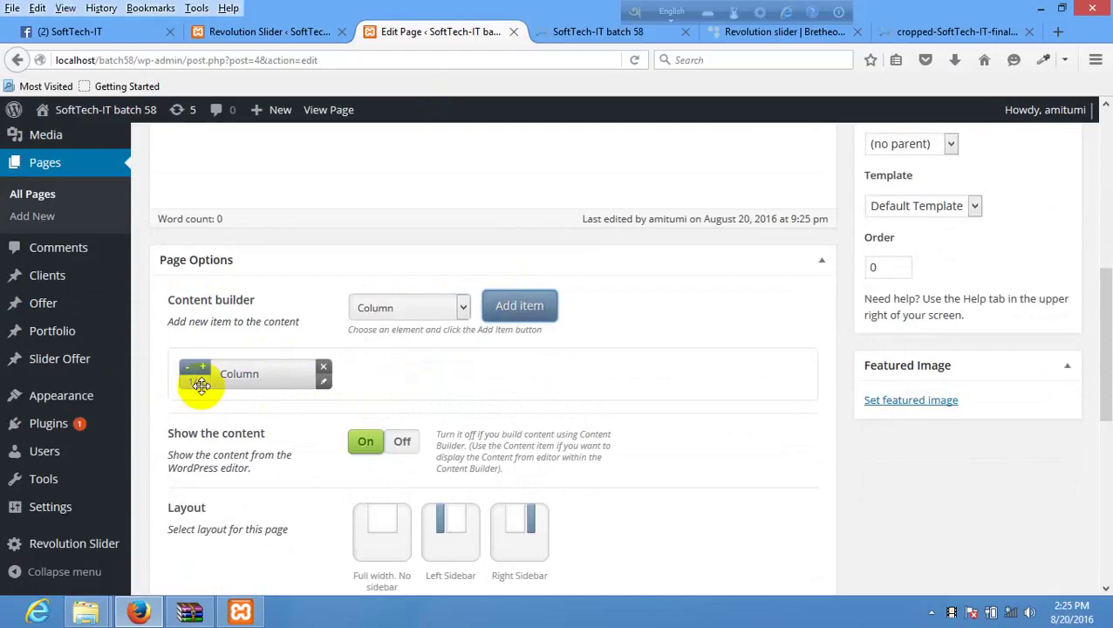
click(534, 307)
click(534, 306)
click(535, 306)
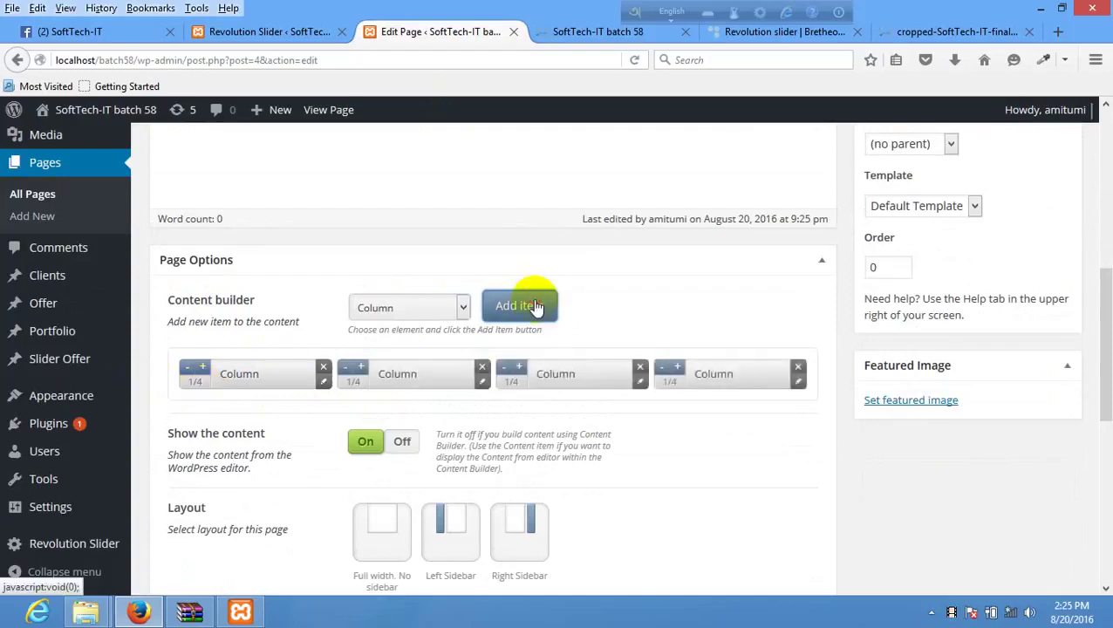
Step: Check the block layout on the Bretheon demo page and delete the fourth Column item from the content builder
click(593, 31)
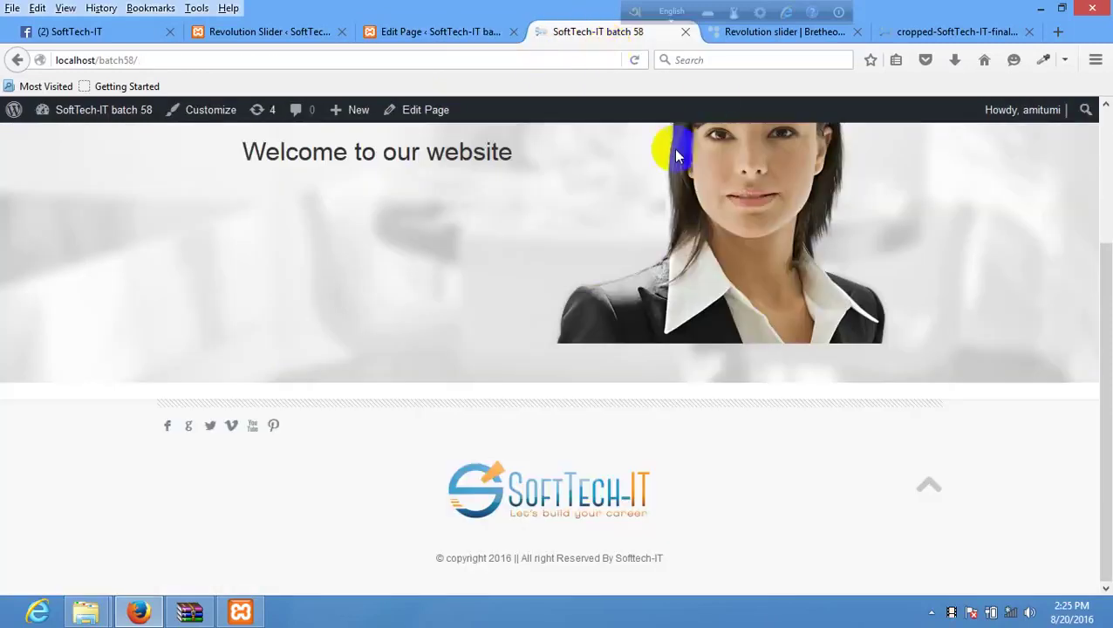
click(769, 34)
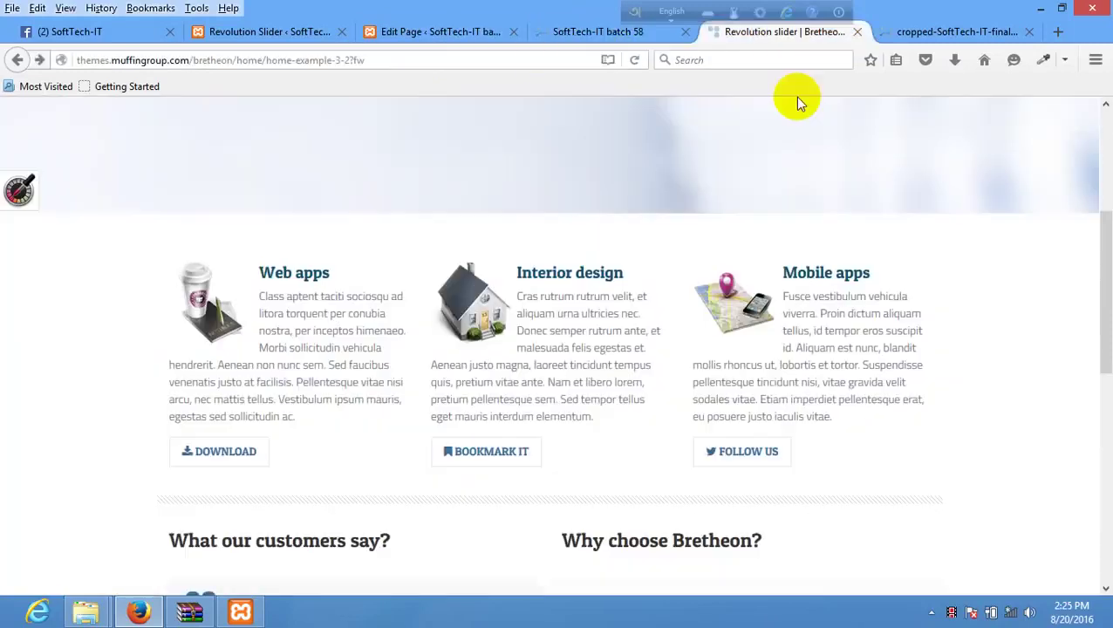
click(403, 29)
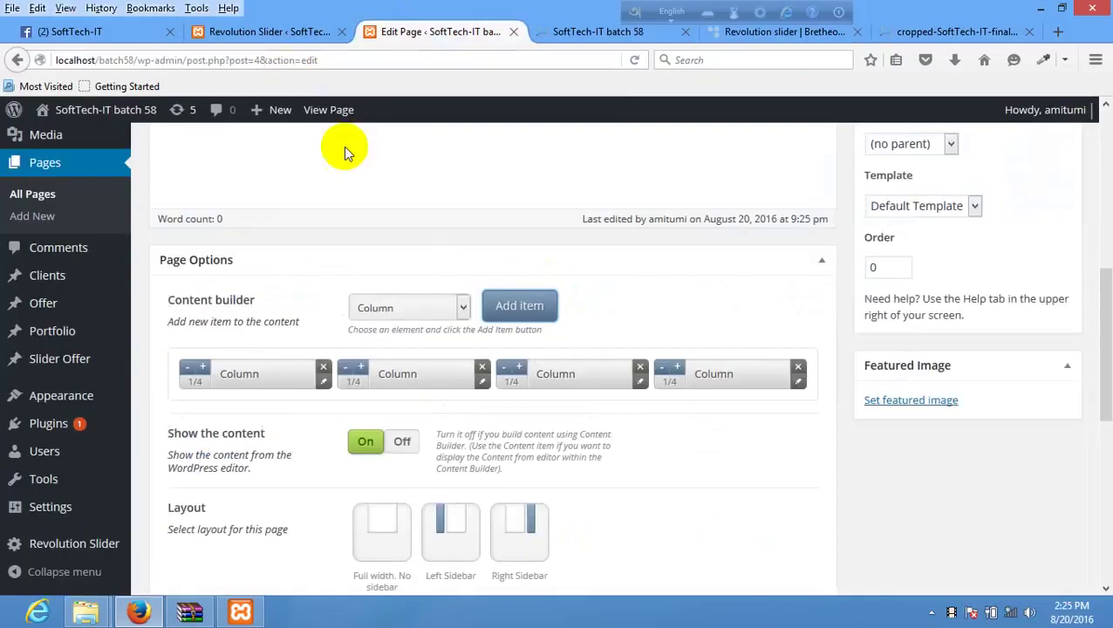
click(798, 367)
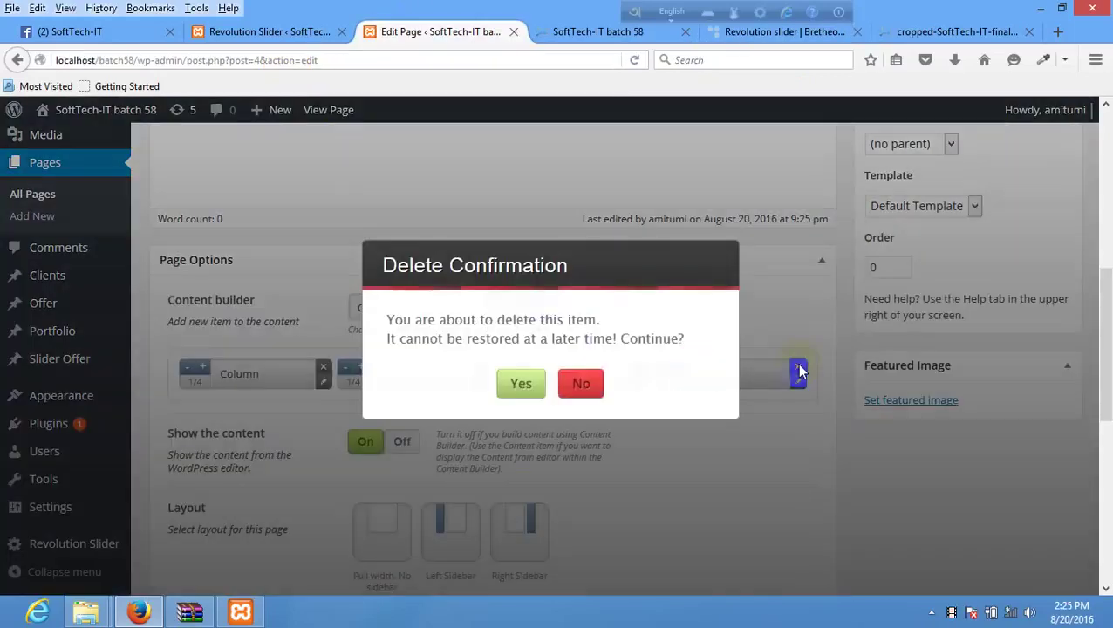
click(521, 384)
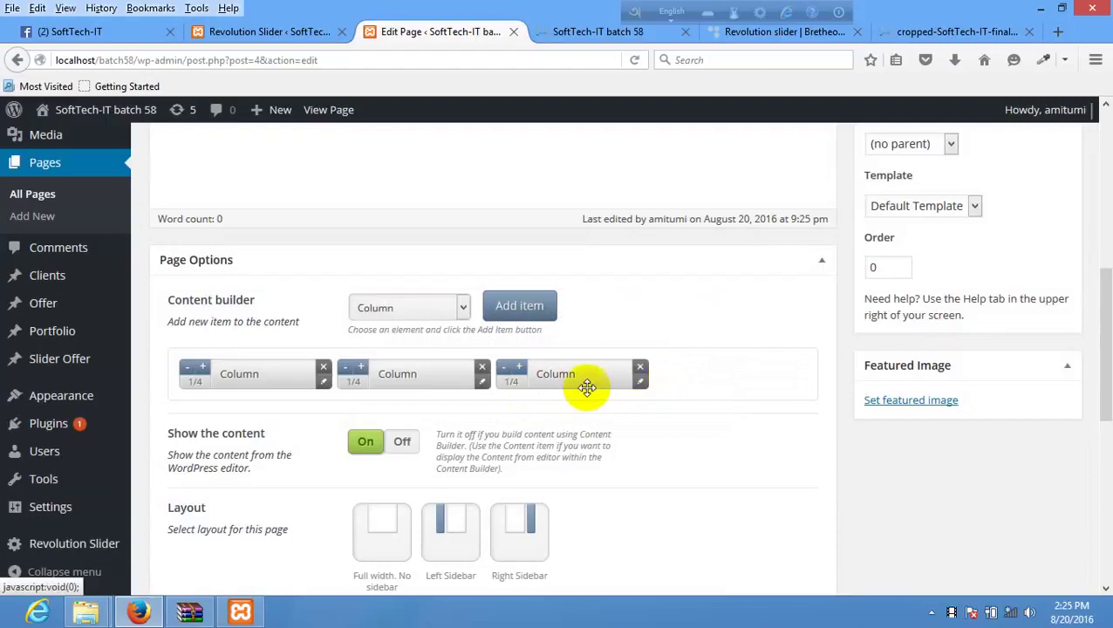
Step: View the third Column item's settings without editing them, and set the width of all three Column items to 1/3
click(642, 383)
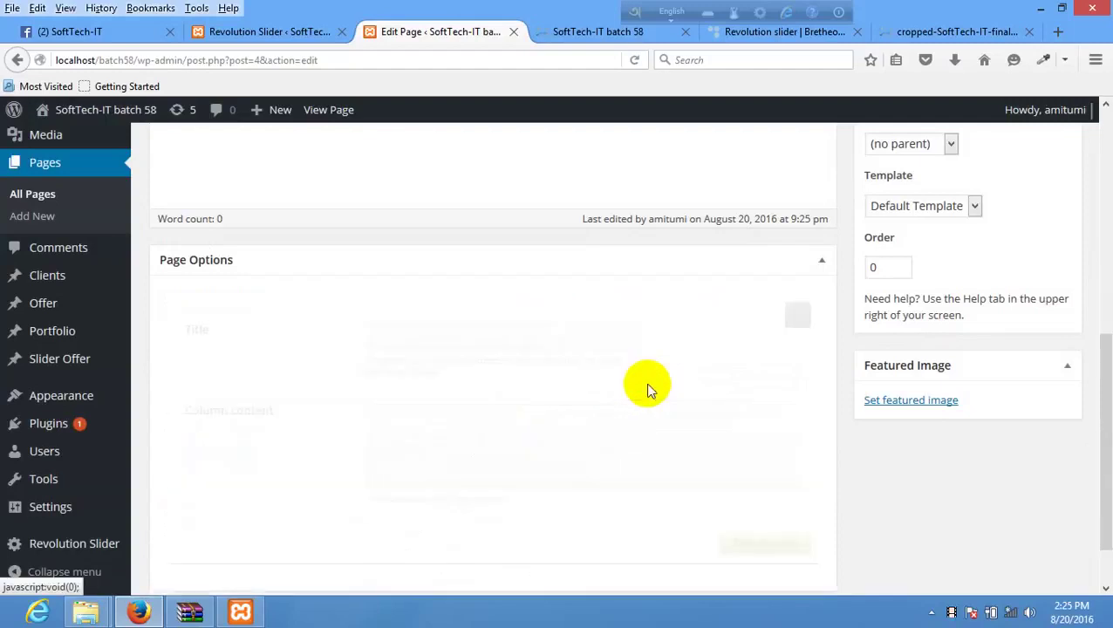
click(798, 316)
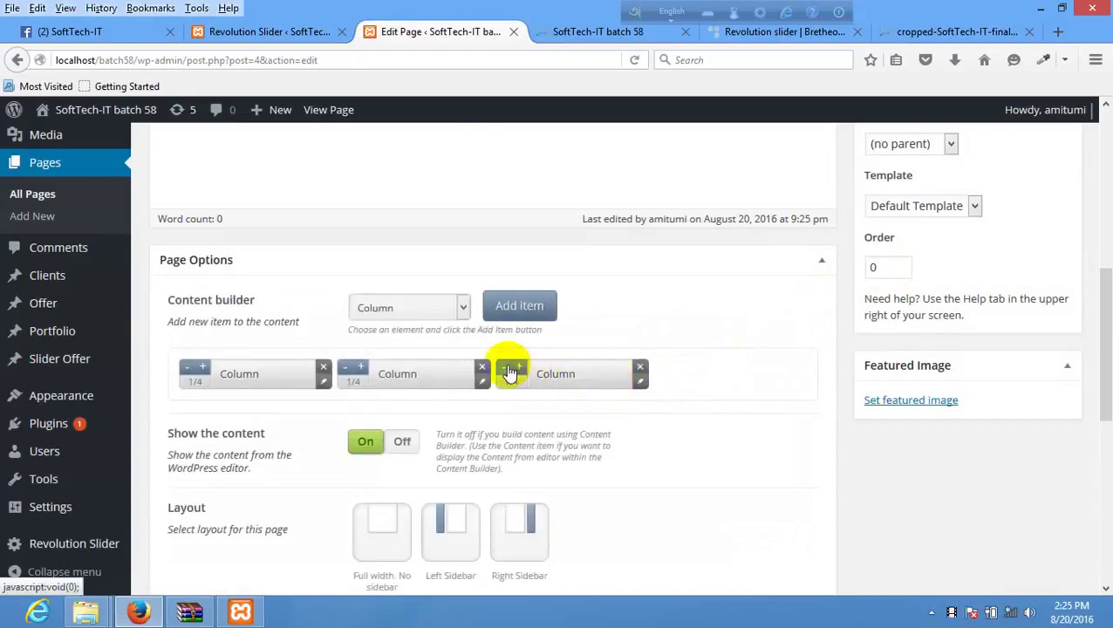
click(522, 368)
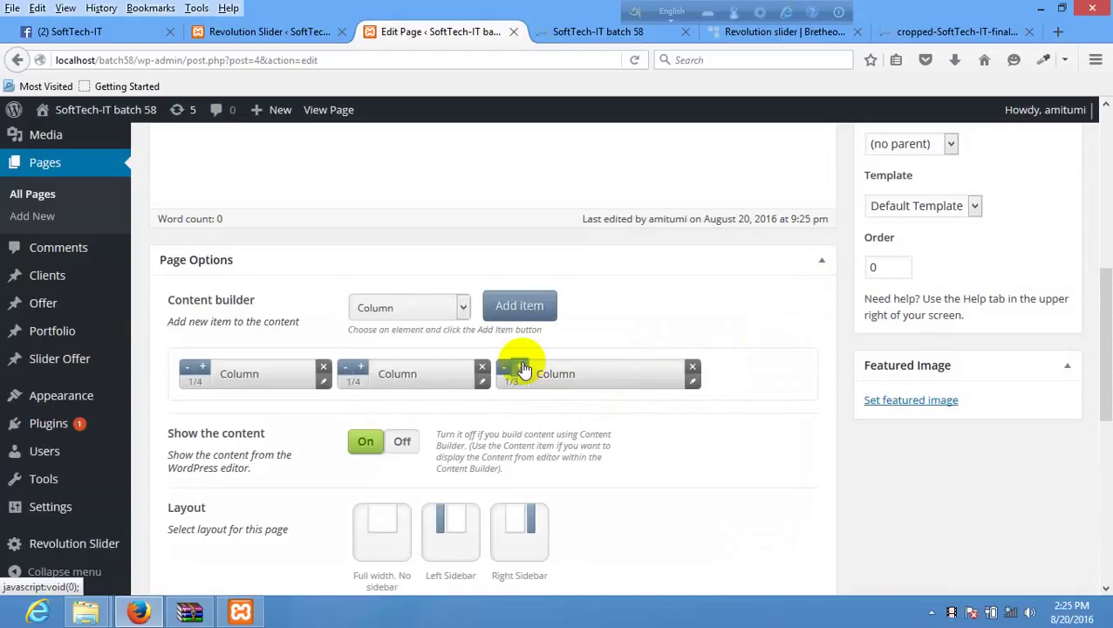
click(360, 367)
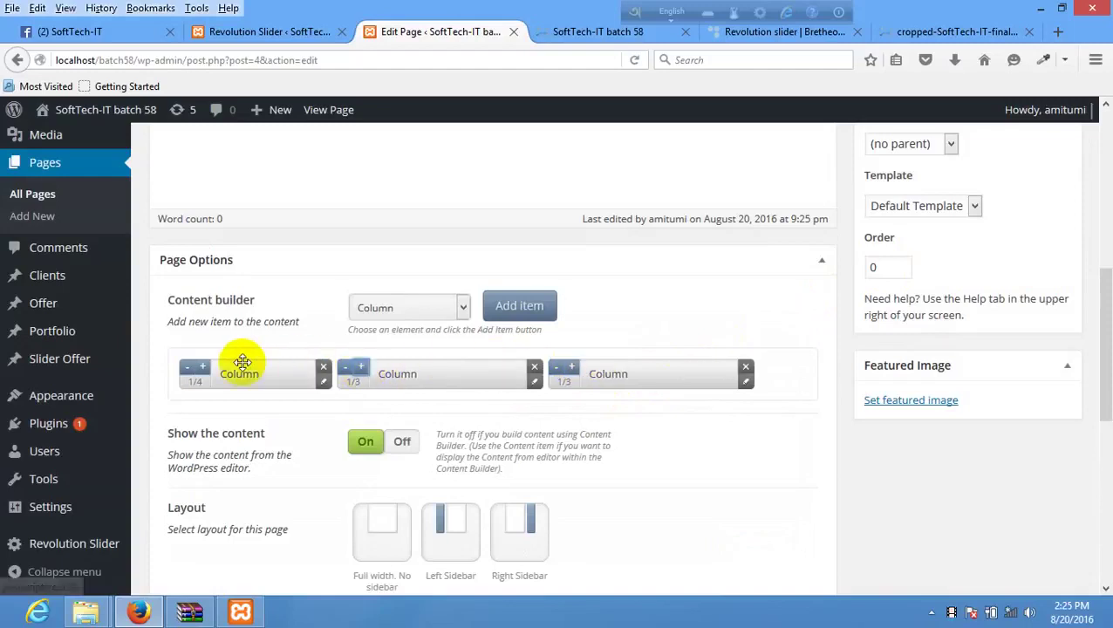
click(202, 366)
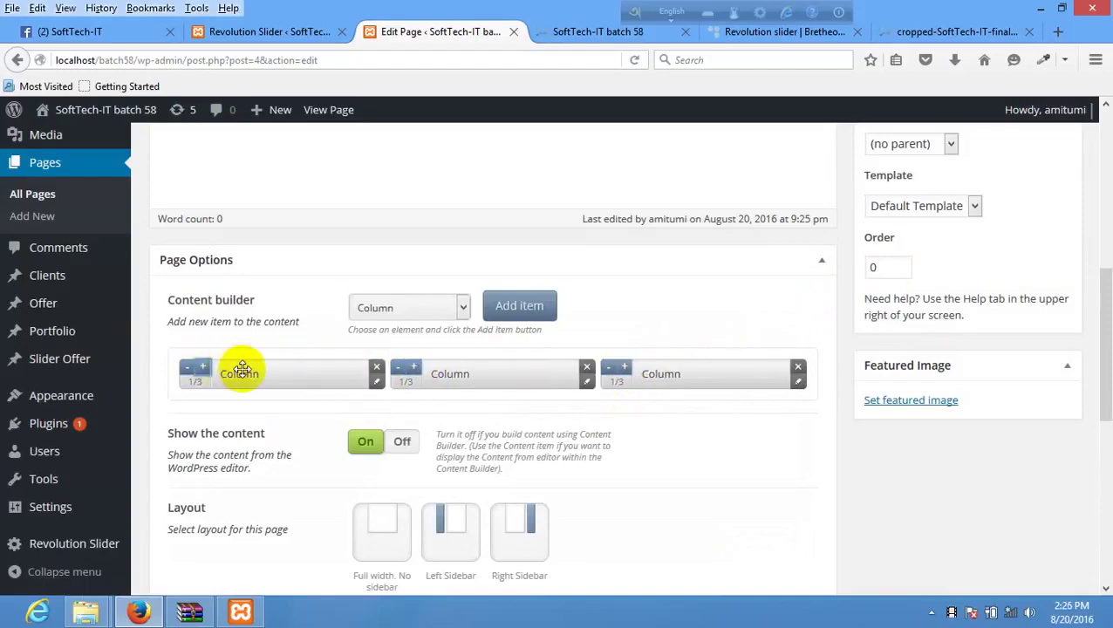
Step: Update the Home page and reload the site's home page to check the area below the slider
click(1043, 385)
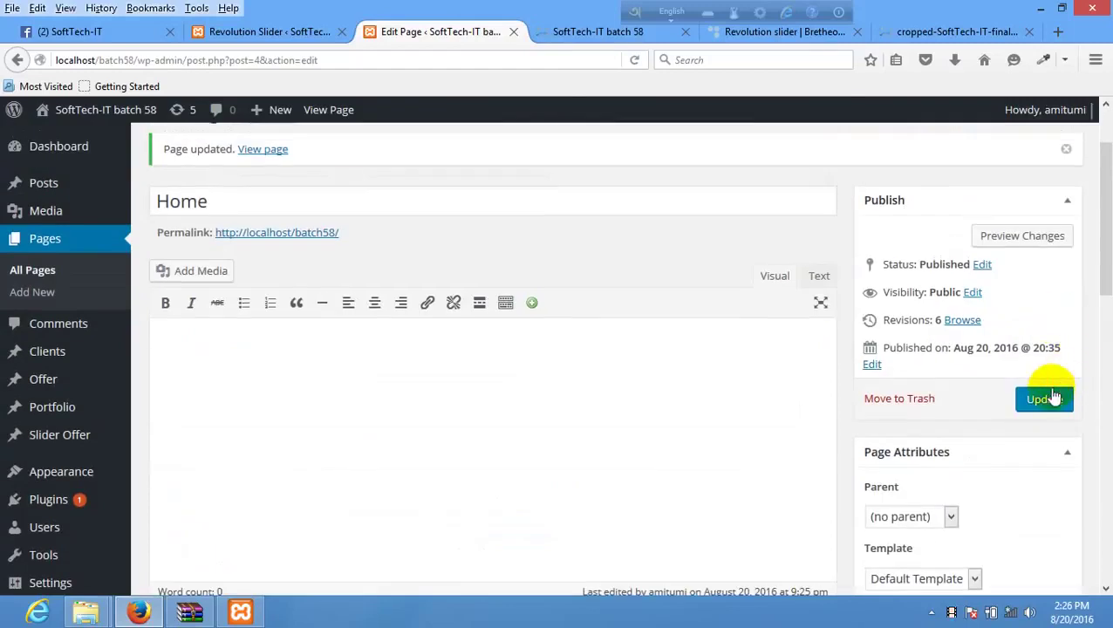
click(1053, 397)
click(548, 31)
right_click(416, 247)
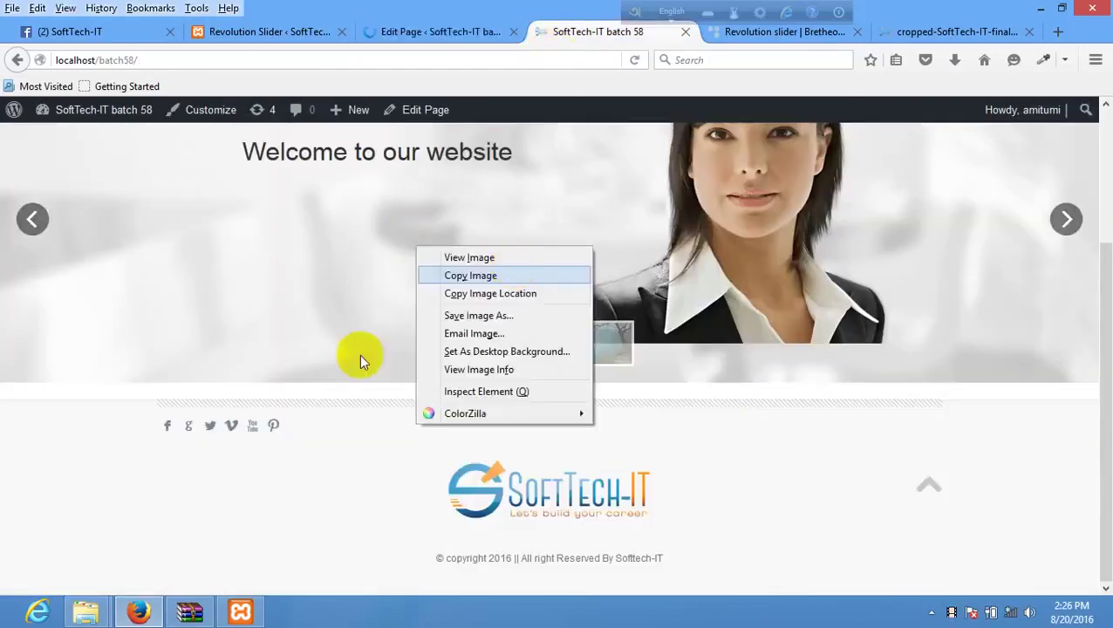
right_click(212, 454)
click(301, 465)
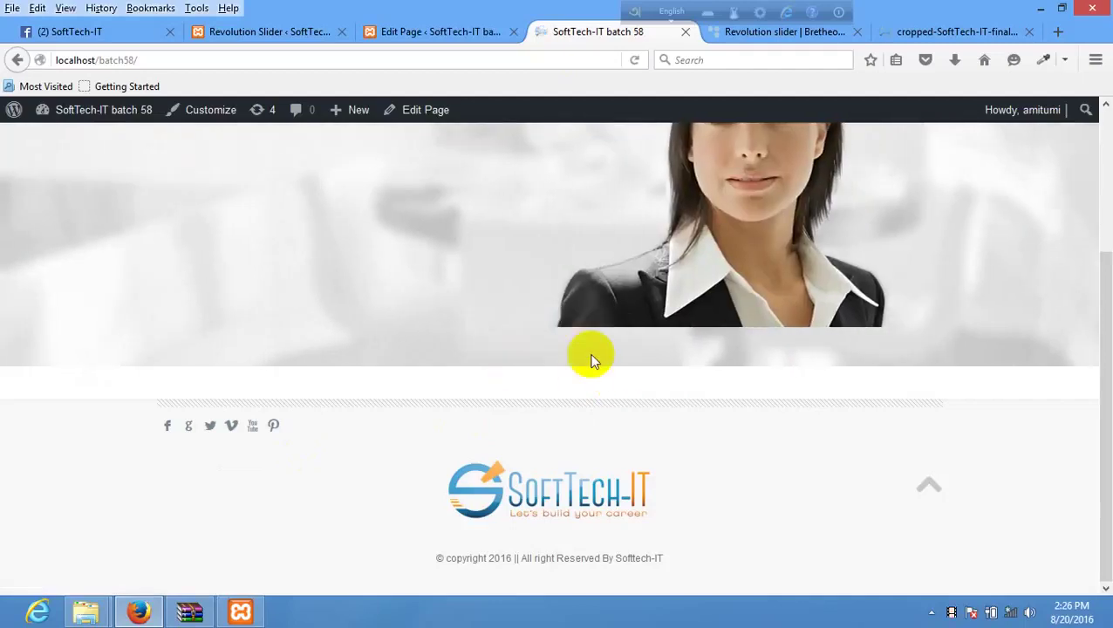
Step: Close the Revolution Slider admin page and return to the Home page editor
click(428, 35)
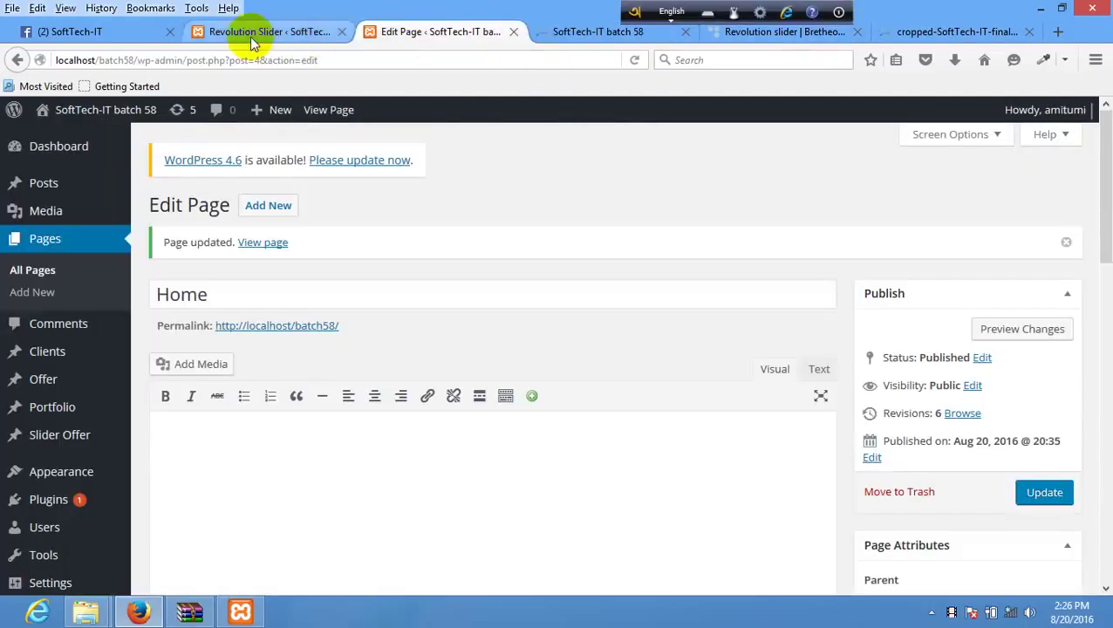
click(250, 35)
click(342, 32)
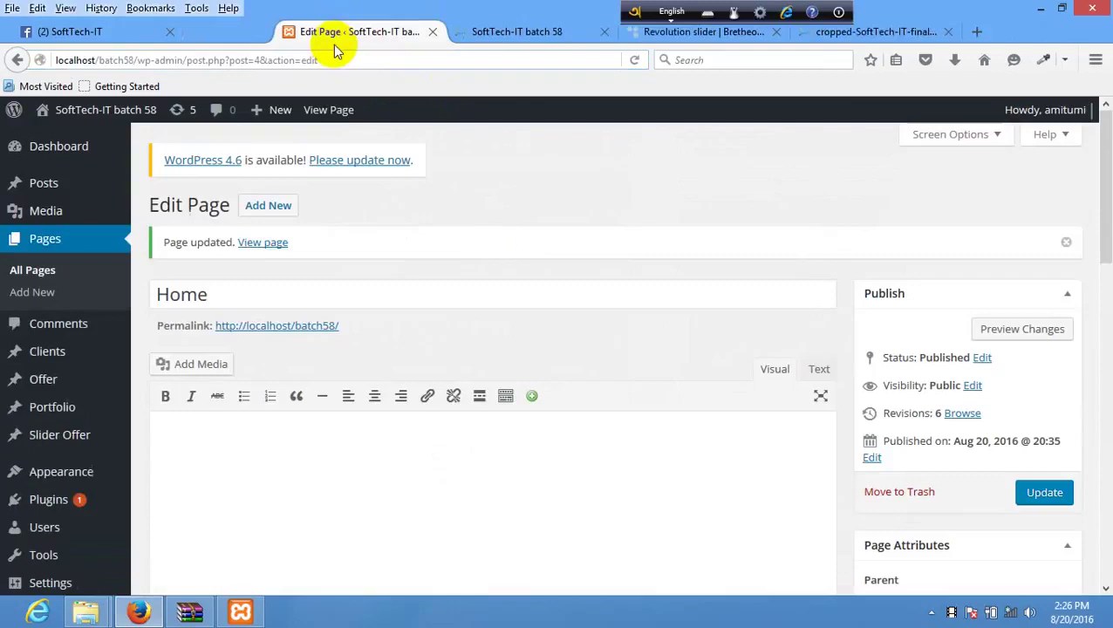
Step: Open the first Column item in the content builder and set its title to "col 1"
scroll(323, 365, down, 5)
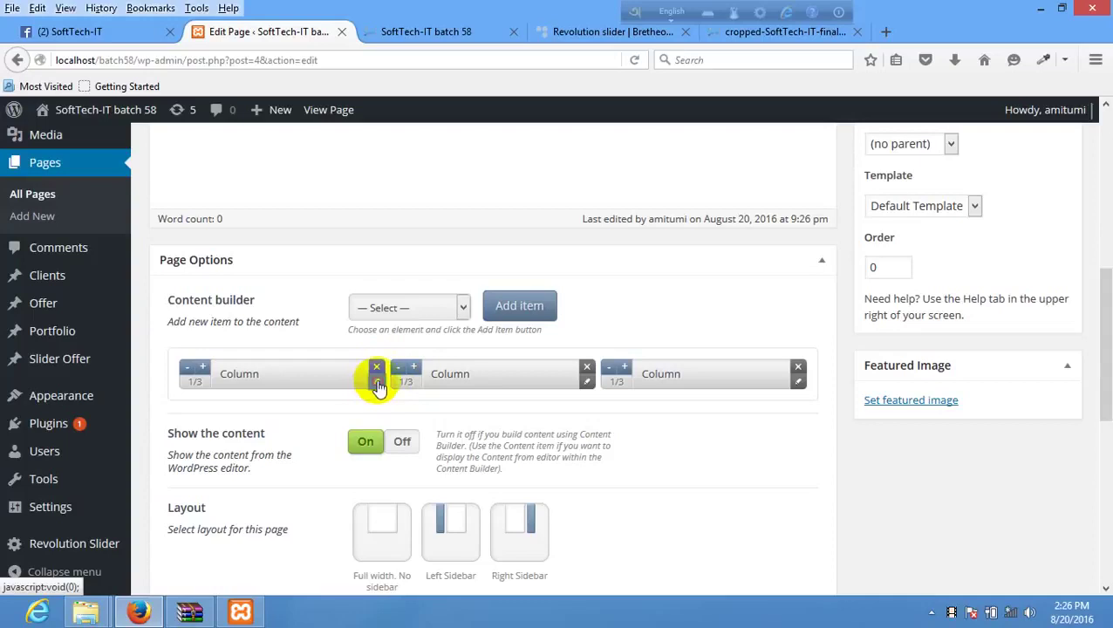
click(377, 383)
click(417, 335)
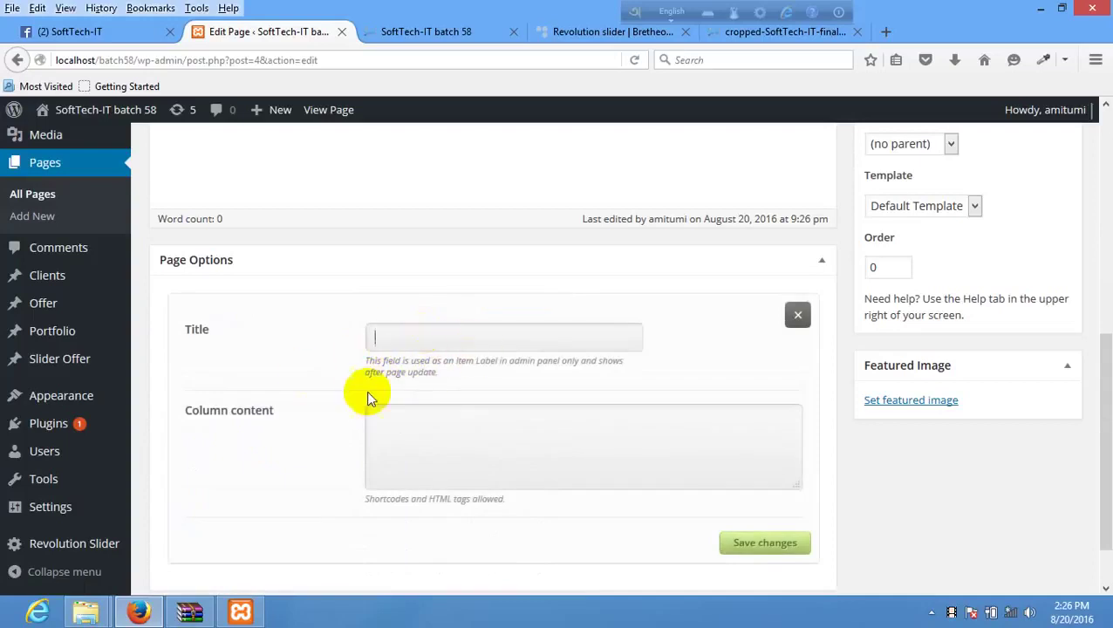
click(463, 428)
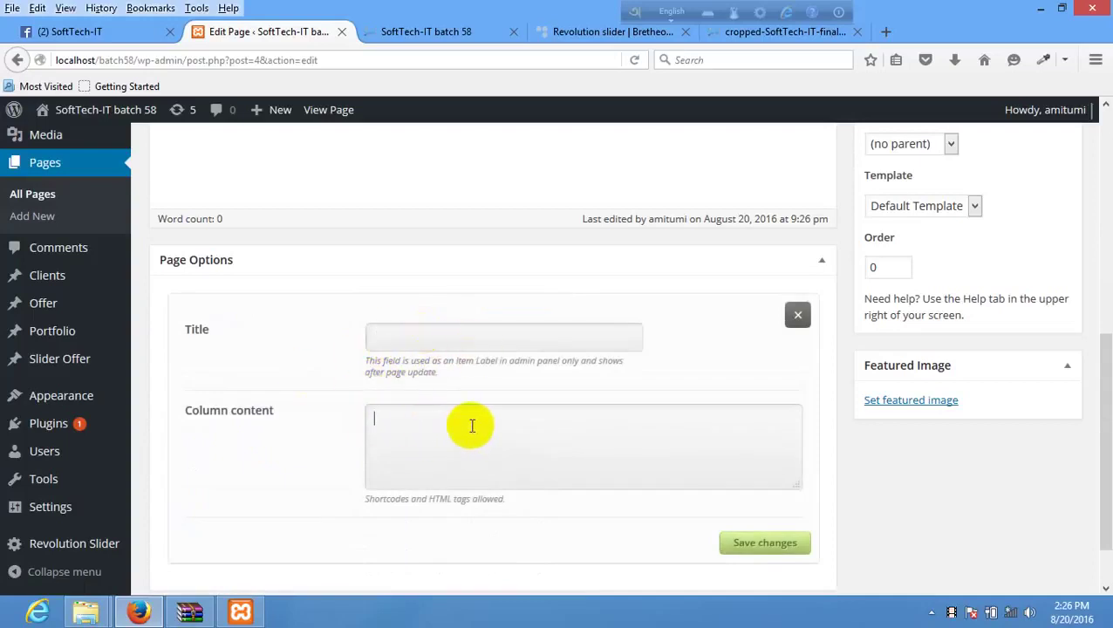
click(580, 32)
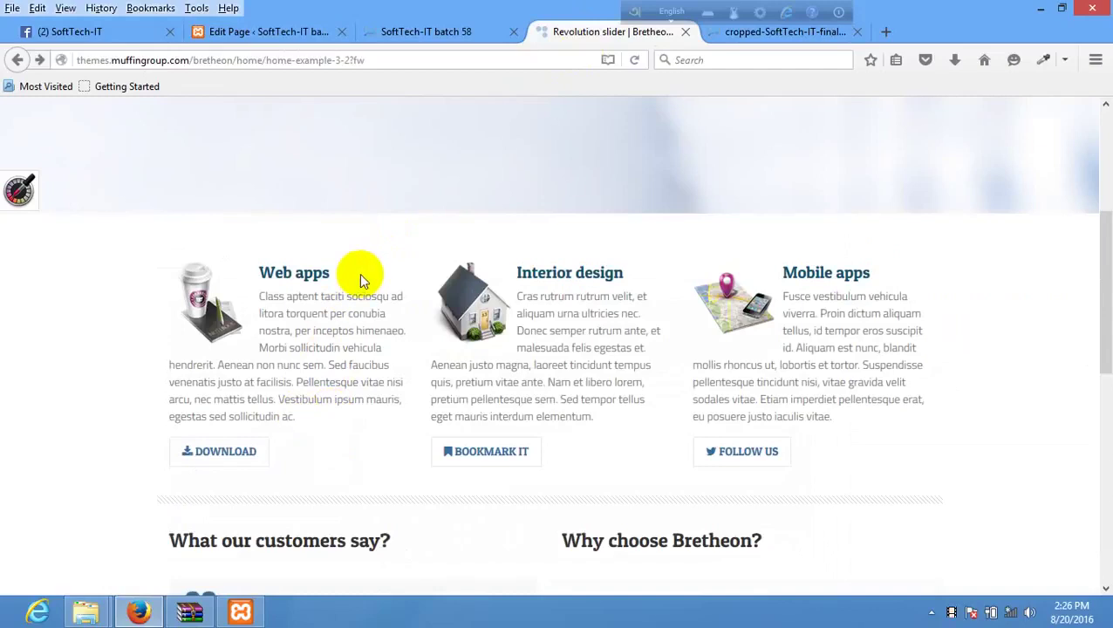
click(323, 26)
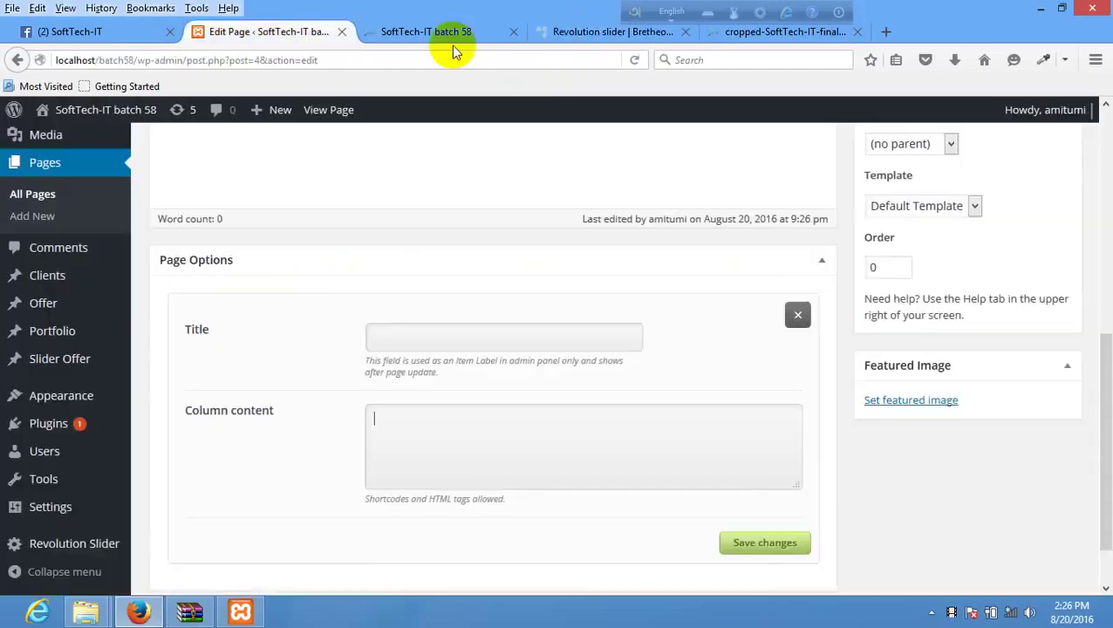
click(425, 335)
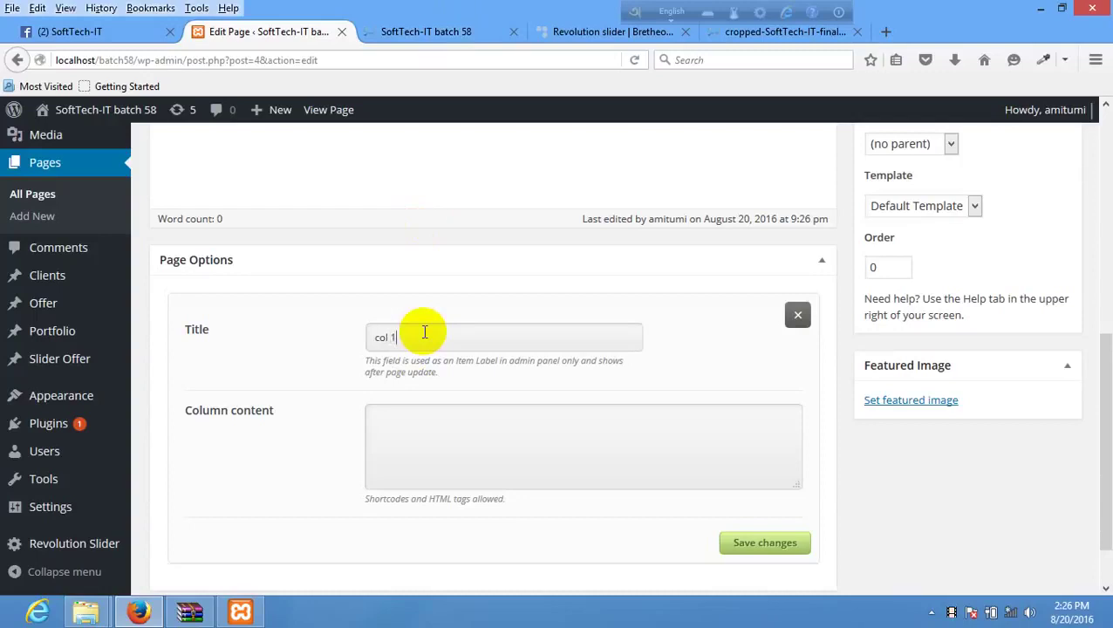
Step: Copy the Web apps heading, paragraph and Download text from the Bretheon demo into the first column's content and save the item
click(593, 32)
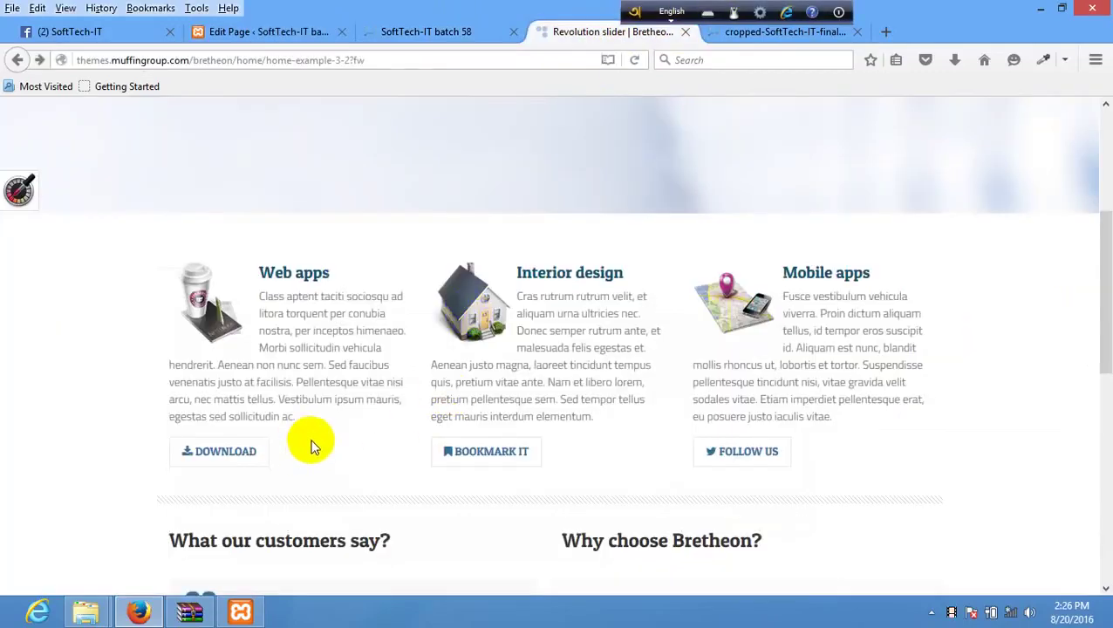
drag(314, 447, 255, 268)
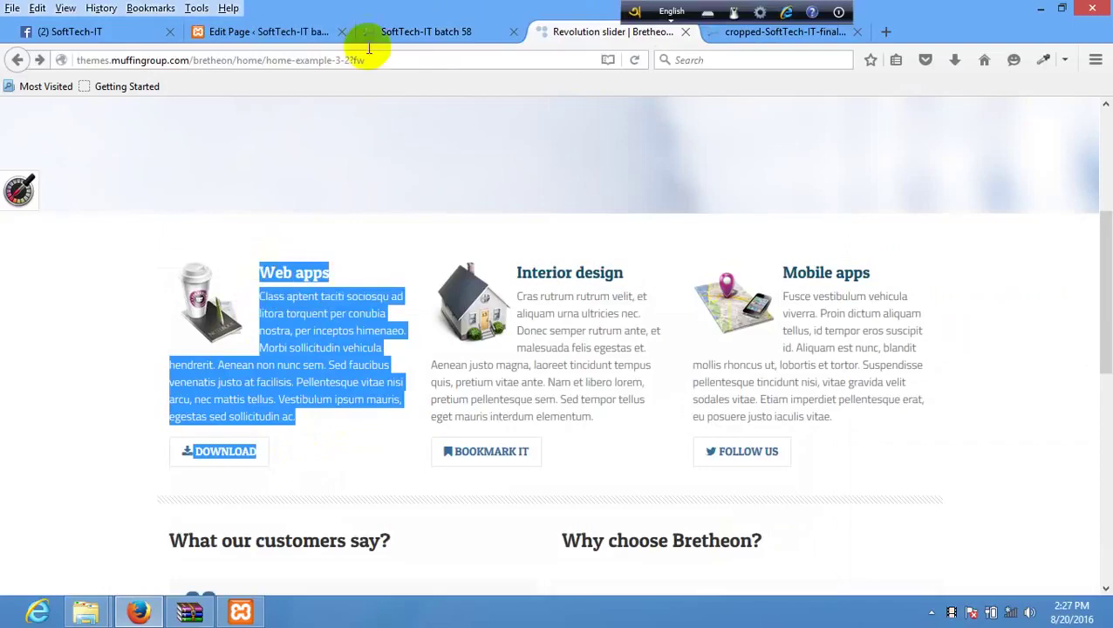
click(274, 32)
click(441, 427)
key(ctrl+v)
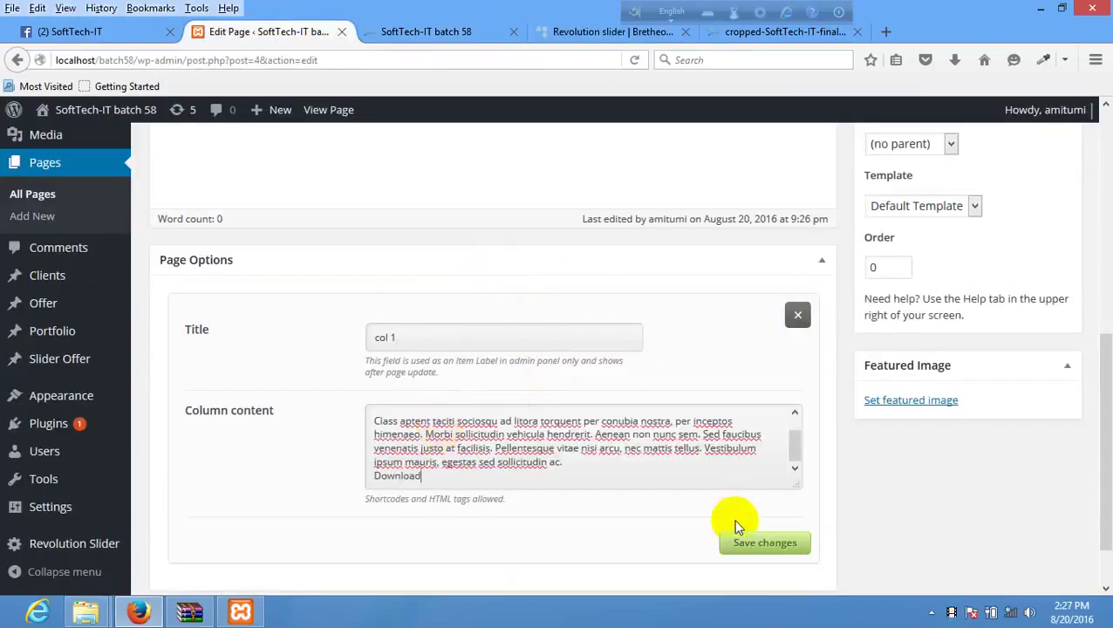
click(760, 544)
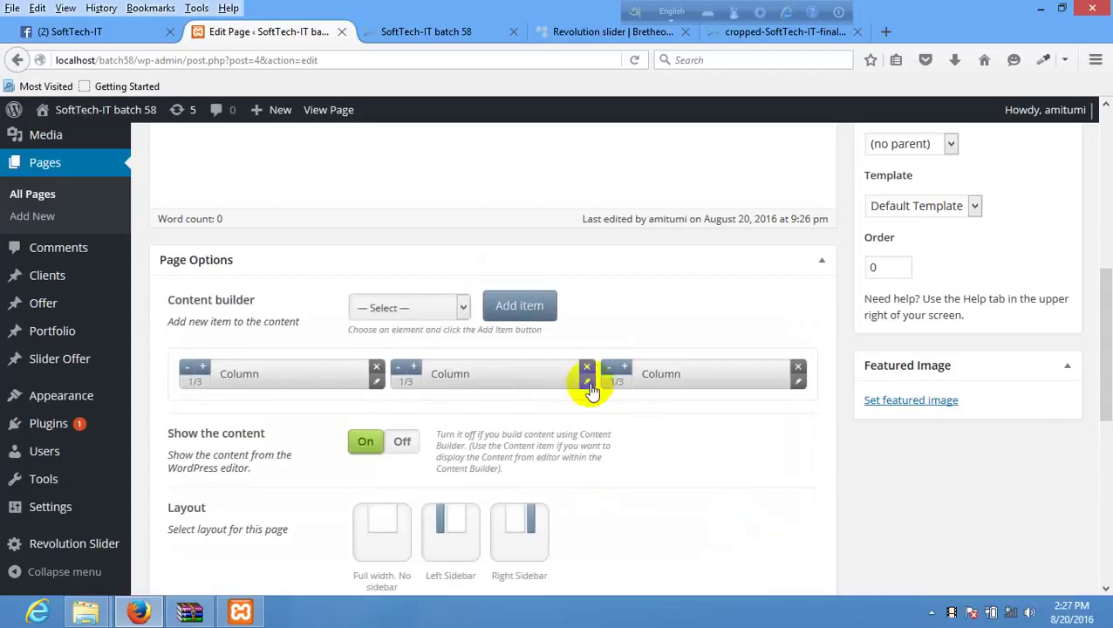
Step: Open the second Column item in the content builder and set its title to "col 2"
click(587, 380)
click(495, 340)
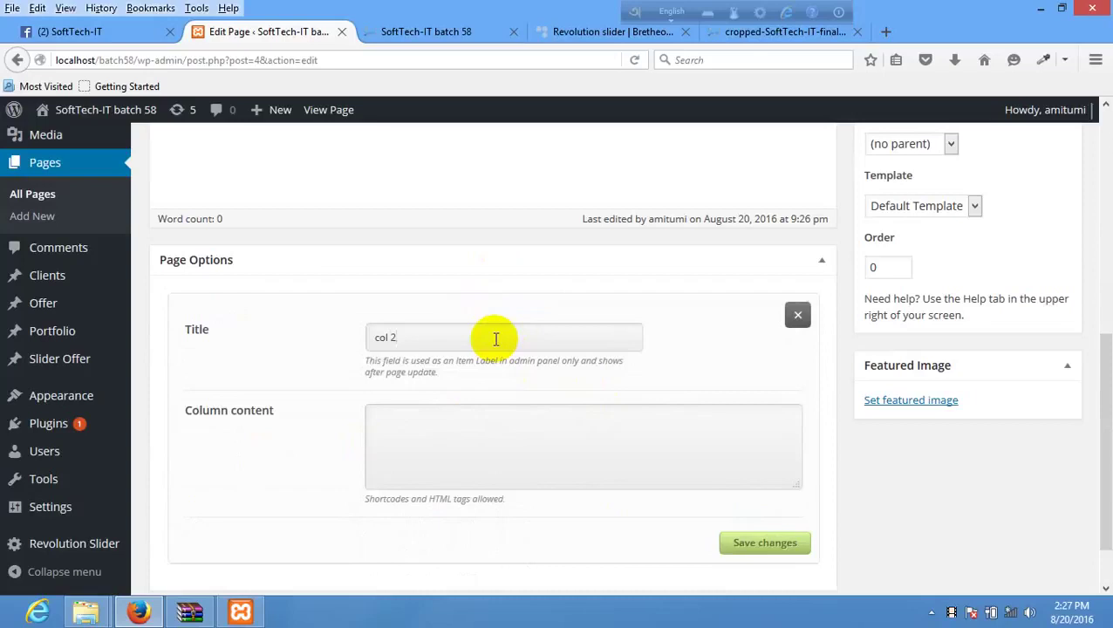
text(col 2)
Step: Copy the Interior design heading, paragraph and Bookmark it text from the Bretheon demo into the second column's content and save the item
click(596, 34)
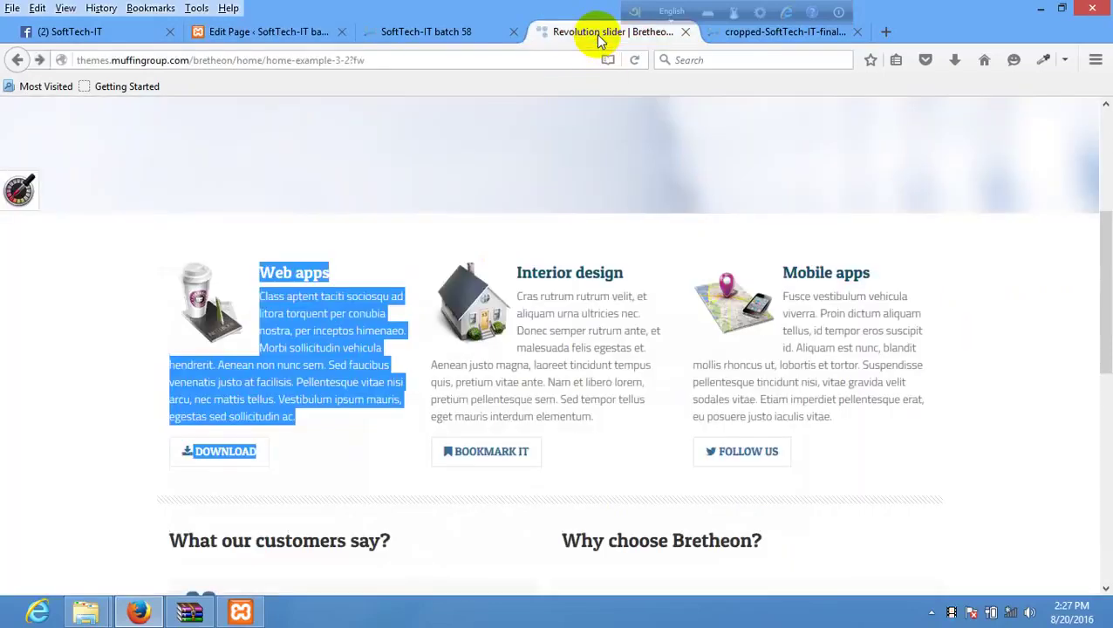
drag(558, 471, 520, 264)
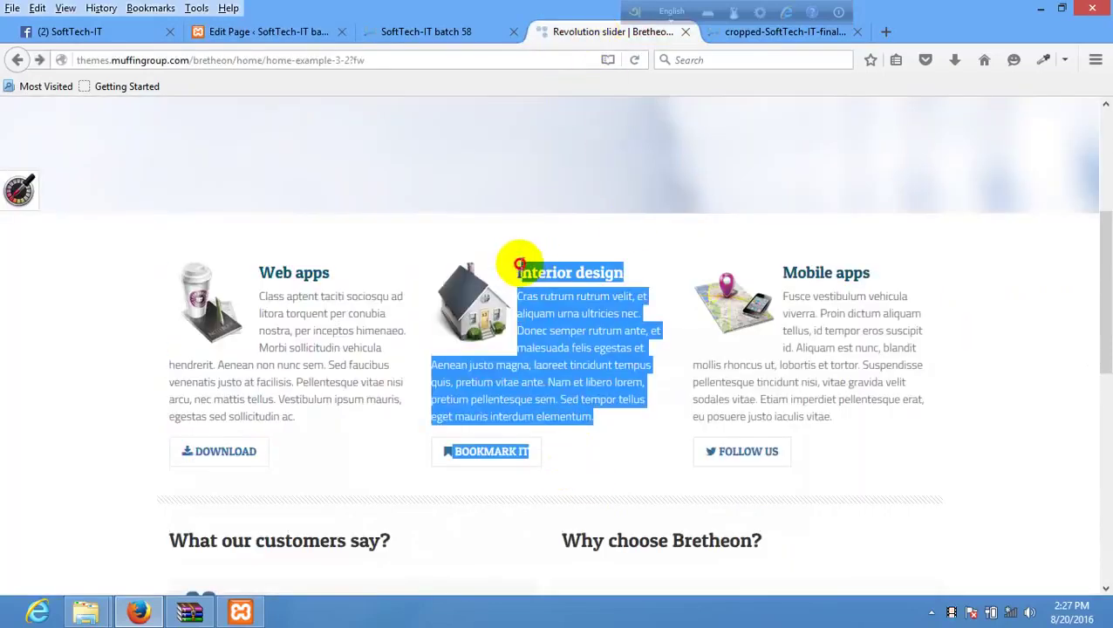
click(290, 31)
click(551, 434)
key(ctrl+v)
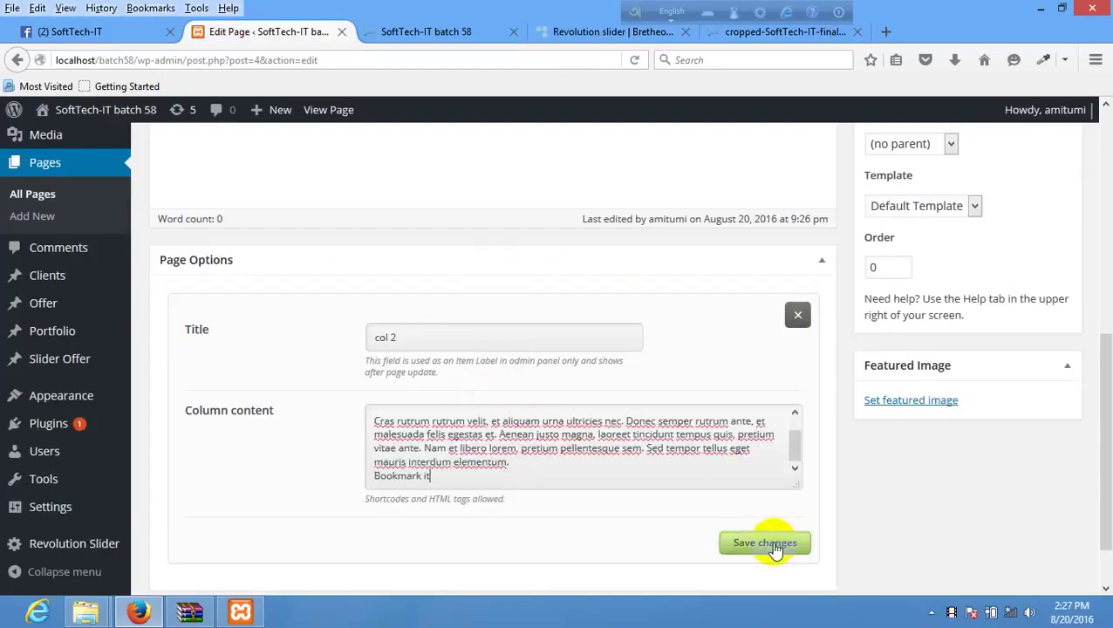
click(773, 546)
Step: Title the third Column item "asdf", fill it with the demo's Mobile apps heading, paragraph and Follow us text, and save it
click(799, 384)
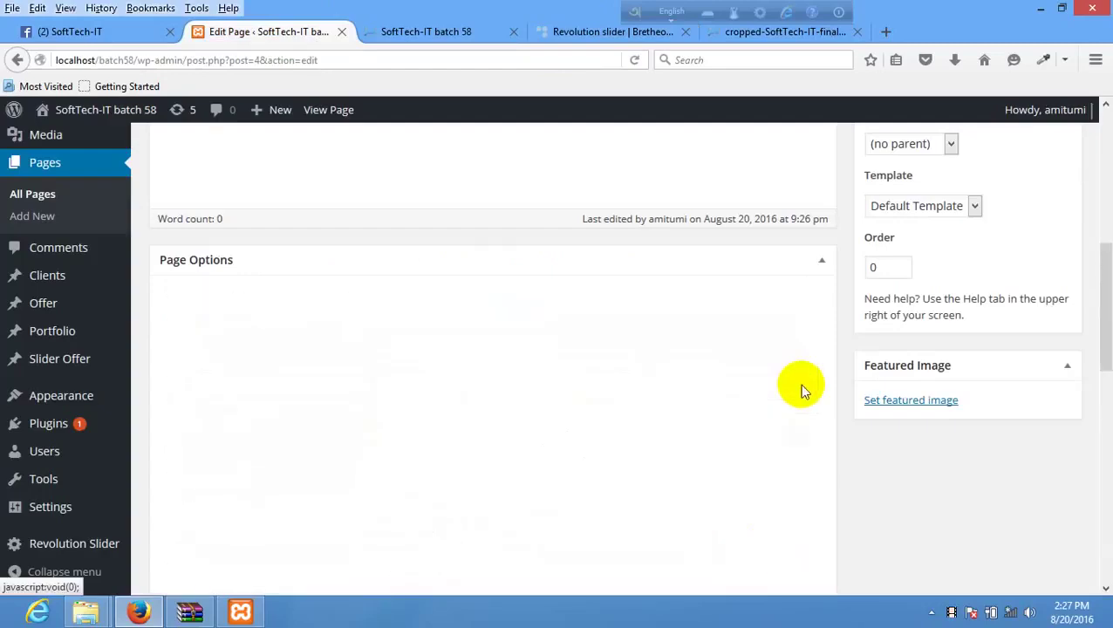
click(627, 33)
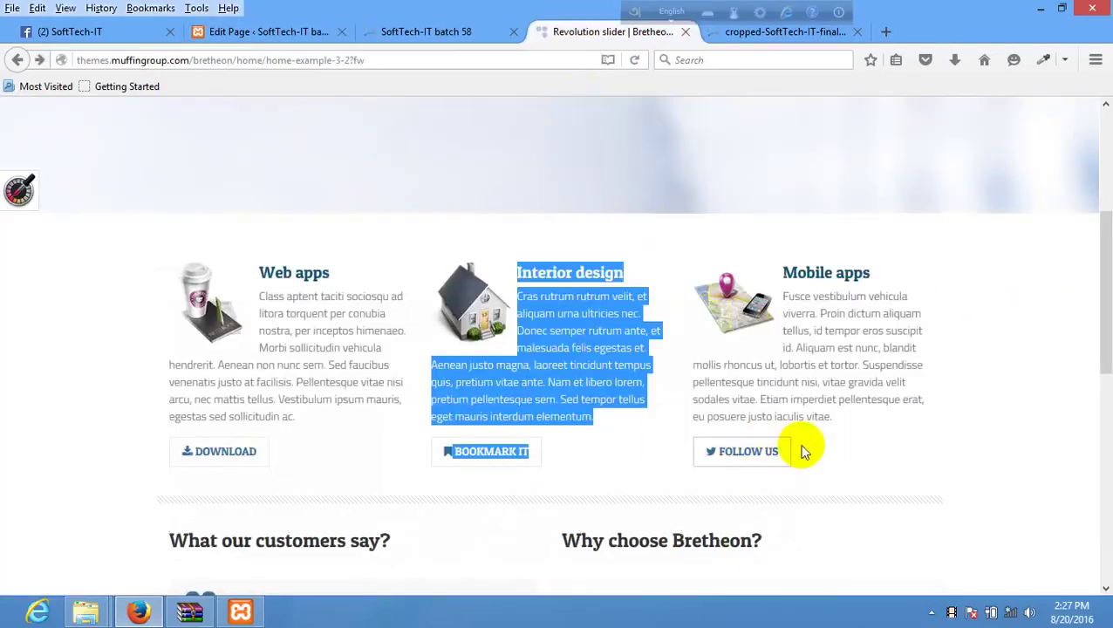
click(890, 492)
drag(890, 491, 782, 275)
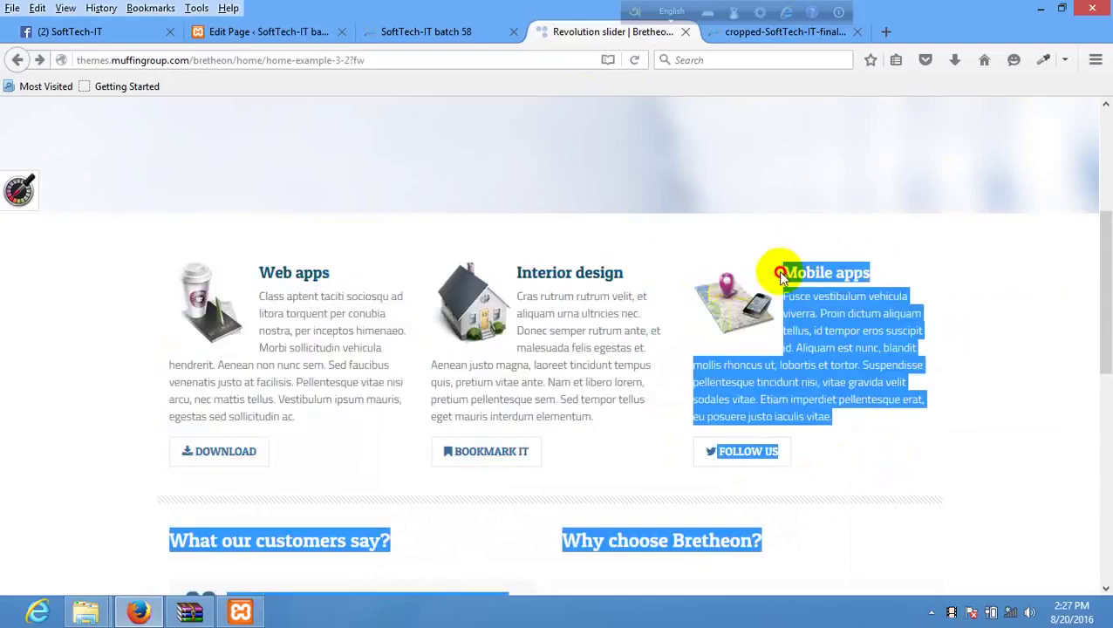
click(840, 404)
drag(852, 412, 782, 278)
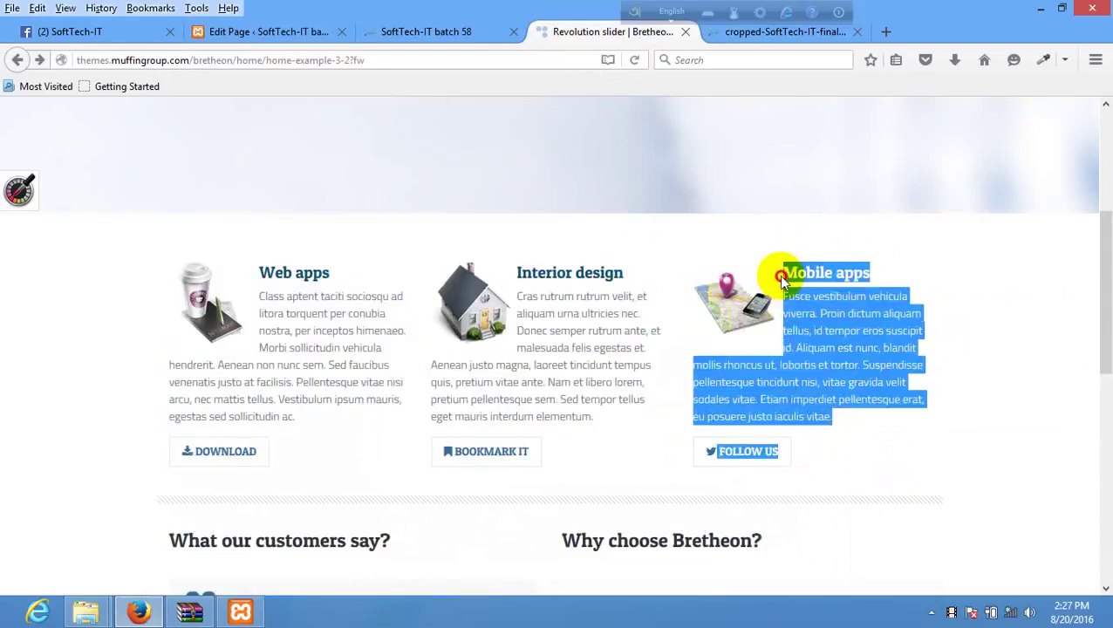
click(268, 31)
click(576, 443)
text(Mobile apps Fusce vestibulum vehicula viverra. Proin dictum aliquam tellus, id tempor eros suscipit id. Aliquam est nunc, blandit mollis rhoncus ut, lobortis et tortor. Suspendisse pellentesque tincidunt nisi, vitae gravida velit sodales vitae. Etiam imperdiet pellentesque erat, eu posuere justo iaculis vitae. Follow us)
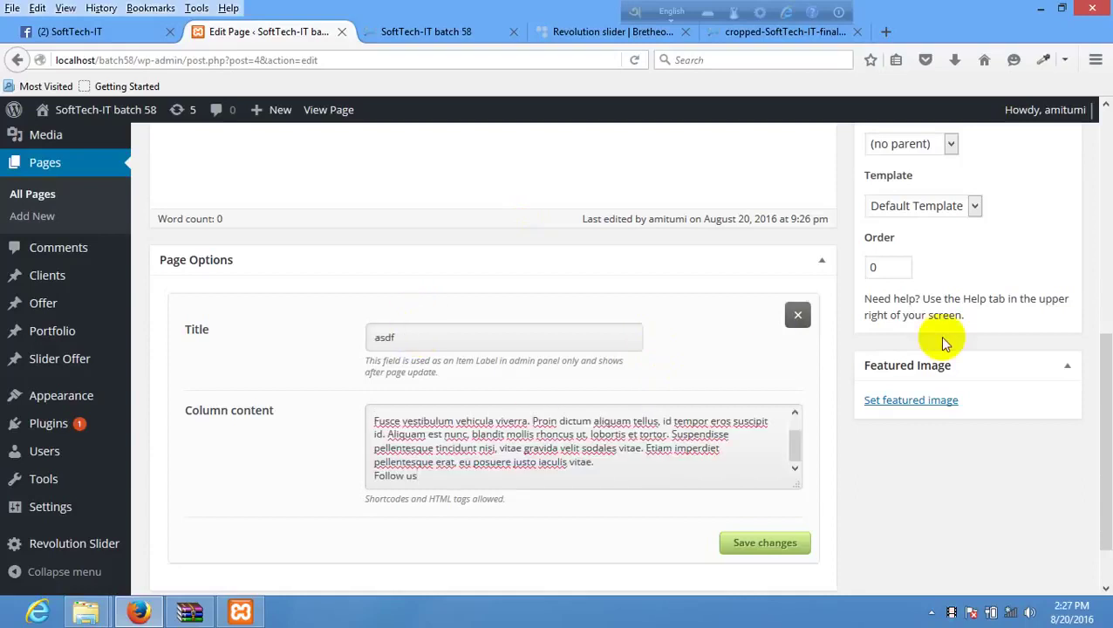
click(752, 539)
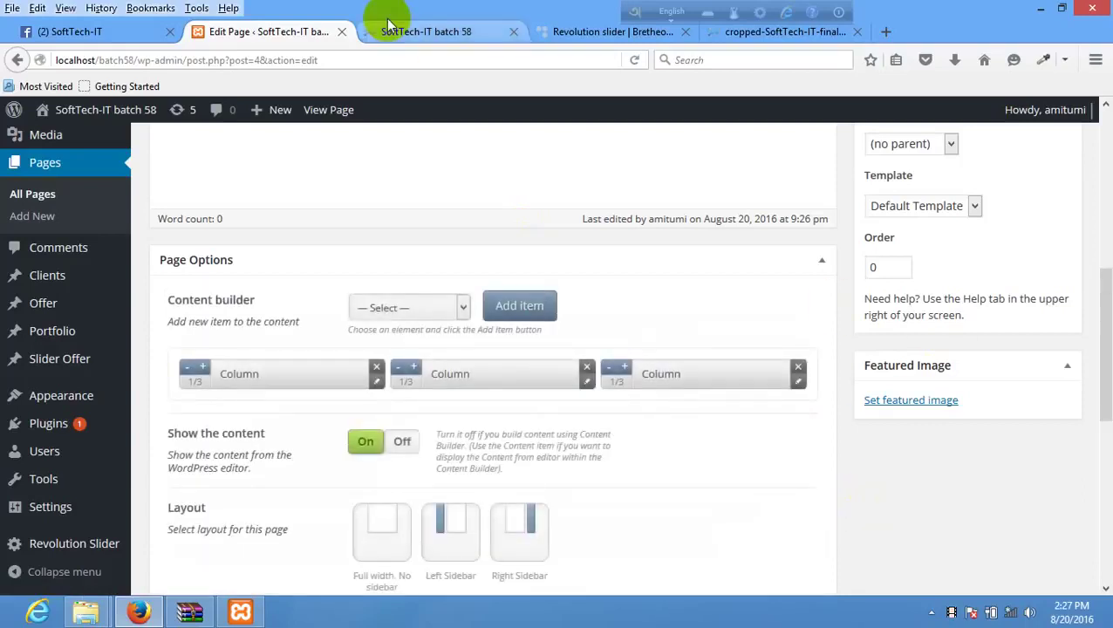
Step: Reload the site's home page to look for the column texts below the slider
click(436, 32)
right_click(481, 406)
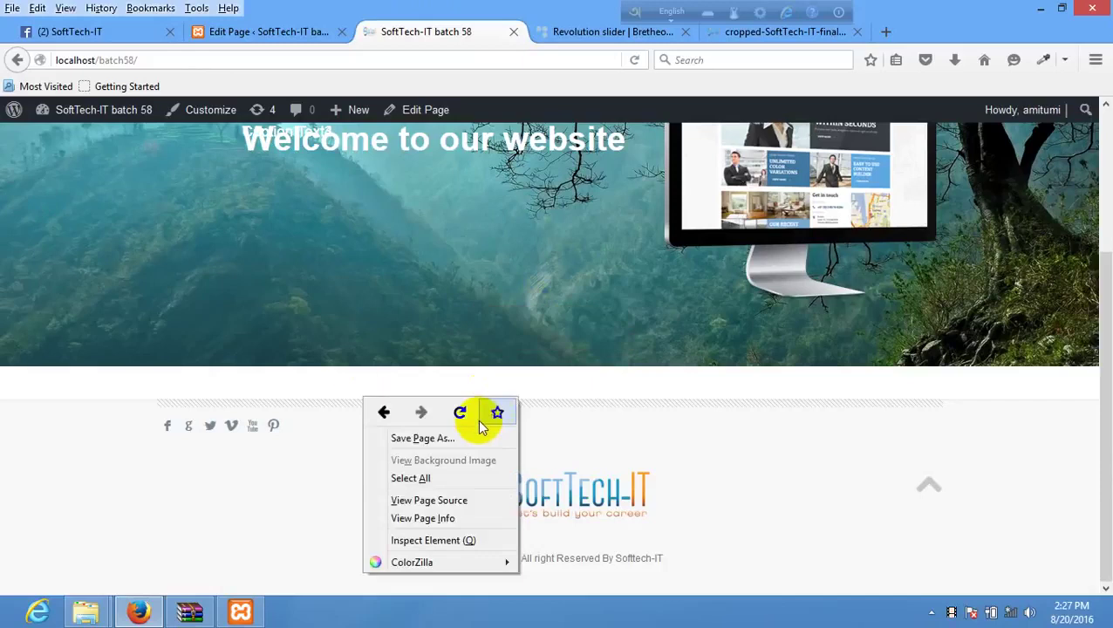
click(461, 413)
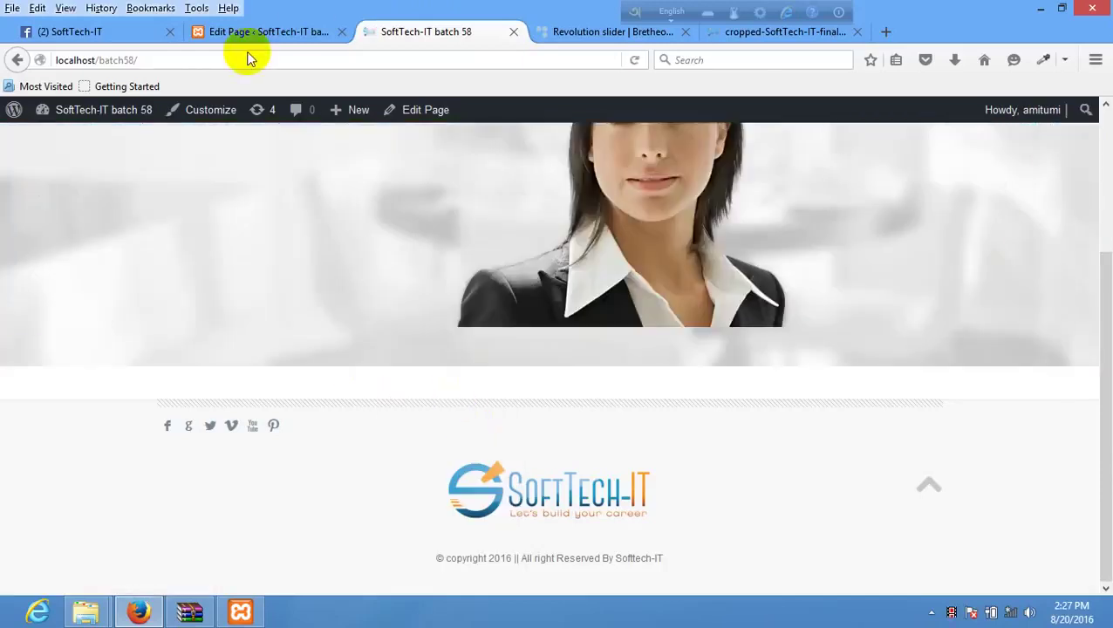
Step: Return to the Home page editor and update the page with the three filled columns
click(247, 57)
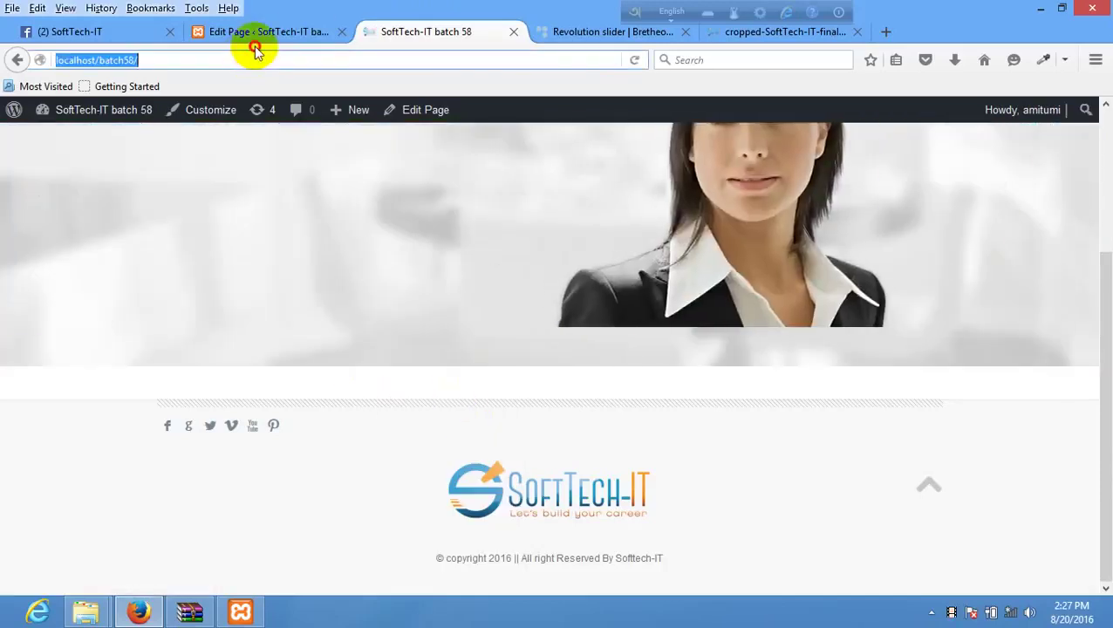
click(279, 30)
scroll(994, 397, up, 6)
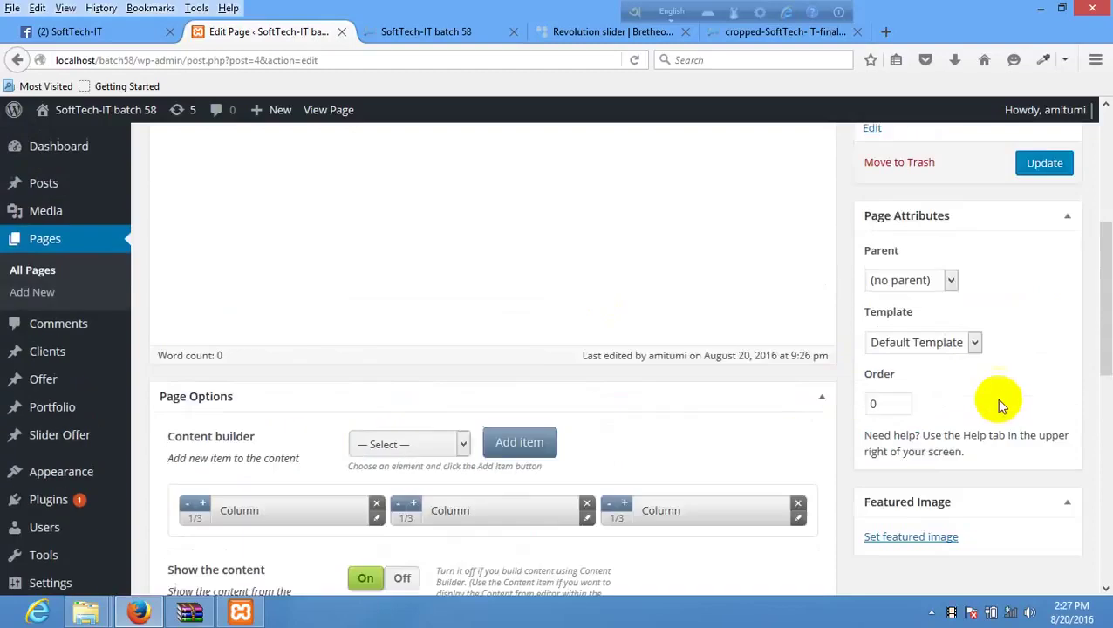
click(1046, 494)
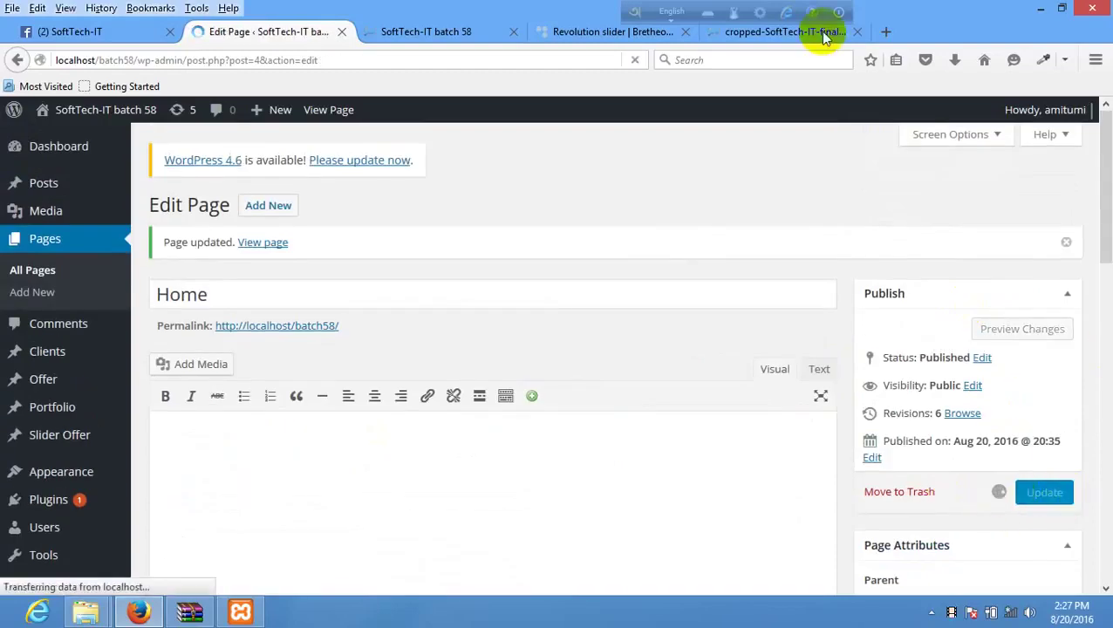
Step: Reload the site's home page and compare its three text columns with the ones in the Bretheon demo
click(490, 31)
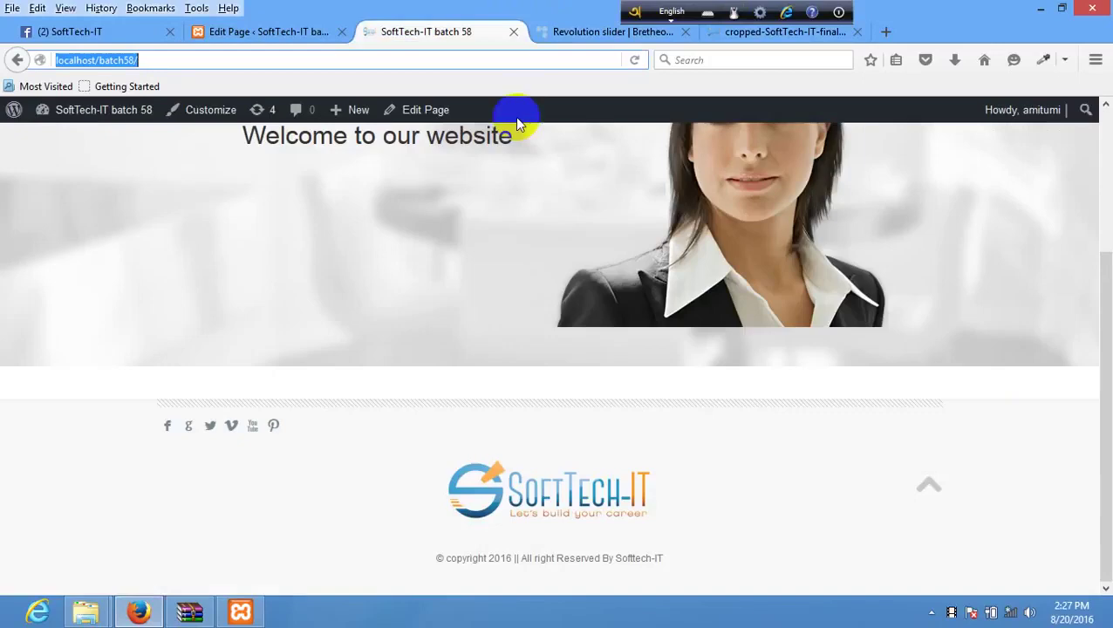
right_click(540, 218)
right_click(394, 462)
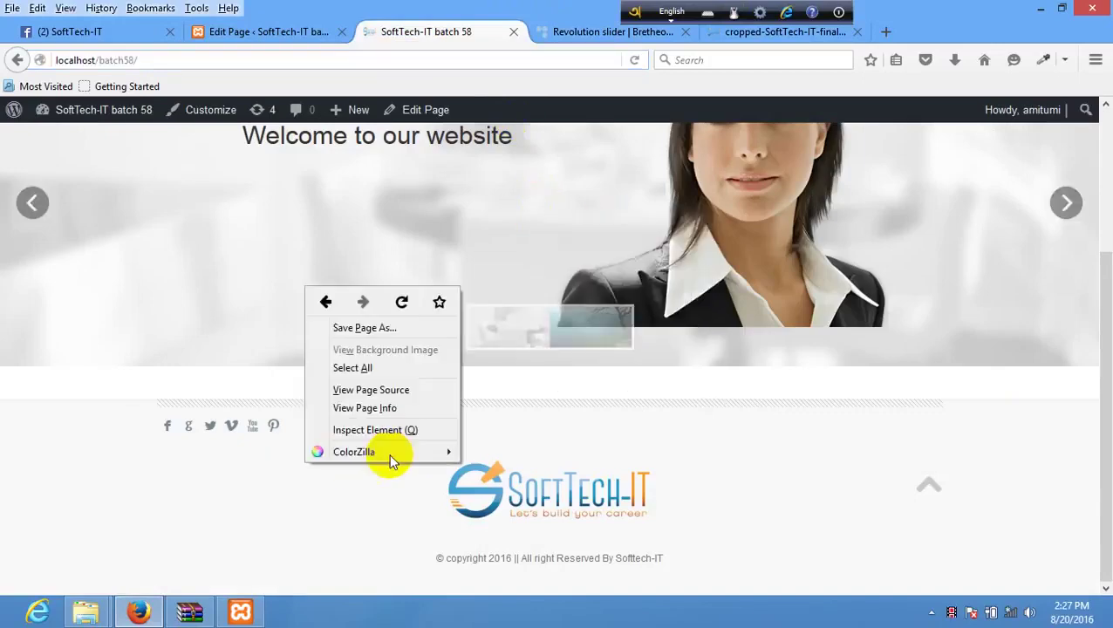
click(402, 303)
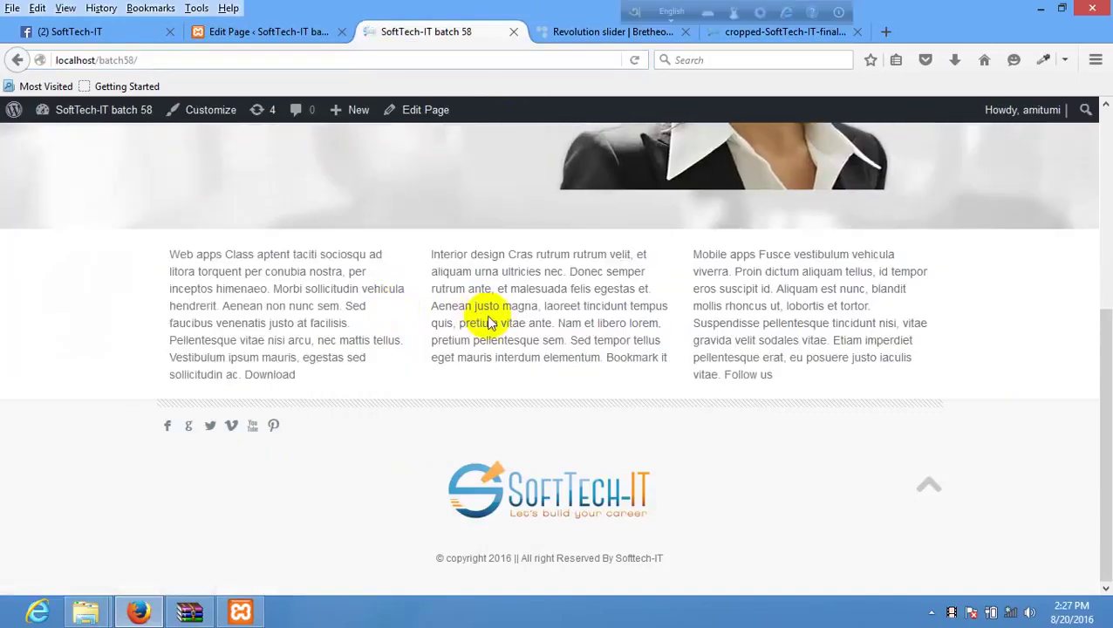
click(589, 31)
click(581, 266)
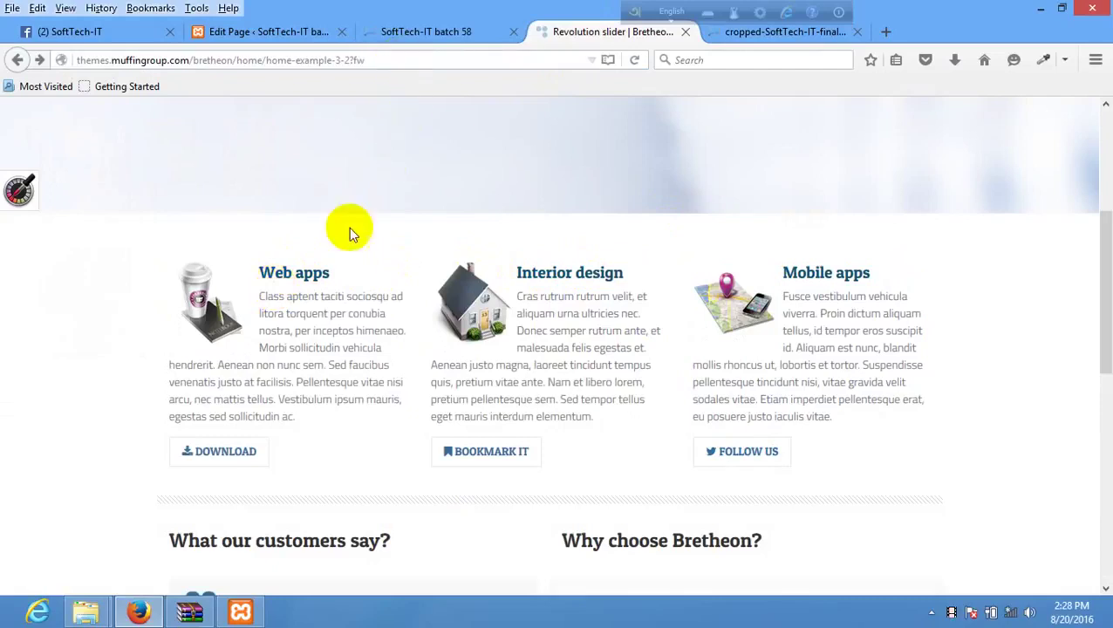
click(383, 36)
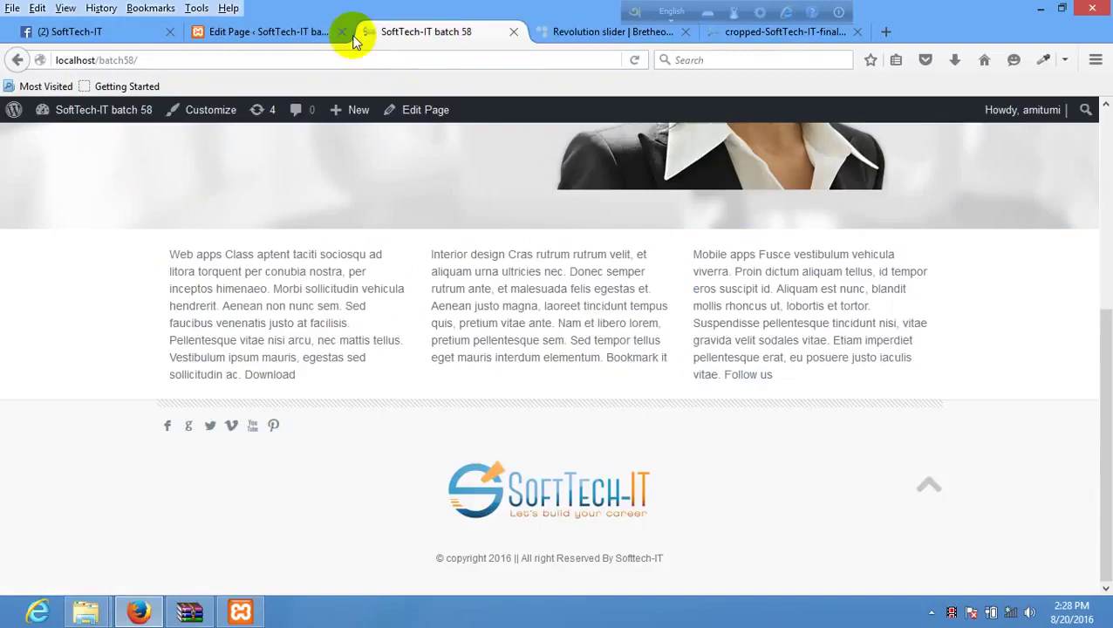
Step: Reopen the "col 1" Column item in the Home page's content builder for editing
click(301, 28)
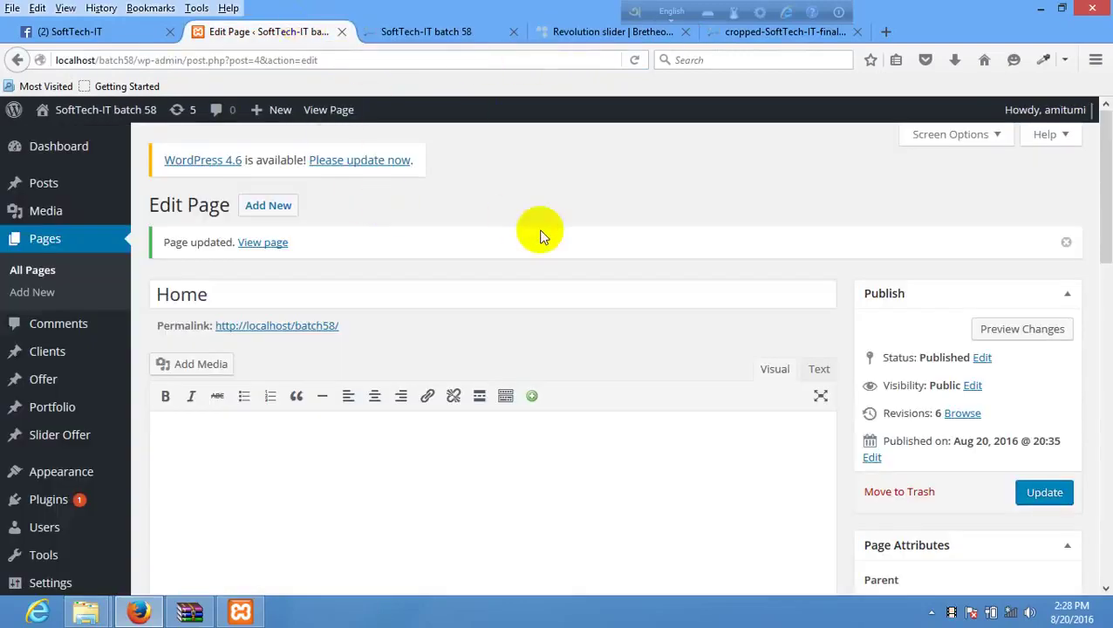
scroll(538, 231, down, 10)
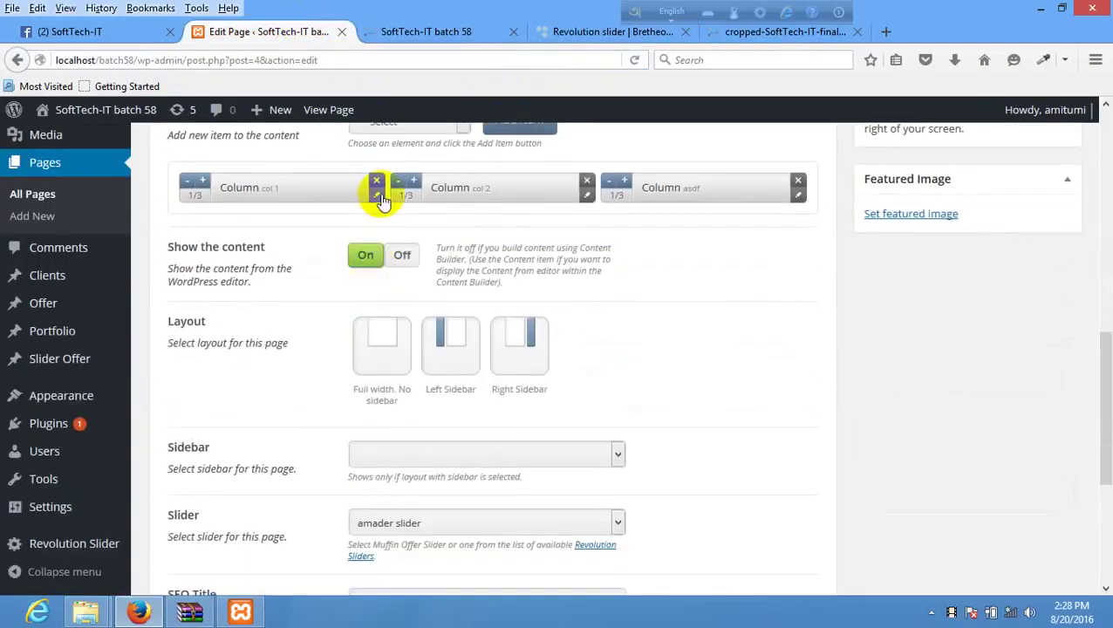
click(377, 195)
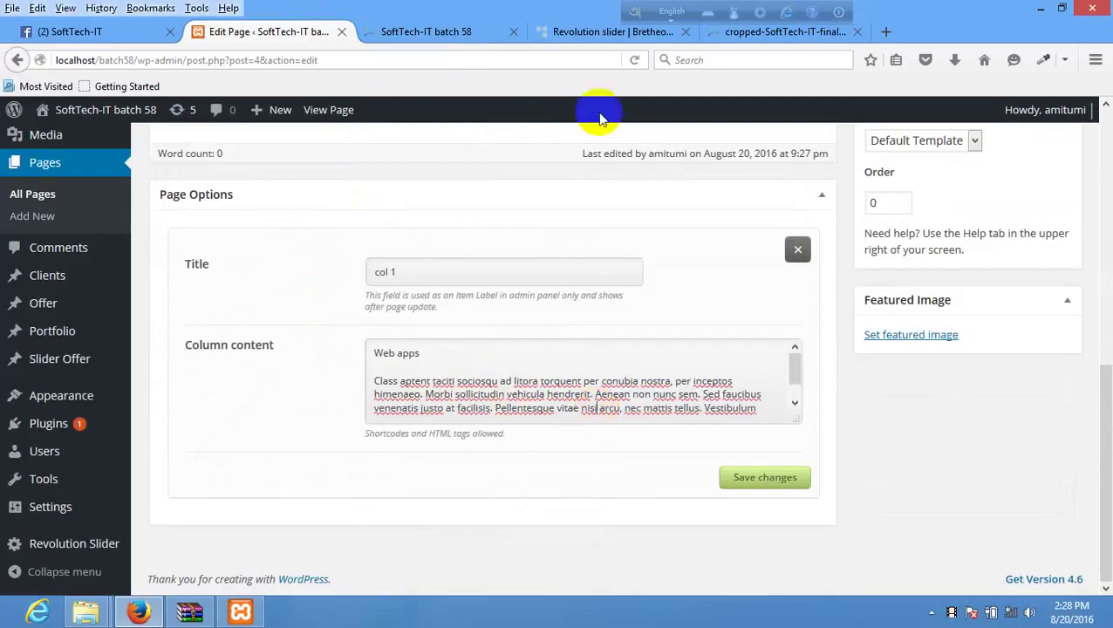
Step: Inspect the Web apps column's HTML in the Bretheon demo, examining its "column one-third" and "inner-padding" divs
click(601, 32)
right_click(294, 290)
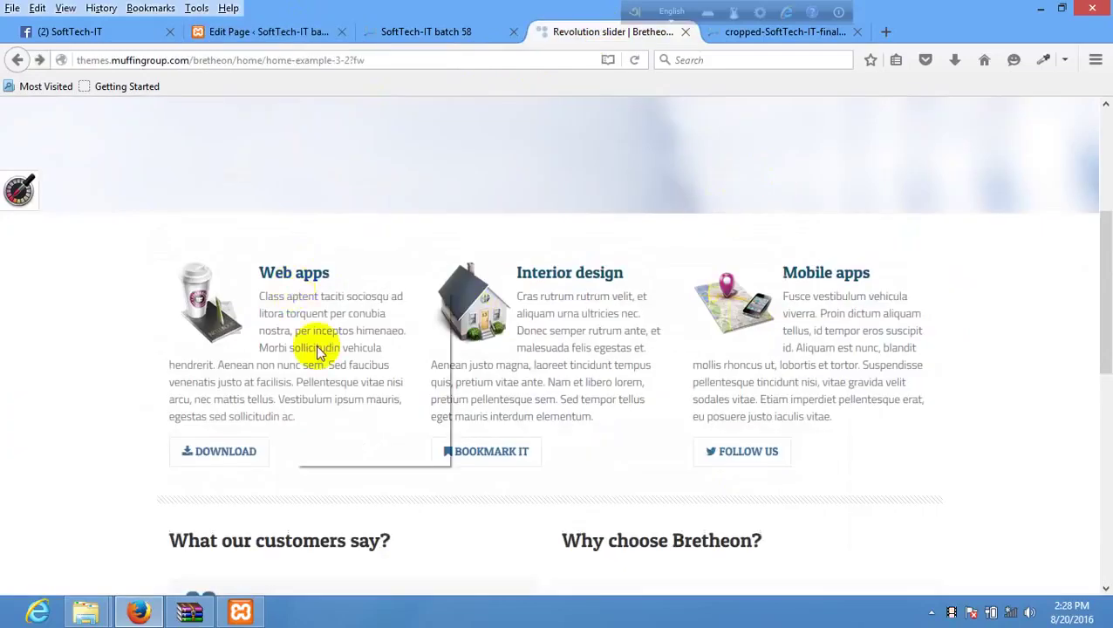
click(330, 433)
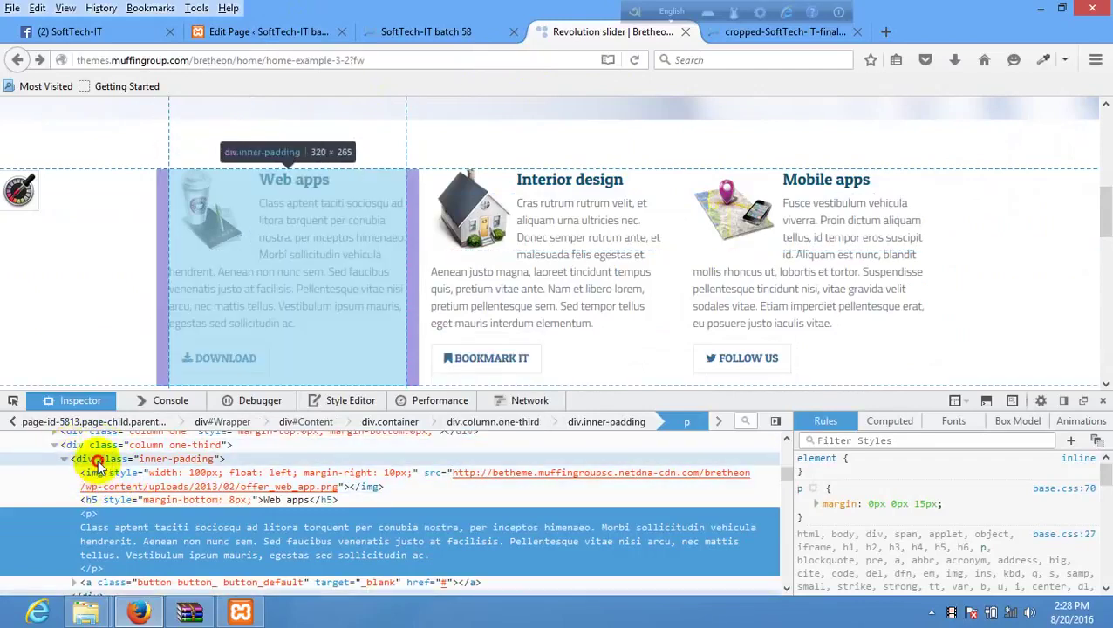
click(91, 458)
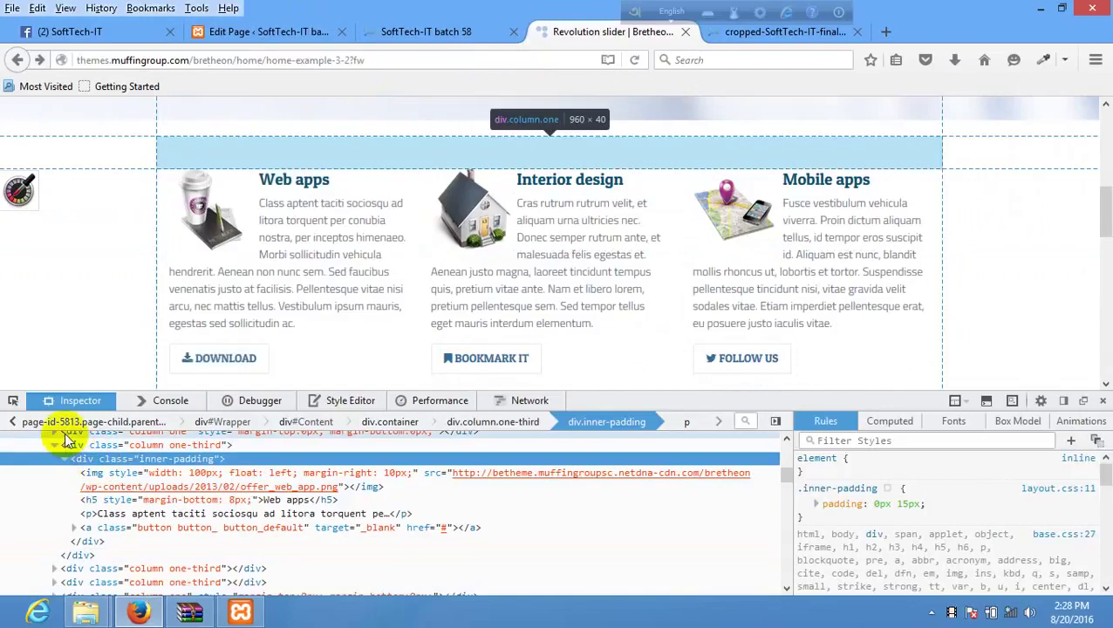
click(69, 450)
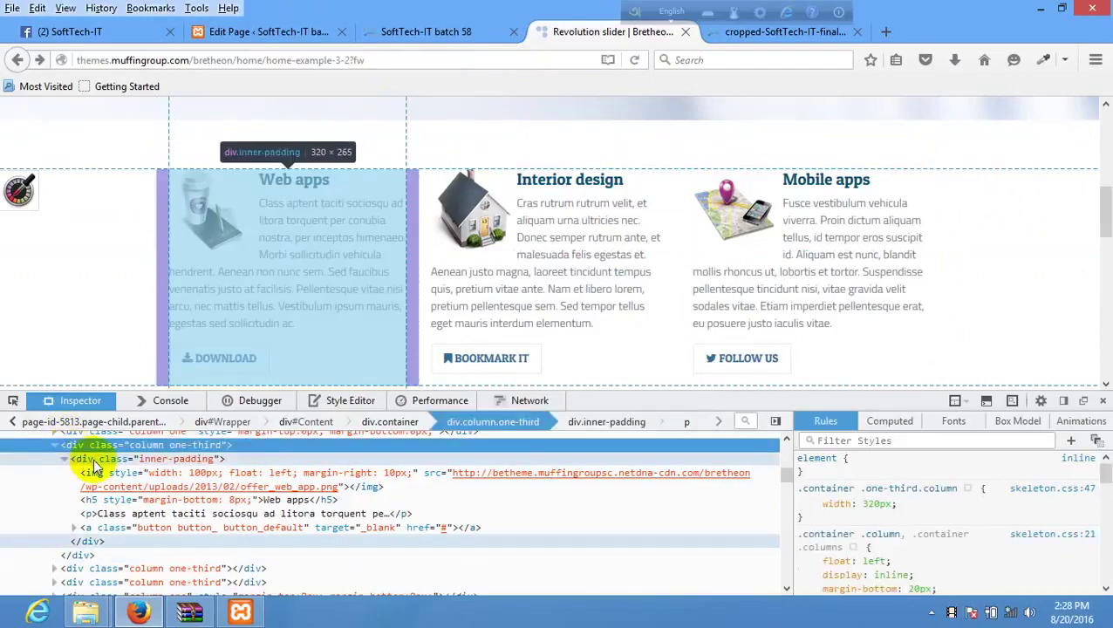
click(94, 458)
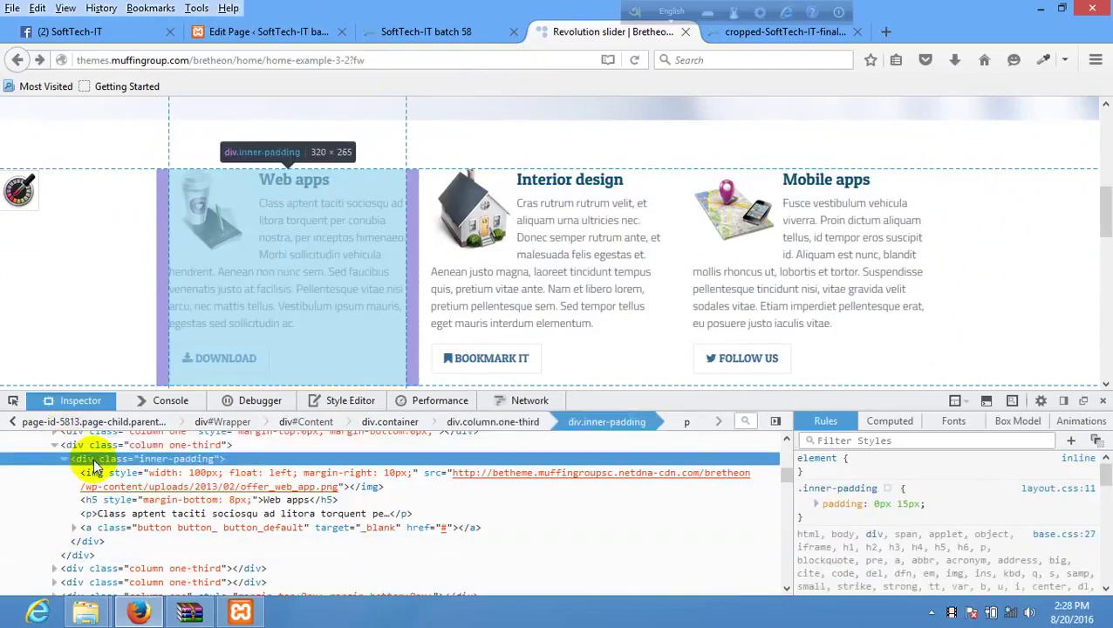
click(75, 445)
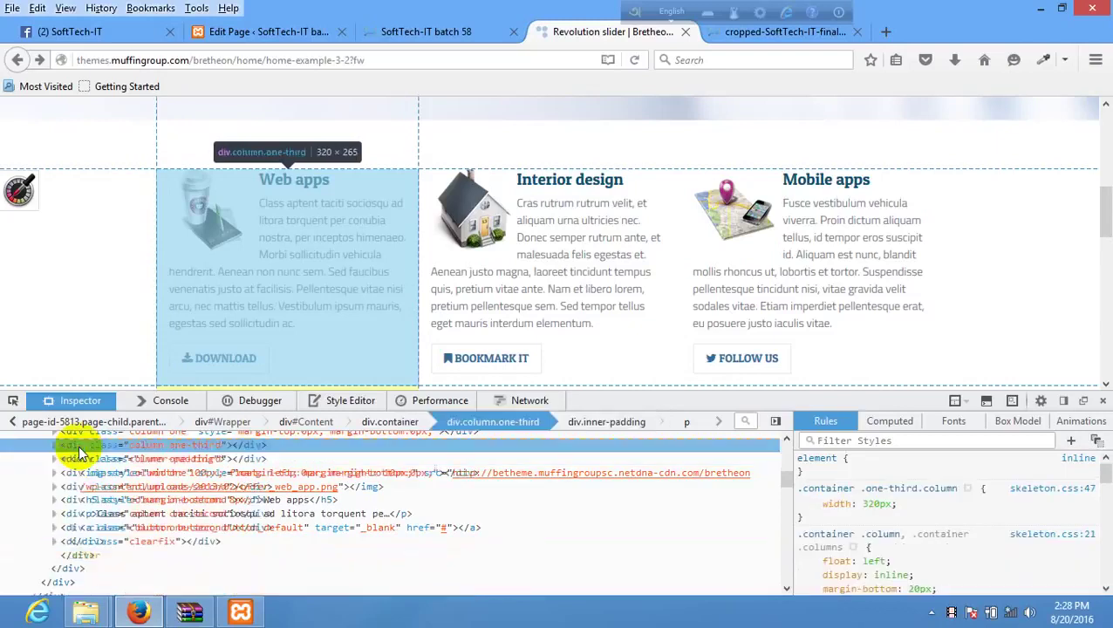
right_click(79, 445)
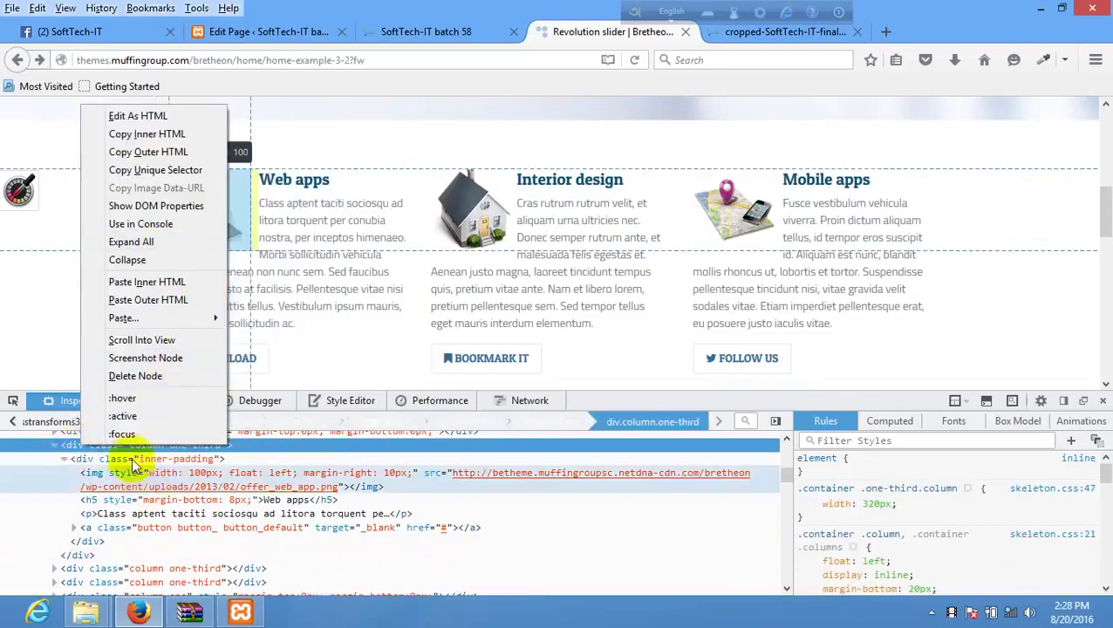
click(68, 445)
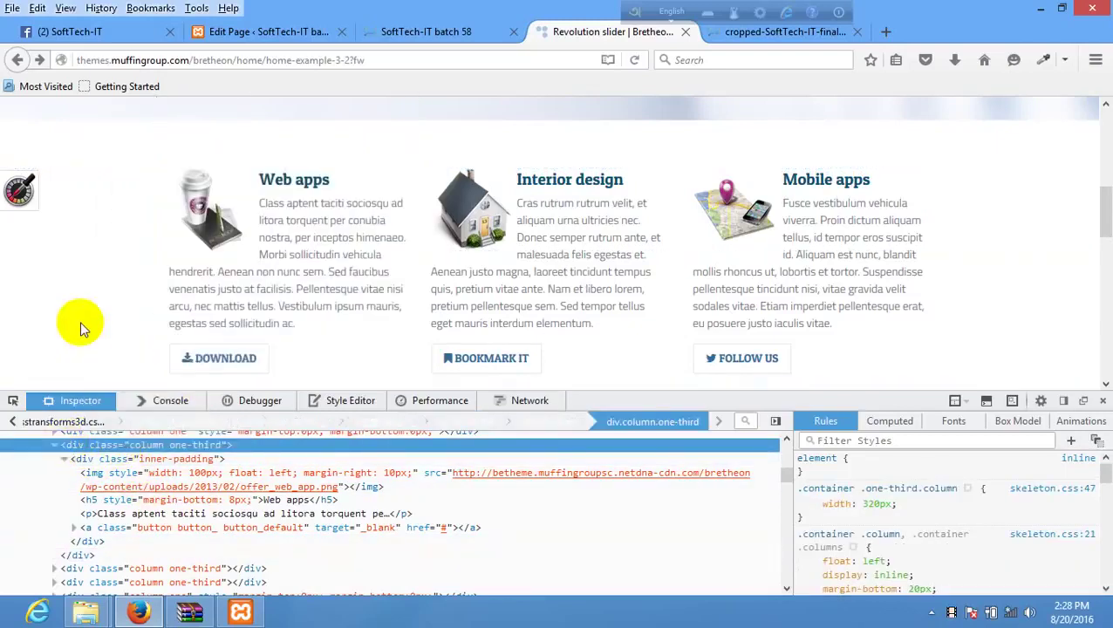
scroll(81, 323, down, 2)
scroll(82, 327, up, 2)
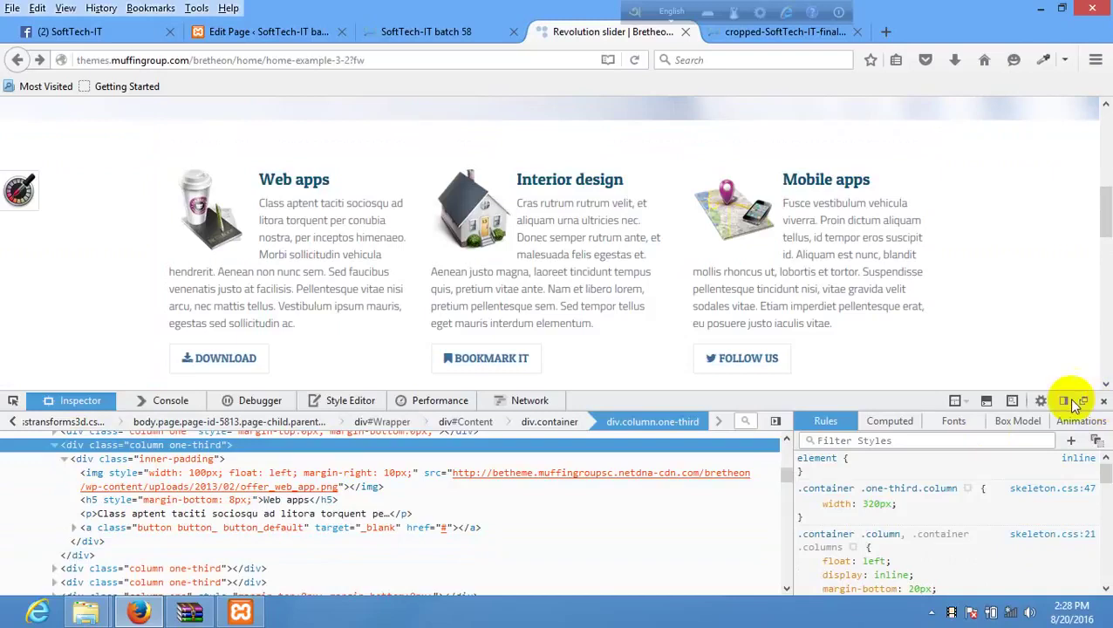
Step: Inspect the Web apps column in the Bretheon demo again and copy the full HTML of its "column one-third" div
click(1103, 401)
right_click(284, 243)
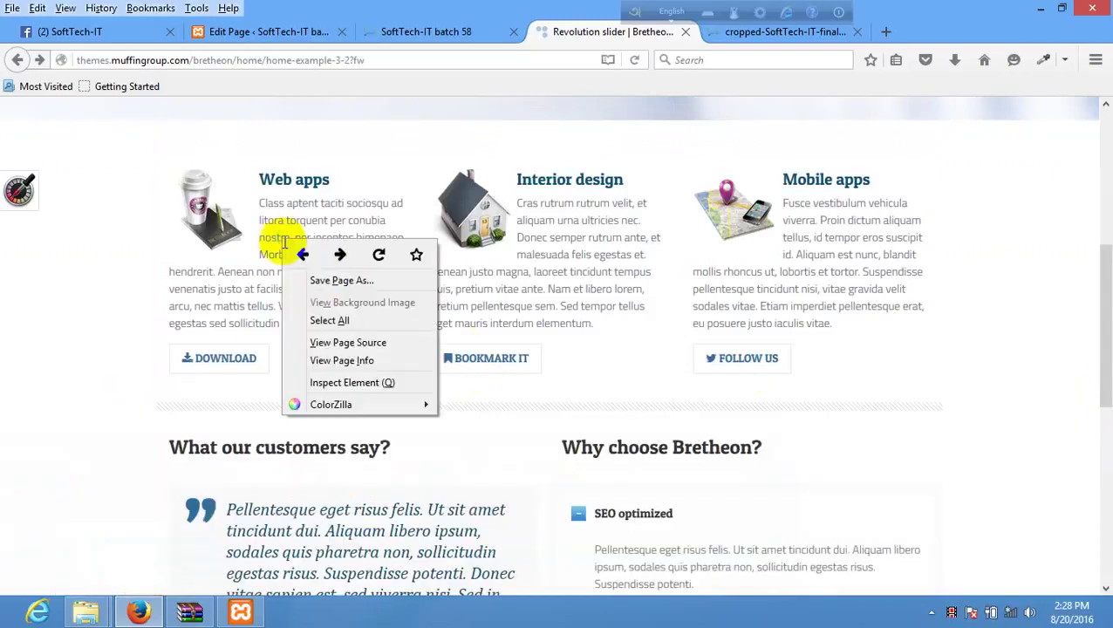
click(399, 381)
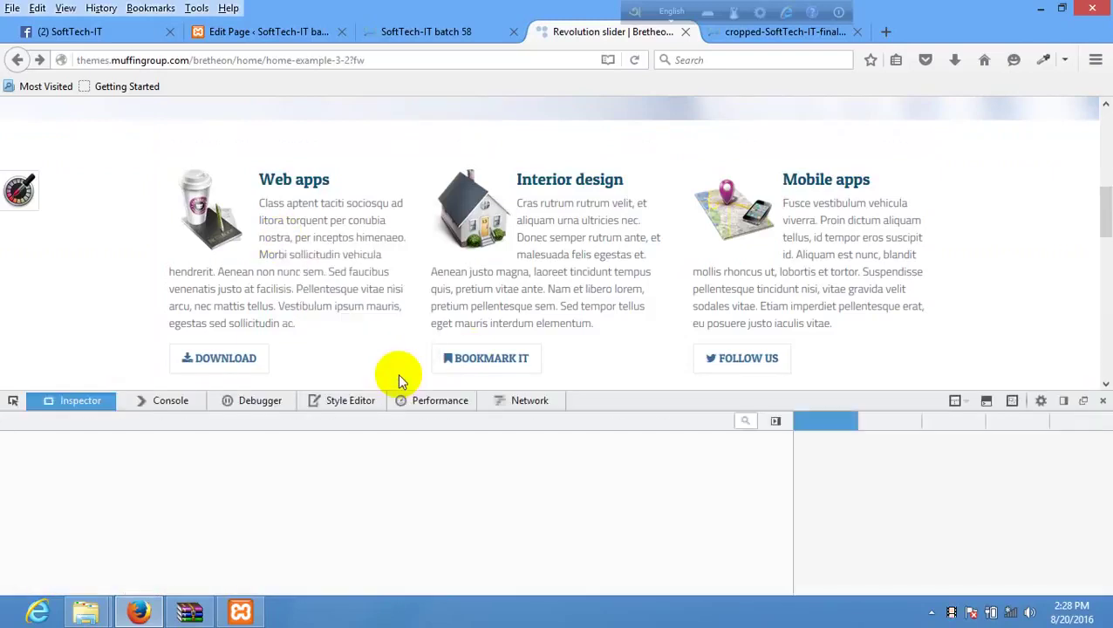
click(12, 402)
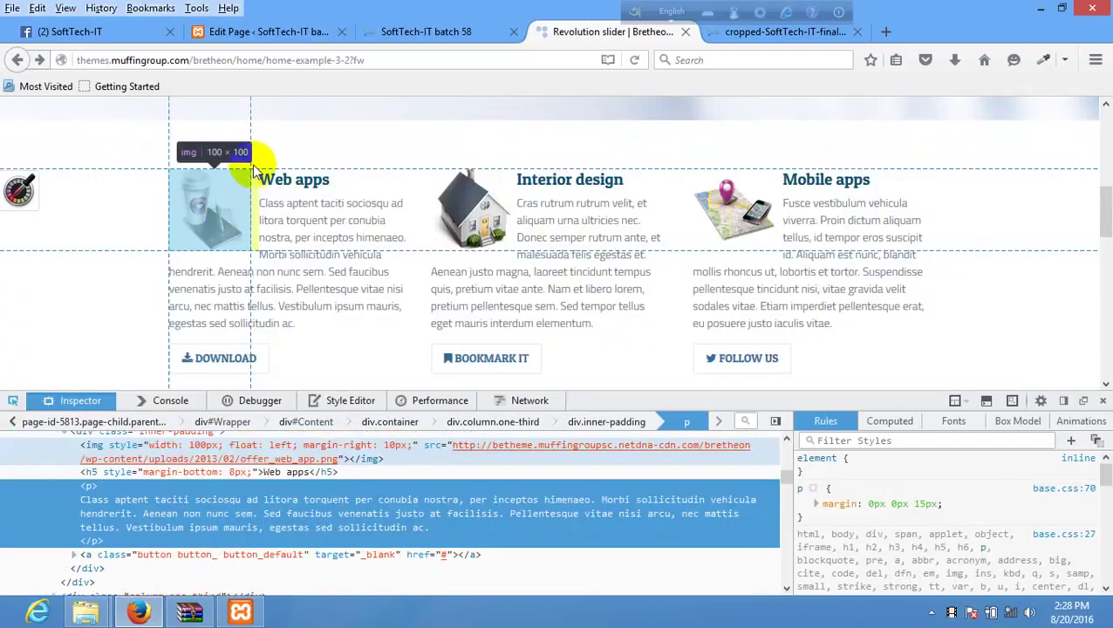
click(305, 240)
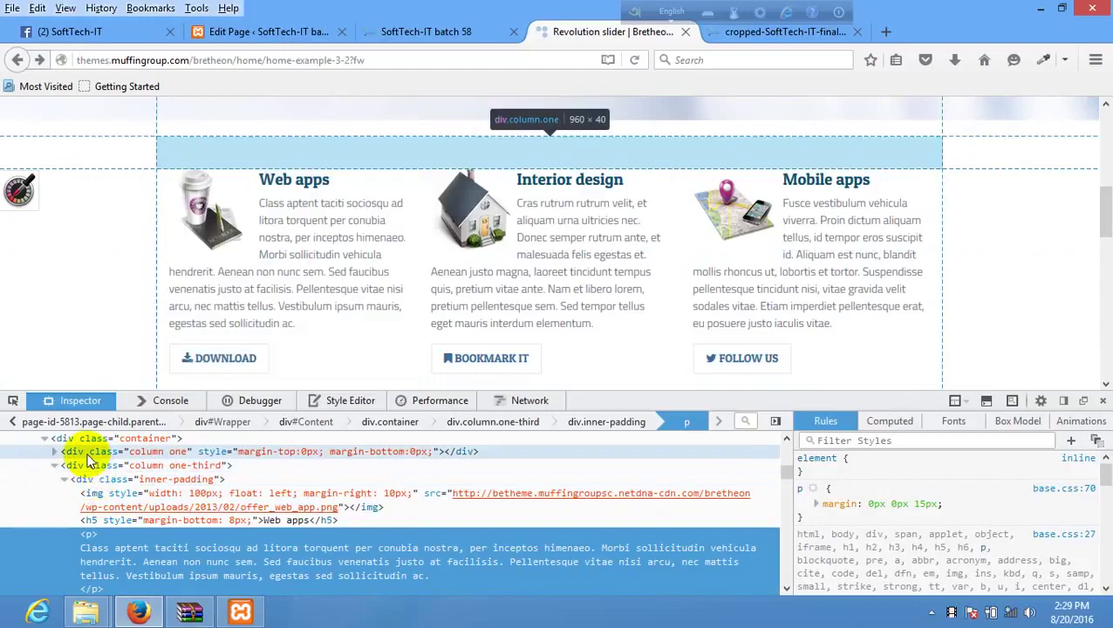
click(90, 479)
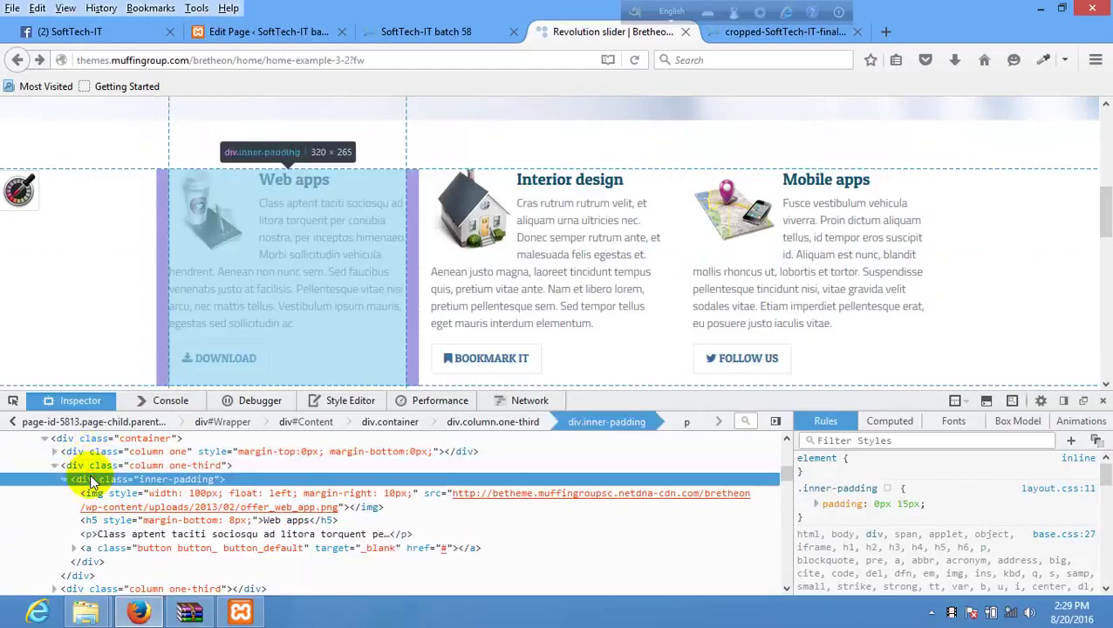
click(93, 467)
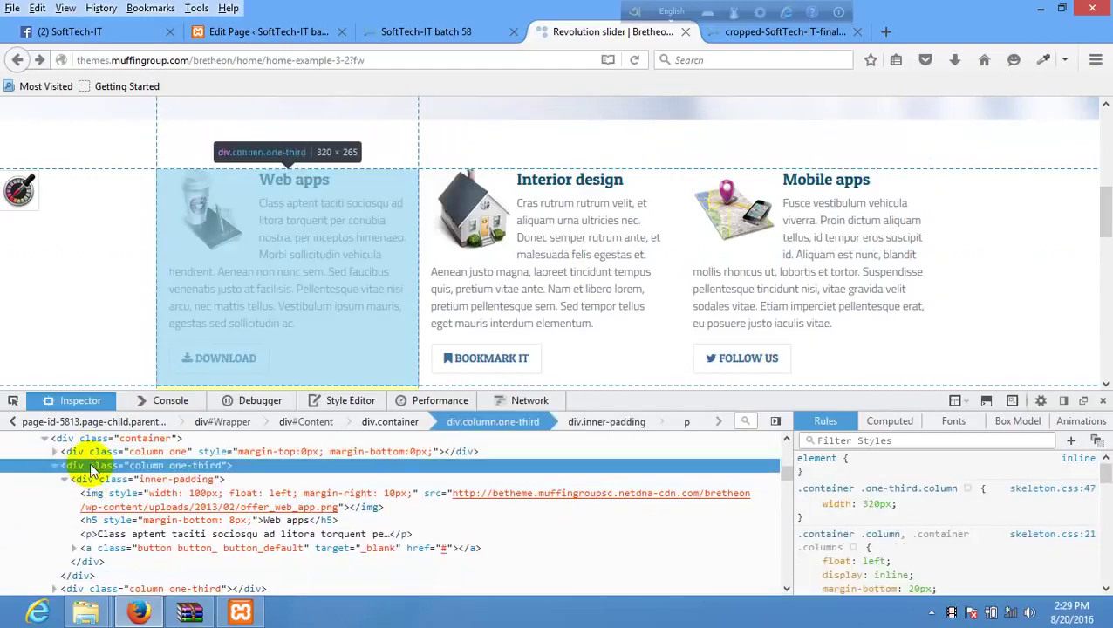
right_click(92, 468)
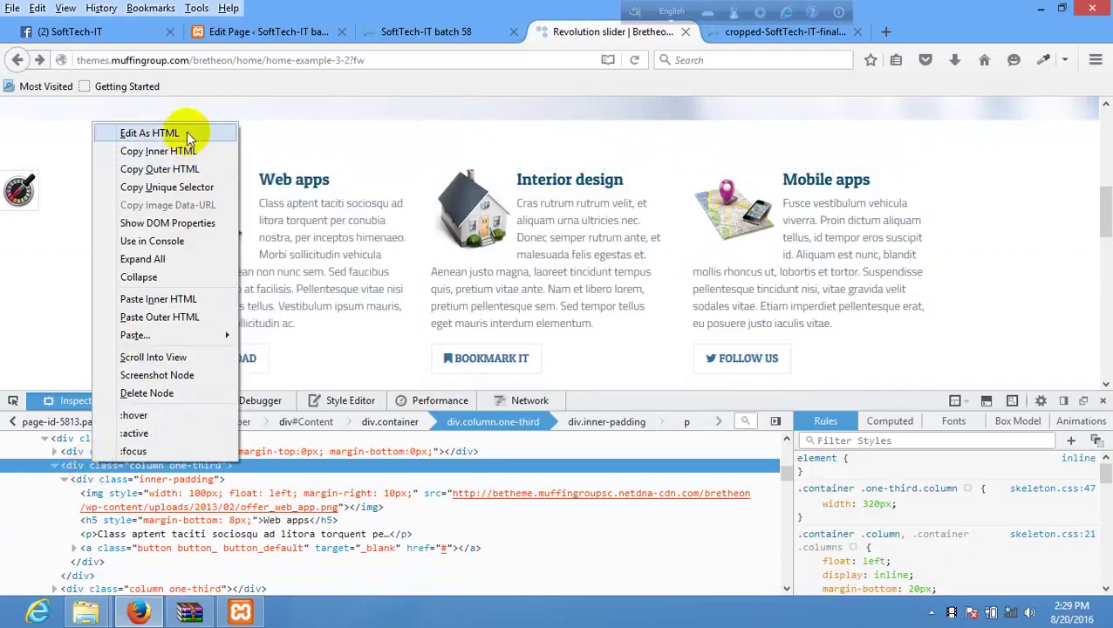
click(150, 132)
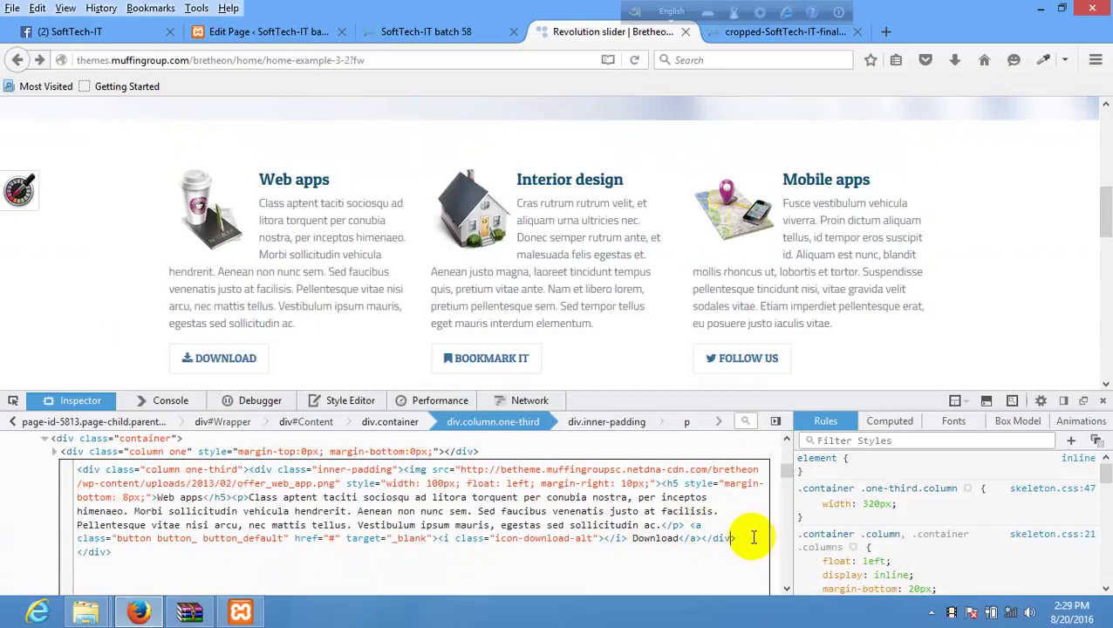
key(ctrl+a)
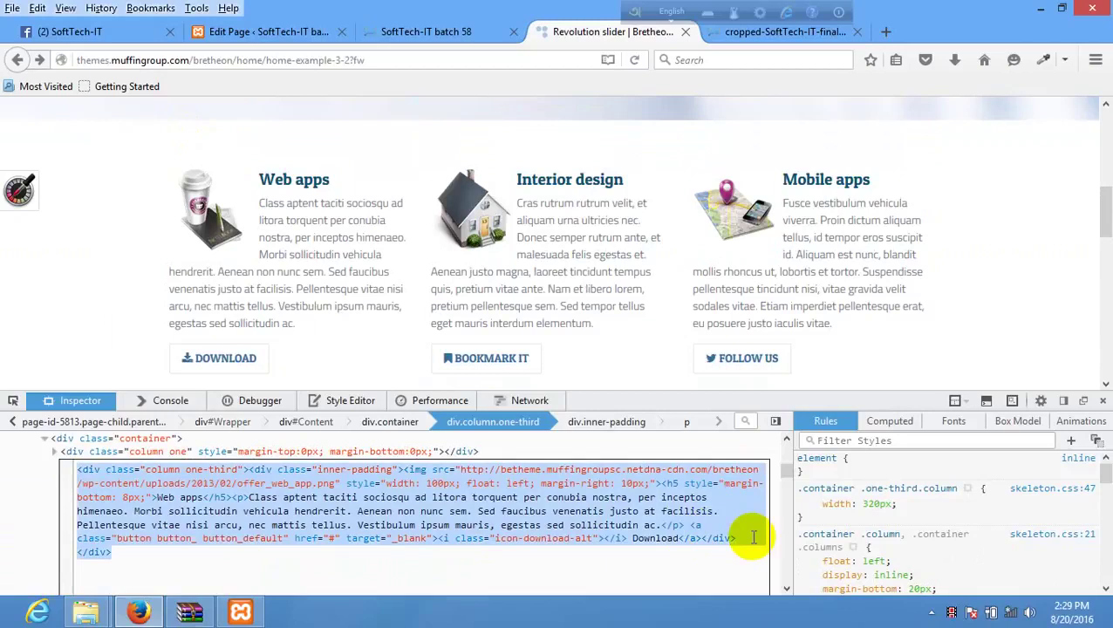
Step: Replace the "col 1" item's column content on the Home page with the copied Web apps HTML and save the item
click(261, 30)
key(ctrl+a)
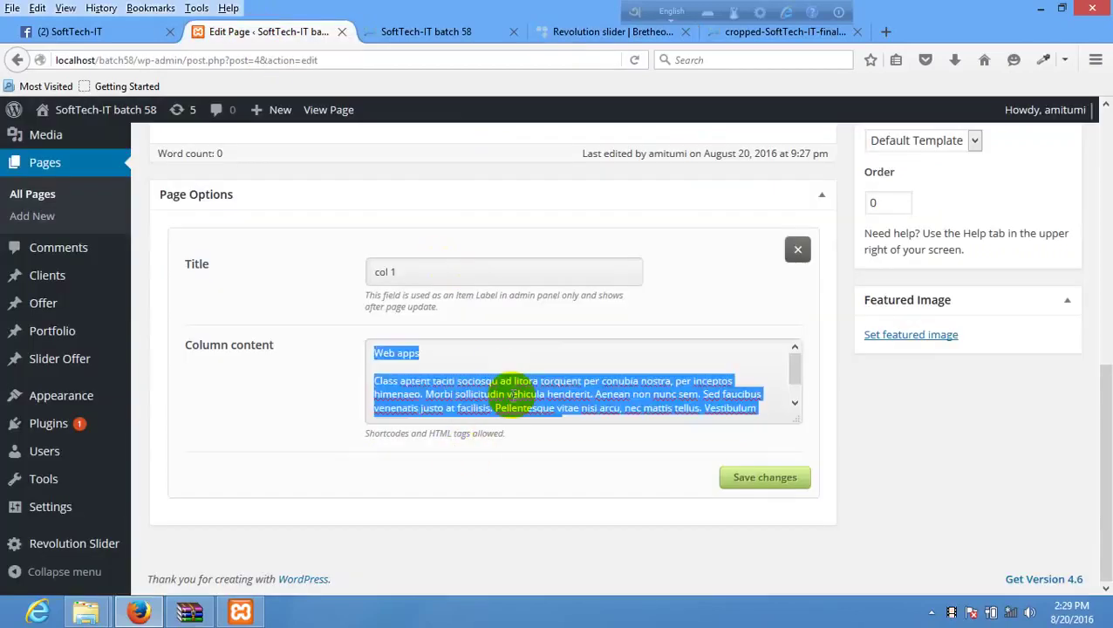
key(ctrl+v)
scroll(572, 394, up, 3)
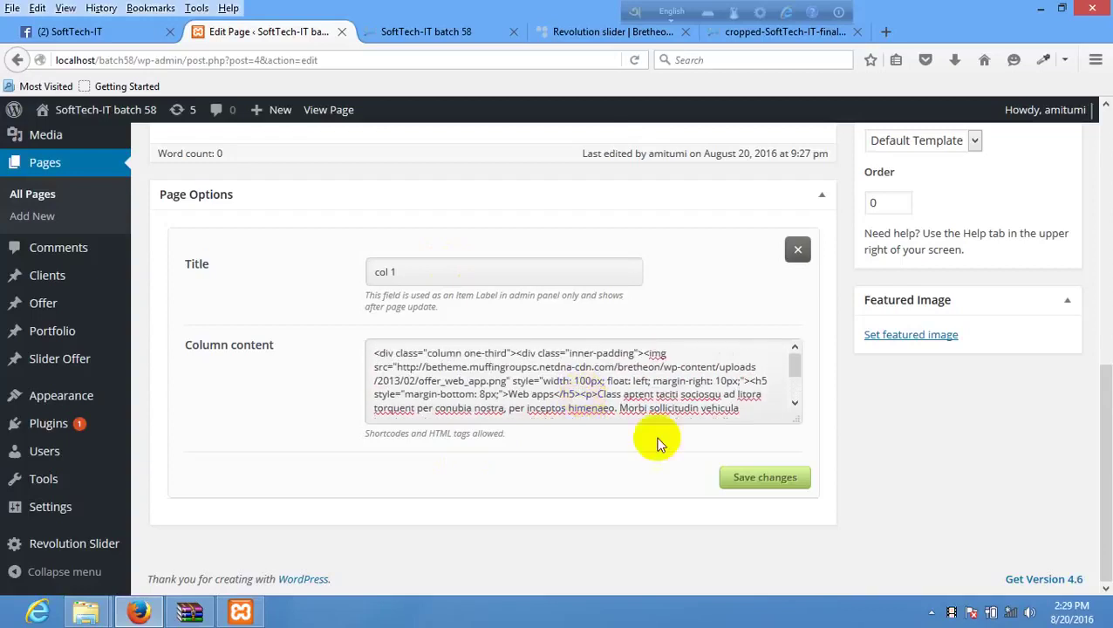
click(746, 479)
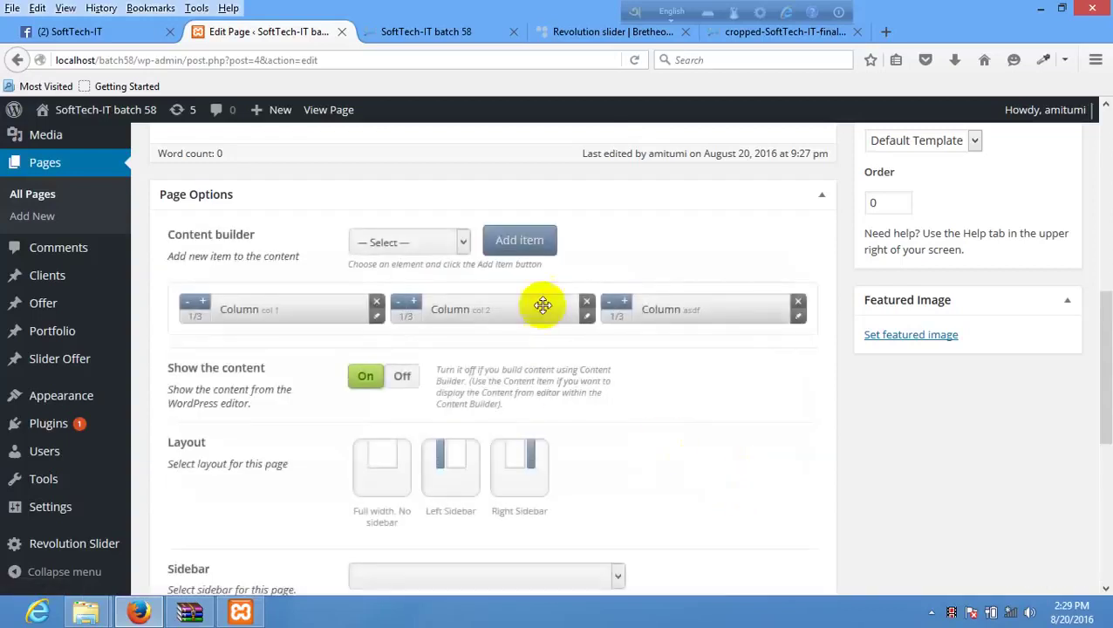
Step: Open the "col 2" Column item for editing and copy the Interior design column's full "column one-third" HTML from the Bretheon demo
click(585, 314)
click(567, 26)
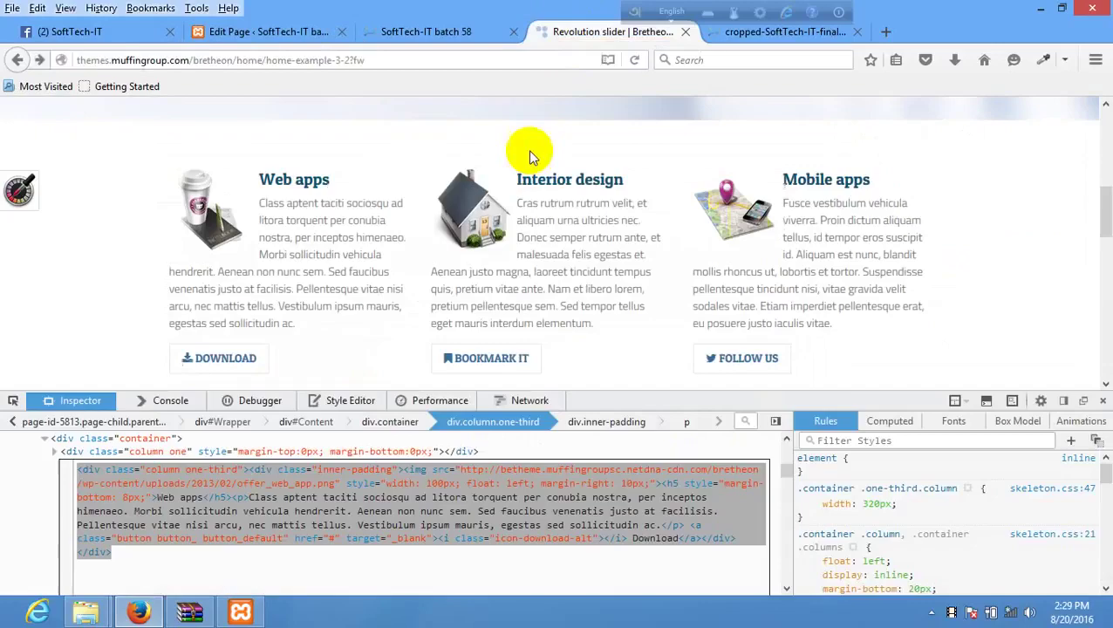
right_click(544, 188)
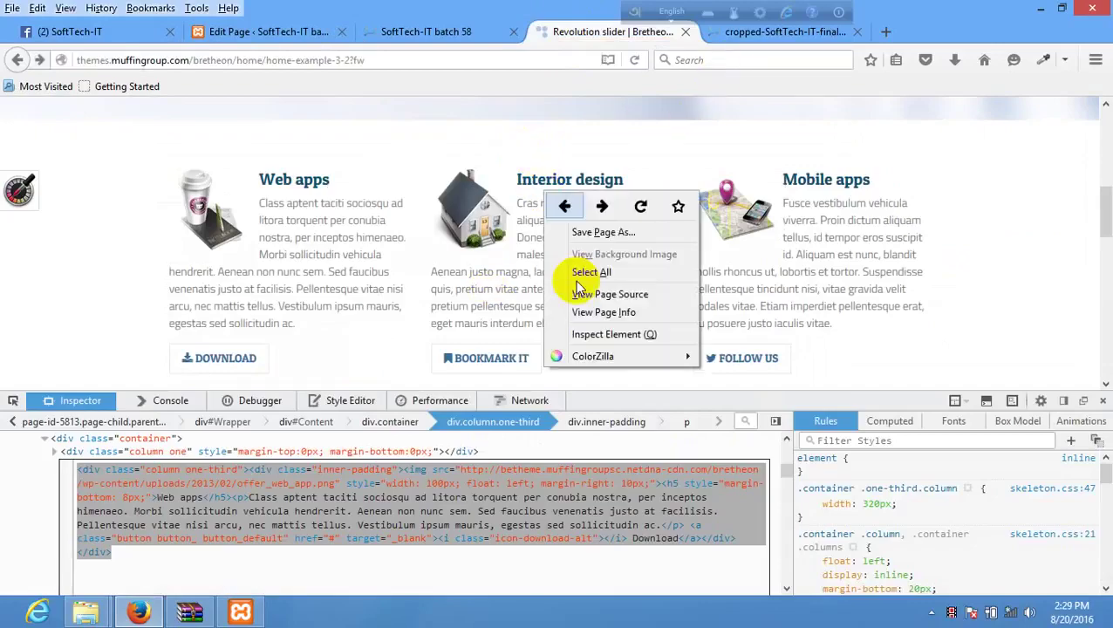
click(613, 334)
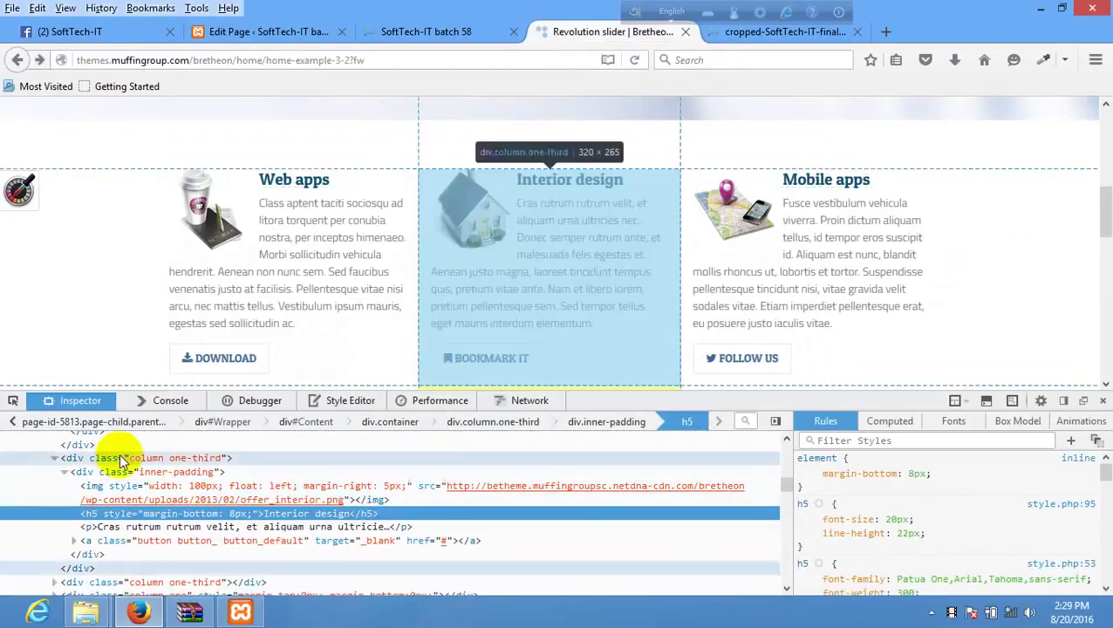
click(103, 459)
right_click(103, 457)
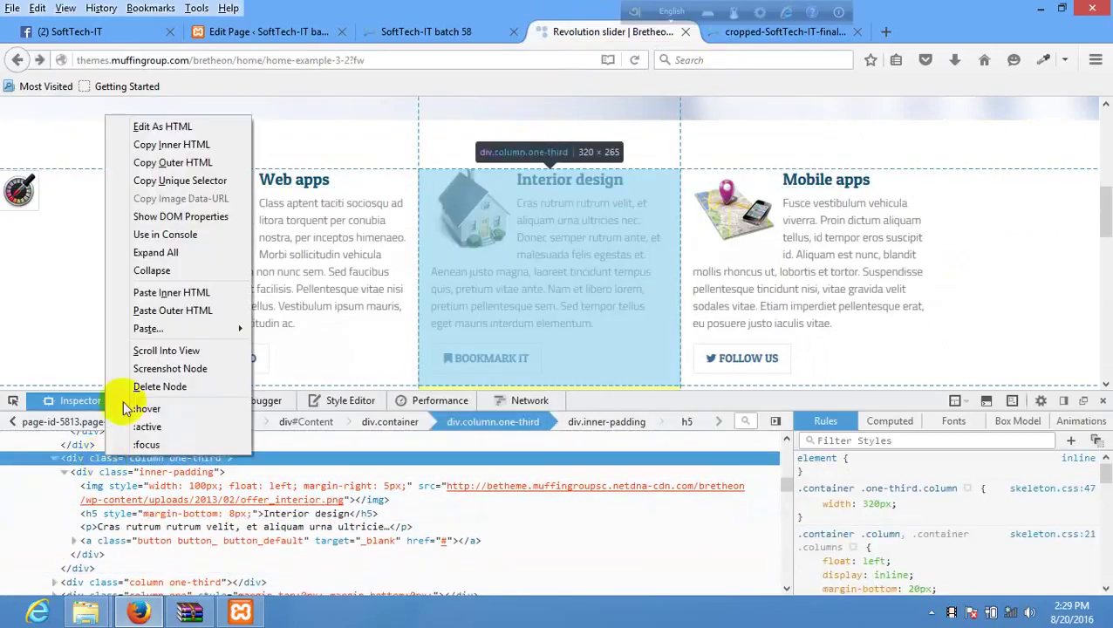
click(163, 126)
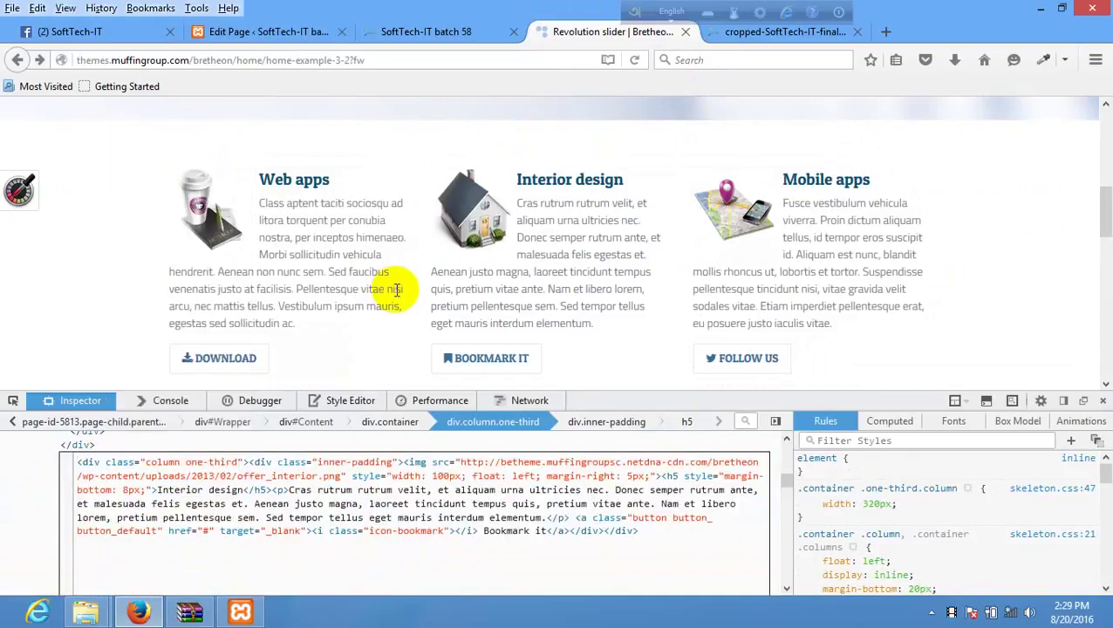
key(ctrl+a)
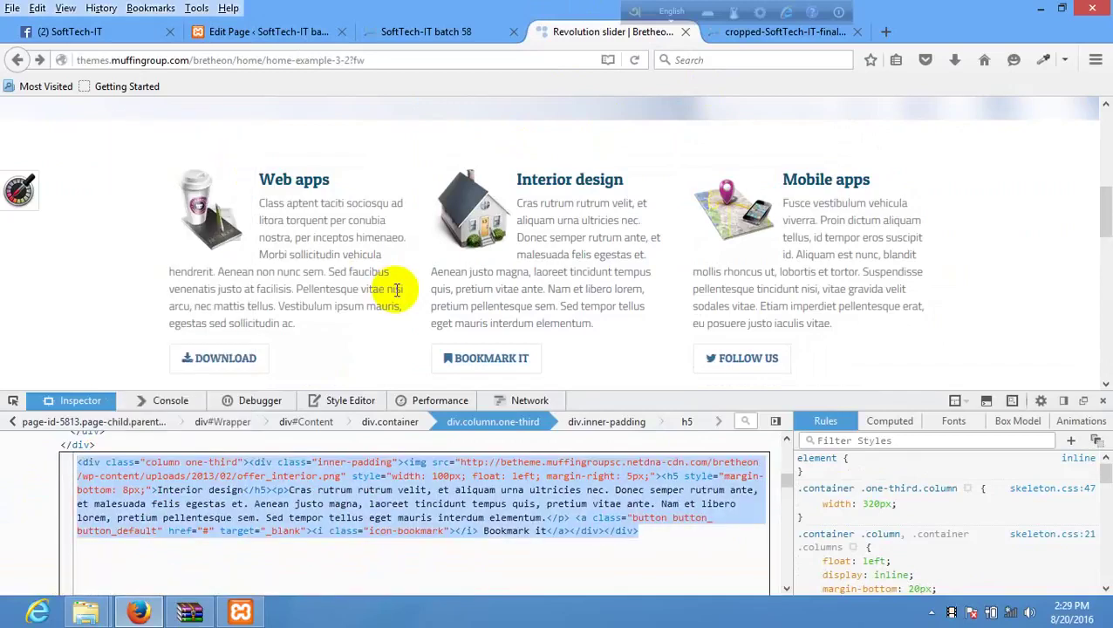
Step: Replace the "col 2" item's column content with the copied Interior design HTML and save the item
click(262, 37)
click(616, 384)
key(ctrl+a)
text(<div class="column one-third"><div class="inner-padding"><img src="http://betheme.muffingroupsc.netdna-cdn.com/bretheon/wp-content/uploads/2013/02/offer_interior.png" style="width: 100px; float: left; margin-right: 5px;"><h5 style="margin-bottom: 8px;">Interior design</h5><p>Cras rutrum rutrum velit, et aliquam urna ultricies nec. Donec semper rutrum ante, et malesuada felis egestas et. Aenean justo magna, laoreet tincidunt tempus quis, pretium vitae ante. Nam et libero lorem, pretium pellentesque sem. Sed tempor tellus eget mauris interdum elementum.</p> <a class="button button_ button_default" href="#" target="_blank"><i class="icon-bookmark"></i> Bookmark it</a></div></div>)
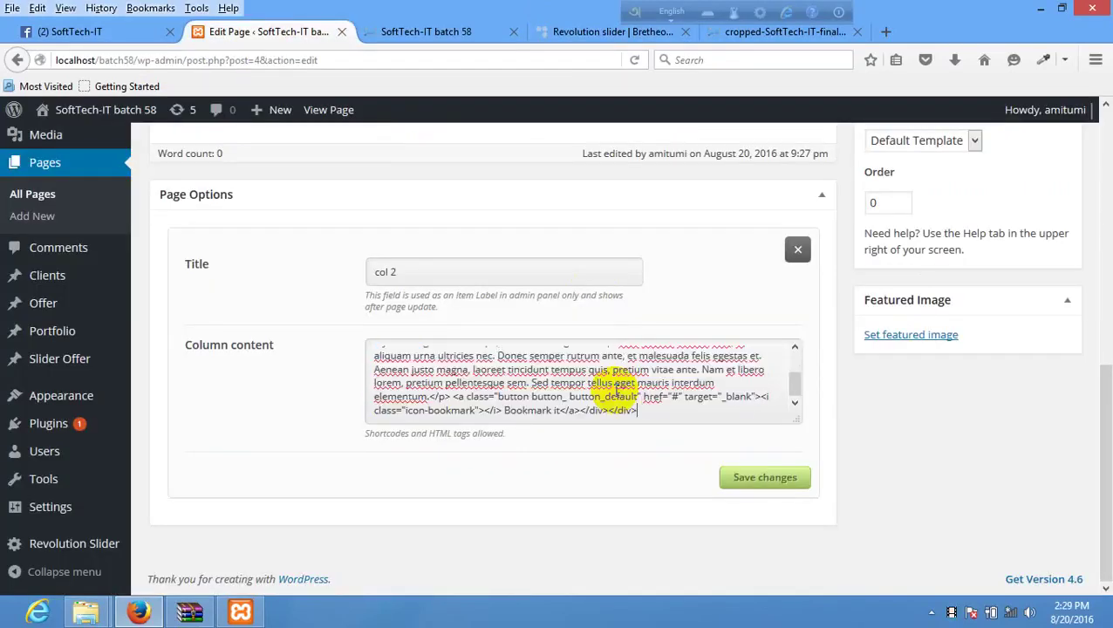
click(763, 475)
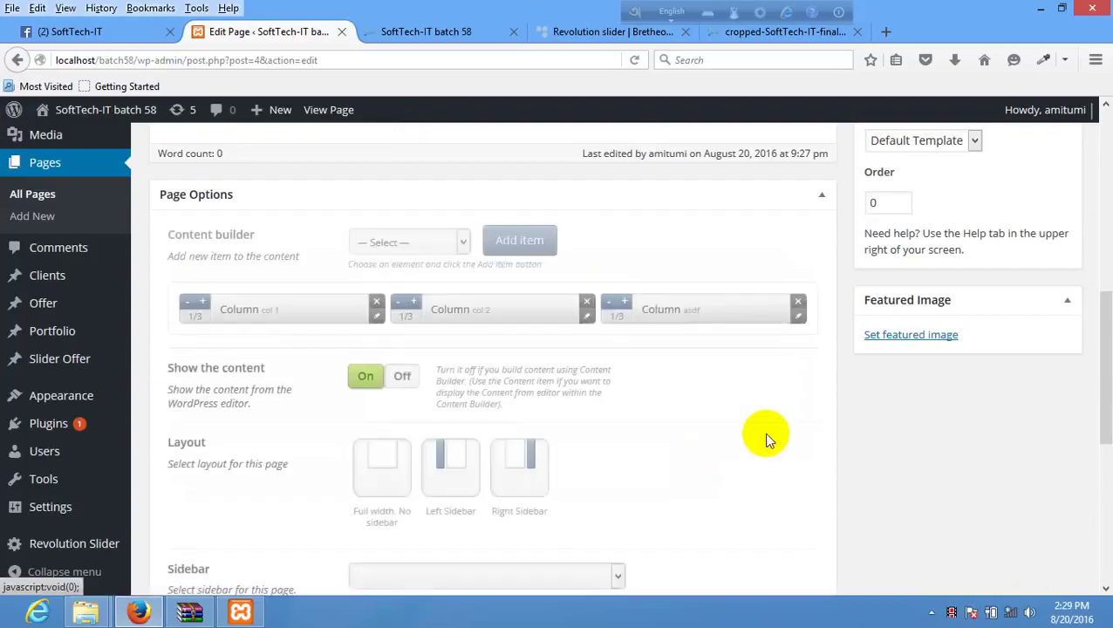
Step: Open the "asdf" Column item for editing and copy the Mobile apps column's full "column one-third" HTML from the Bretheon demo
click(796, 323)
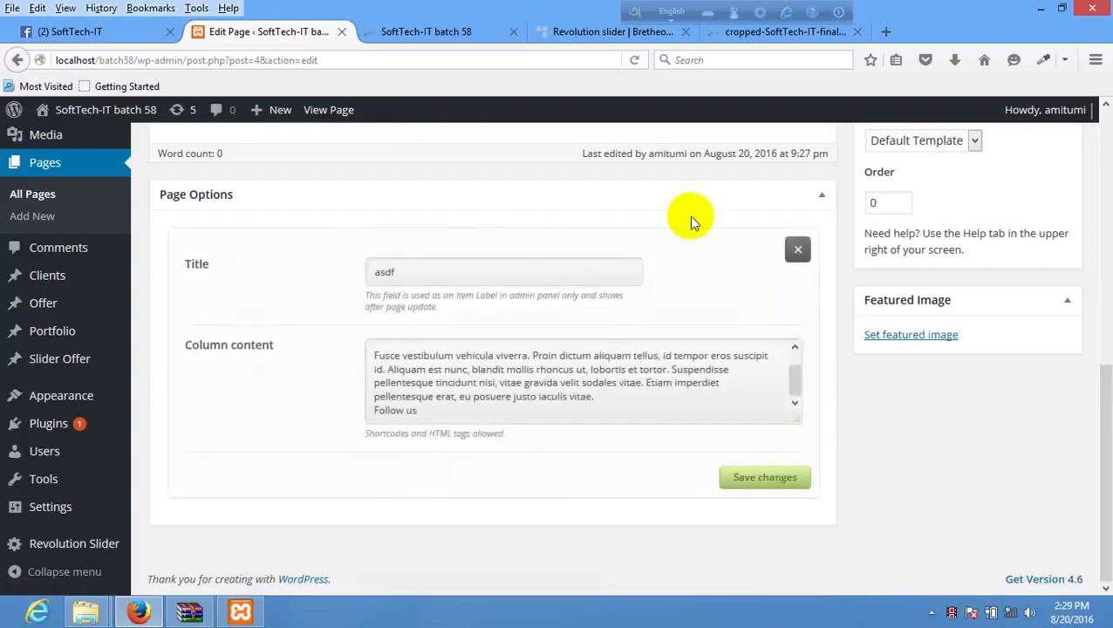
click(647, 31)
right_click(786, 220)
click(872, 366)
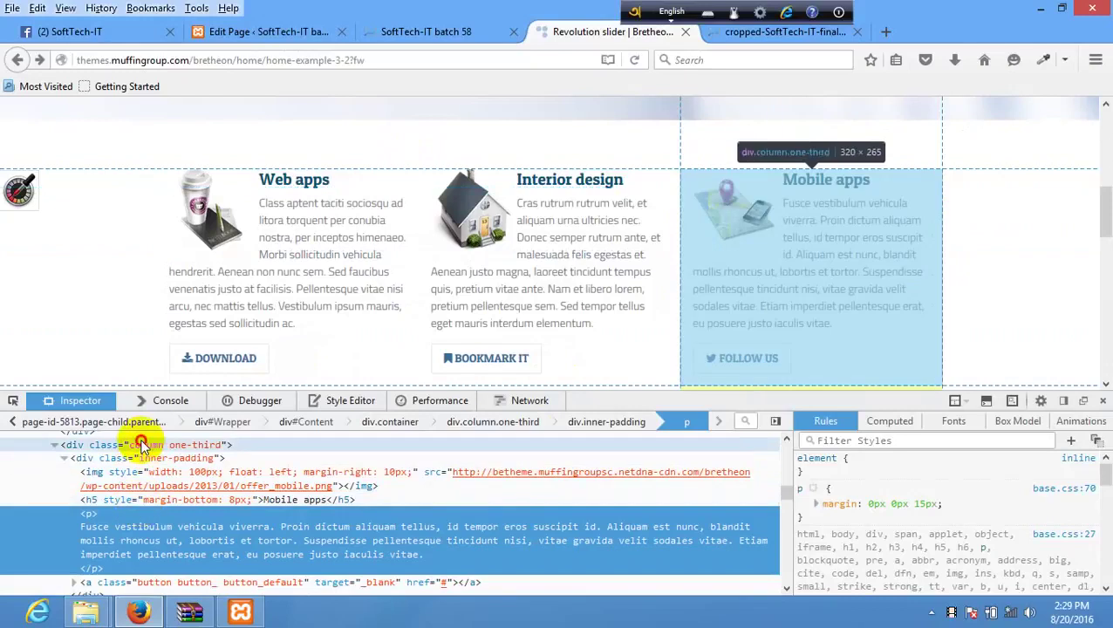
click(139, 442)
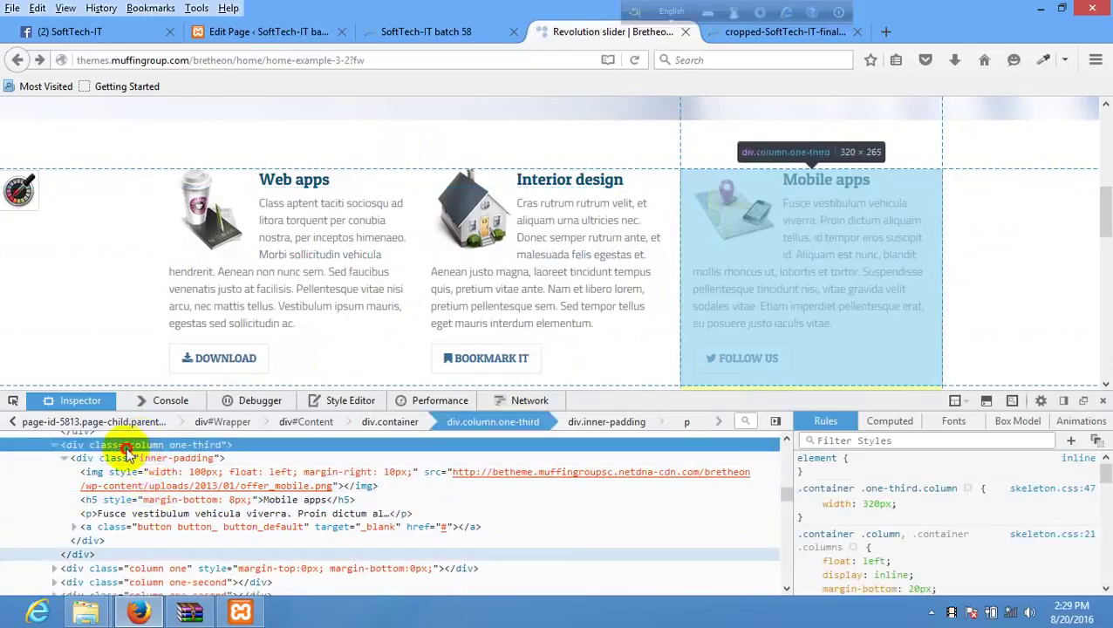
right_click(126, 454)
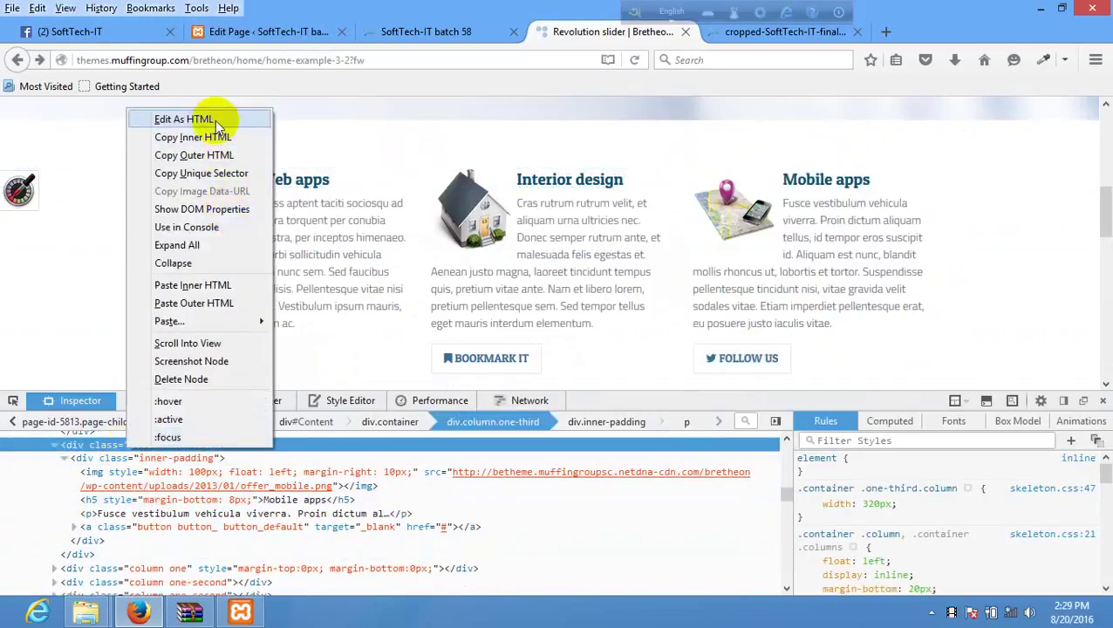
click(214, 120)
key(ctrl+a)
key(ctrl+c)
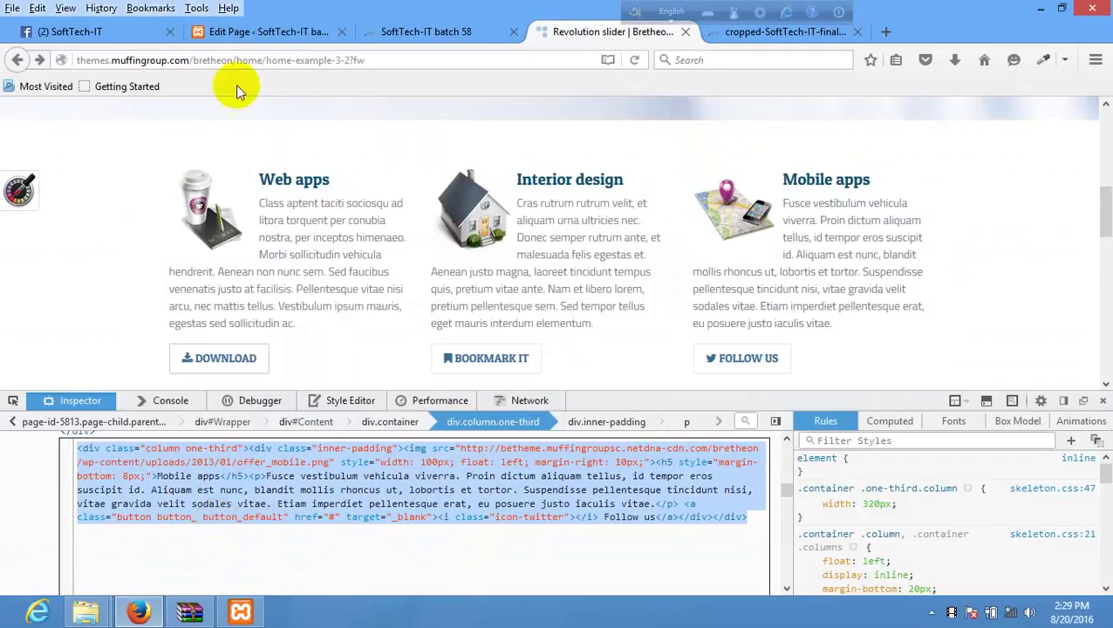
Step: Replace the "asdf" item's column content with the copied Mobile apps HTML and save the item
click(230, 33)
click(644, 410)
key(ctrl+a)
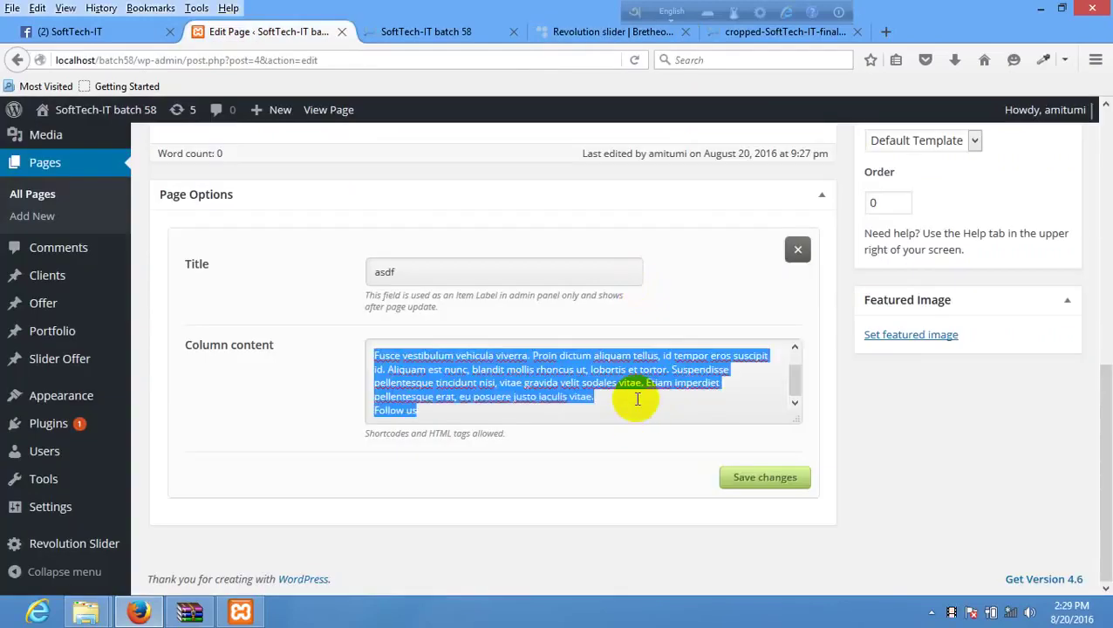
key(ctrl+v)
click(758, 480)
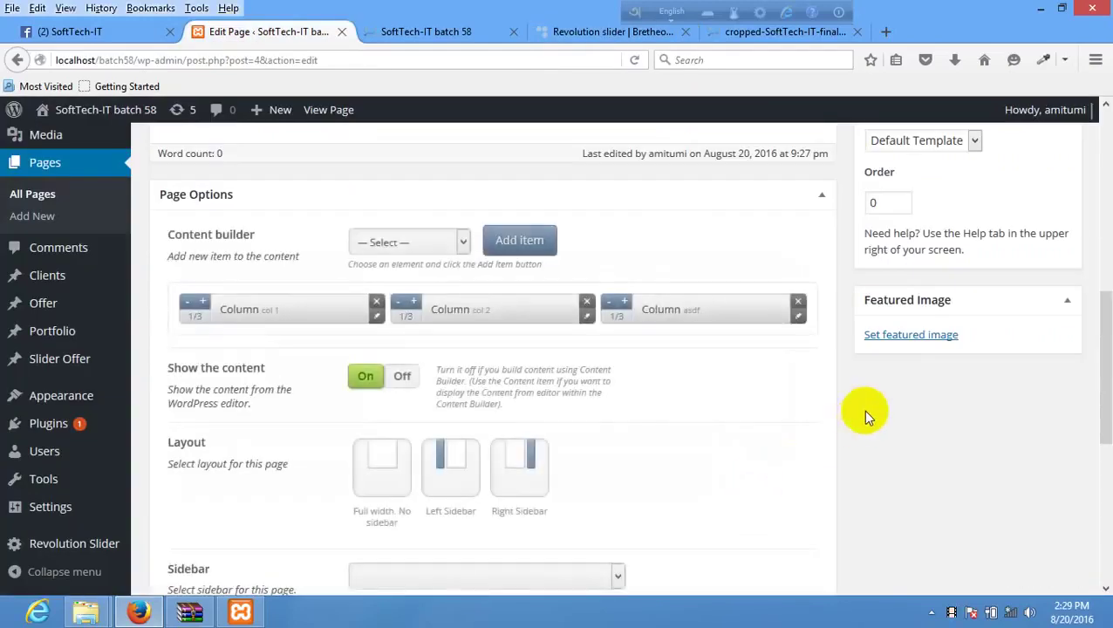
Step: Update the Home page with the new column markup and reload the site's home page
scroll(863, 410, up, 4)
click(1037, 288)
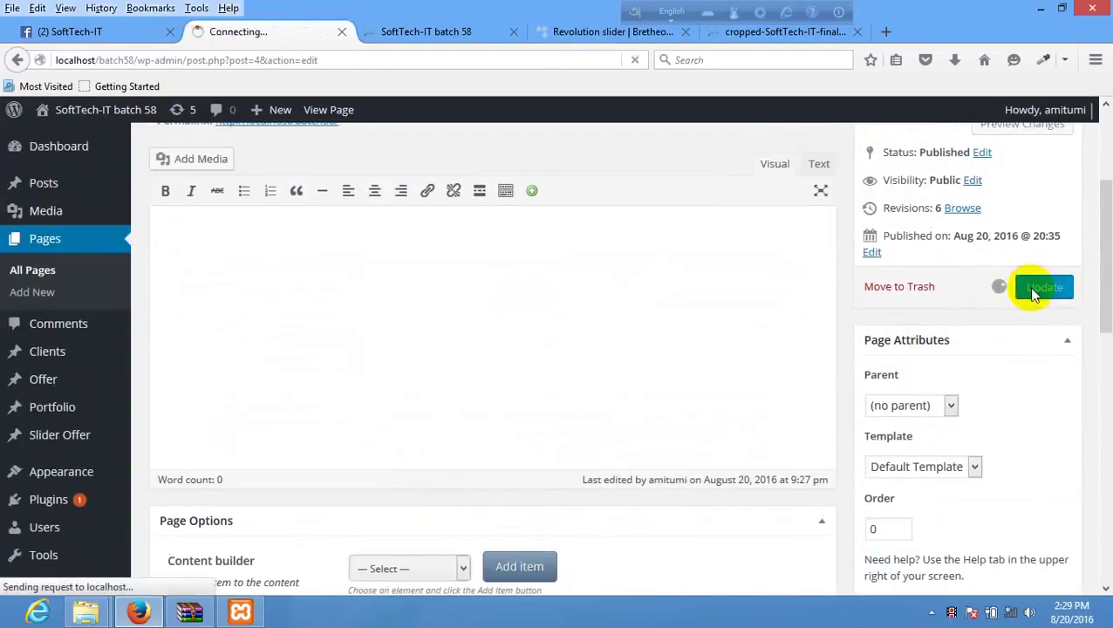
click(400, 30)
right_click(366, 321)
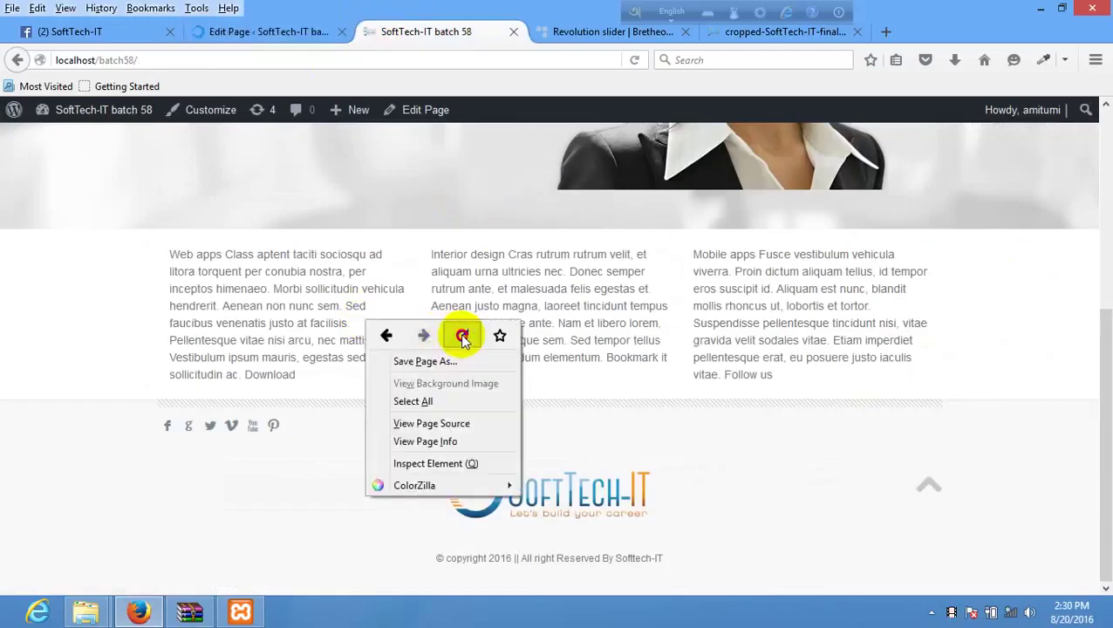
click(460, 332)
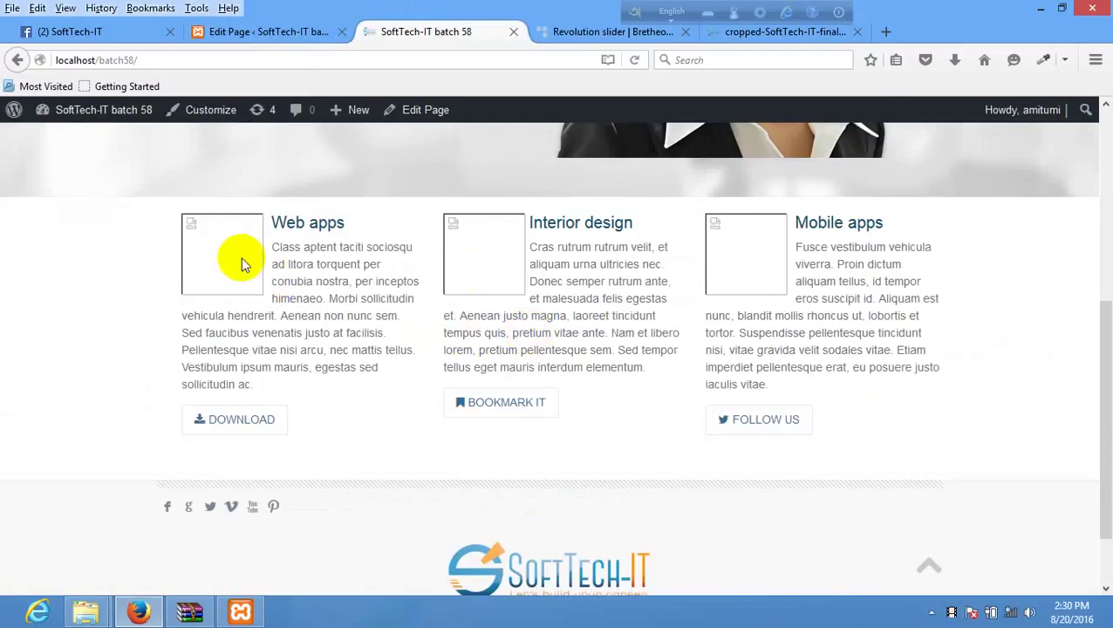
Step: Compare the images and text of the site's three columns with the ones in the Bretheon demo
click(573, 36)
click(298, 33)
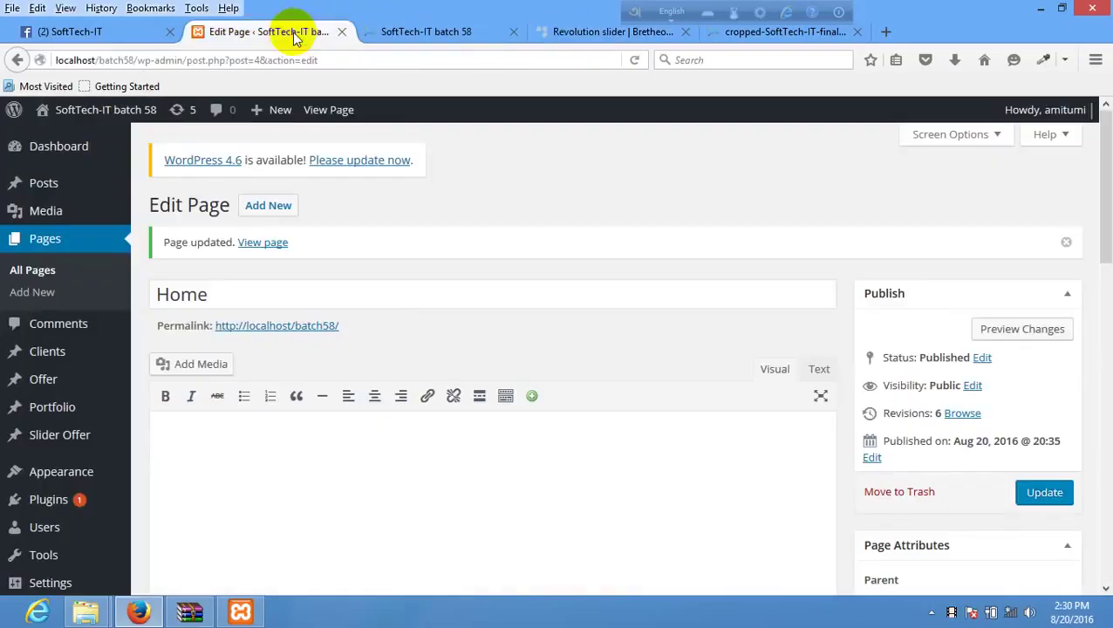
click(454, 33)
click(576, 33)
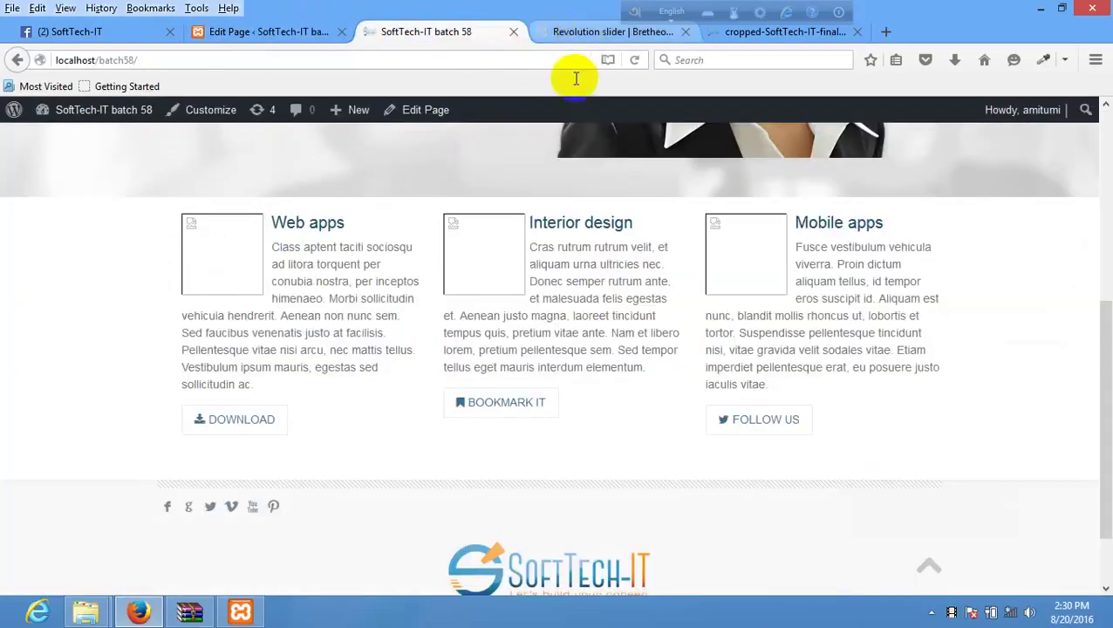
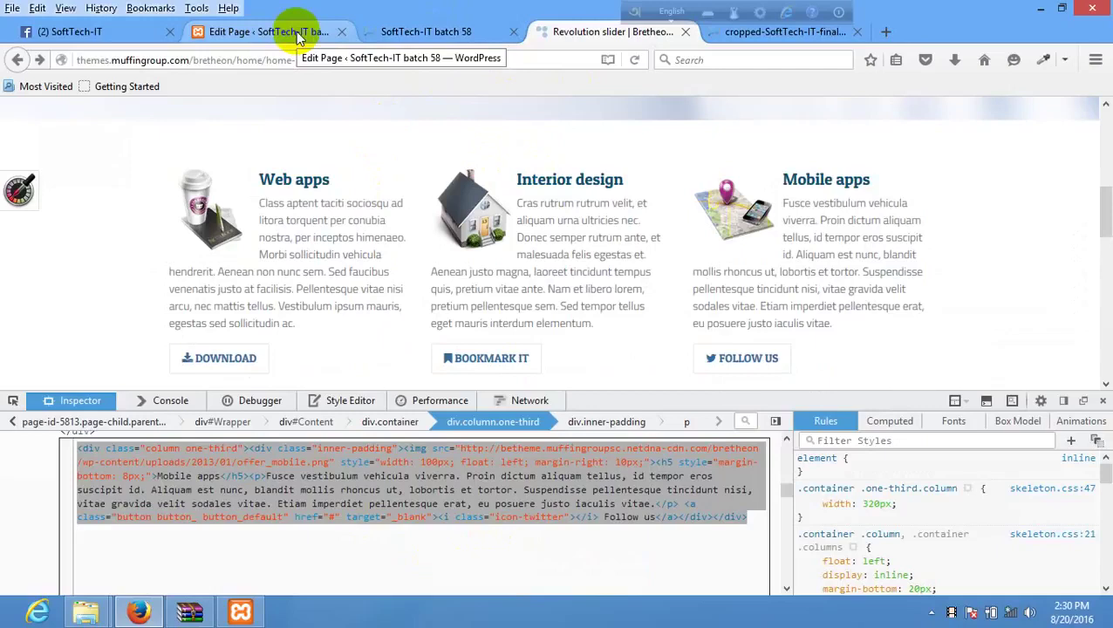
Step: Connect the computer to the SoftTech-IT Wi-Fi network
click(1012, 613)
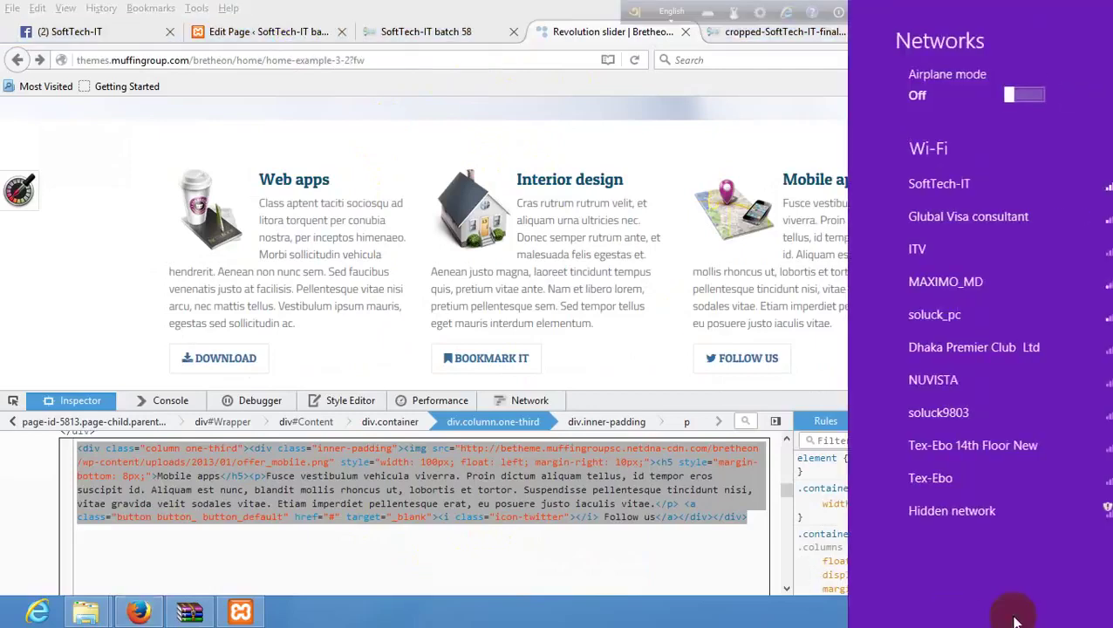
click(975, 186)
click(1043, 280)
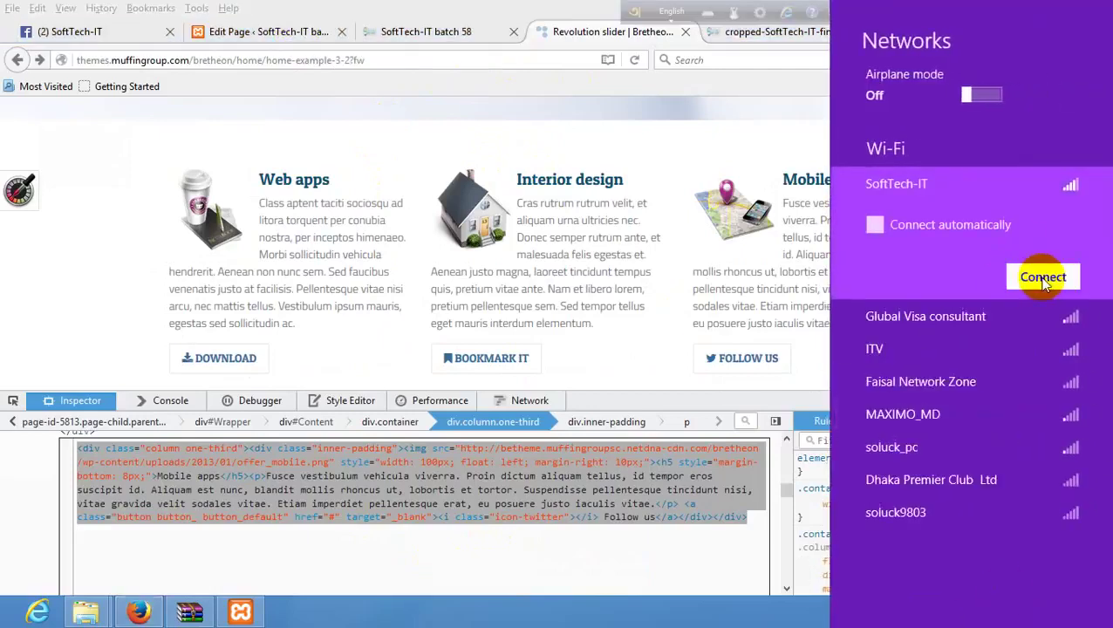
Step: Reload the SoftTech-IT batch 58 home page to load the images of its three columns
click(430, 39)
click(430, 39)
right_click(352, 252)
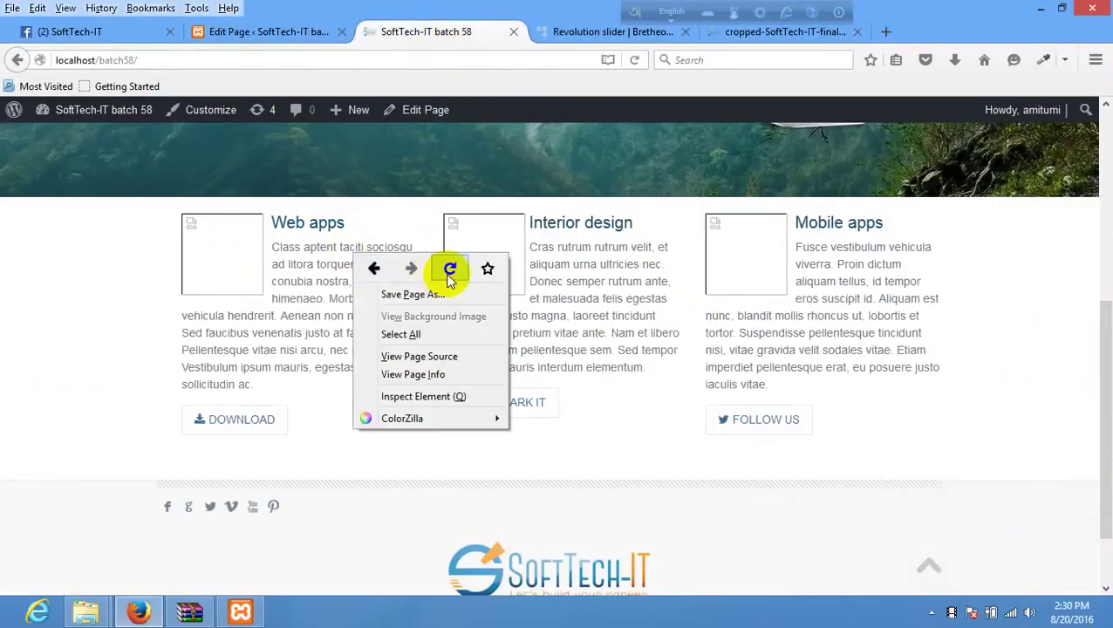
click(448, 270)
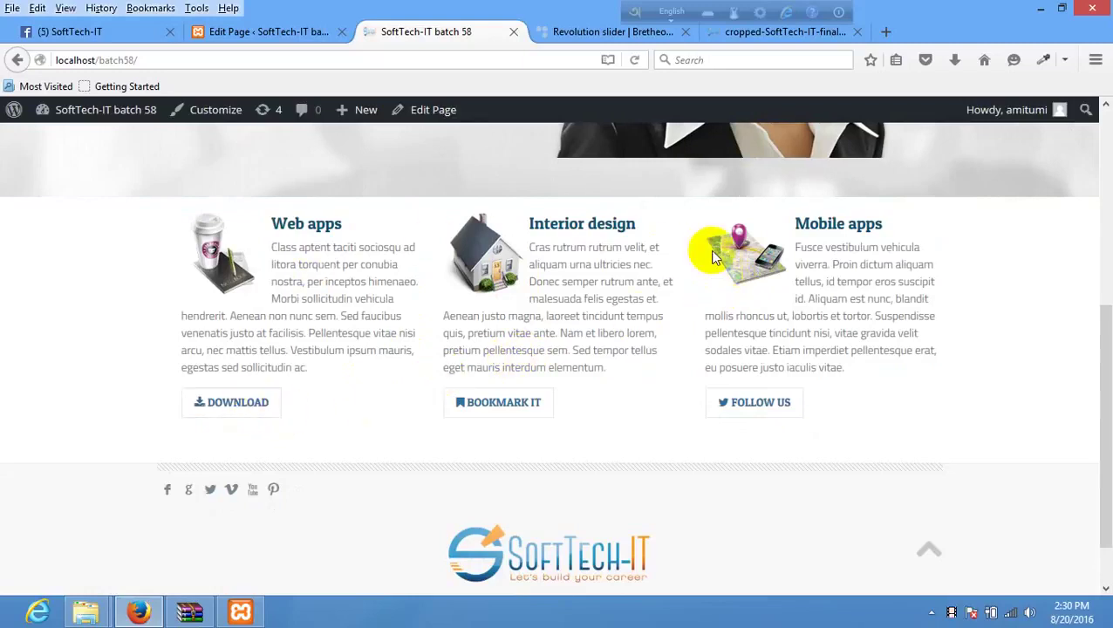
Step: Close the page inspector on the Bretheon demo and compare the area below its three columns with the site
click(621, 31)
click(1103, 400)
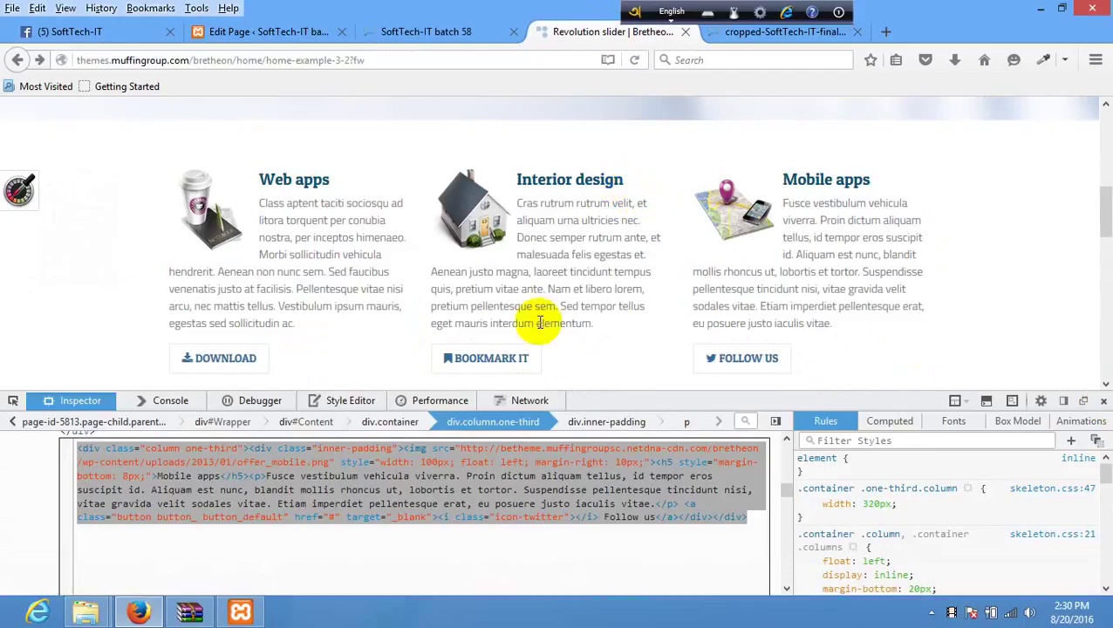
scroll(489, 318, down, 2)
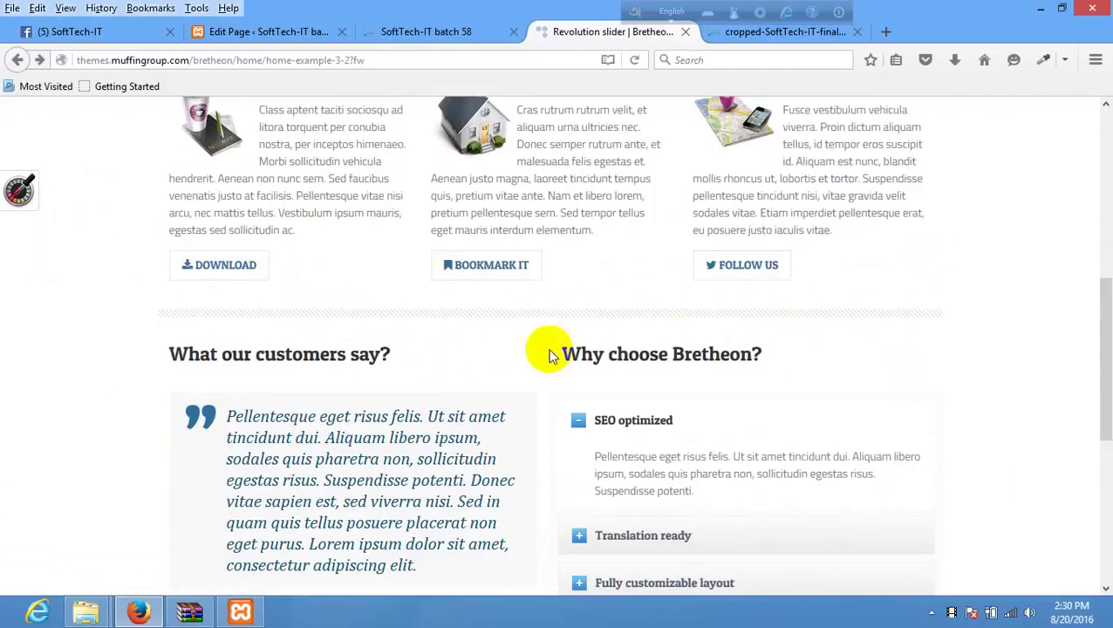
click(422, 32)
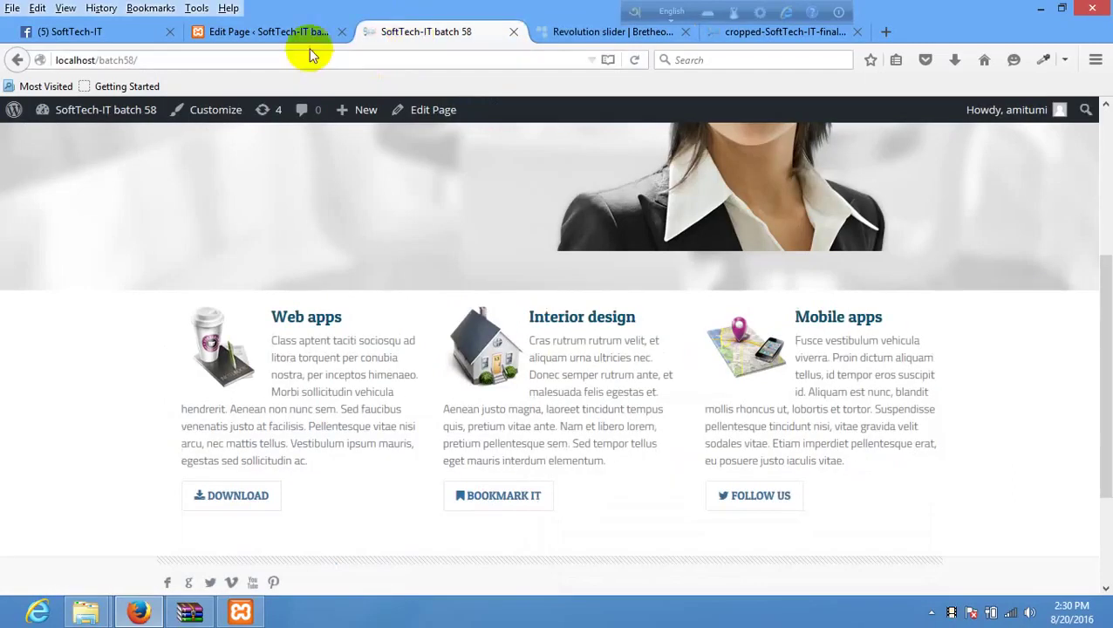
Step: Add a Divider item to the Home page's content builder after the three columns
click(309, 33)
scroll(265, 300, down, 10)
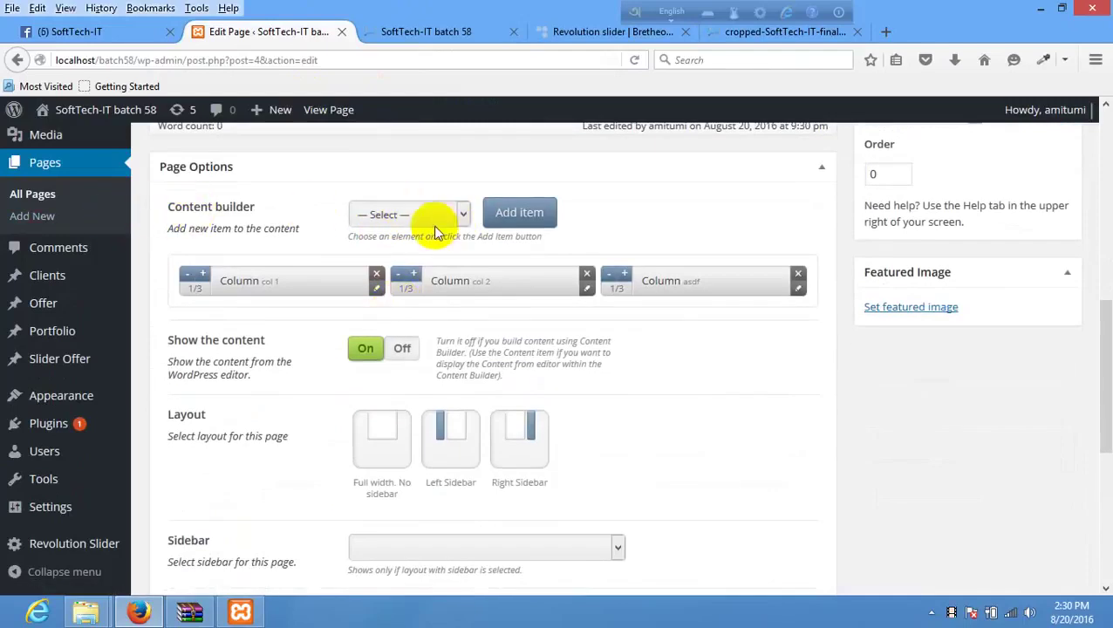
click(432, 224)
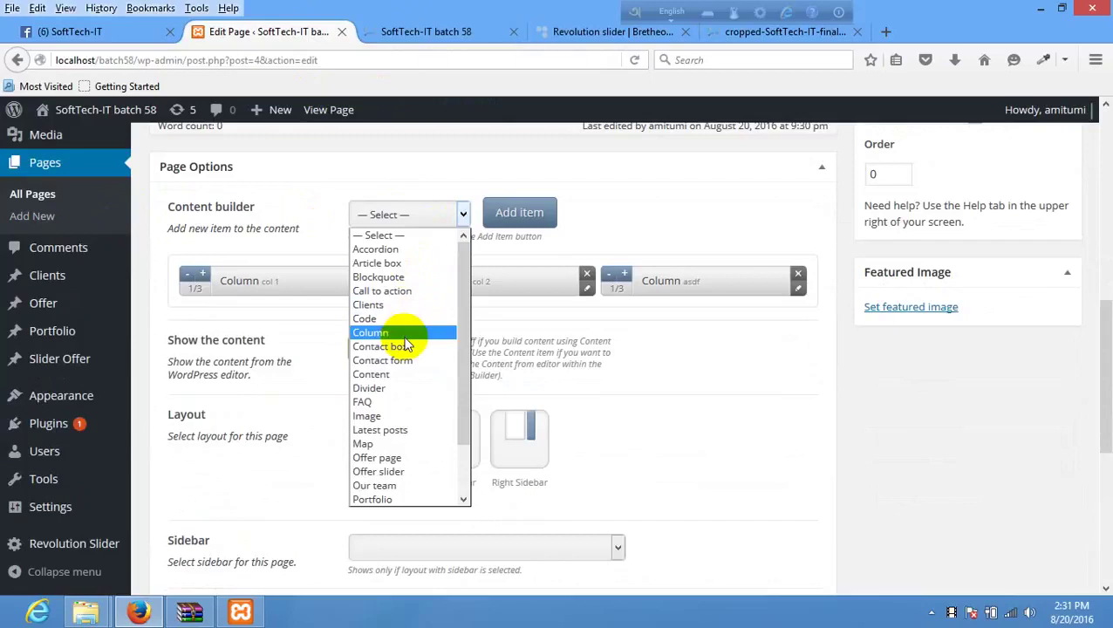
scroll(407, 375, down, 2)
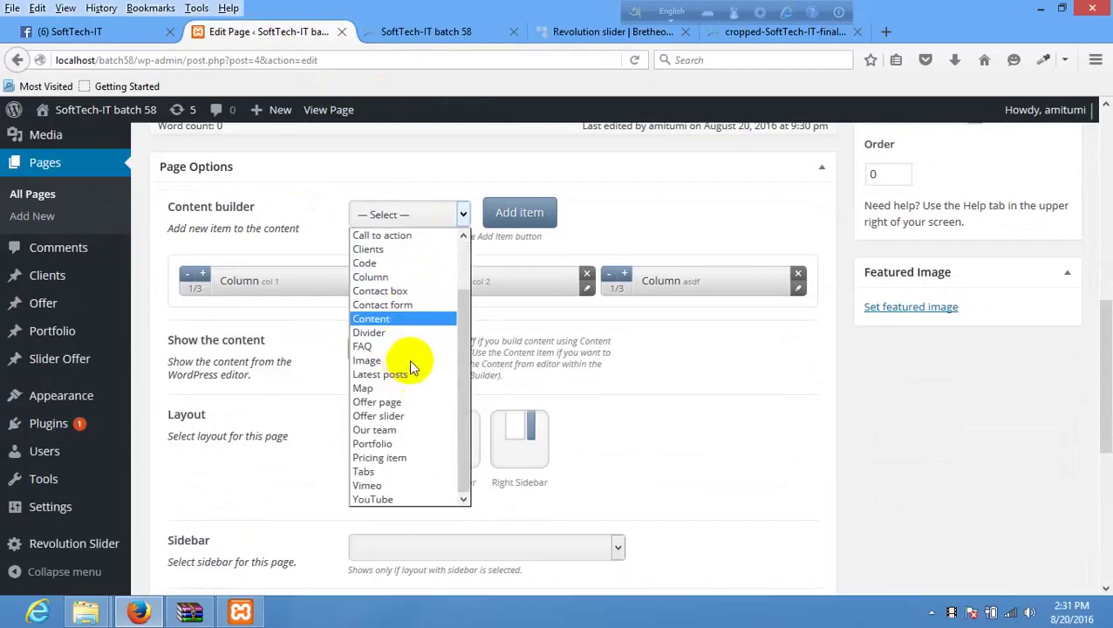
scroll(410, 358, up, 2)
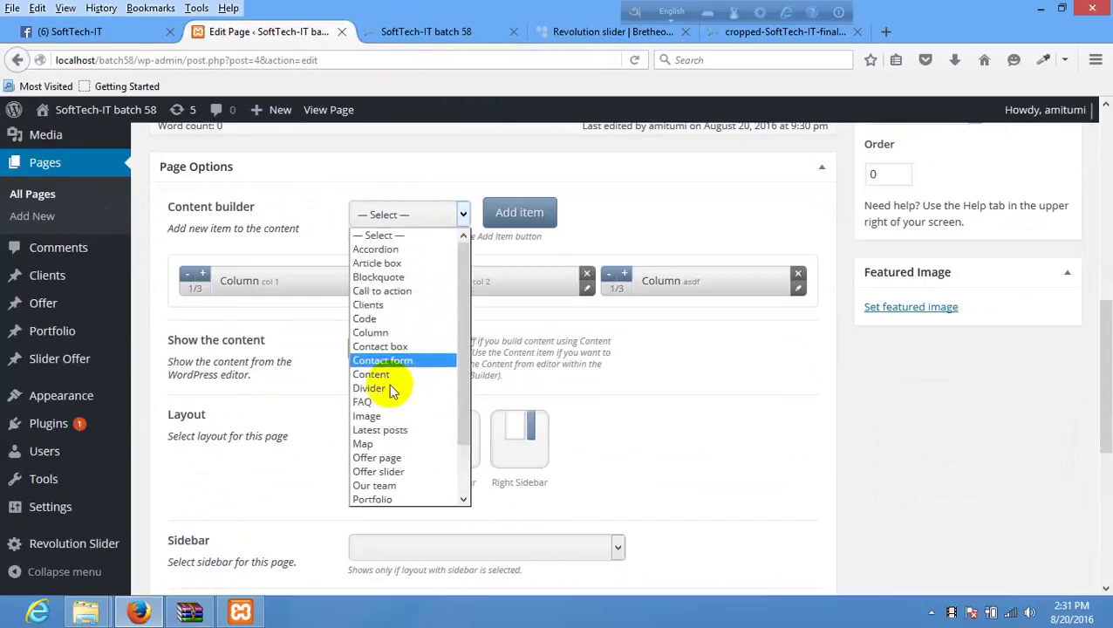
click(387, 391)
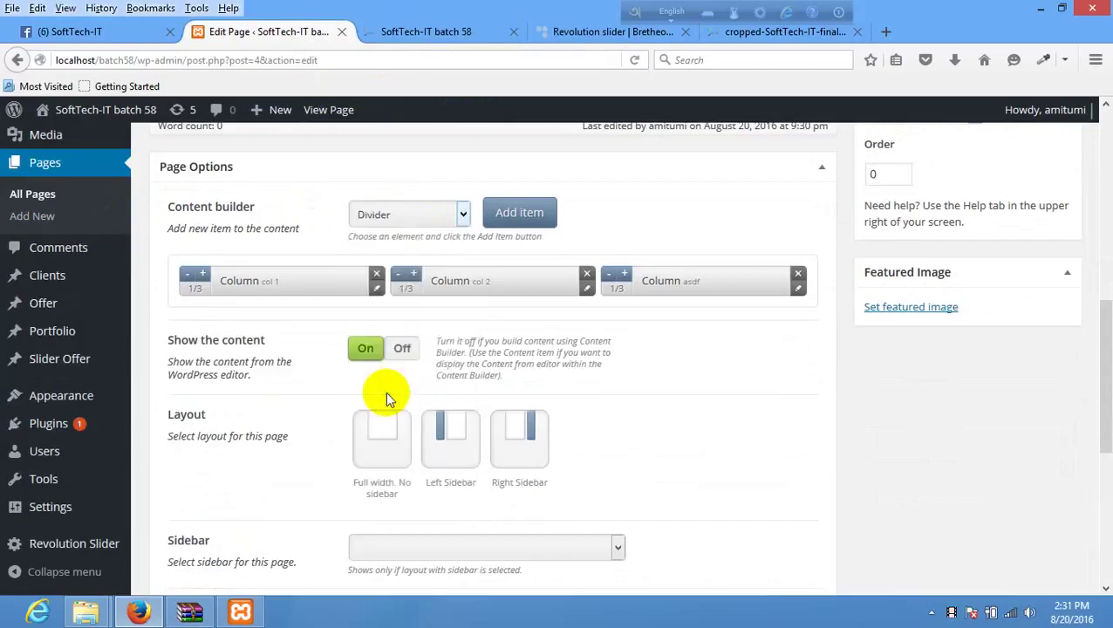
click(542, 216)
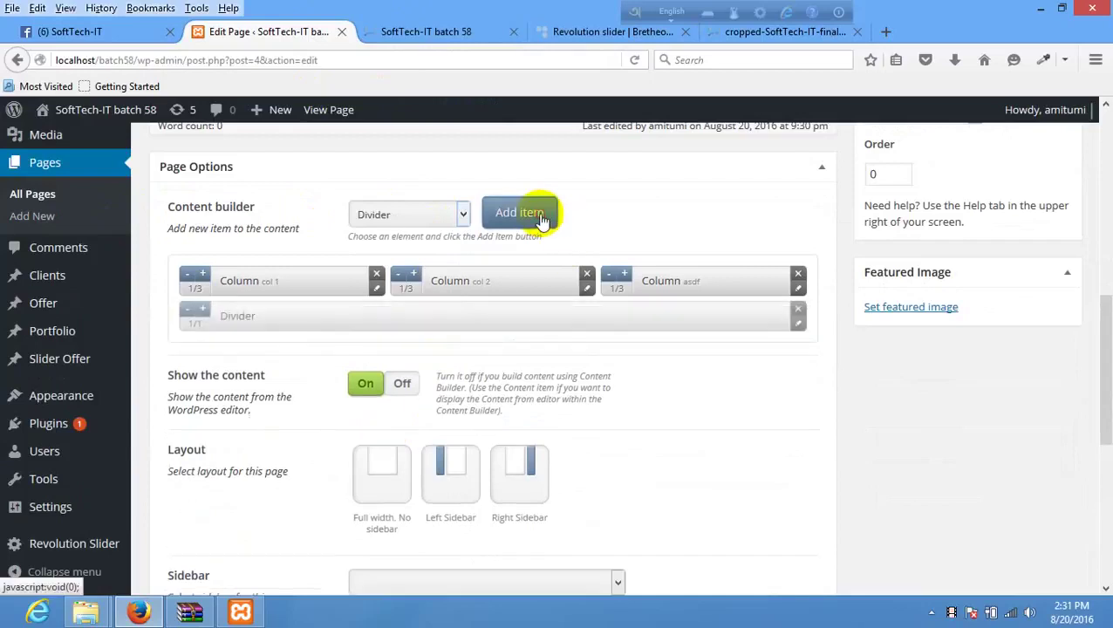
Step: Update the Home page with the added divider and reload the site's home page
scroll(1045, 246, up, 10)
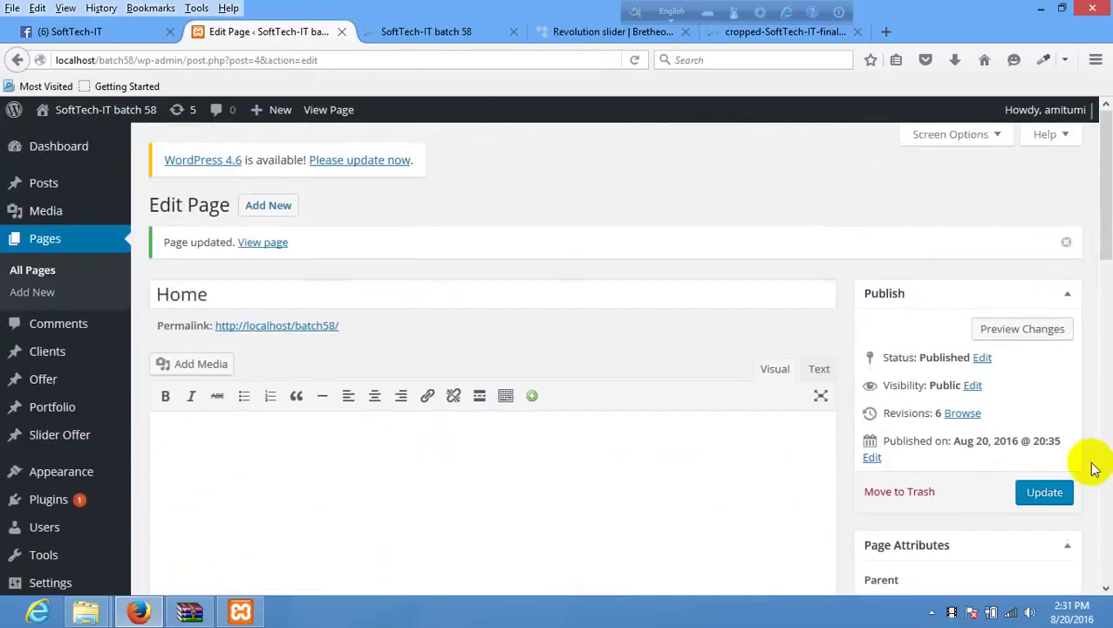
click(1044, 492)
click(460, 31)
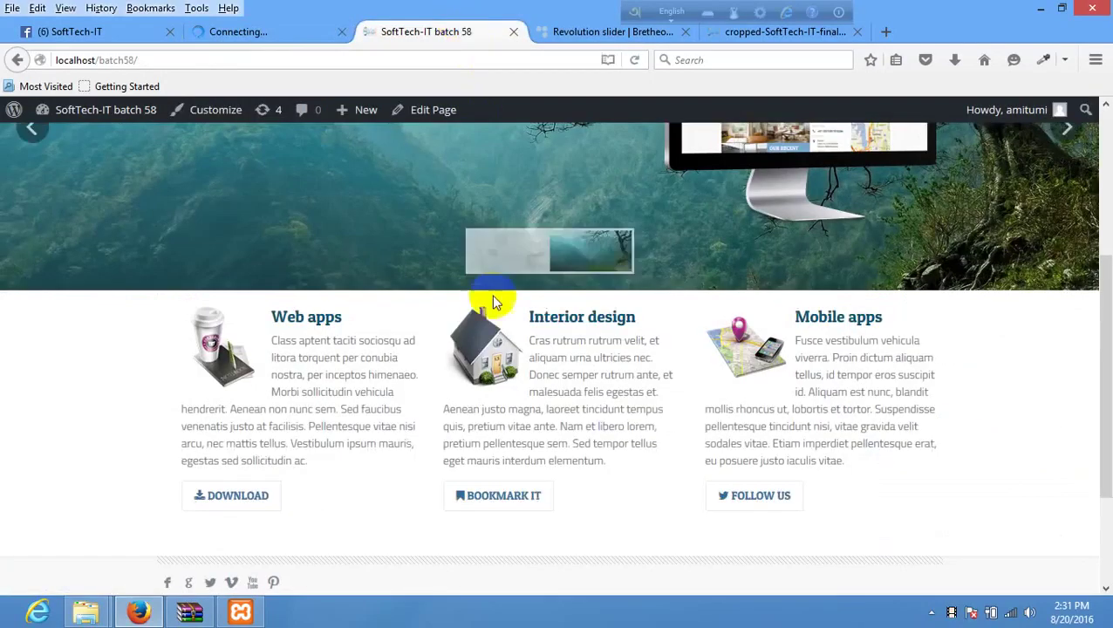
scroll(469, 249, down, 3)
right_click(389, 302)
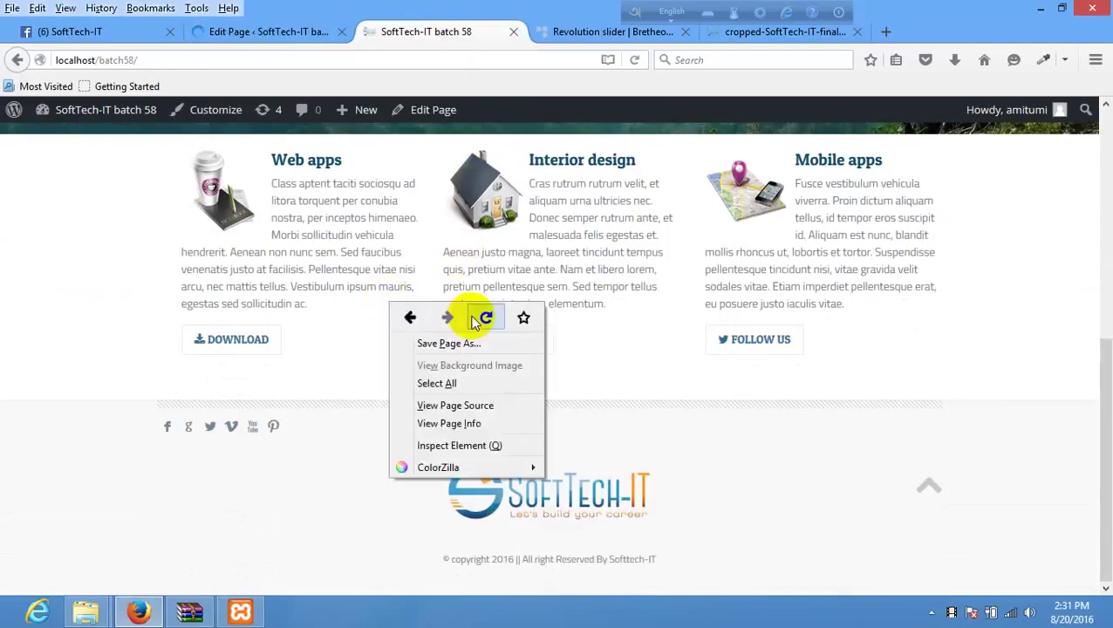
click(486, 319)
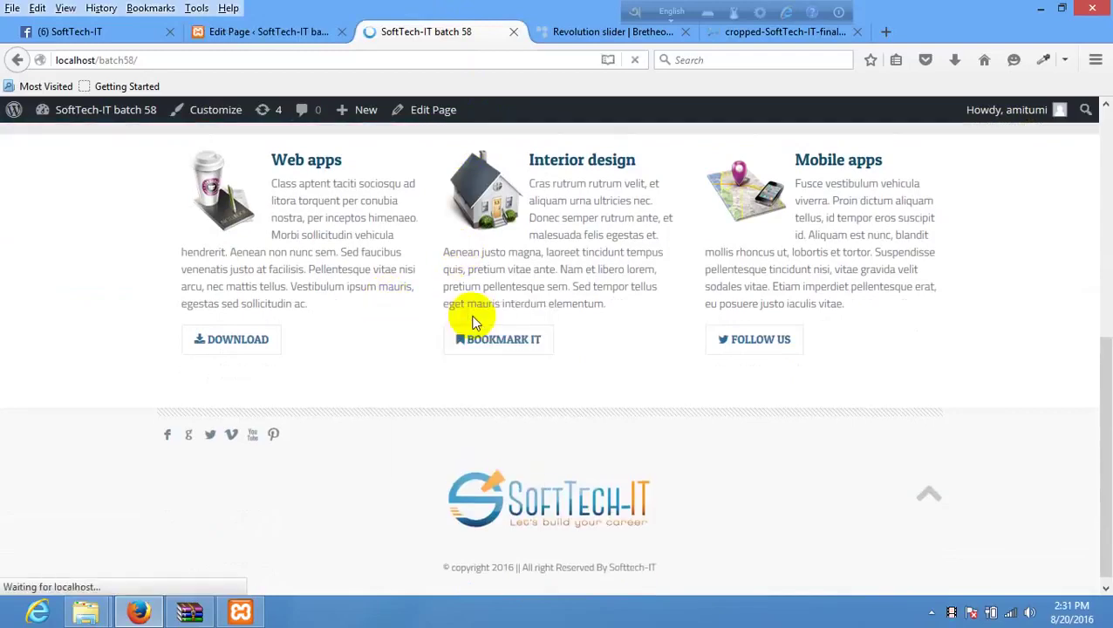
Step: Set the Divider item's Show line option to Yes and save the item
click(262, 35)
scroll(543, 249, down, 5)
scroll(531, 261, down, 3)
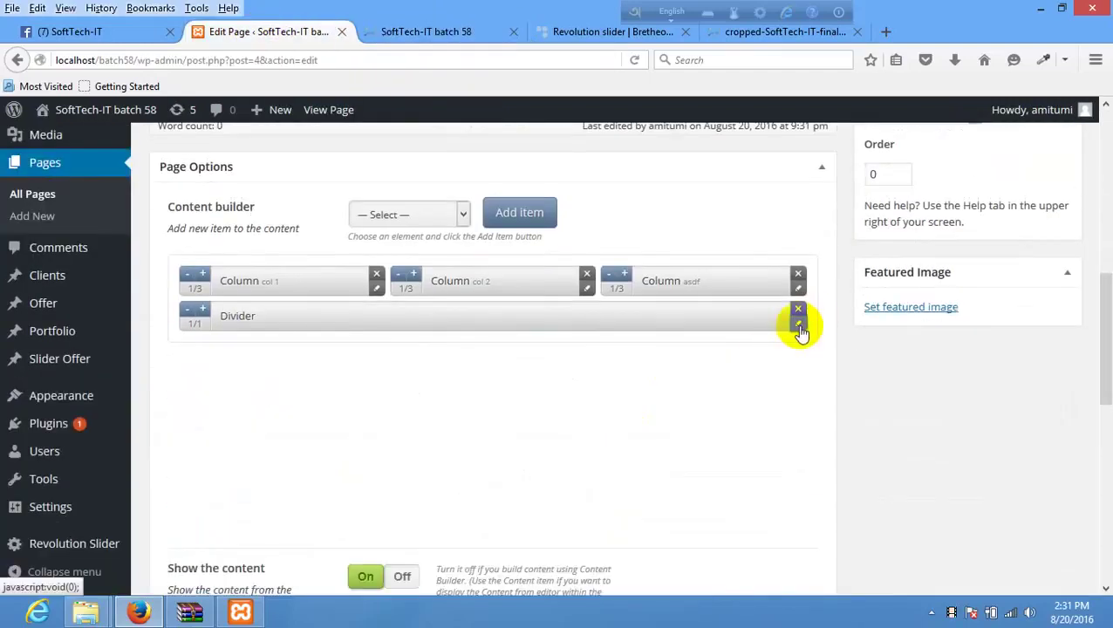
click(798, 325)
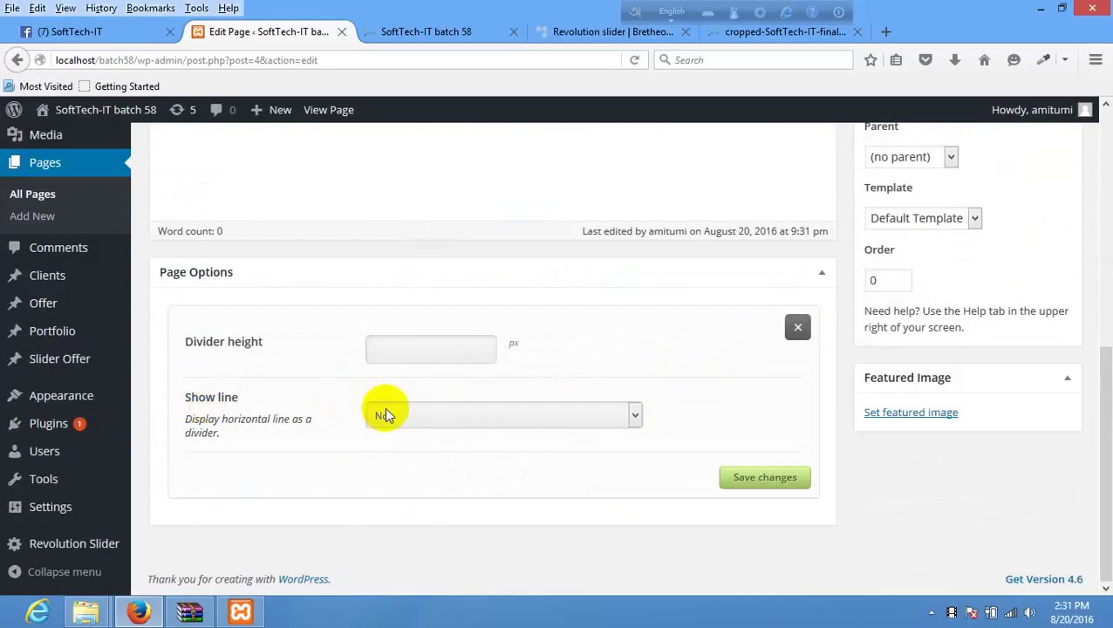
click(443, 416)
click(401, 450)
click(435, 352)
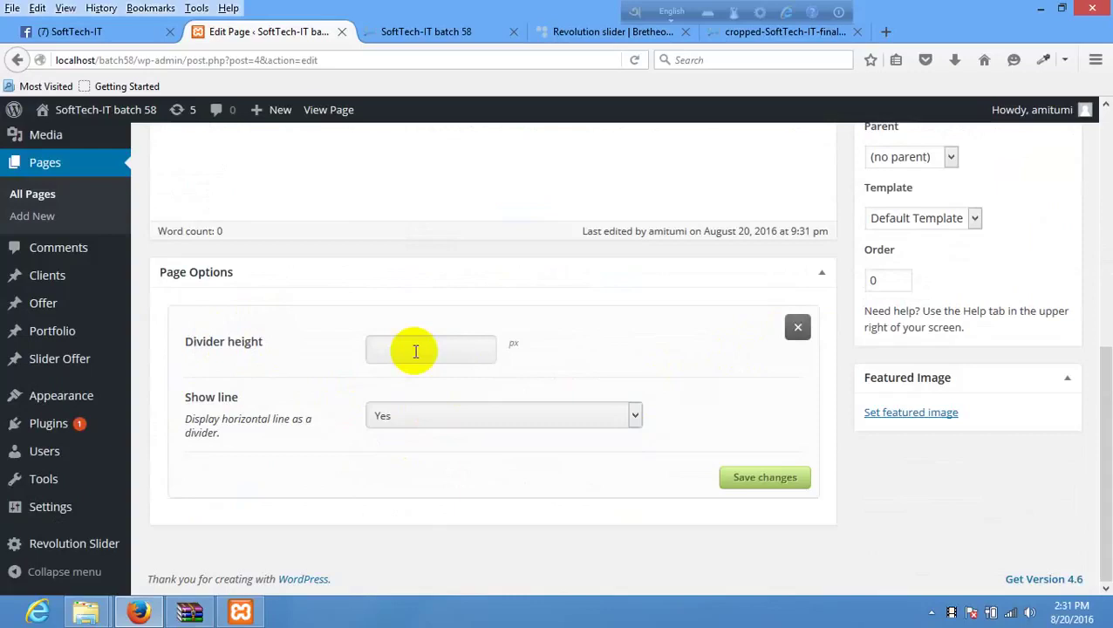
click(771, 485)
Step: Update the Home page with the divider's line setting and reload the site's home page
scroll(1025, 335, up, 2)
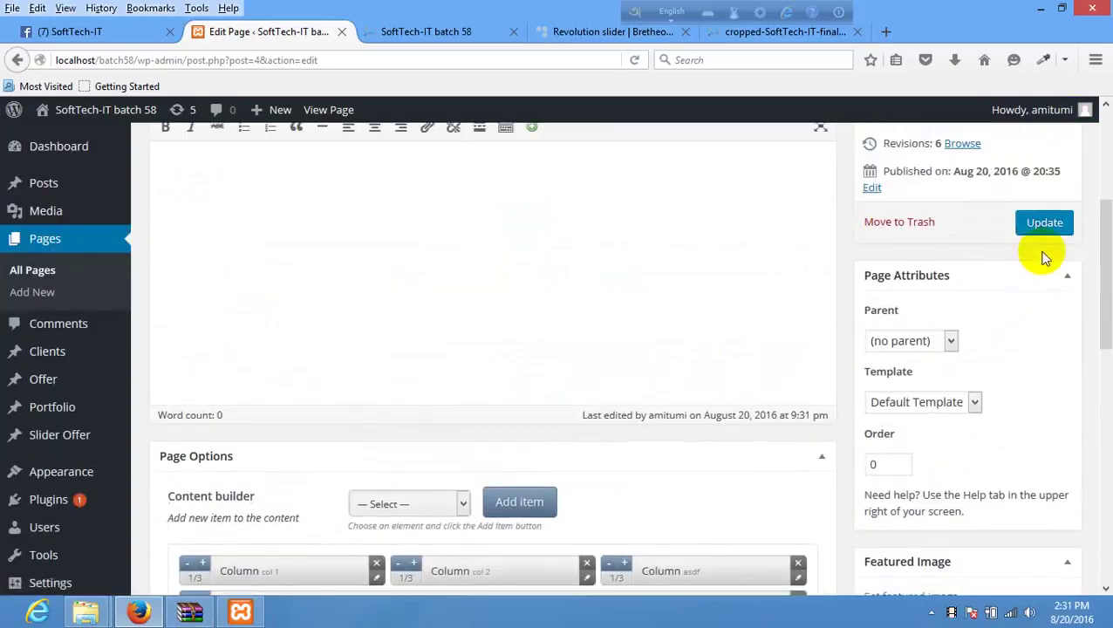
click(1042, 224)
click(388, 31)
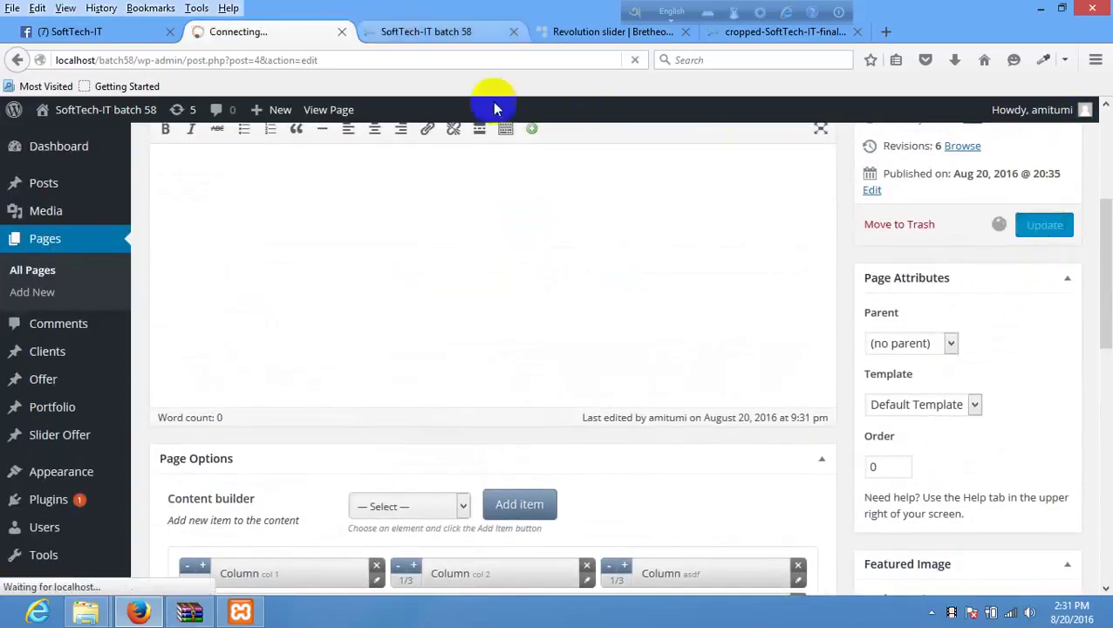
right_click(369, 247)
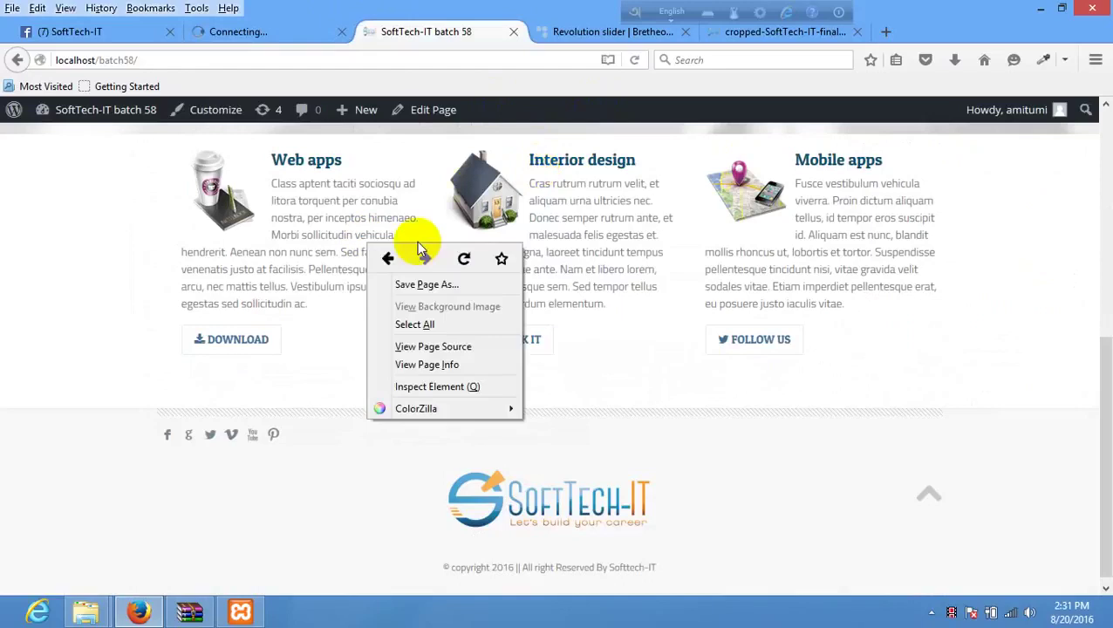
click(464, 260)
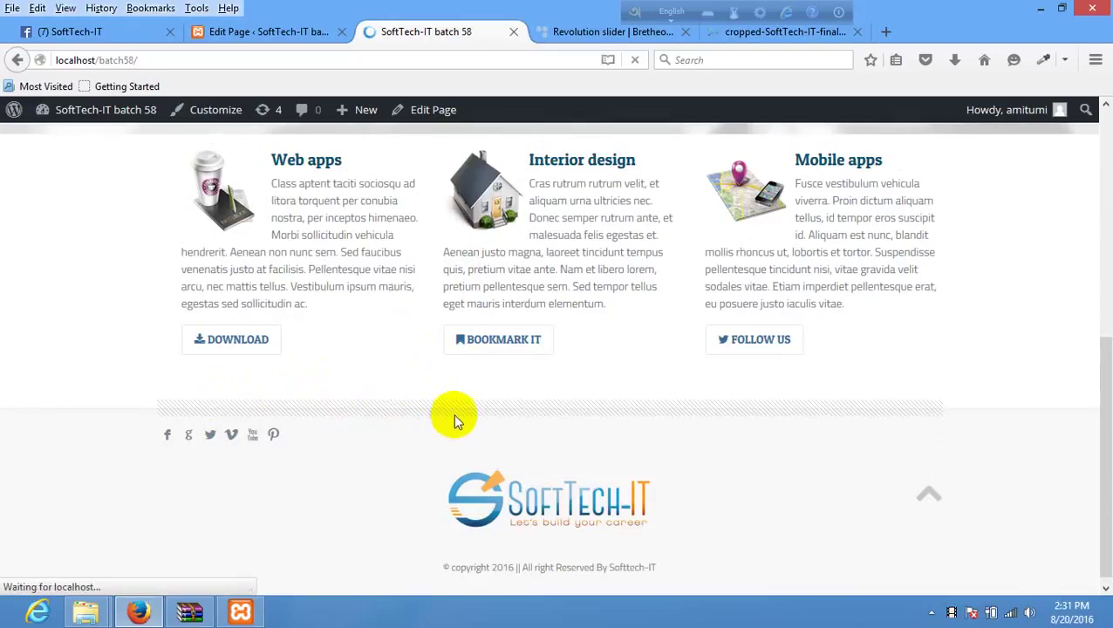
Step: Reload the site's home page once more and check the divider line between the columns and the footer
click(269, 29)
click(410, 39)
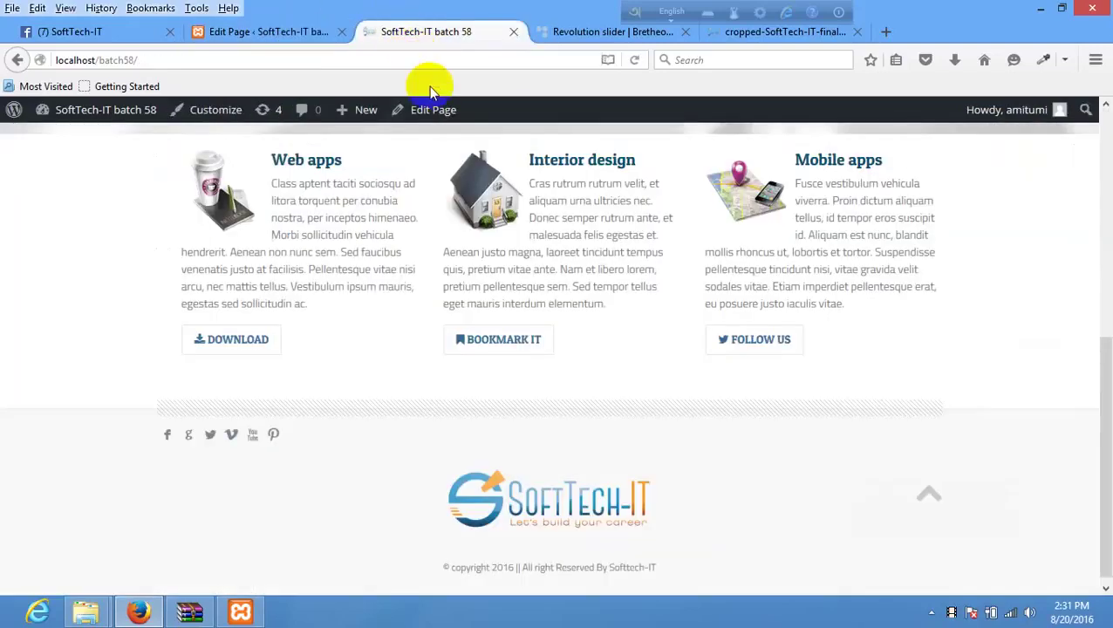
right_click(419, 260)
click(514, 275)
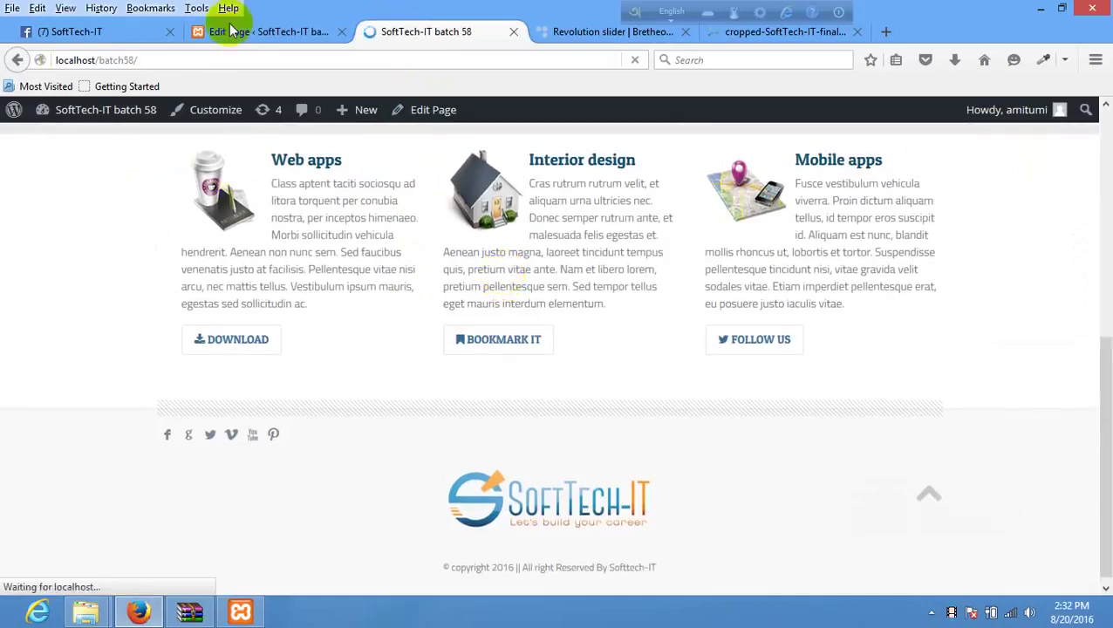
click(269, 35)
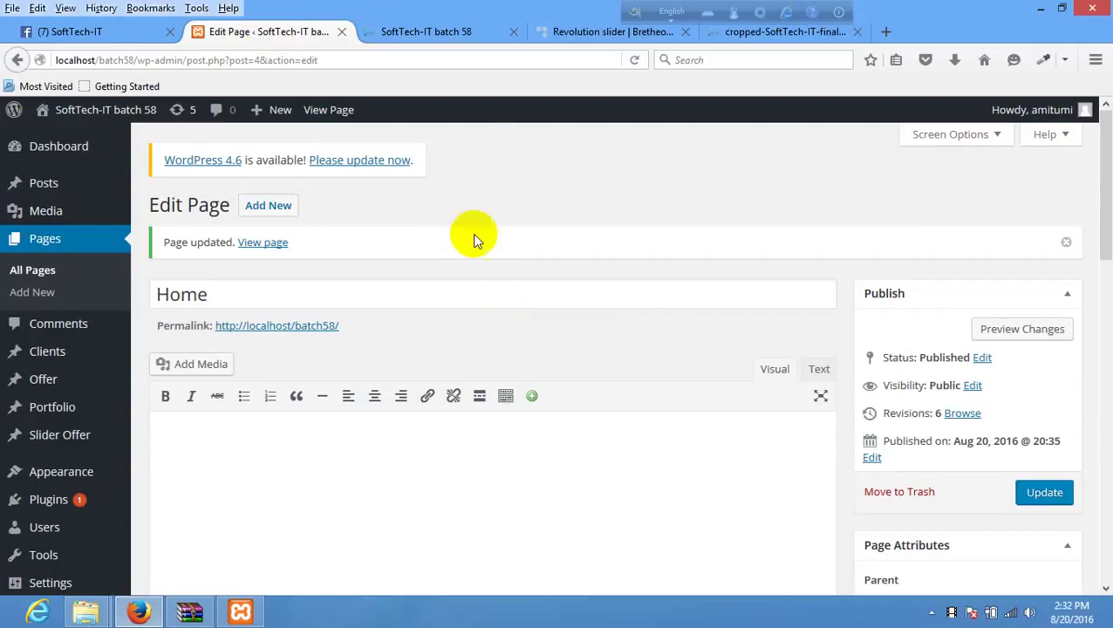
click(441, 33)
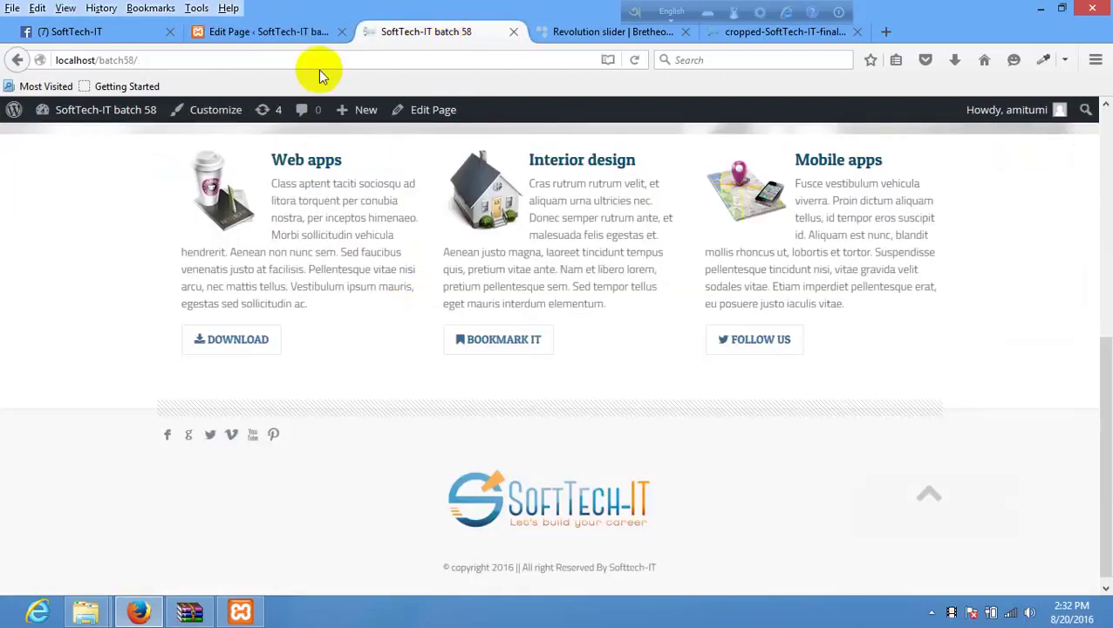
click(279, 28)
click(430, 34)
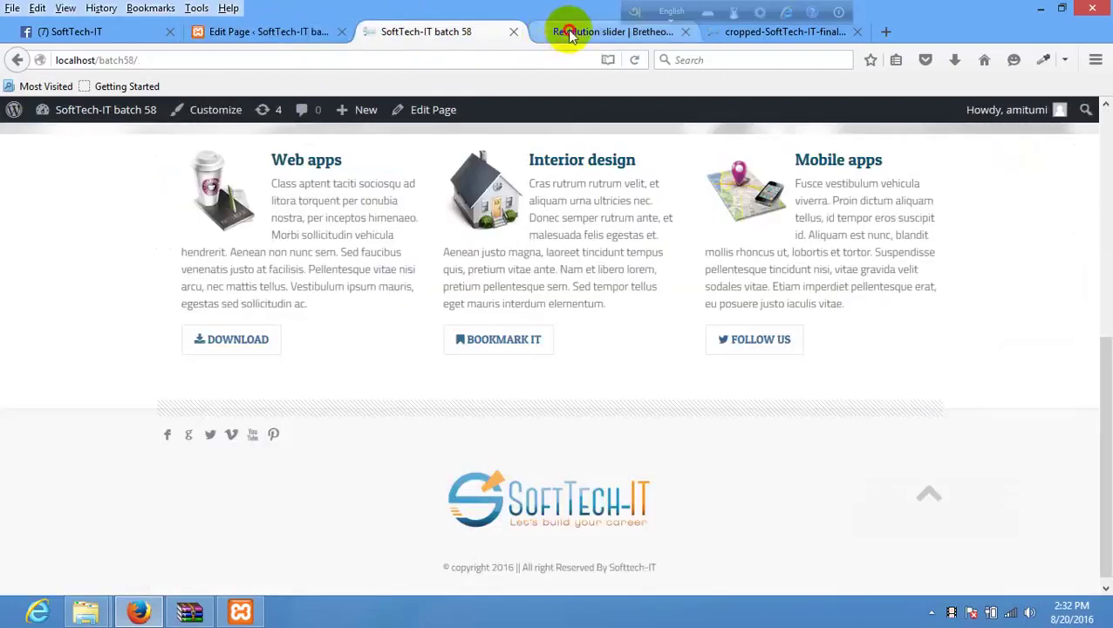
Step: Review the Bretheon demo's content below the divider, including the "What our customers say?" section heading
click(577, 31)
scroll(260, 365, down, 2)
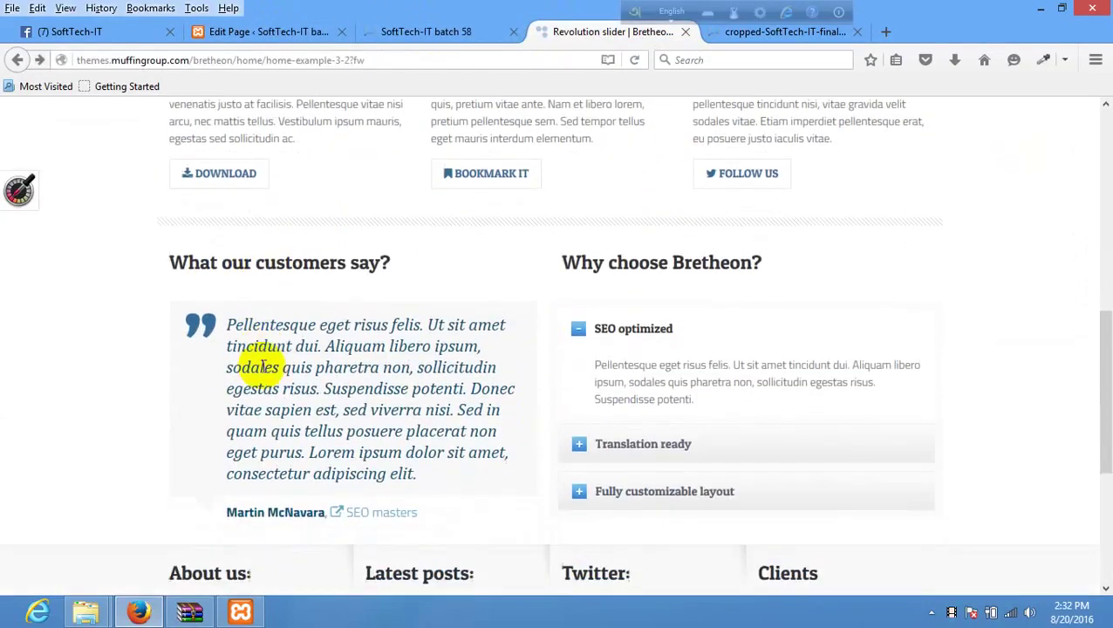
scroll(260, 366, up, 2)
scroll(260, 353, down, 5)
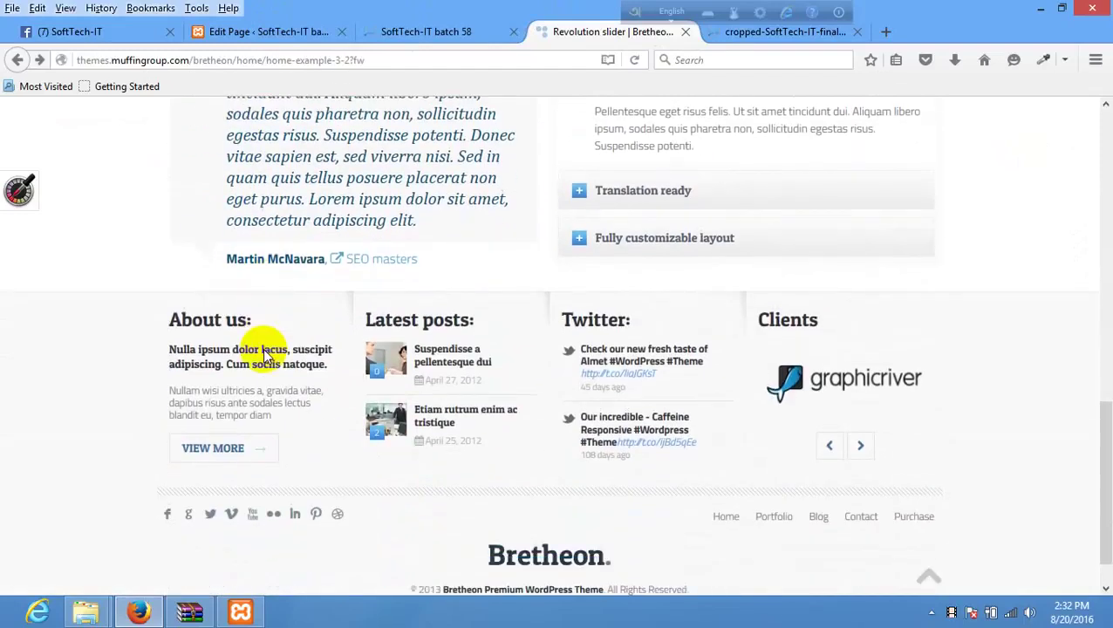
scroll(266, 348, up, 3)
drag(162, 250, 402, 249)
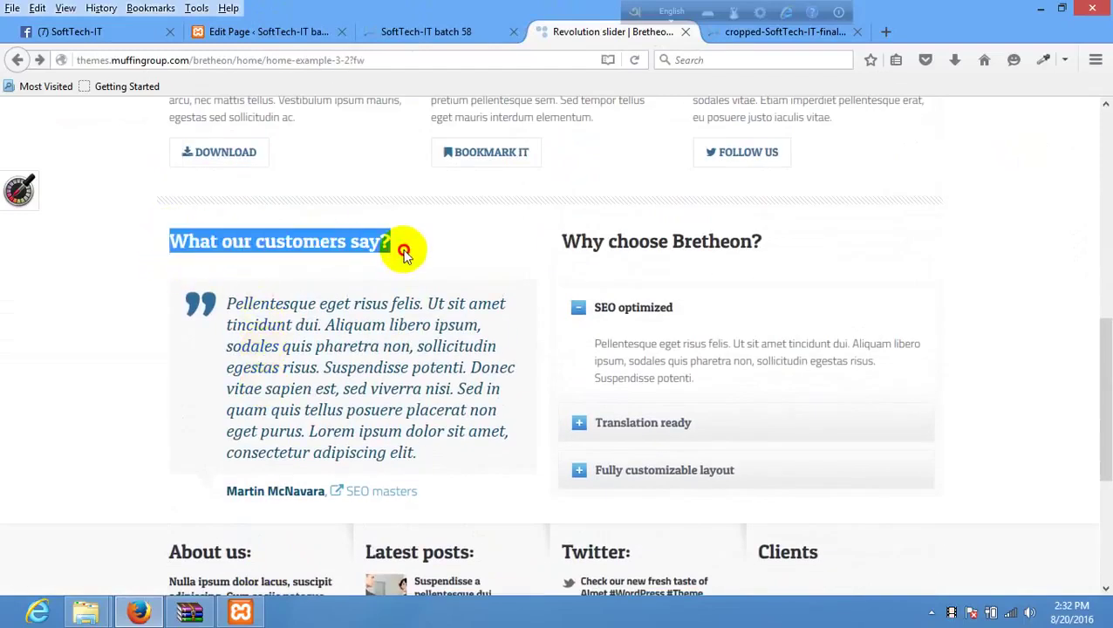
Step: Copy the full customer quote under "What our customers say?" in the Bretheon demo
click(228, 303)
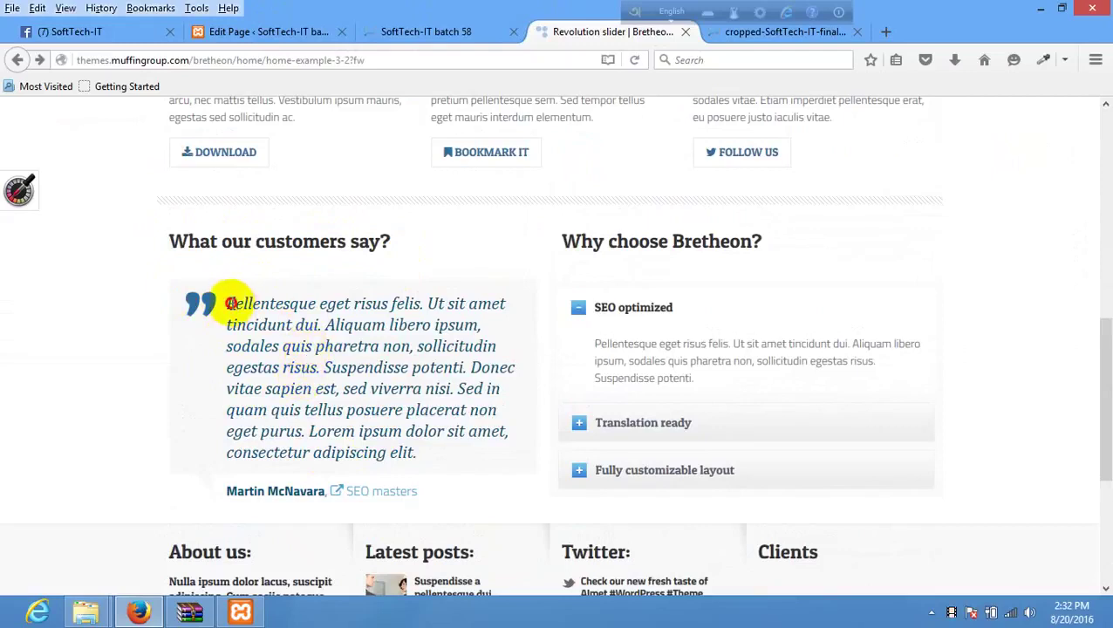
drag(228, 304, 424, 448)
click(428, 443)
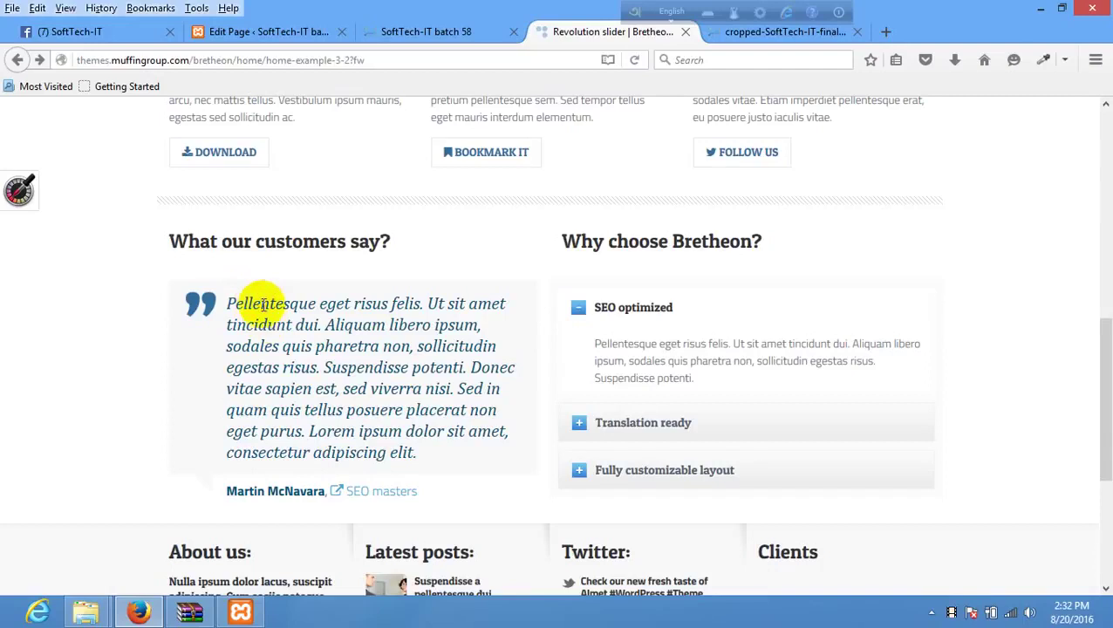
drag(226, 302, 400, 455)
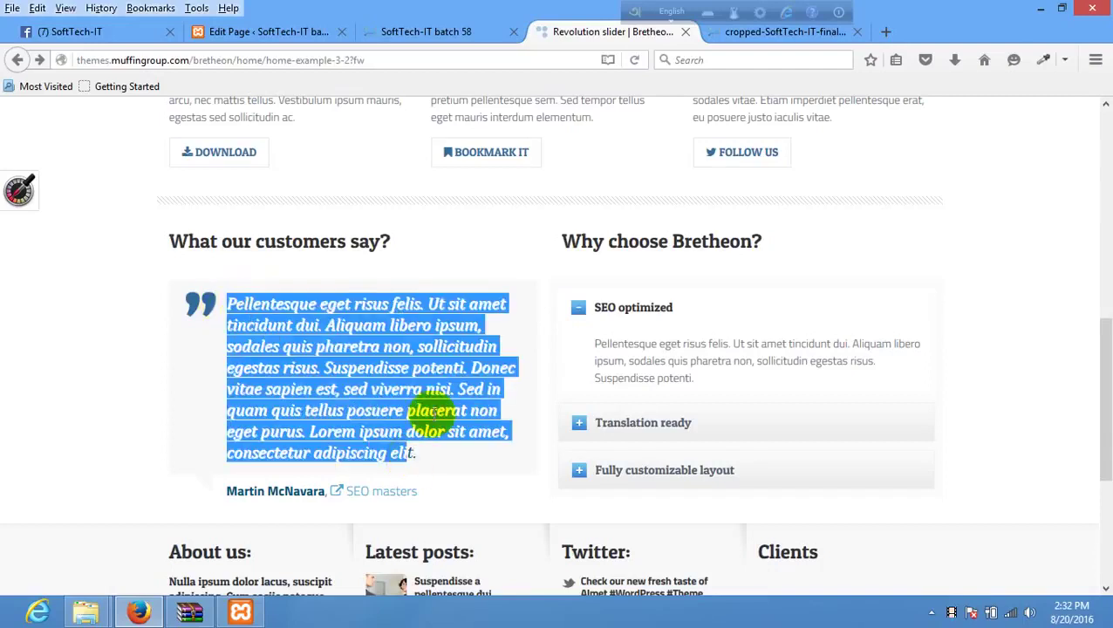
click(248, 303)
drag(223, 305, 415, 462)
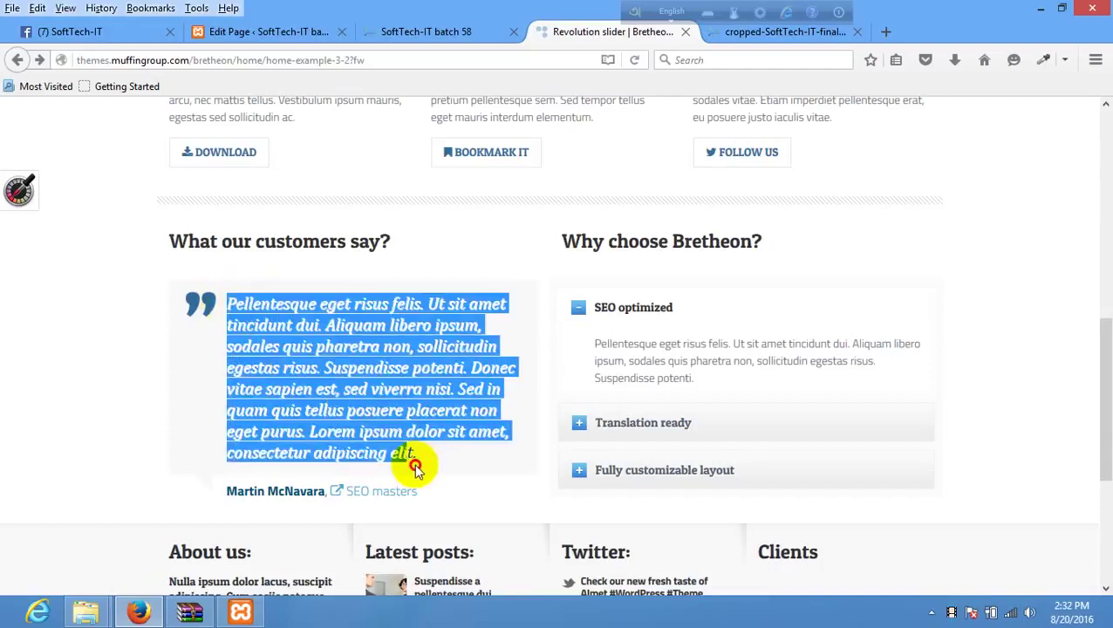
right_click(403, 330)
click(422, 341)
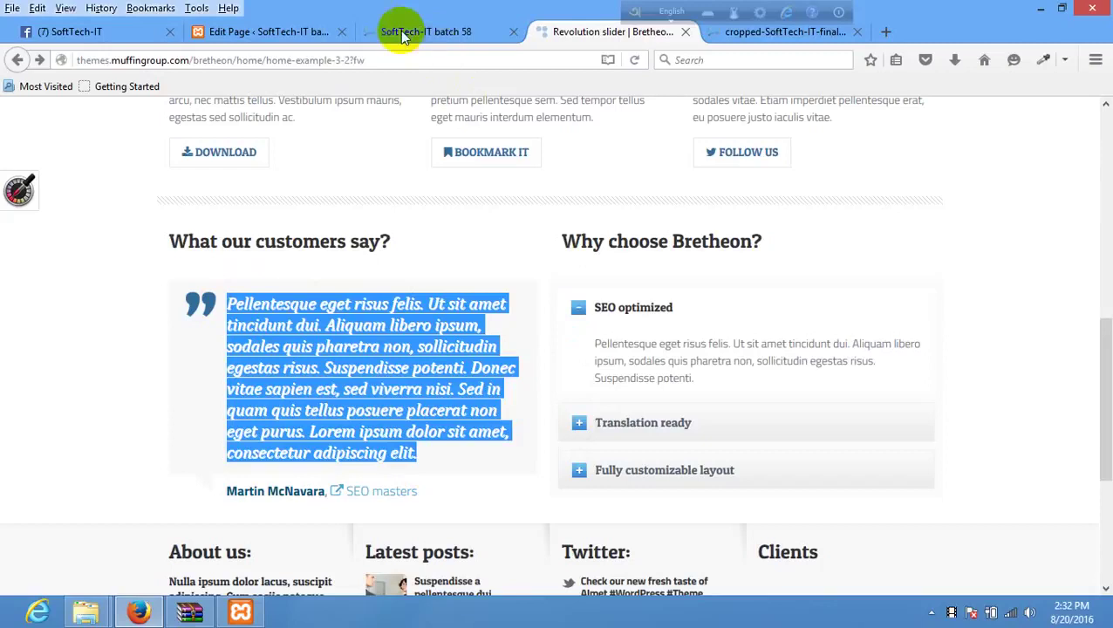
Step: Add a Blockquote item to the Home page's content builder below the divider
click(257, 31)
scroll(455, 271, down, 5)
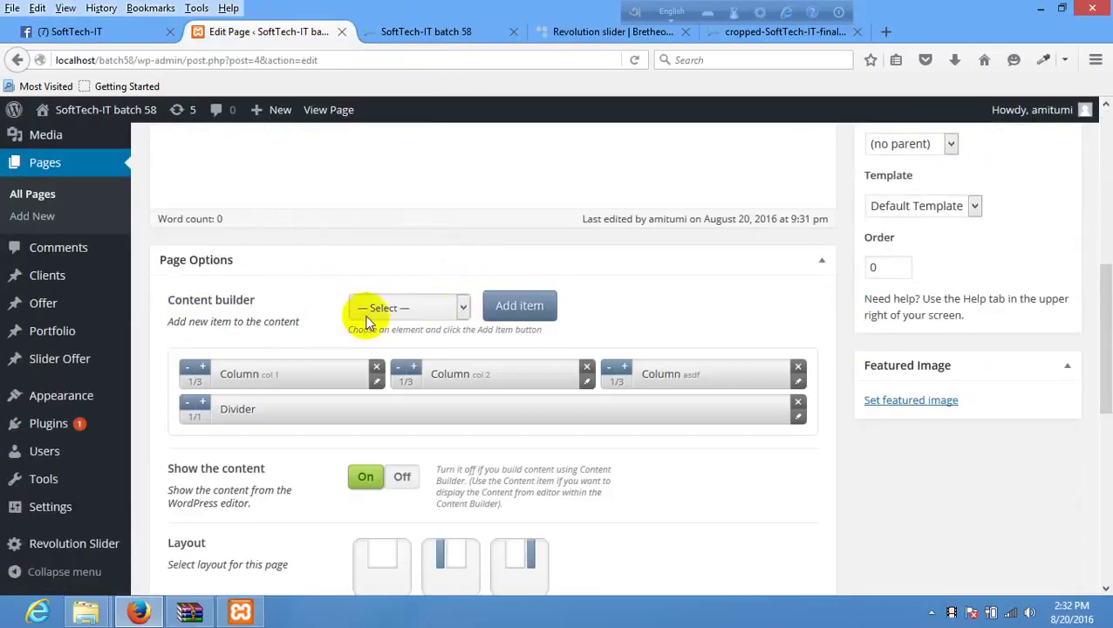
click(406, 308)
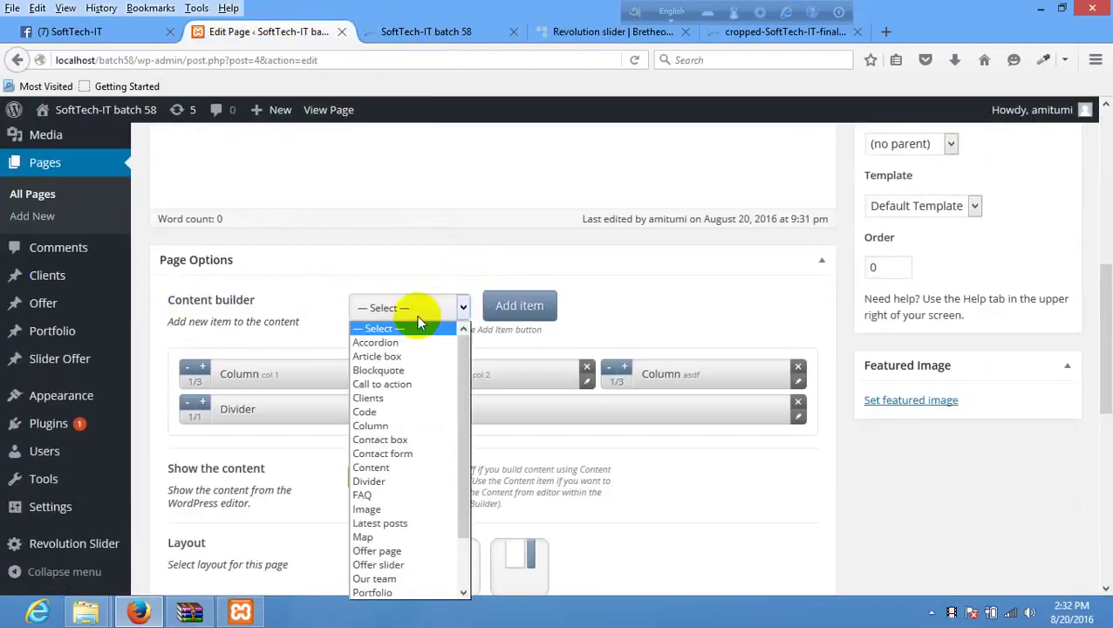
click(414, 370)
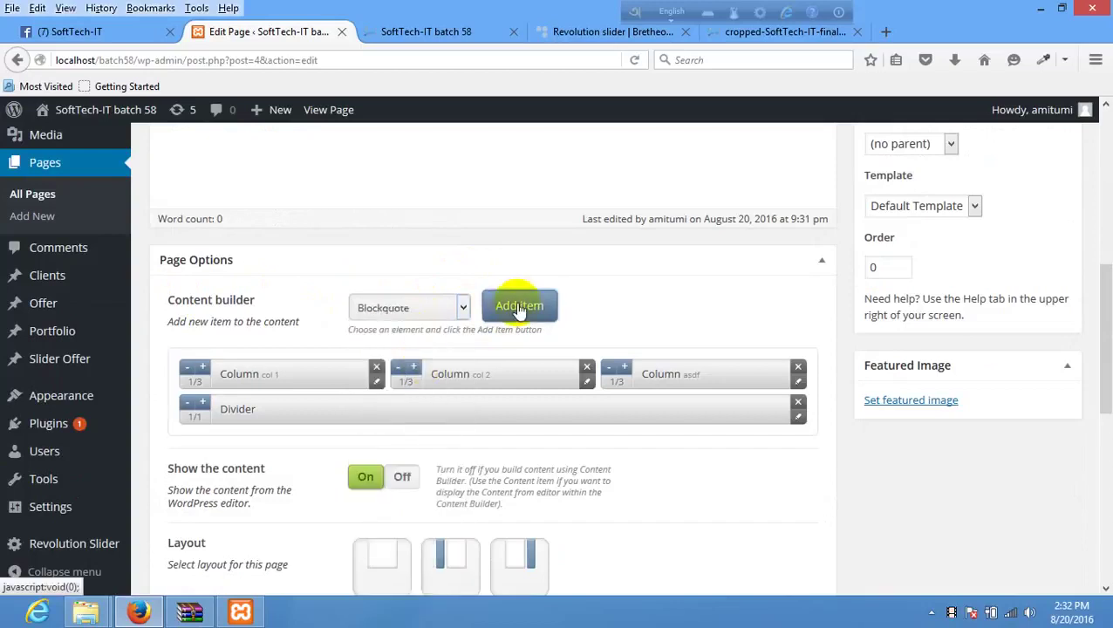
click(519, 307)
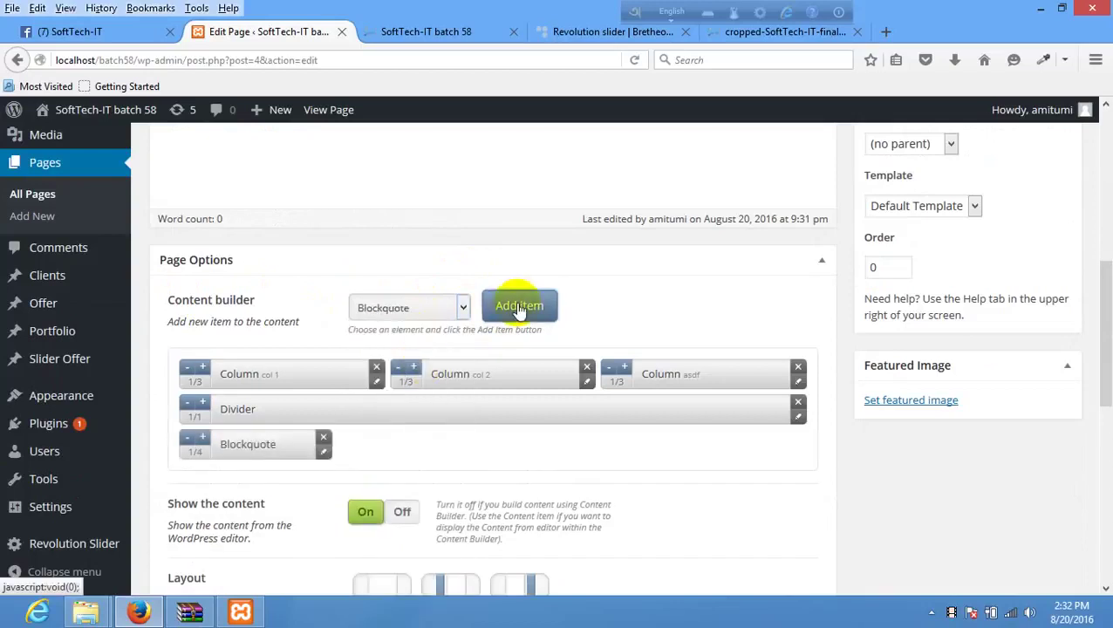
Step: Compare the customer quote in the Bretheon demo and widen the Blockquote item to 1/2
click(613, 33)
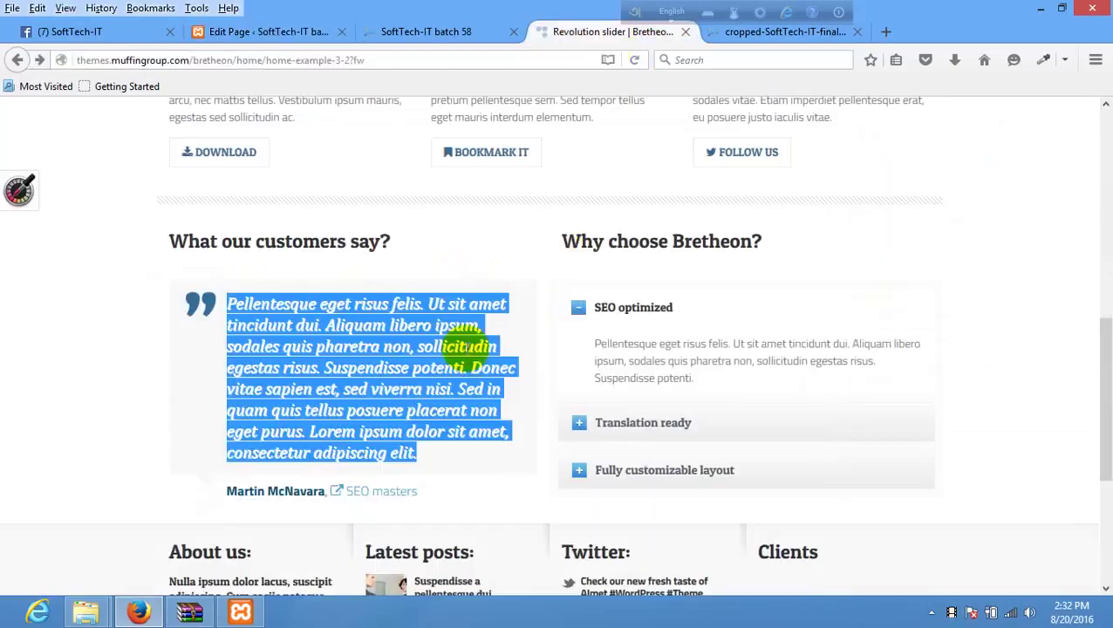
click(367, 268)
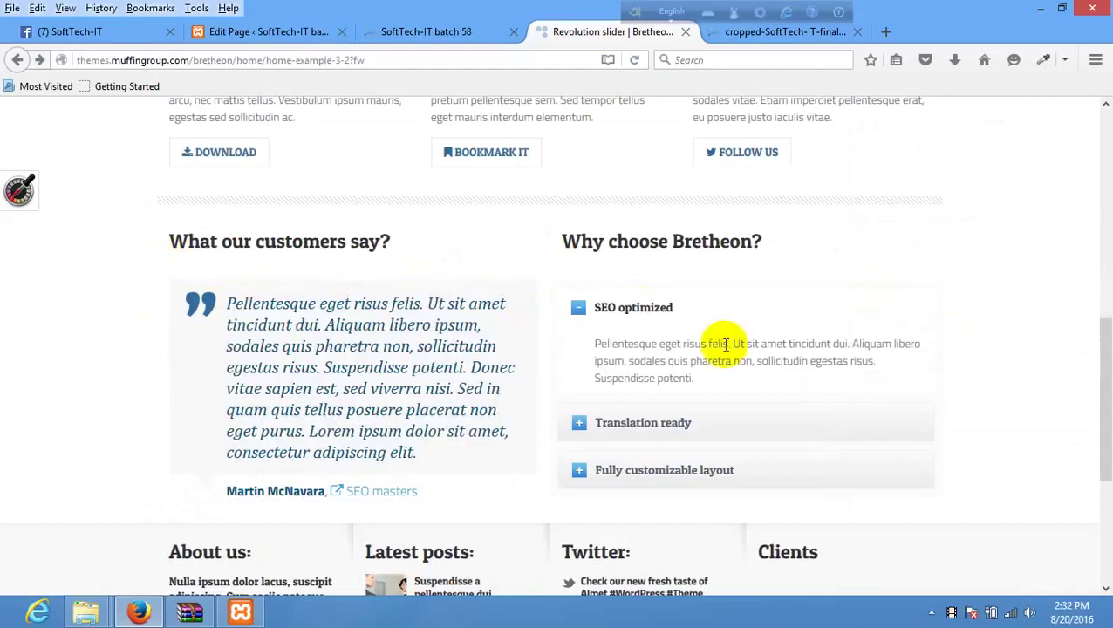
click(293, 29)
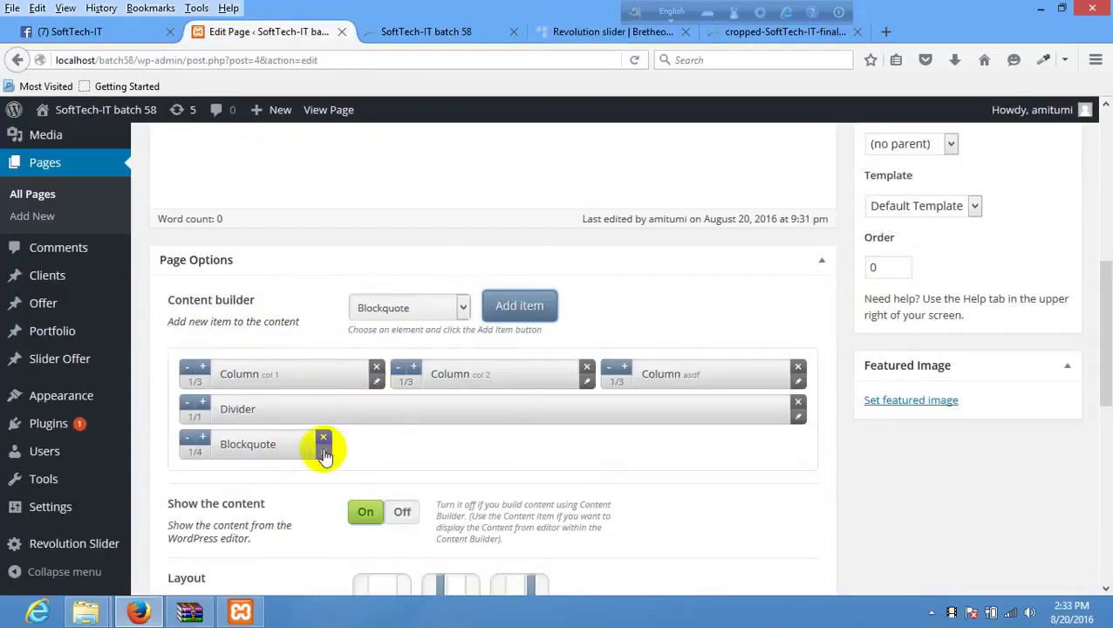
click(203, 437)
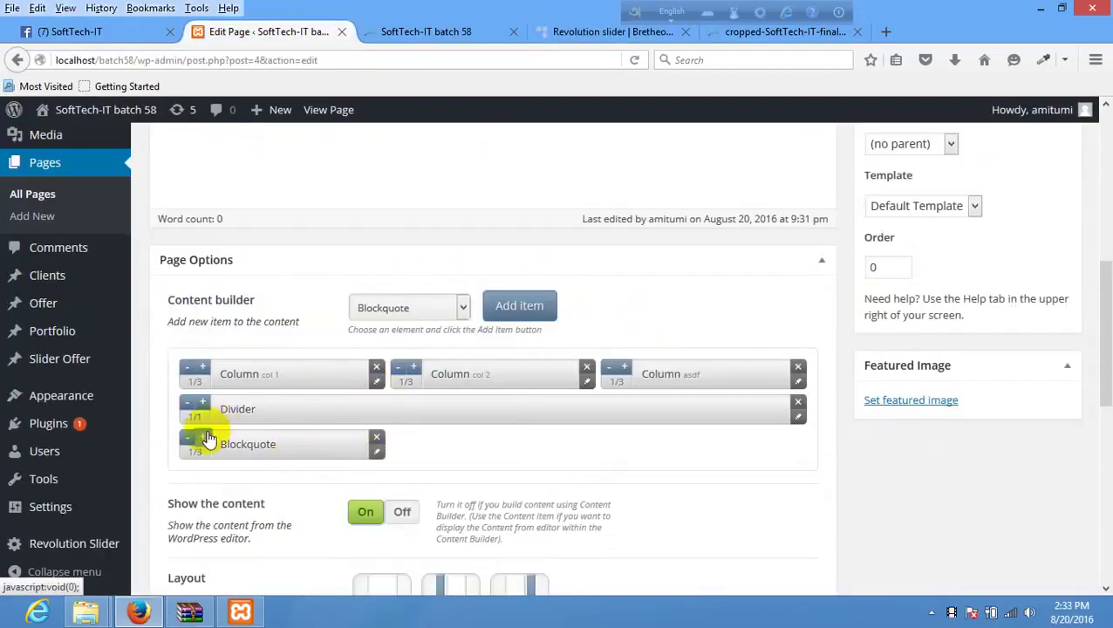
click(207, 437)
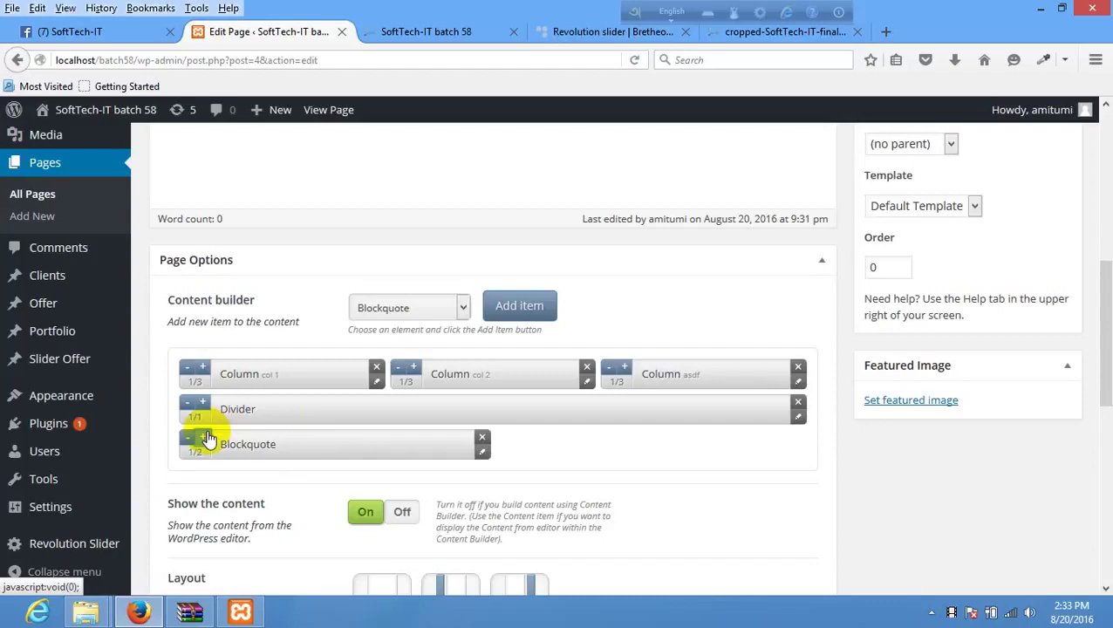
Step: Examine the demo's "Why choose Bretheon?" section by expanding its SEO optimized, Translation ready and Fully customizable layout entries
click(471, 32)
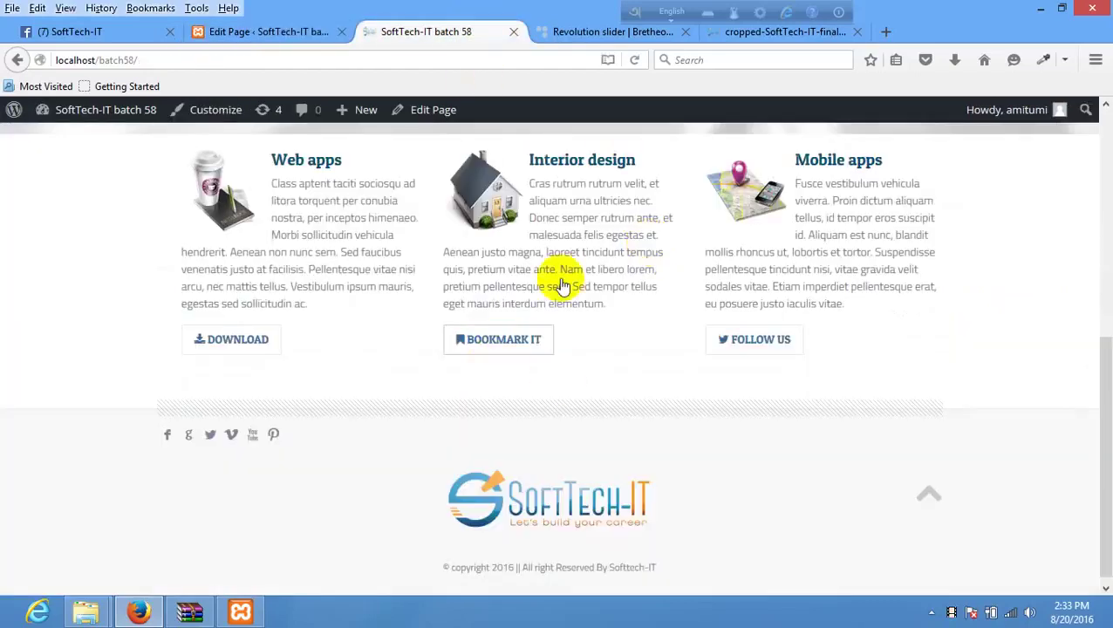
click(580, 32)
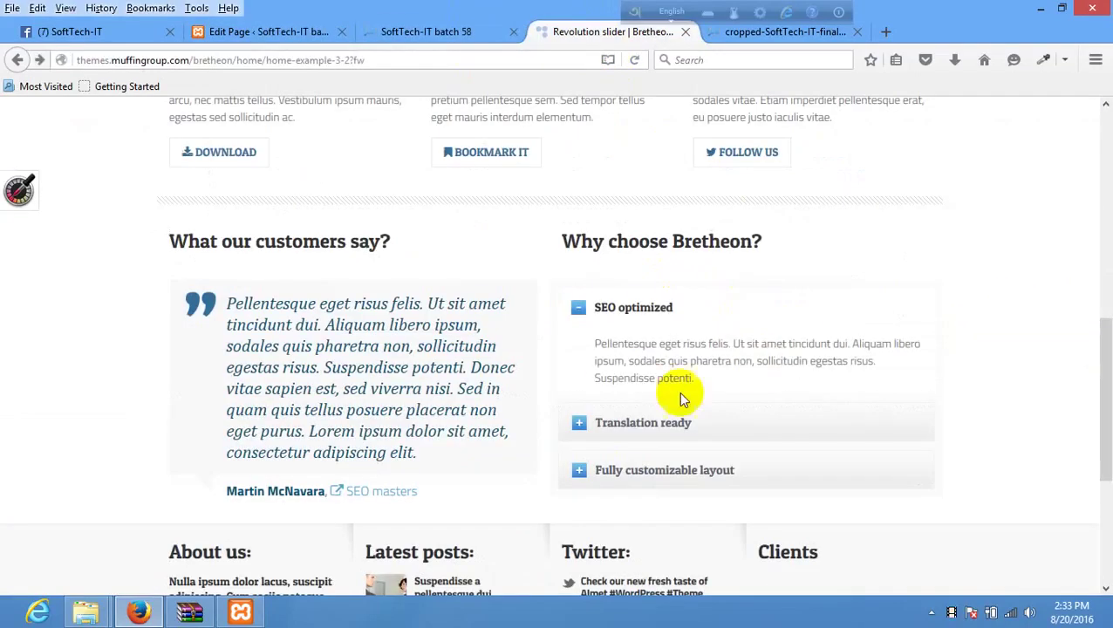
drag(562, 242, 785, 246)
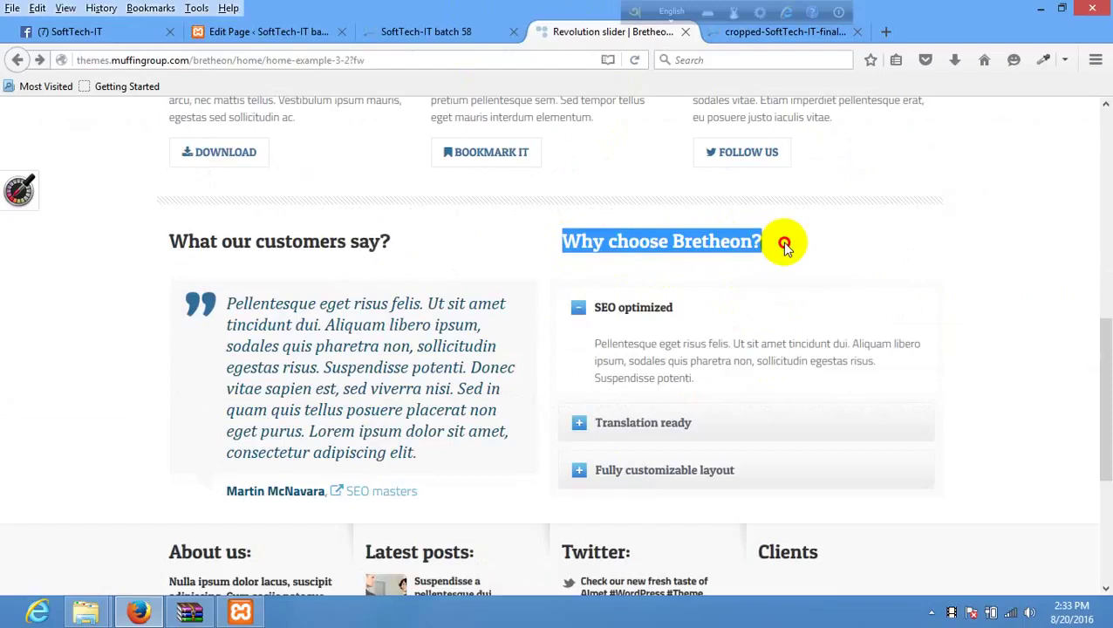
click(785, 247)
click(631, 310)
click(650, 402)
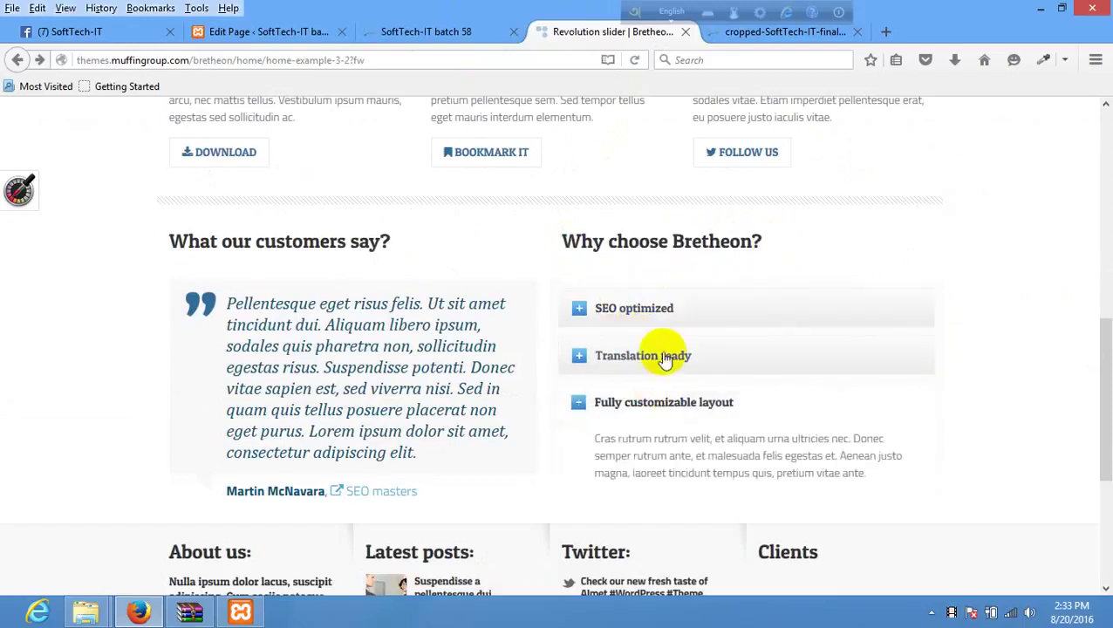
click(665, 360)
click(666, 310)
click(665, 417)
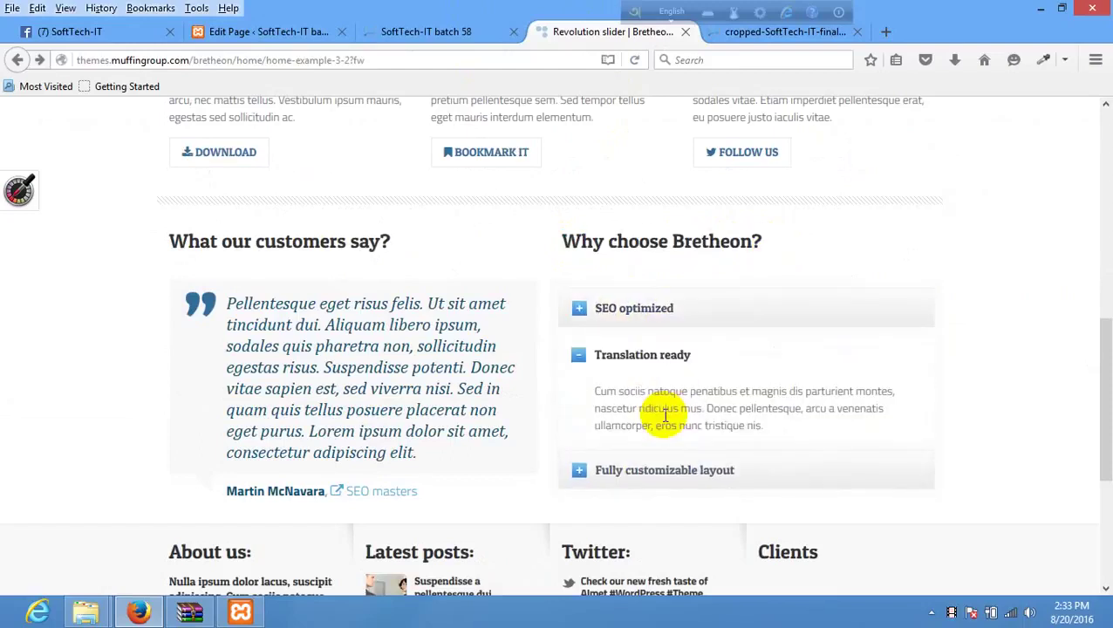
click(649, 302)
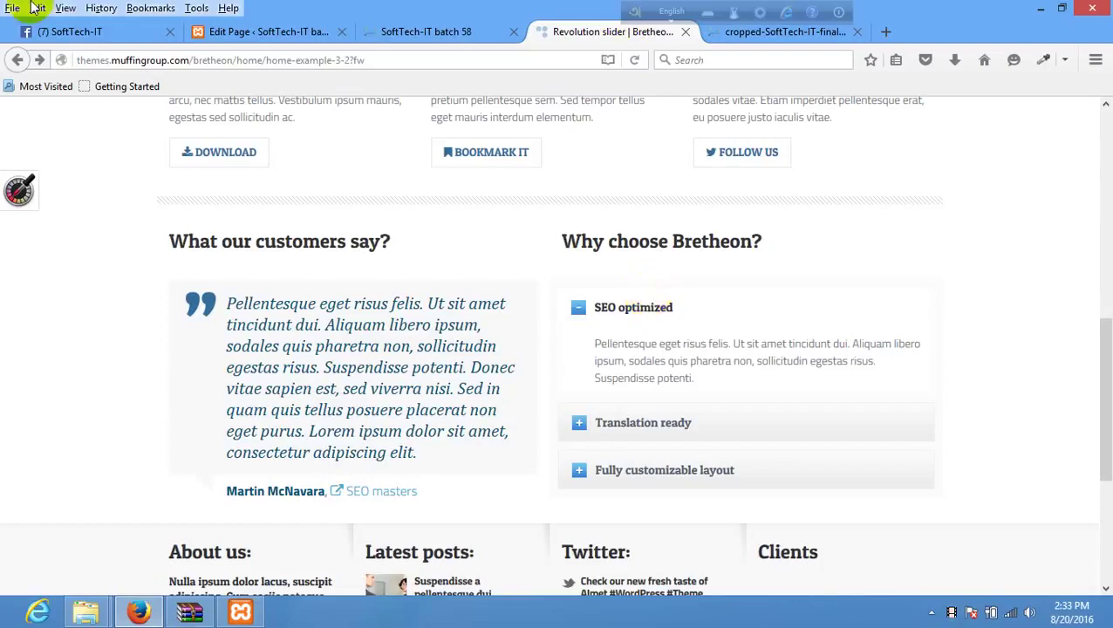
Step: Add an Accordion item beside the Blockquote on the Home page and widen it to 1/2
click(262, 31)
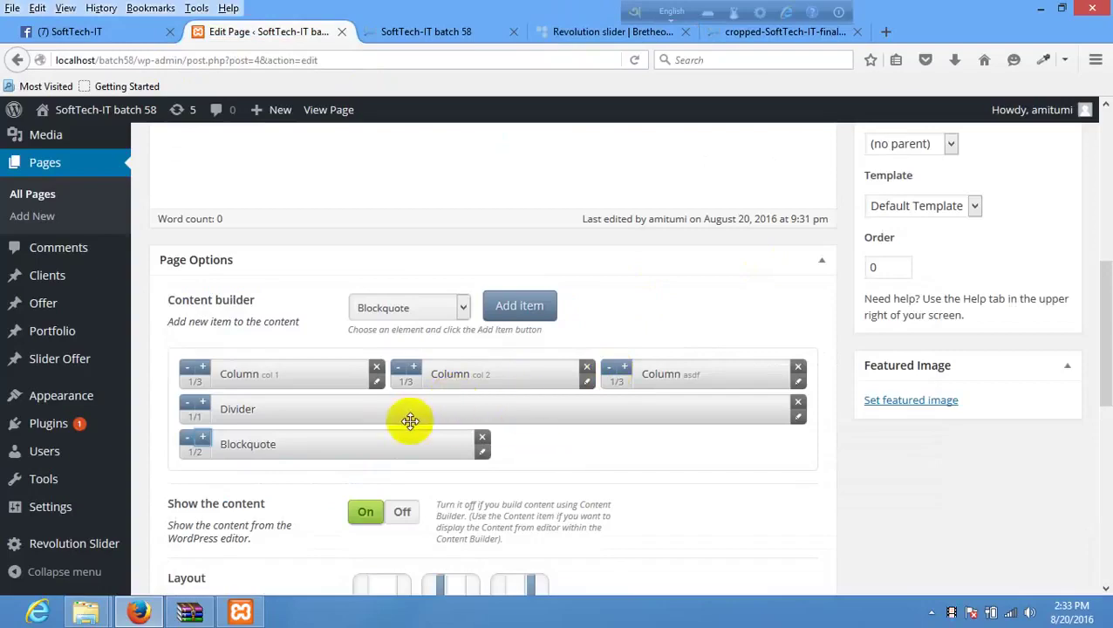
click(438, 314)
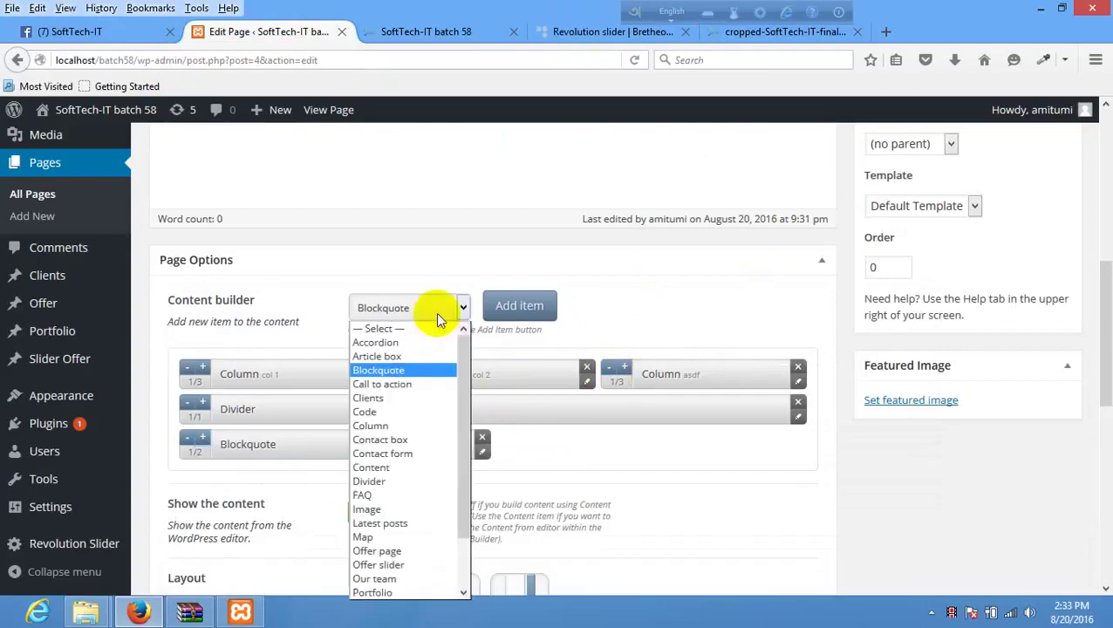
click(400, 344)
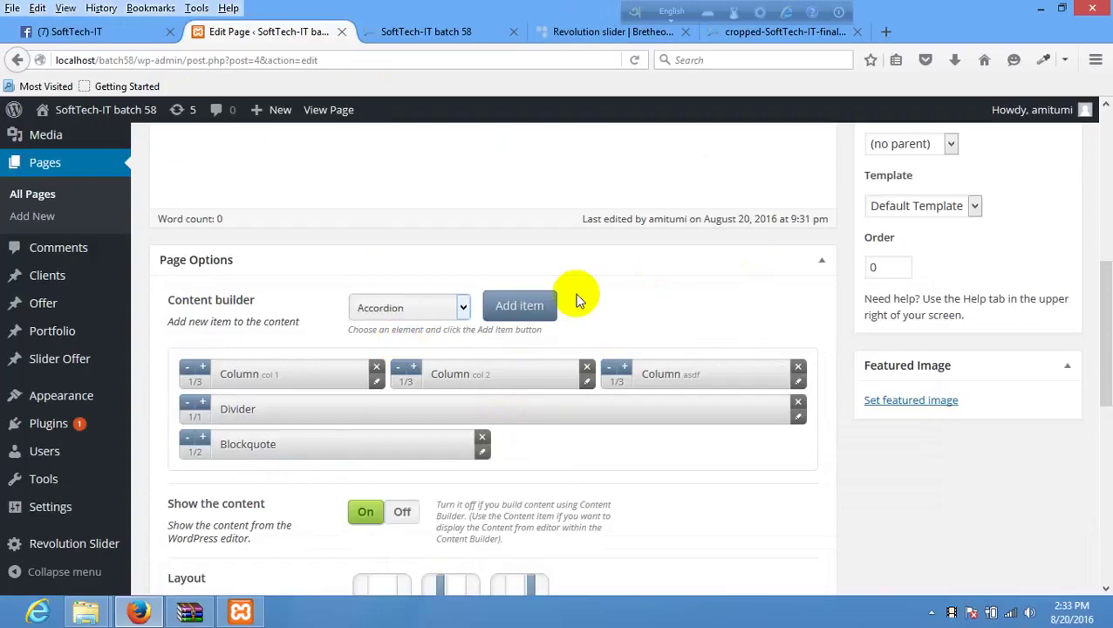
click(544, 306)
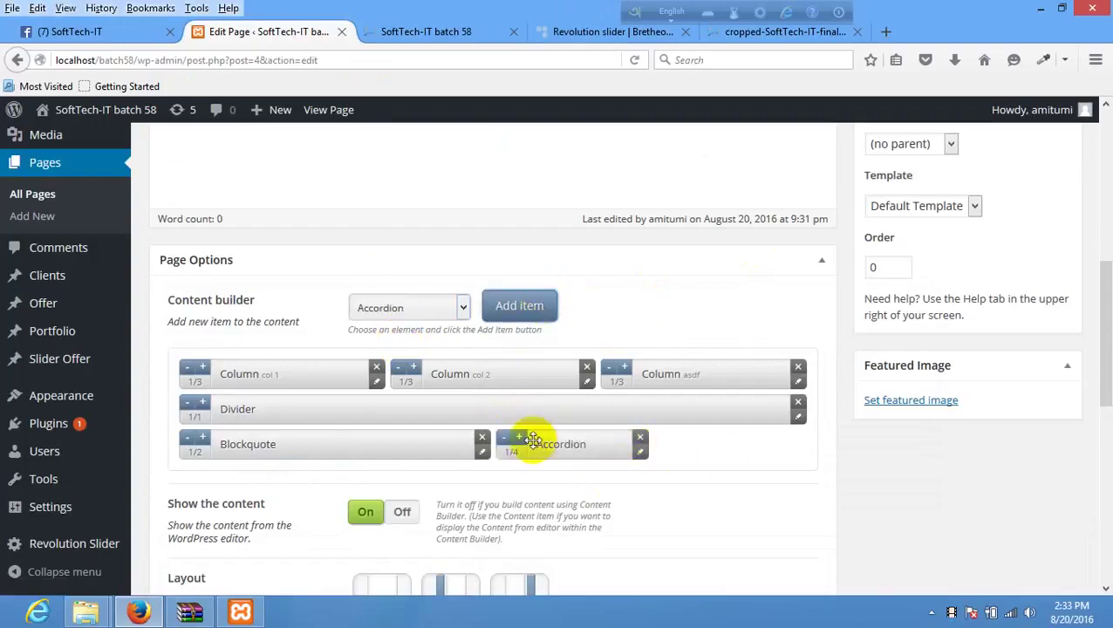
click(520, 439)
click(520, 439)
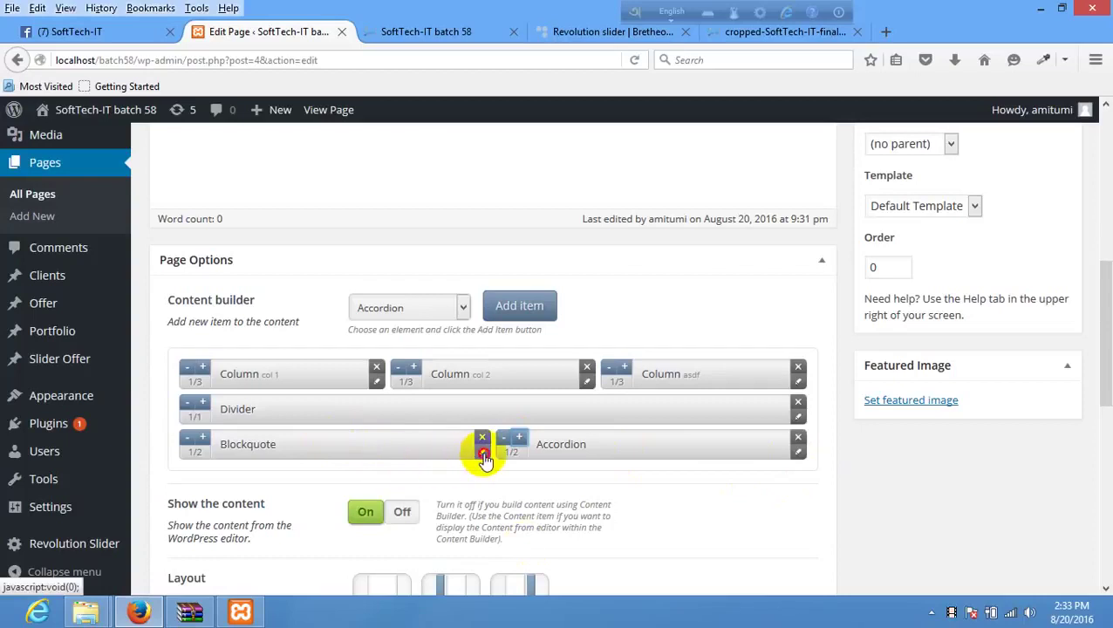
Step: Copy the full customer quote from the Bretheon demo into the Blockquote item's content
click(483, 452)
scroll(401, 241, down, 2)
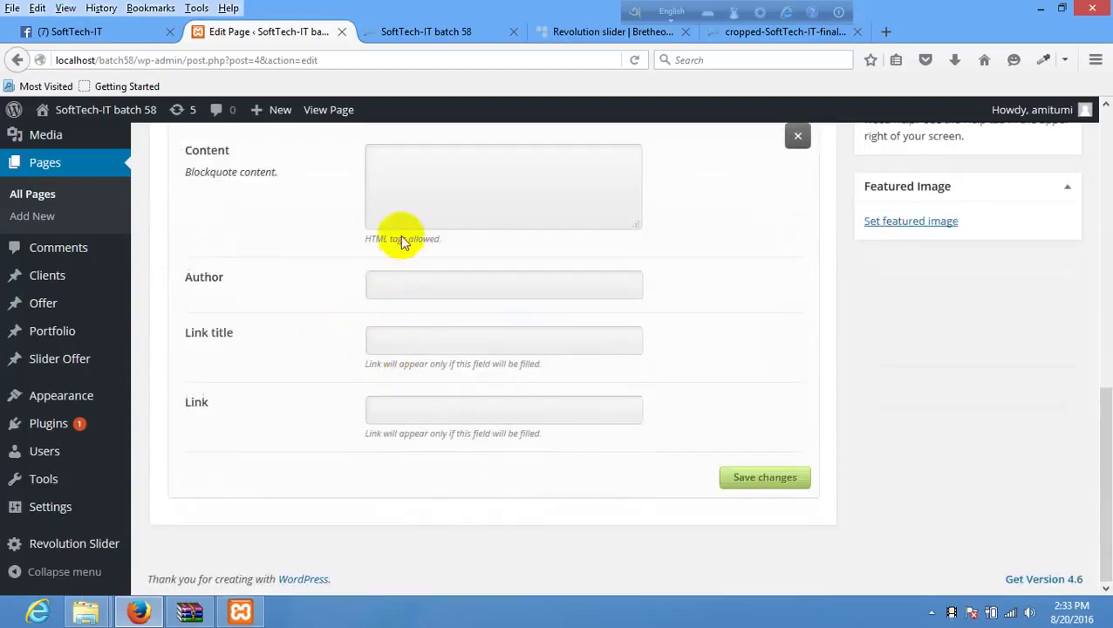
click(410, 206)
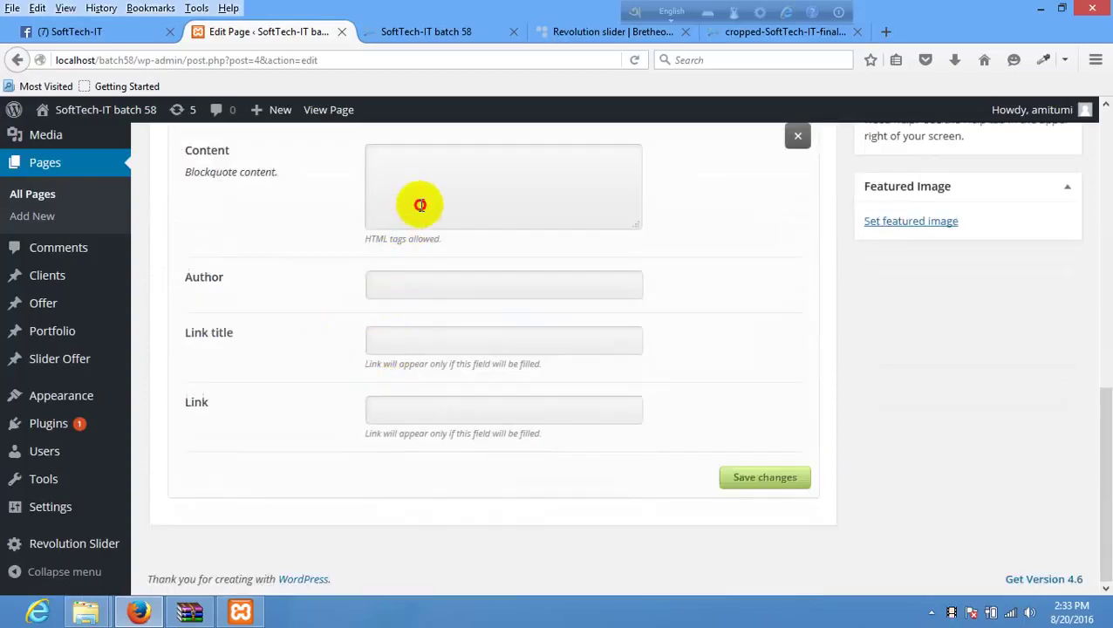
click(553, 31)
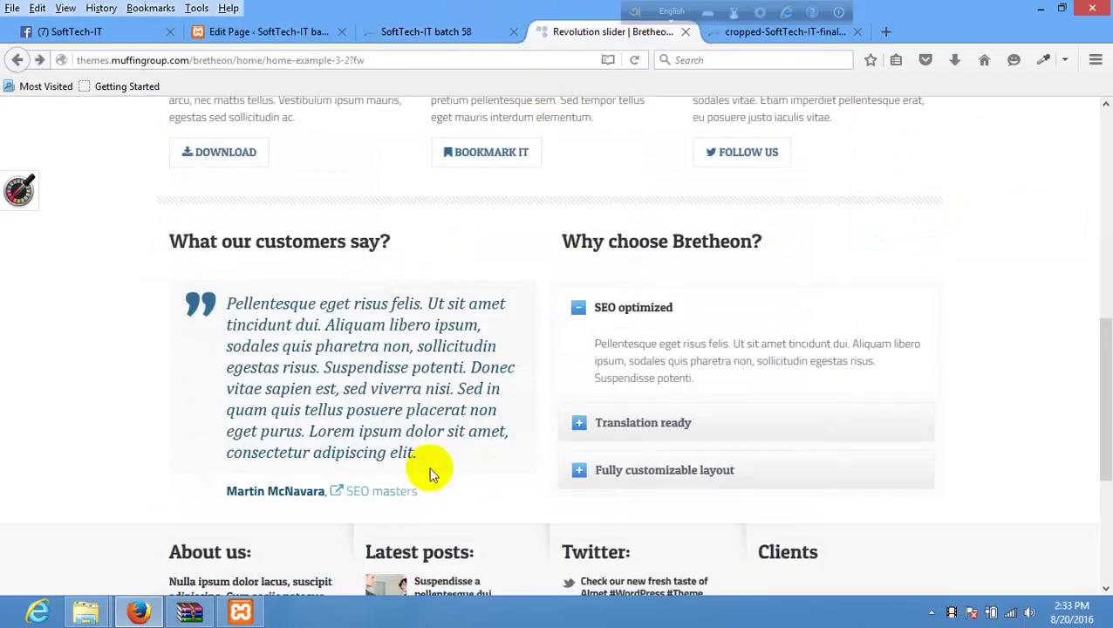
drag(419, 455, 223, 301)
key(ctrl+c)
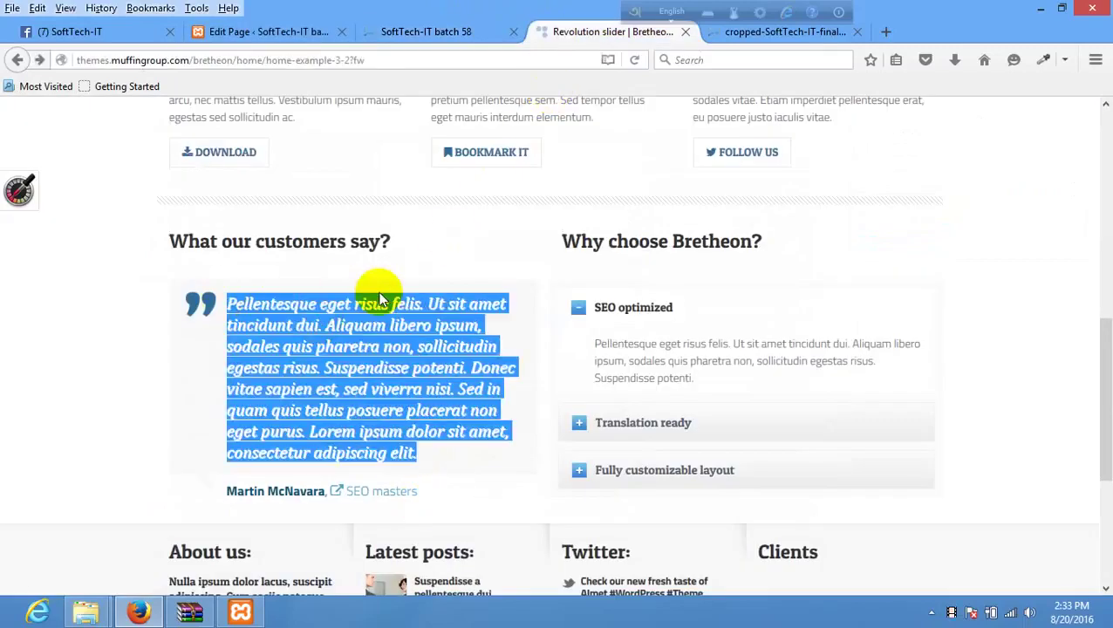
click(293, 32)
click(454, 220)
key(ctrl+v)
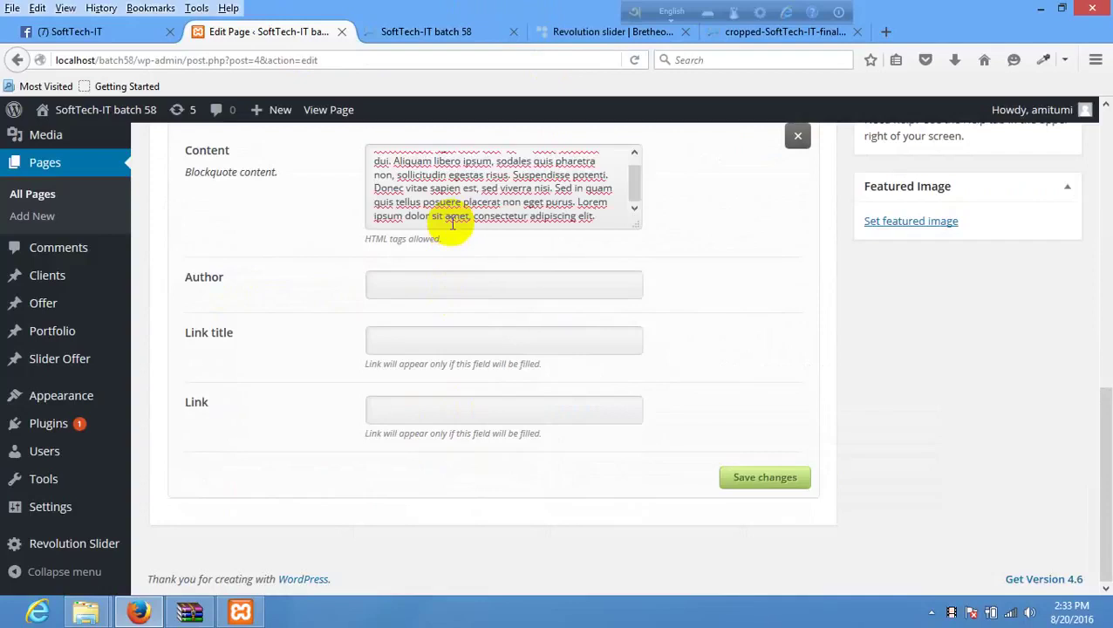
Step: Enter the author's full name for the blockquote
click(418, 286)
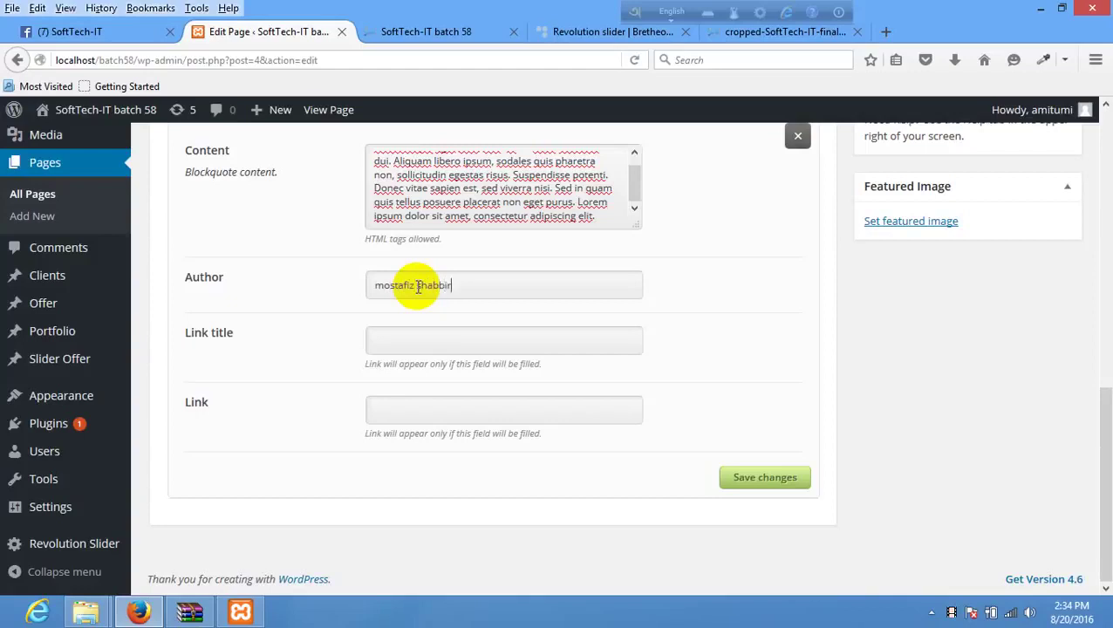
click(430, 333)
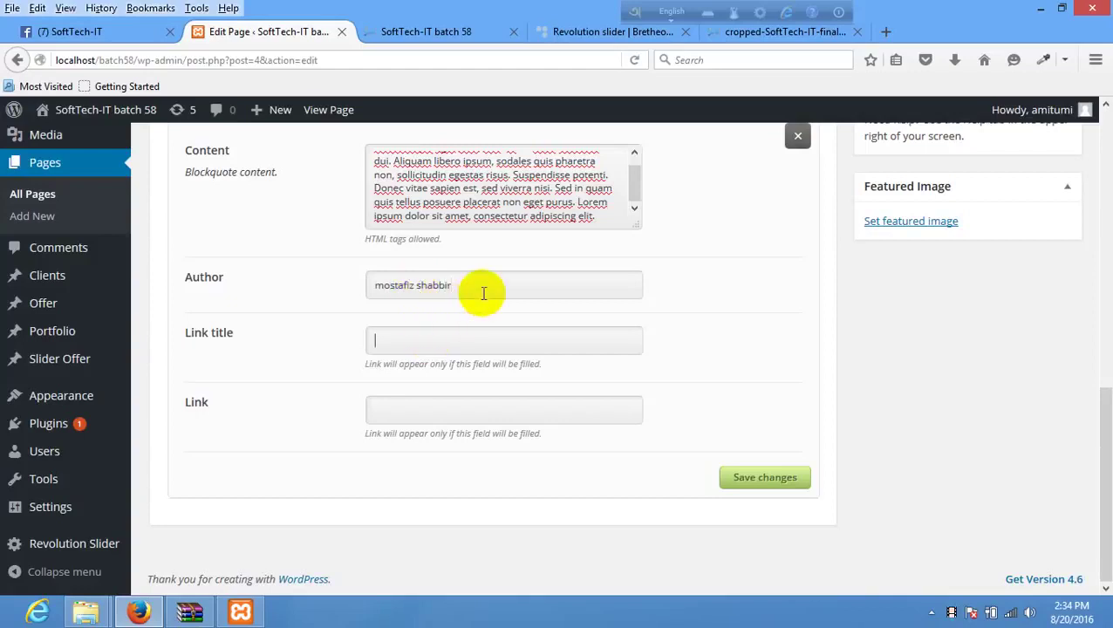
drag(484, 293, 261, 291)
click(421, 342)
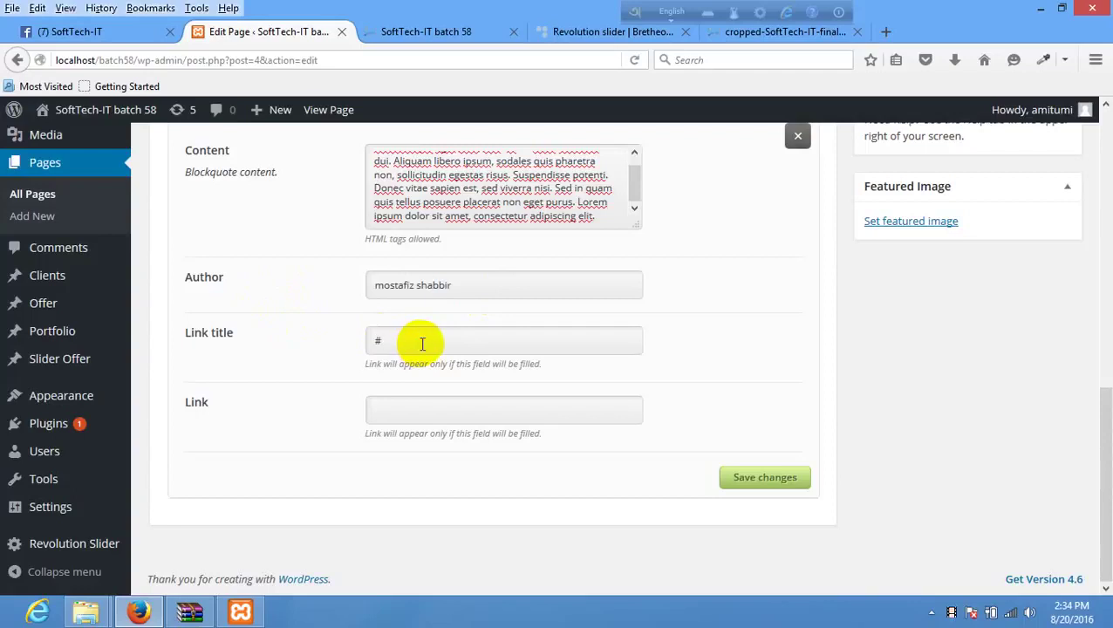
drag(421, 342, 279, 332)
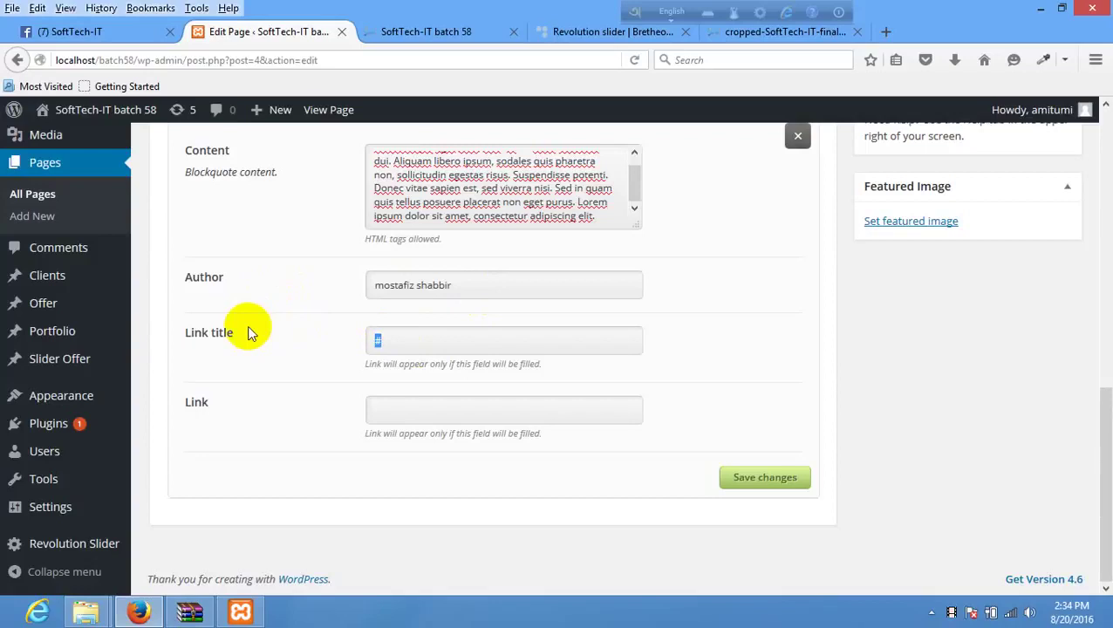
click(102, 323)
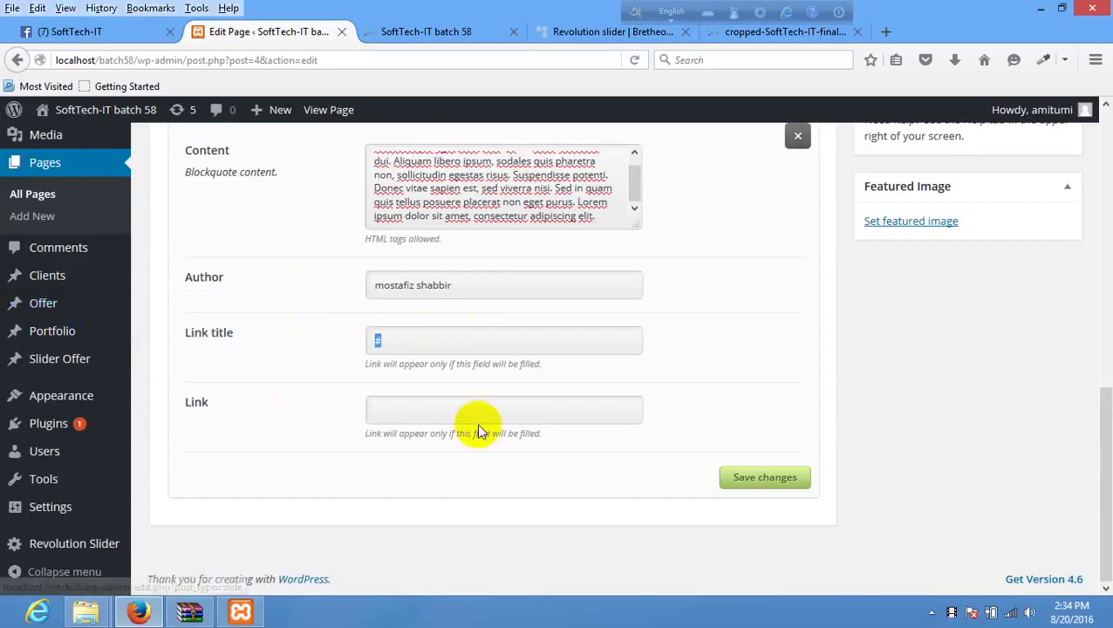
click(433, 340)
key(ctrl+a)
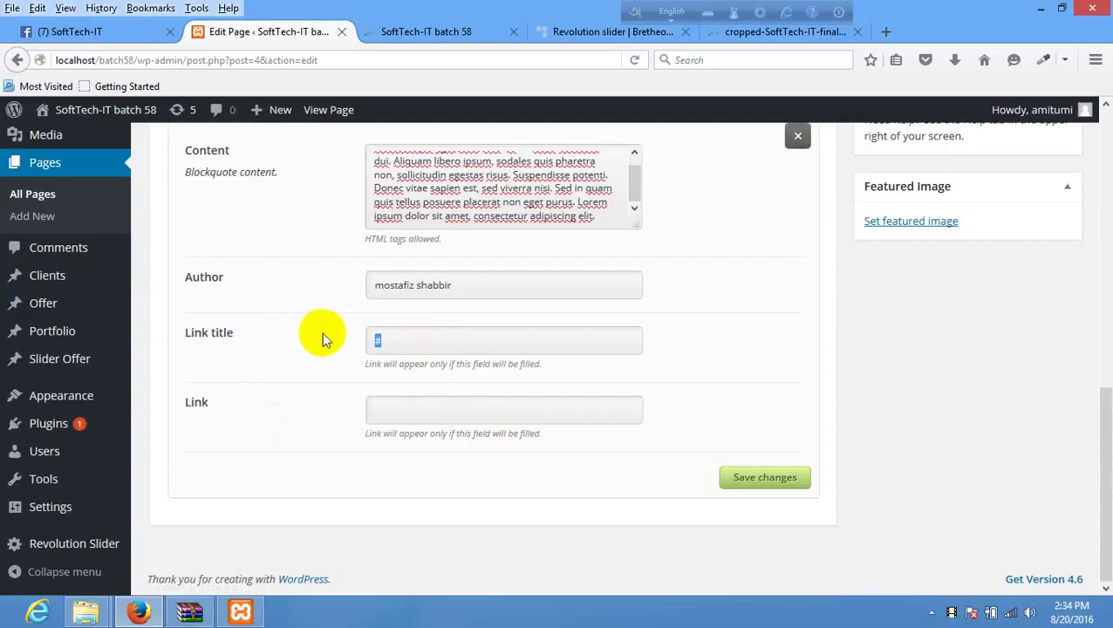
key(BackSpace)
Step: Set the blockquote's link to "#" and its link title to "freelancer", and save the item's changes
click(405, 403)
text(#)
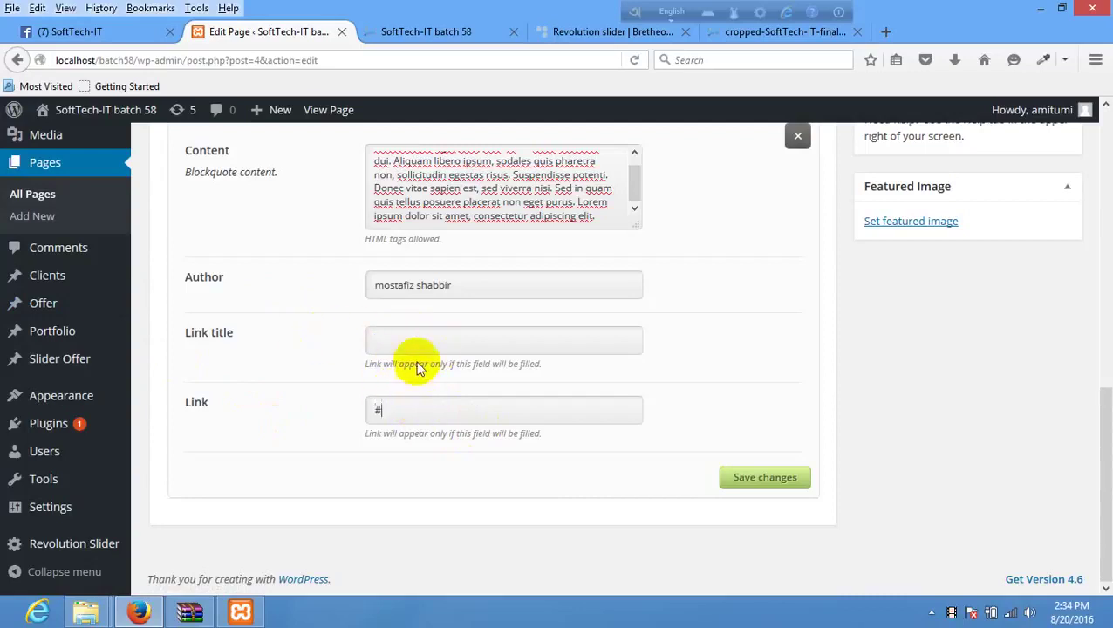
click(410, 336)
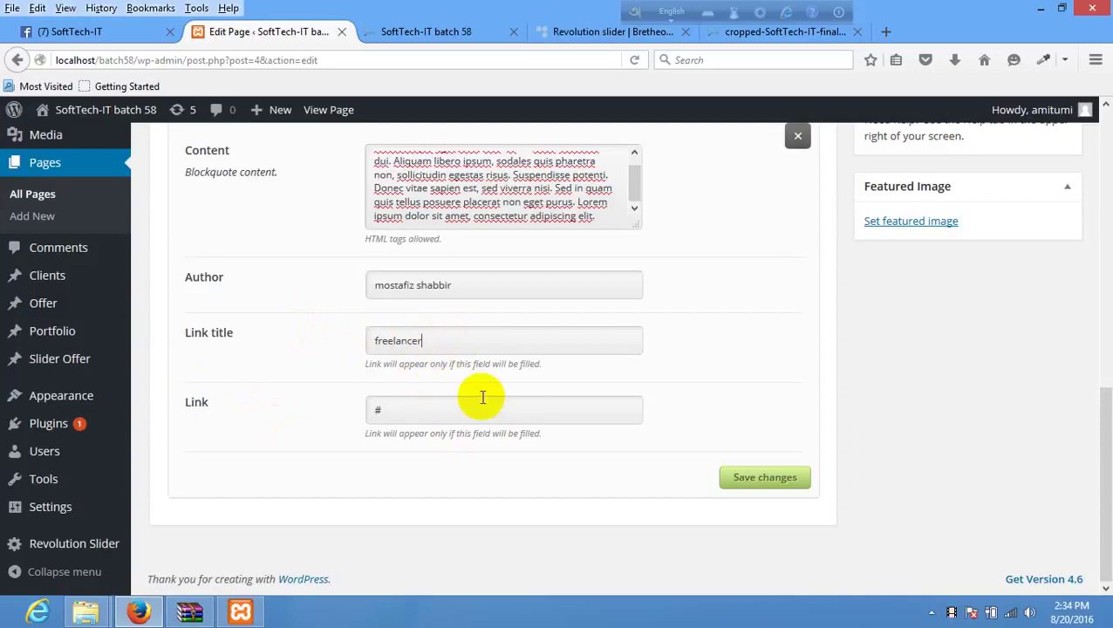
click(789, 480)
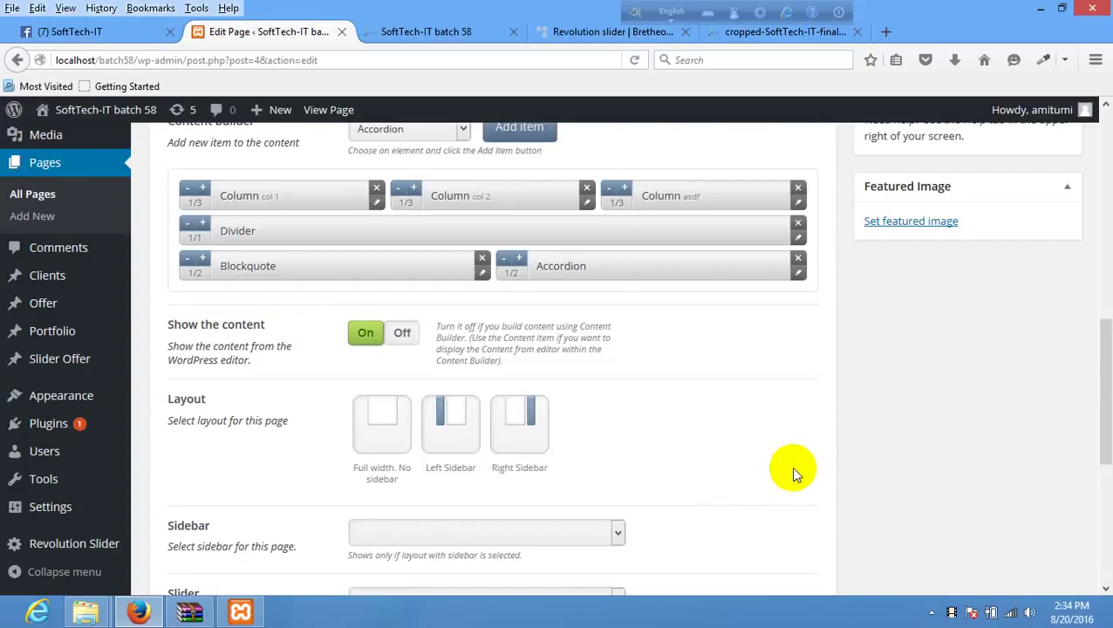
scroll(1029, 288, up, 5)
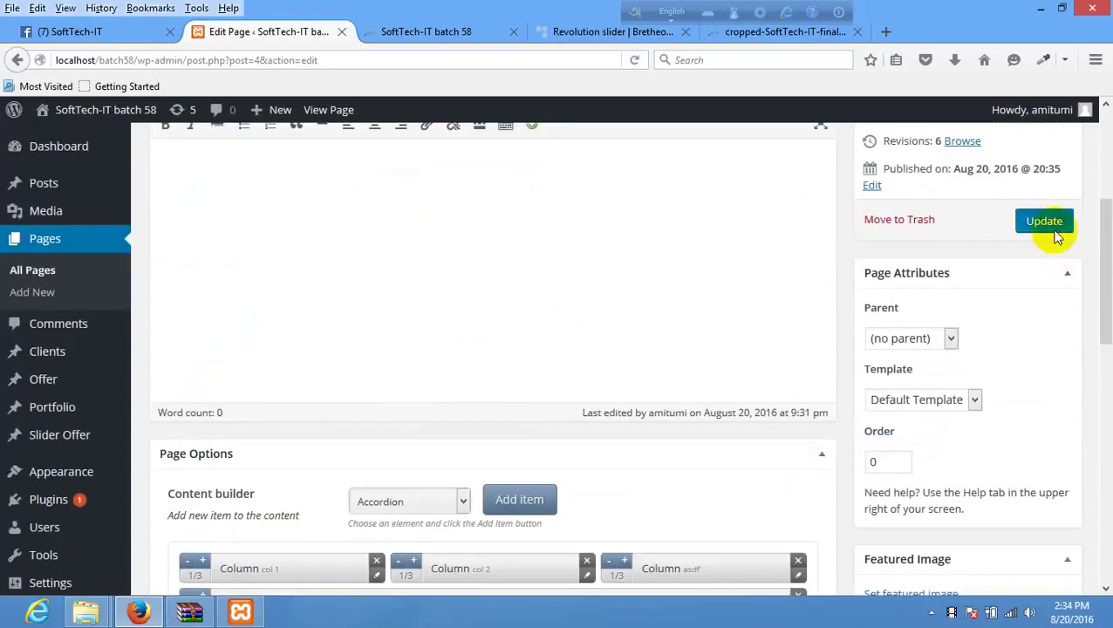
Step: Update the Home page and reload the site's front page to check the blockquote below the divider
click(1047, 224)
click(386, 35)
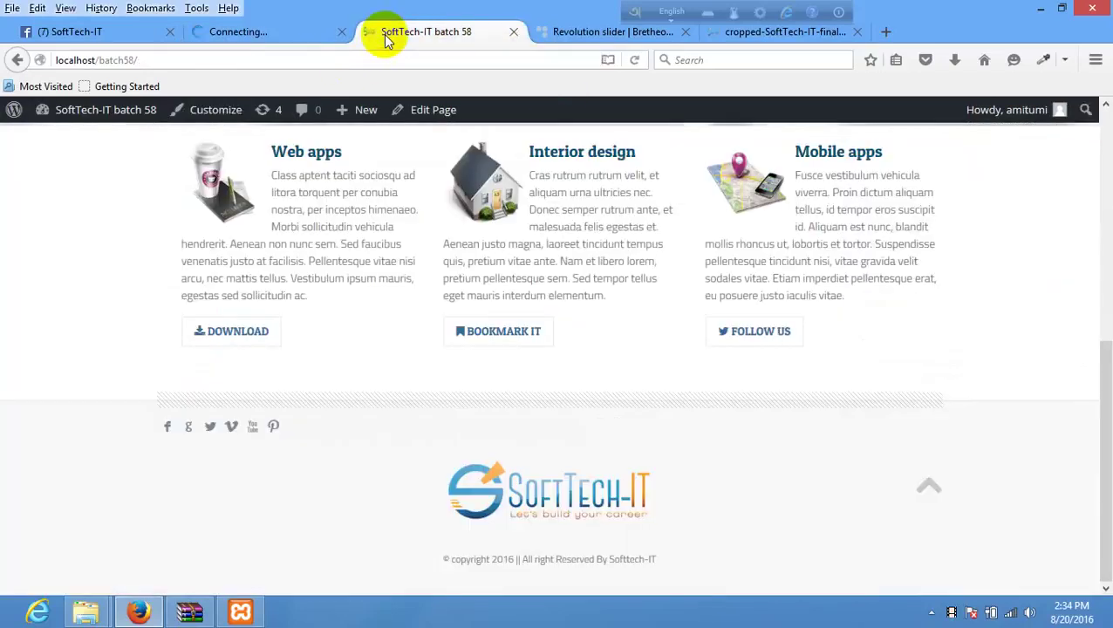
right_click(369, 207)
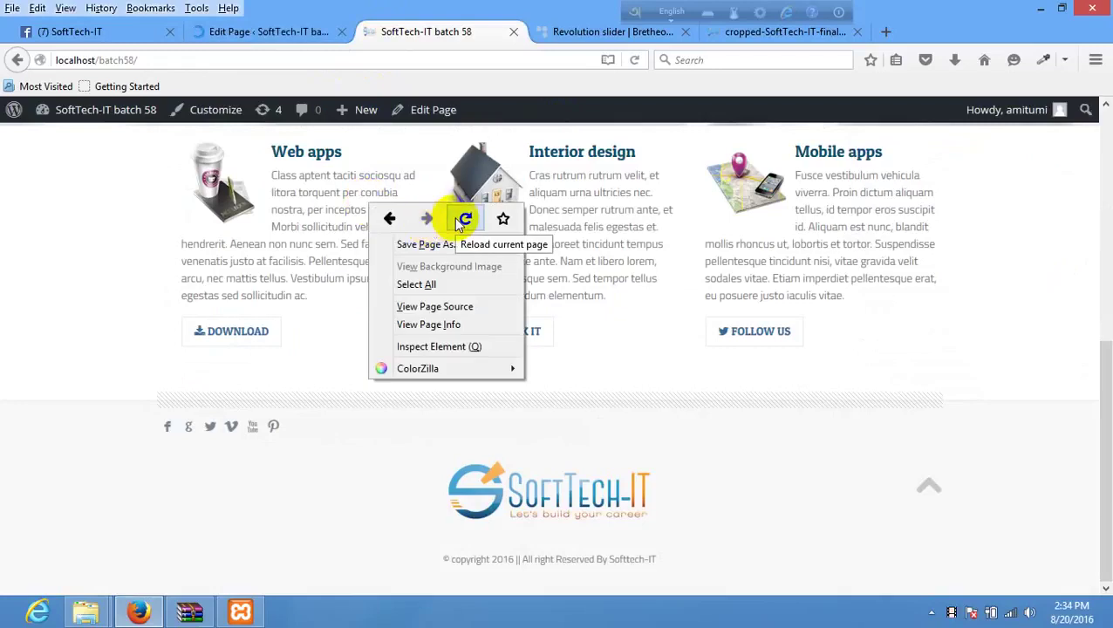
click(460, 221)
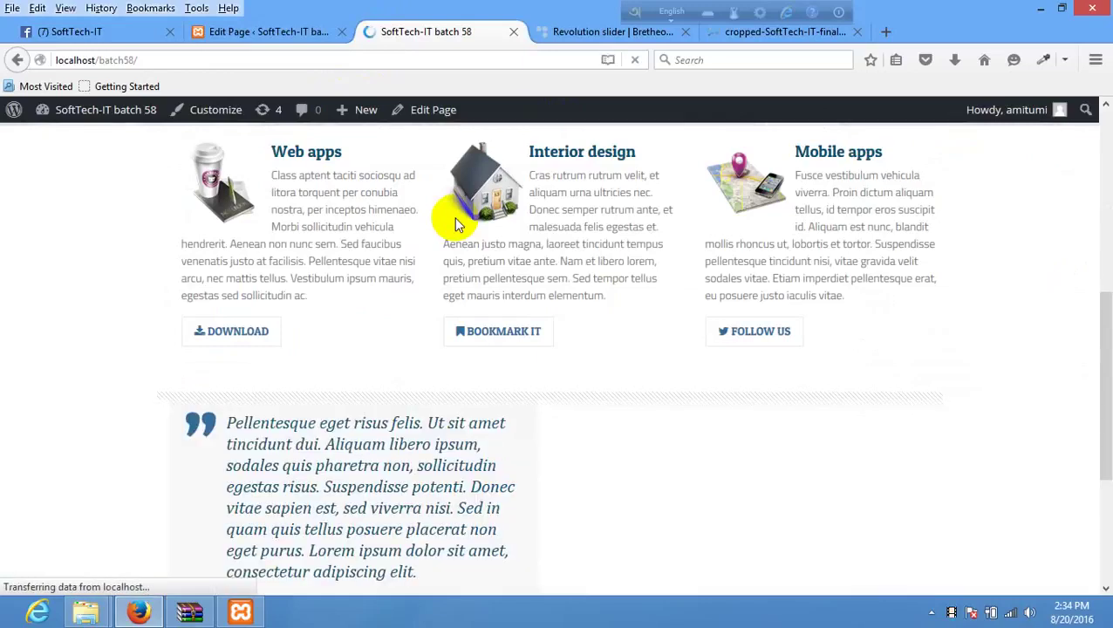
scroll(471, 340, down, 4)
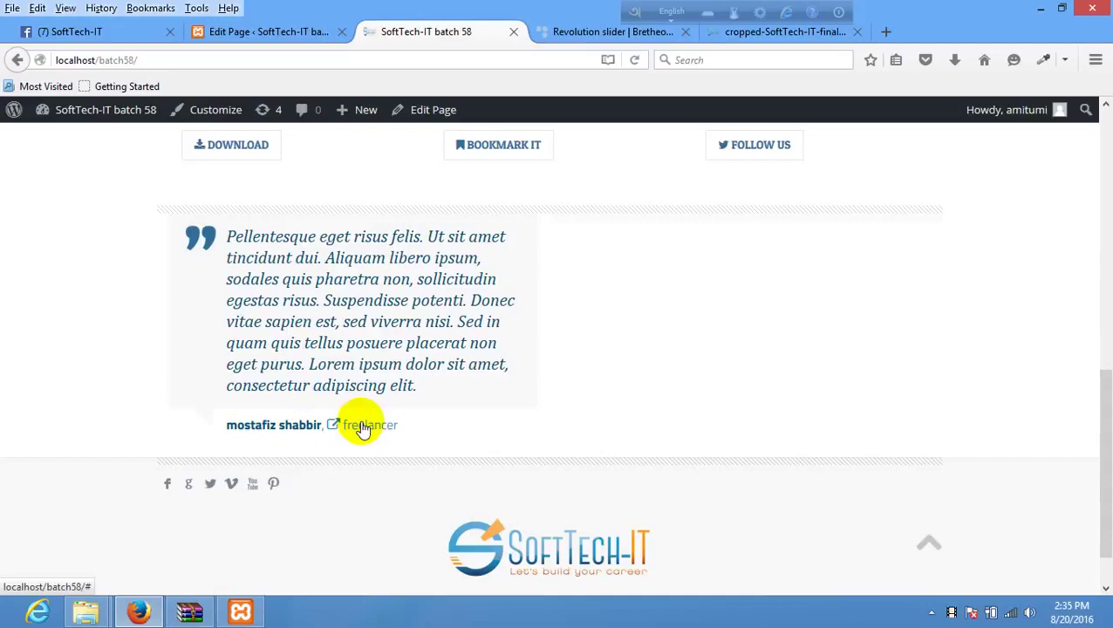
click(292, 35)
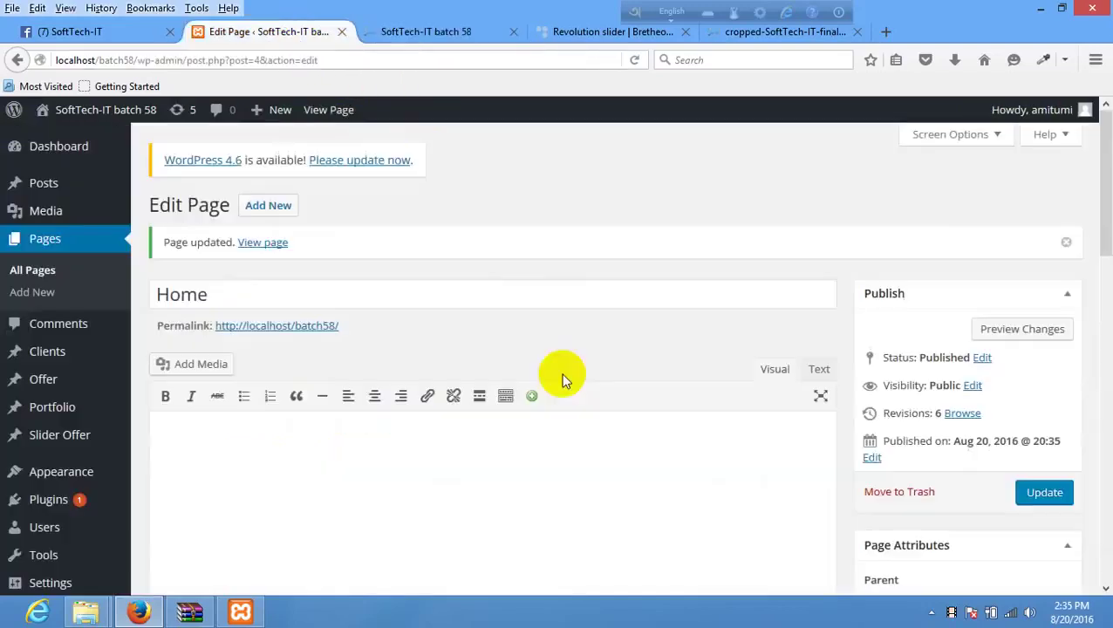
scroll(393, 392, down, 10)
scroll(459, 323, up, 3)
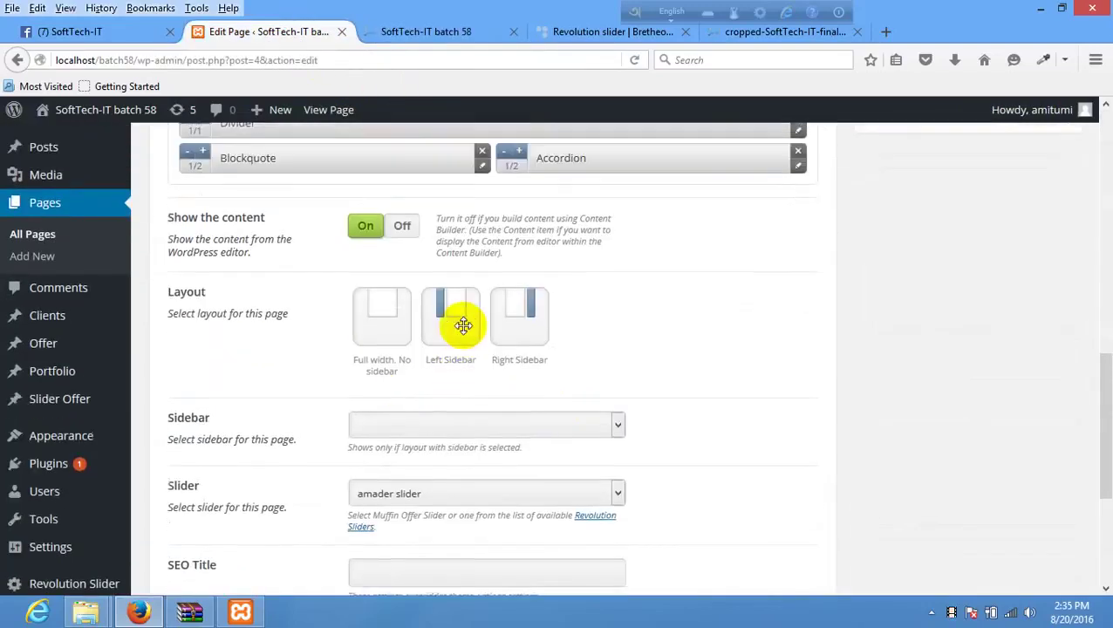
click(454, 29)
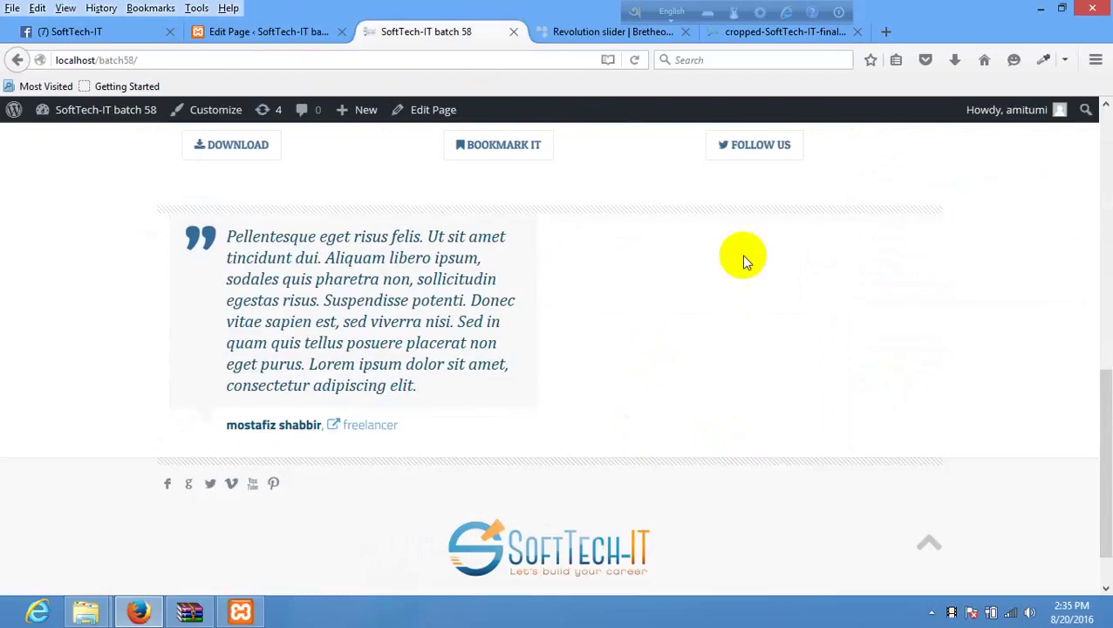
Step: Copy the heading "What our customers say?" from above the quote on the Bretheon demo page
click(567, 33)
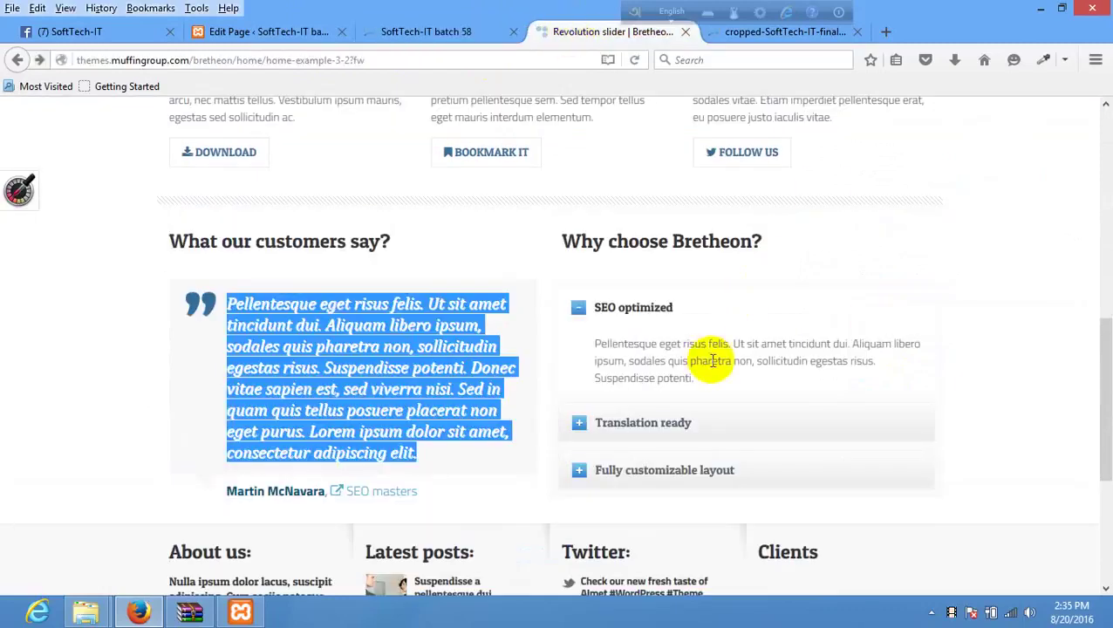
drag(770, 242, 169, 229)
click(406, 240)
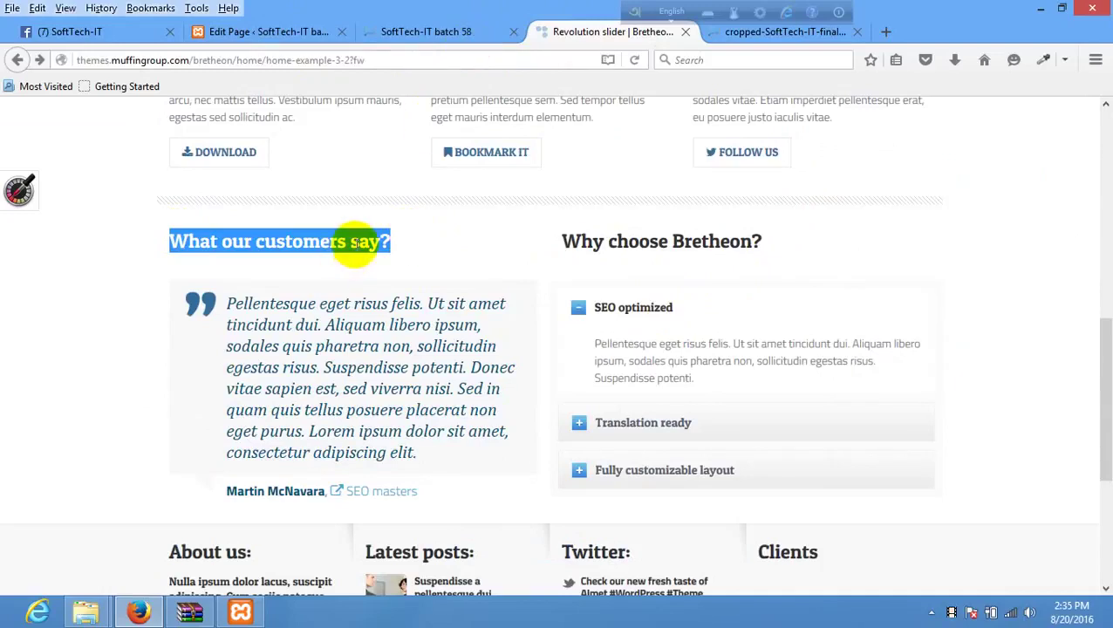
right_click(356, 245)
click(425, 257)
Step: Browse the Home page content builder's element types for one that can hold the section heading
click(284, 33)
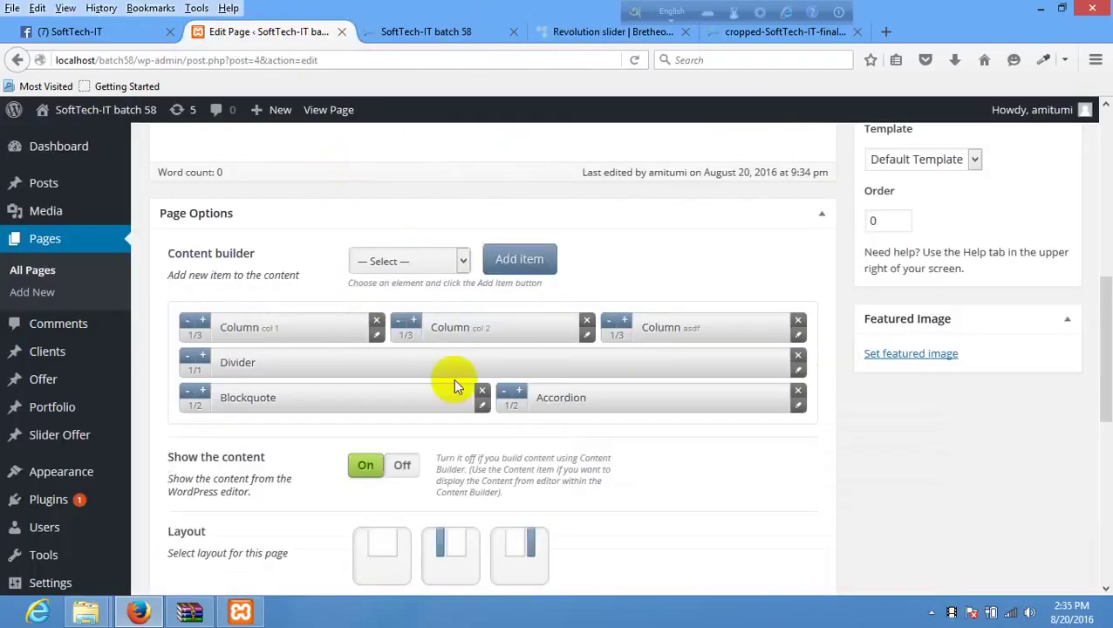
click(425, 262)
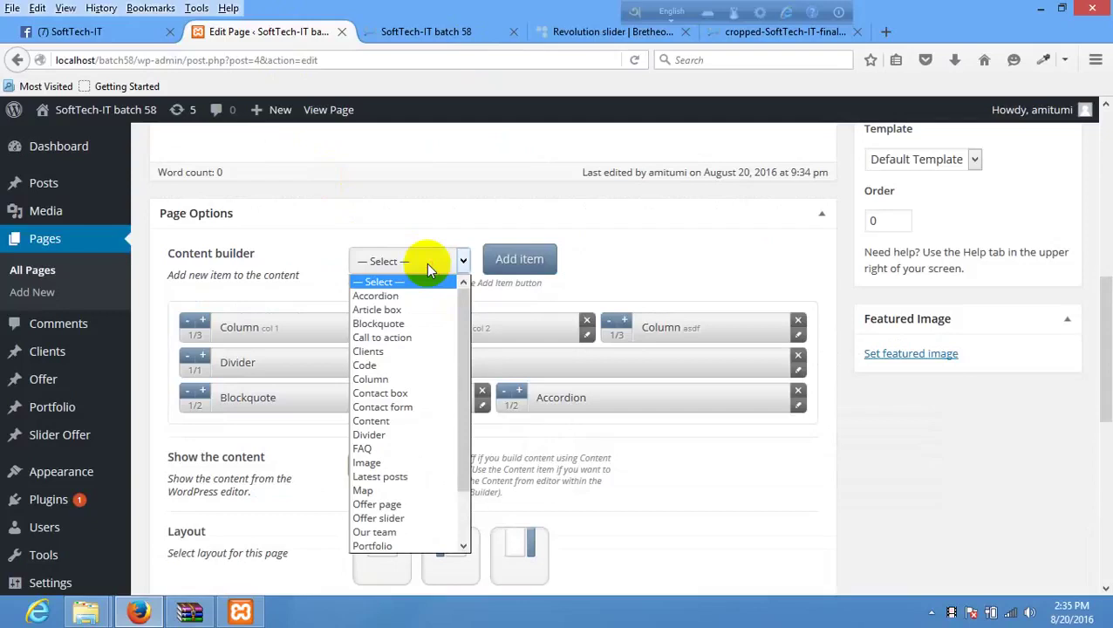
scroll(407, 350, down, 1)
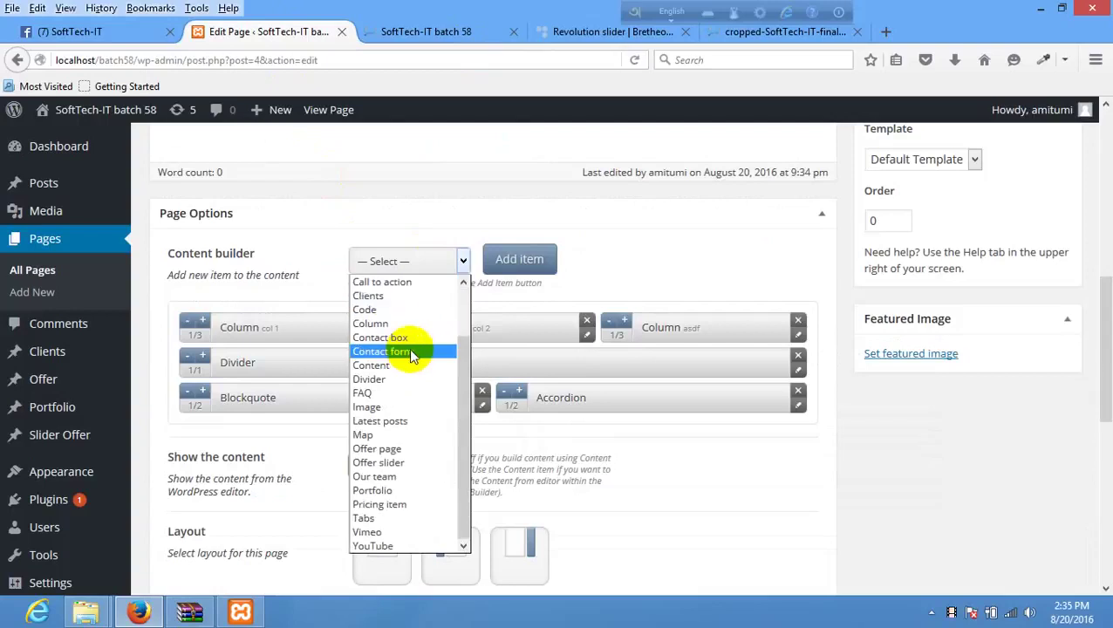
scroll(409, 351, up, 1)
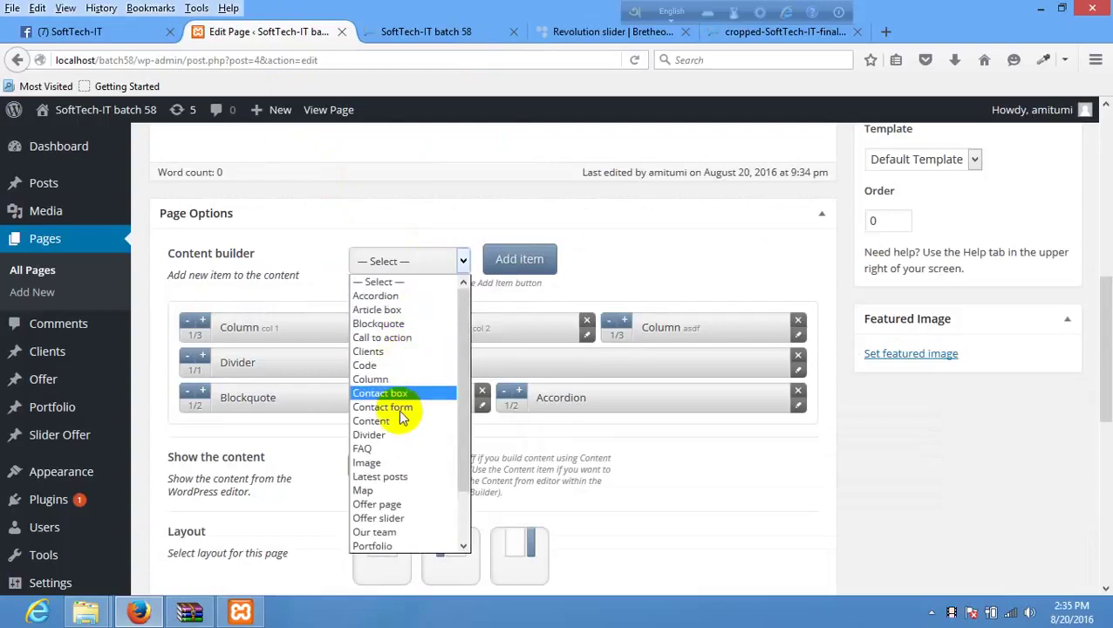